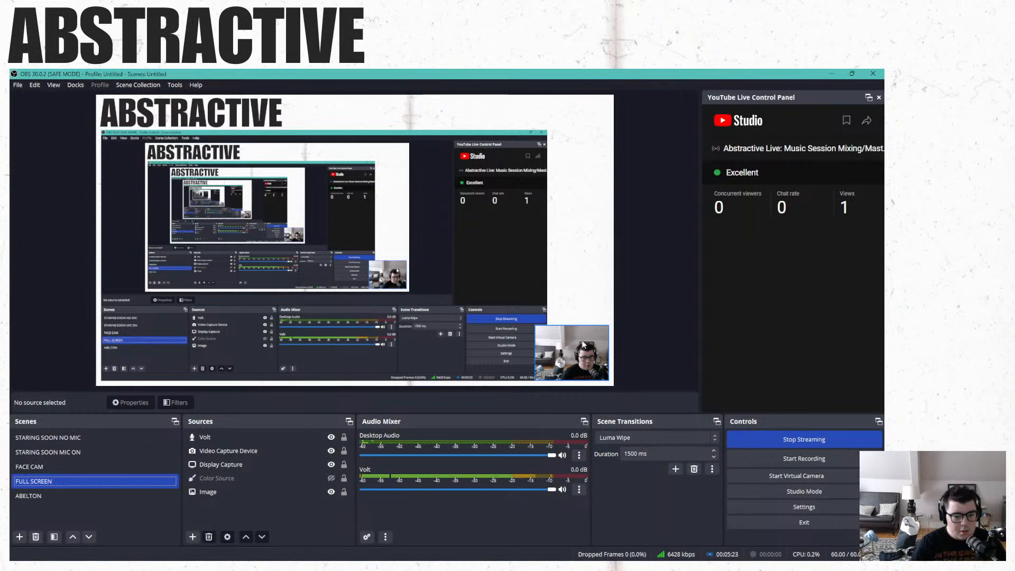
Switch the stream to the STARING SOON MIC ON scene.
click(77, 454)
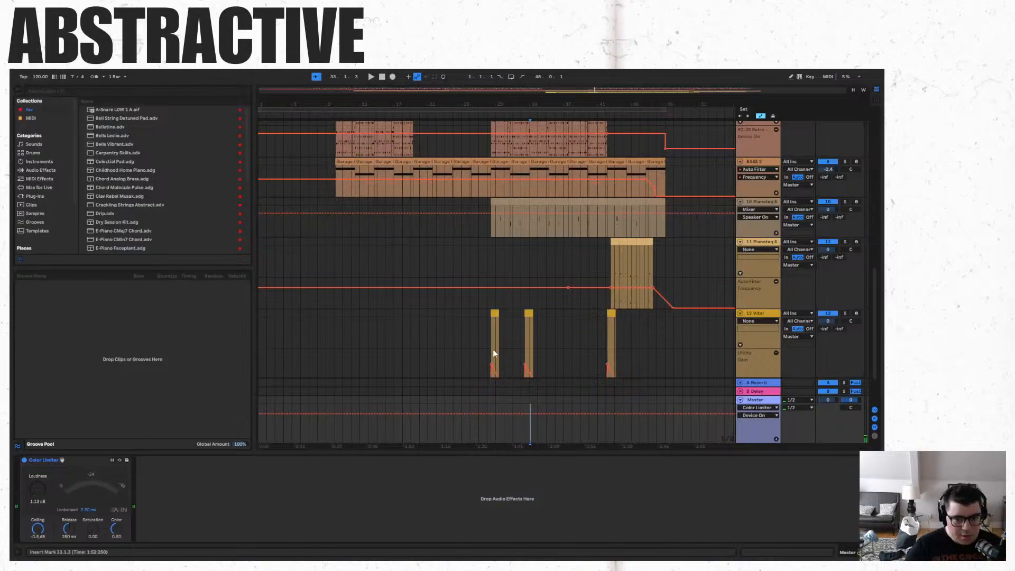
Switch to Ableton Live and save the Heavy Hearts set.
scroll(389, 354, up, 6)
scroll(476, 288, up, 3)
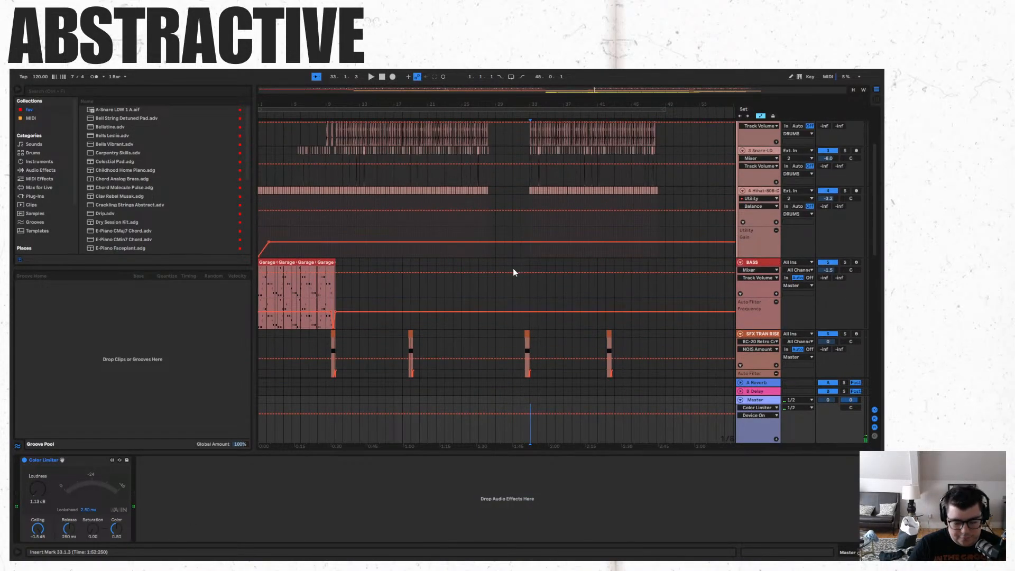
key(F11)
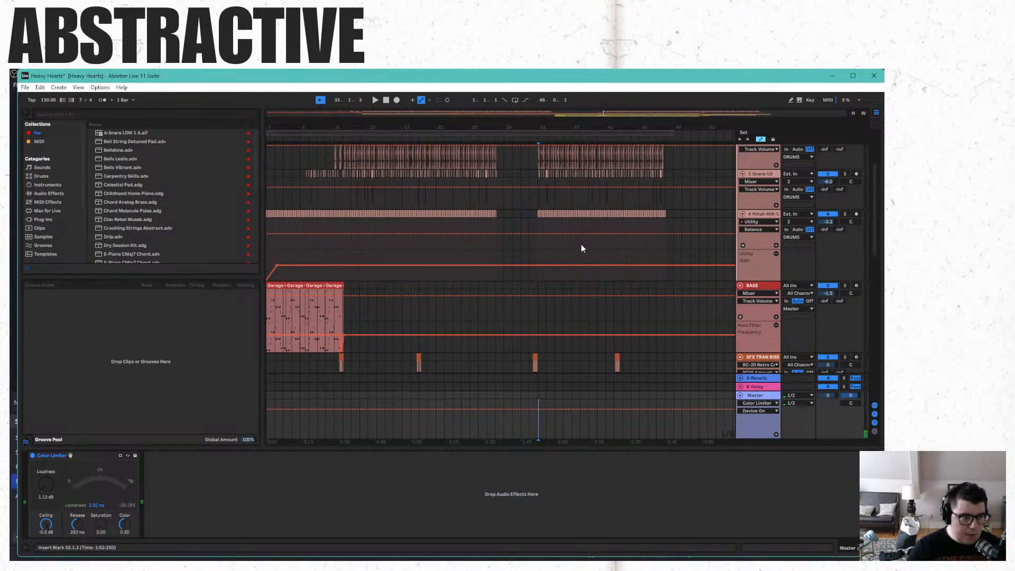
key(F11)
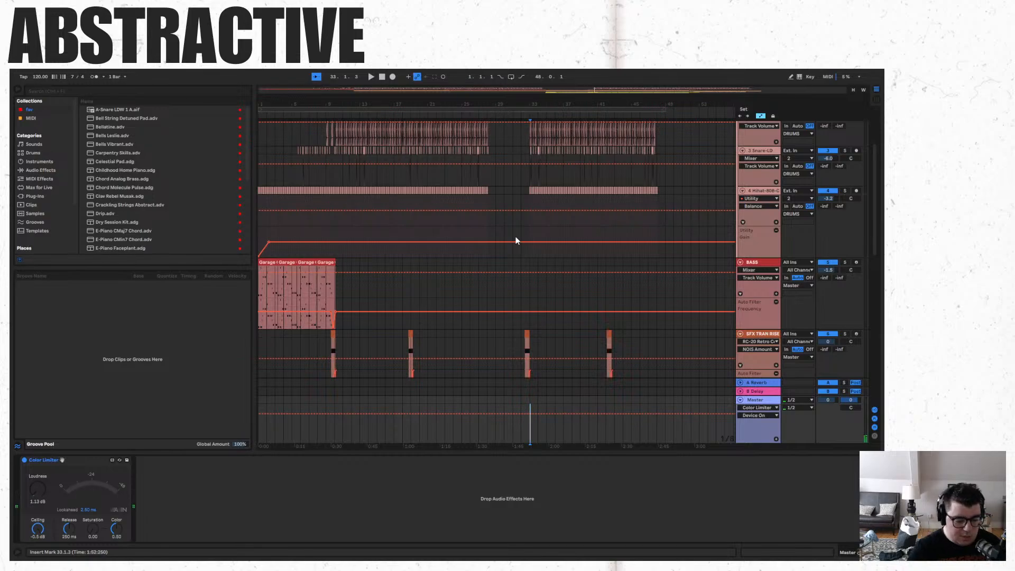
key(ctrl+s)
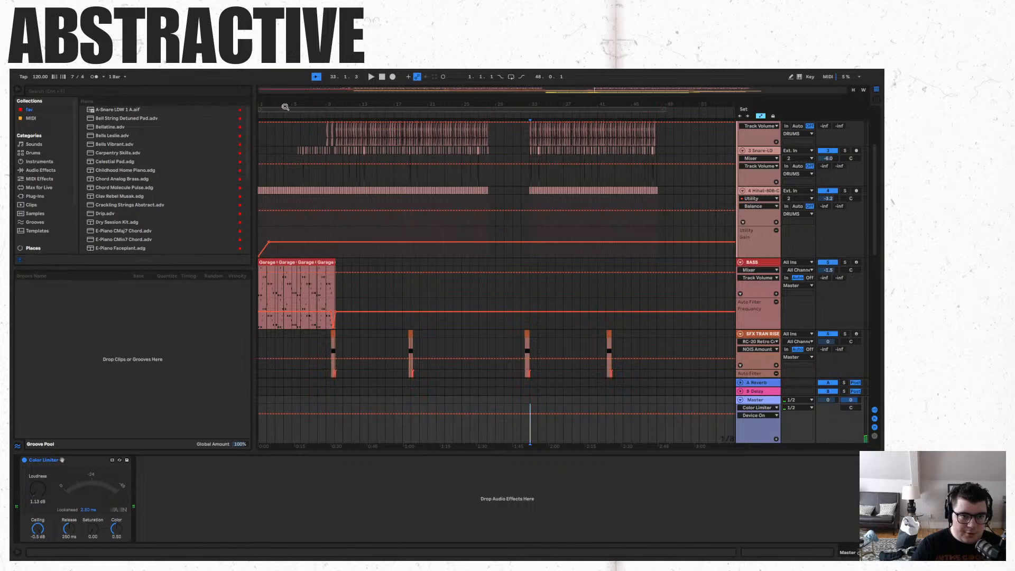
Look over all arrangement tracks, from the synths and pianos at the end back up to the drum group.
scroll(373, 256, down, 15)
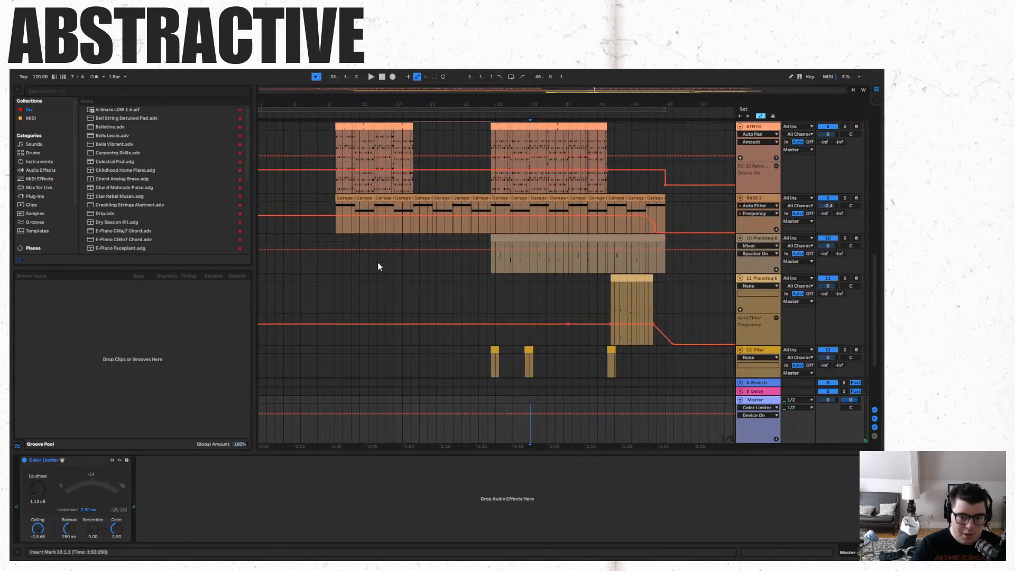
scroll(377, 266, down, 5)
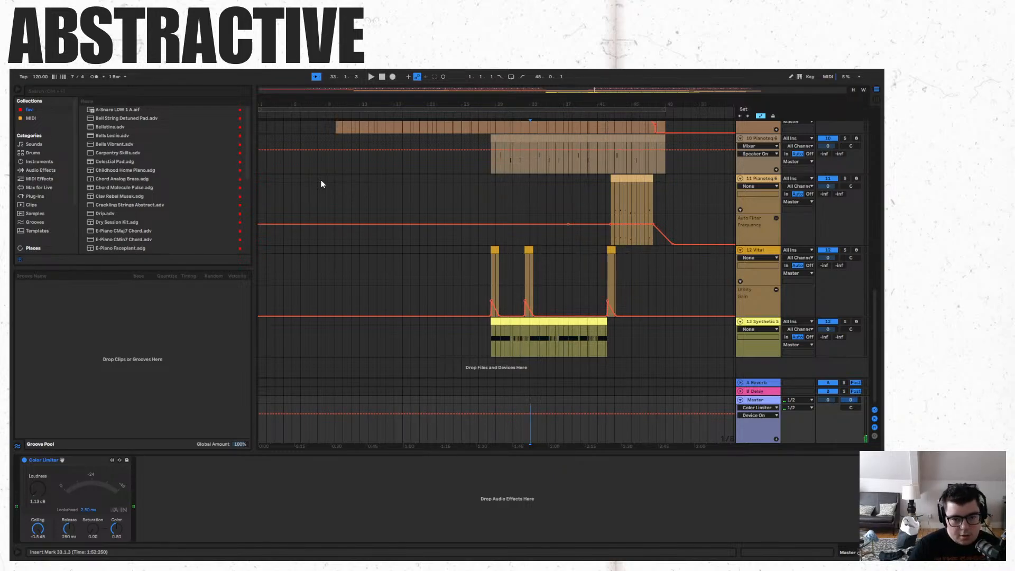
scroll(418, 261, up, 10)
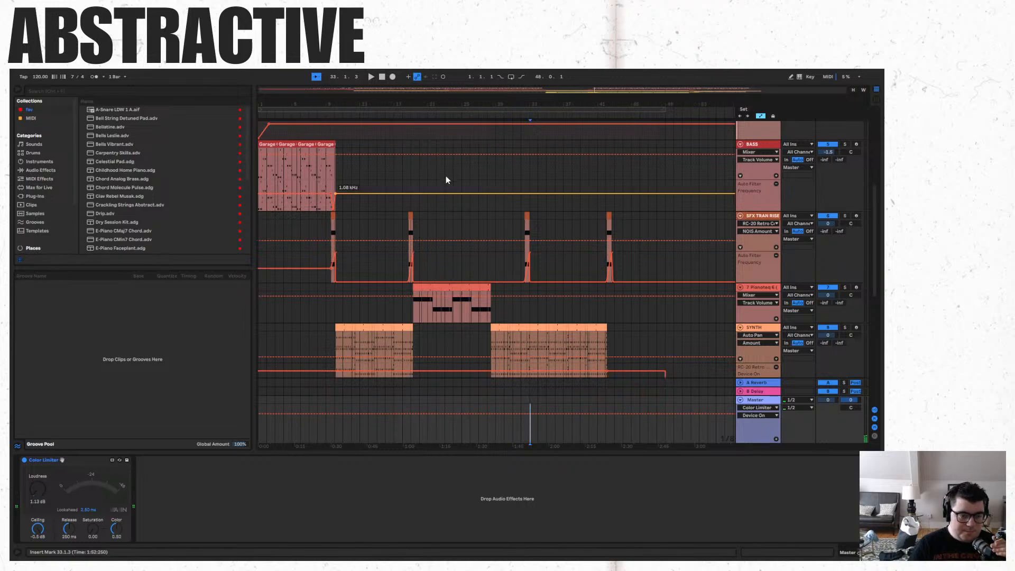
scroll(449, 254, up, 8)
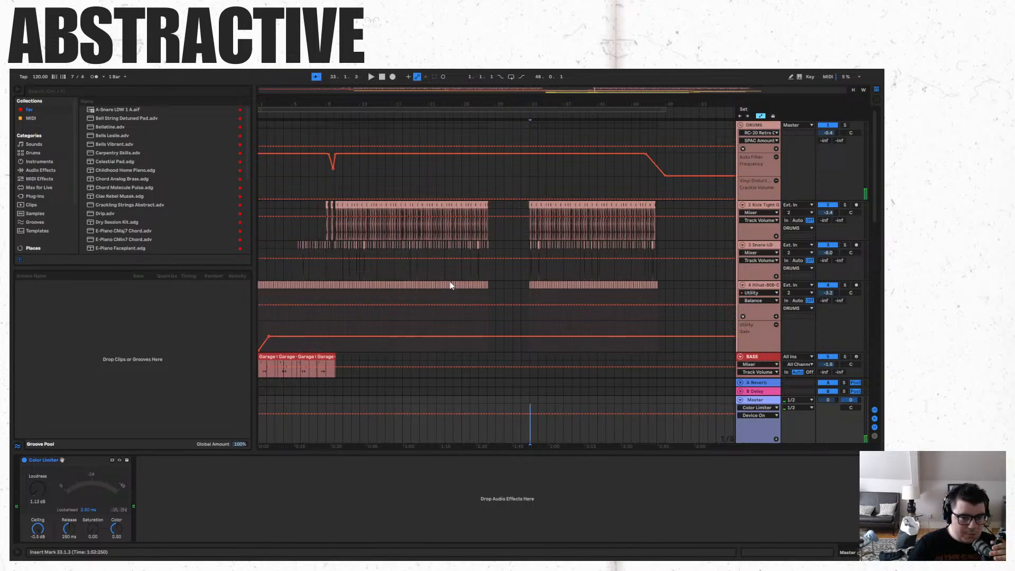
Return the playhead to the start of the song and play the BASS track in solo.
click(381, 77)
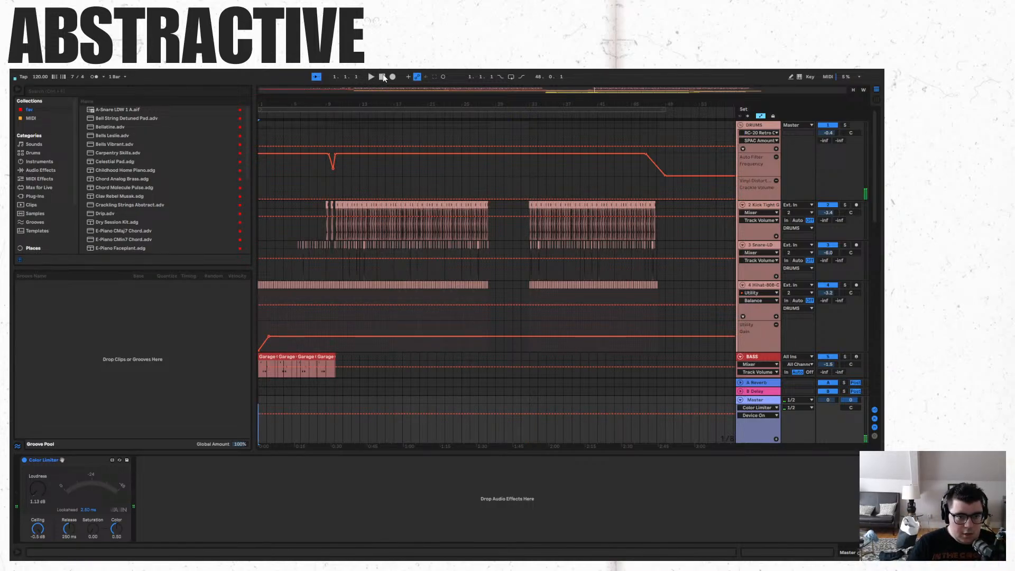
drag(268, 92, 268, 127)
scroll(403, 265, down, 8)
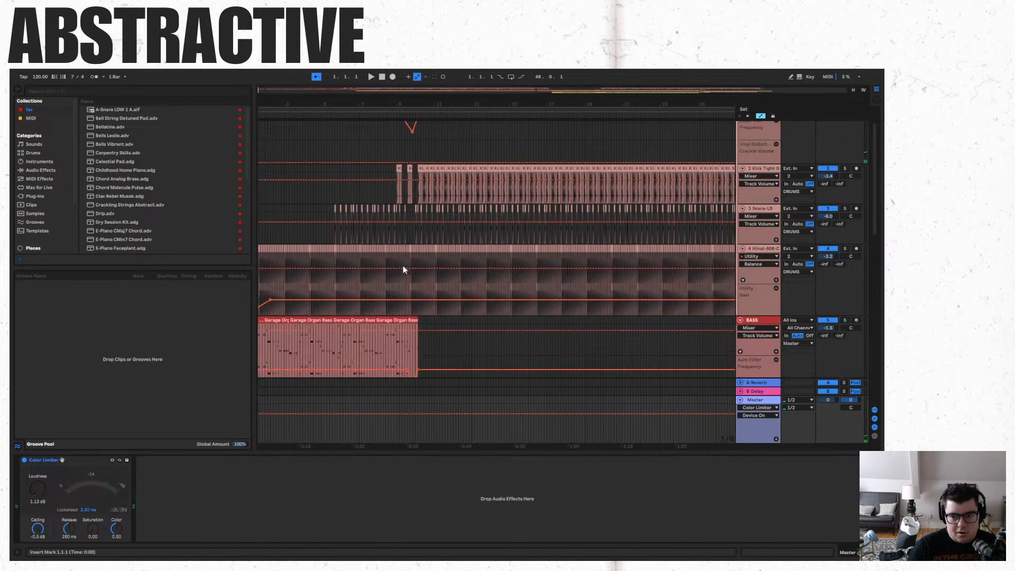
scroll(453, 307, down, 5)
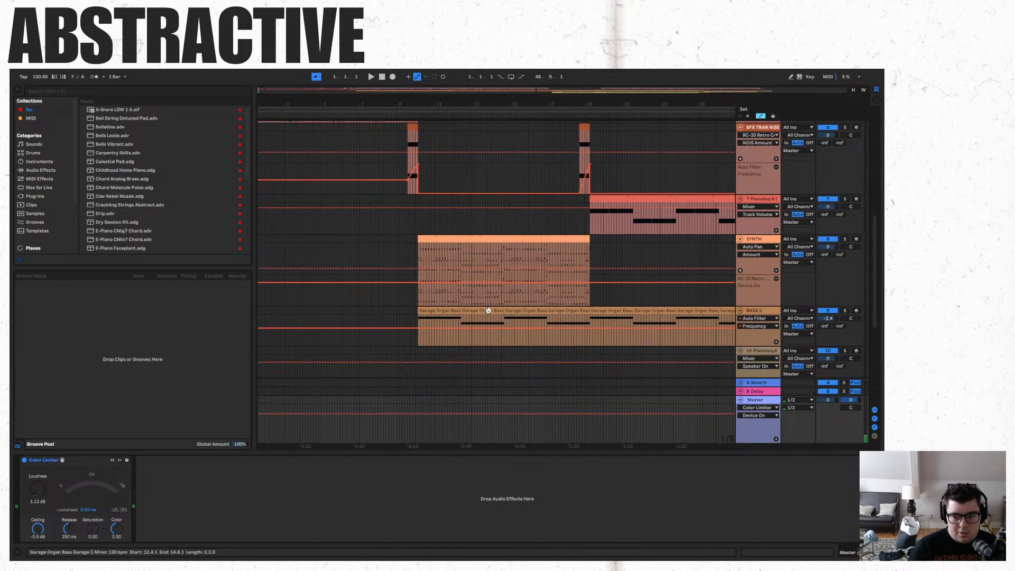
scroll(532, 304, up, 7)
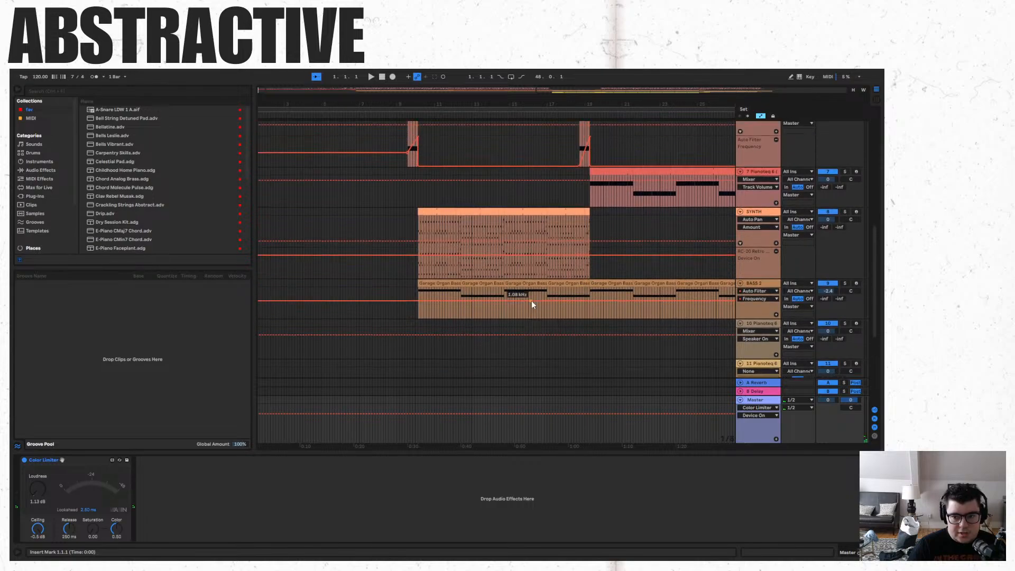
scroll(429, 310, up, 5)
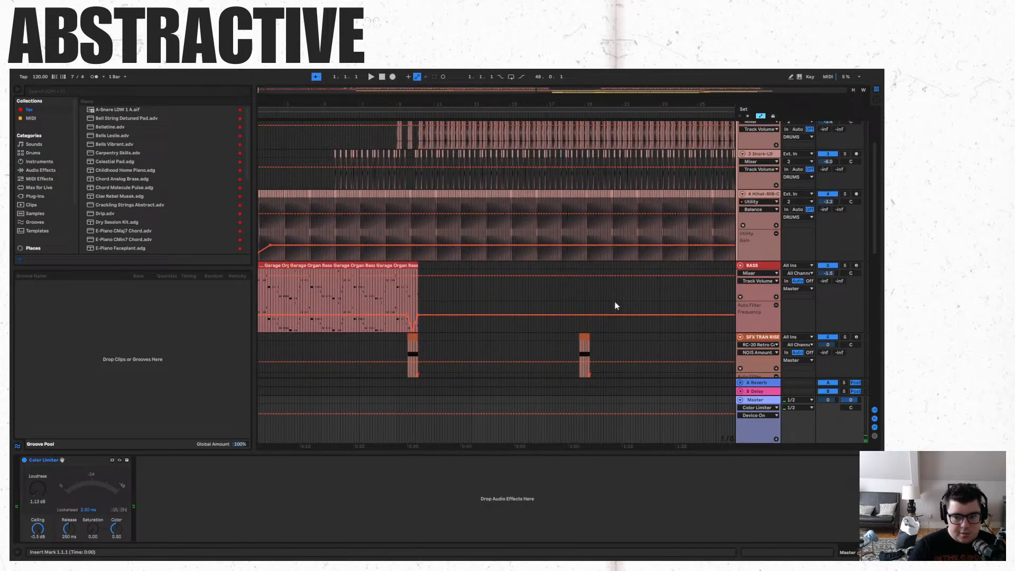
click(764, 265)
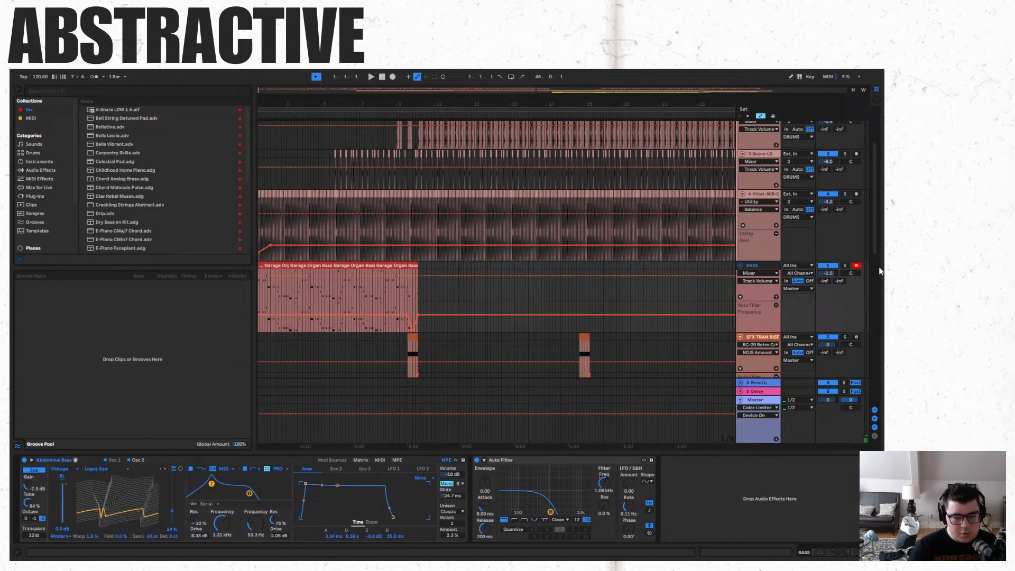
click(846, 267)
key(space)
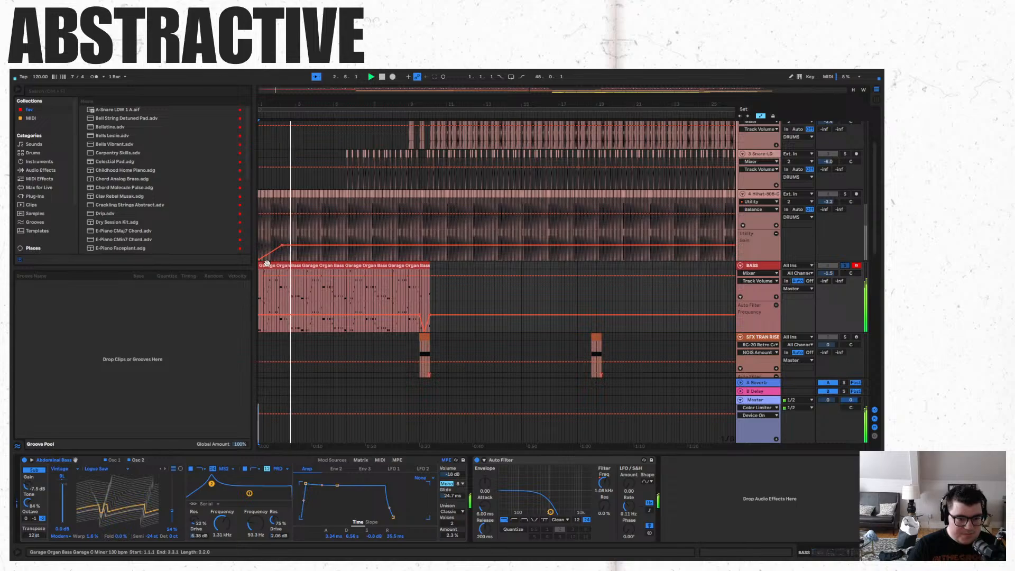
Inspect the notes of the first Garage Organ Bass clip, return to the BASS track's devices and stop playback.
double_click(266, 266)
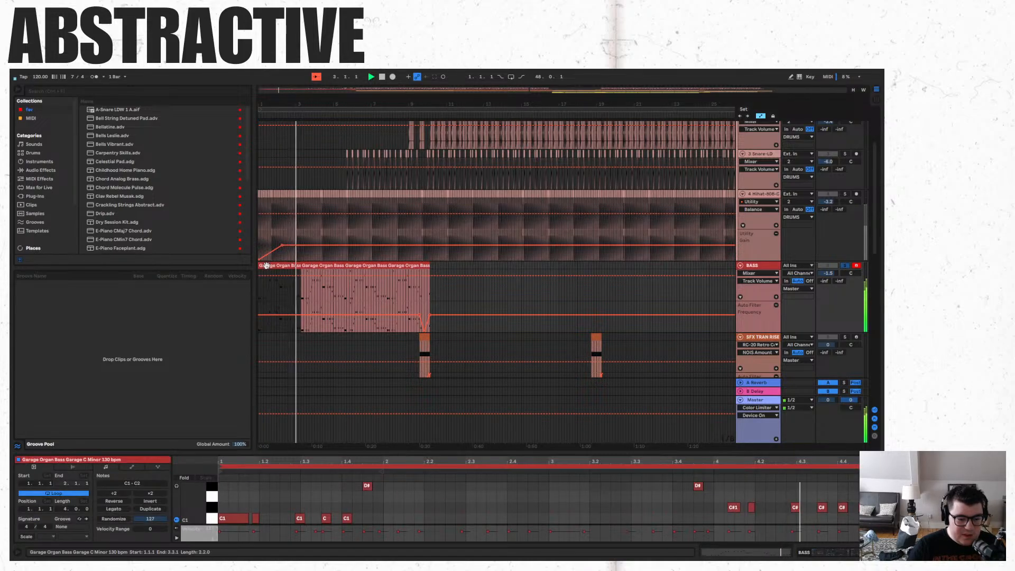
double_click(757, 266)
key(space)
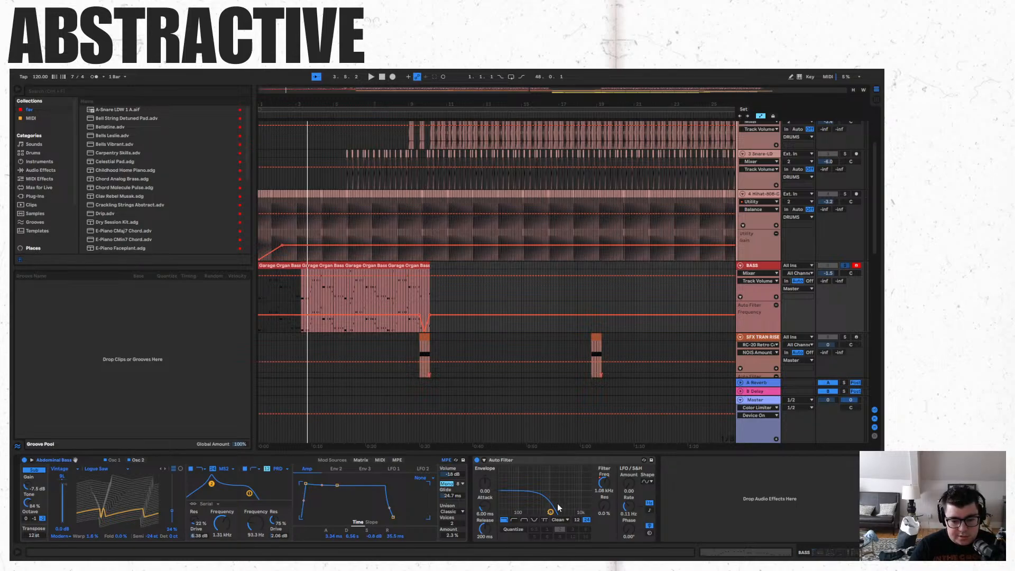
Replay the soloed bass from the start, bypassing and re-enabling its Auto Filter to compare the sound.
key(space)
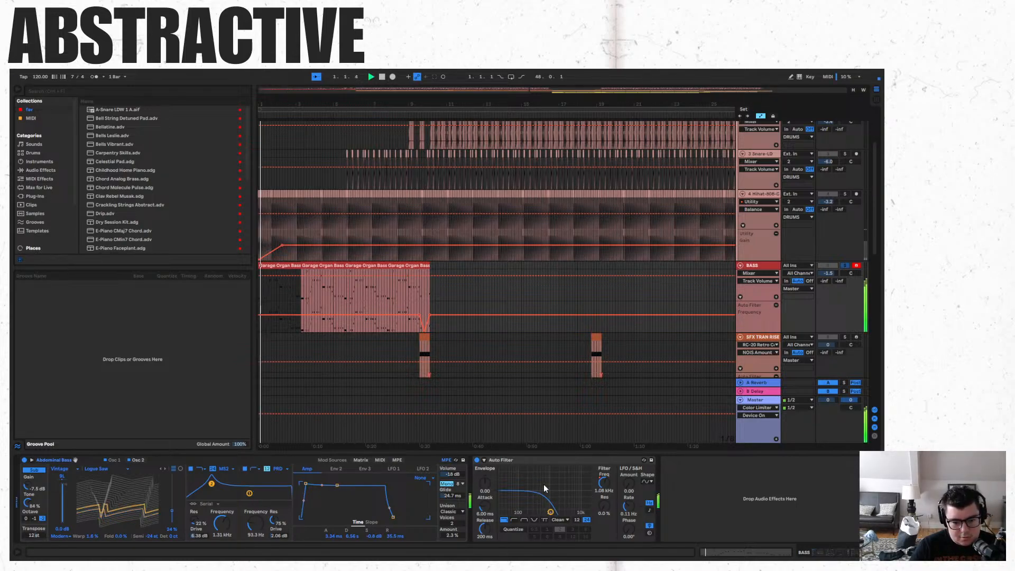
click(477, 460)
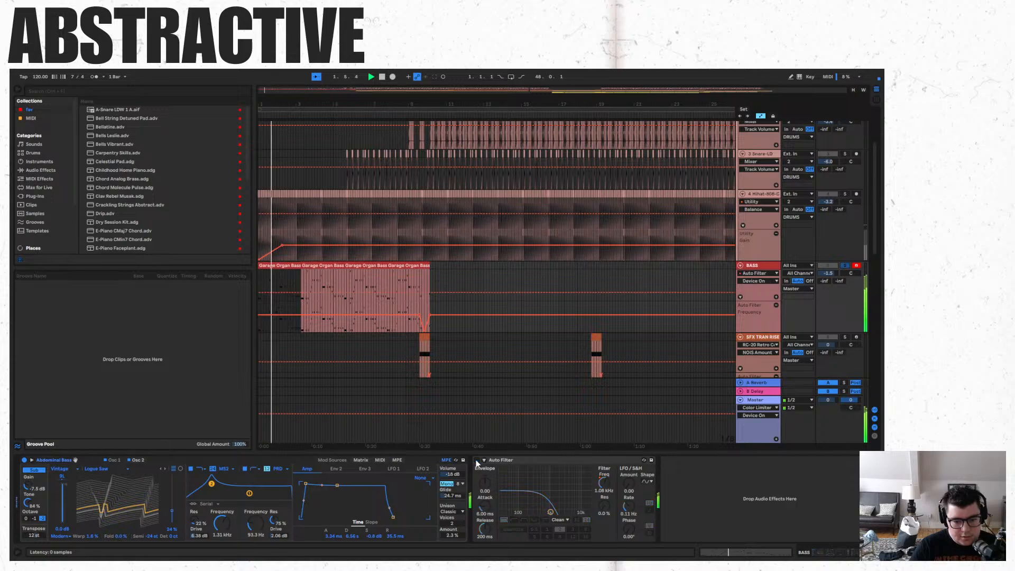
click(477, 460)
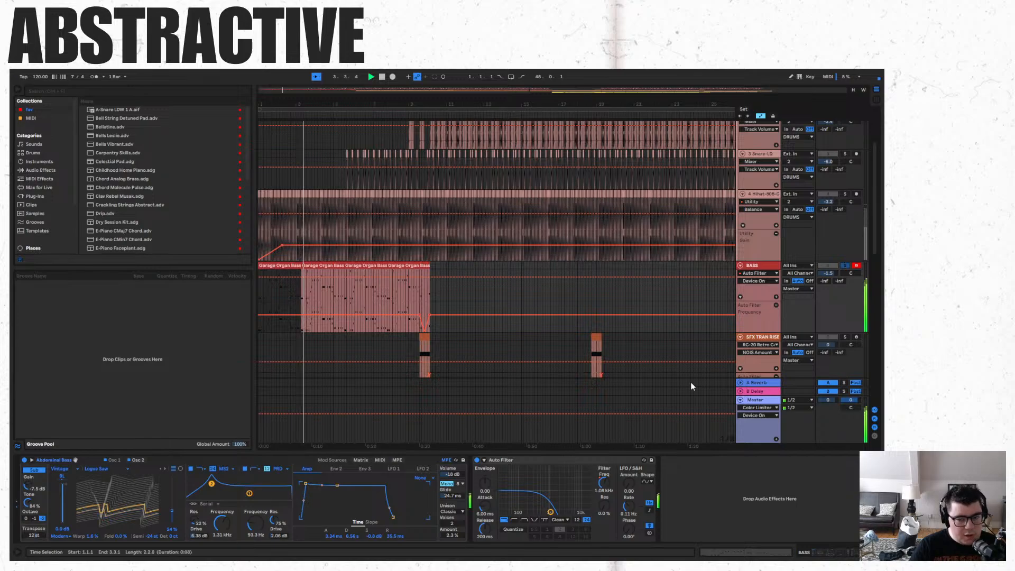
Show the Session View mixer and compare the soloed BASS track's level with its Auto Filter off and on.
key(Tab)
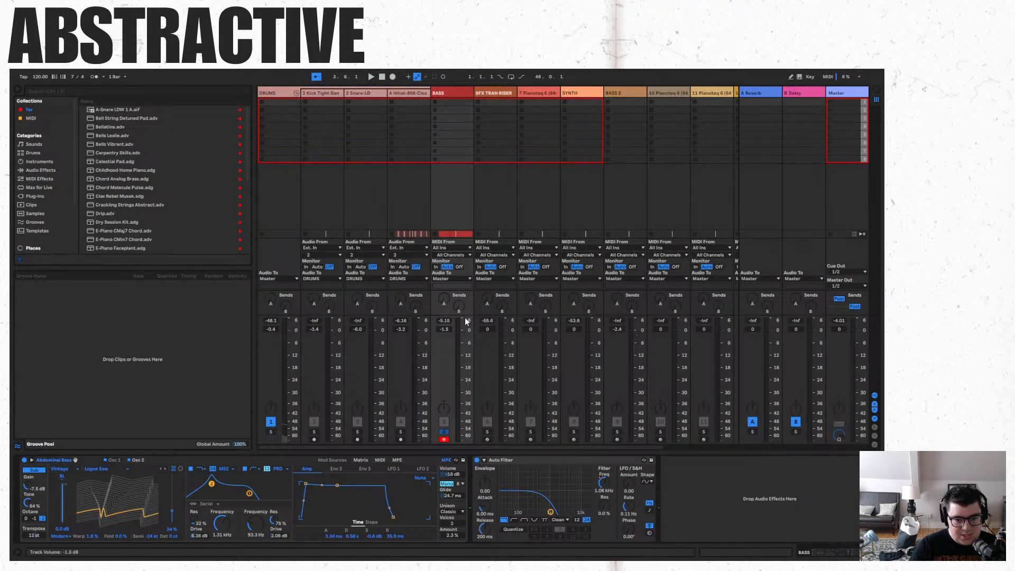
key(space)
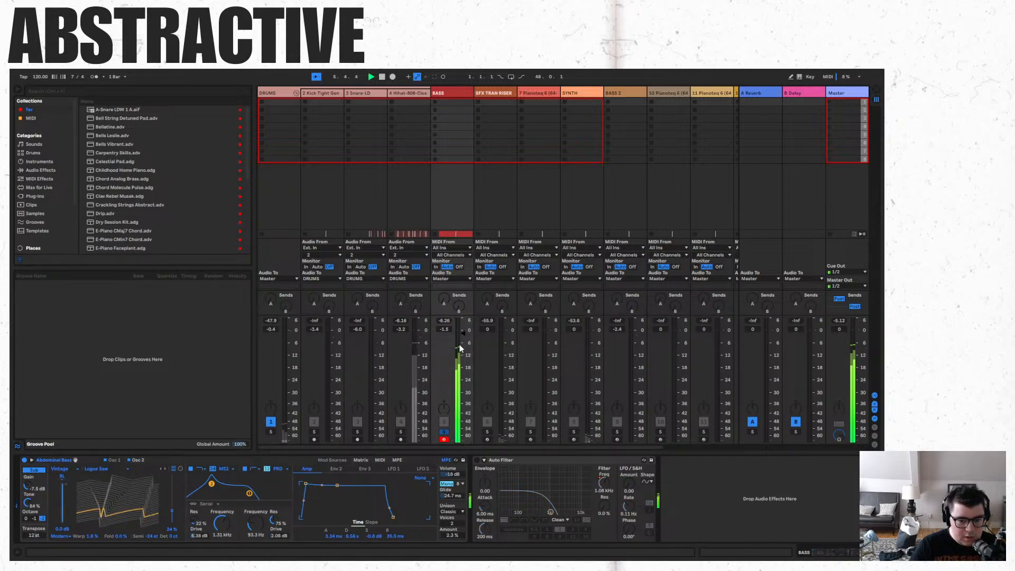
click(477, 460)
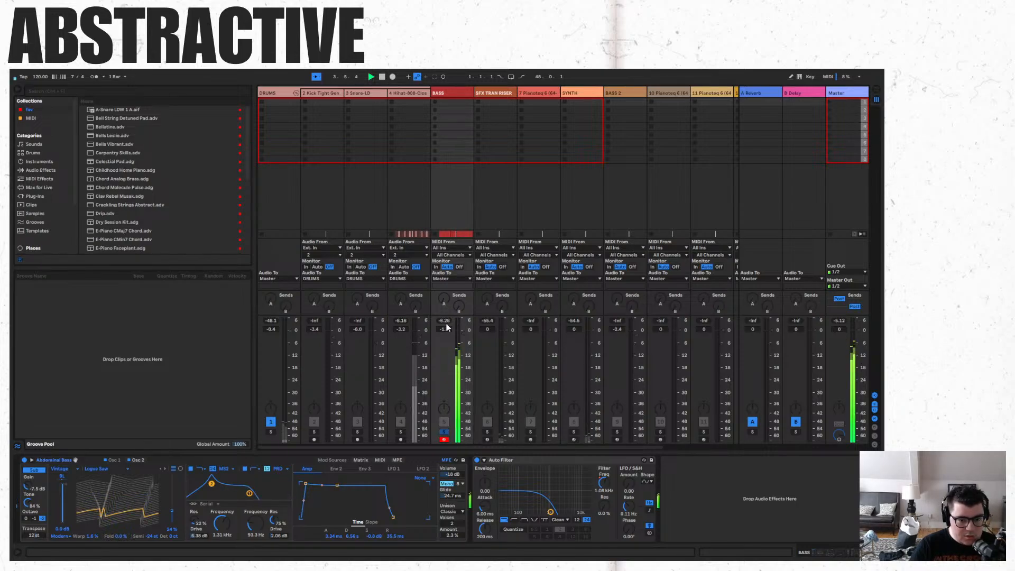
key(space)
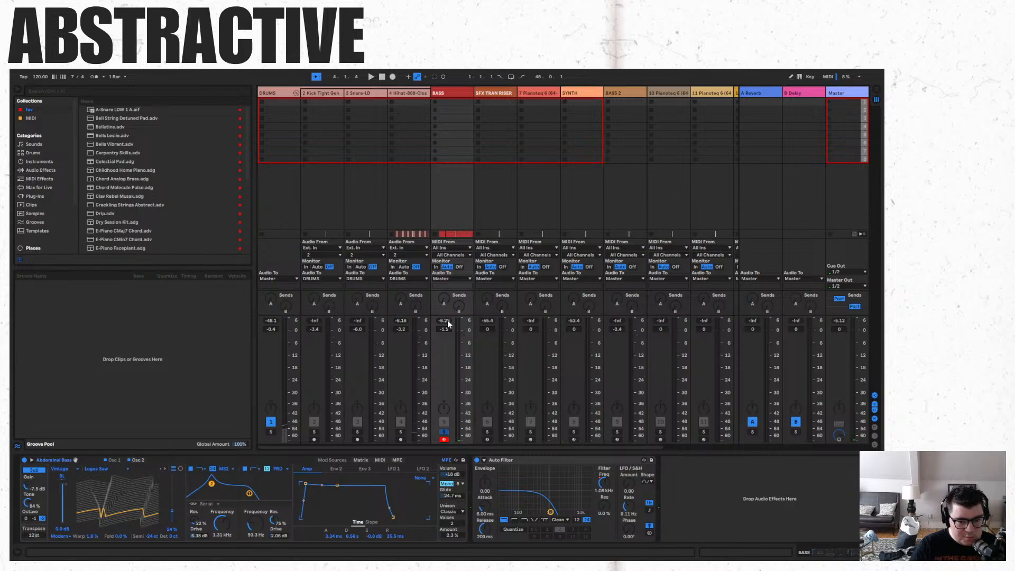
Reset the BASS track's peak level readout and replay the track to check its peak again.
click(445, 321)
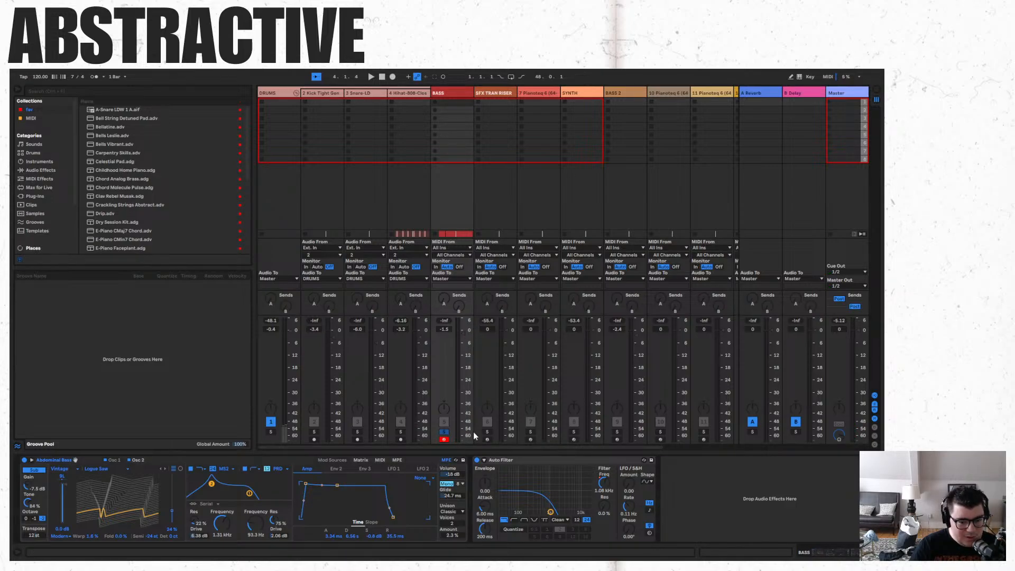
key(space)
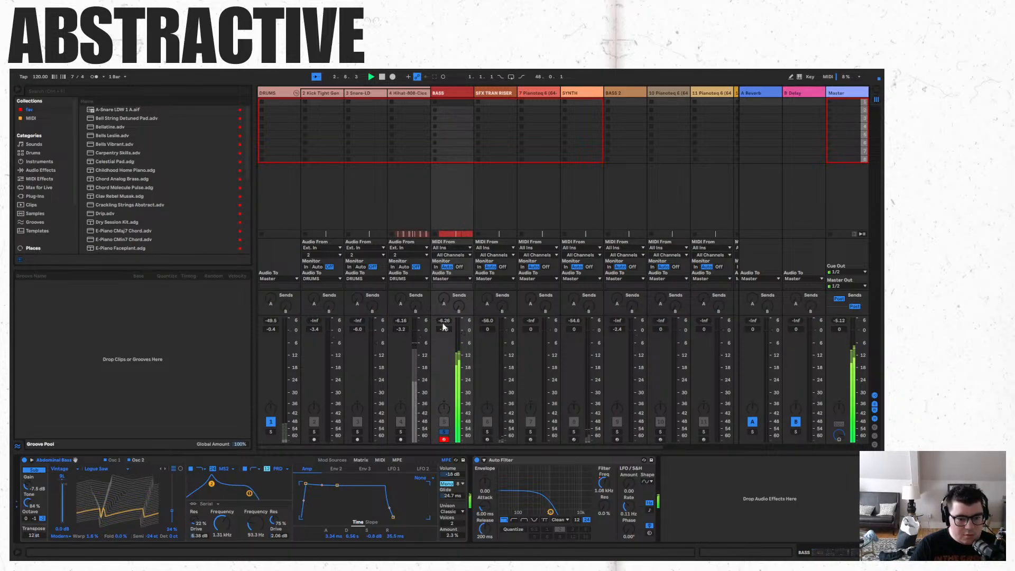
key(space)
Unsolo the BASS track and look through the remaining mixer channels.
click(445, 432)
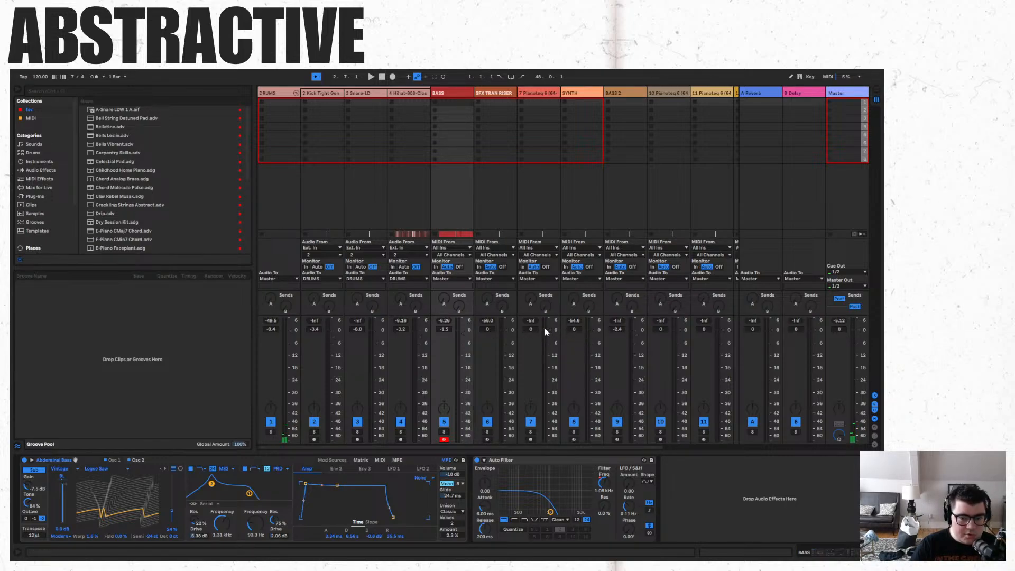
scroll(589, 439, right, 5)
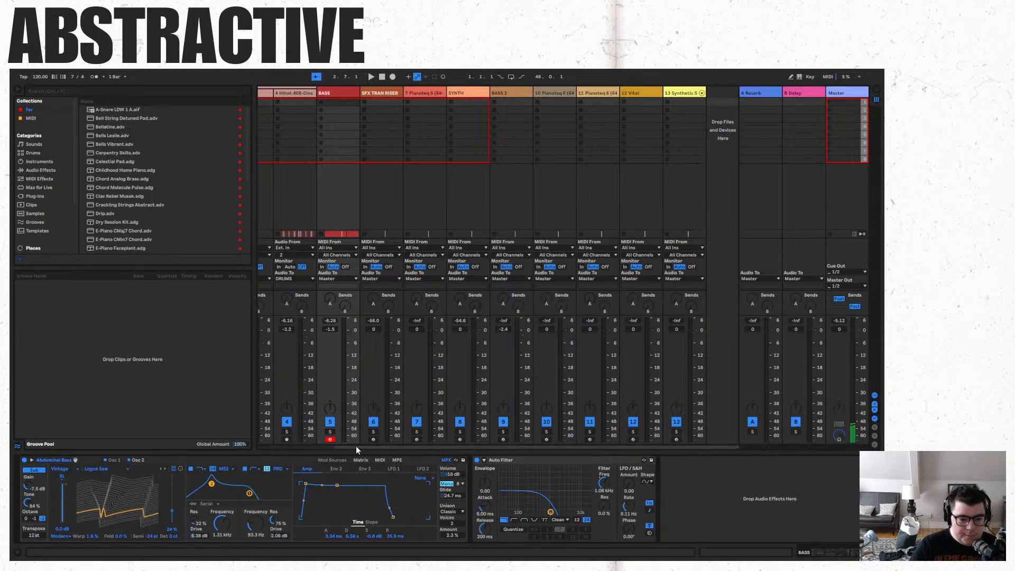
drag(357, 447, 166, 448)
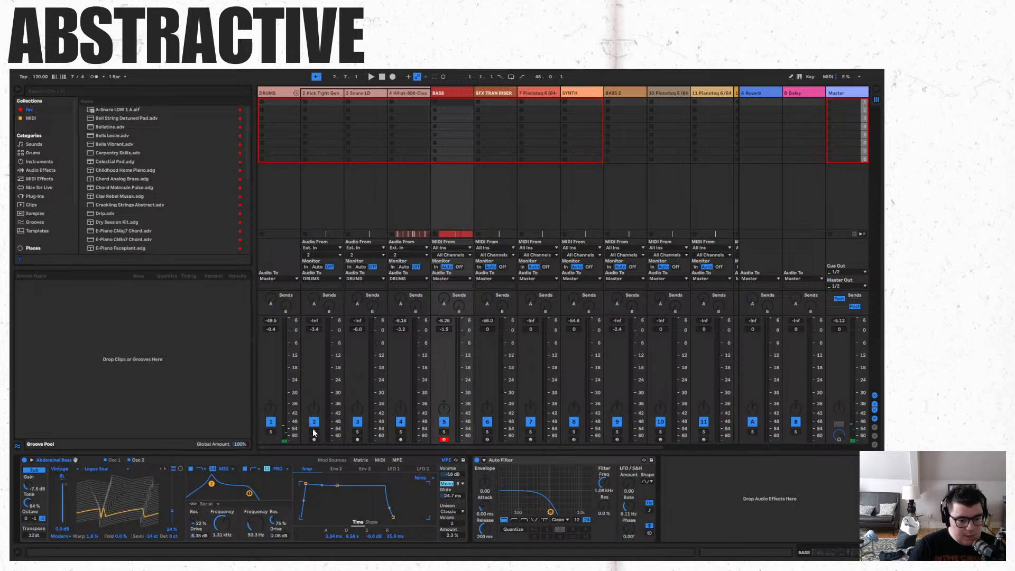
Solo the kick track and play the arrangement briefly from the start of the snare part in bar 5.
key(Tab)
key(a)
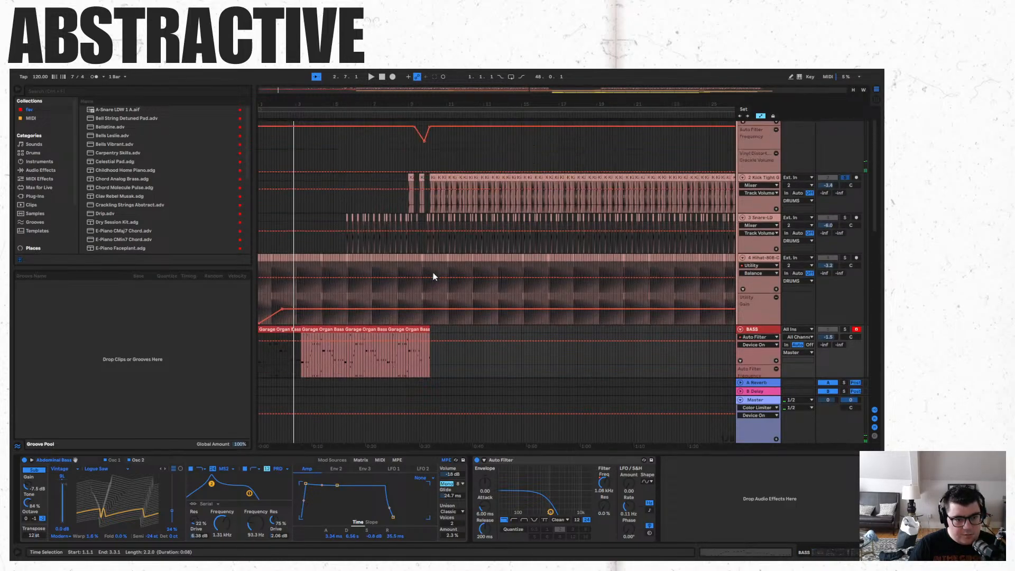
scroll(433, 277, up, 2)
click(346, 247)
key(space)
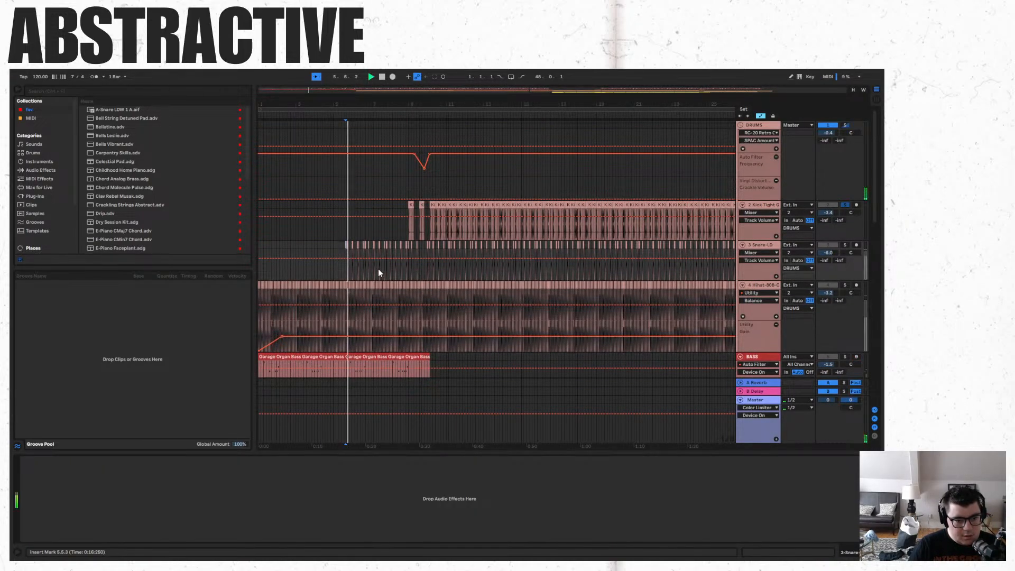
key(space)
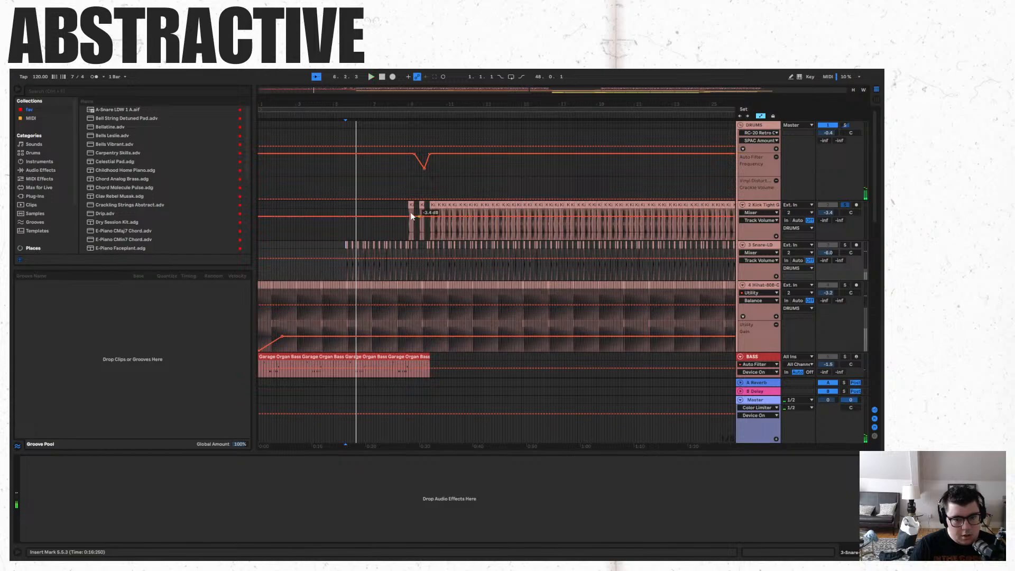
Play the soloed kick track from just before its first clip near bar 9 and look closely at its clips.
click(406, 205)
key(space)
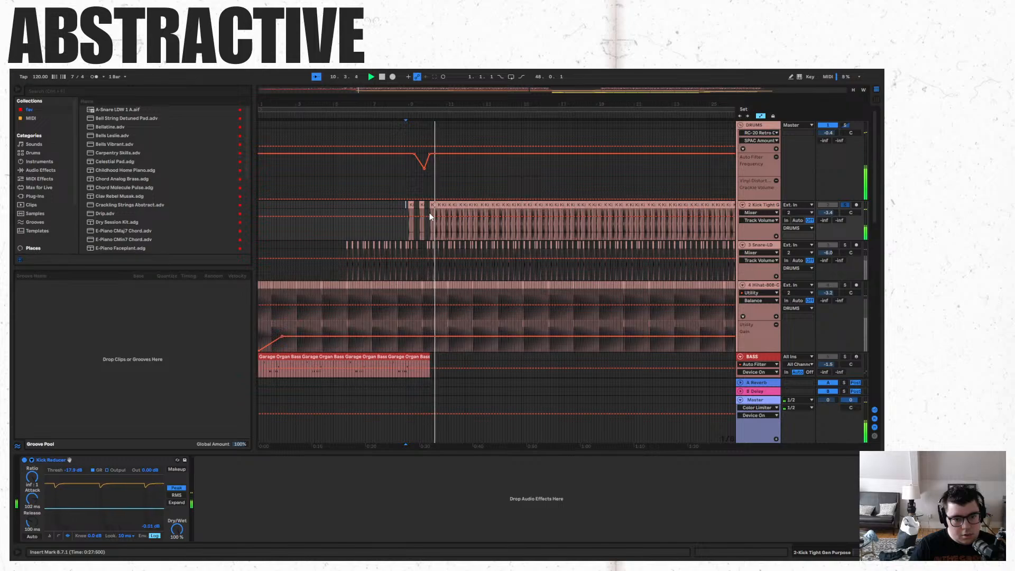
key(plus)
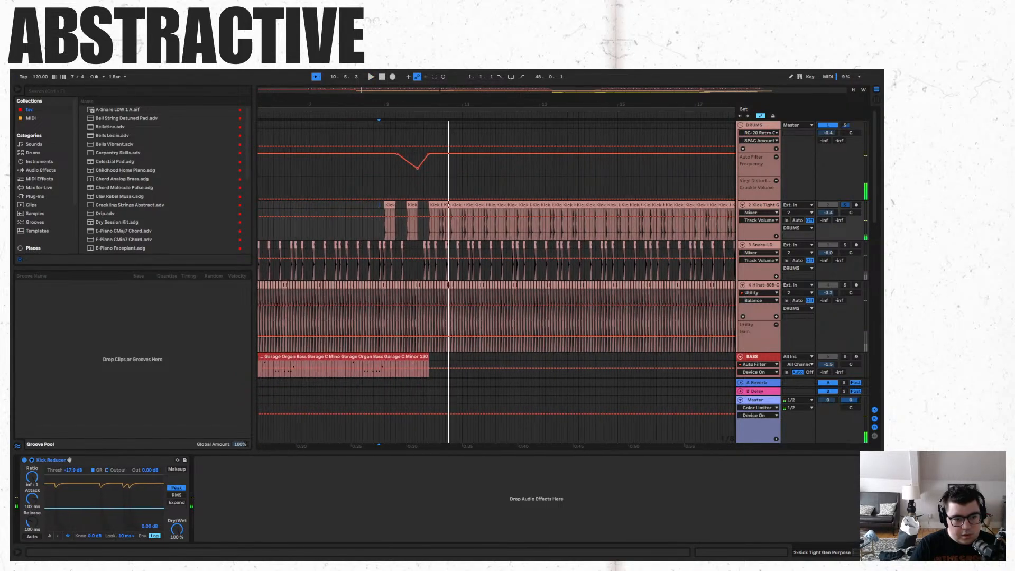
Play the soloed kick from just before its first clip near bar 9 and inspect the second kick clip's waveform.
key(plus)
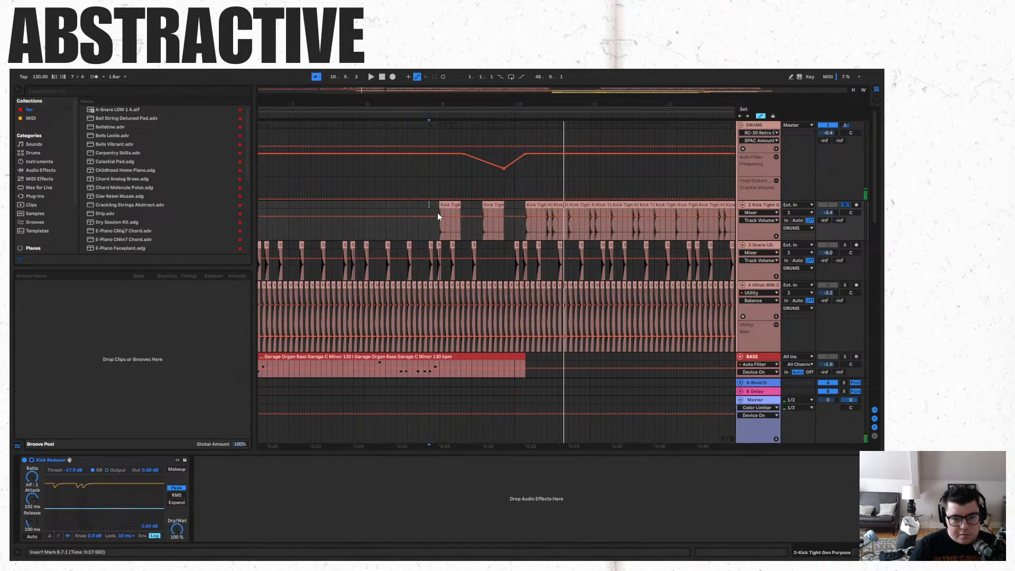
click(436, 207)
key(space)
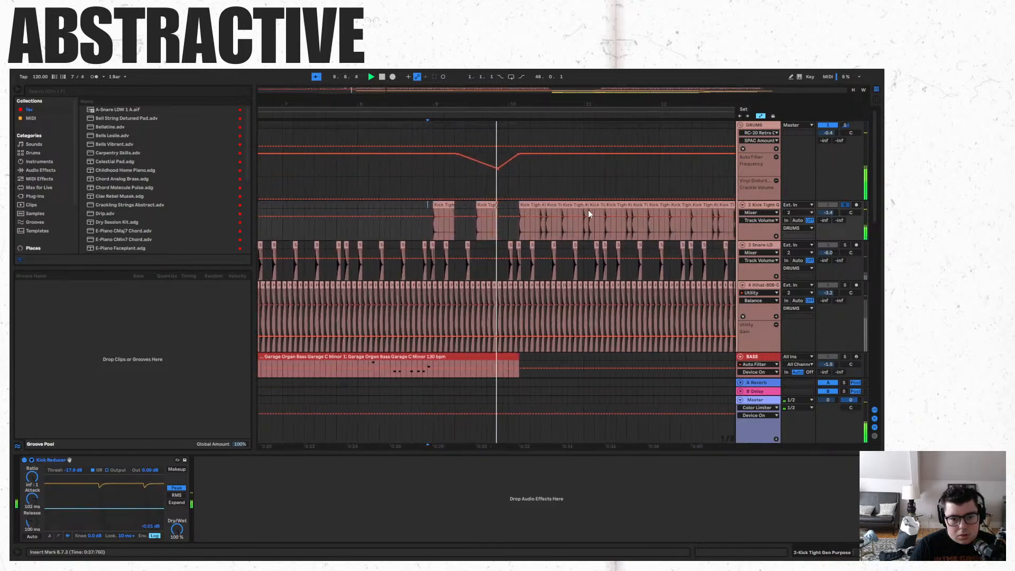
click(469, 207)
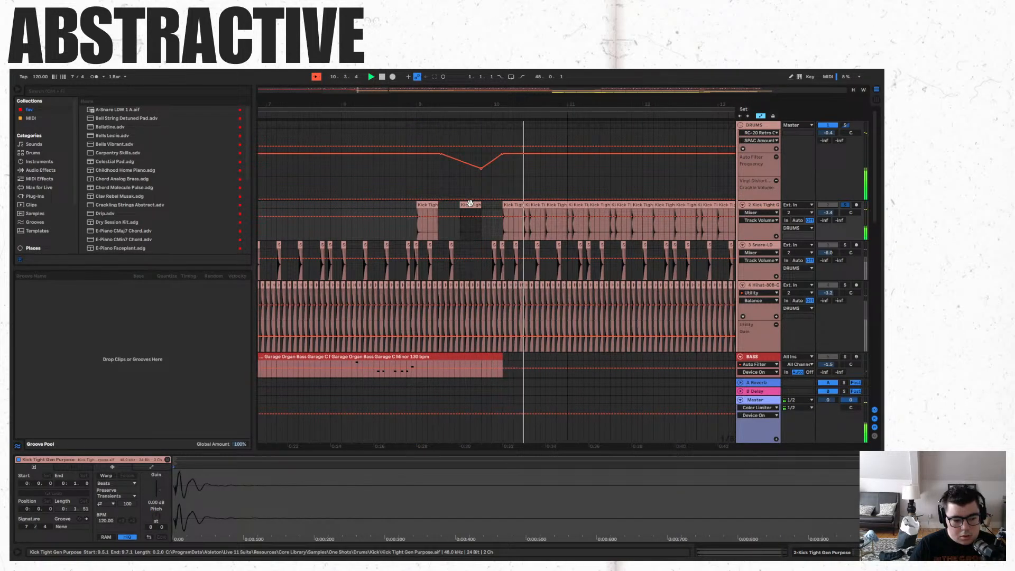
click(772, 205)
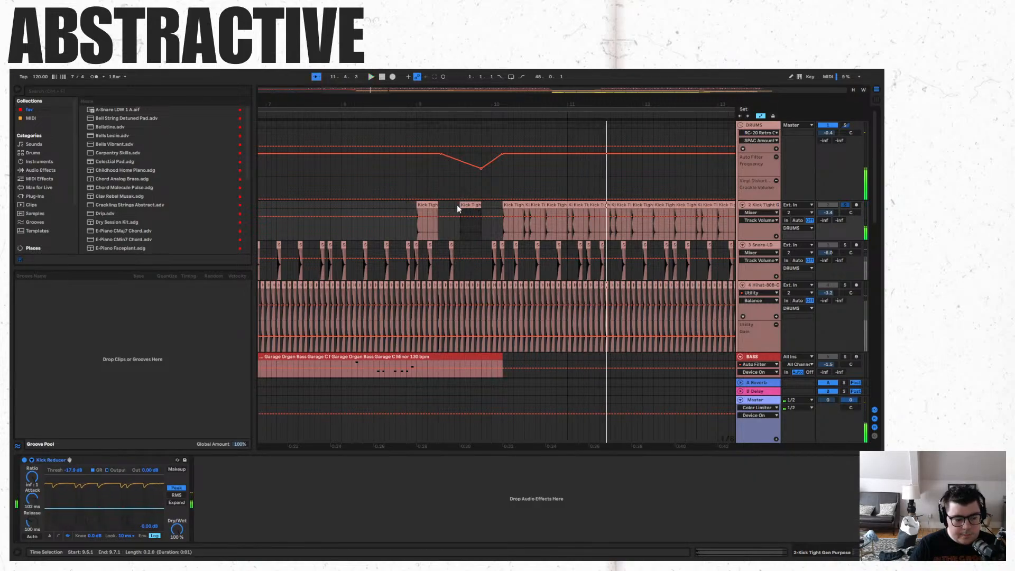
key(space)
Replay the soloed kick around its second clip in bar 9, starting between the first two clips, to check the transition.
click(474, 247)
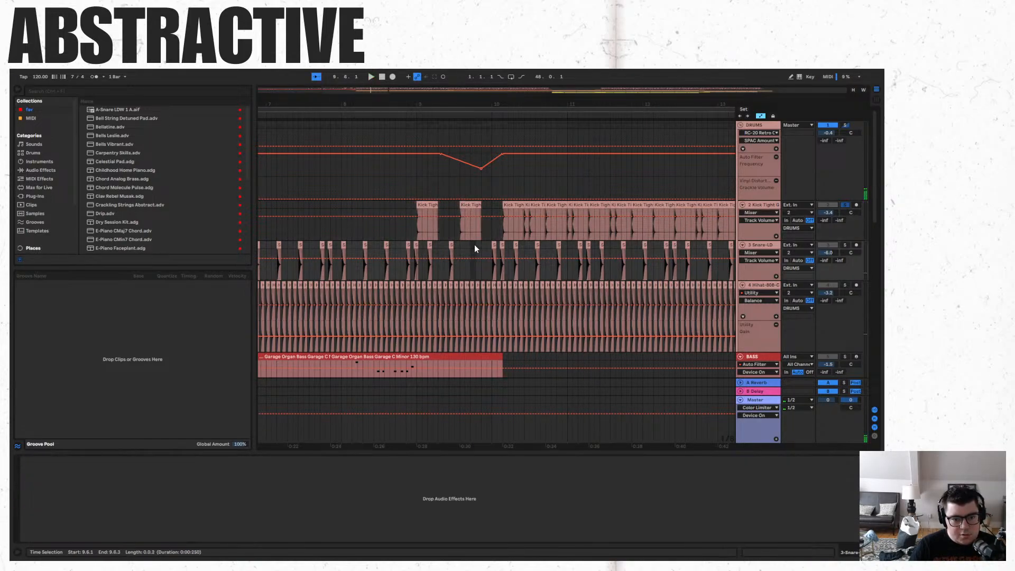
key(space)
click(472, 204)
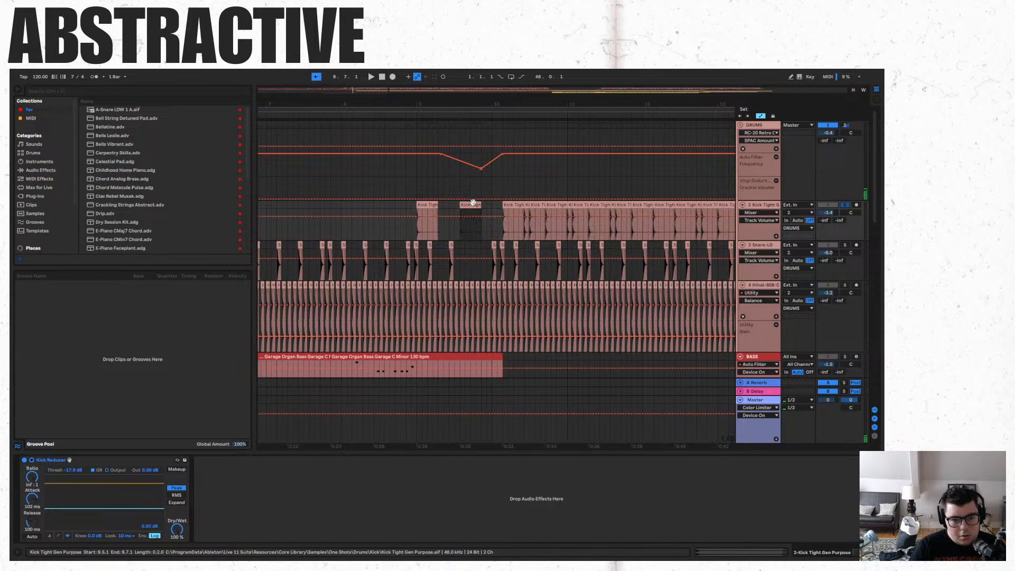
key(space)
click(467, 205)
key(space)
key(space)
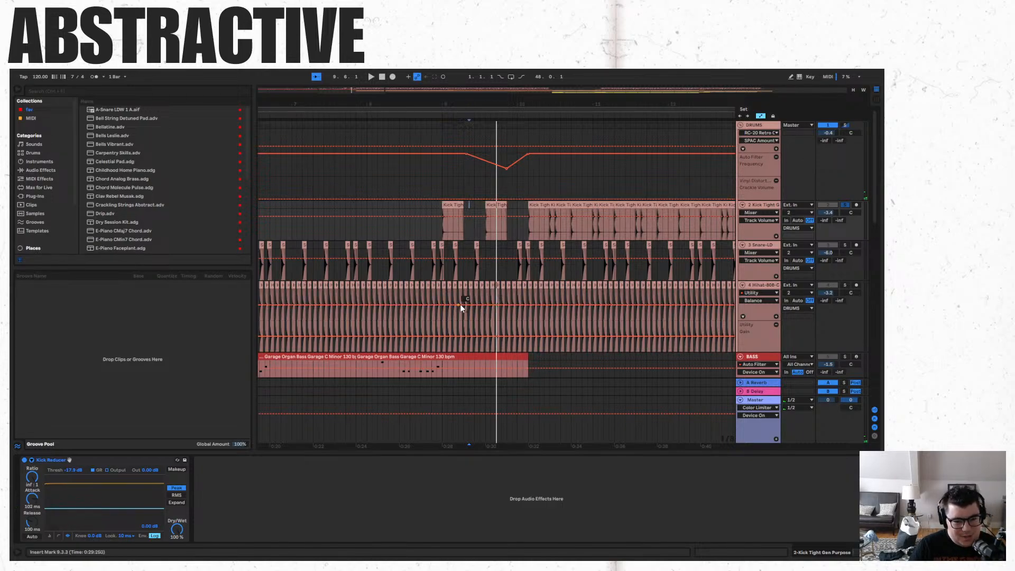
Toggle the kick track's solo off and on in the mixer and play briefly to check its level.
scroll(554, 316, down, 3)
scroll(534, 185, up, 3)
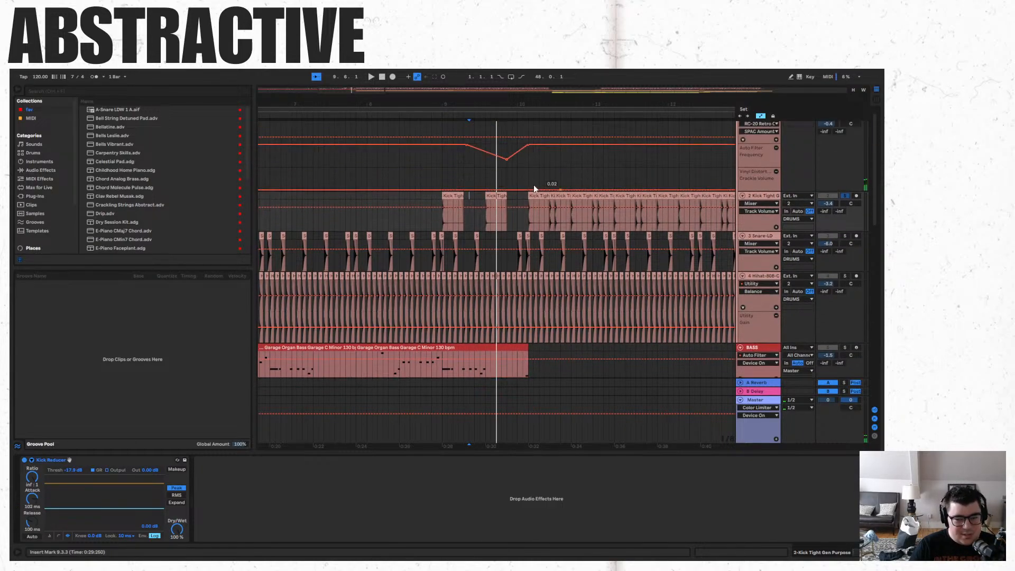
key(Tab)
click(315, 433)
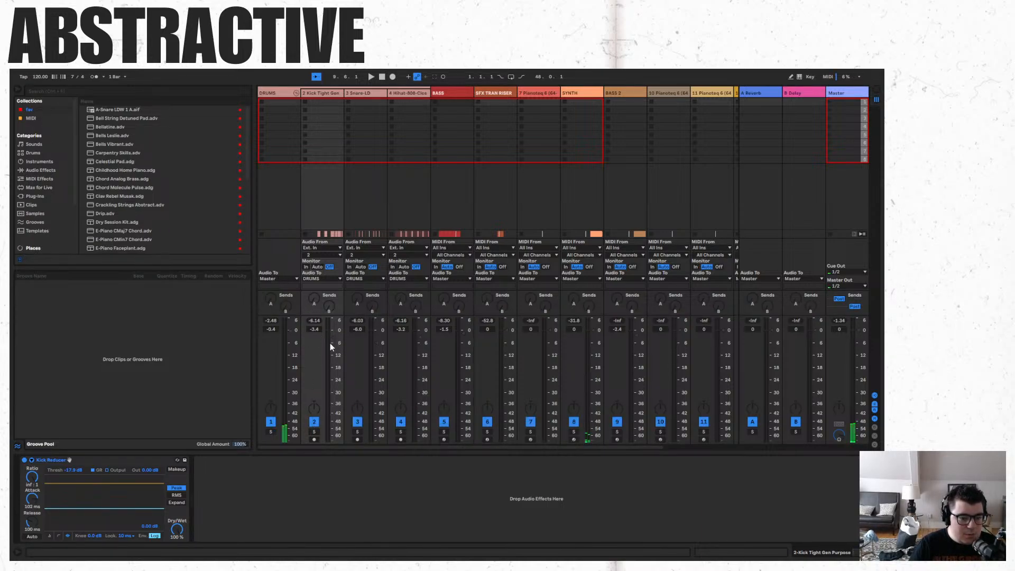
click(313, 432)
key(space)
key(space)
key(Tab)
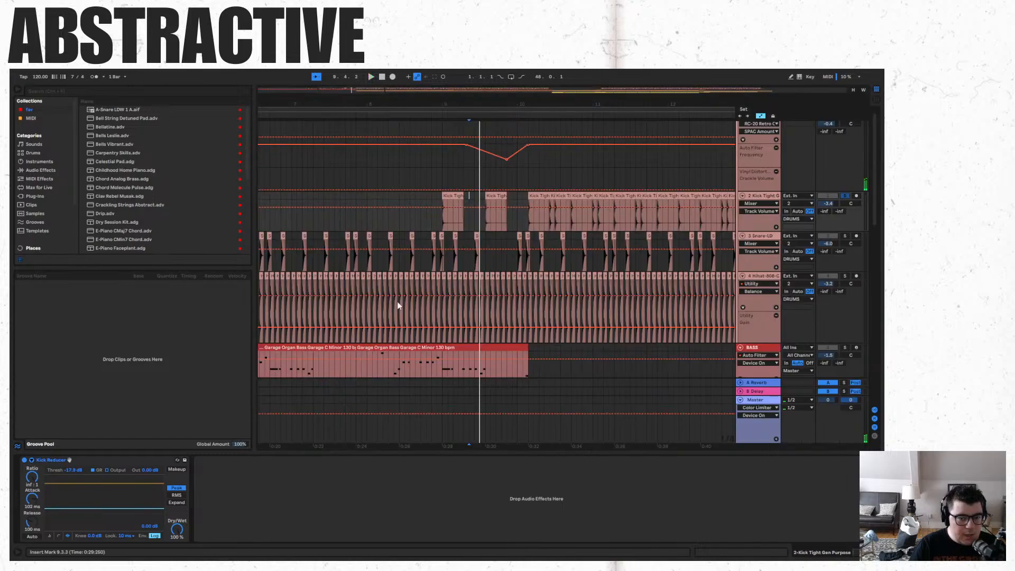
Play the soloed kick from bar 10, check its level in the mixer, and unsolo it.
click(531, 171)
key(space)
key(Tab)
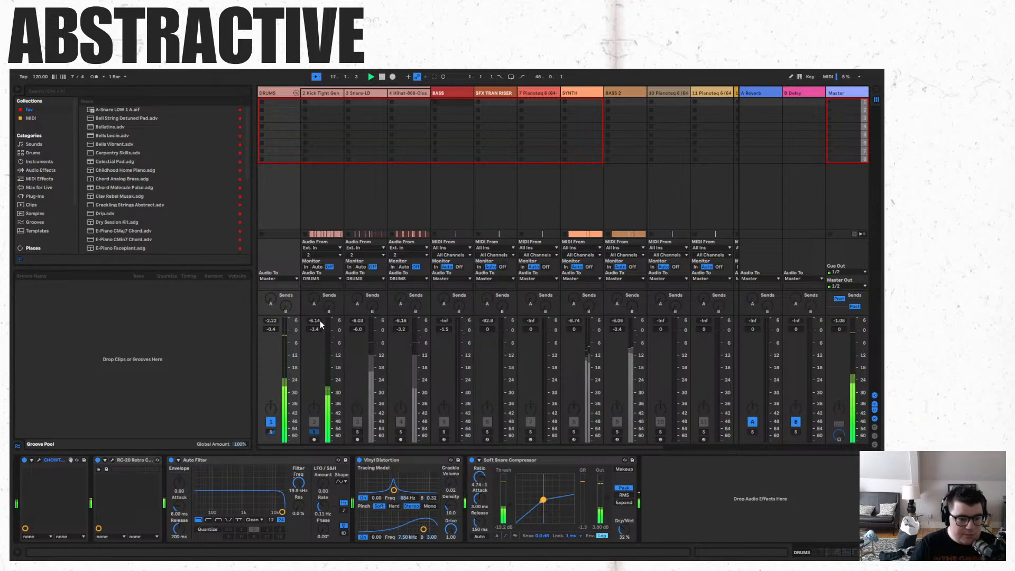
click(314, 432)
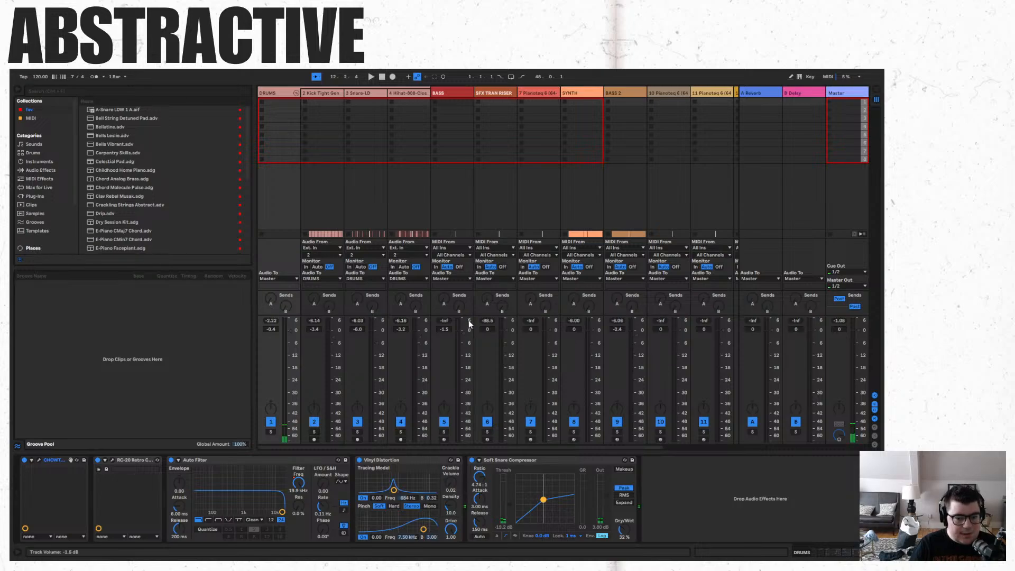
Show the hi-hat track's Utility Gain automation in the arrangement and play its fade-in from the start of the song.
key(Tab)
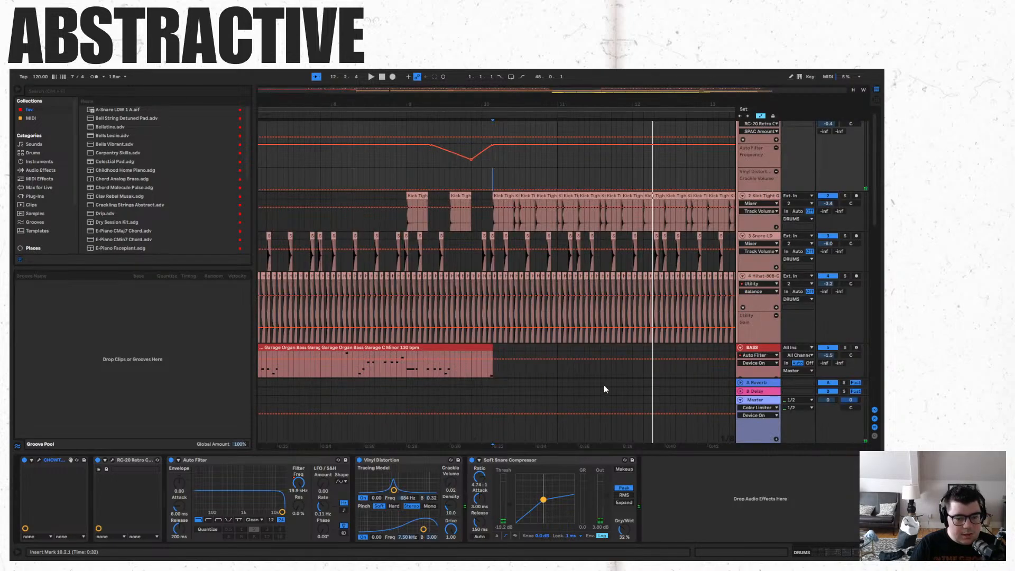
drag(435, 91, 433, 42)
click(271, 355)
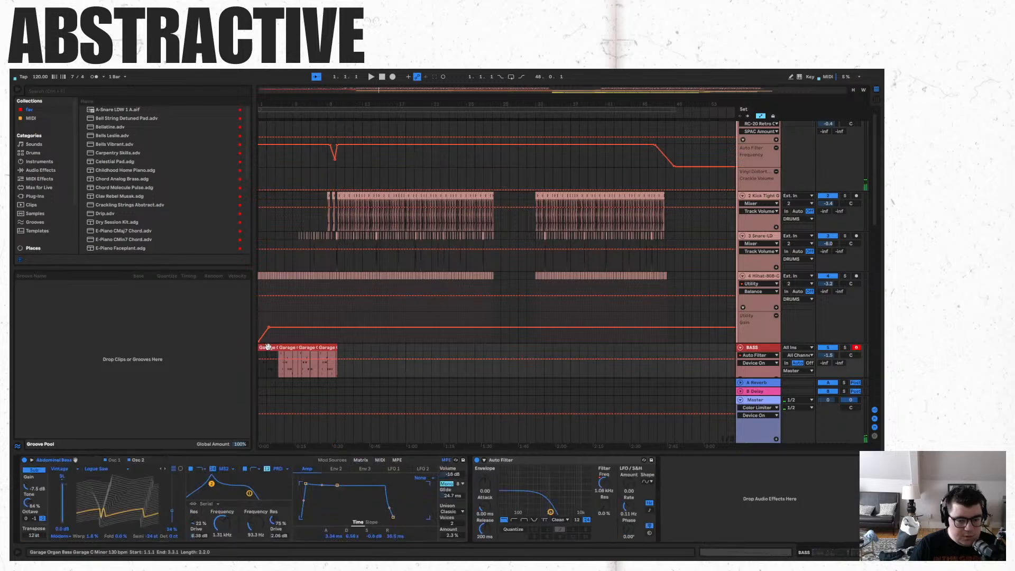
drag(286, 89, 278, 130)
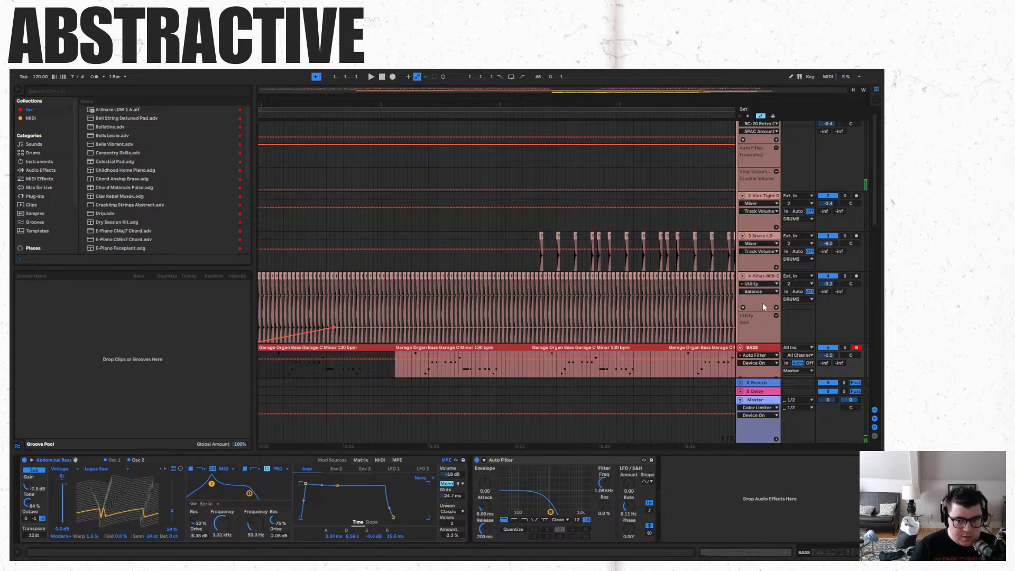
click(759, 320)
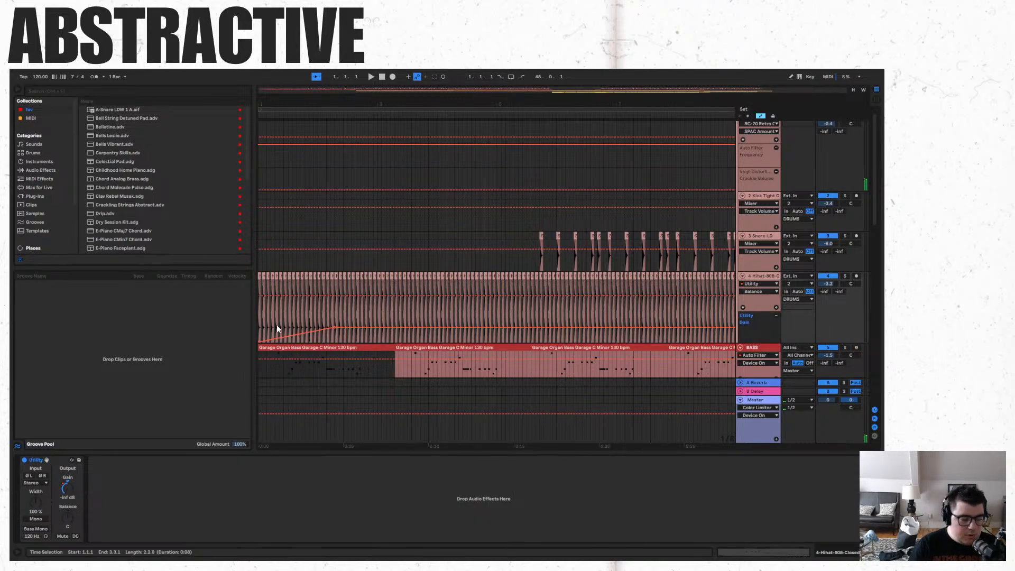
key(space)
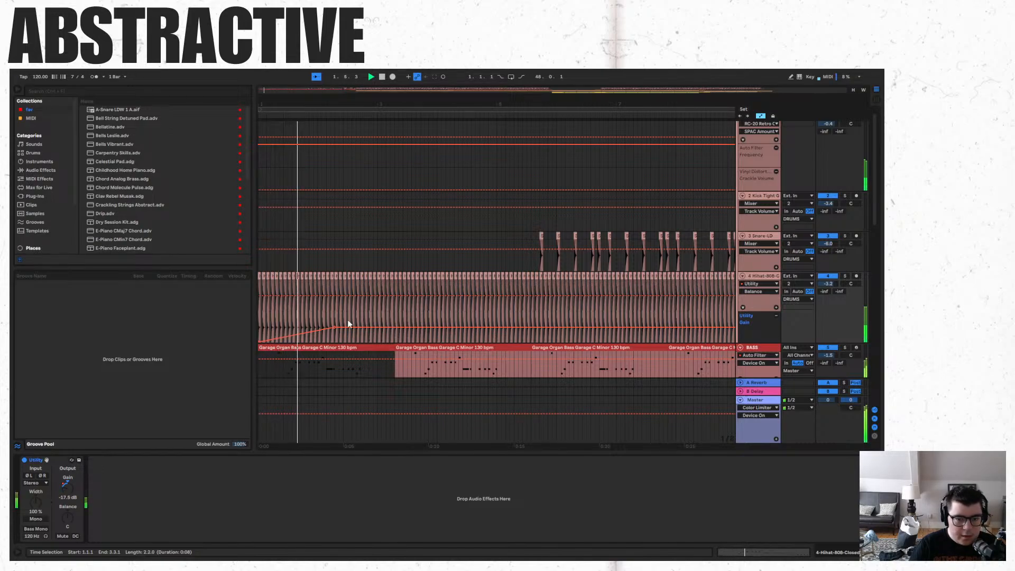
Look over the other tracks and the full arrangement during playback, and select the first snare clip in bar 5.
scroll(350, 320, down, 5)
scroll(368, 334, down, 3)
scroll(418, 296, up, 1)
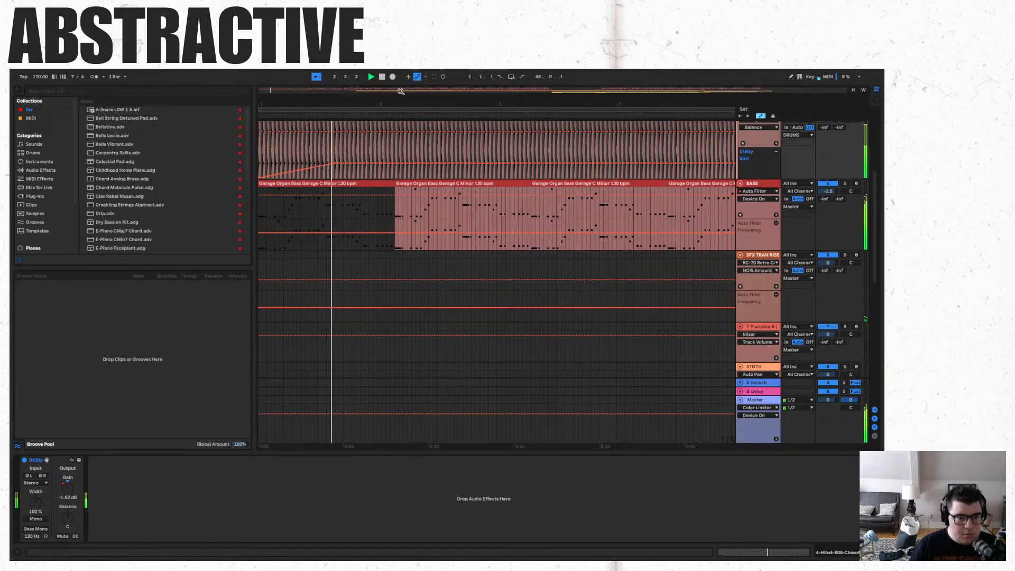
drag(401, 91, 402, 53)
scroll(411, 278, up, 5)
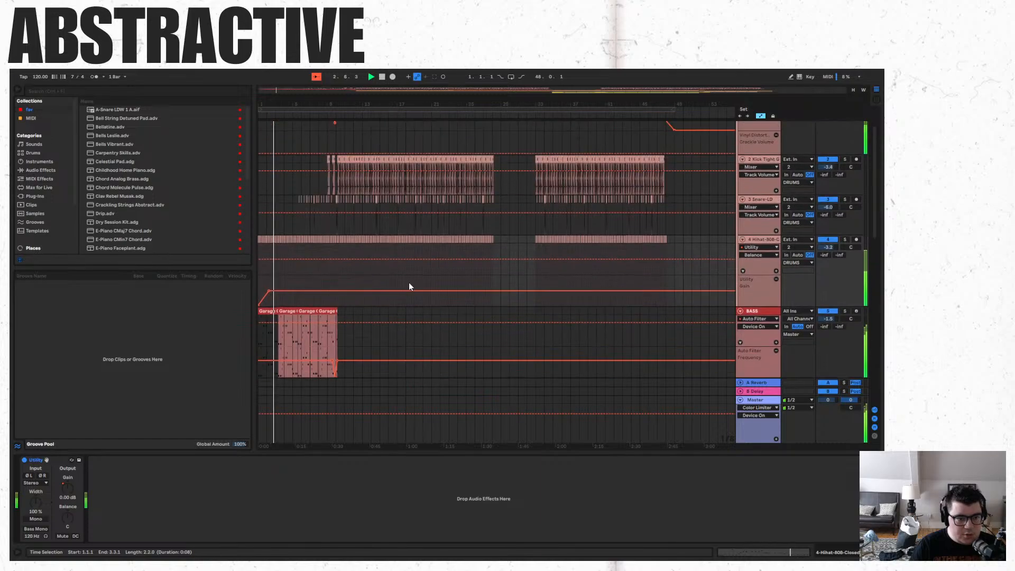
scroll(322, 256, up, 2)
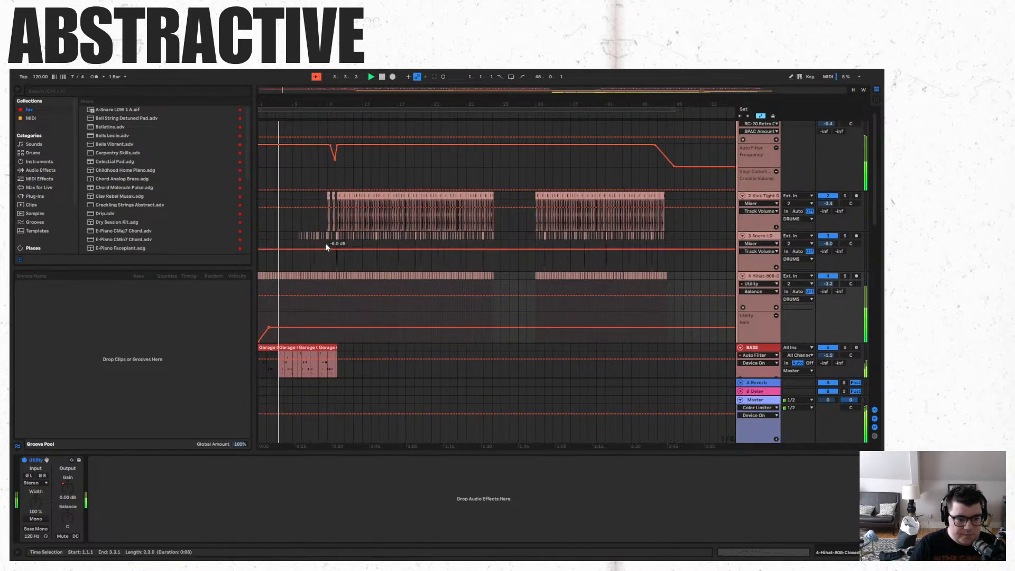
drag(330, 89, 318, 122)
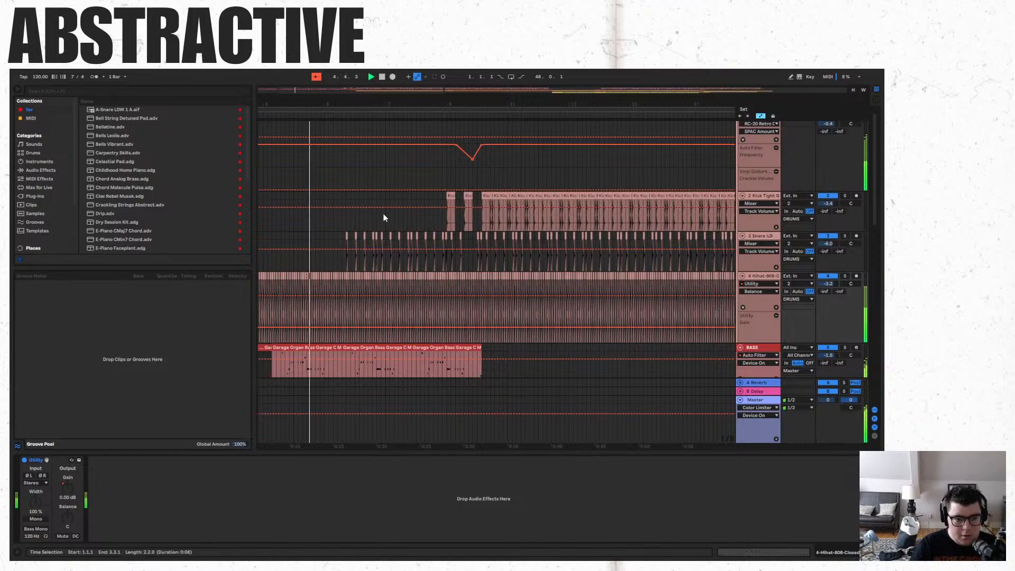
click(347, 236)
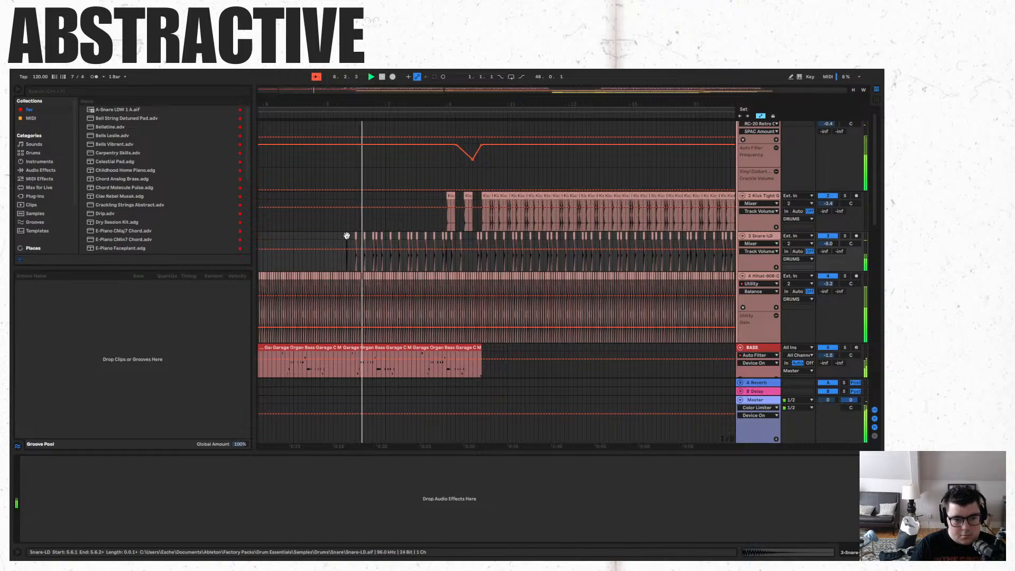
Show the DRUMS group's devices, inspect the RC-20 Retro Color settings, and close the plug-in window.
scroll(754, 265, up, 1)
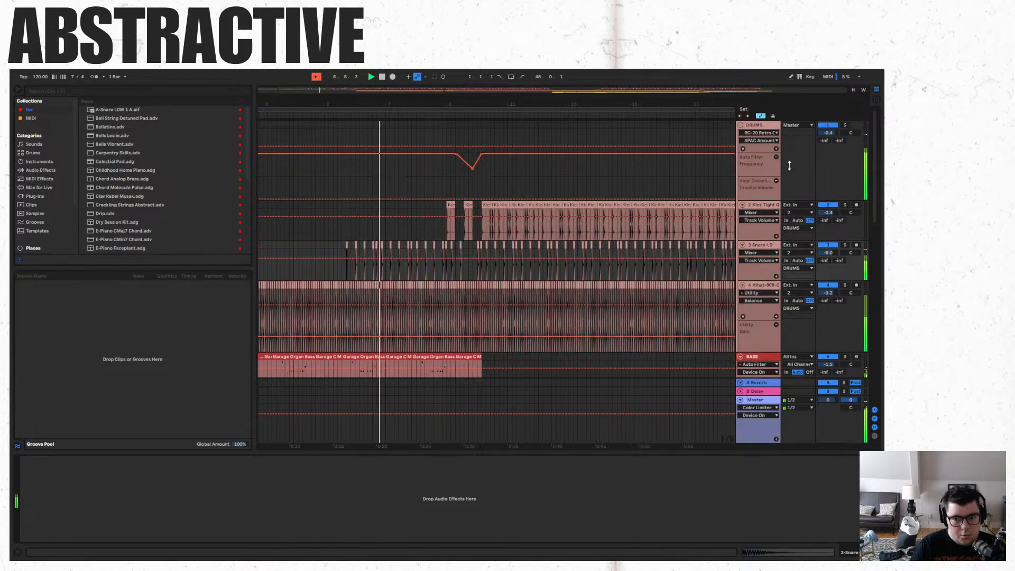
click(754, 124)
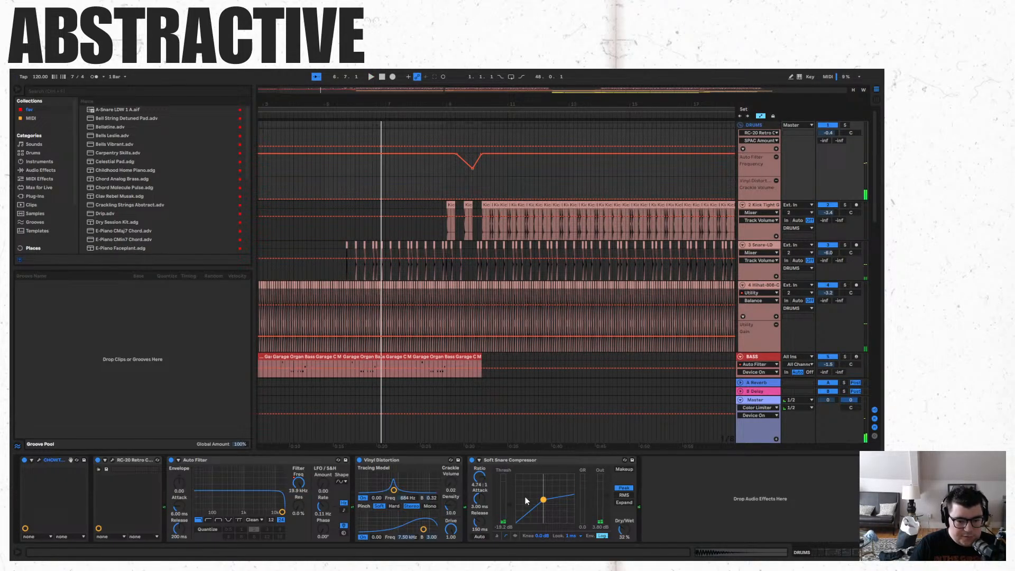
click(113, 461)
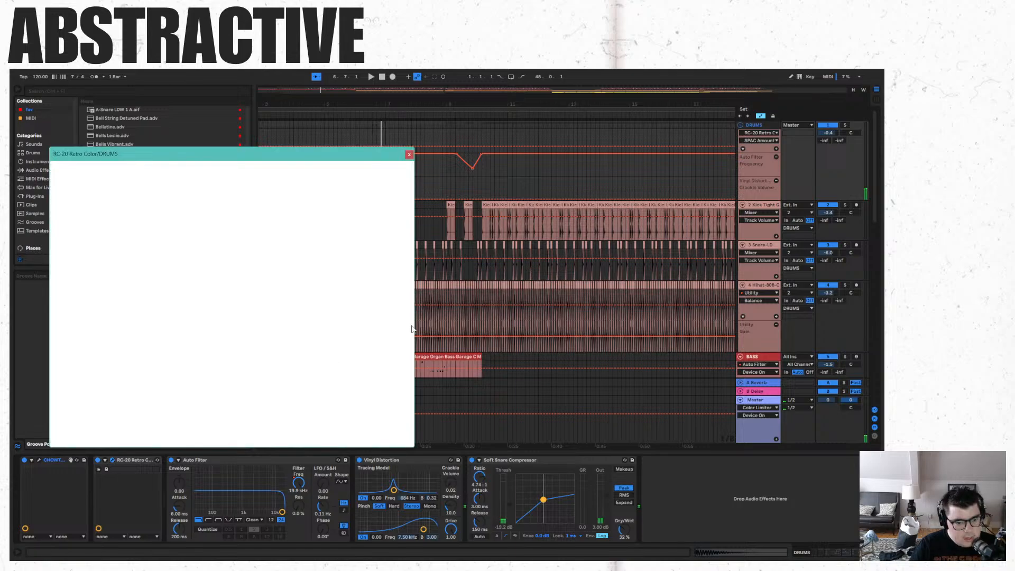
click(301, 241)
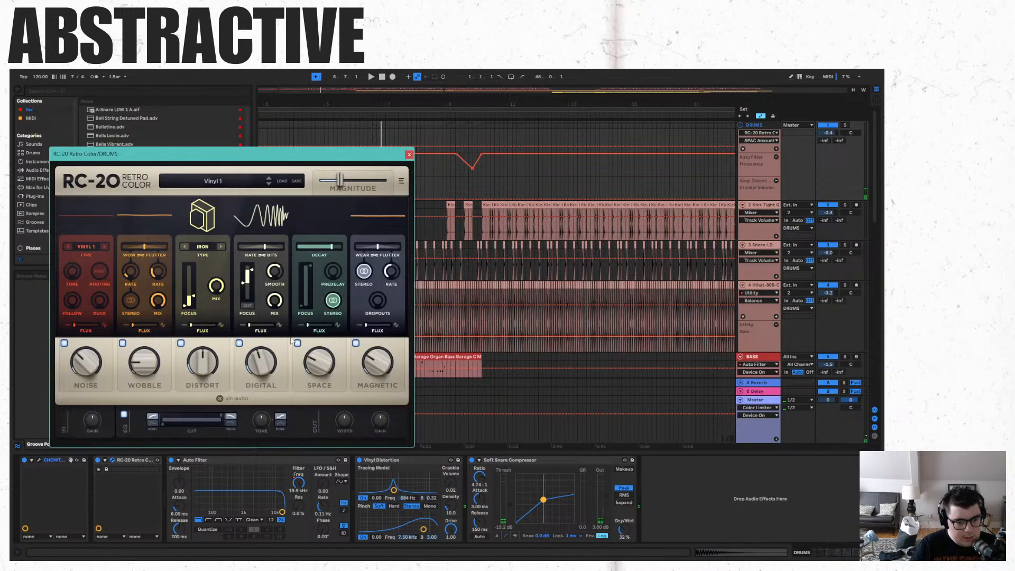
click(409, 154)
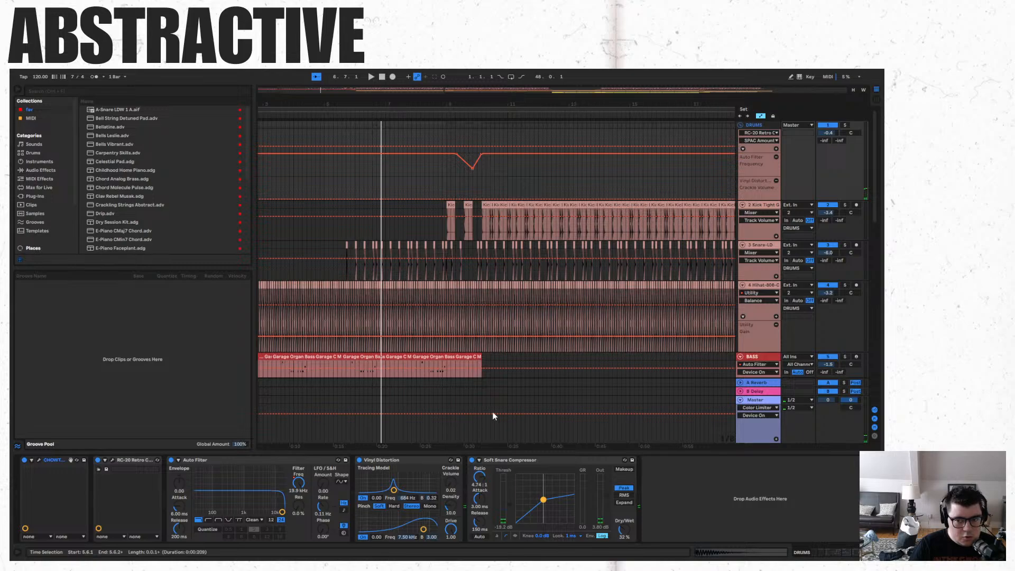
Solo the DRUMS group, check Vinyl Distortion's crackle volume, and turn off the Soft Snare Compressor.
click(845, 126)
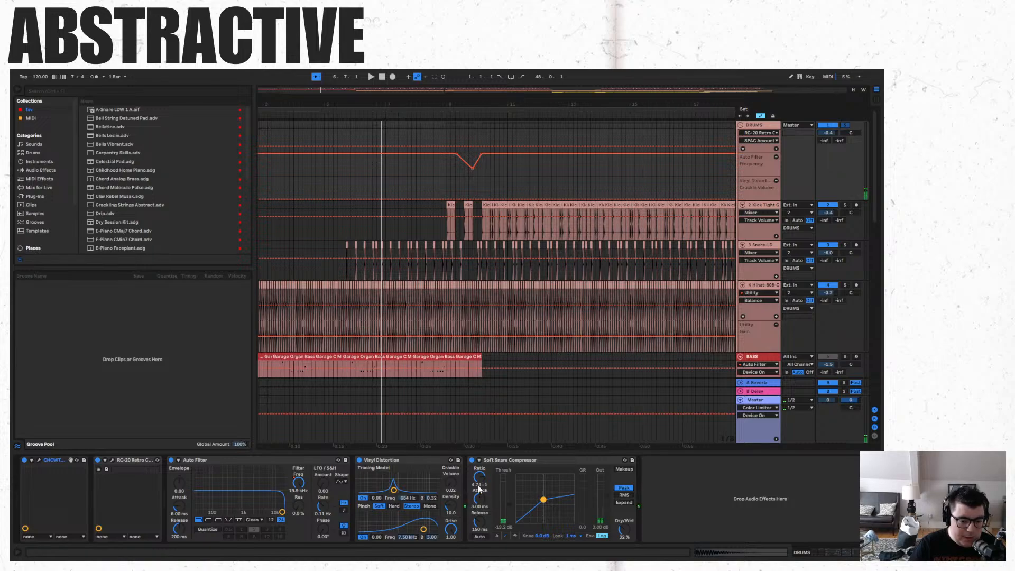
click(453, 485)
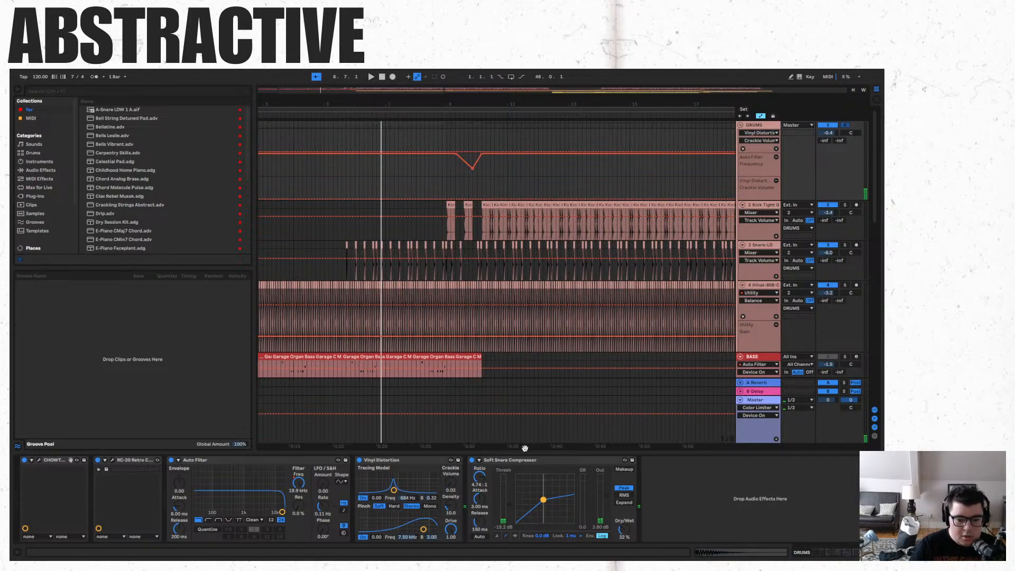
click(472, 460)
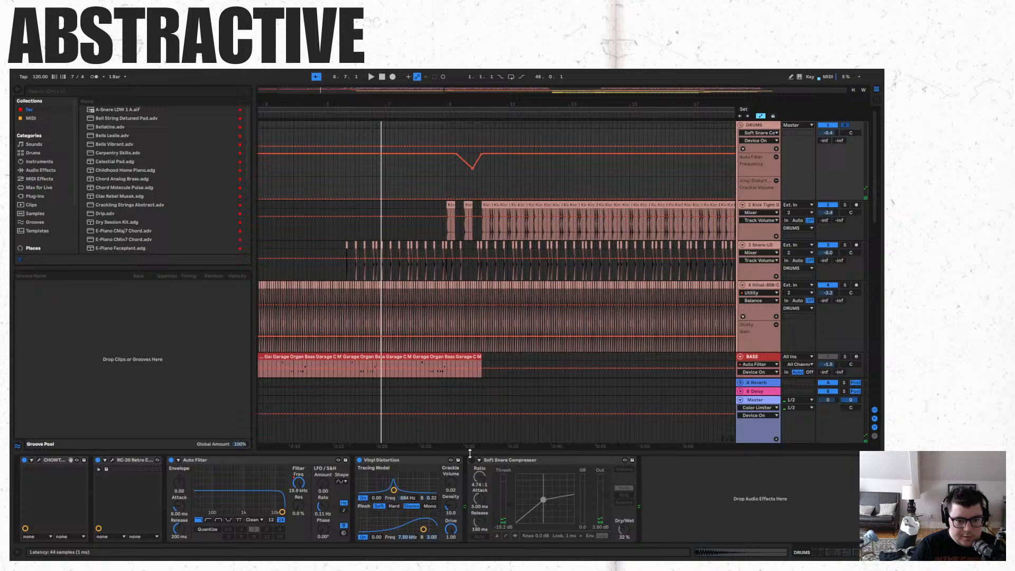
Play the soloed drums from the snare's start in bar 5 and turn the Soft Snare Compressor back on to compare.
click(345, 230)
key(space)
click(772, 124)
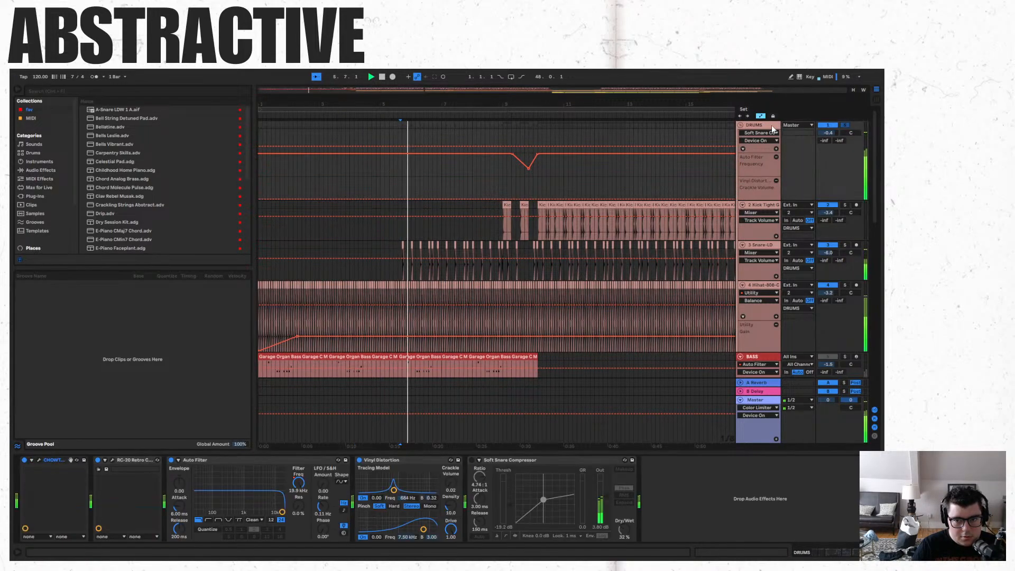
click(471, 460)
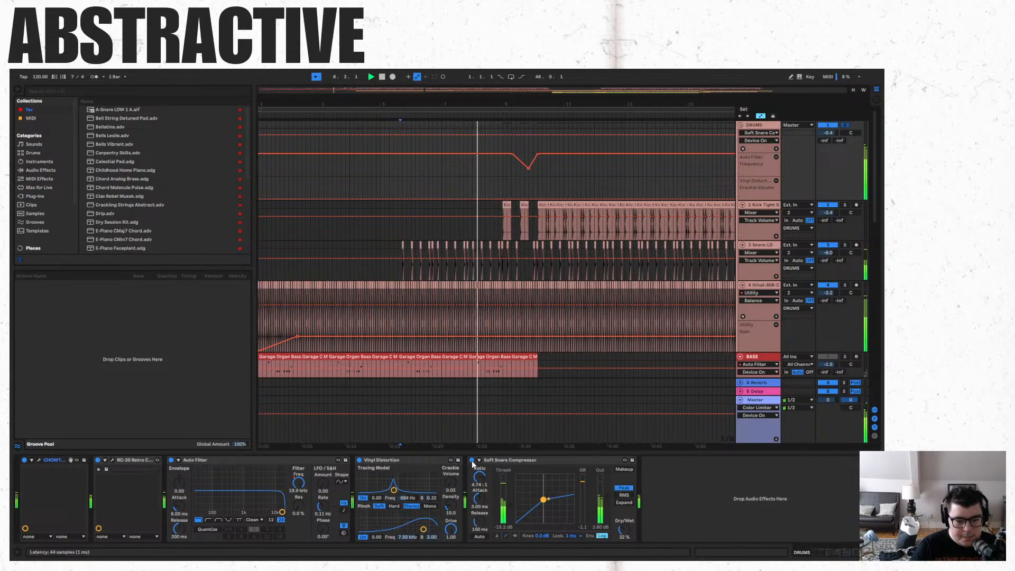
key(space)
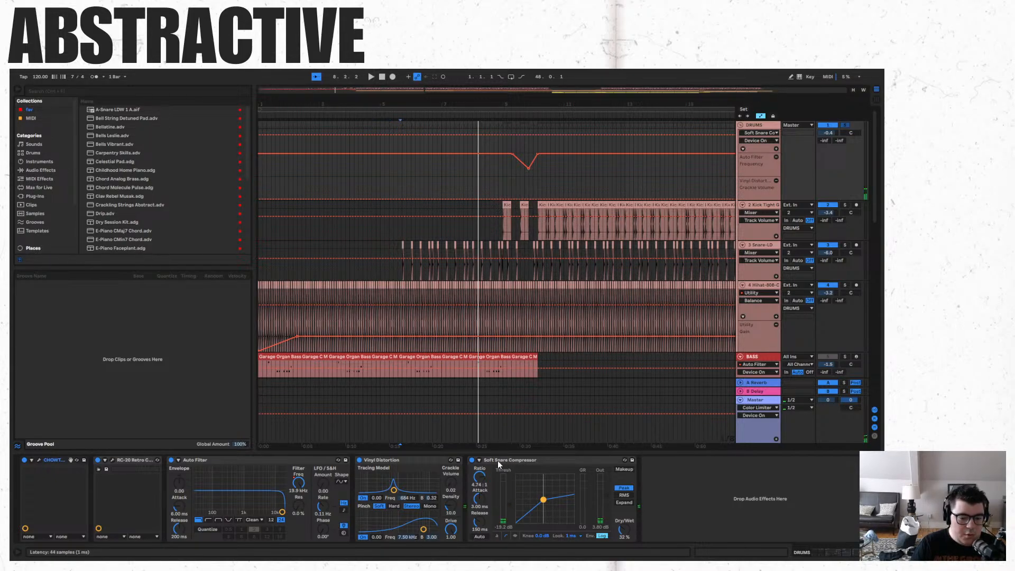
Open the Chow Tape Model plug-in on the DRUMS group and move its window to examine the settings.
click(77, 460)
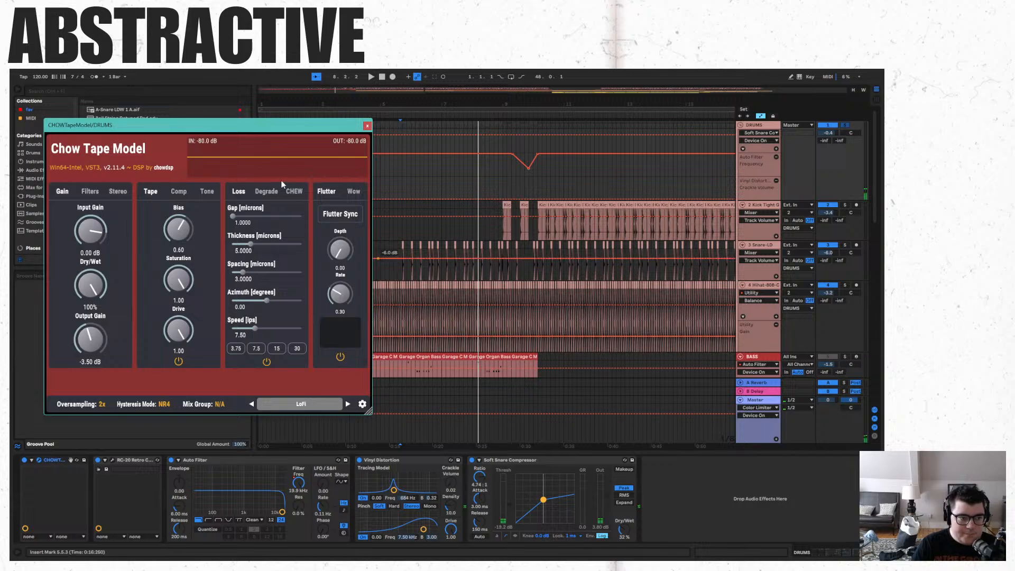
drag(106, 125, 236, 139)
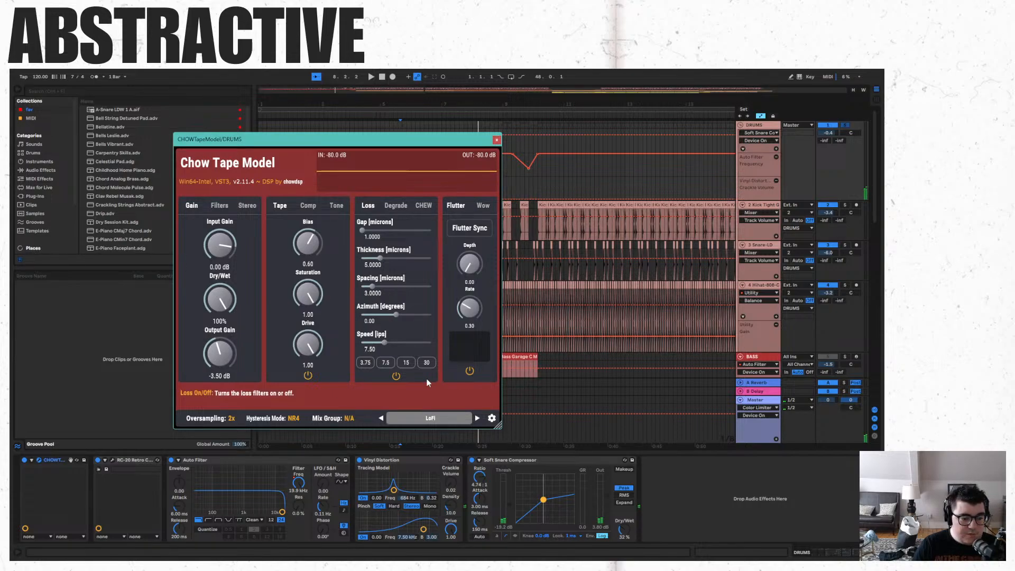
Close the Chow Tape Model window, play the soloed drums from the song's start, and switch the plug-in off and on to compare.
click(497, 141)
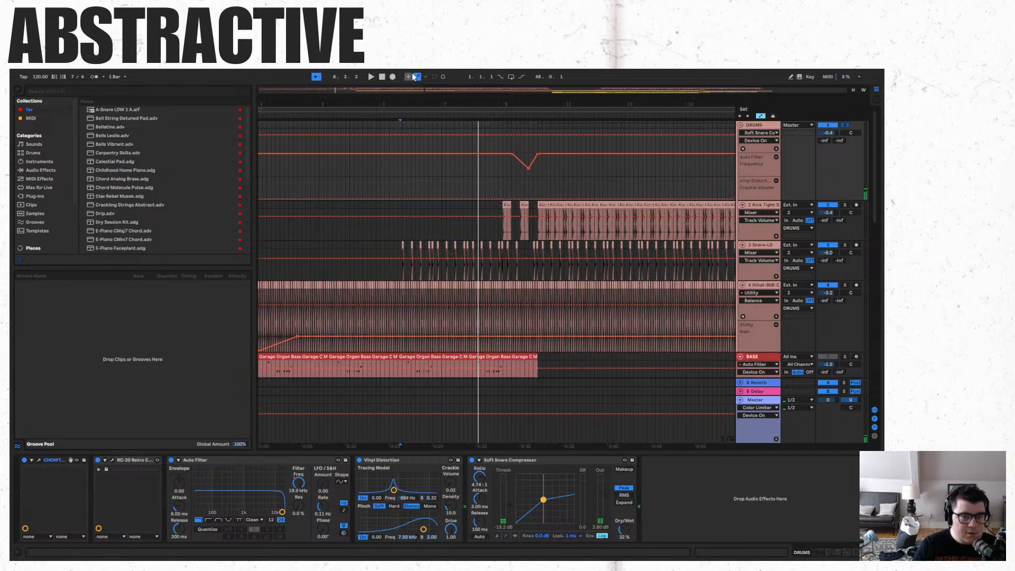
click(381, 77)
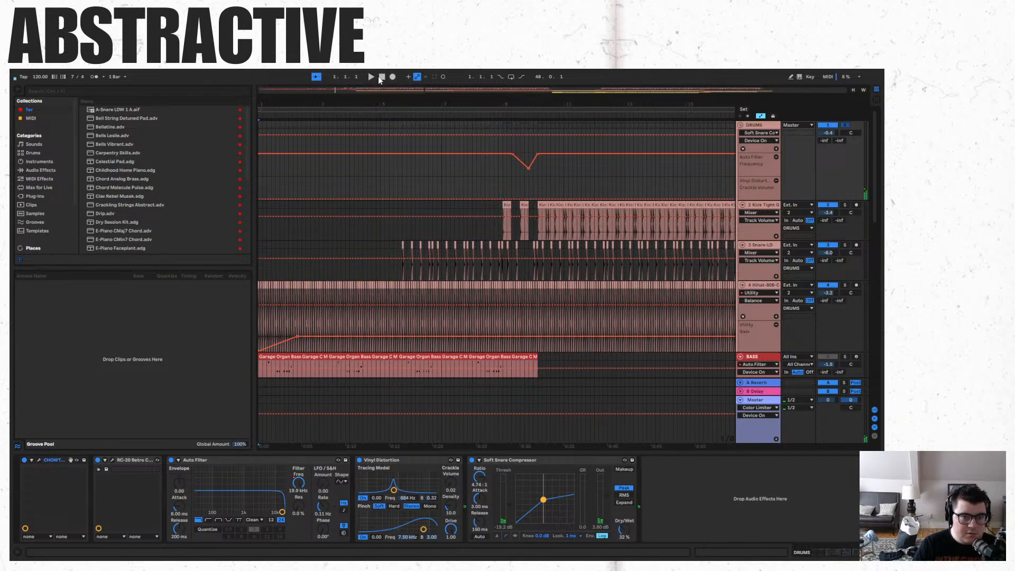
click(24, 459)
key(space)
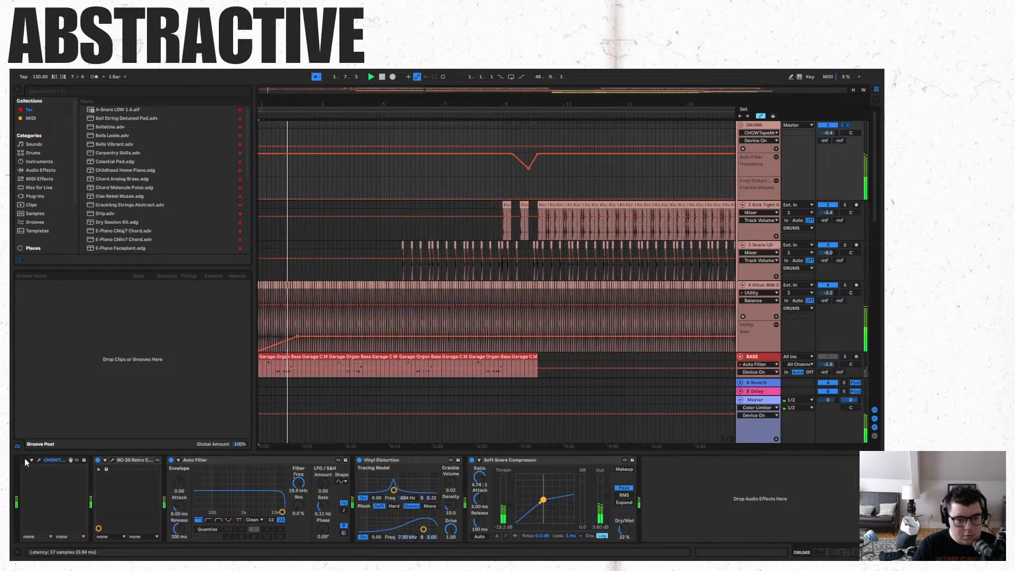
click(25, 460)
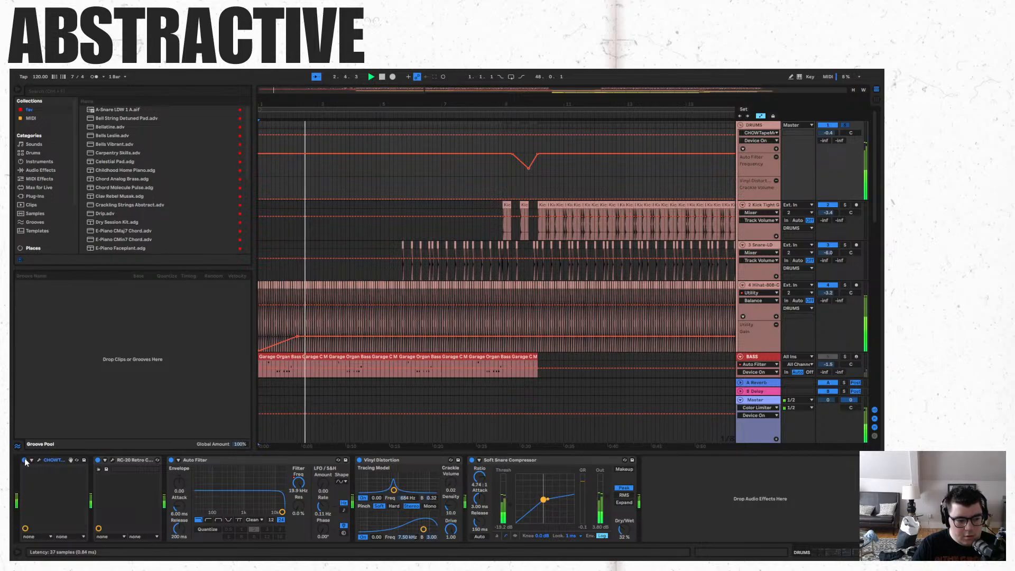
click(25, 459)
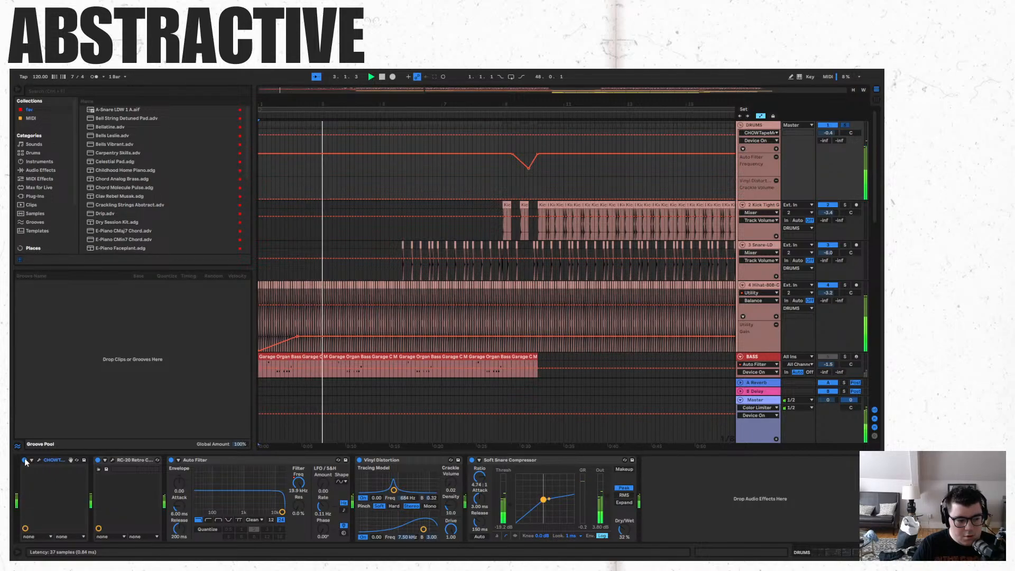
Play the soloed drums from just before the first kick clip, turn Chow Tape Model back on to compare, and stop playback.
click(500, 232)
key(space)
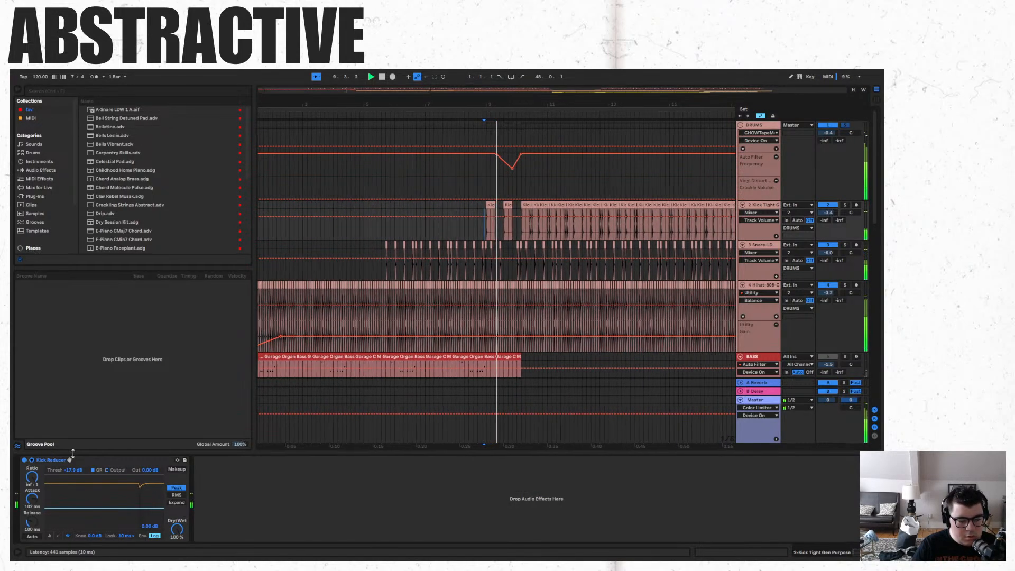
click(764, 126)
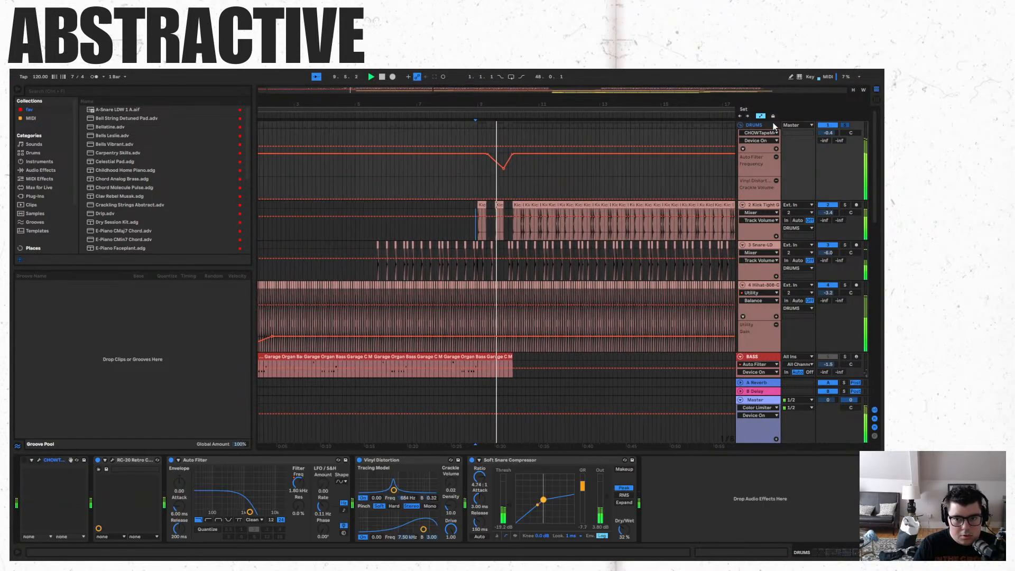
click(24, 463)
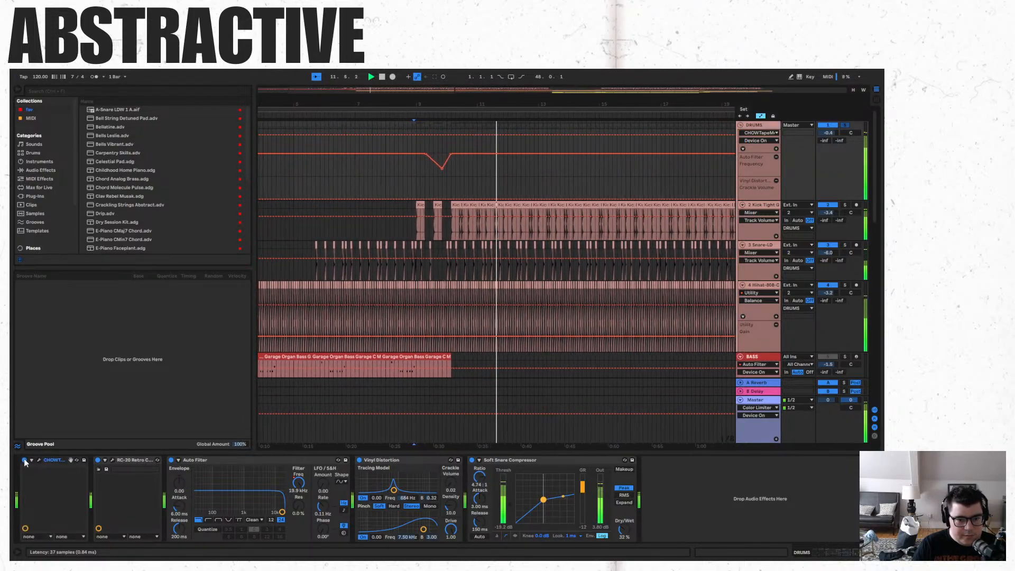
key(space)
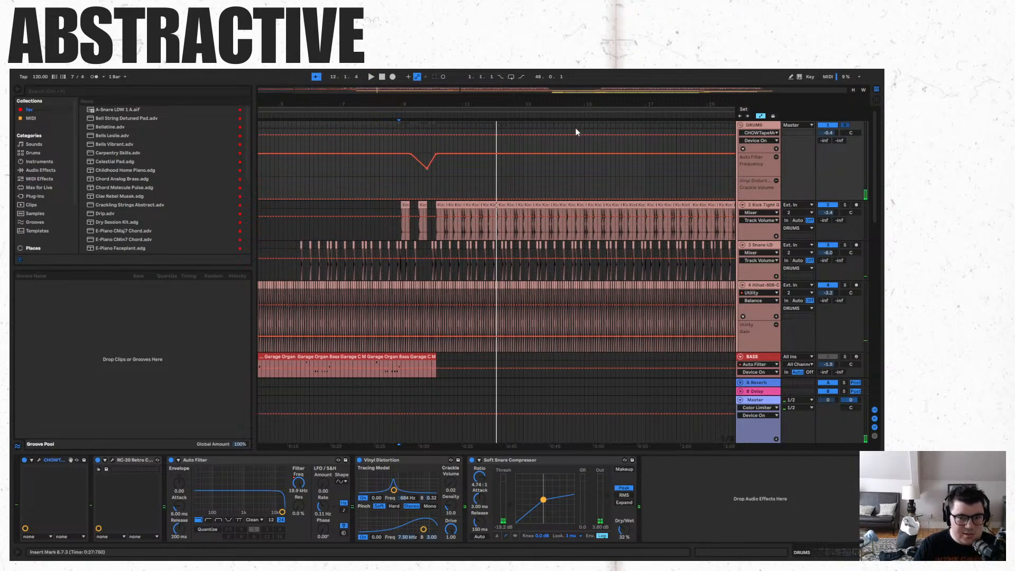
Unsolo the DRUMS group after surveying the whole arrangement.
drag(522, 91, 522, 72)
scroll(525, 353, down, 5)
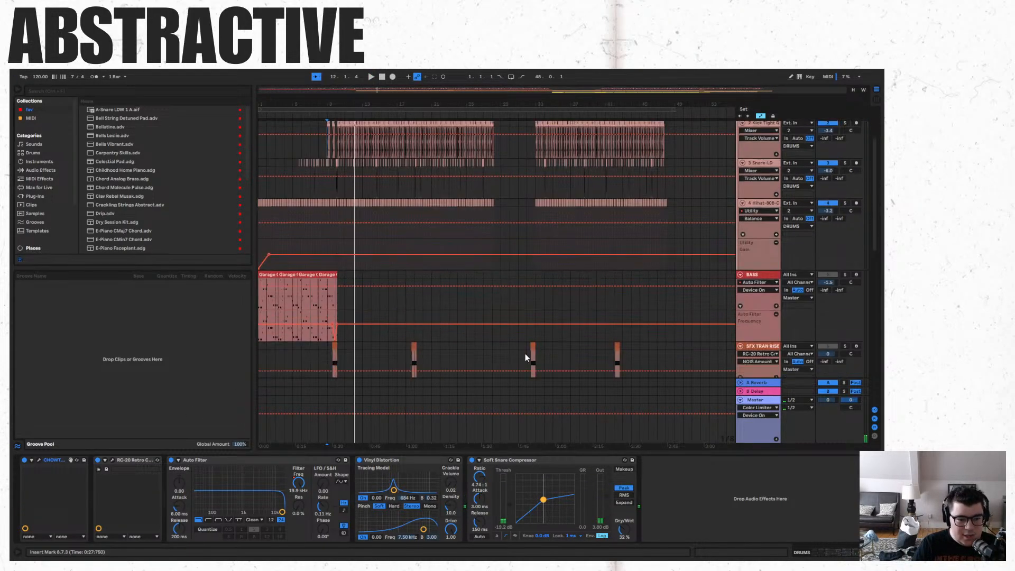
scroll(532, 228, up, 4)
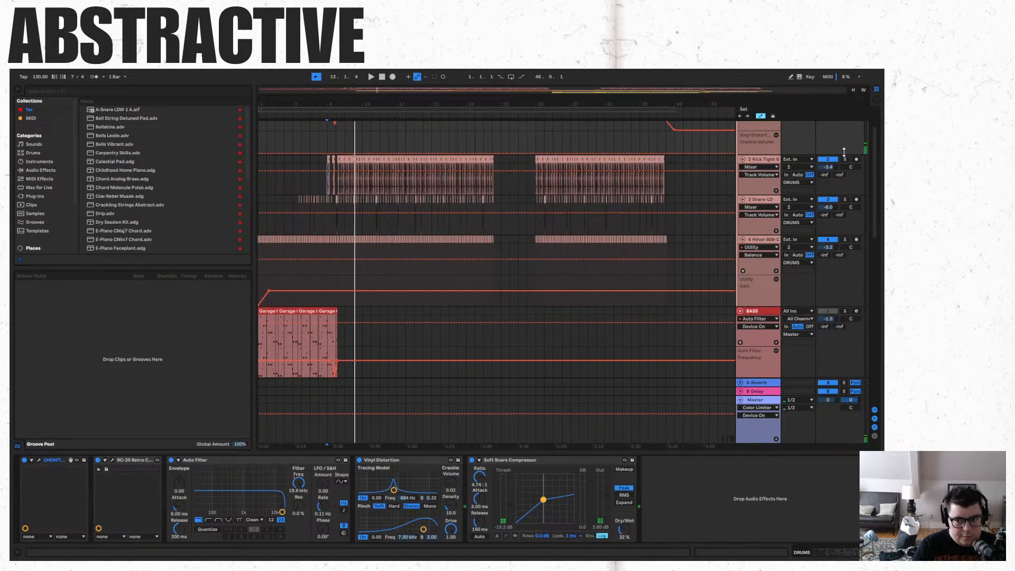
scroll(841, 165, up, 2)
click(845, 125)
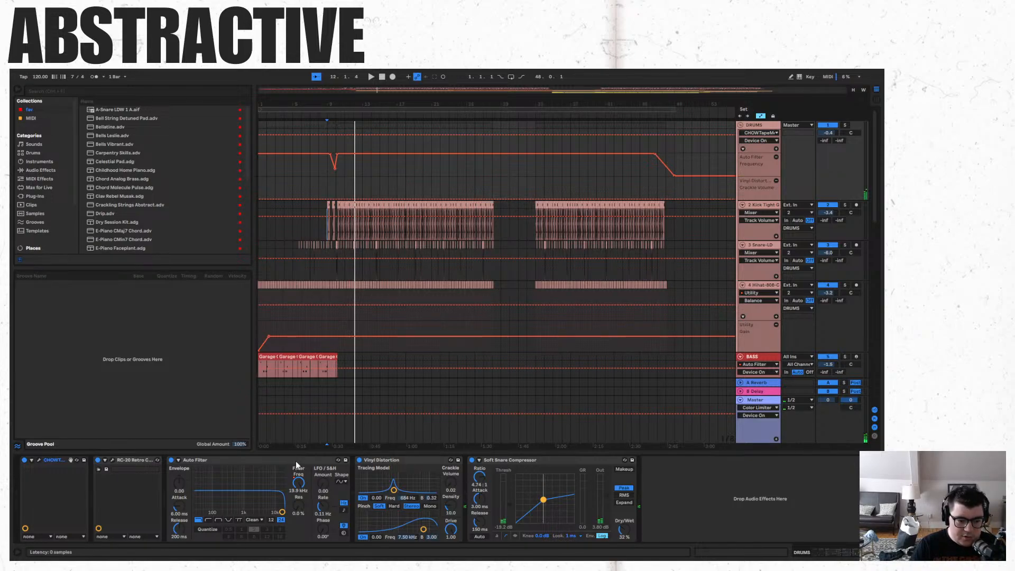
Toggle the DRUMS Auto Filter off and on, and play from bar 9 to hear its frequency automation dip.
click(172, 460)
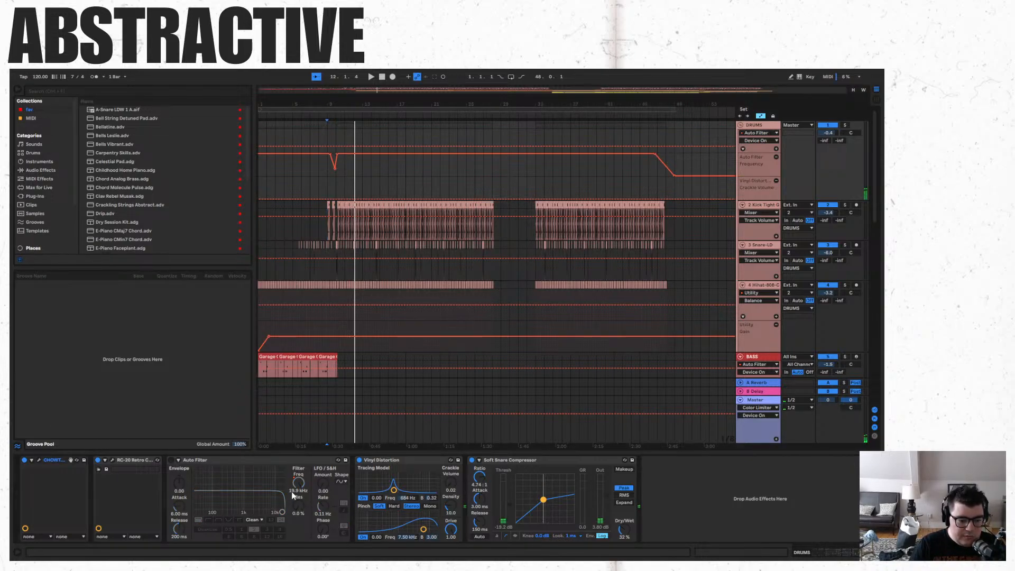
click(171, 461)
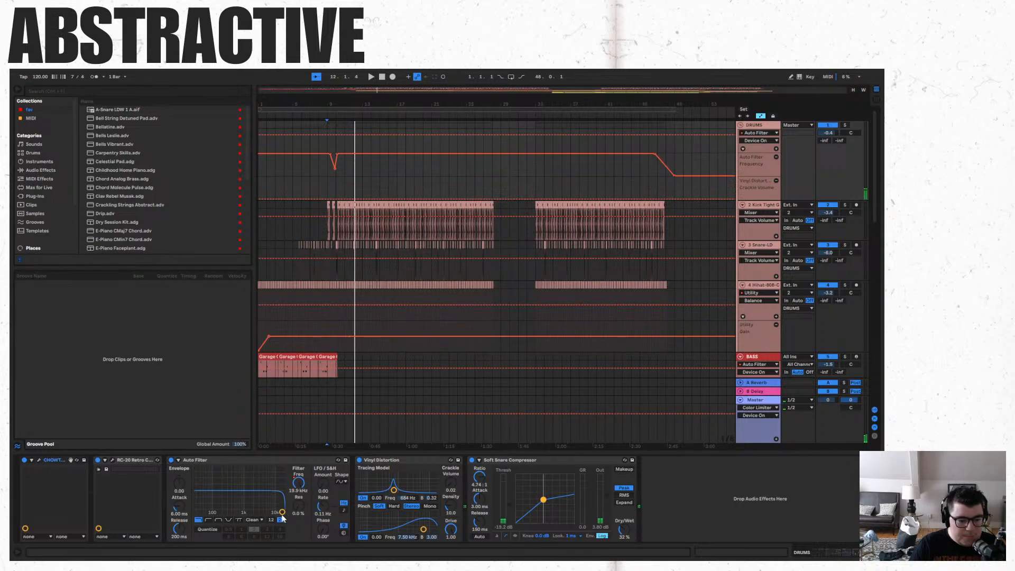
click(329, 164)
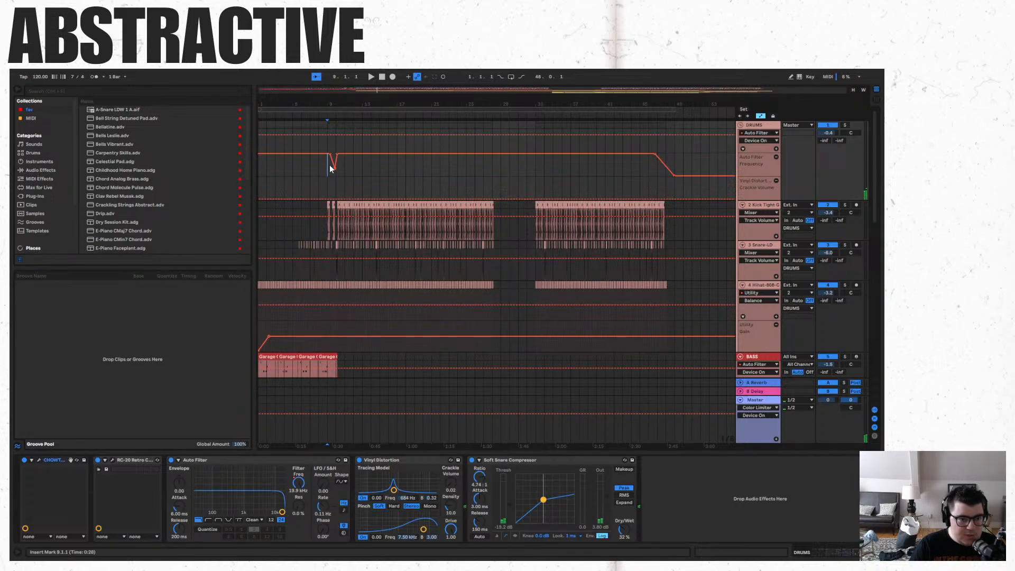
drag(334, 90, 334, 140)
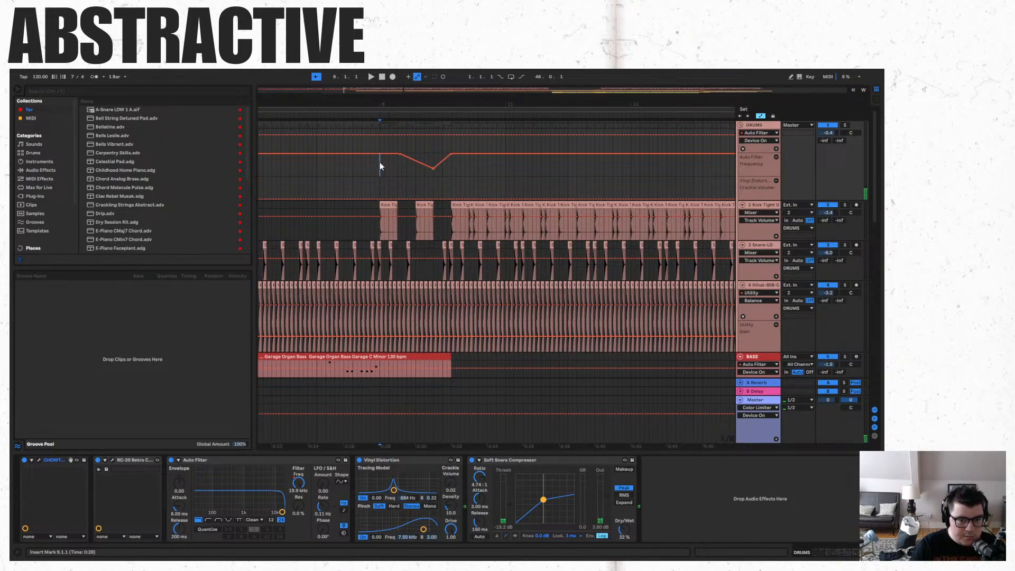
key(space)
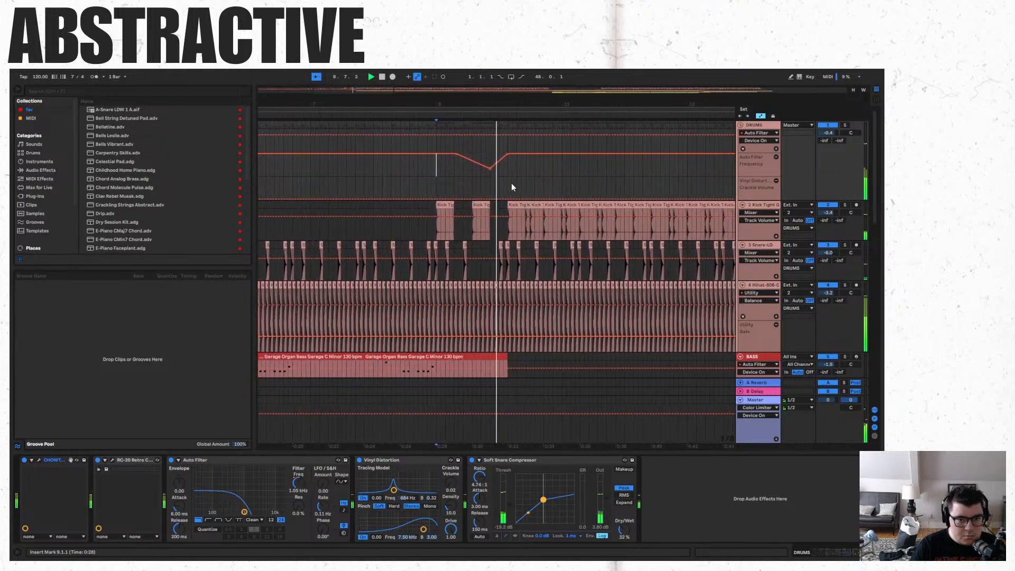
Examine the Auto Filter frequency automation and devices on the BASS and SFX TRAN RISER tracks around the bar 9 transition.
scroll(492, 196, down, 5)
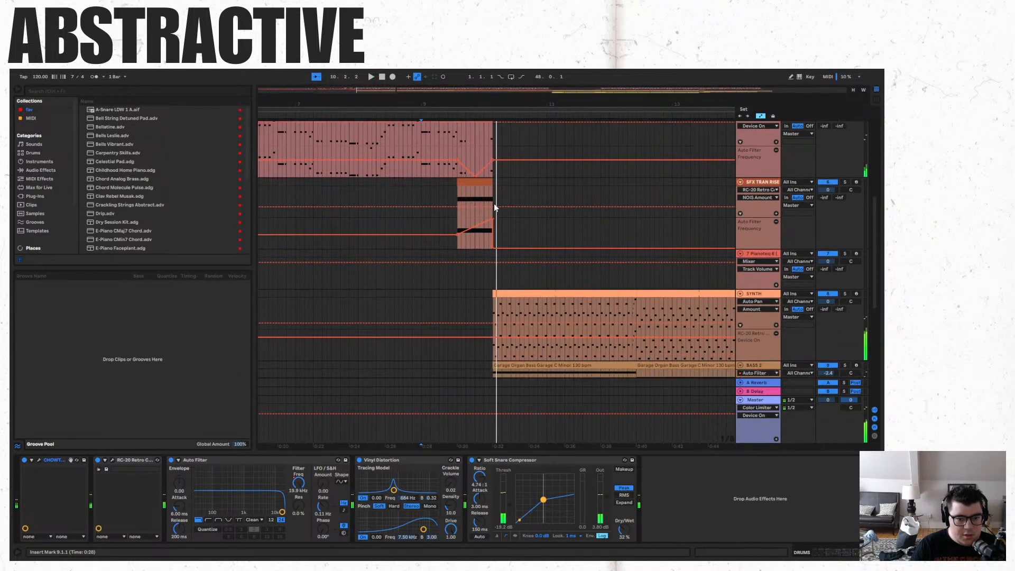
scroll(497, 211, up, 4)
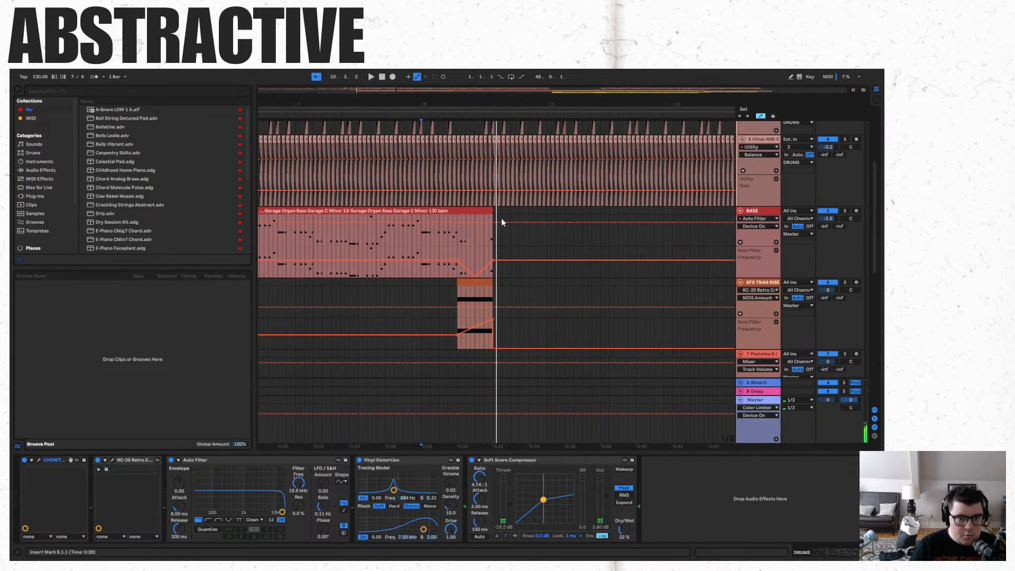
scroll(502, 221, up, 2)
click(480, 257)
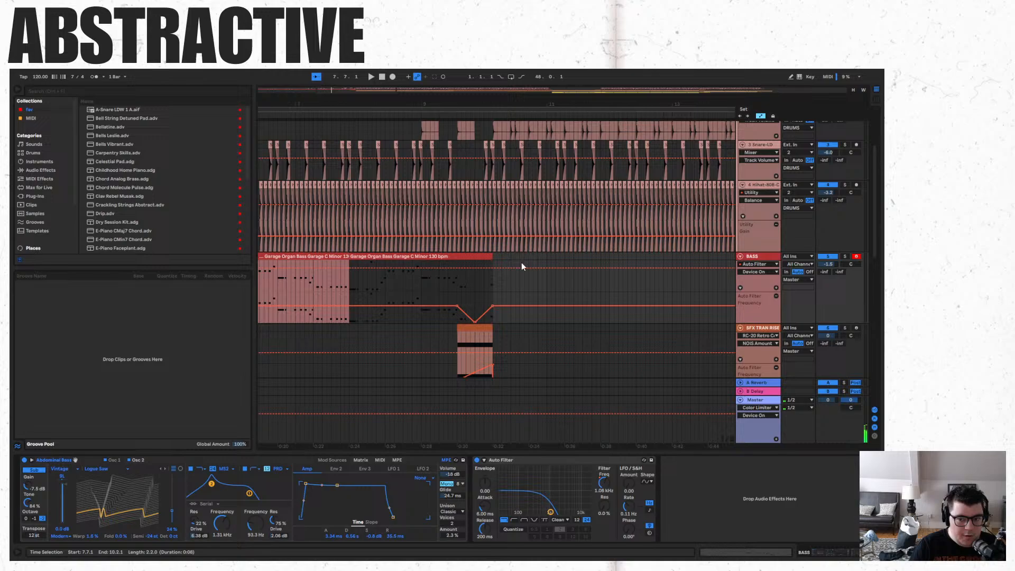
click(439, 345)
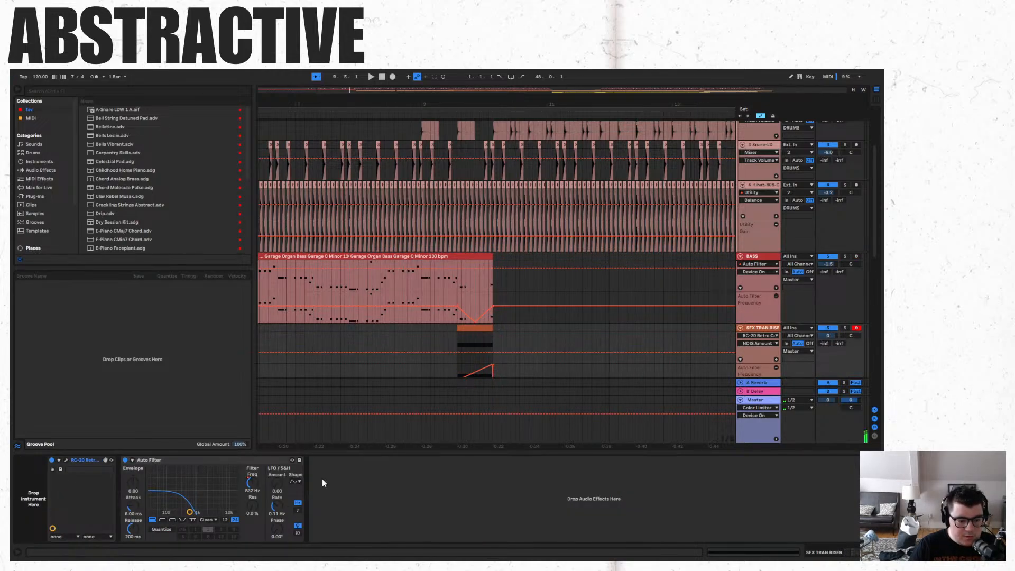
scroll(405, 376, down, 3)
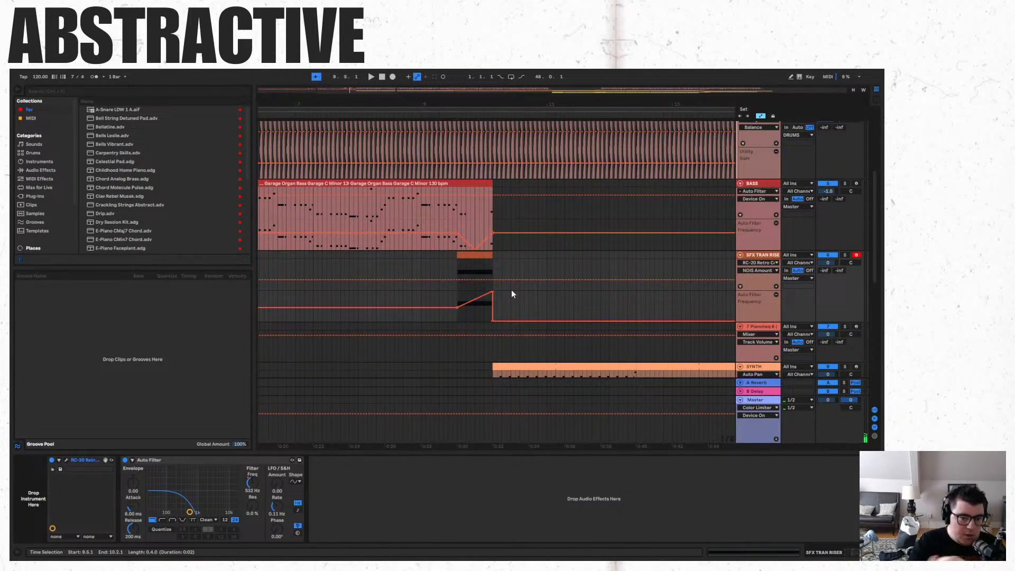
Delete the low point of the BASS filter frequency dip in bar 9, and undo the deletion.
click(476, 248)
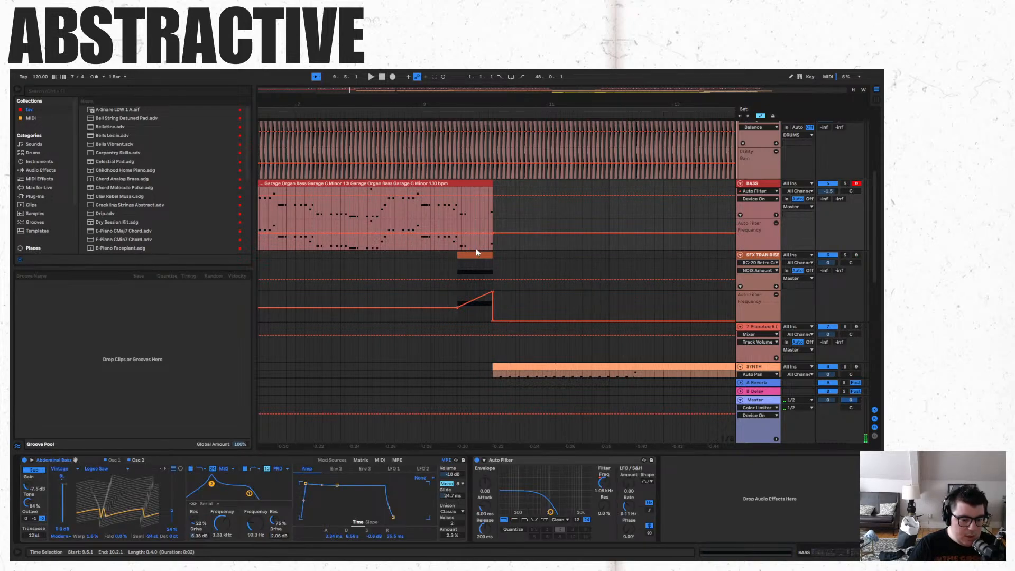
key(ctrl+z)
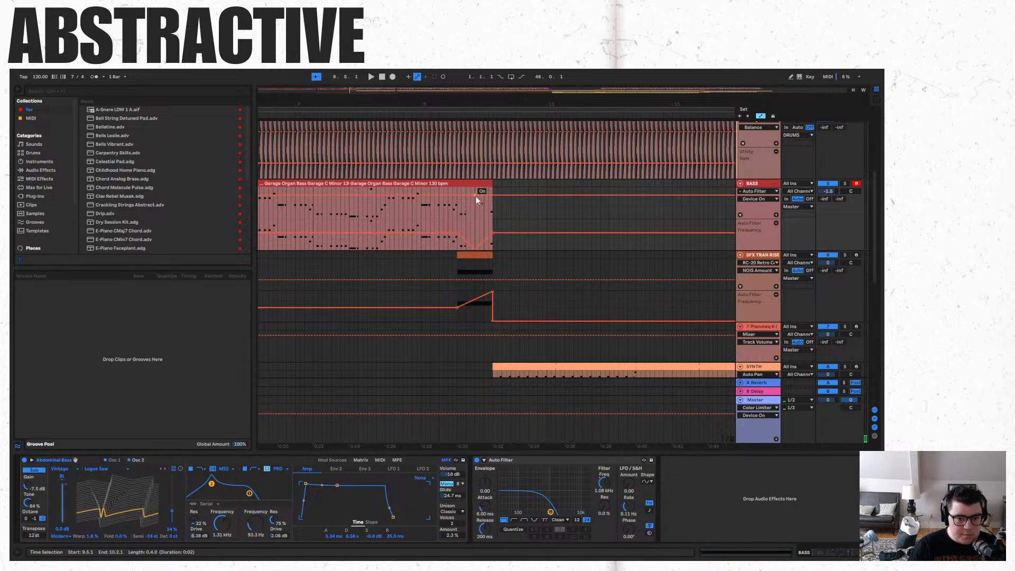
click(476, 211)
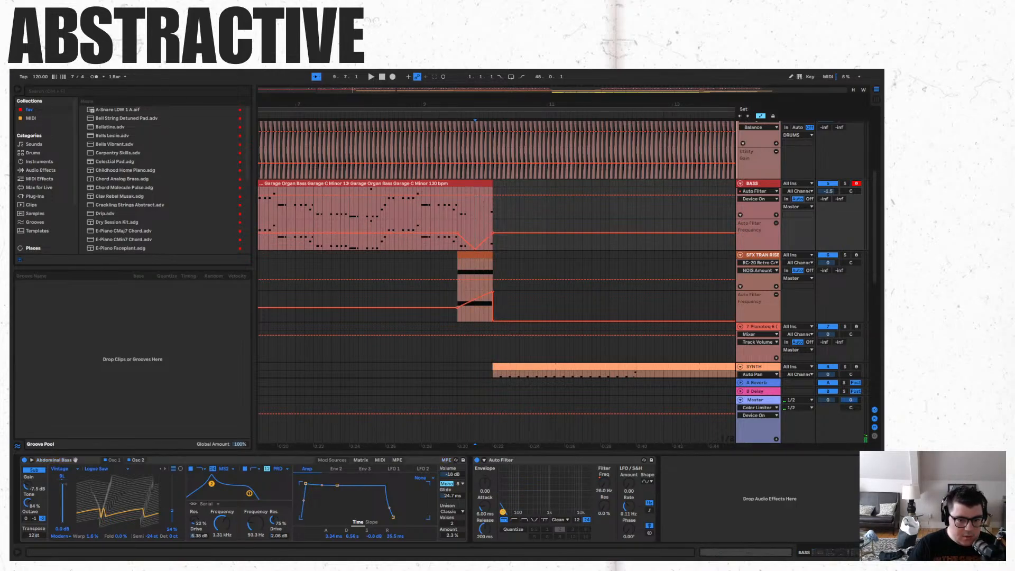
Open RC-20 Retro Color on the SFX TRAN RISER track and play the riser clip from 9.5.1.
click(475, 266)
click(458, 265)
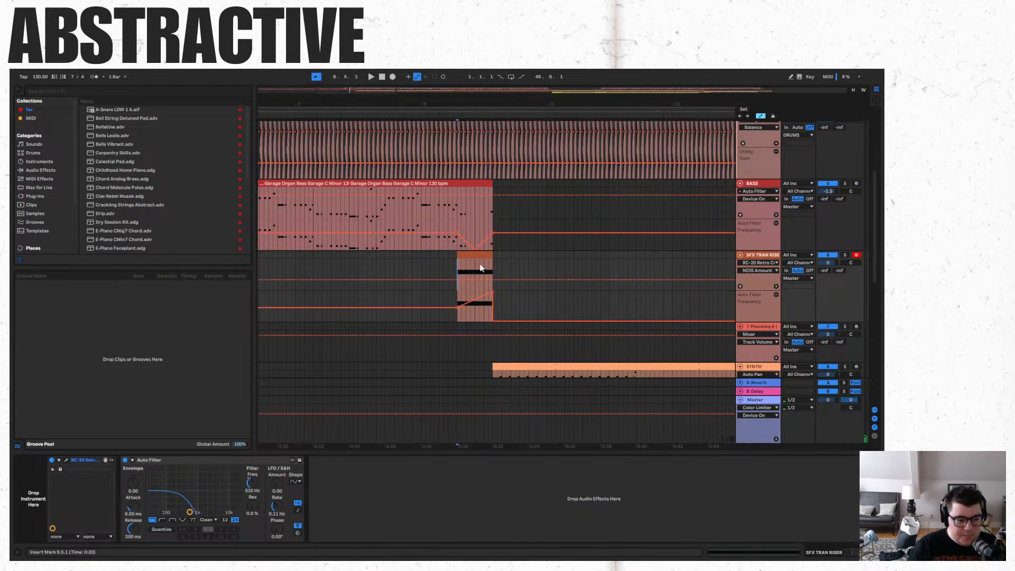
key(space)
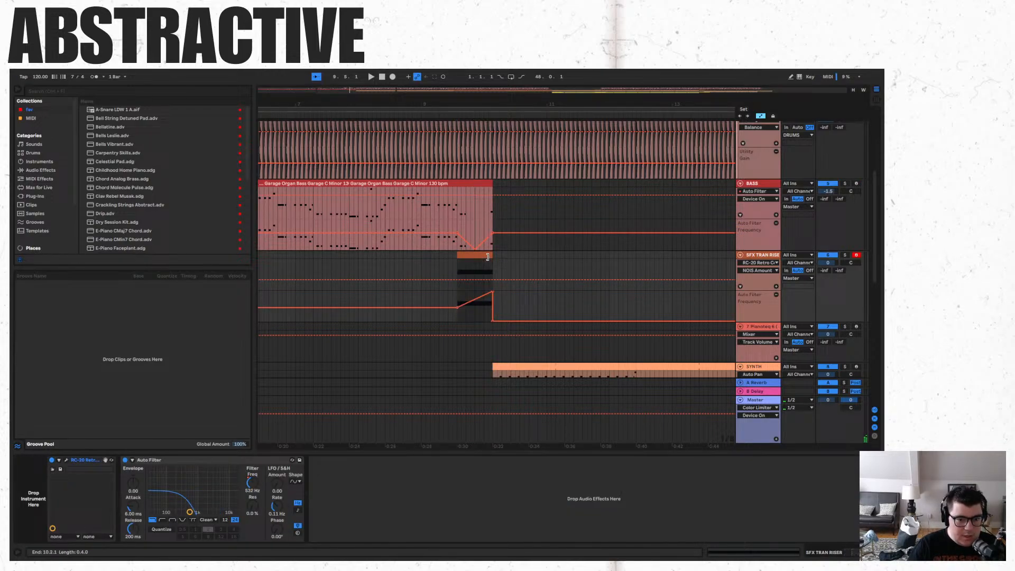
click(65, 461)
click(299, 237)
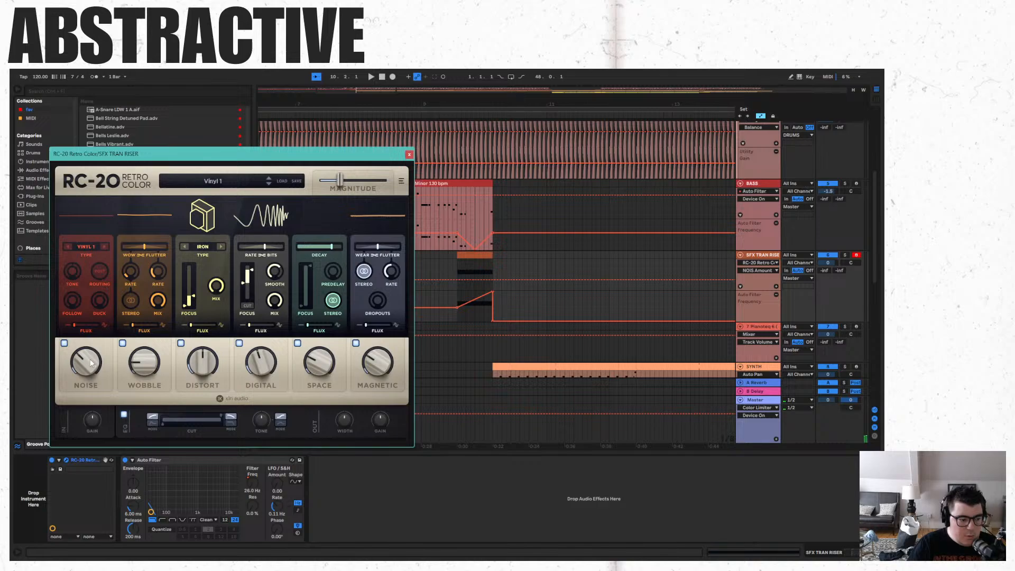
key(space)
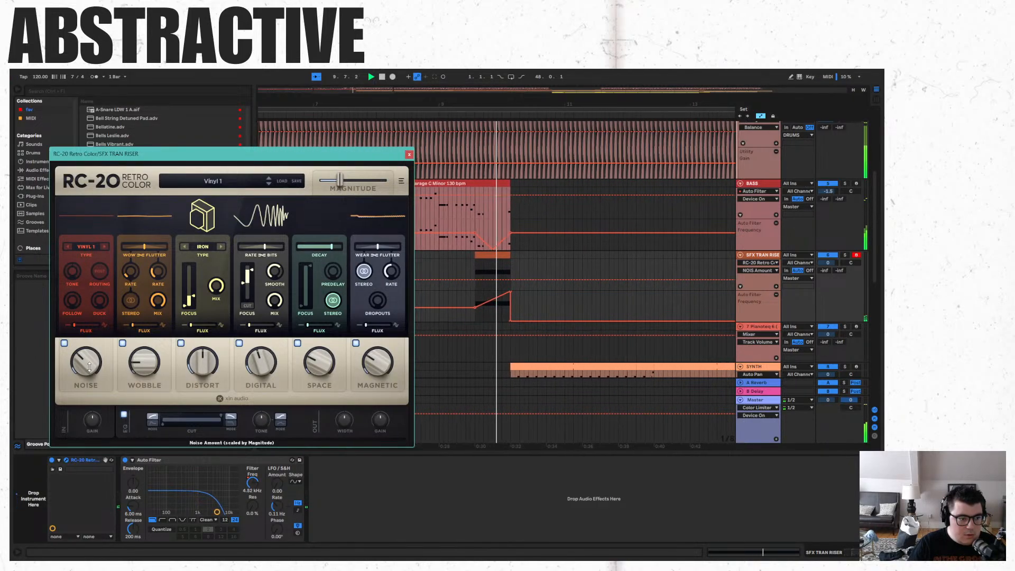
key(space)
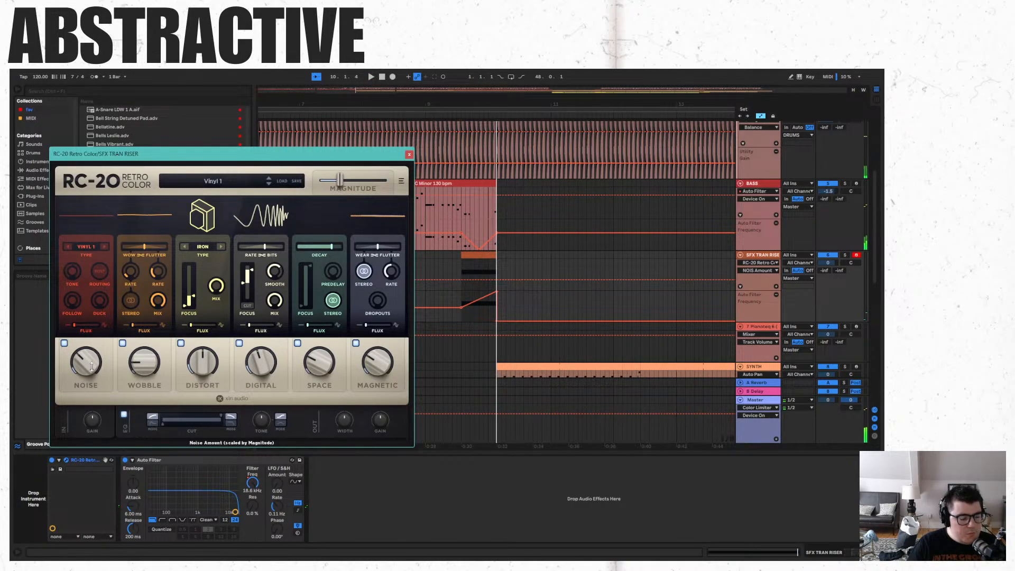
Tweak the Noise amount in the riser's RC-20 Retro Color, save the settings as a preset named "test", and close the plug-in.
drag(85, 369, 86, 344)
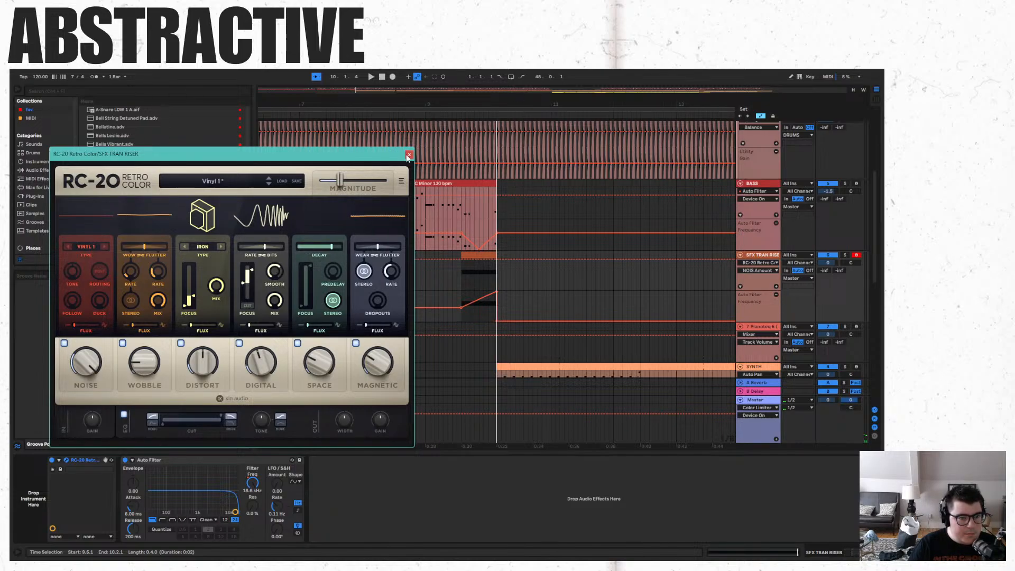
click(296, 181)
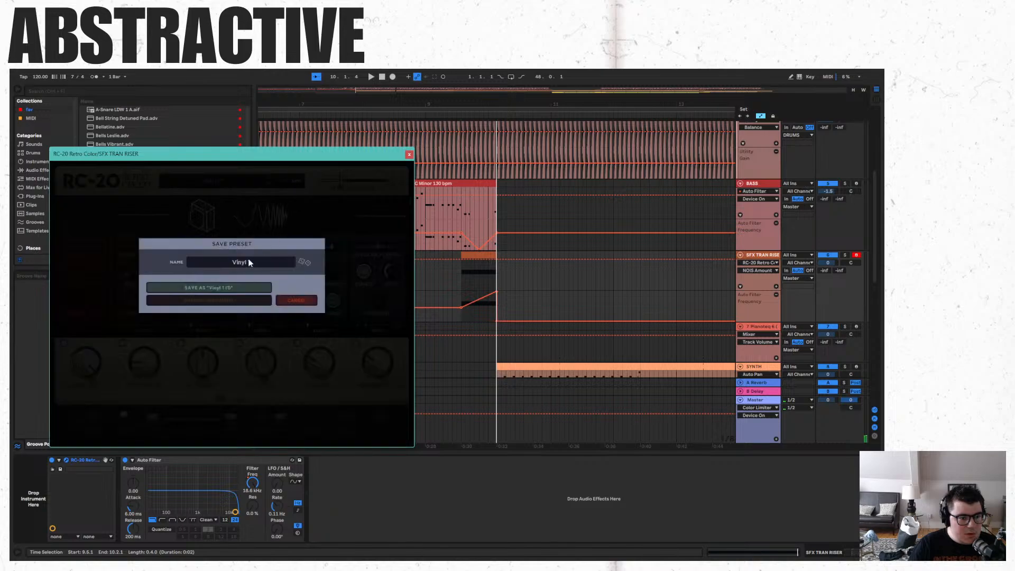
click(272, 263)
text(test)
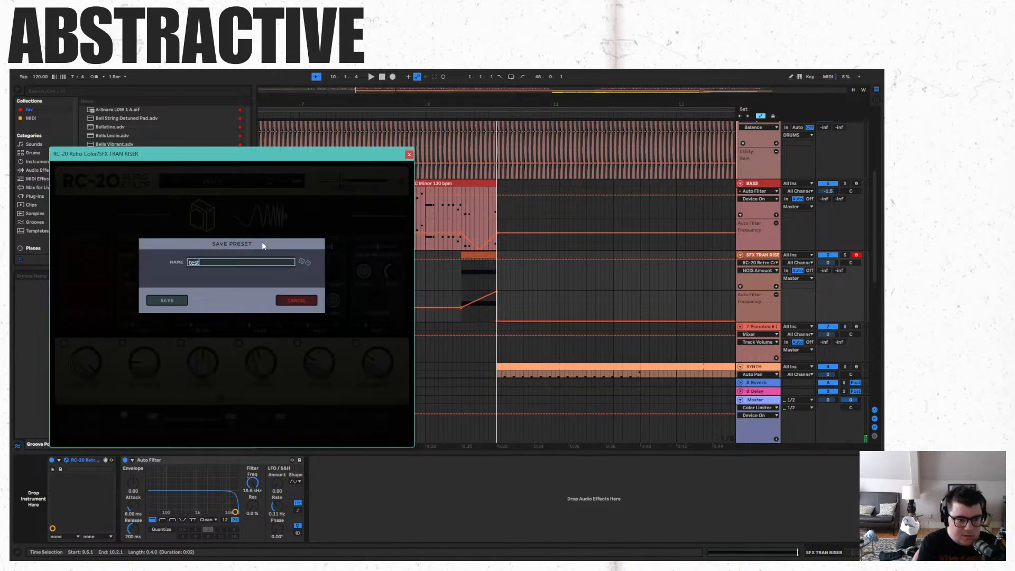
click(171, 298)
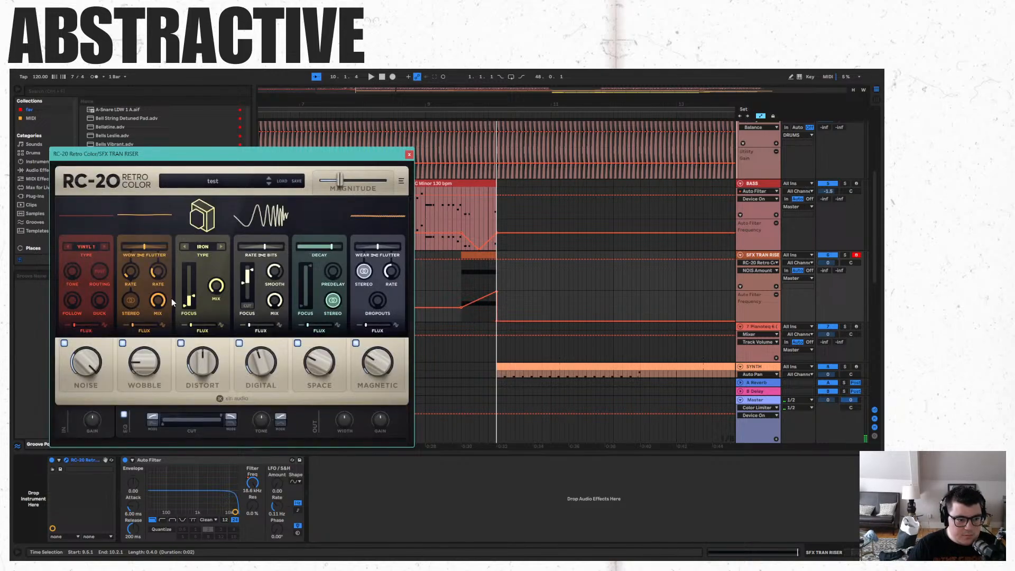
click(410, 154)
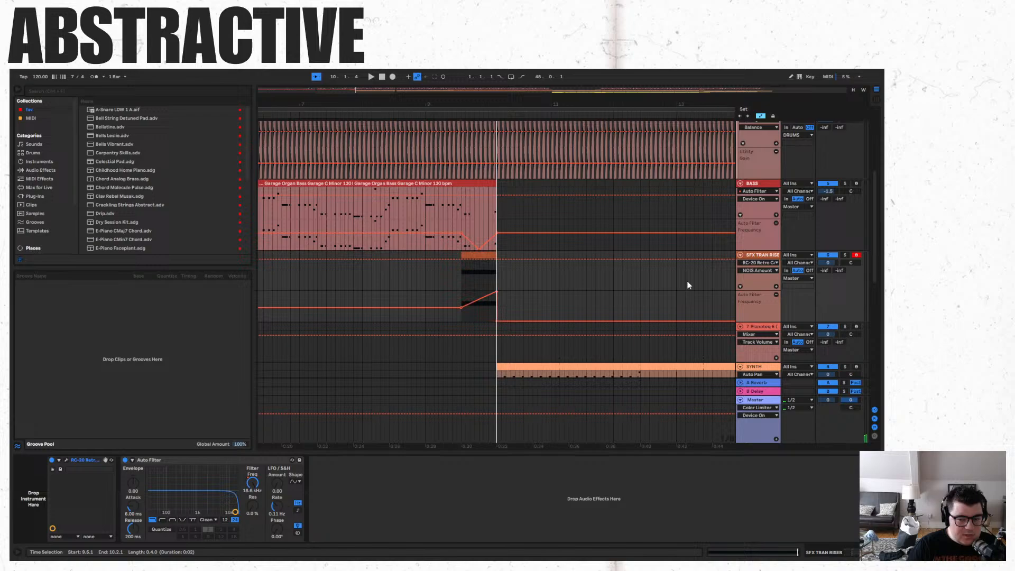
Solo the SFX TRAN RISER track, play its clip, and review its RC-20 Retro Color settings.
click(845, 255)
key(space)
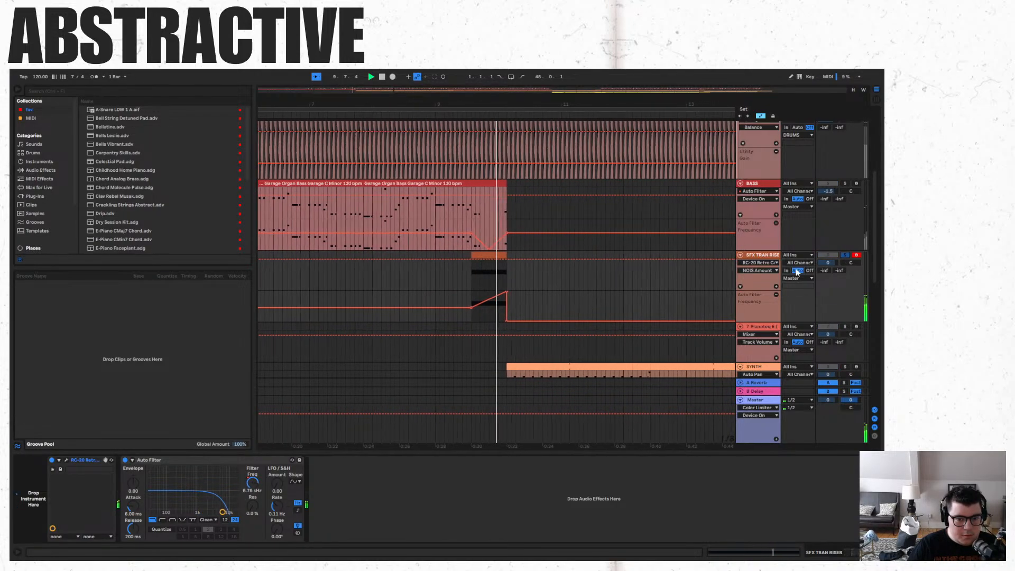
click(67, 459)
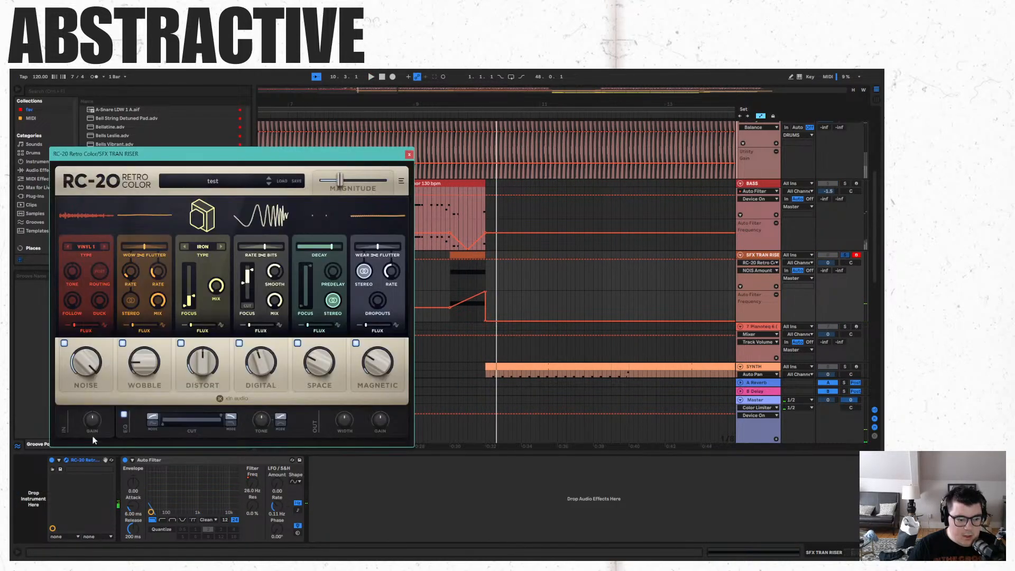
click(449, 325)
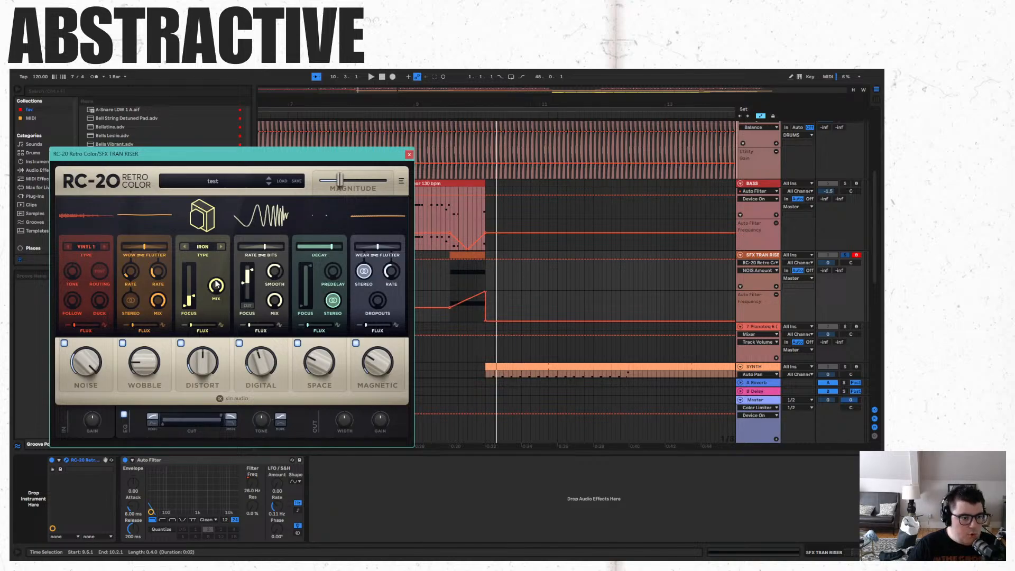
click(410, 155)
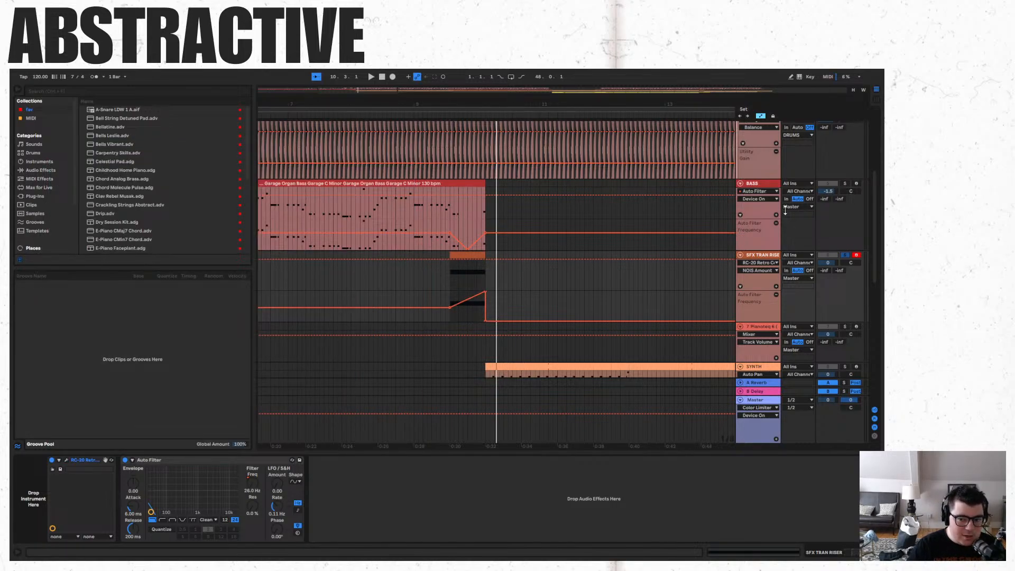
Play the riser transition in the full mix and show the devices of the first SYNTH clip, including EQ Three.
key(space)
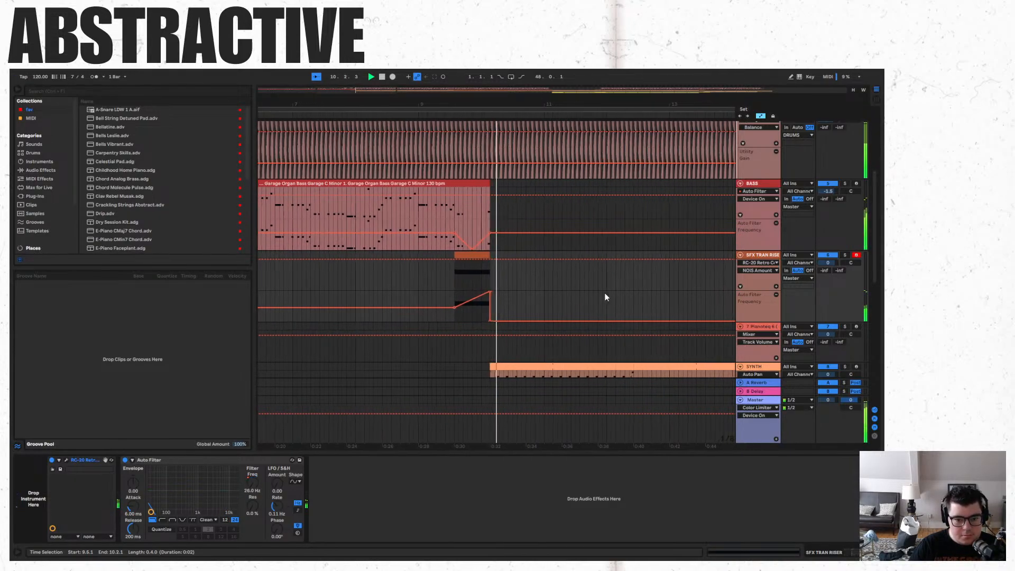
scroll(582, 312, down, 2)
click(524, 311)
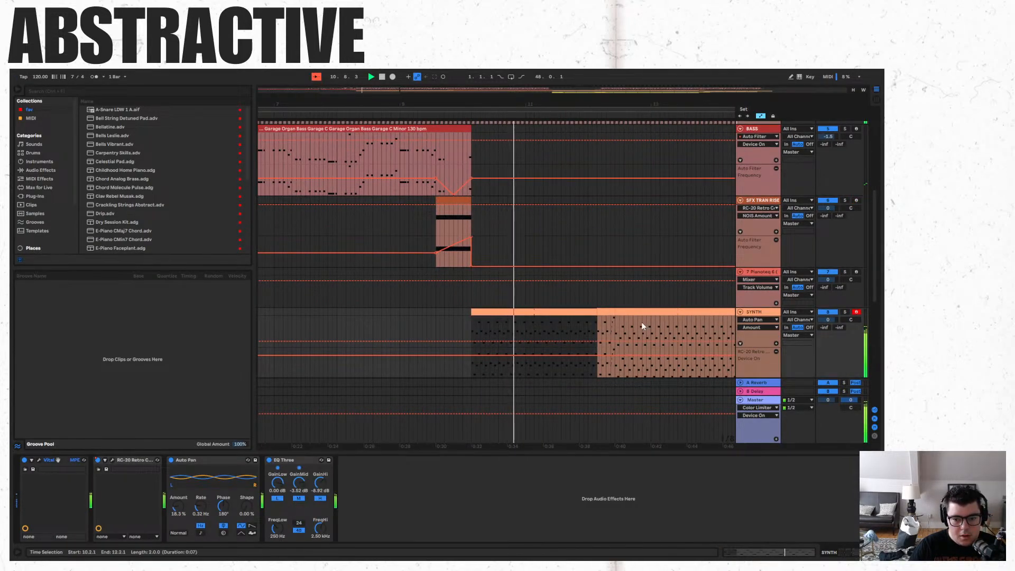
click(285, 460)
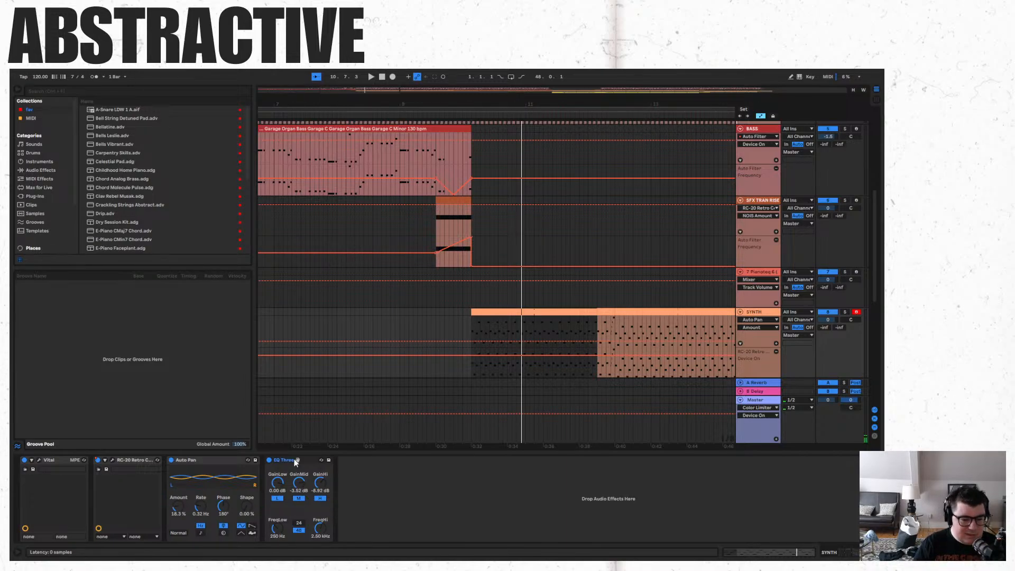
Try a different low crossover frequency in the SYNTH track's EQ Three during playback, and reset it to default.
key(space)
drag(277, 532, 276, 547)
double_click(277, 533)
key(space)
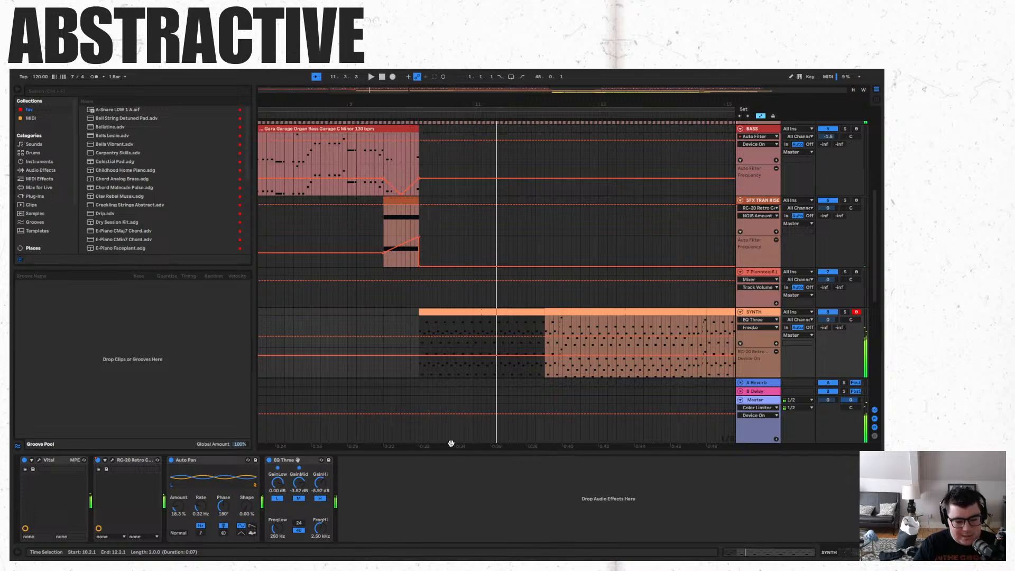
Examine the Auto Pan and RC-20 Retro Color devices on the SYNTH track, dismissing the plug-in's tutorial and closing it.
click(206, 463)
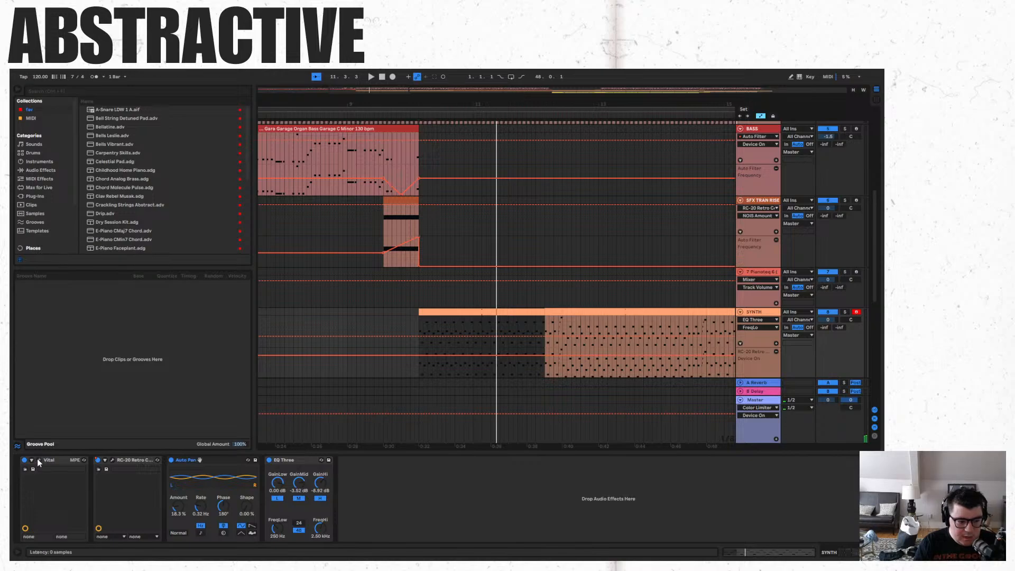
click(113, 461)
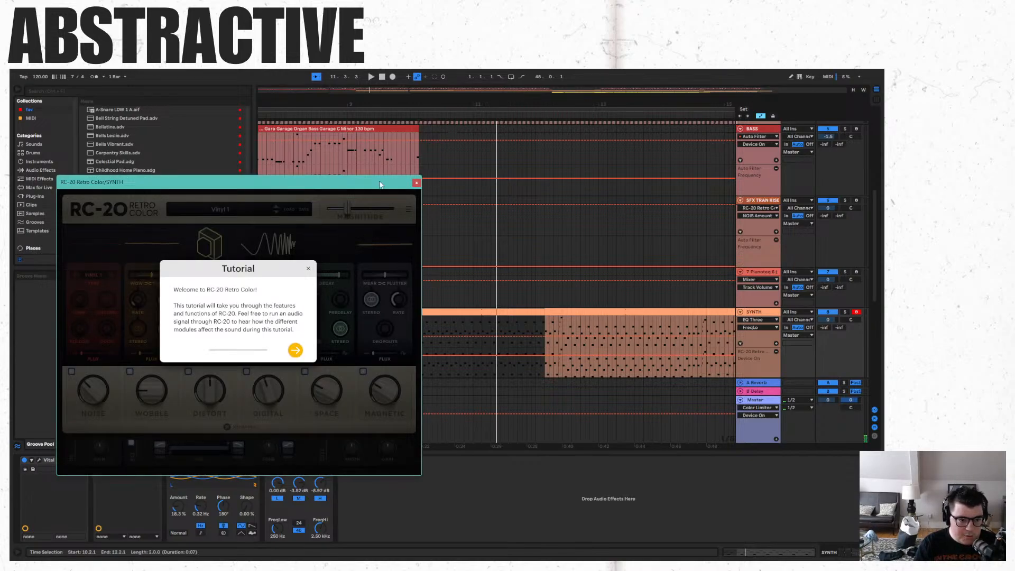
click(309, 273)
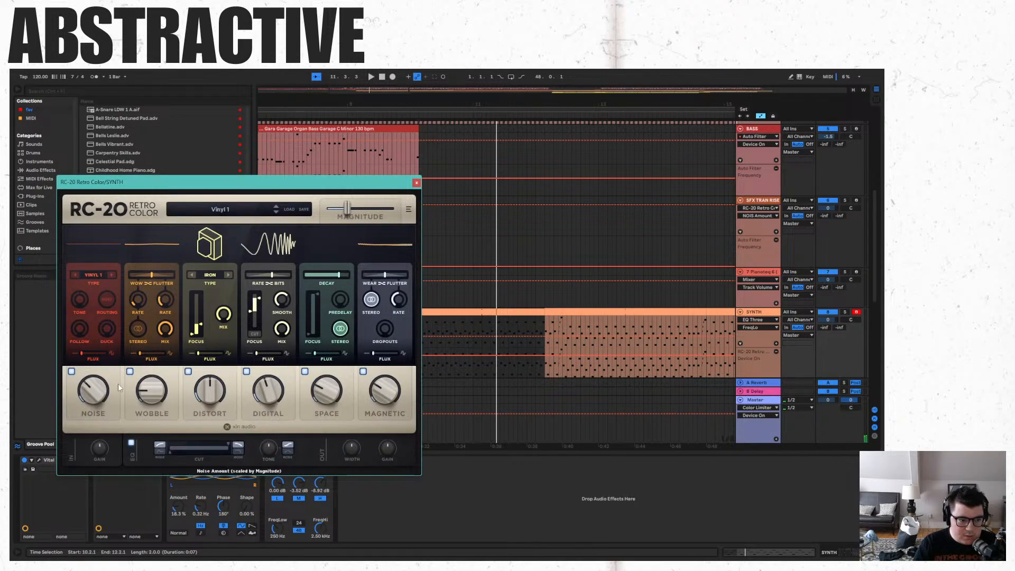
click(416, 182)
Examine the voice and effects settings of the SYNTH track's Vital instrument, and close the plug-in.
click(39, 460)
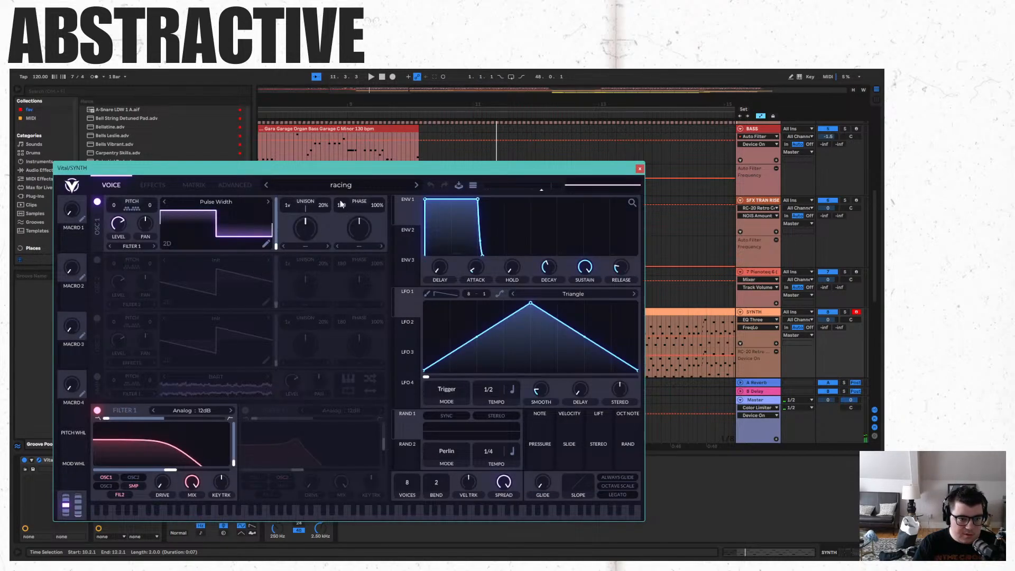
click(360, 186)
click(361, 186)
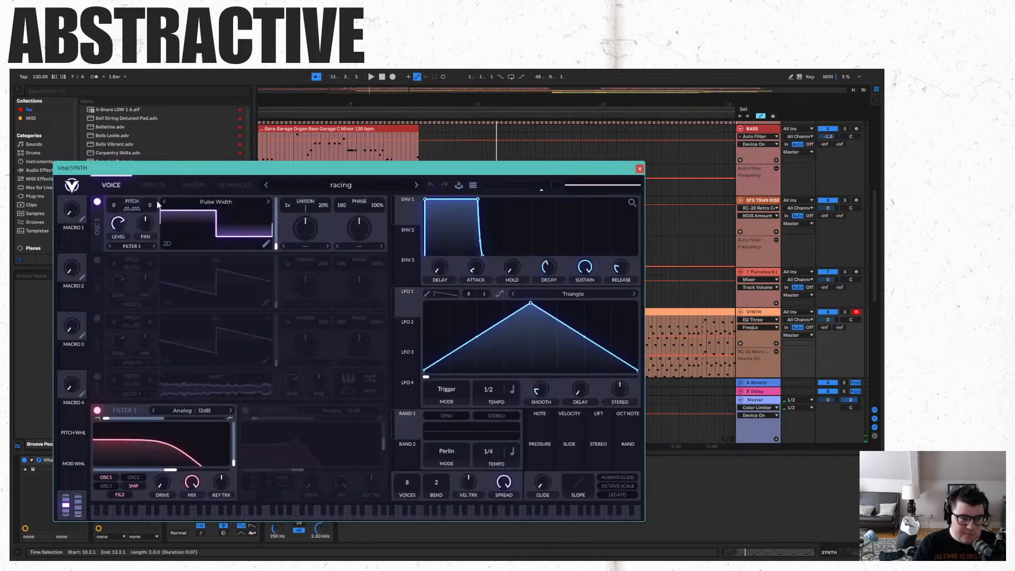
click(151, 186)
click(116, 185)
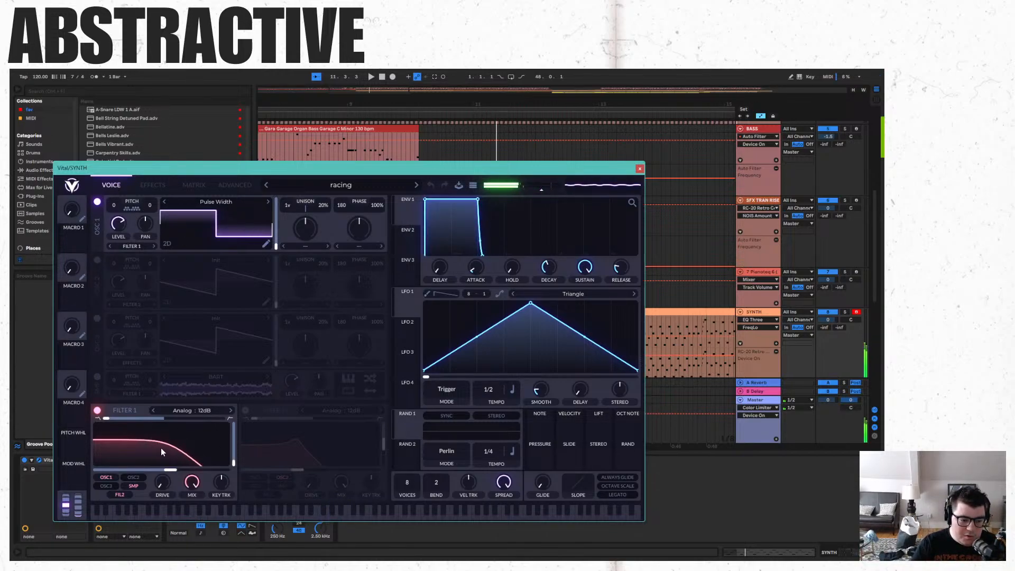
click(152, 186)
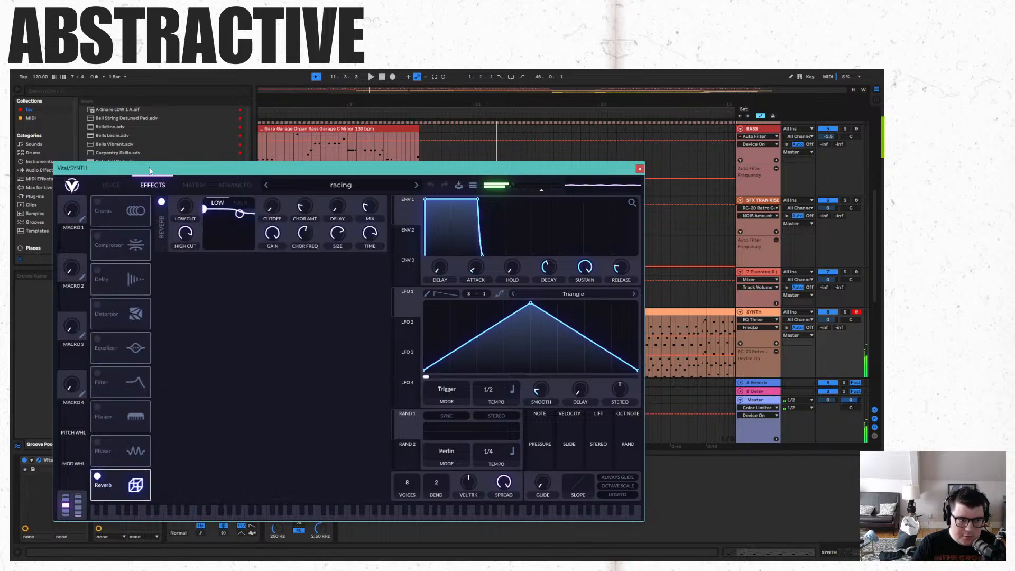
click(639, 169)
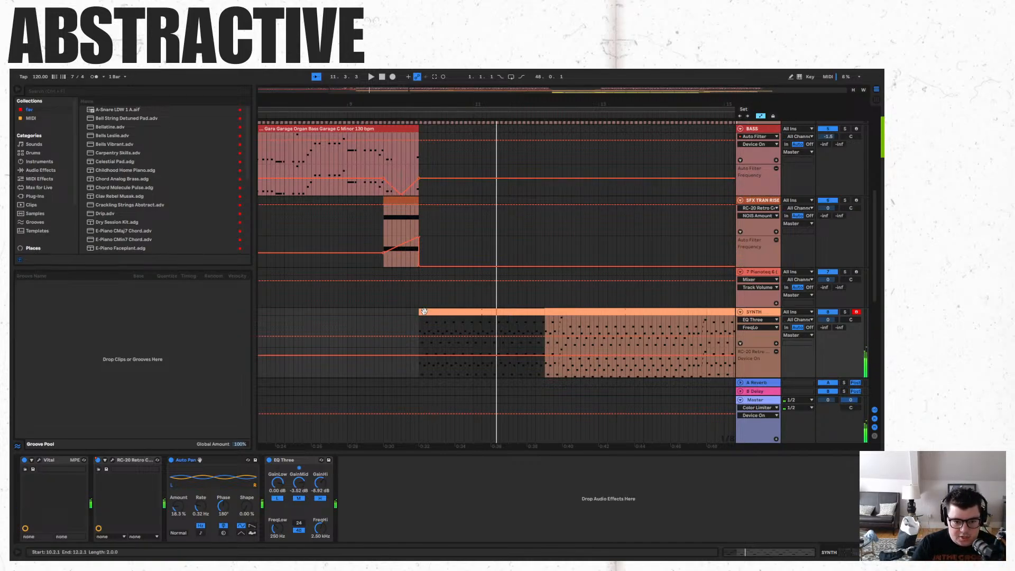
Open the notes of the first SYNTH clip and compare them with the BASS clips leading up to it.
double_click(450, 312)
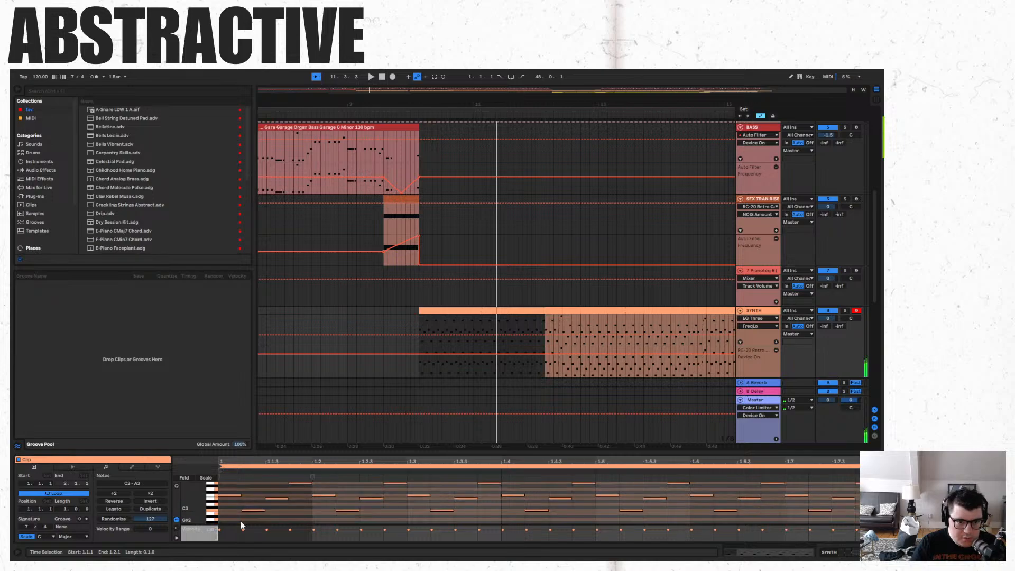
scroll(259, 513, up, 1)
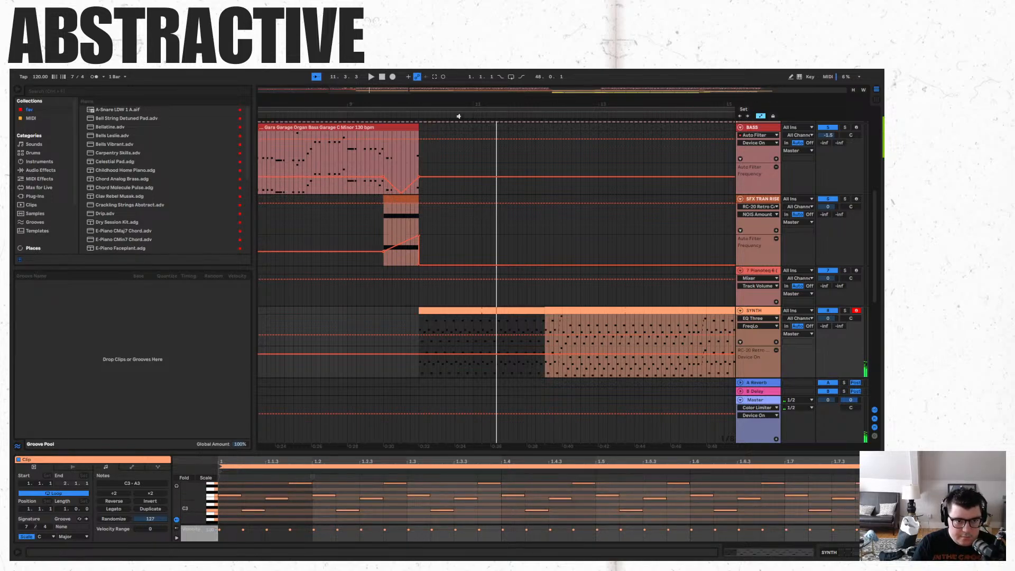
scroll(418, 227, up, 6)
scroll(401, 222, down, 3)
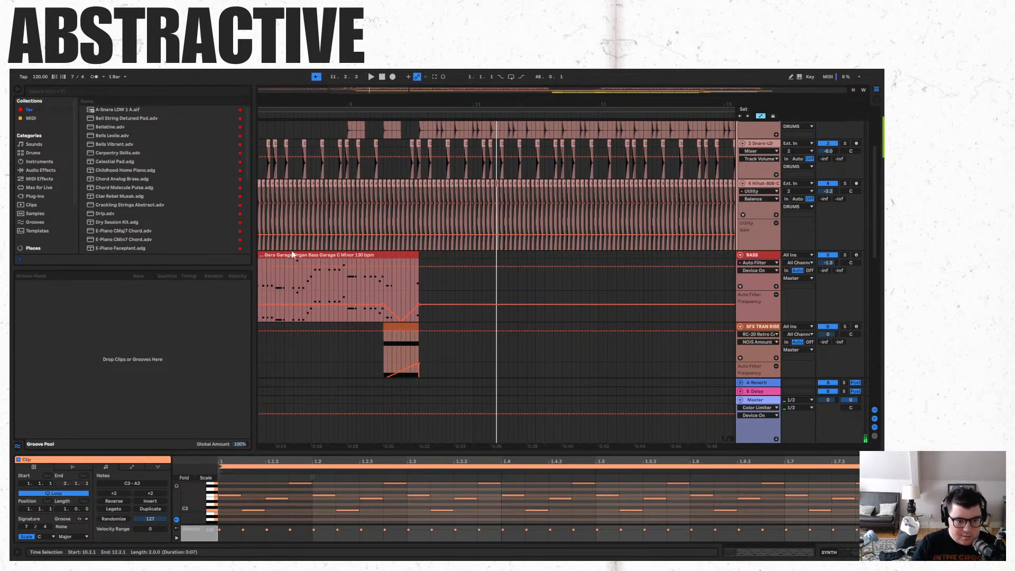
click(268, 255)
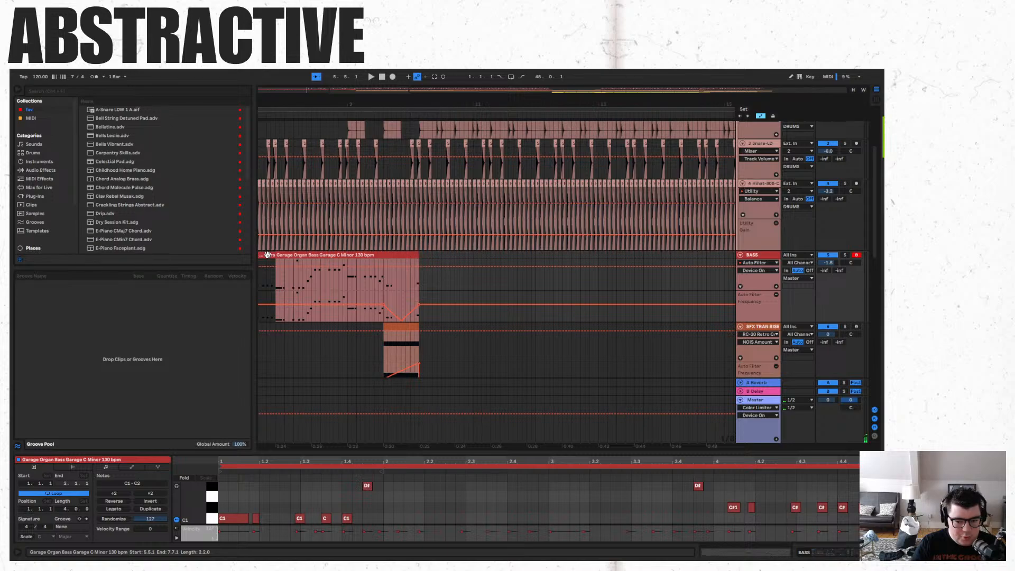
drag(267, 255, 289, 252)
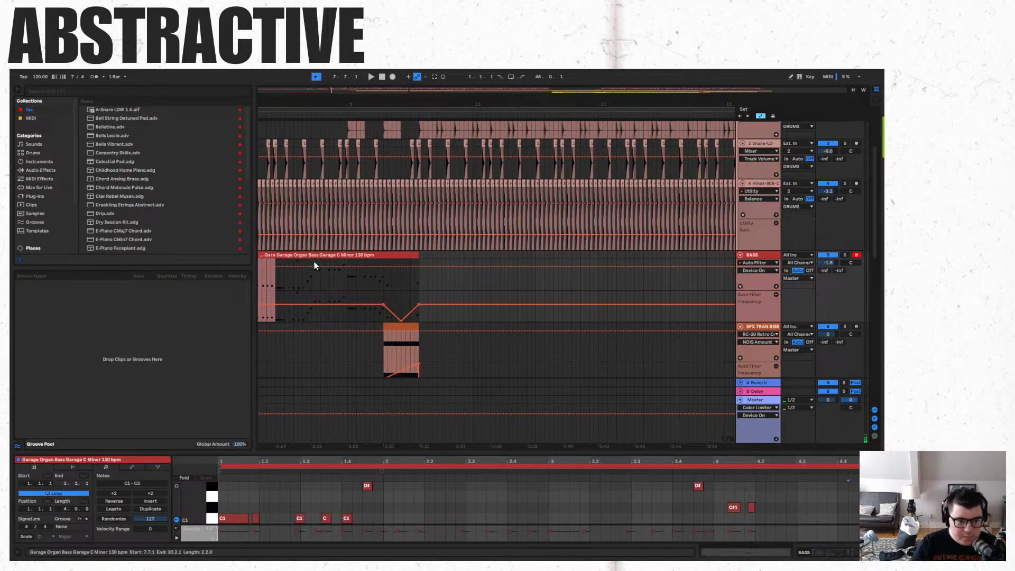
click(454, 281)
scroll(325, 265, down, 3)
scroll(326, 265, down, 3)
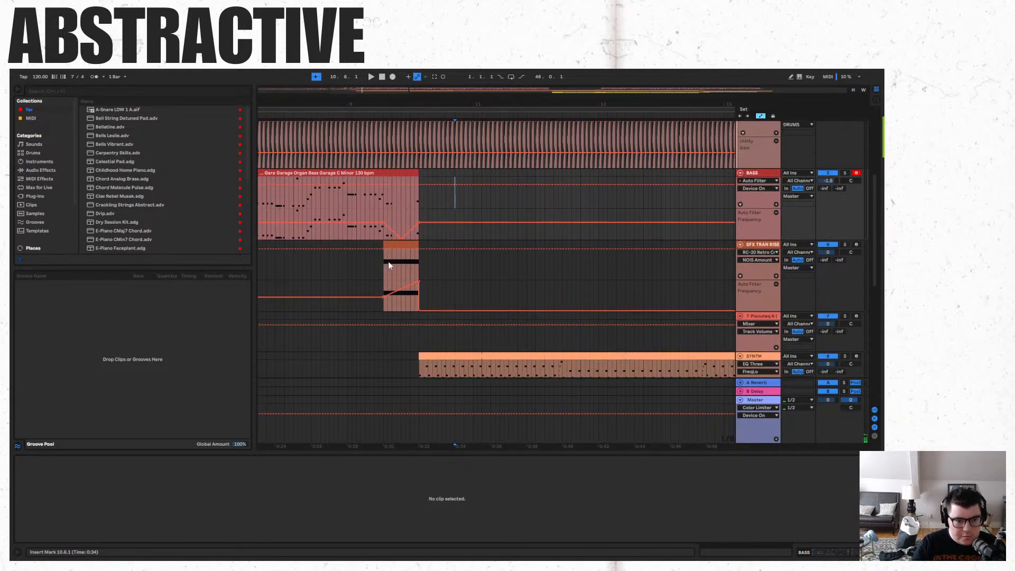
Inspect the first note group in the opening SYNTH clip and play the clip from 10.2.1.
click(423, 366)
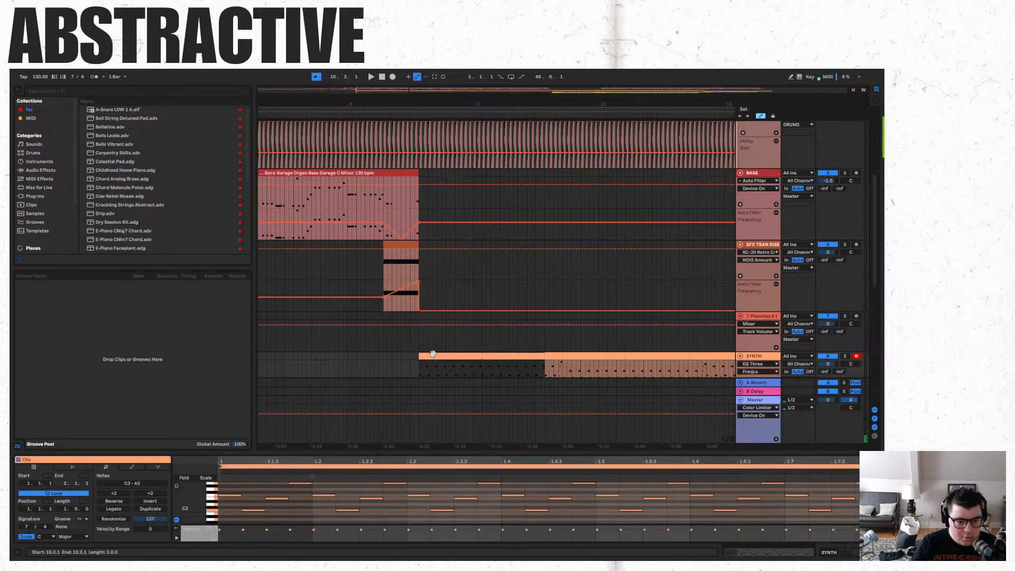
scroll(431, 360, down, 3)
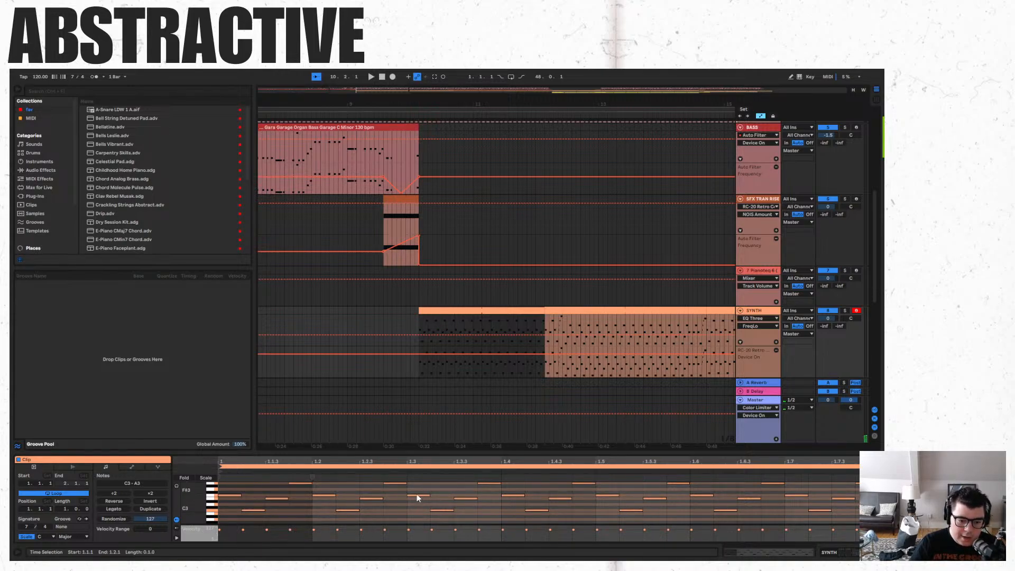
scroll(408, 497, up, 2)
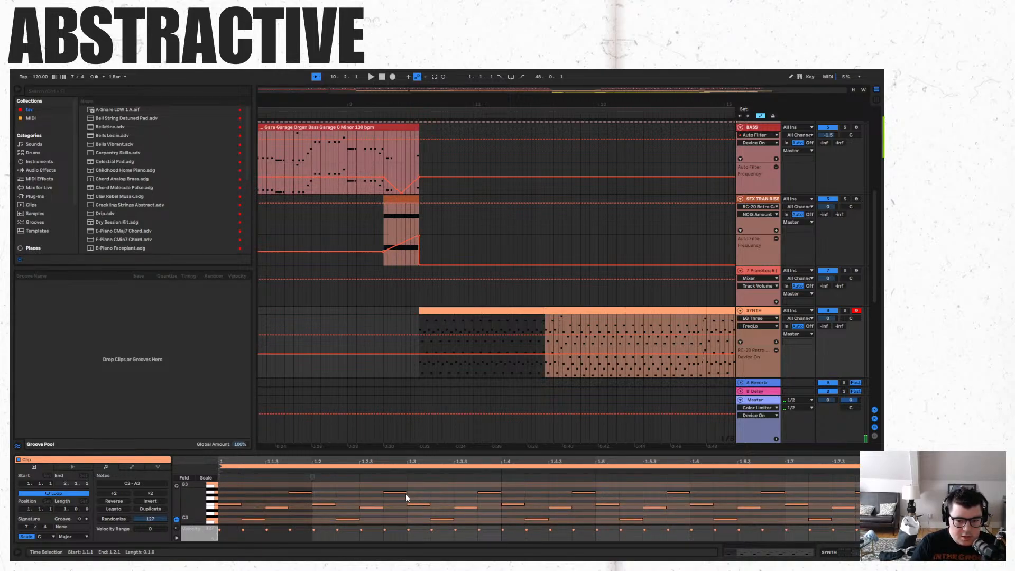
drag(234, 487, 300, 537)
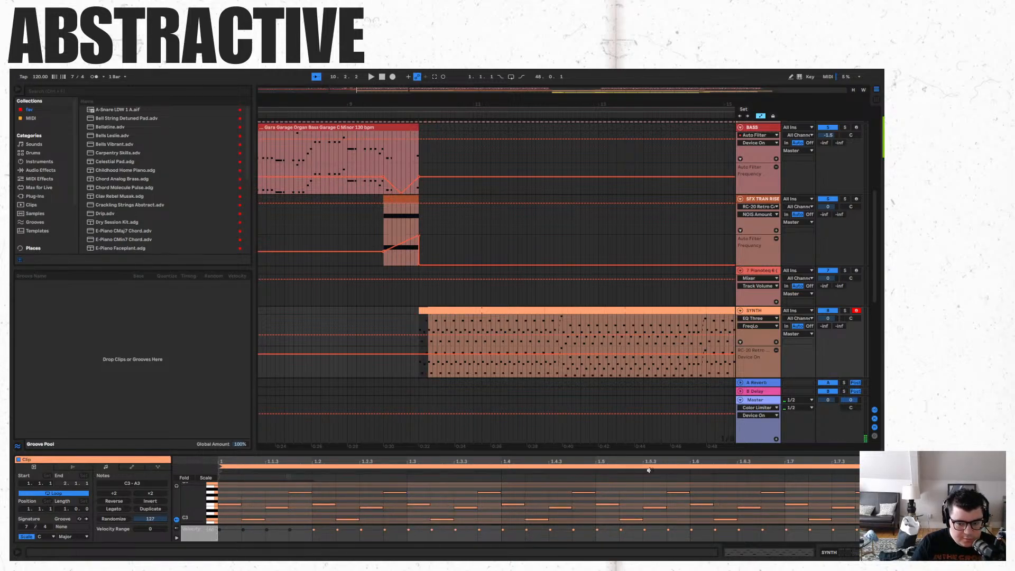
click(423, 376)
key(space)
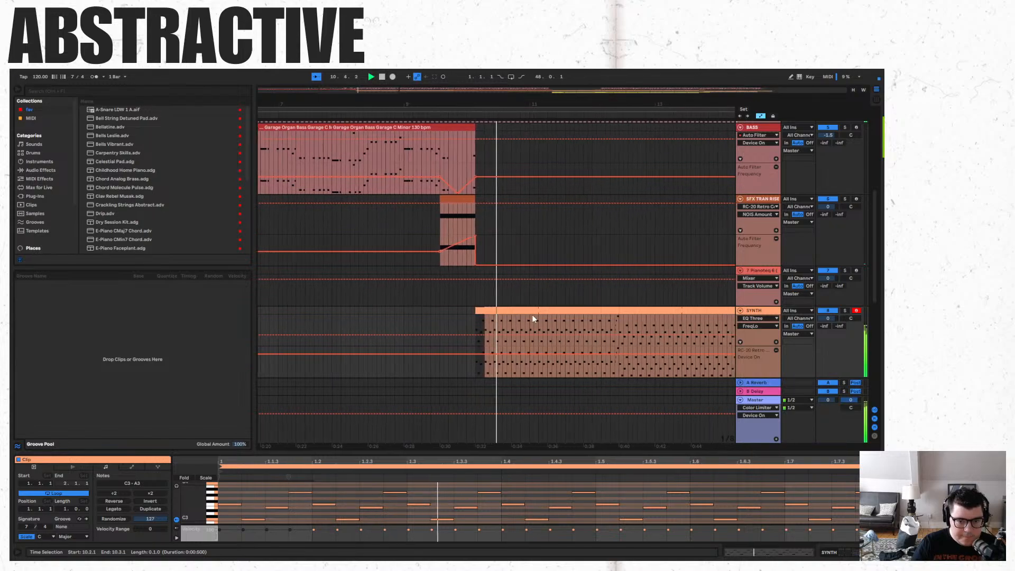
Open the short SYNTH clip at 12.2.1 and examine its opening notes, the A3 note and the closing run.
click(551, 313)
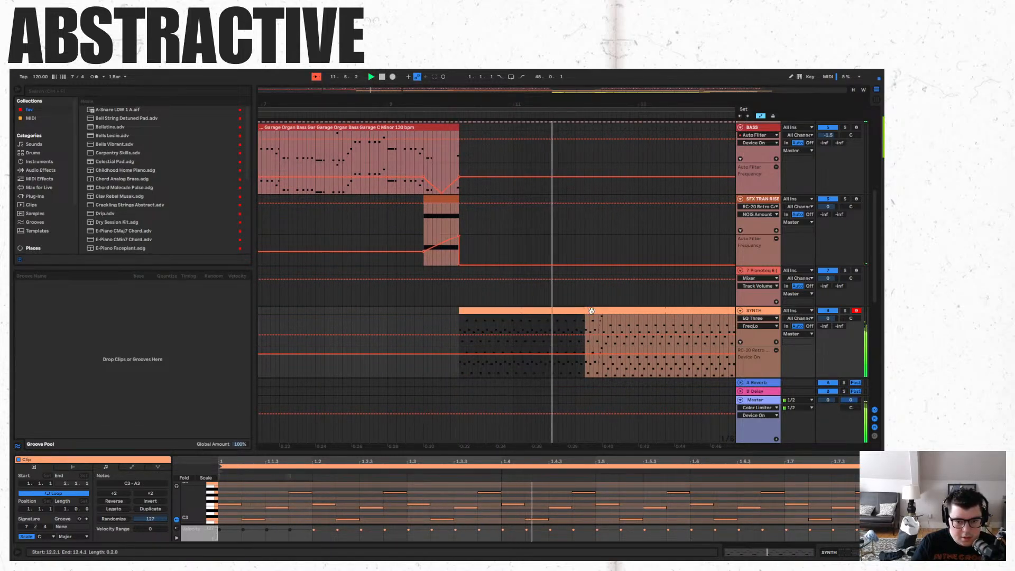
click(592, 310)
click(680, 495)
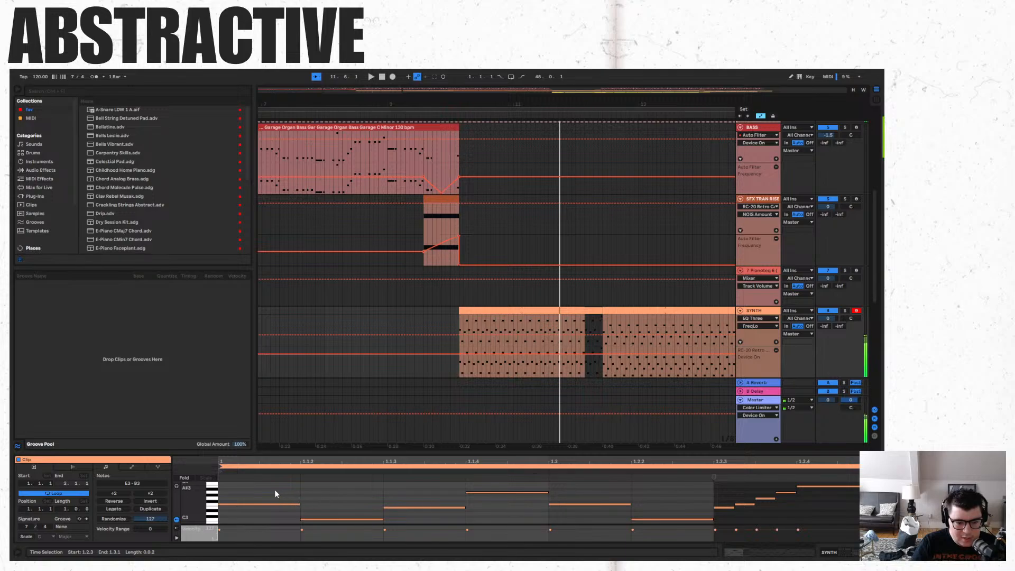
drag(274, 494, 465, 532)
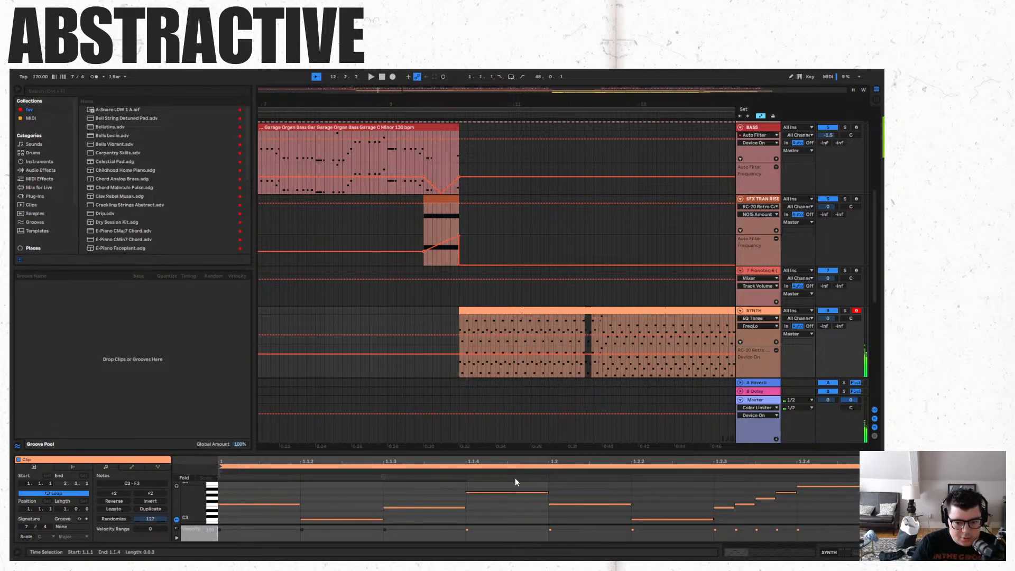
drag(516, 481, 704, 559)
drag(686, 490, 504, 559)
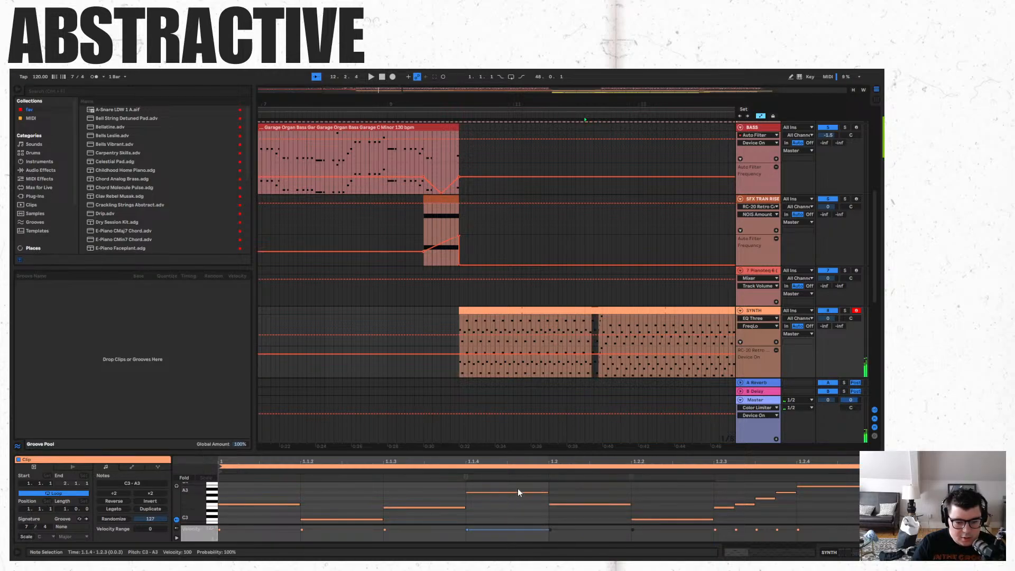
drag(518, 484, 506, 514)
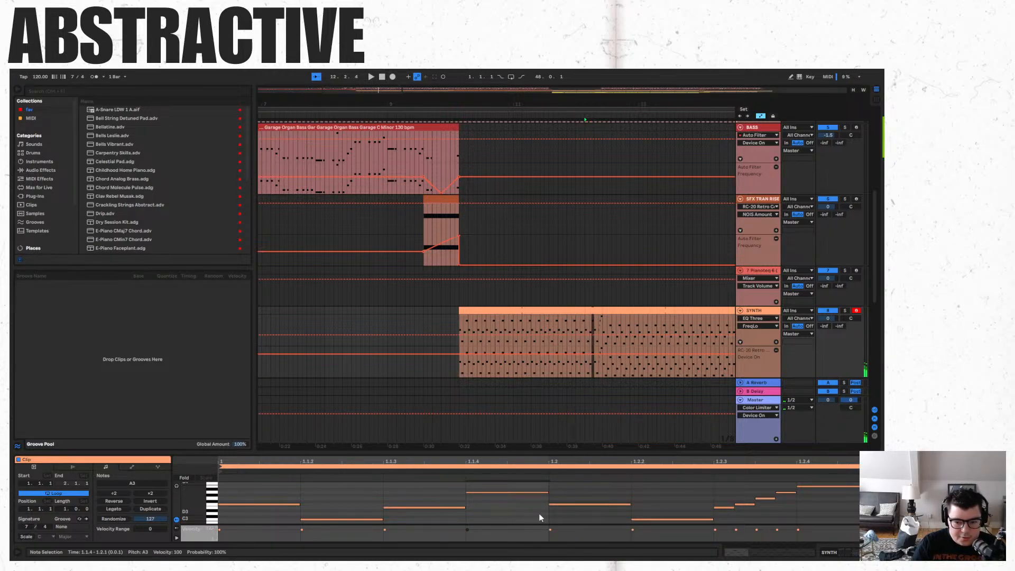
drag(726, 485, 843, 538)
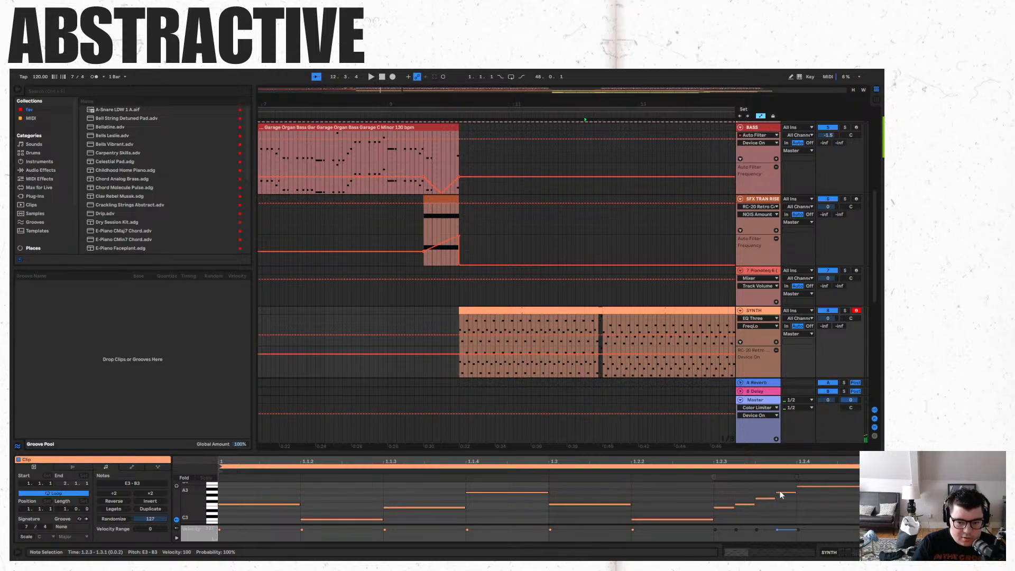
Play the first SYNTH clip through into the short variation clip and show the variation's notes.
click(576, 310)
key(space)
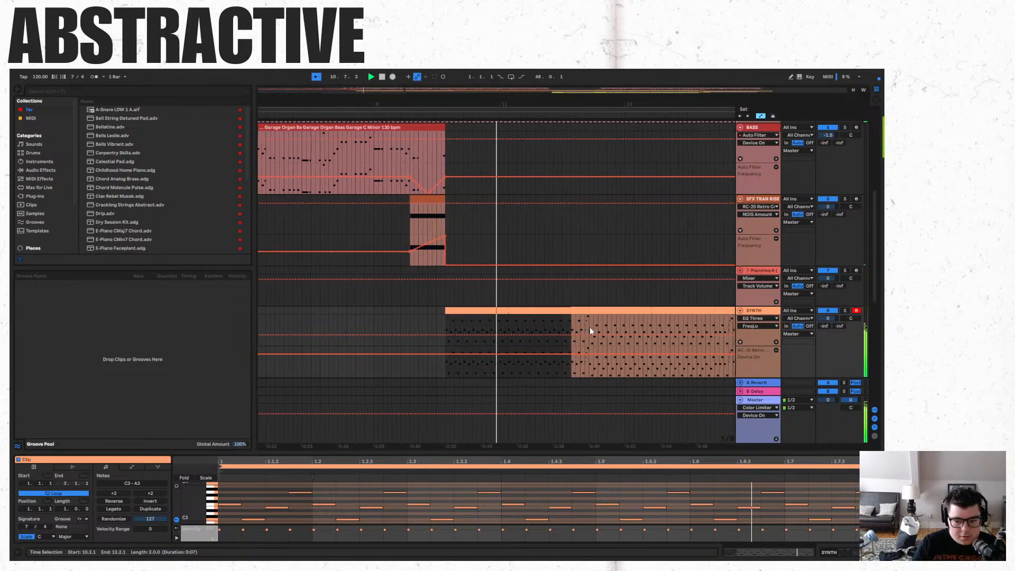
click(569, 310)
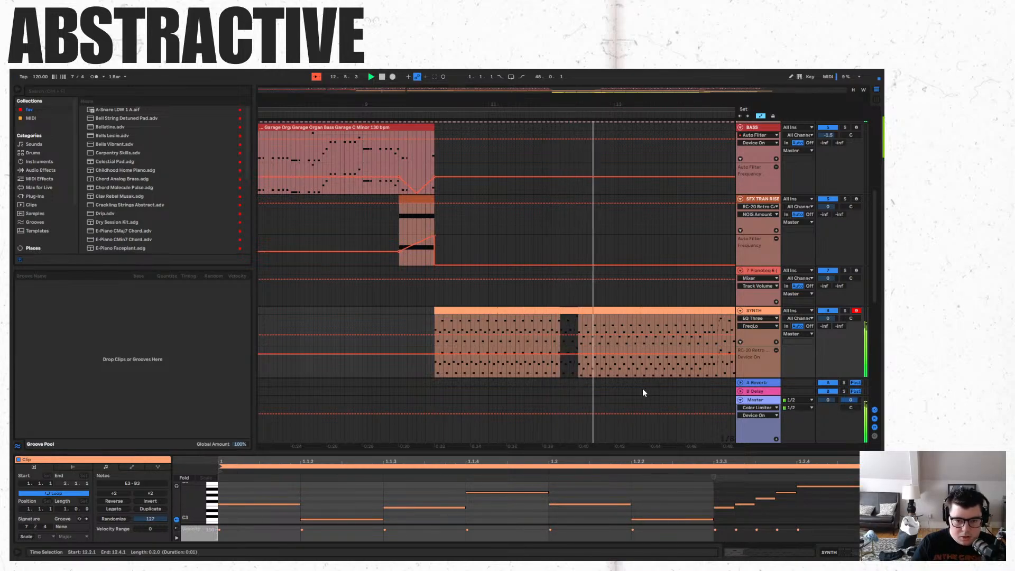
Stop playback and view the notes of the long SYNTH clip at 12.4.1 and the short clip at 14.4.1.
key(space)
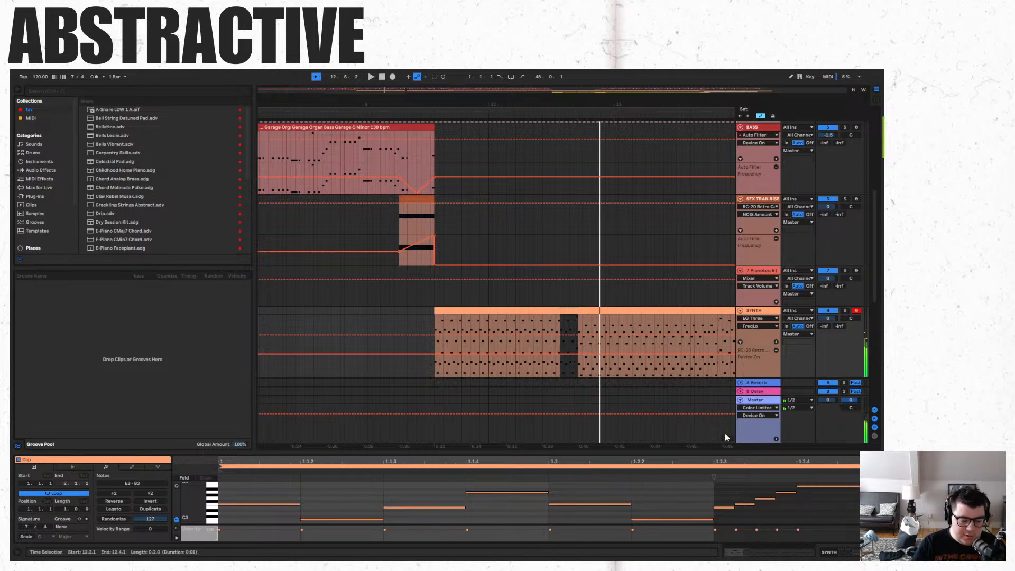
click(619, 332)
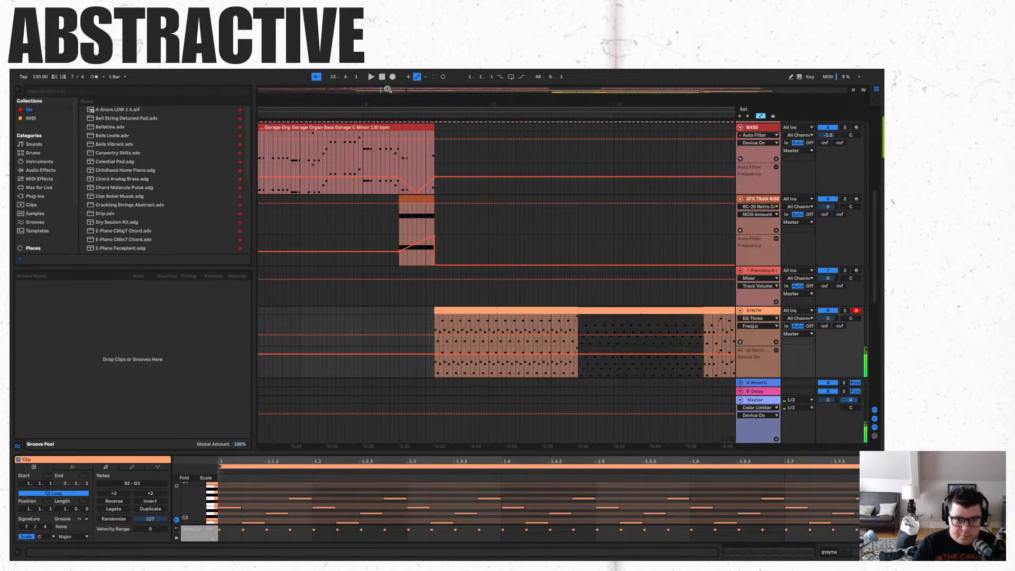
drag(619, 104, 489, 100)
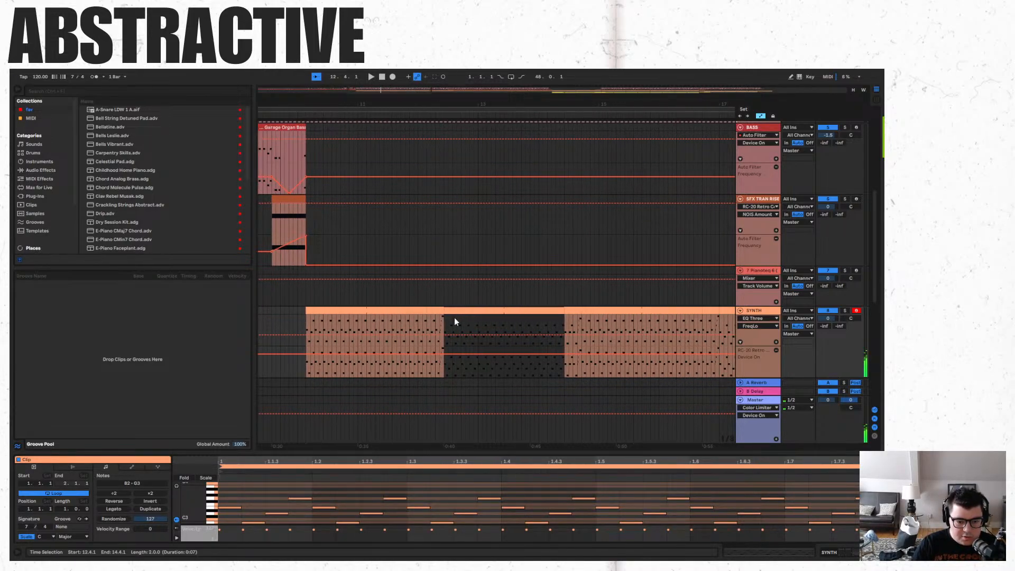
click(576, 310)
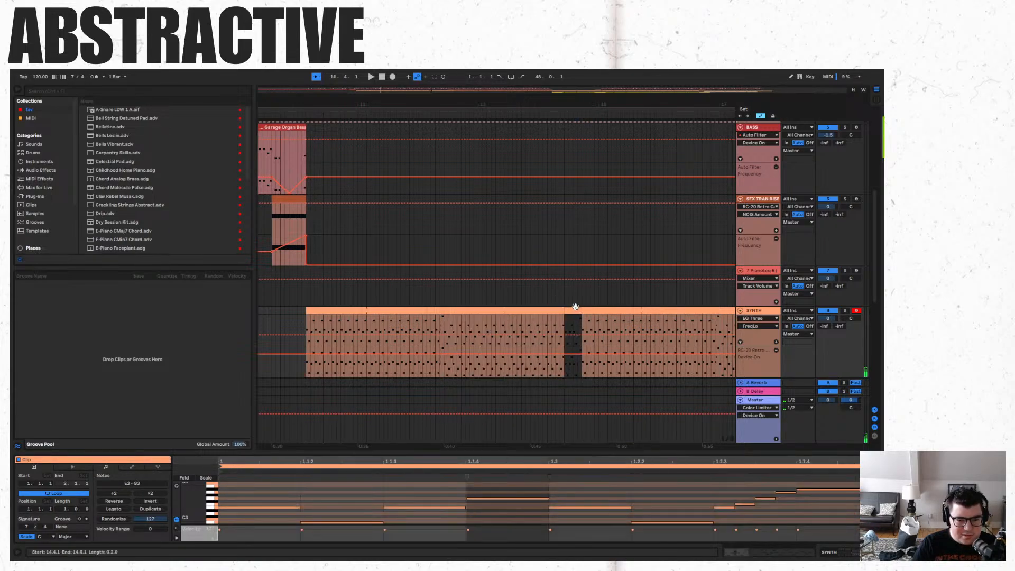
Play the SYNTH part from the first clip at 10.2.1 and show the notes of the short clip at 14.4.1.
click(351, 310)
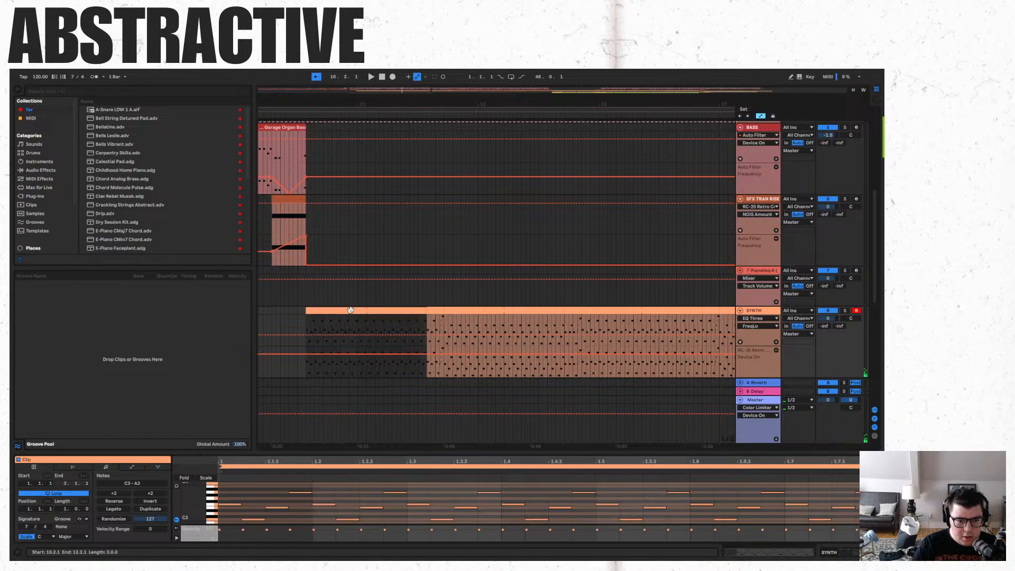
key(space)
drag(502, 93, 386, 91)
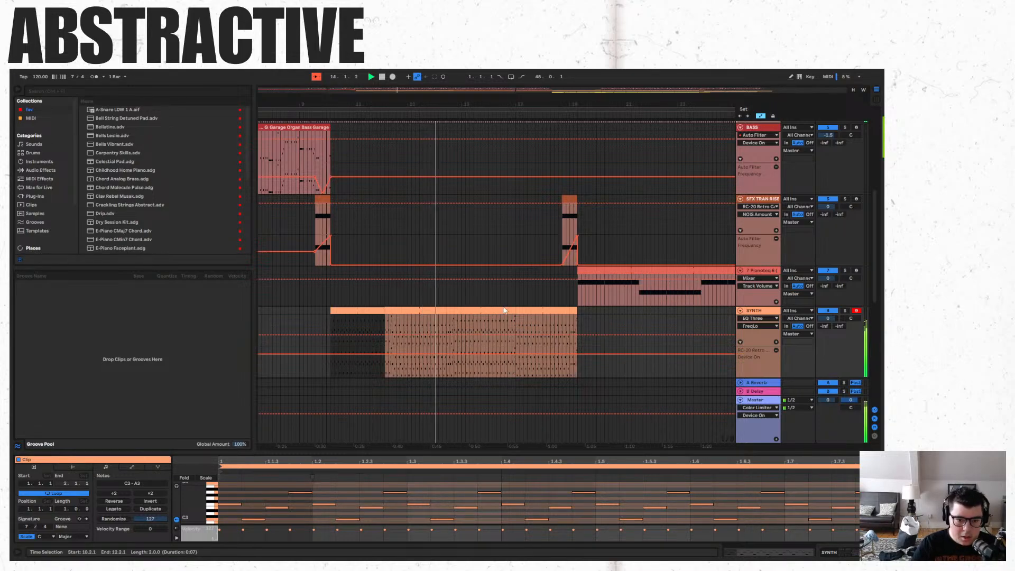
click(450, 311)
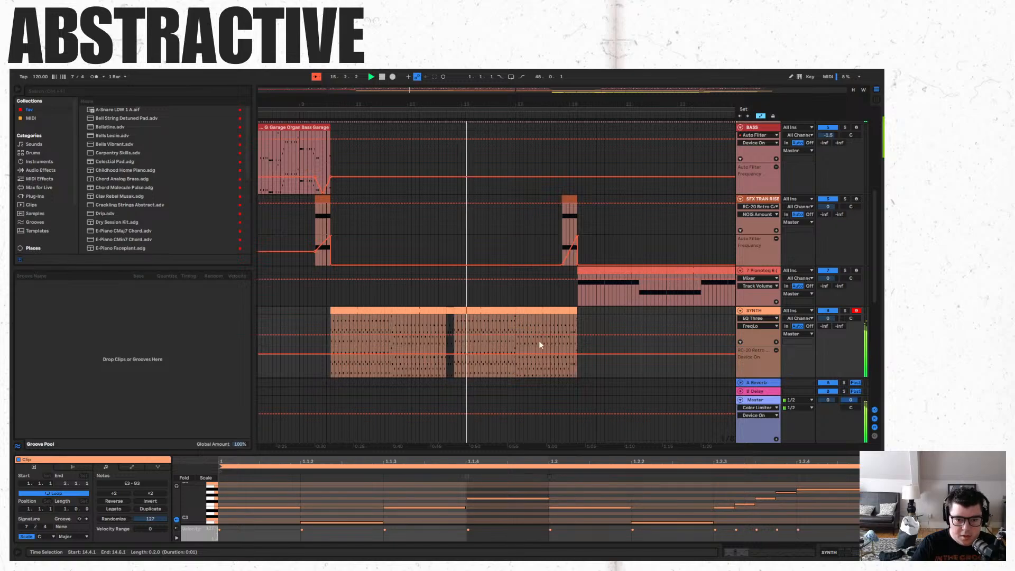
Select the whole first run of SYNTH clips, then narrow the selection to the span from 10.2.1 to 12.4.1.
click(574, 311)
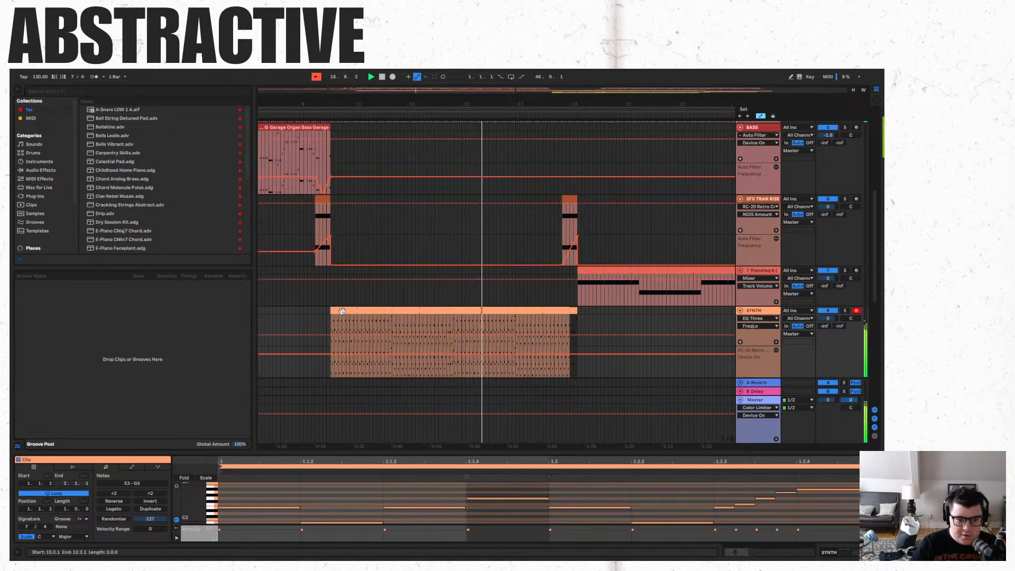
shift+click(342, 311)
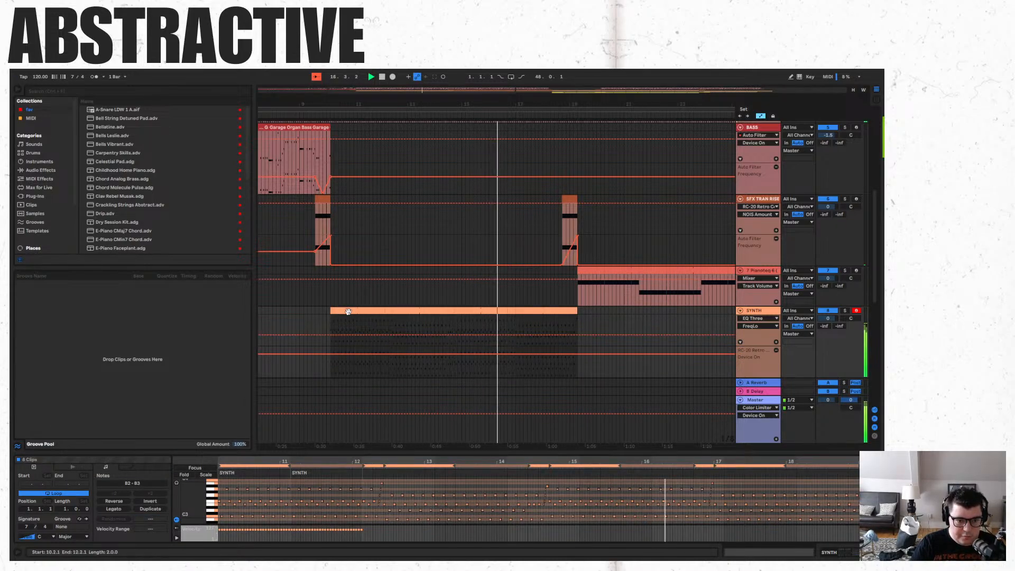
click(388, 310)
shift+click(382, 311)
Show the notes of the last BASS clip before the SYNTH section, then stop playback at the end of the second riser.
scroll(510, 295, up, 5)
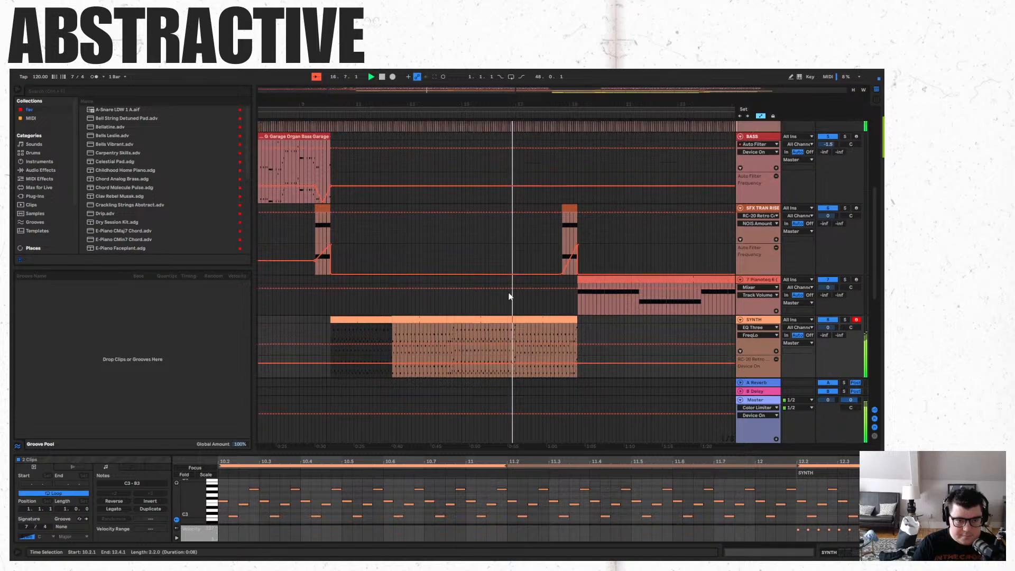
scroll(450, 276, down, 2)
click(297, 247)
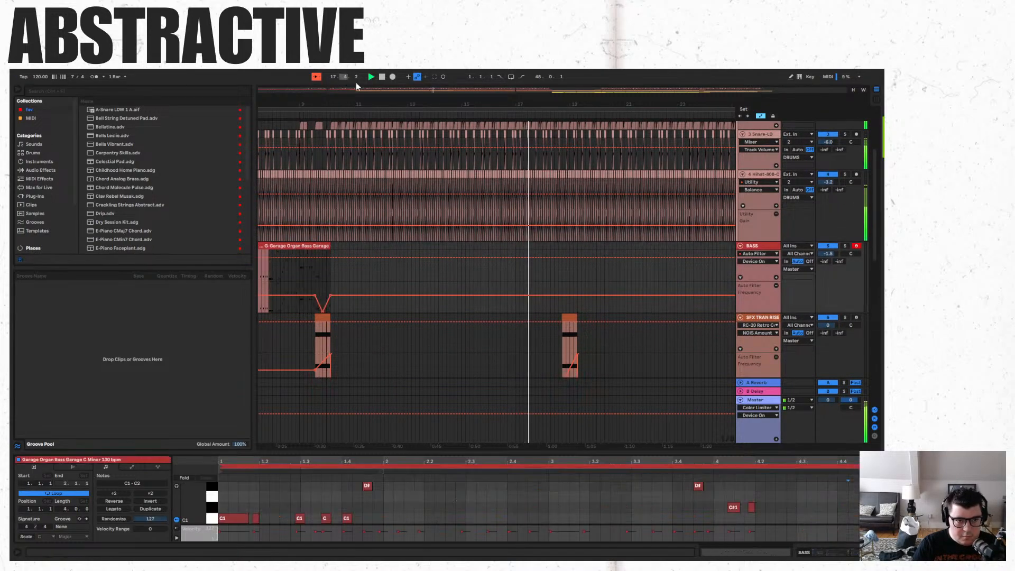
drag(533, 92, 456, 100)
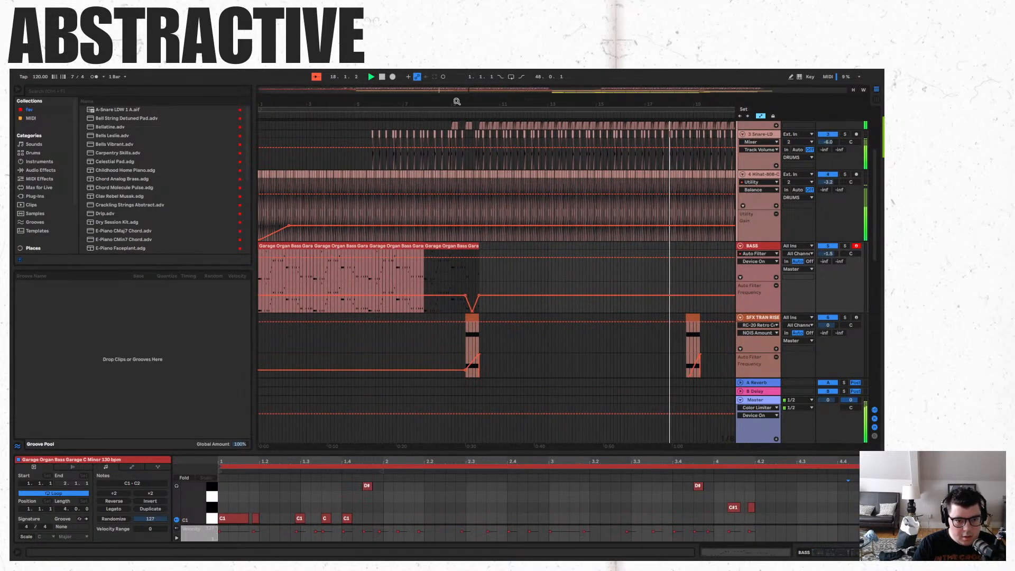
drag(530, 93, 480, 95)
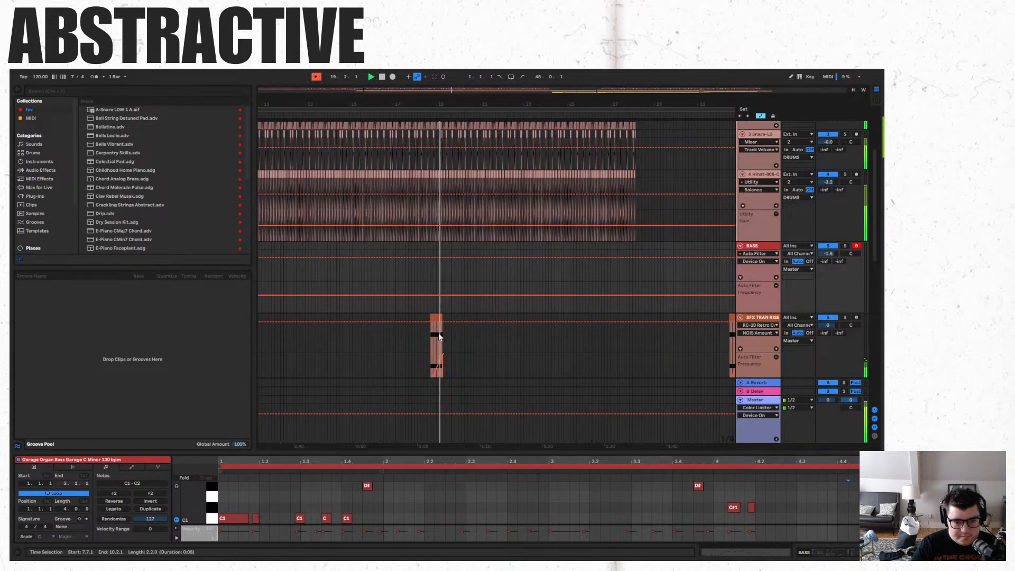
scroll(481, 329, down, 4)
key(space)
Solo BASS 2 and listen to its clip from 17.1.1, then listen with SYNTH soloed alongside it.
scroll(478, 283, down, 4)
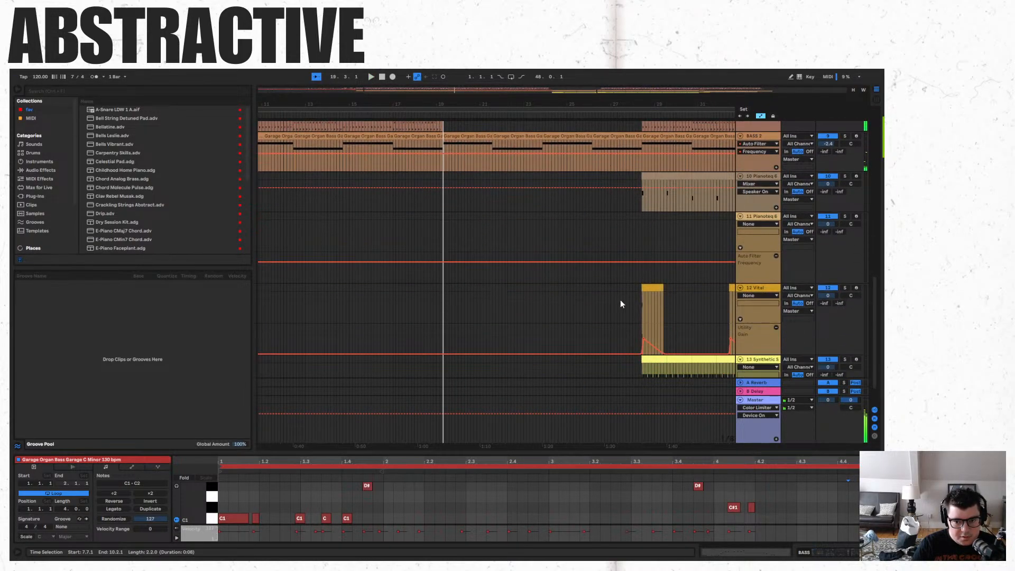
scroll(622, 304, up, 1)
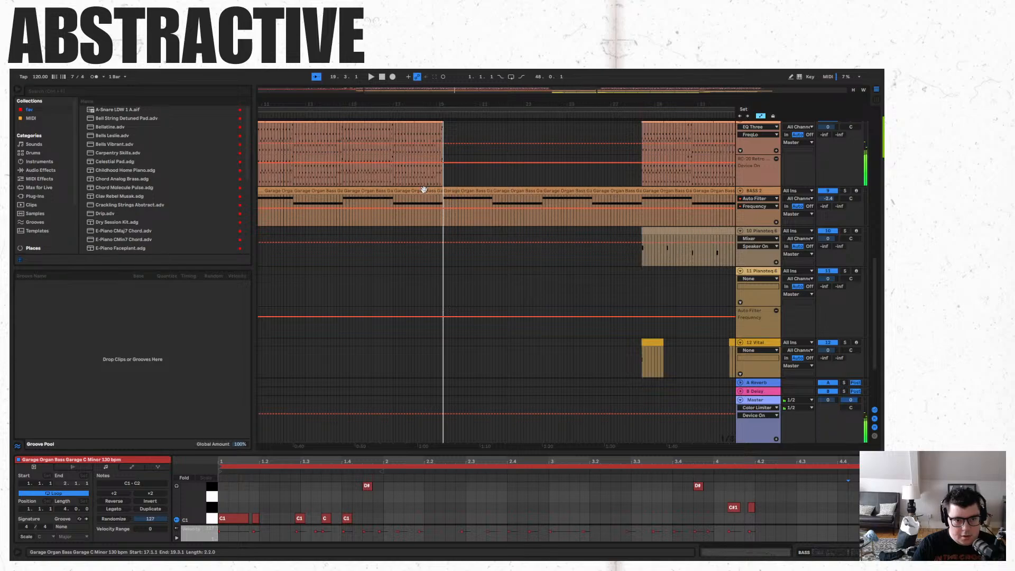
drag(423, 190, 426, 191)
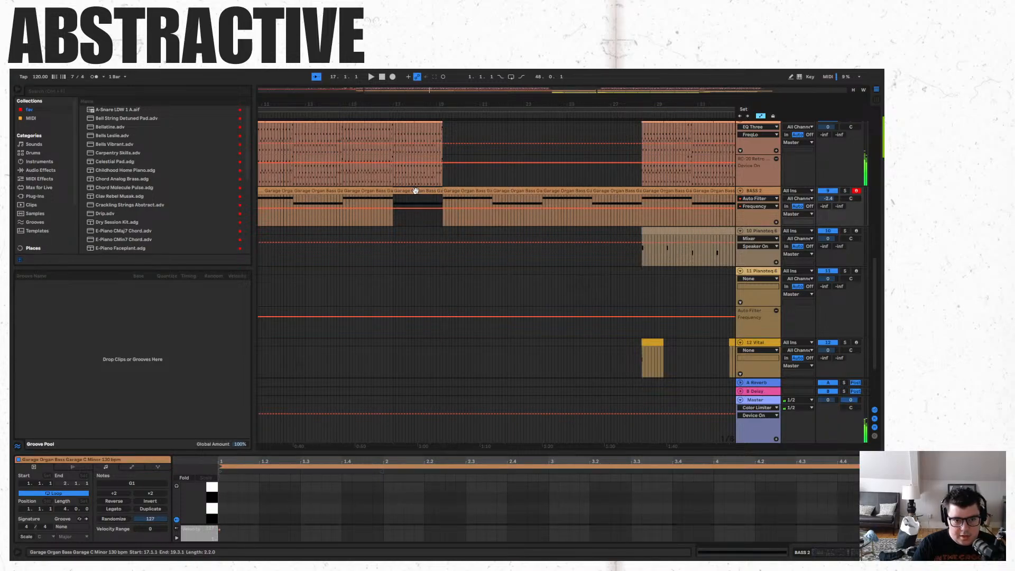
click(845, 191)
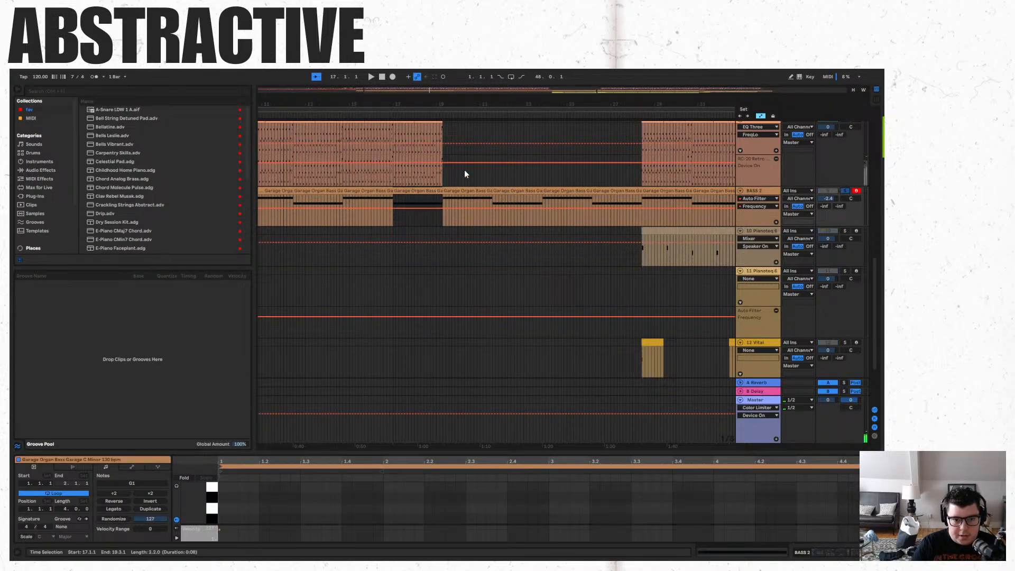
drag(382, 91, 284, 91)
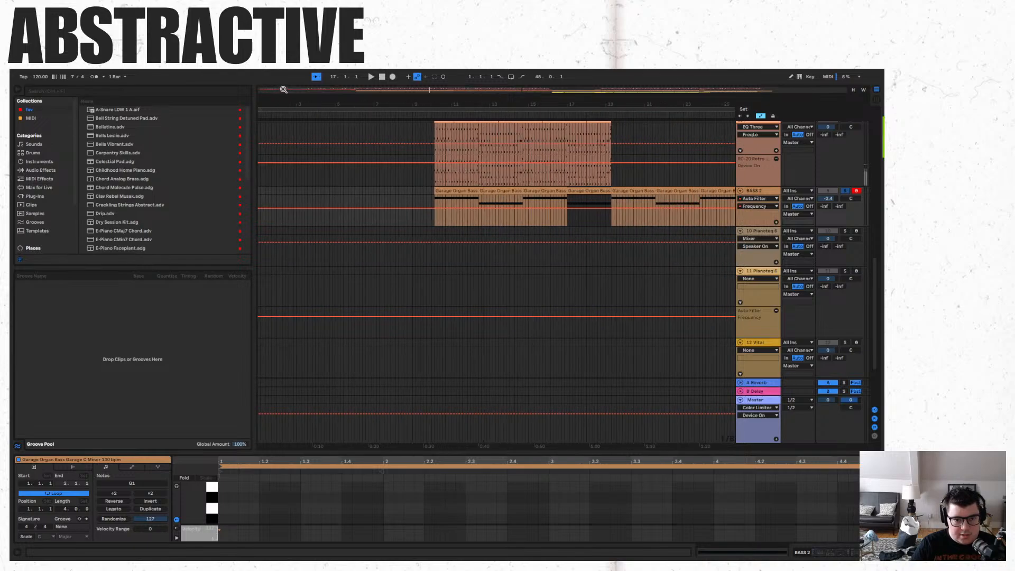
scroll(370, 201, up, 5)
scroll(353, 192, down, 1)
key(space)
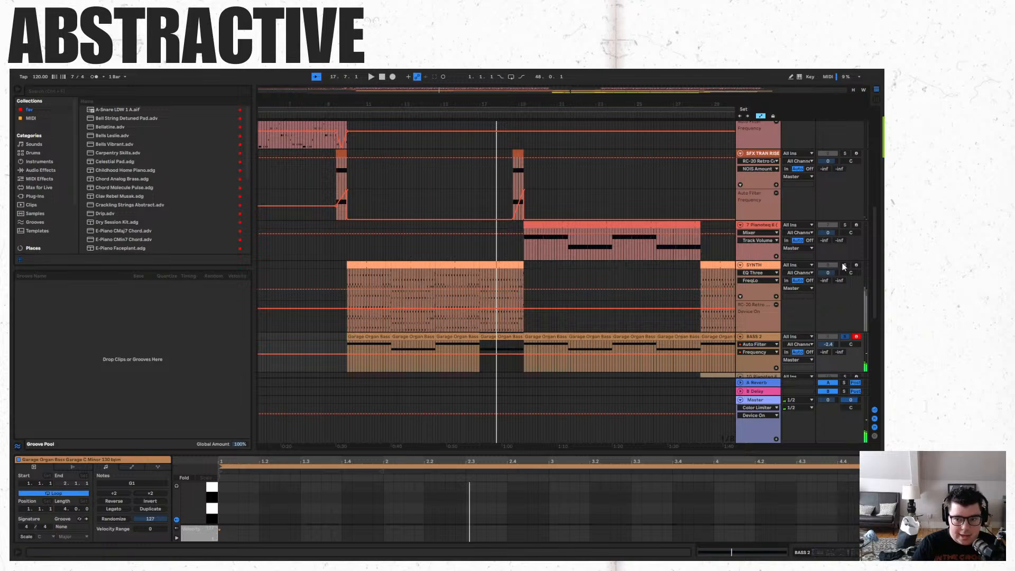
key(space)
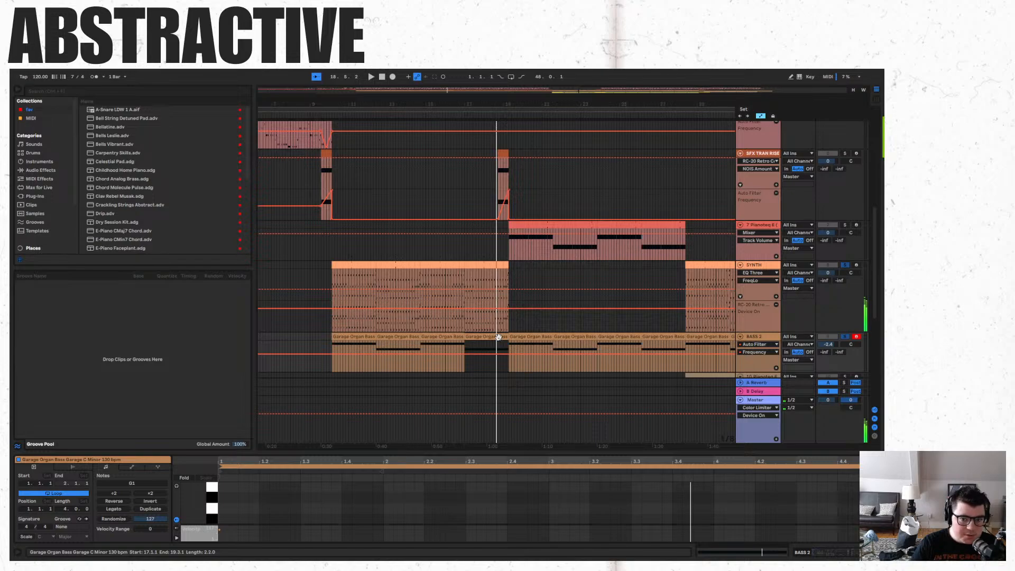
Inspect the RC-20 Retro Color plug-in on the SFX TRAN RISER track and close its window.
scroll(509, 243, up, 5)
click(754, 281)
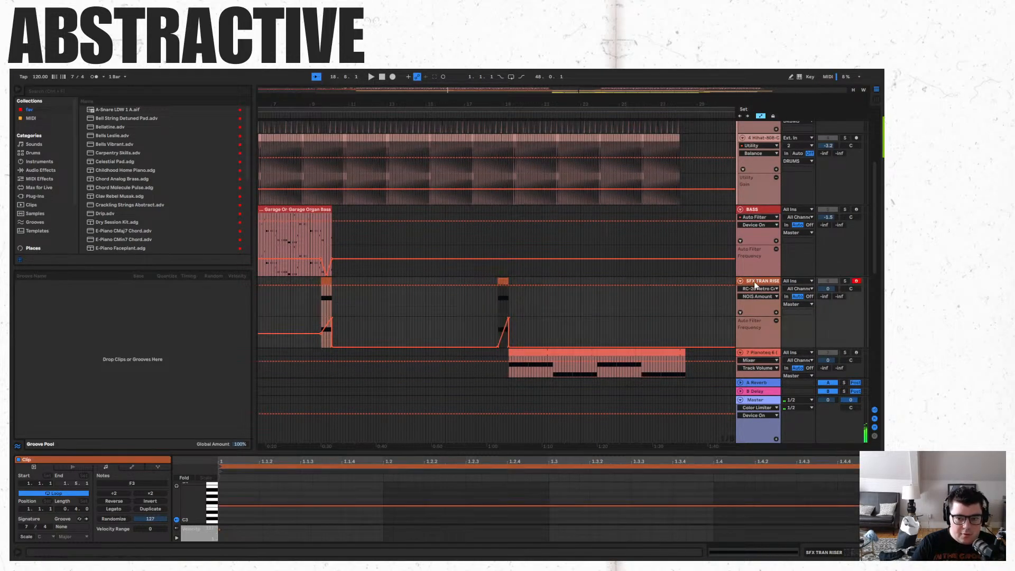
double_click(766, 283)
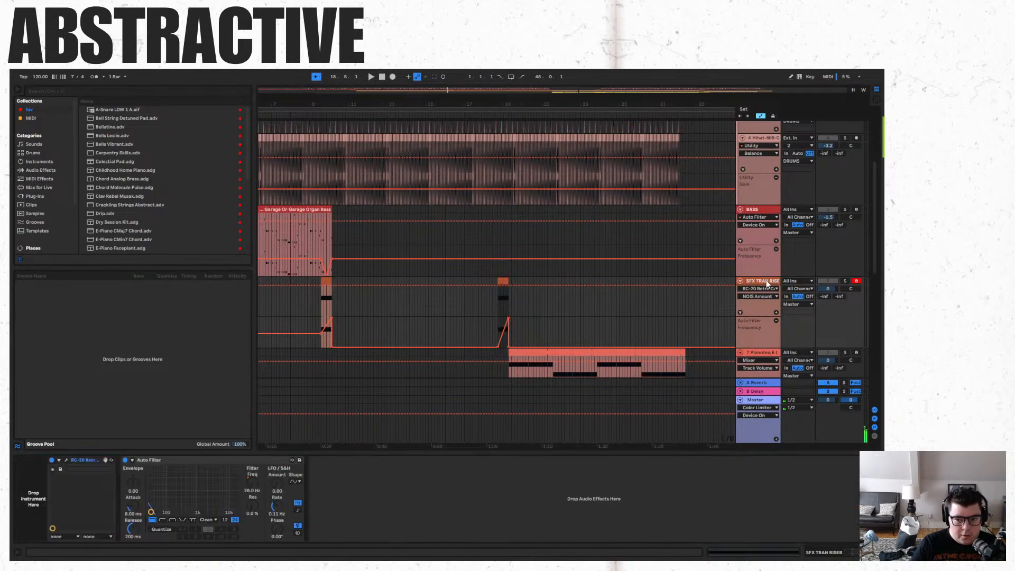
click(66, 461)
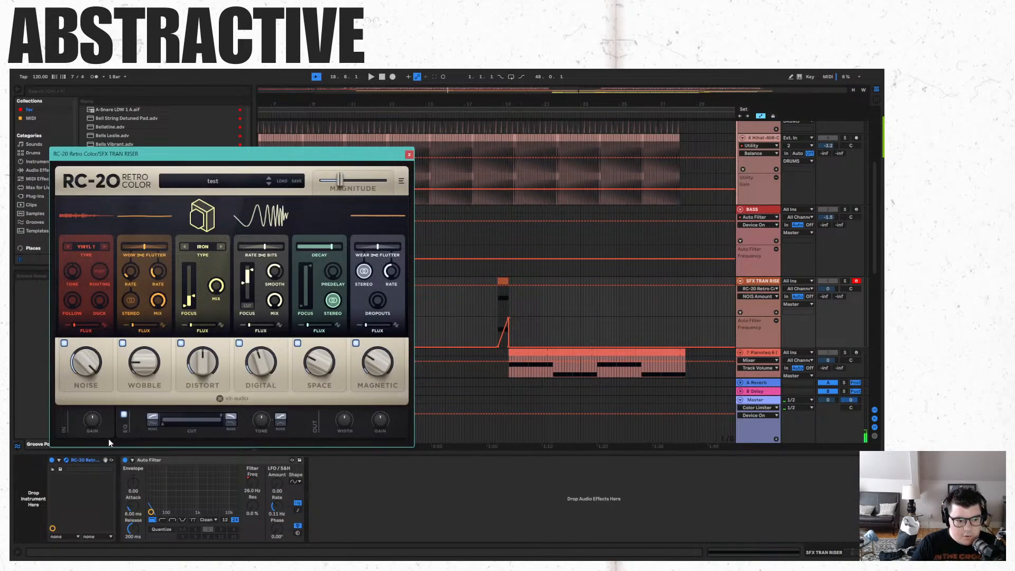
click(409, 154)
scroll(516, 271, up, 5)
scroll(526, 321, down, 5)
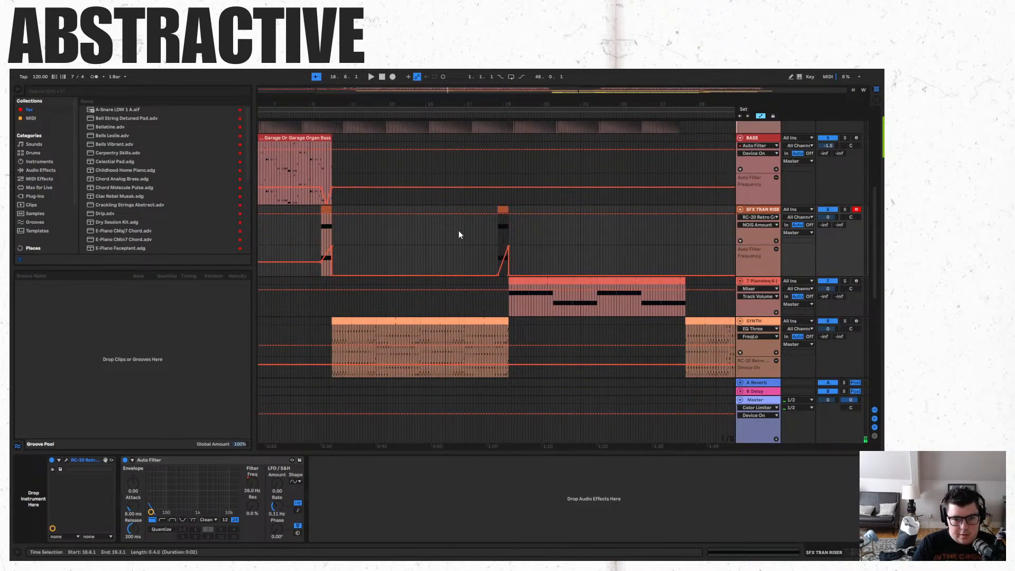
Select the first Pianoteq clip at 19.3.1 and look through its track's device chain from Arpeggiator to Auto Pan.
click(488, 241)
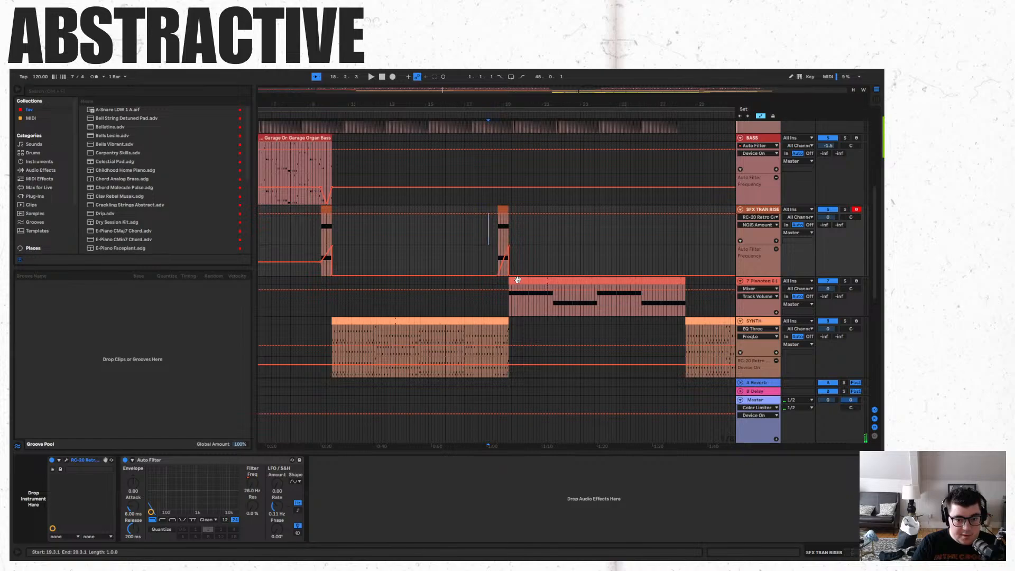
click(517, 280)
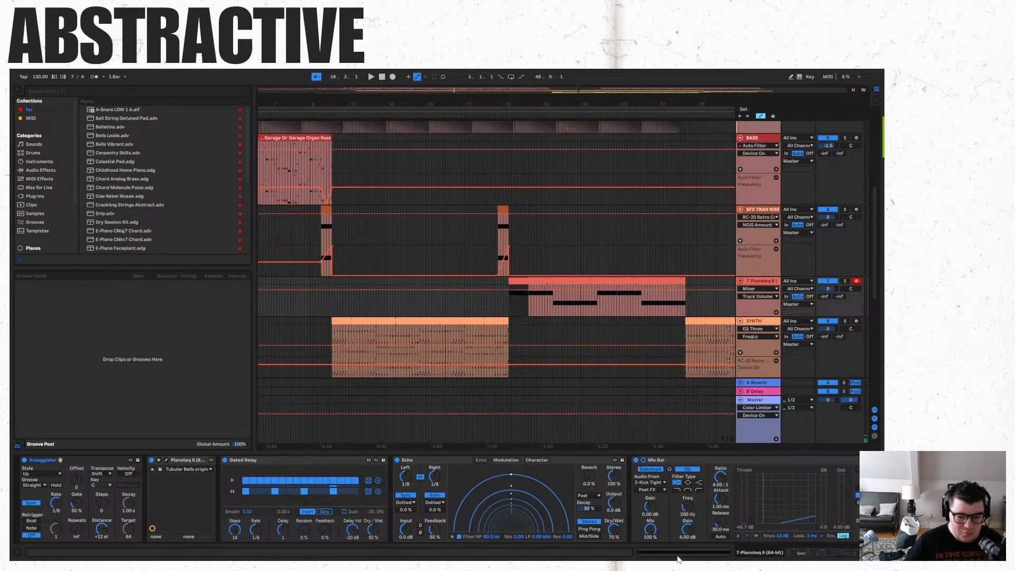
drag(813, 552, 877, 565)
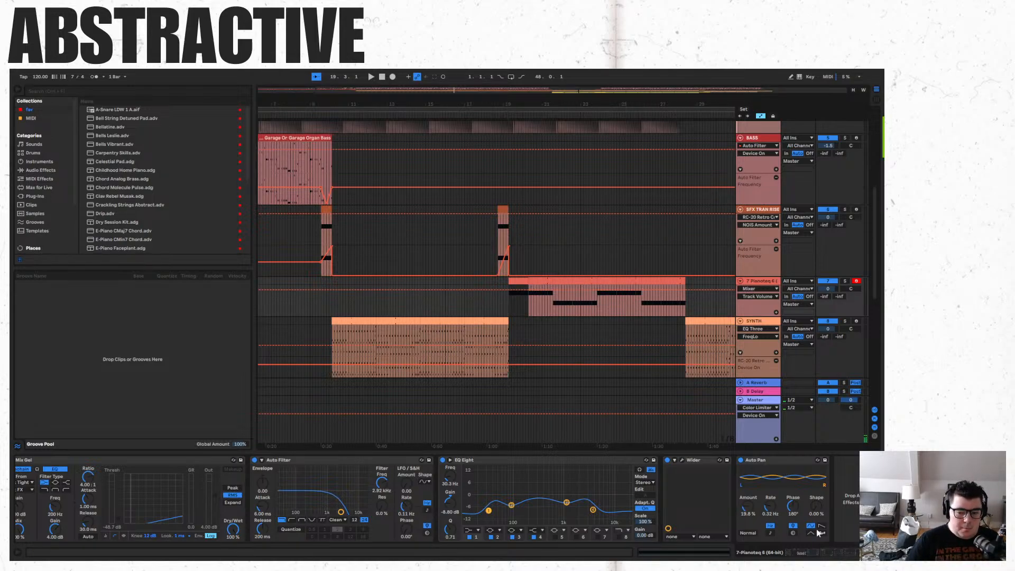
drag(814, 554, 762, 551)
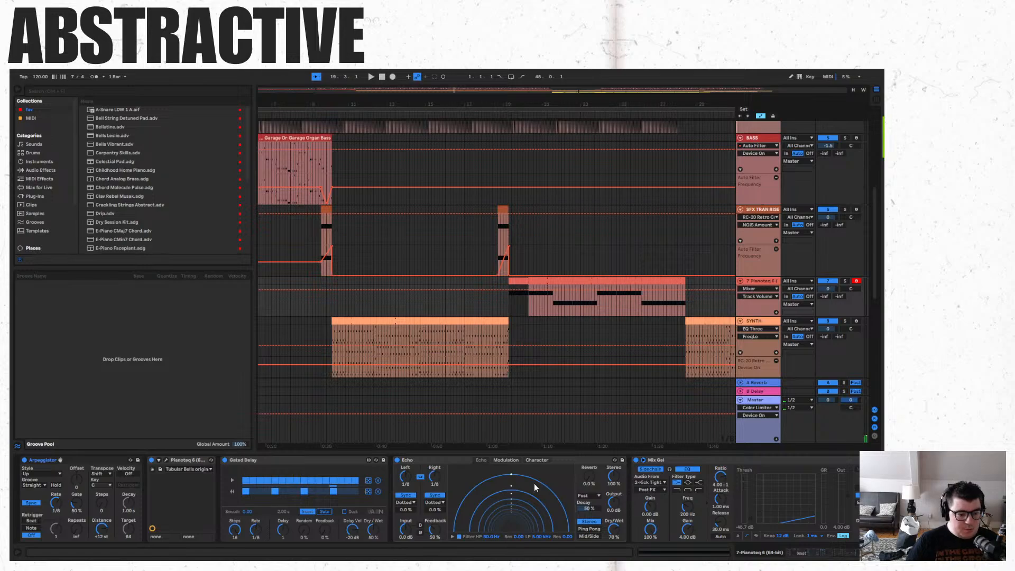
Collapse the devices on the Pianoteq track, leaving only Arpeggiator and Wider unfolded.
double_click(97, 460)
double_click(77, 459)
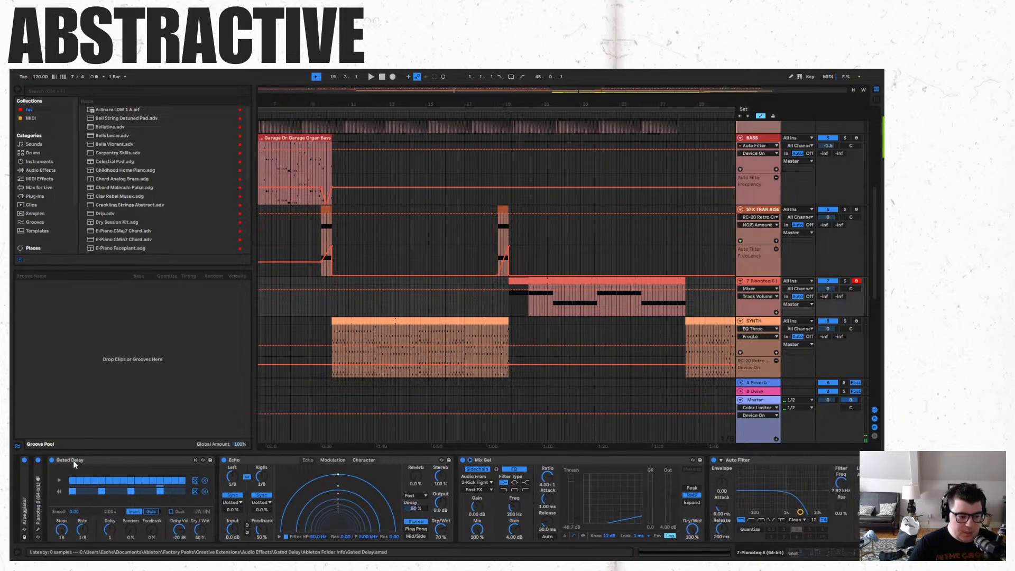
double_click(112, 459)
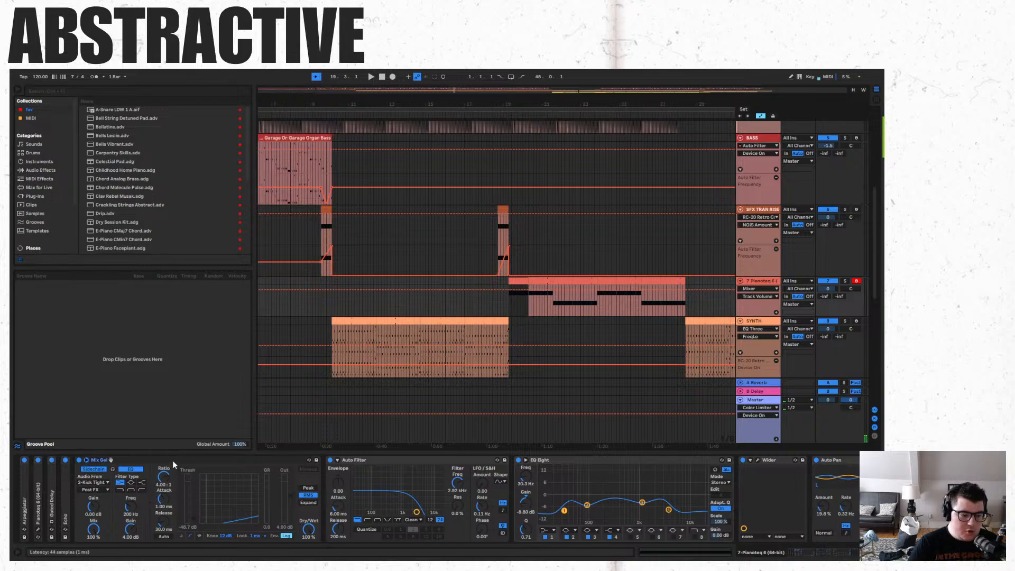
double_click(173, 461)
double_click(182, 459)
double_click(218, 459)
double_click(229, 460)
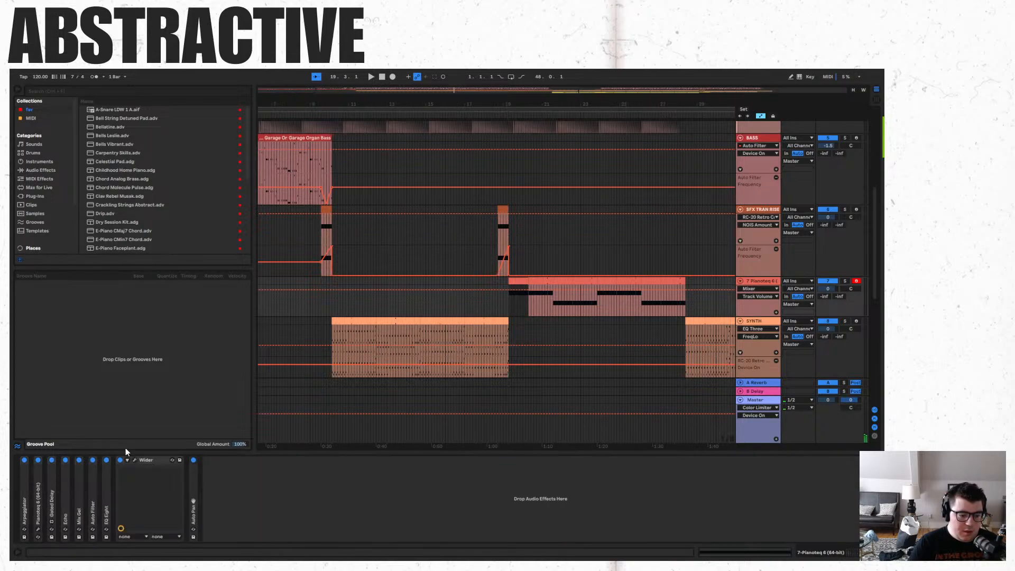
double_click(23, 481)
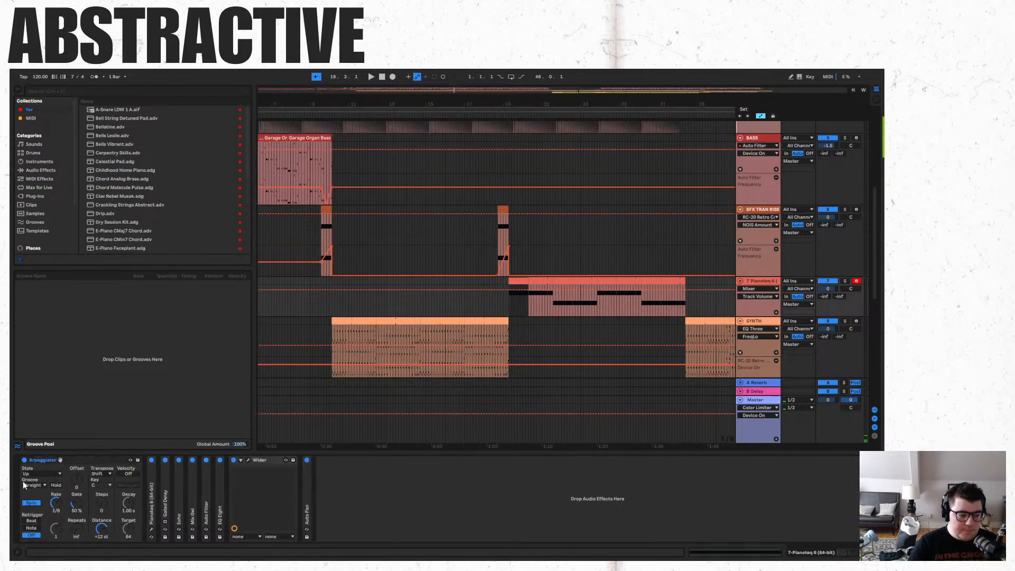
Switch off Pianoteq 6, Gated Delay, Echo, Mix Gel, Auto Filter, EQ Eight, Wider and Auto Pan on the Pianoteq track.
click(151, 460)
click(167, 460)
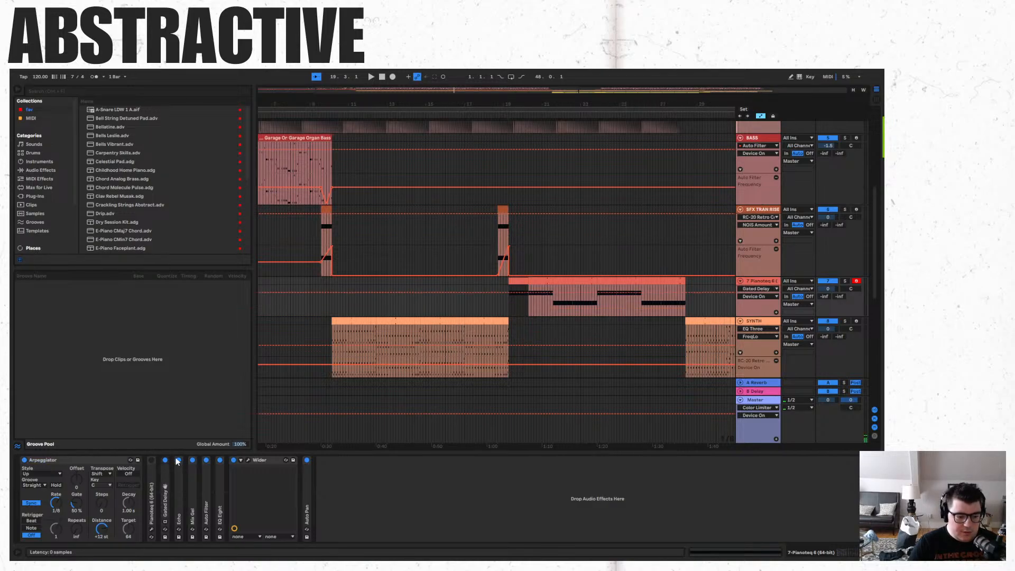
click(165, 461)
click(165, 460)
click(179, 460)
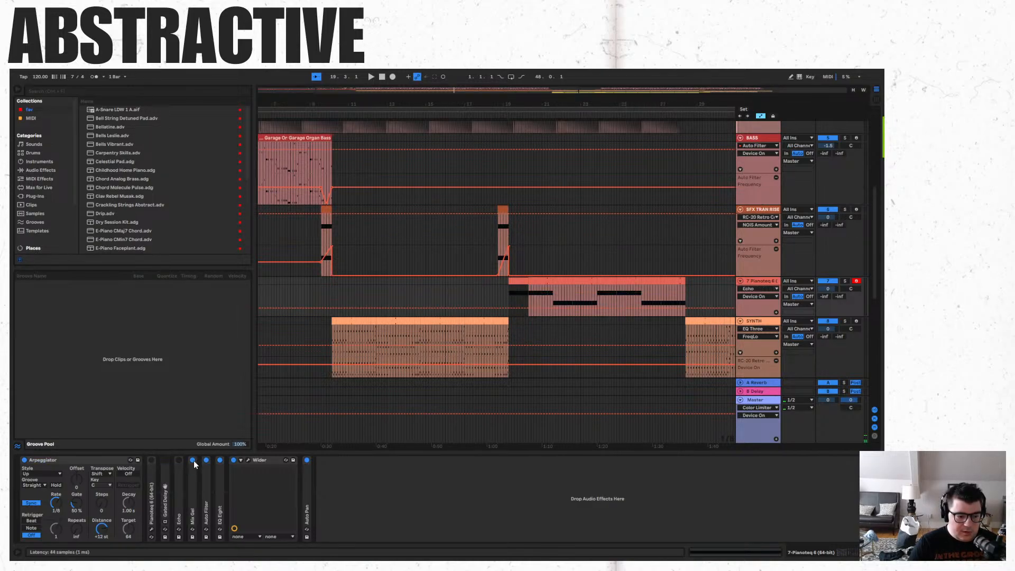
click(193, 460)
click(206, 460)
click(220, 460)
click(233, 460)
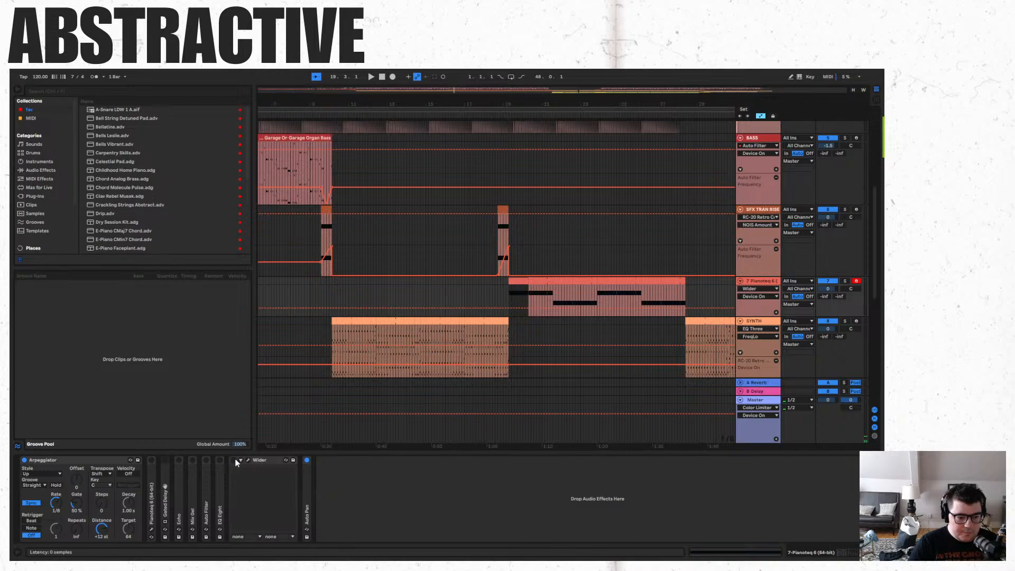
click(307, 460)
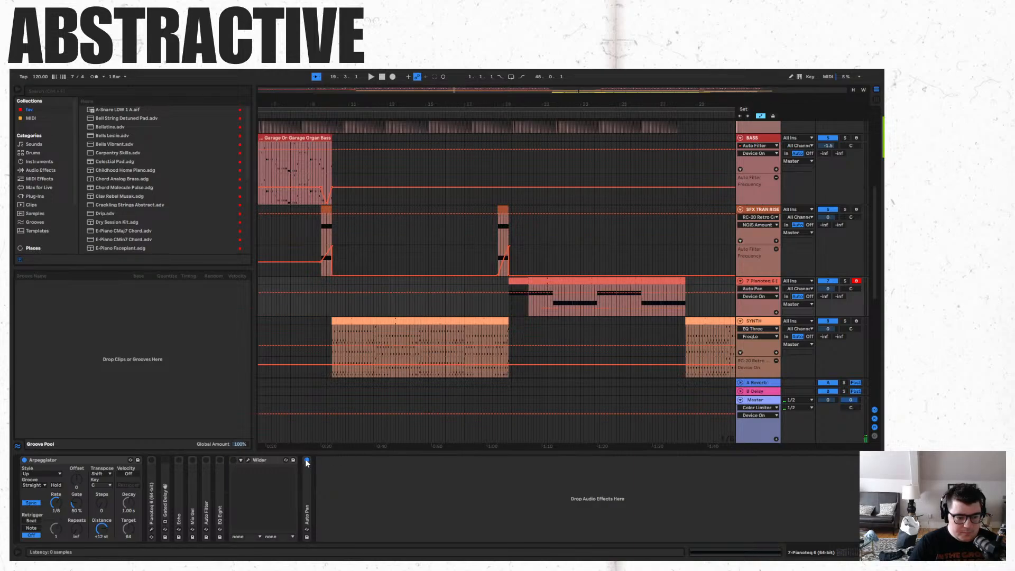
Collapse Wider, switch off Arpeggiator and play the song from the first Pianoteq clip at 19.3.1.
double_click(268, 460)
click(68, 460)
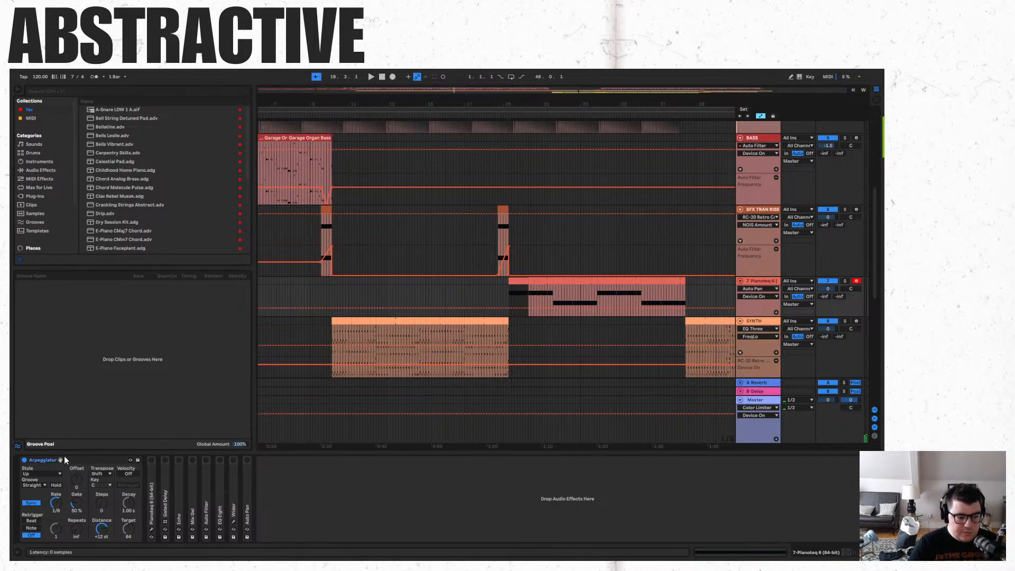
click(26, 460)
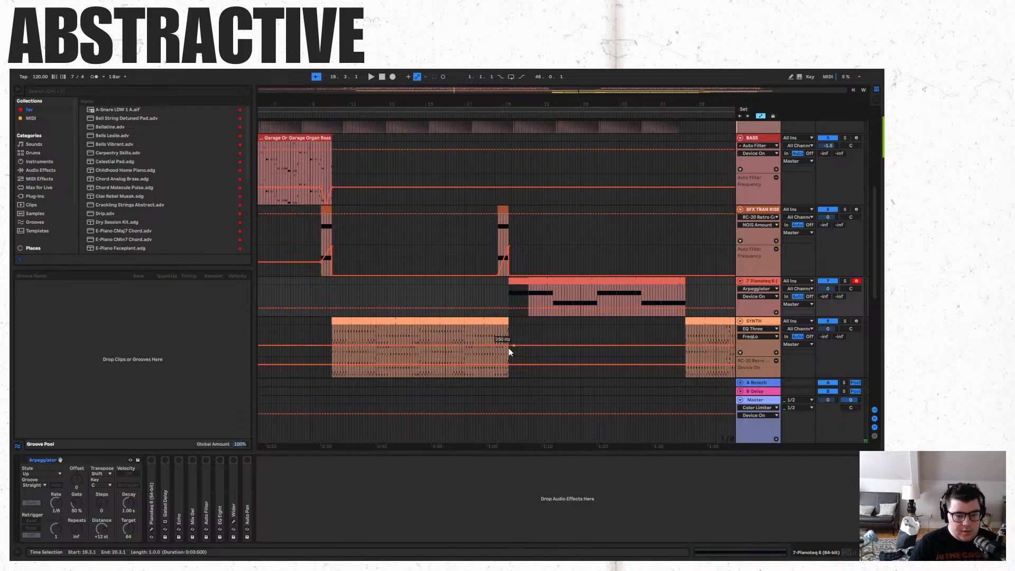
key(space)
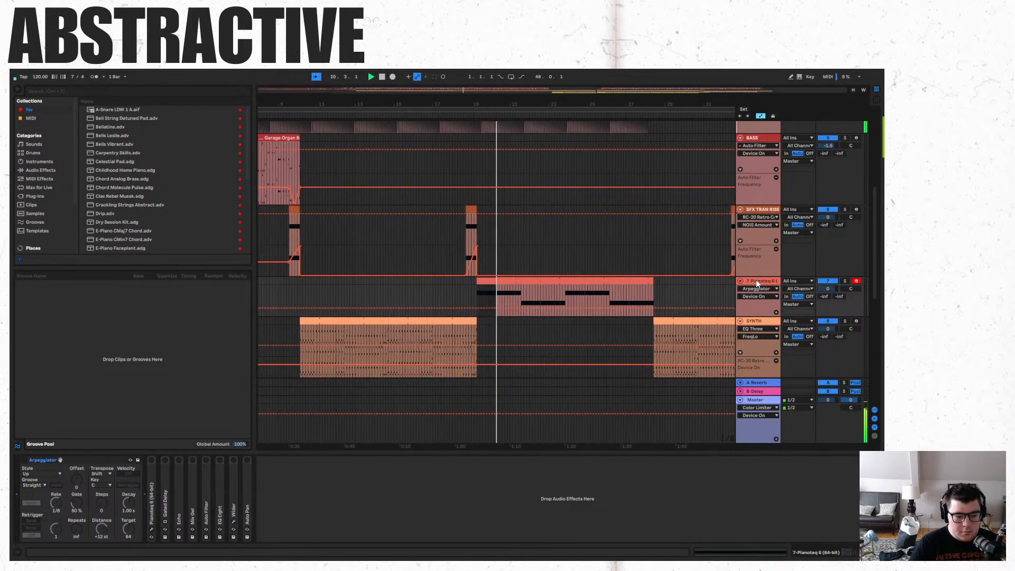
key(space)
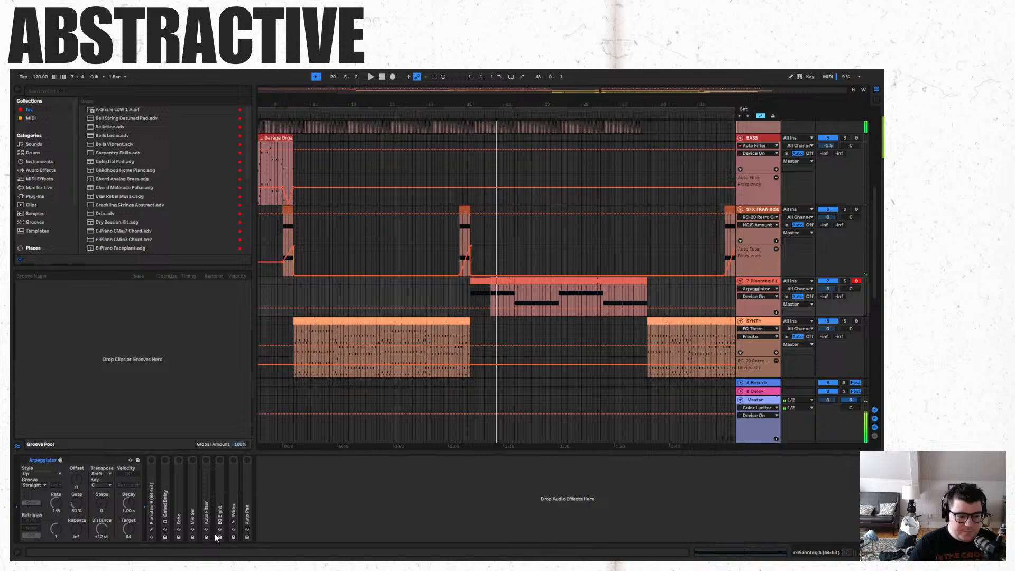
Unfold and switch on the Pianoteq 6 instrument, then listen to its clip with the track soloed.
double_click(152, 474)
click(180, 464)
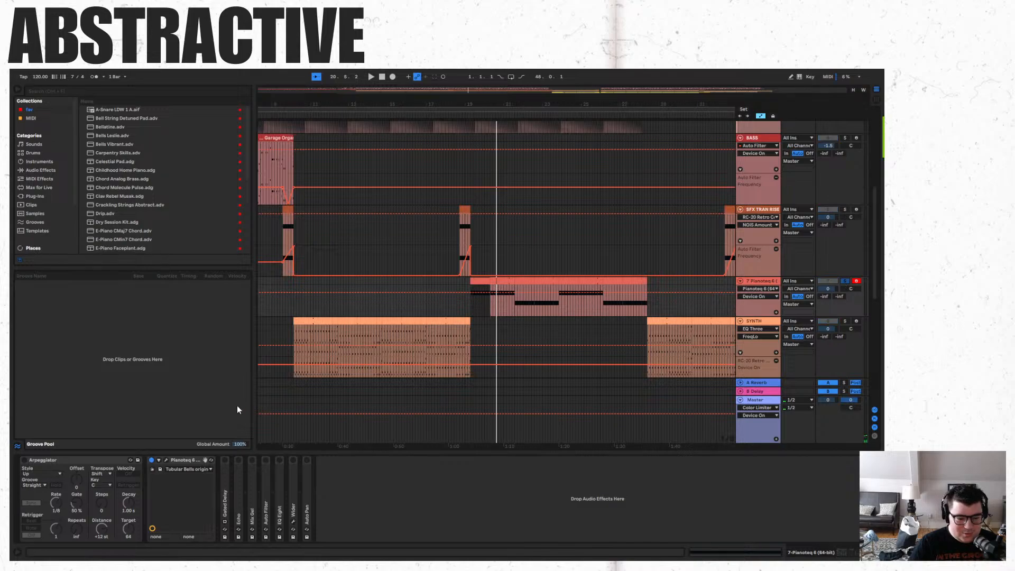
key(space)
Inspect the Tubular Bells original preset in the Pianoteq plug-in window and close it.
click(166, 460)
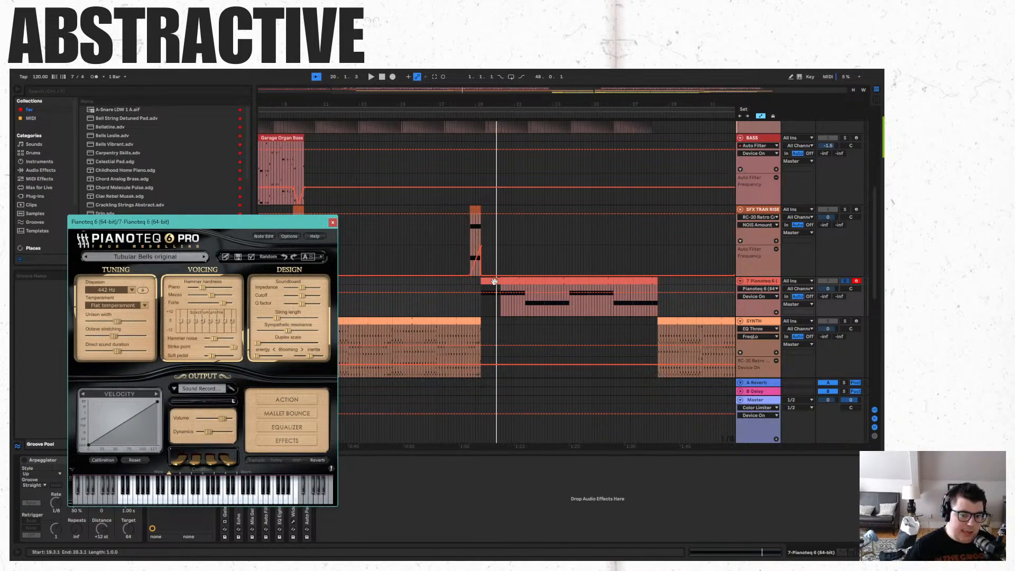
scroll(499, 237, up, 3)
scroll(499, 237, down, 3)
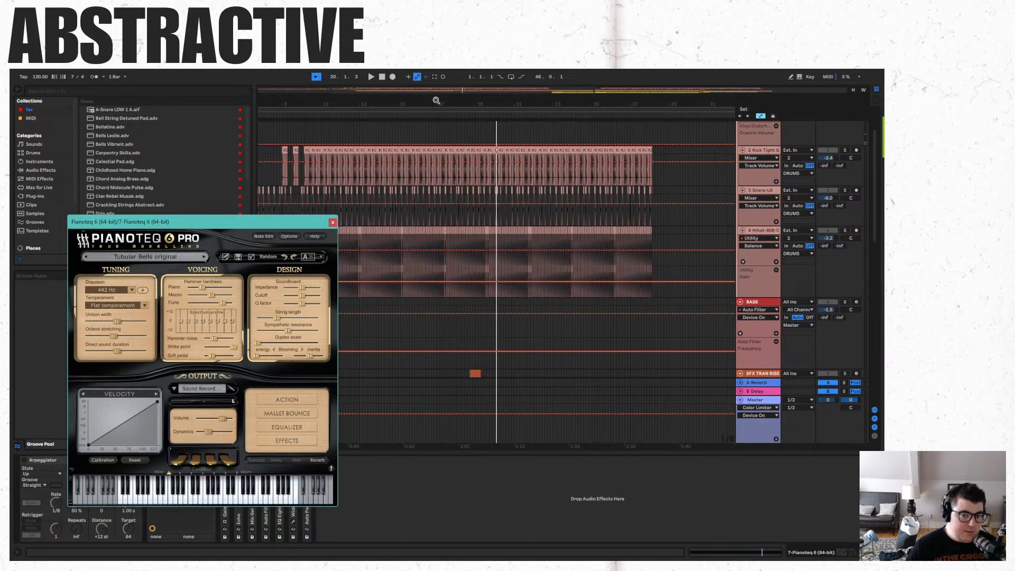
click(332, 224)
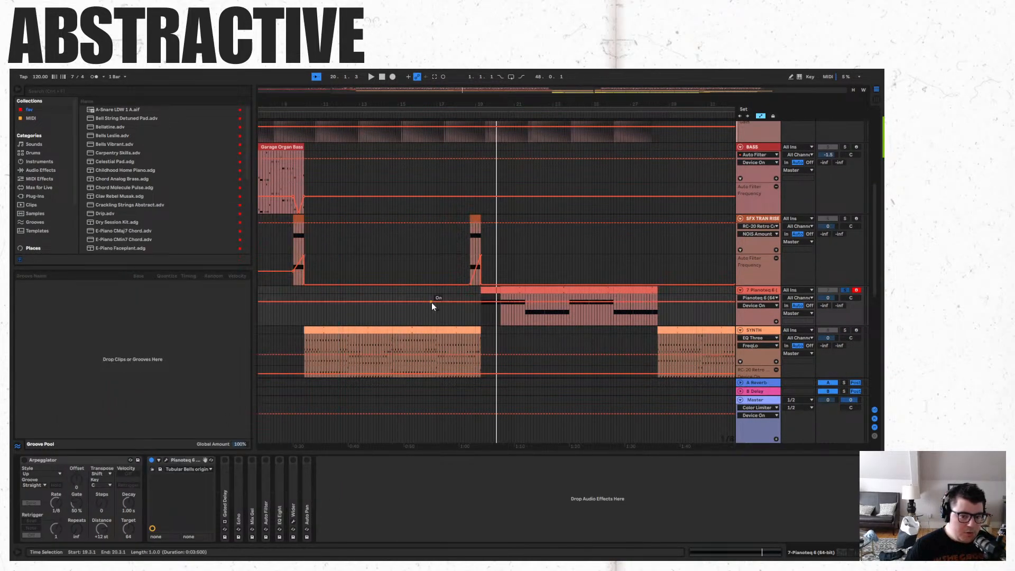
Switch on Arpeggiator and listen to its effect on the Pianoteq clip.
click(24, 460)
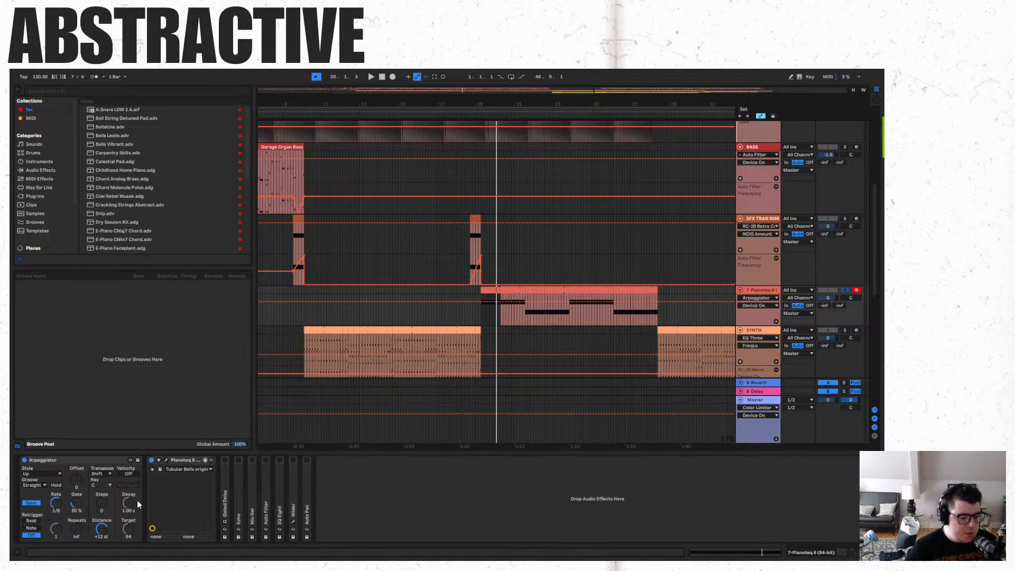
key(space)
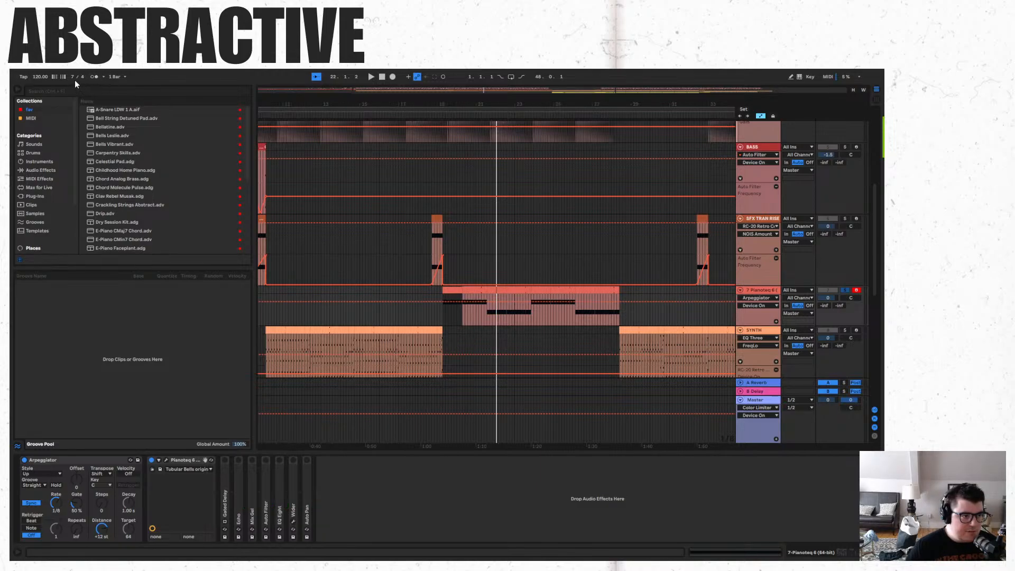
scroll(564, 364, up, 5)
scroll(538, 370, down, 4)
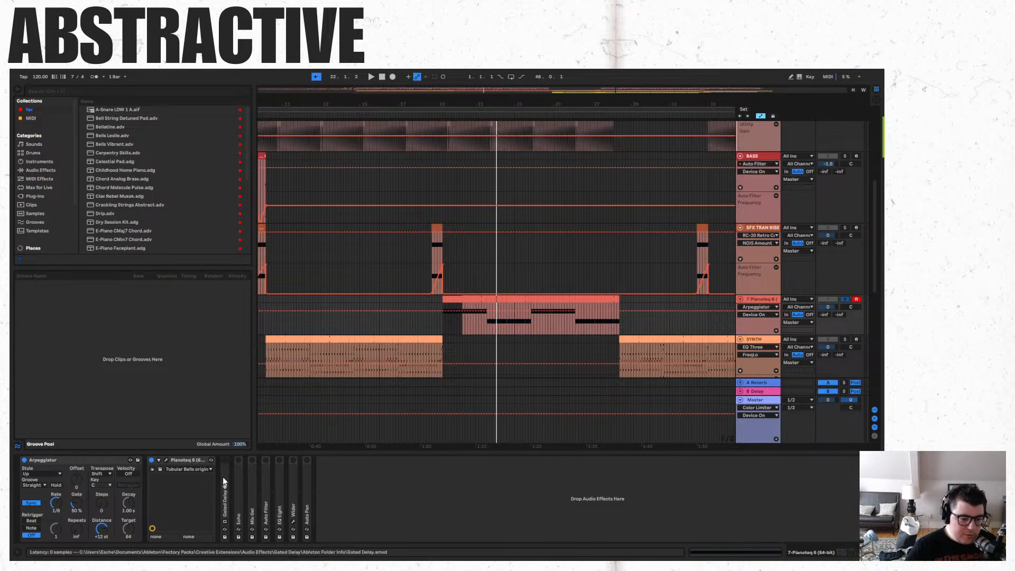
Unfold and switch on Gated Delay on the Pianoteq track and listen to its effect.
double_click(223, 477)
click(224, 460)
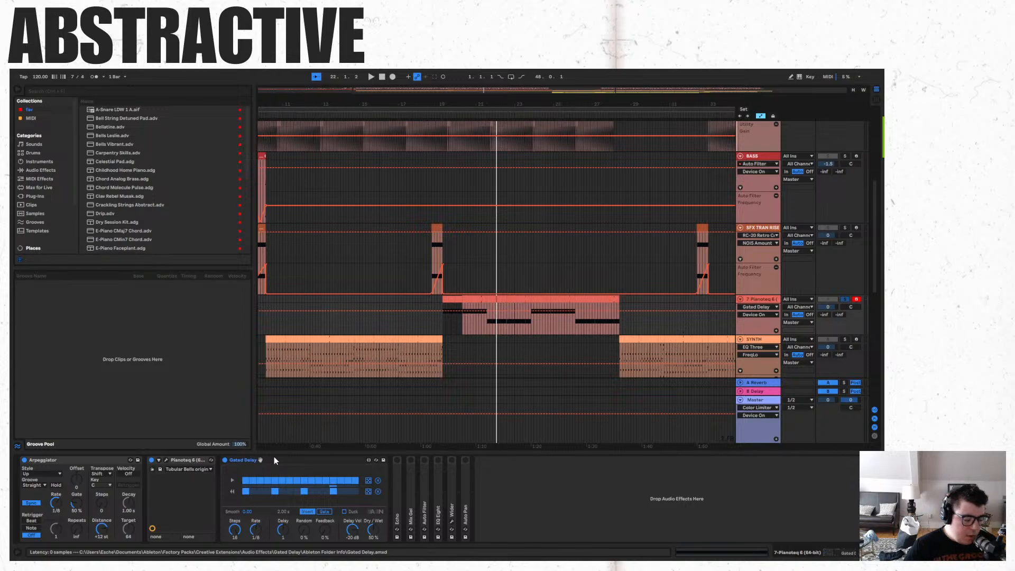
key(space)
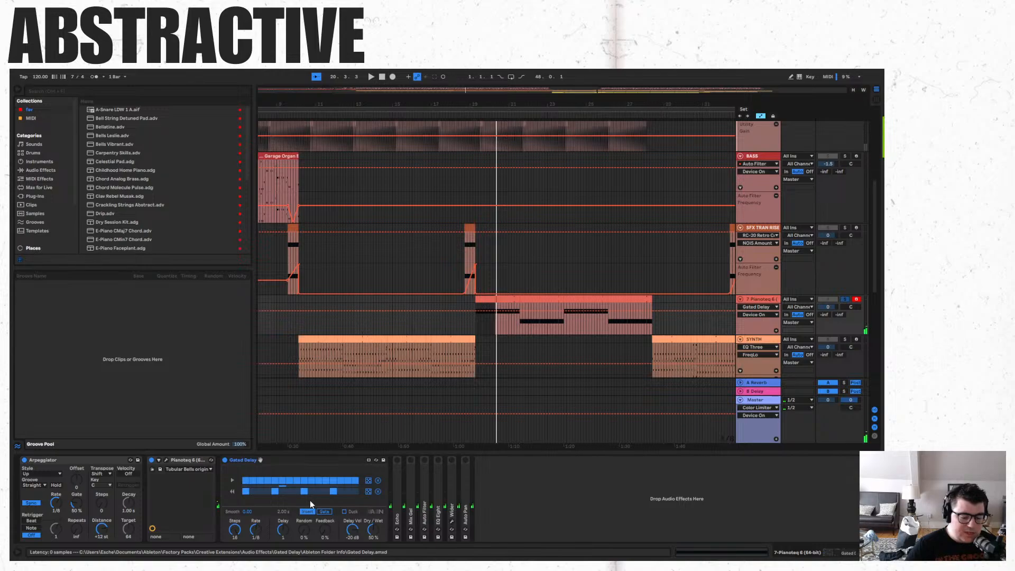
Unfold and switch on Echo on the Pianoteq track and play the clip from 19.3.1.
double_click(402, 487)
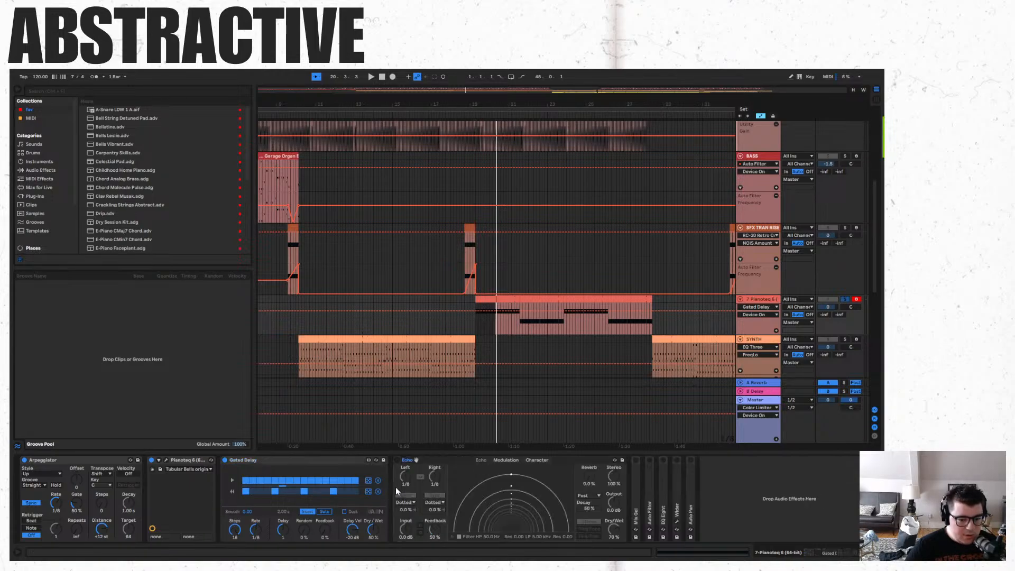
click(397, 459)
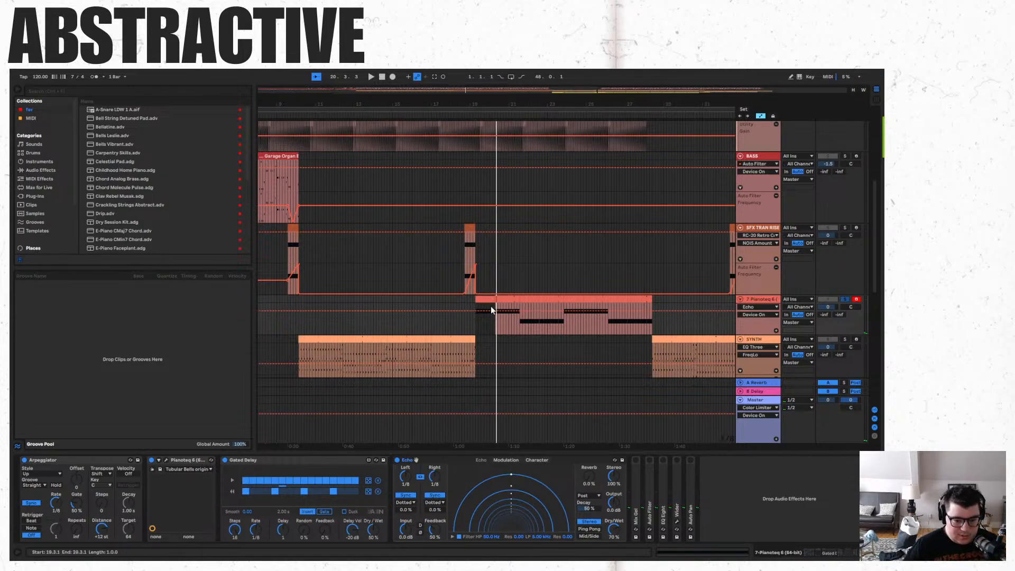
key(space)
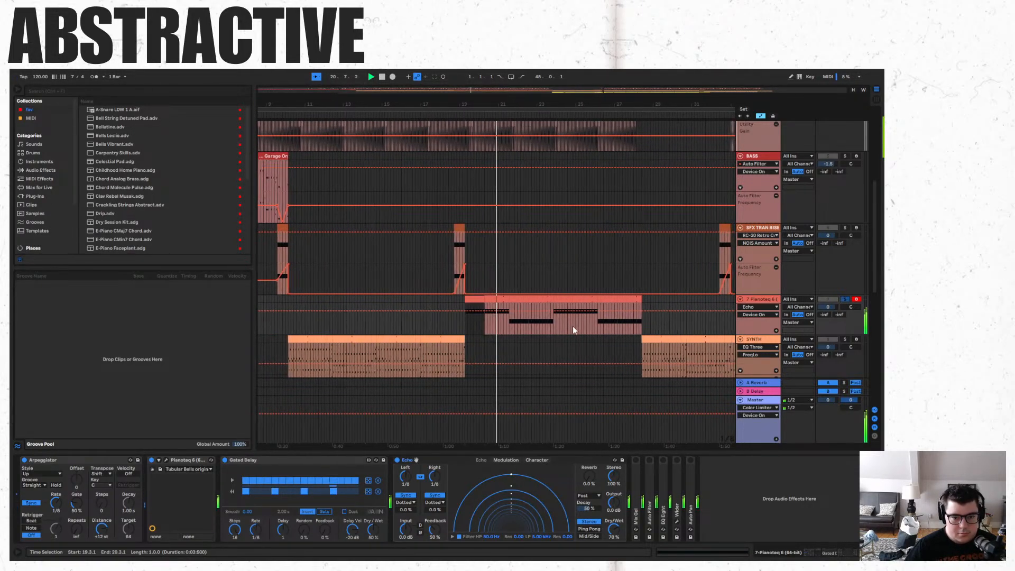
Unfold and switch on the Mix Gel compressor on the Pianoteq track.
double_click(636, 489)
drag(836, 553, 862, 553)
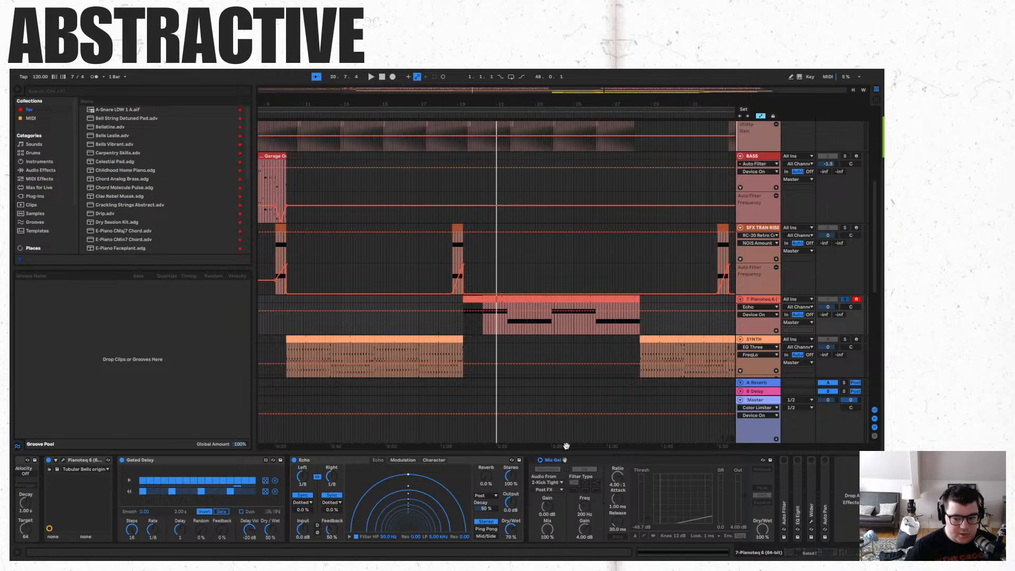
click(536, 464)
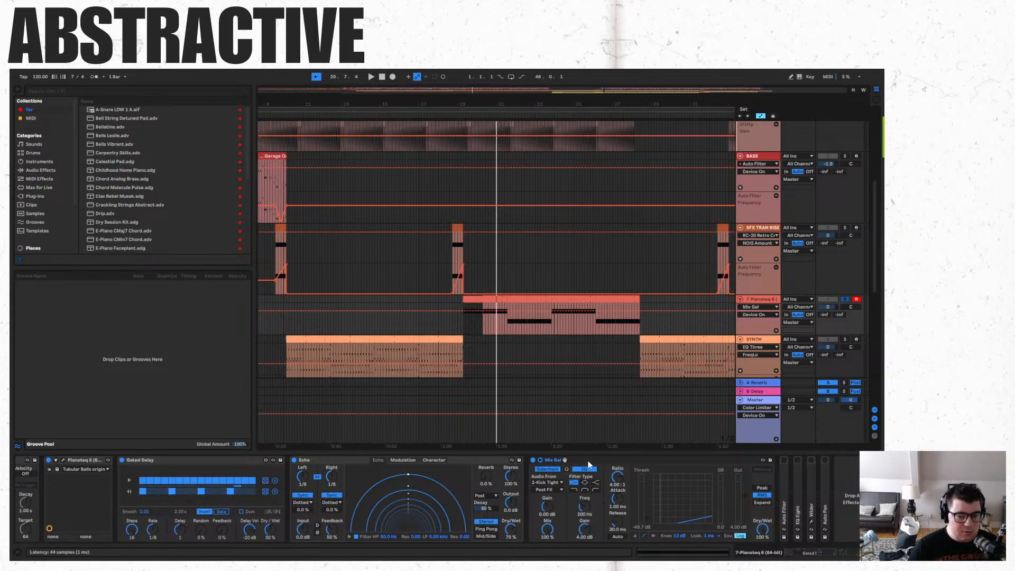
Solo the 2 Kick Tight track alongside Pianoteq and listen to Mix Gel's sidechain compression on the Pianoteq clip.
scroll(532, 259, up, 4)
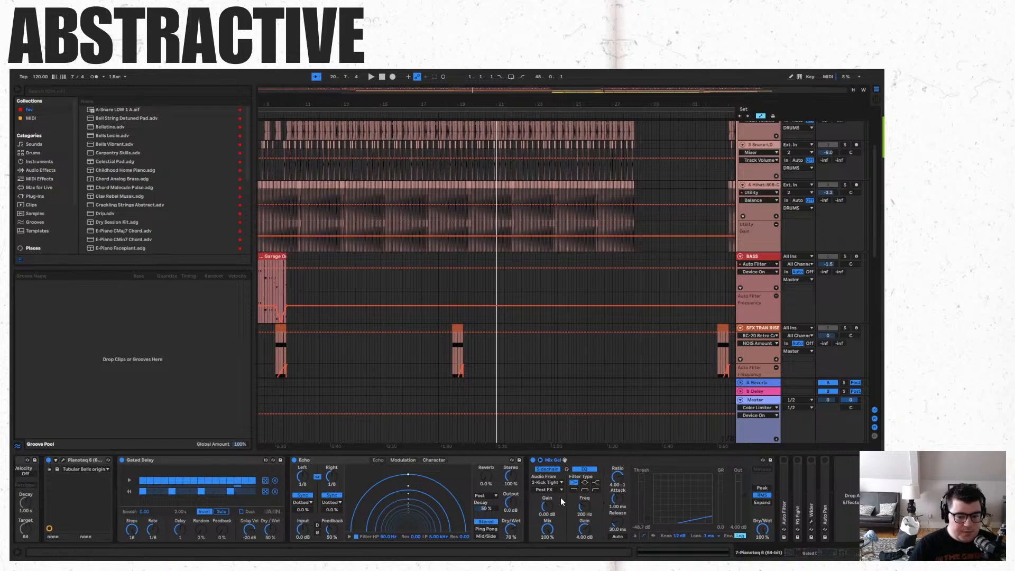
scroll(798, 226, up, 4)
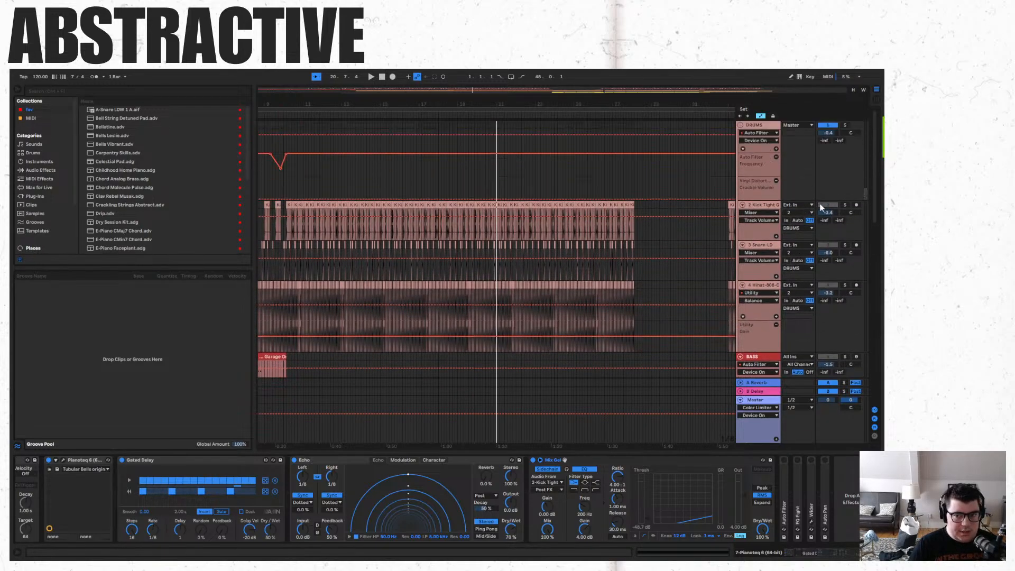
ctrl+click(846, 206)
scroll(646, 289, down, 9)
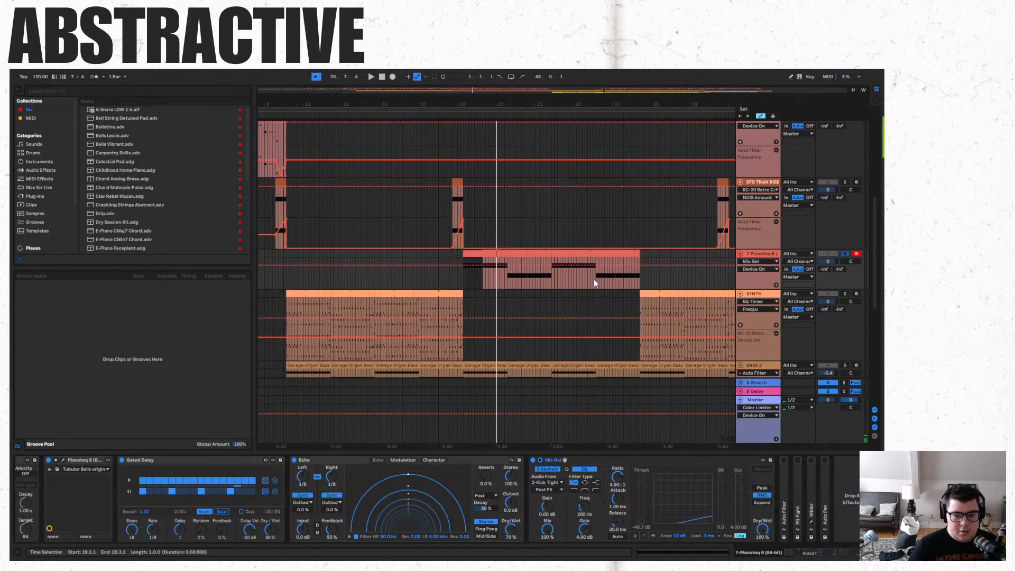
key(space)
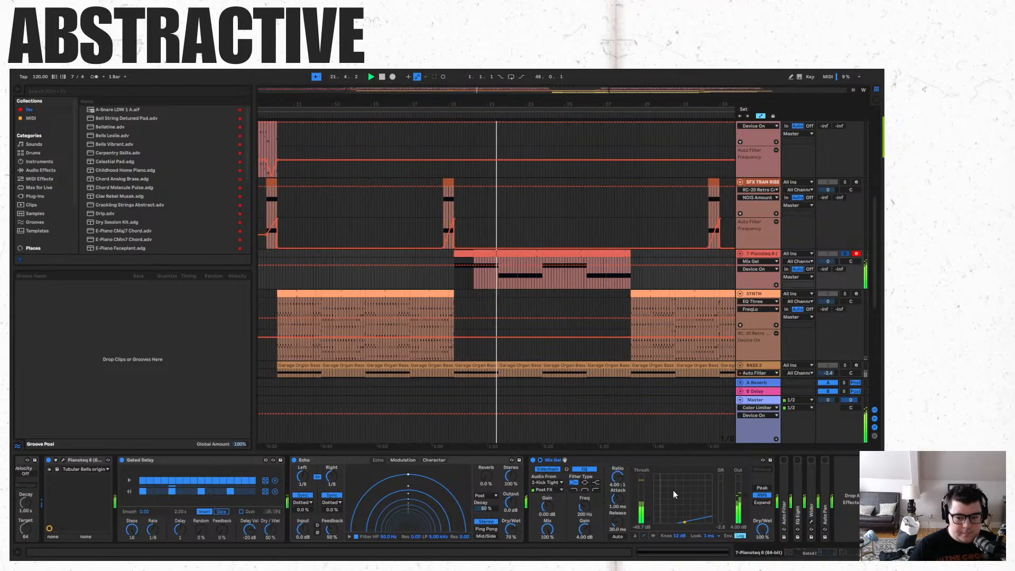
key(space)
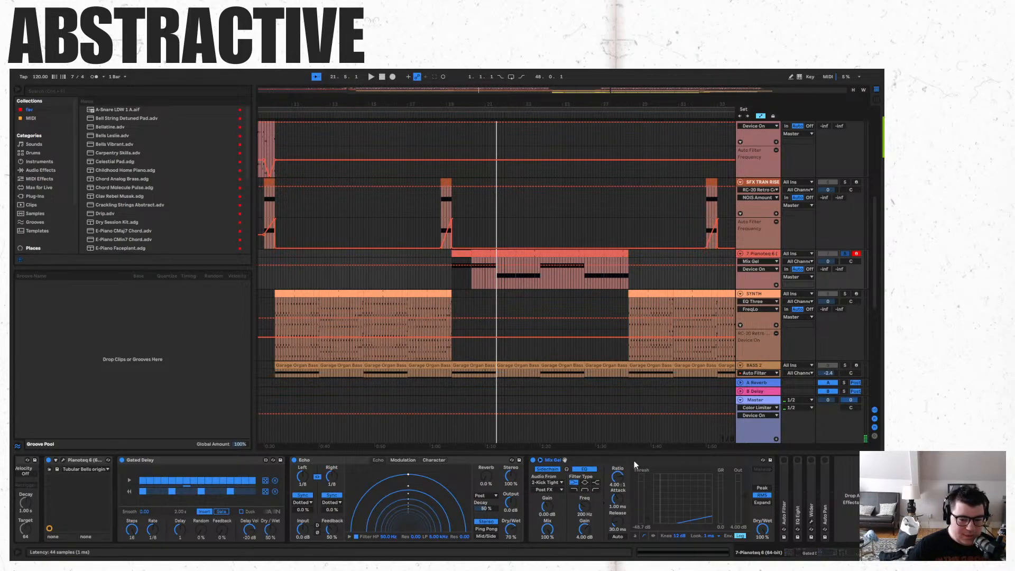
key(space)
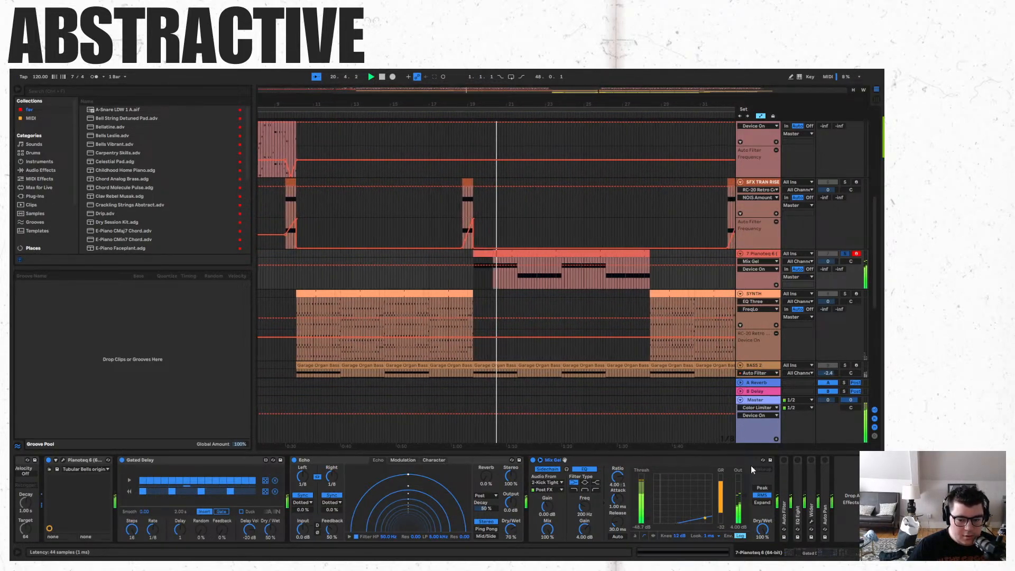
Unfold and switch on Auto Filter on the Pianoteq track and listen to the filtered clip.
double_click(782, 473)
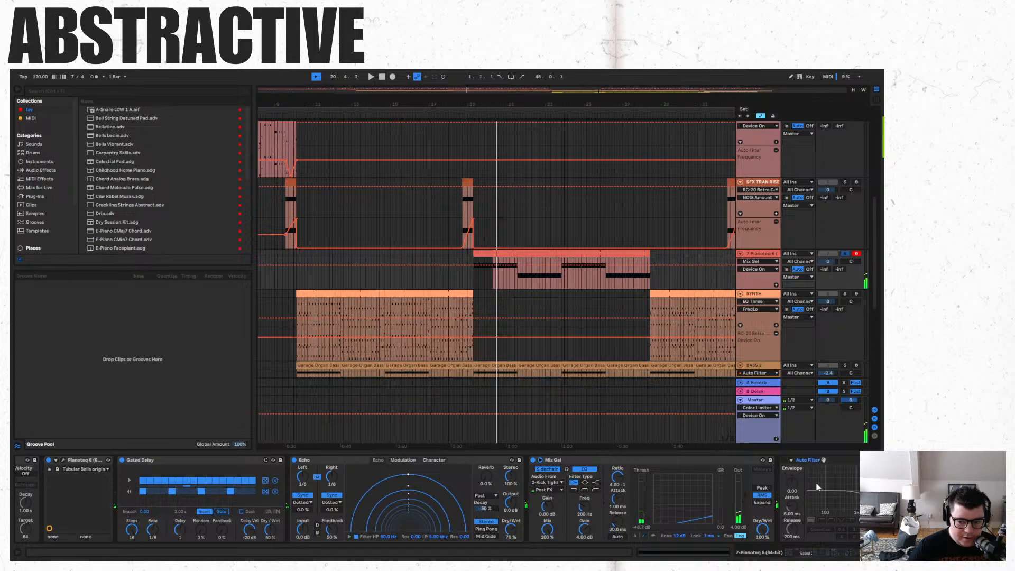
scroll(843, 548, right, 5)
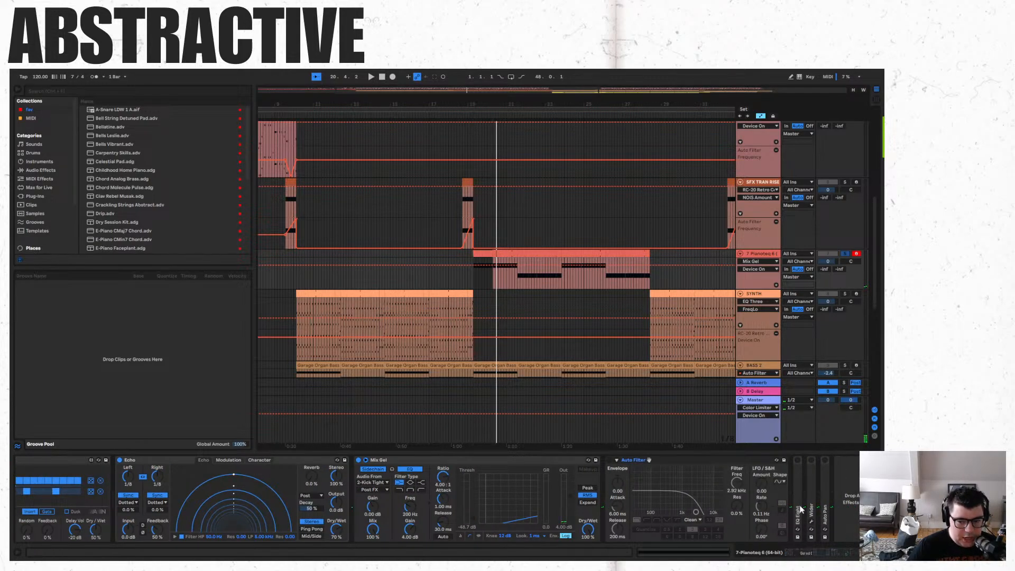
click(610, 460)
key(space)
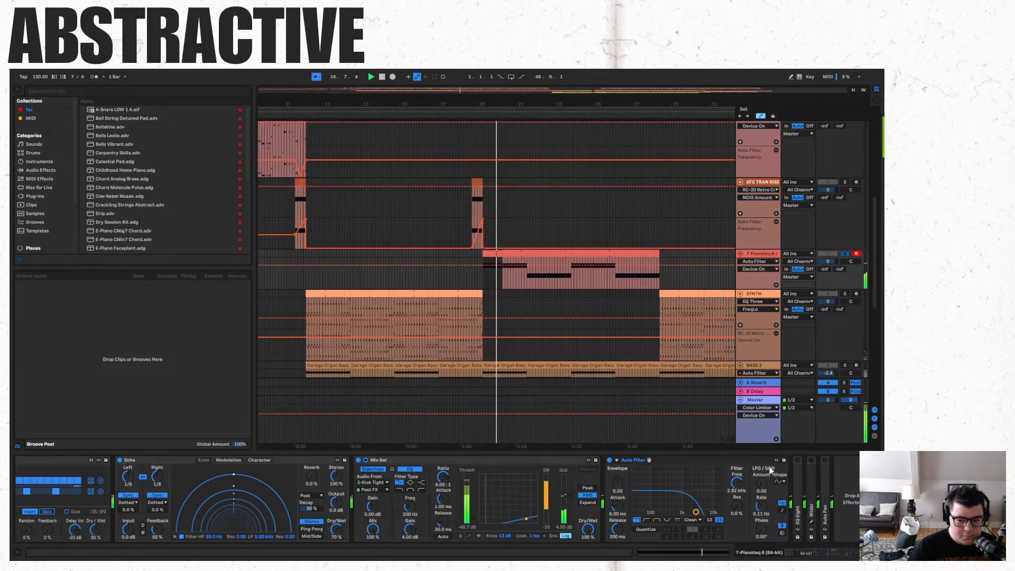
Unfold and switch on EQ Eight on the Pianoteq track and listen to the equalized clip.
double_click(798, 484)
click(813, 555)
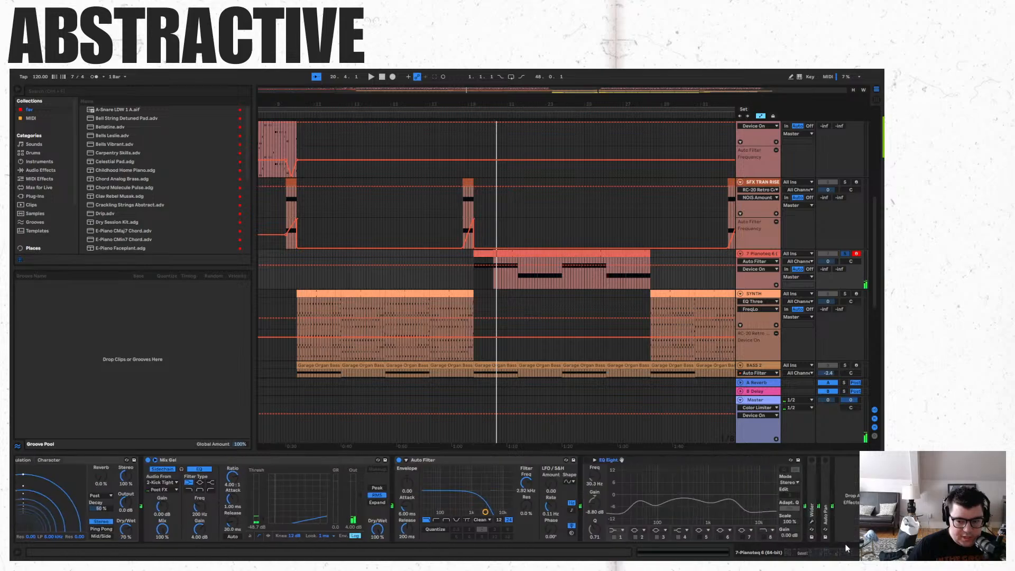
click(587, 460)
key(space)
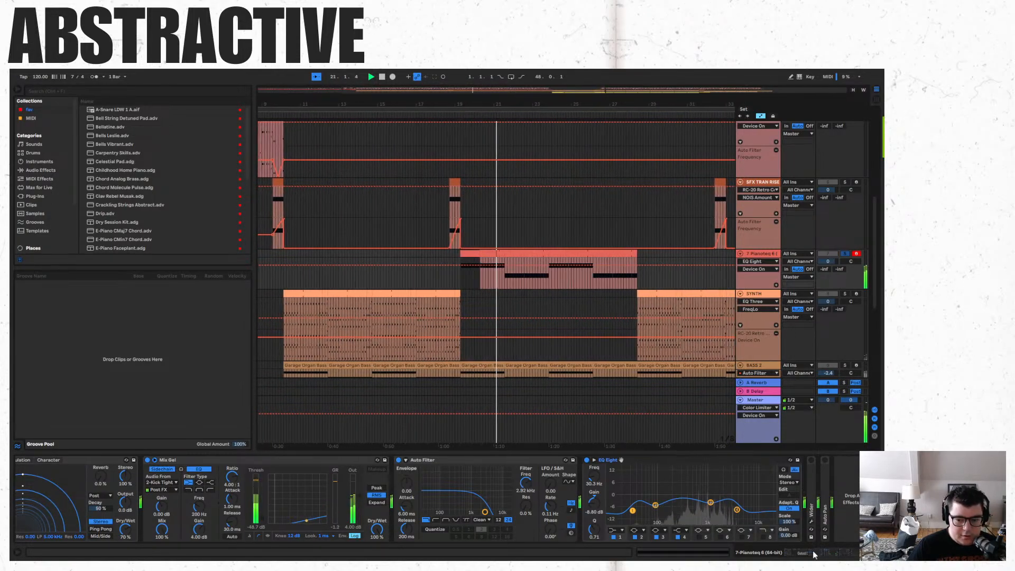
scroll(814, 529, up, 10)
scroll(621, 460, down, 8)
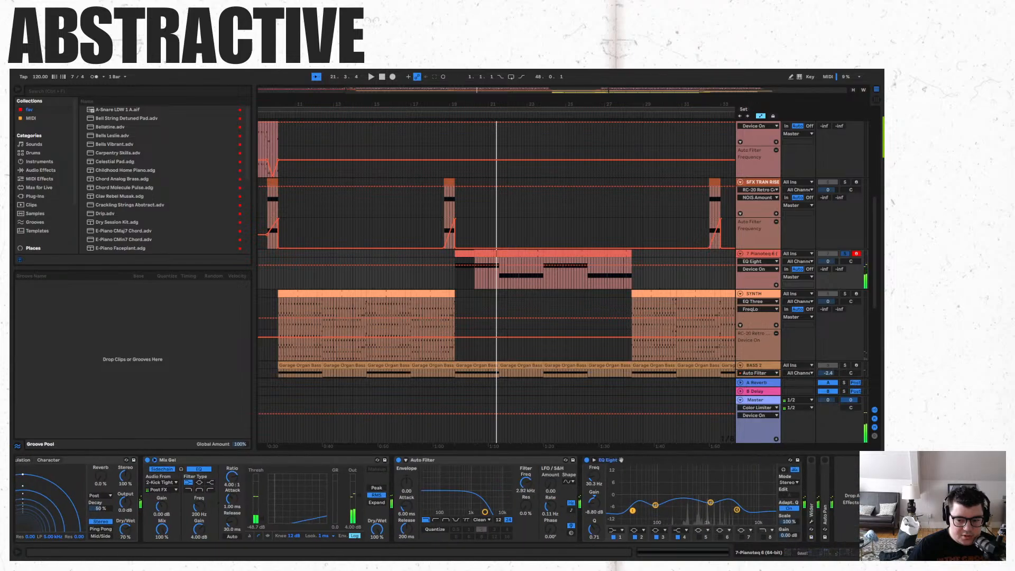
Unfold and switch on Wider on the Pianoteq track, open its plug-in window and listen to the widened clip.
double_click(813, 496)
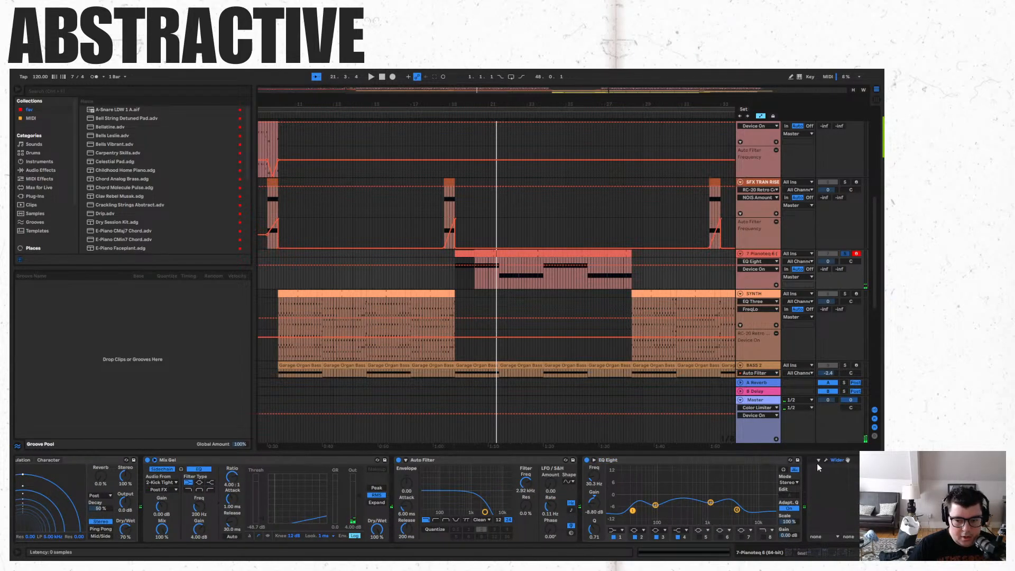
key(space)
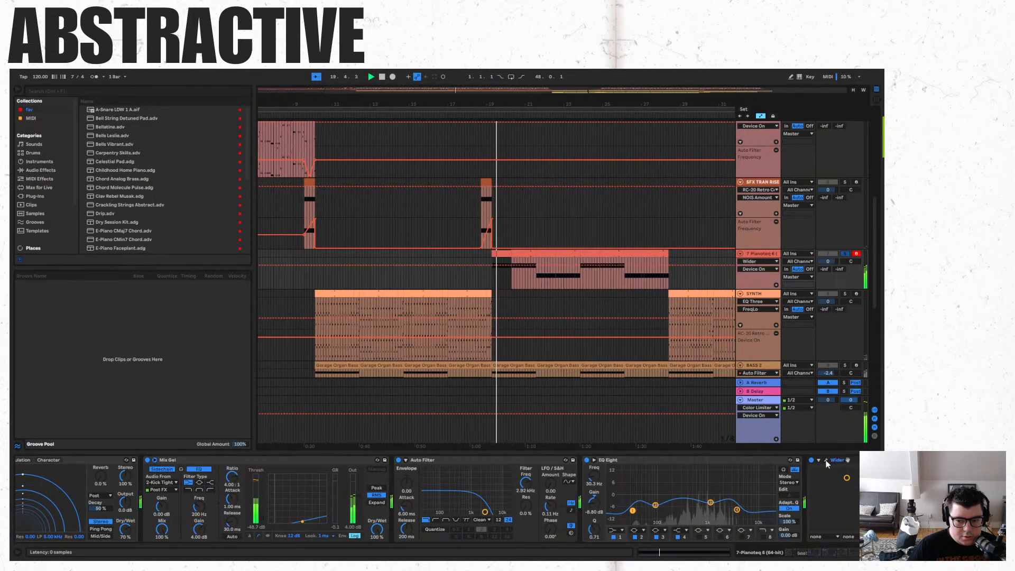
click(827, 460)
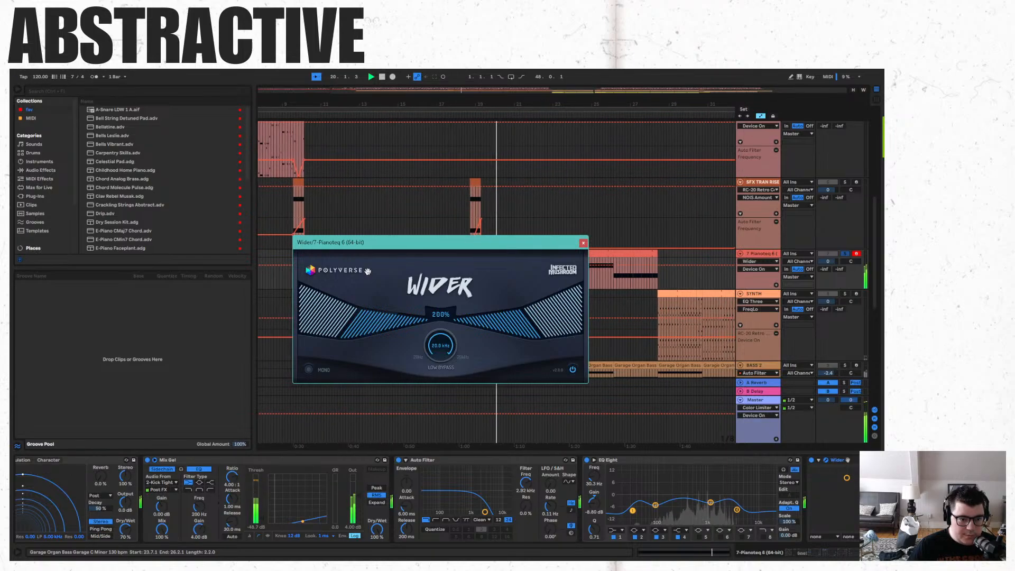
key(space)
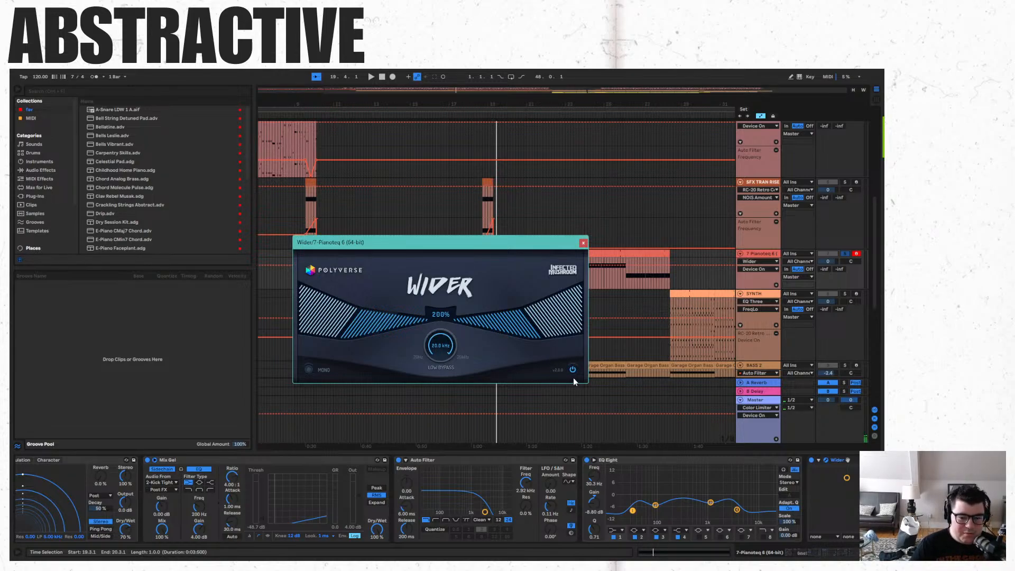
Close the Wider window, and unfold and switch on Auto Pan on the Pianoteq track to listen to the panned clip.
click(827, 548)
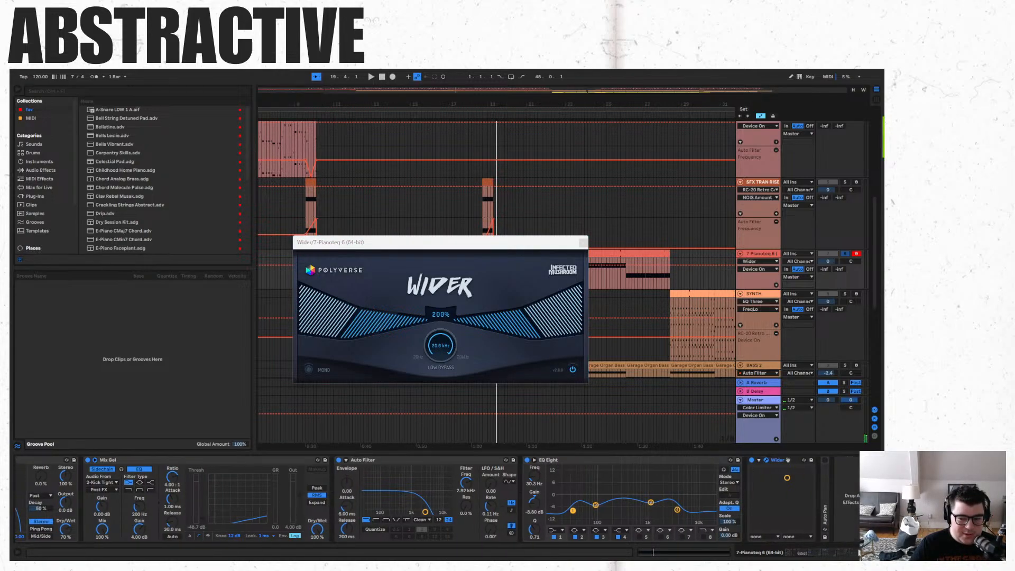
double_click(823, 491)
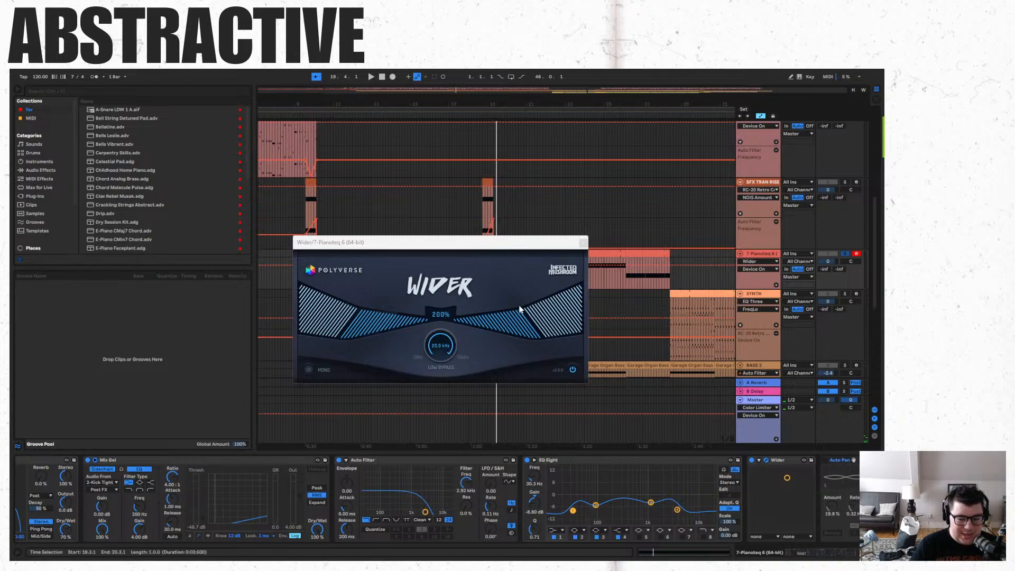
click(583, 242)
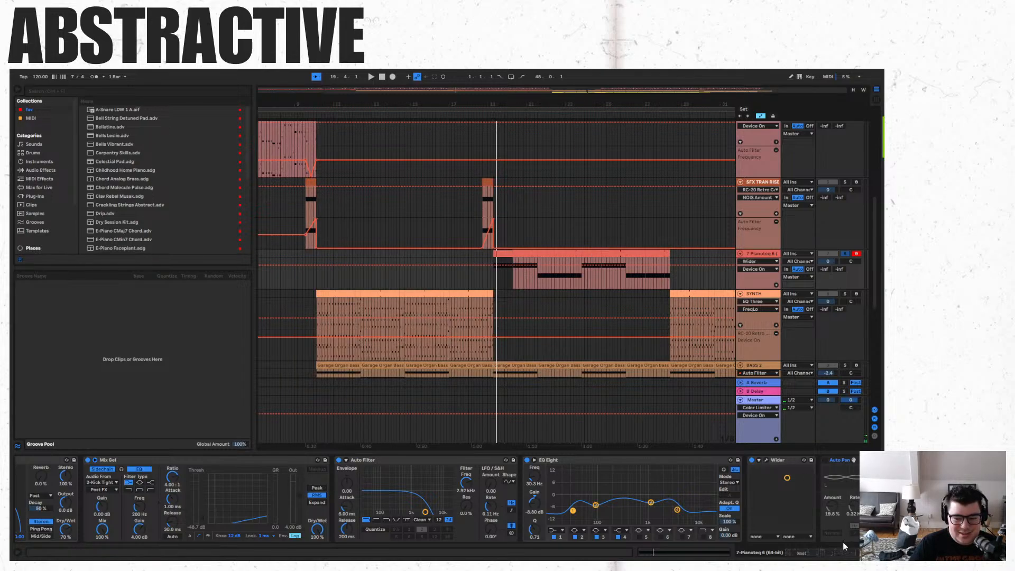
scroll(845, 550, right, 3)
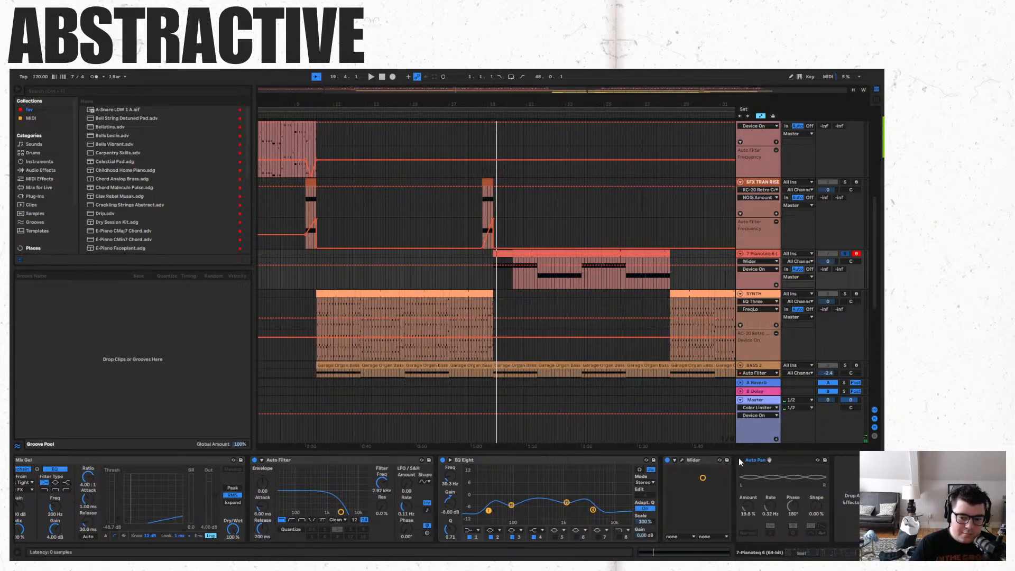
click(766, 460)
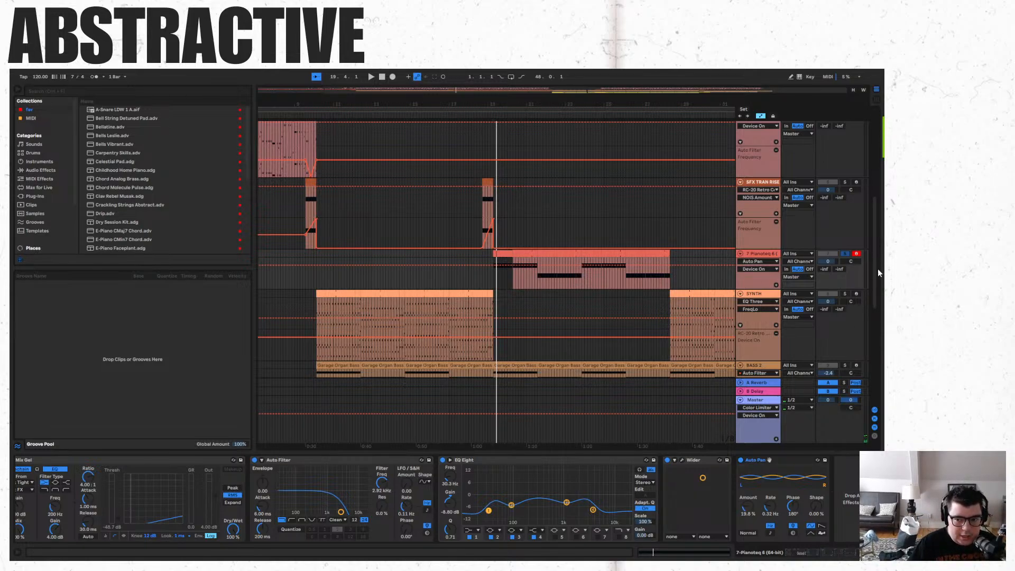
key(space)
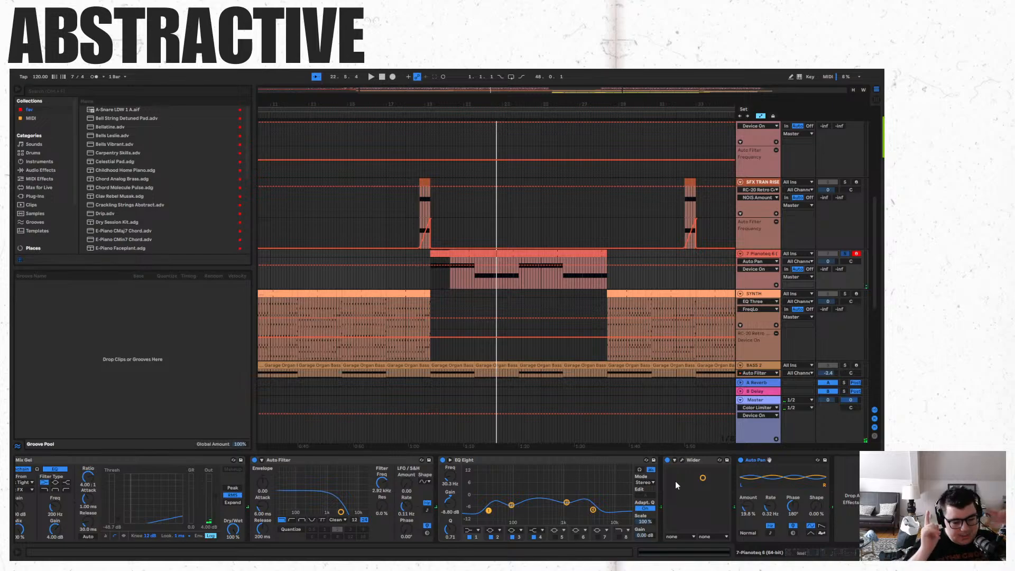
Unsolo the 7 Pianoteq track and play the full mix from the start of its clip.
scroll(723, 176, down, 3)
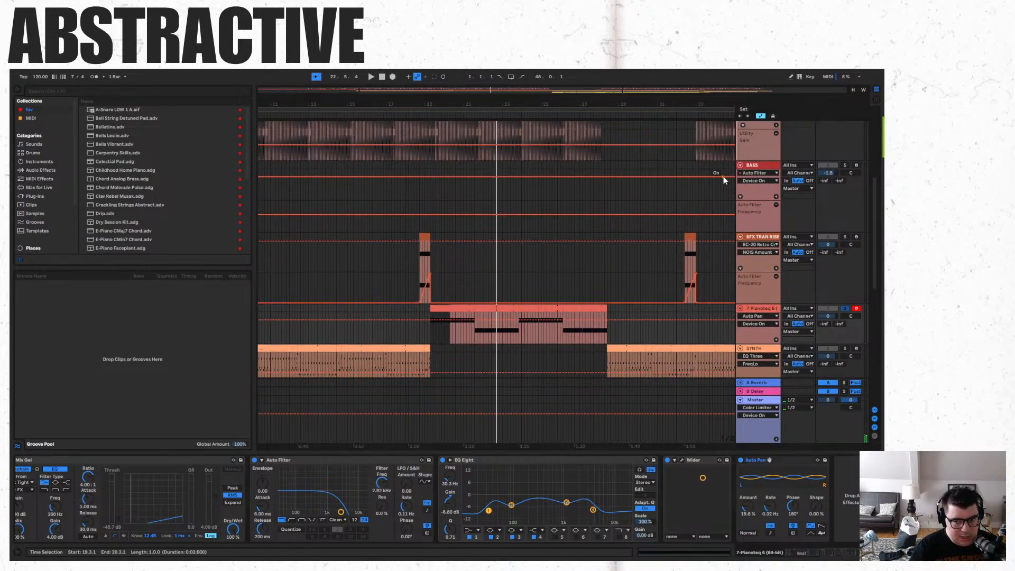
scroll(759, 197, down, 5)
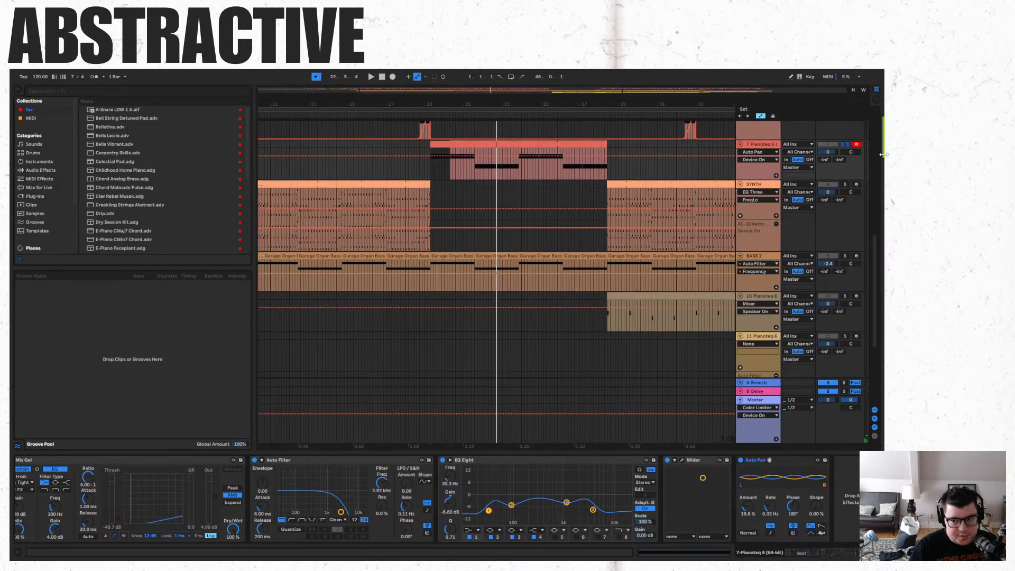
click(847, 146)
click(411, 164)
key(space)
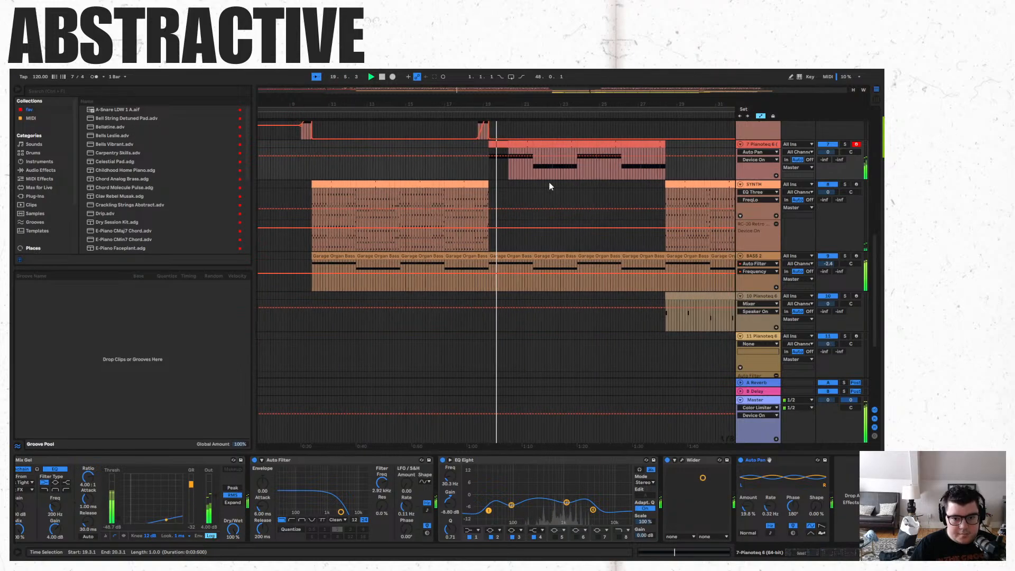
scroll(548, 234, up, 5)
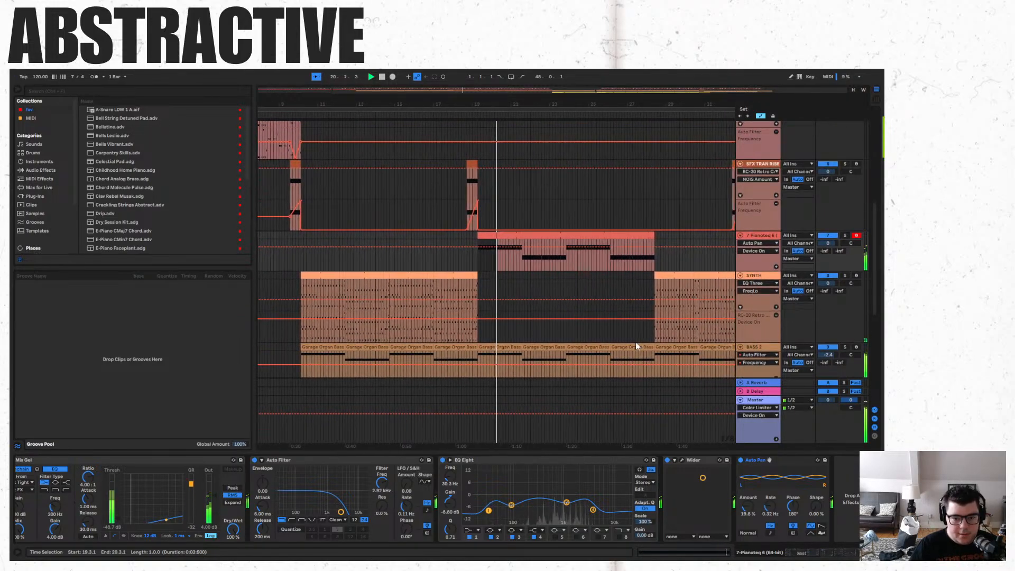
Examine the BASS 2 and 7 Pianoteq clips and their devices while the full mix plays.
click(511, 347)
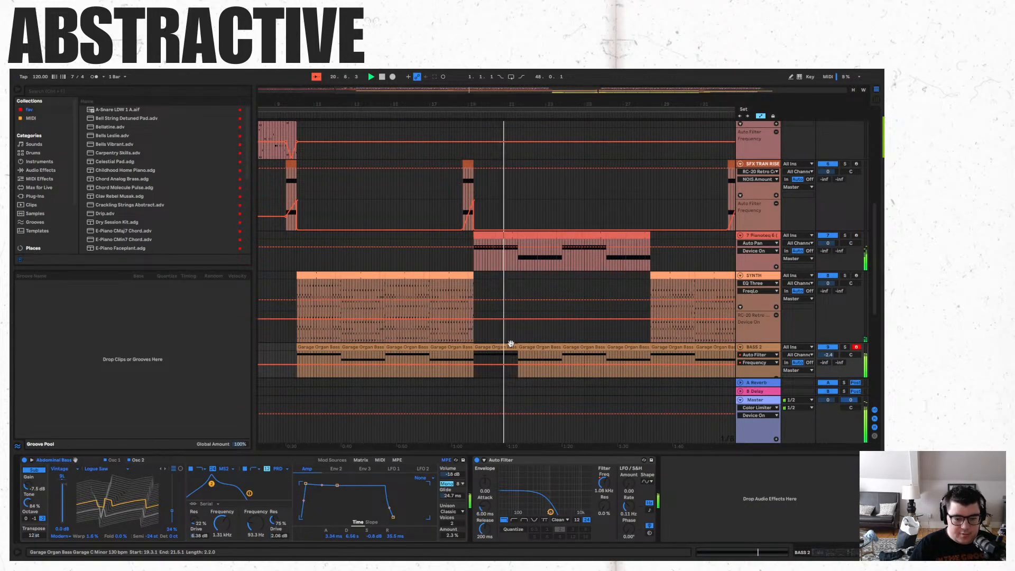
scroll(559, 324, up, 1)
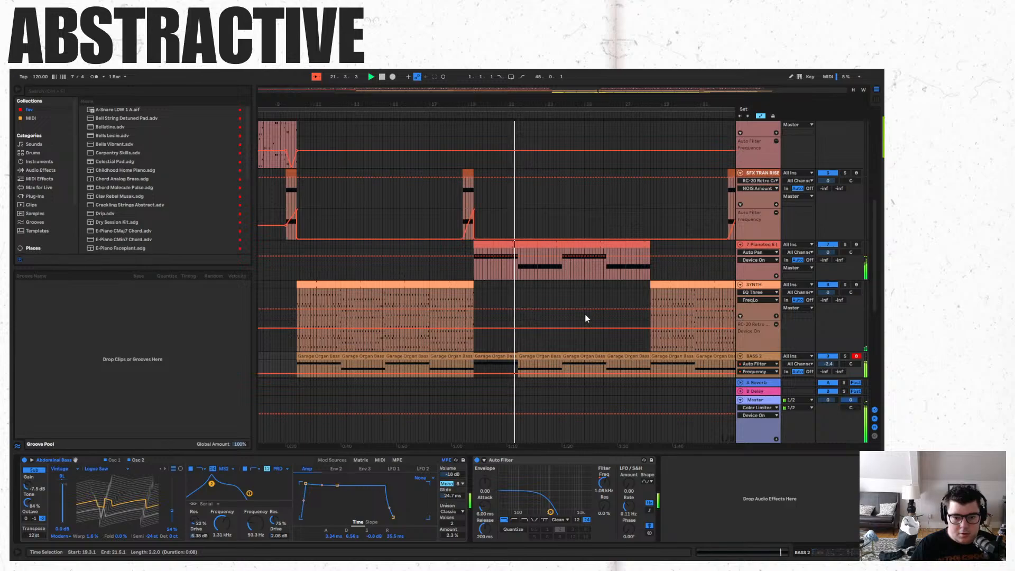
scroll(588, 309, up, 1)
scroll(589, 312, down, 2)
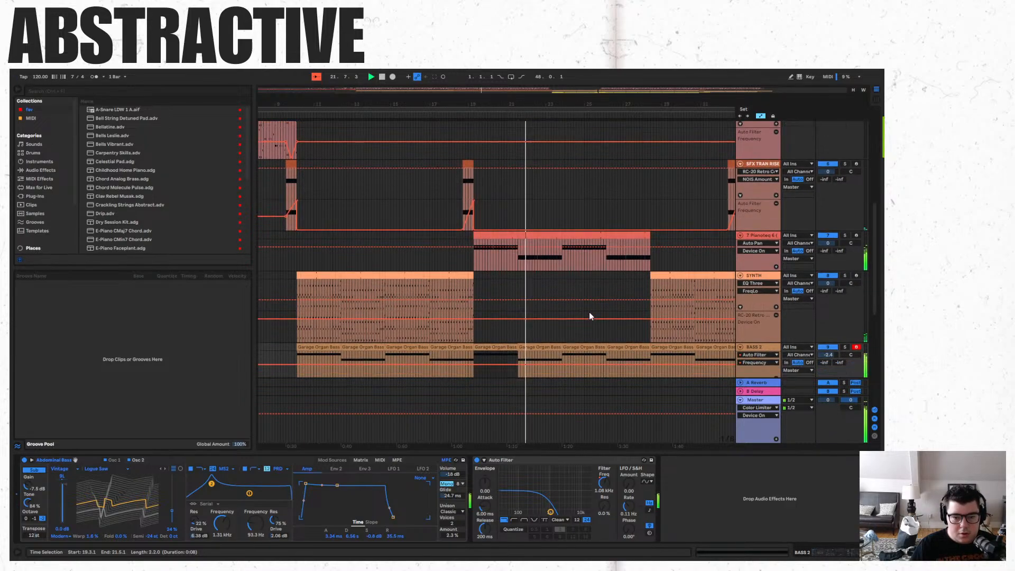
scroll(592, 312, down, 2)
scroll(595, 309, up, 10)
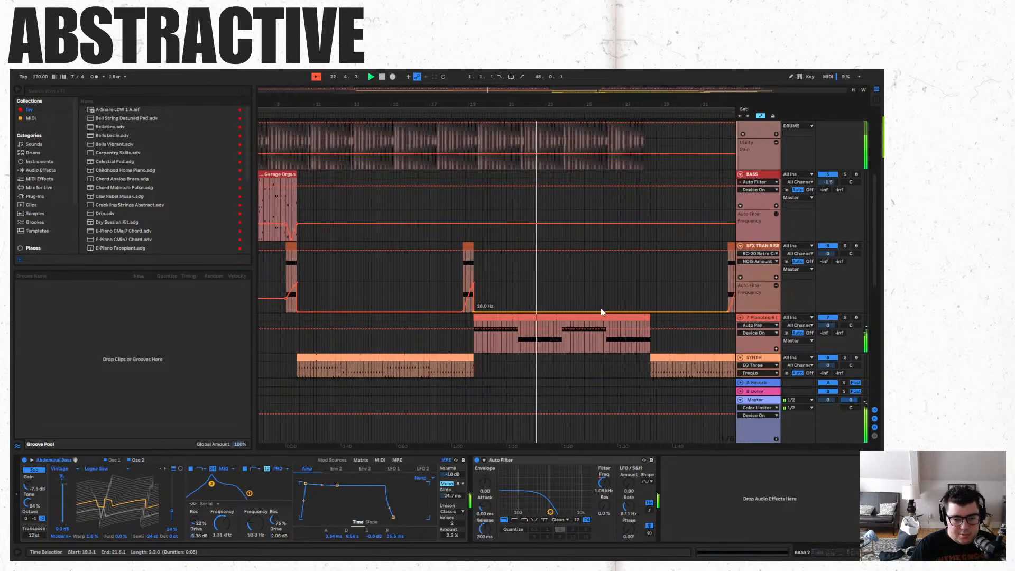
scroll(601, 312, down, 4)
click(489, 282)
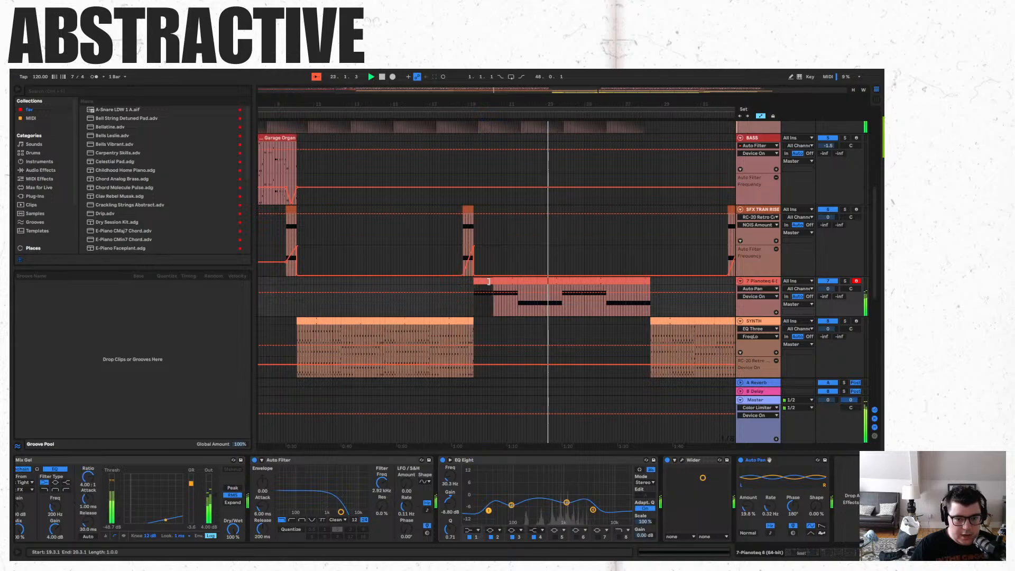
click(523, 281)
scroll(661, 279, down, 10)
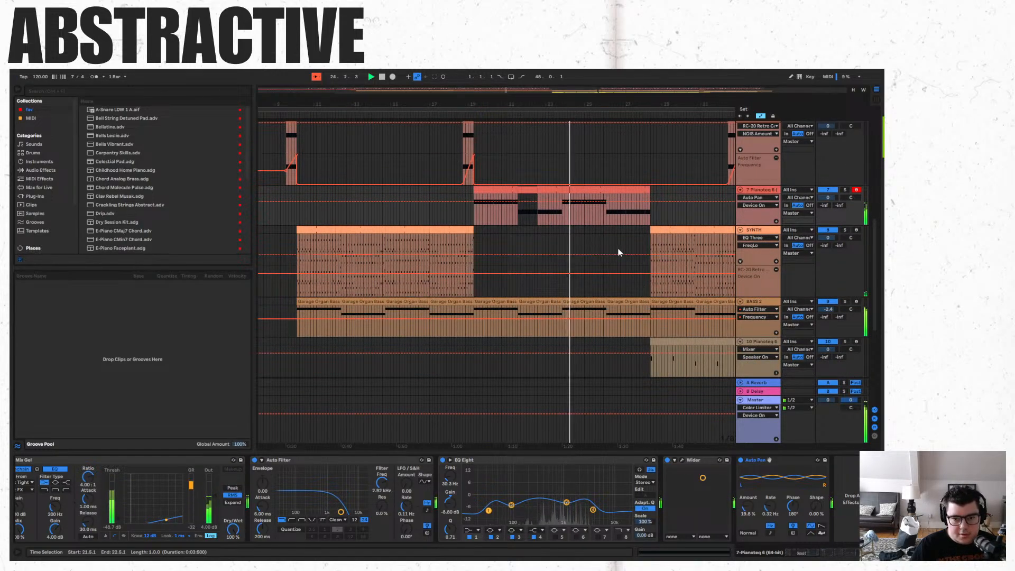
Follow the mix up to the end of the 7 Pianoteq clip, select the start of the 10 Pianoteq clip and stop playback.
drag(574, 93, 701, 92)
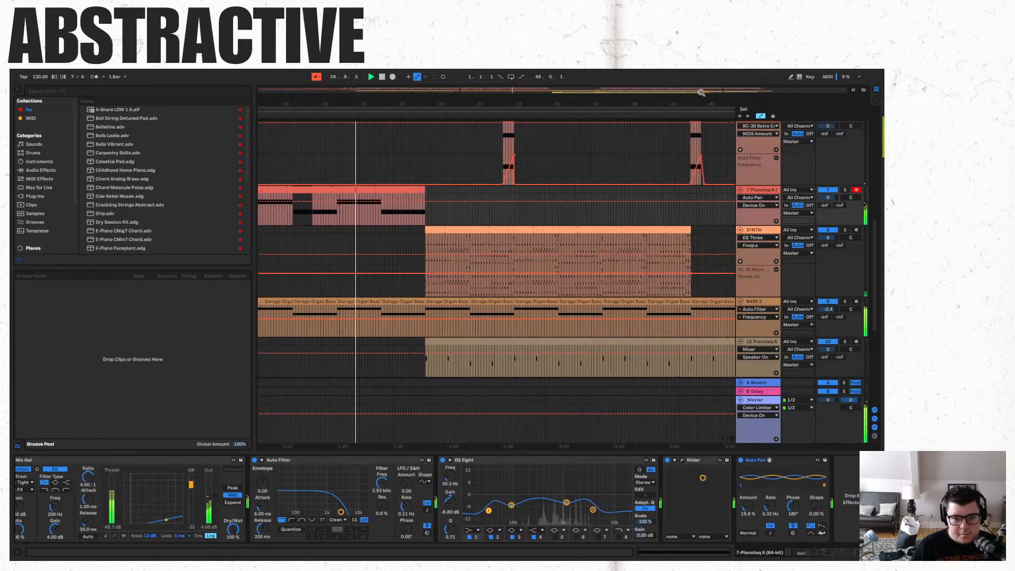
scroll(449, 274, up, 7)
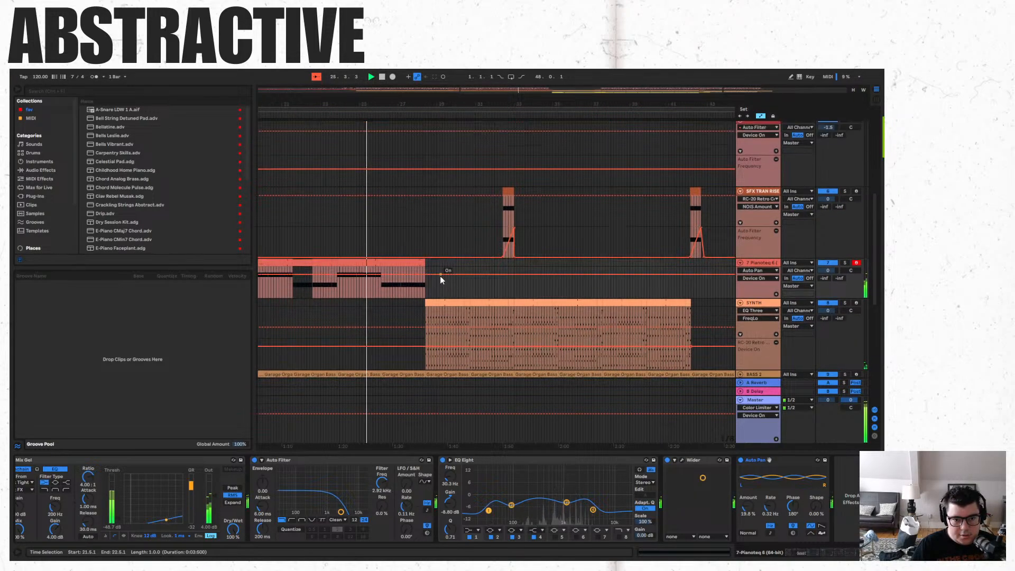
scroll(441, 275, up, 3)
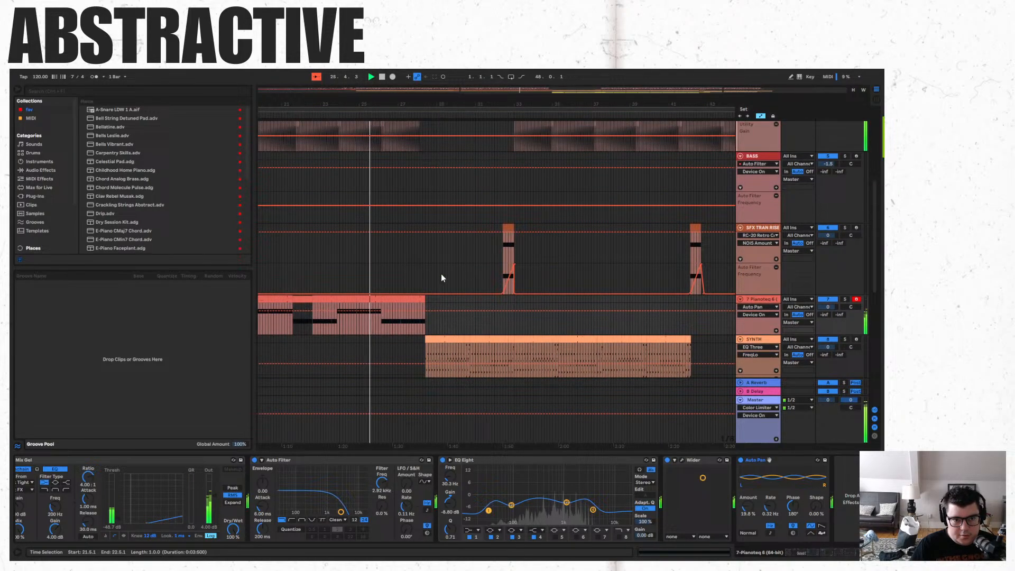
click(424, 252)
scroll(431, 267, down, 14)
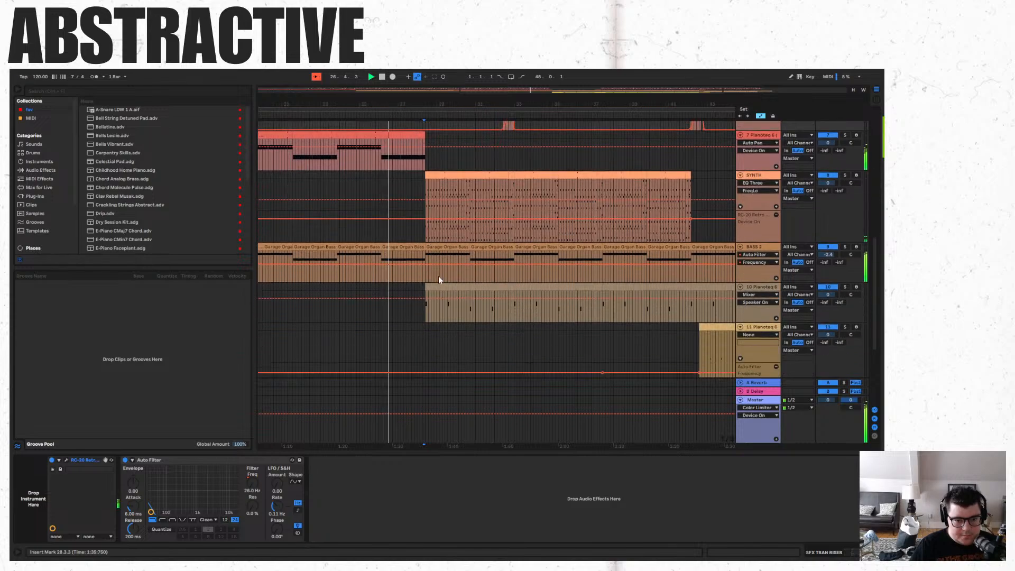
click(439, 287)
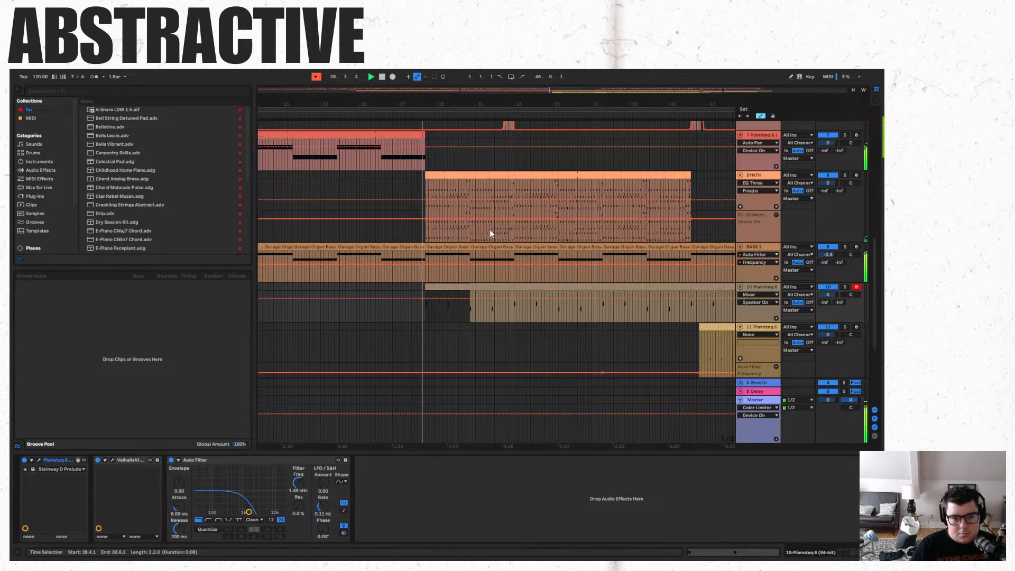
key(space)
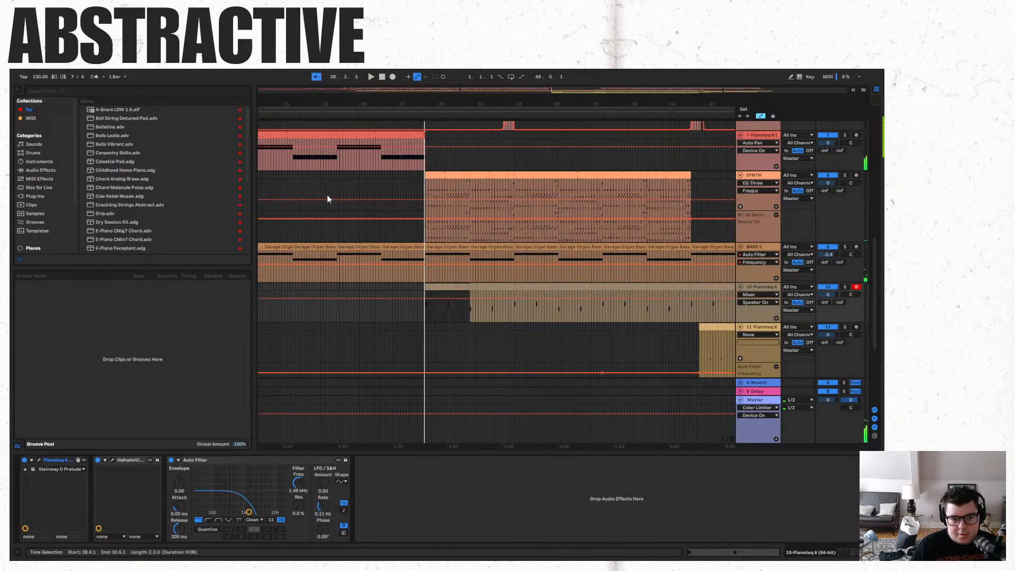
Play the transition into the drum break from shortly before the drum clips end.
scroll(402, 273, up, 5)
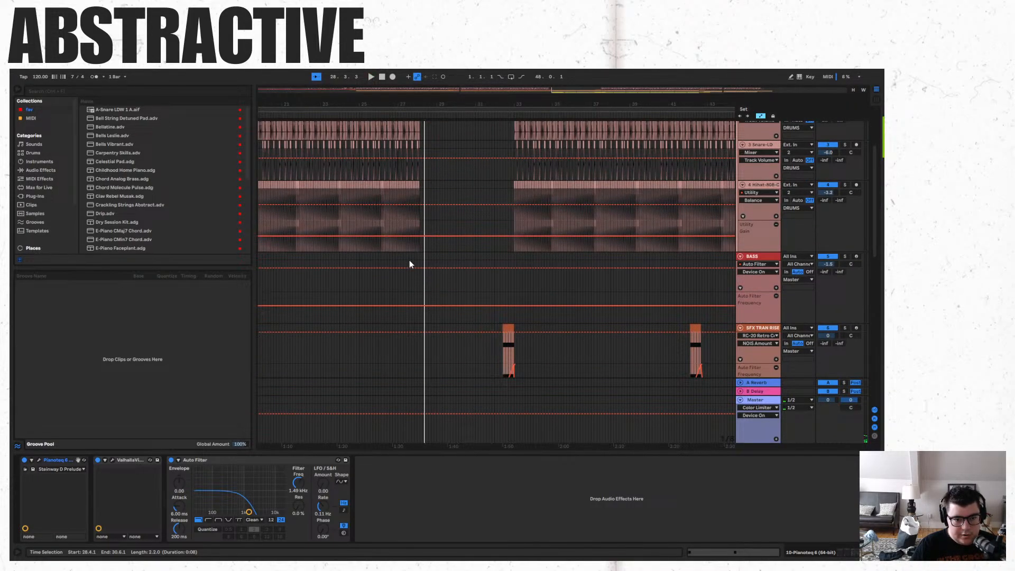
click(410, 260)
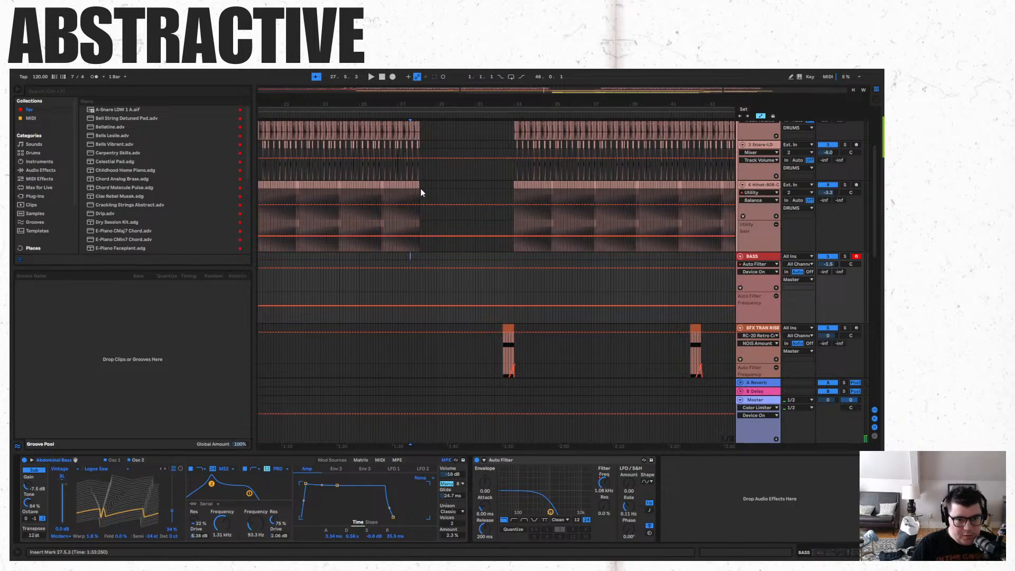
key(space)
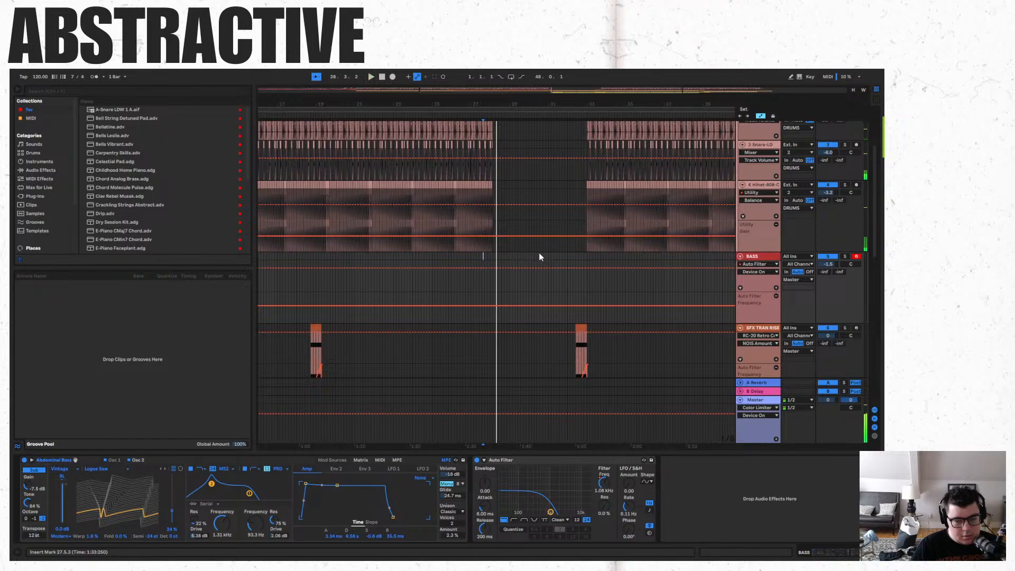
Inspect the SYNTH clip after the drum break, and select the first 12 Vital clip and solo its track.
scroll(539, 257, down, 5)
click(534, 290)
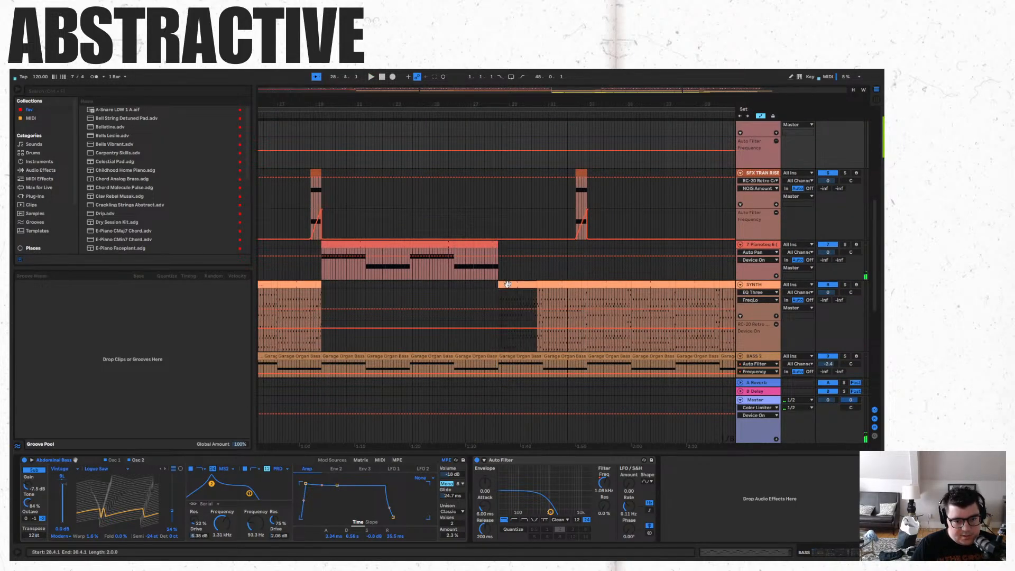
scroll(536, 289, down, 5)
scroll(523, 280, down, 1)
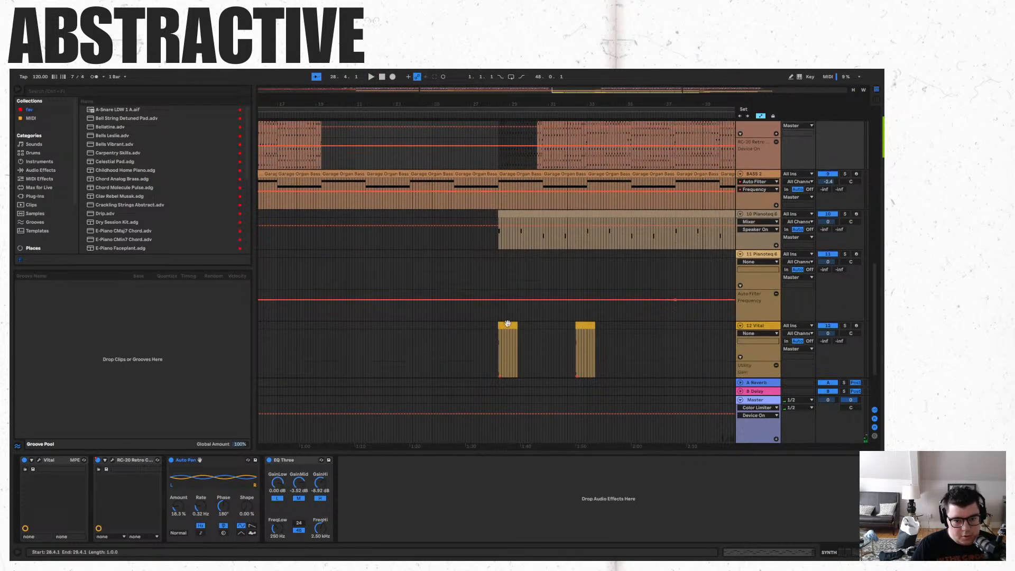
click(504, 326)
click(847, 326)
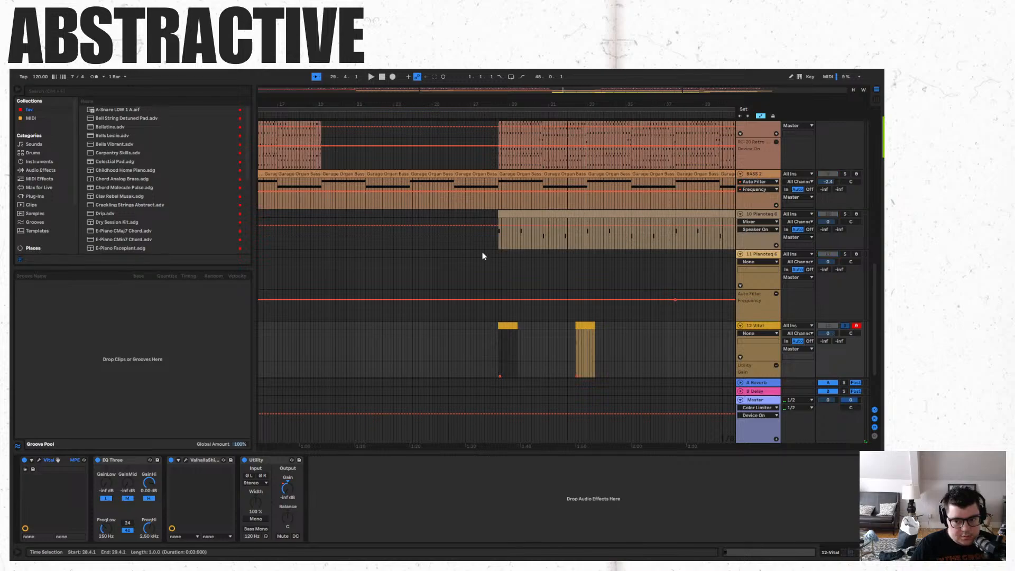
Solo the 13 Synthetic Strings track, play it from the start of its clip and show the clip's notes.
scroll(481, 251, down, 3)
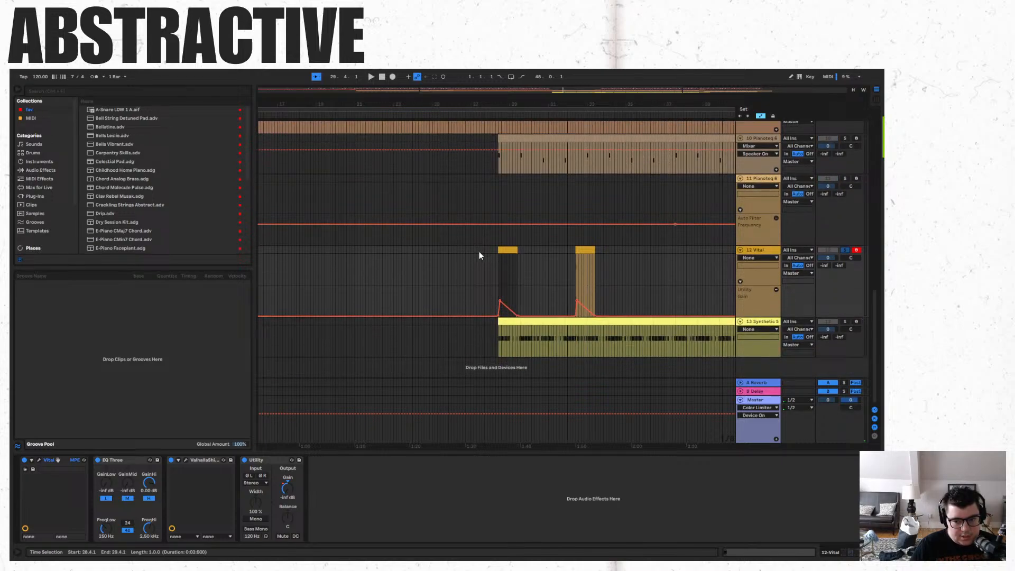
click(511, 323)
click(844, 322)
key(space)
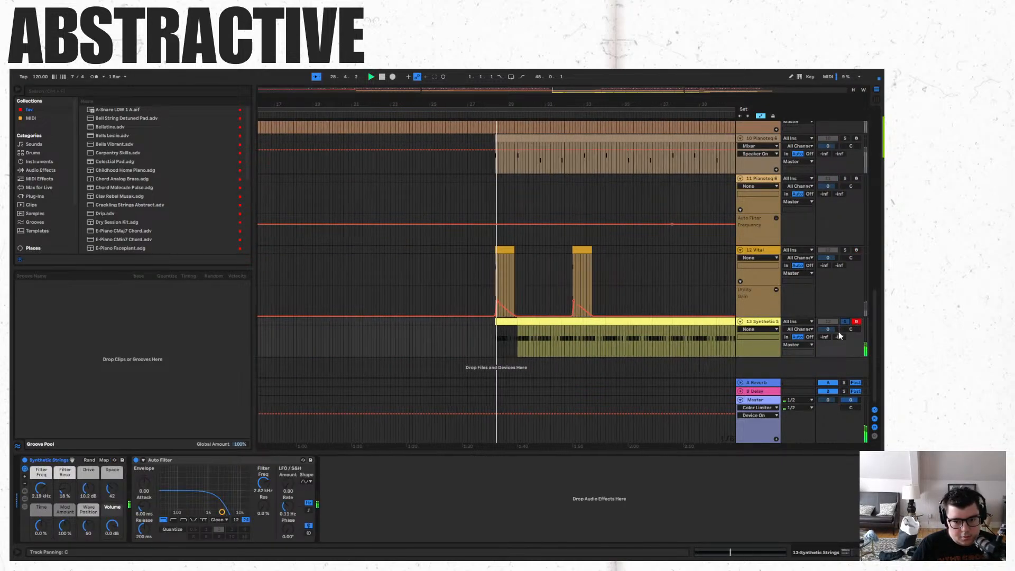
click(501, 322)
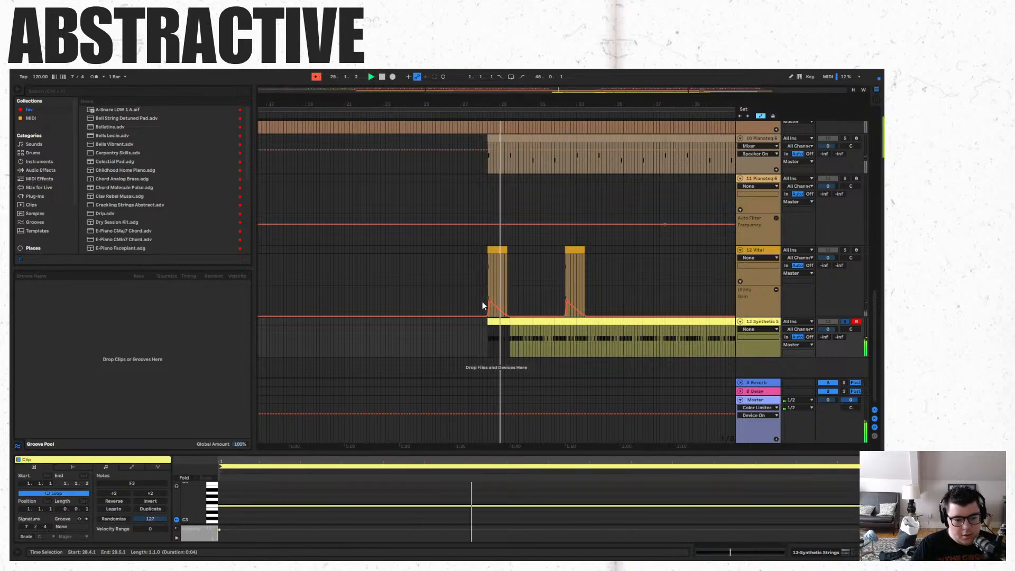
Inspect the device chain and clip notes of the 13 Synthetic Strings track while replaying the start of its clip.
click(772, 324)
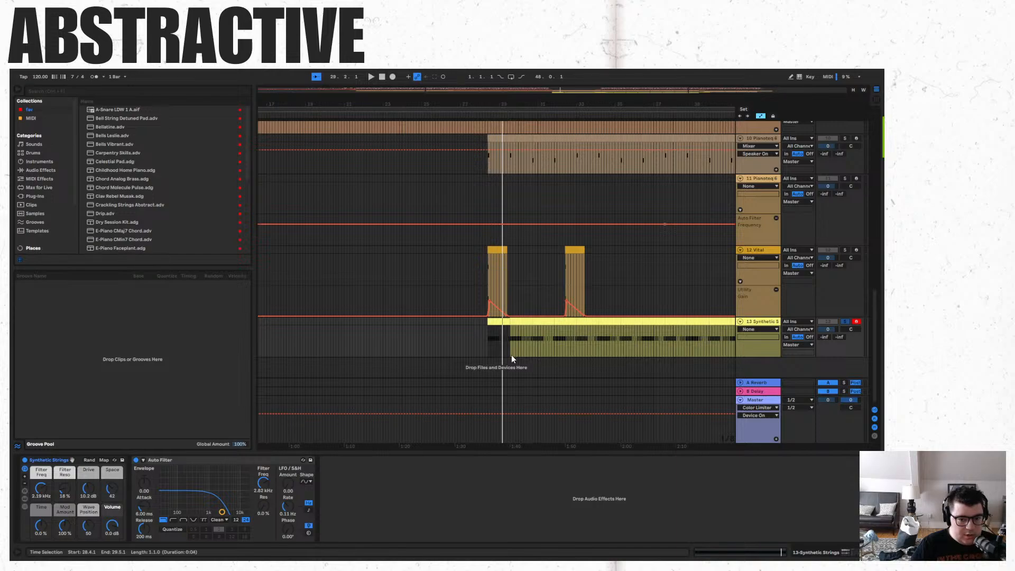
click(497, 317)
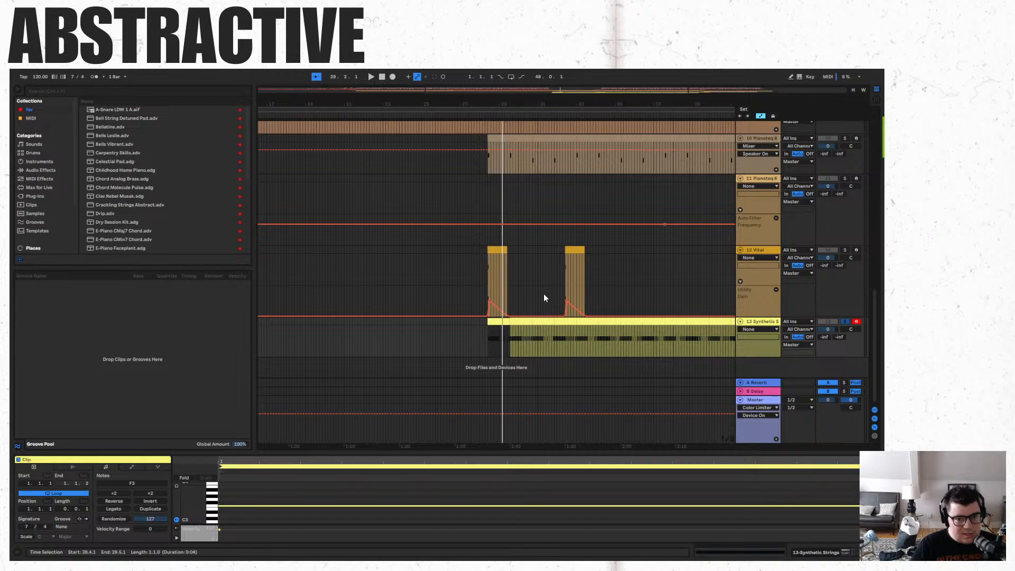
scroll(543, 297, up, 5)
scroll(528, 331, down, 4)
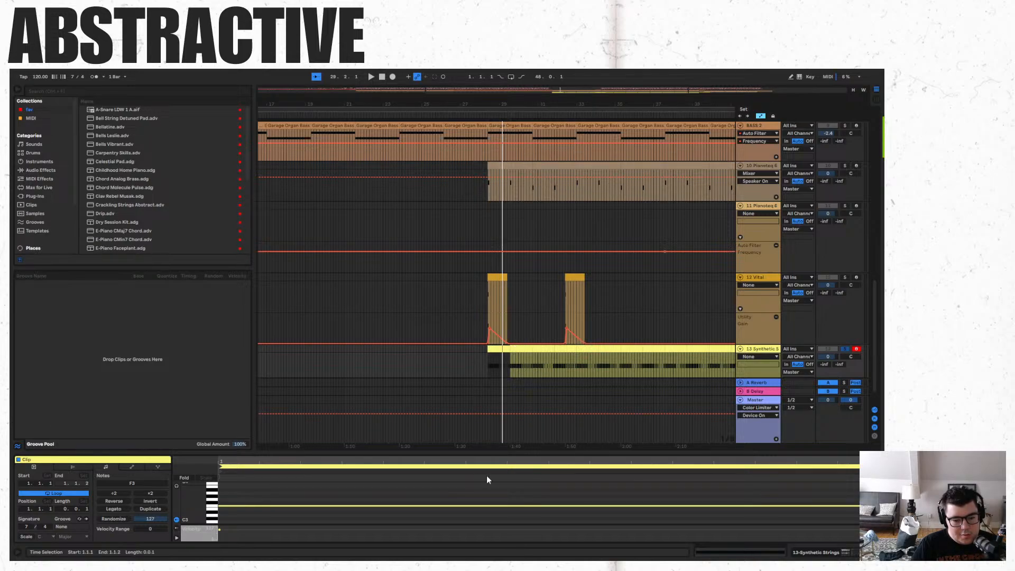
key(space)
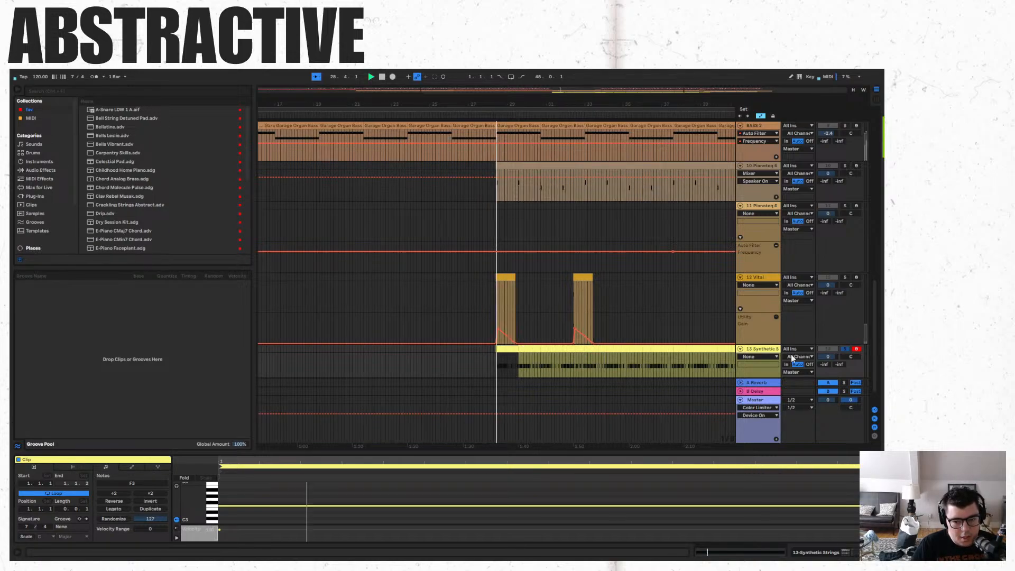
click(770, 351)
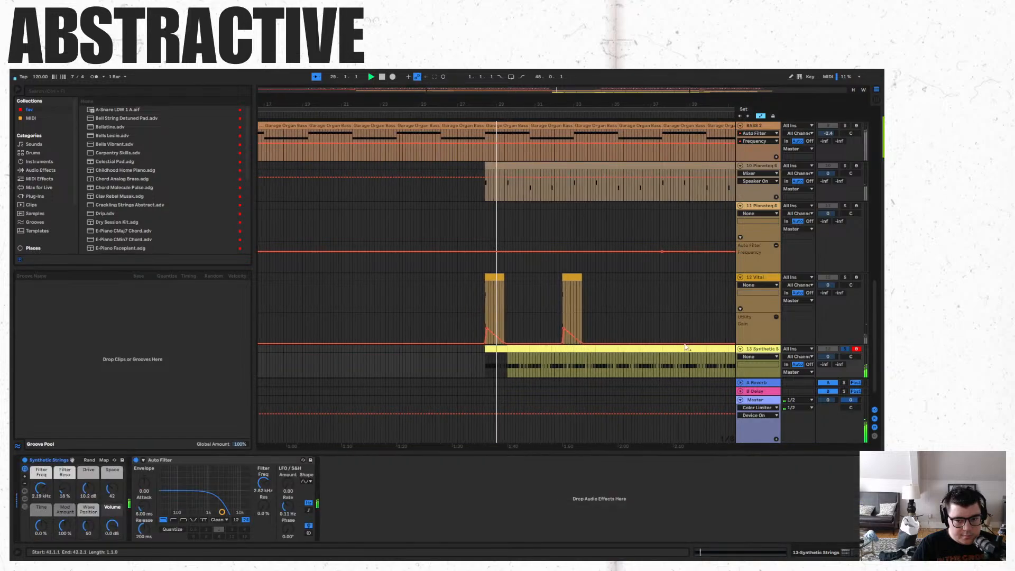
Solo the 12 Vital track at its first clip and examine the Disrupt preset in the Vital plugin window.
click(493, 278)
key(space)
click(845, 279)
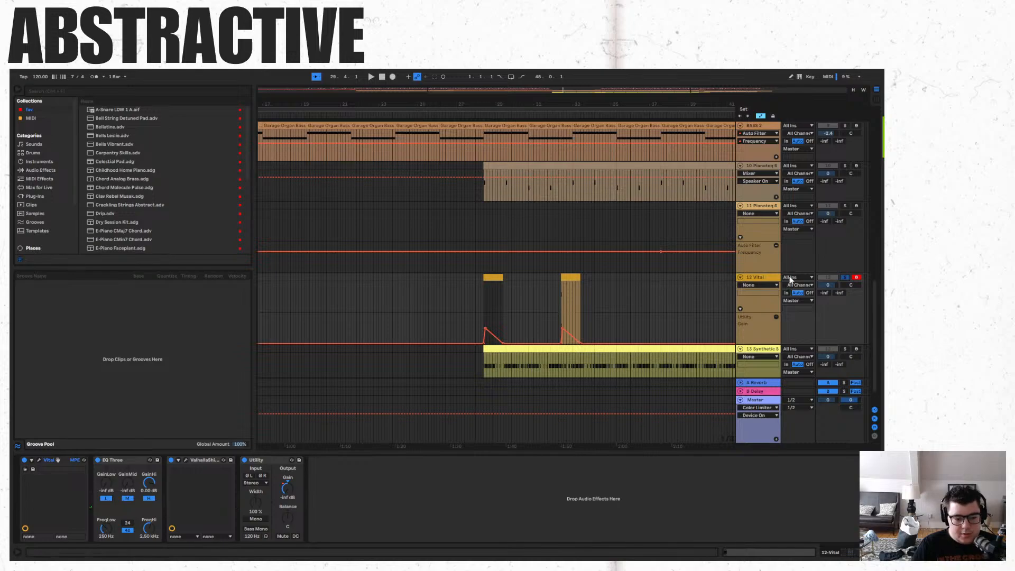
click(39, 460)
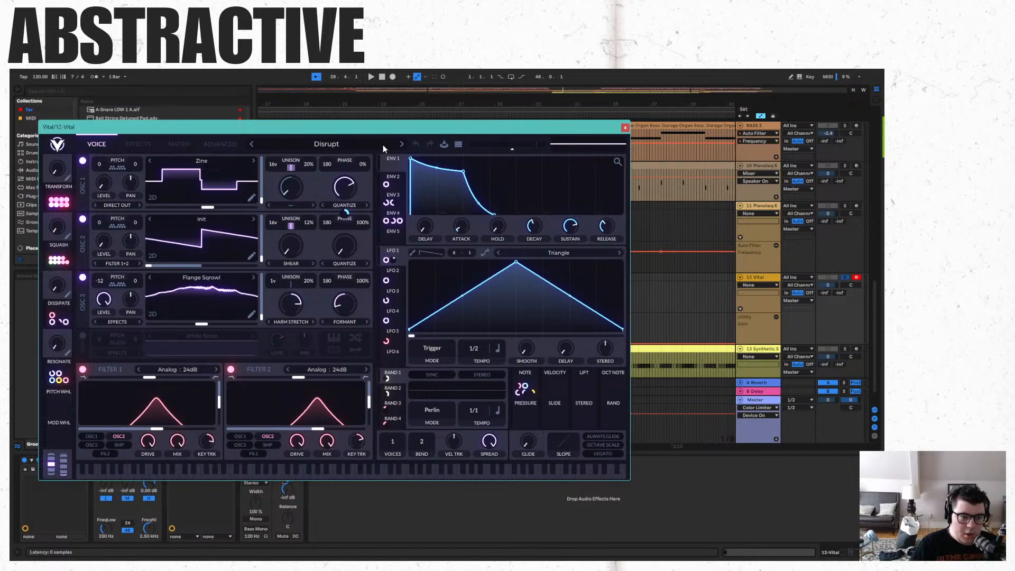
drag(367, 127, 572, 98)
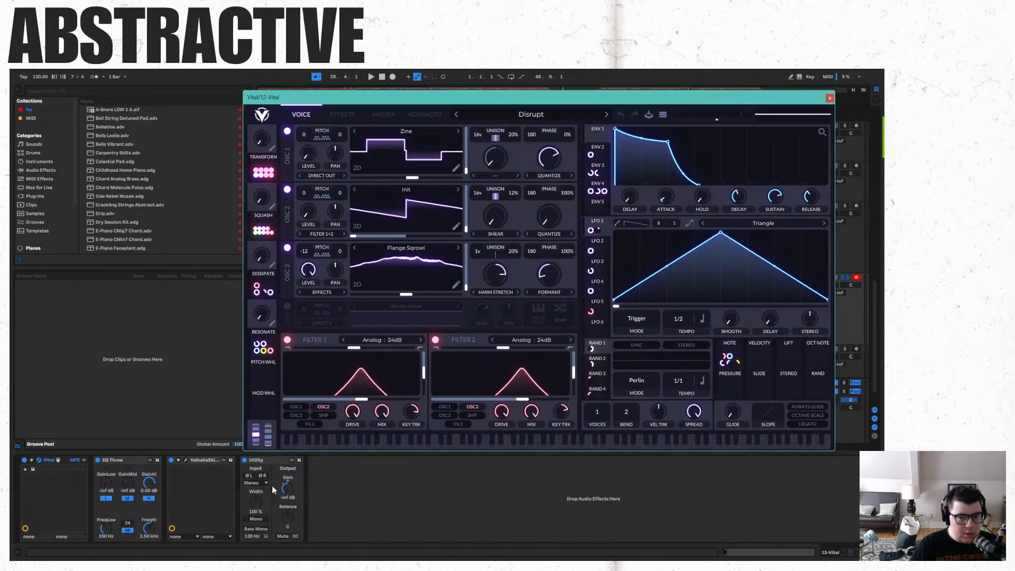
click(830, 98)
Move the 12 Vital track up so it sits directly below the SFX TRAN RISE track.
scroll(427, 332, up, 10)
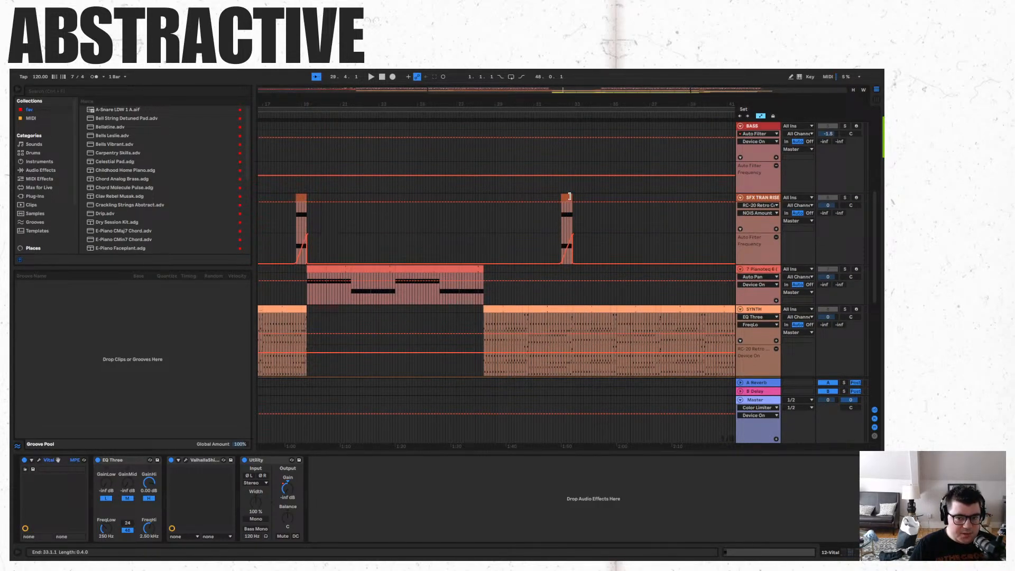
scroll(571, 212, down, 10)
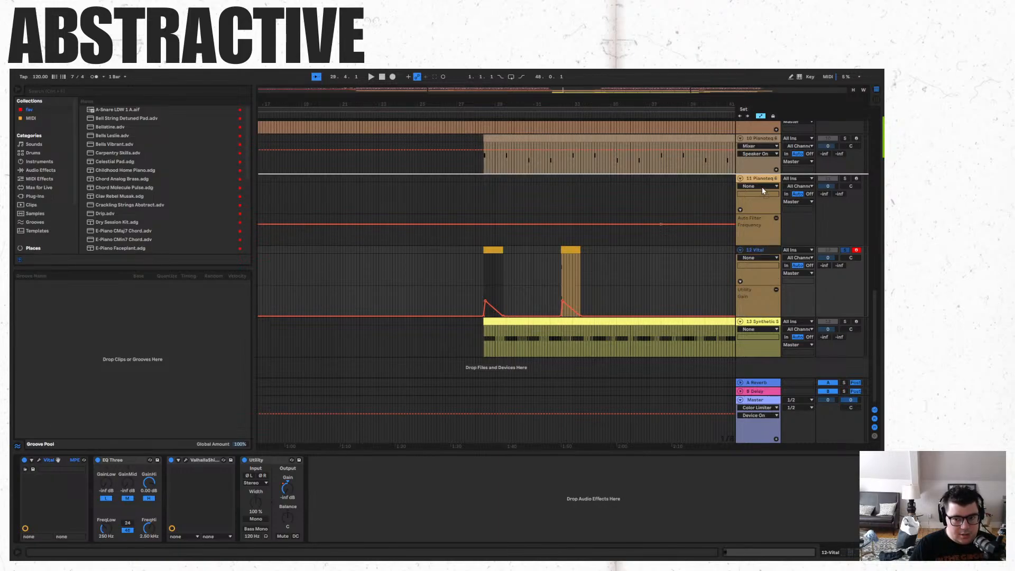
scroll(756, 158, up, 3)
scroll(754, 128, up, 5)
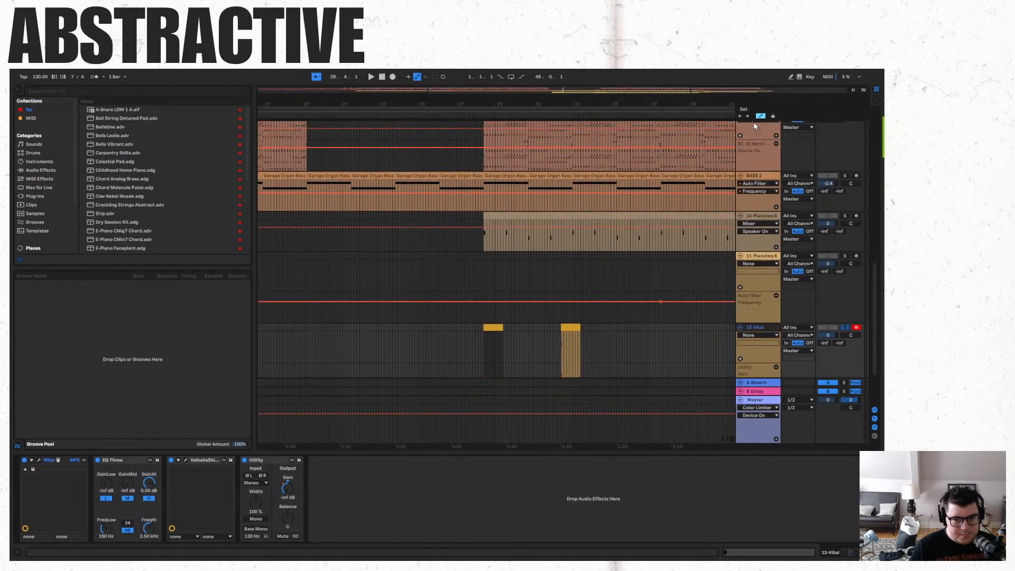
scroll(755, 120, up, 6)
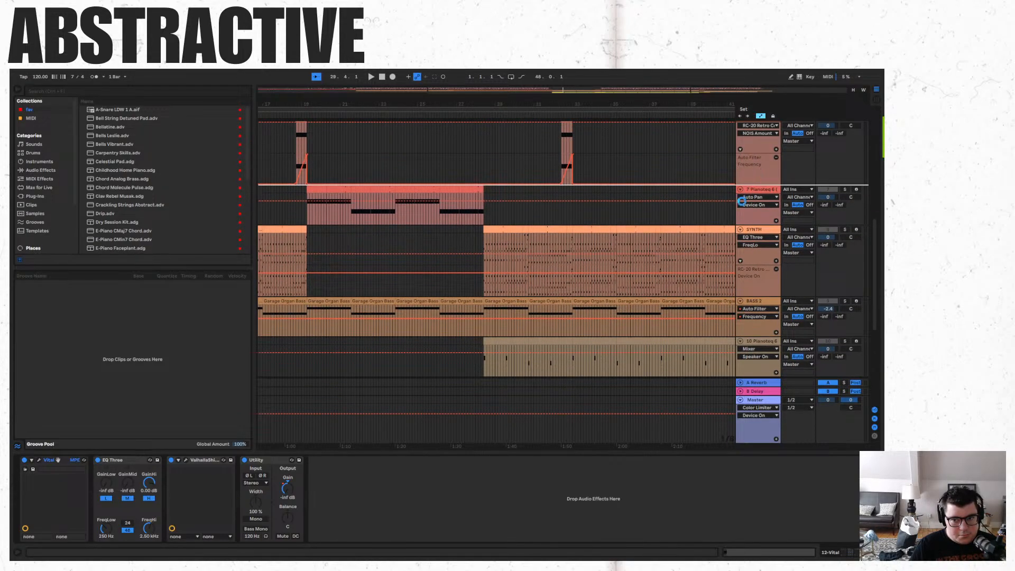
scroll(745, 211, up, 4)
Rename the moved Vital track as SFX 2.
right_click(761, 242)
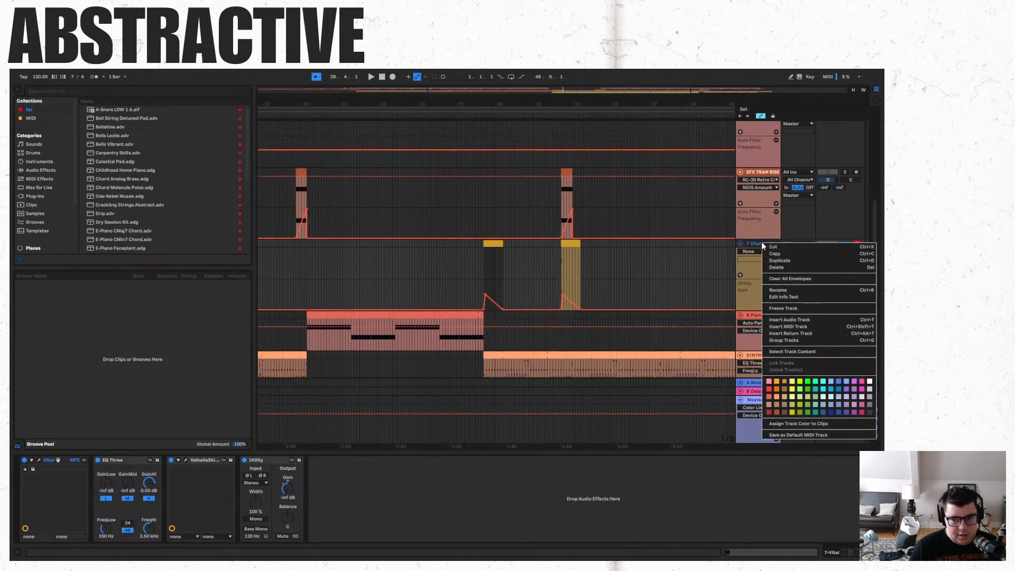
click(795, 288)
text(SFX 2)
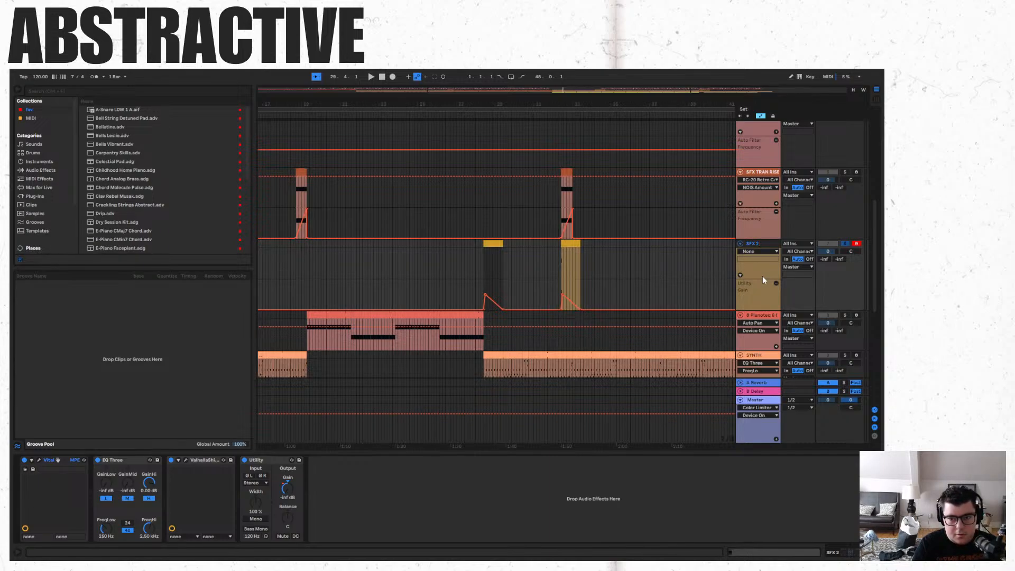
click(680, 286)
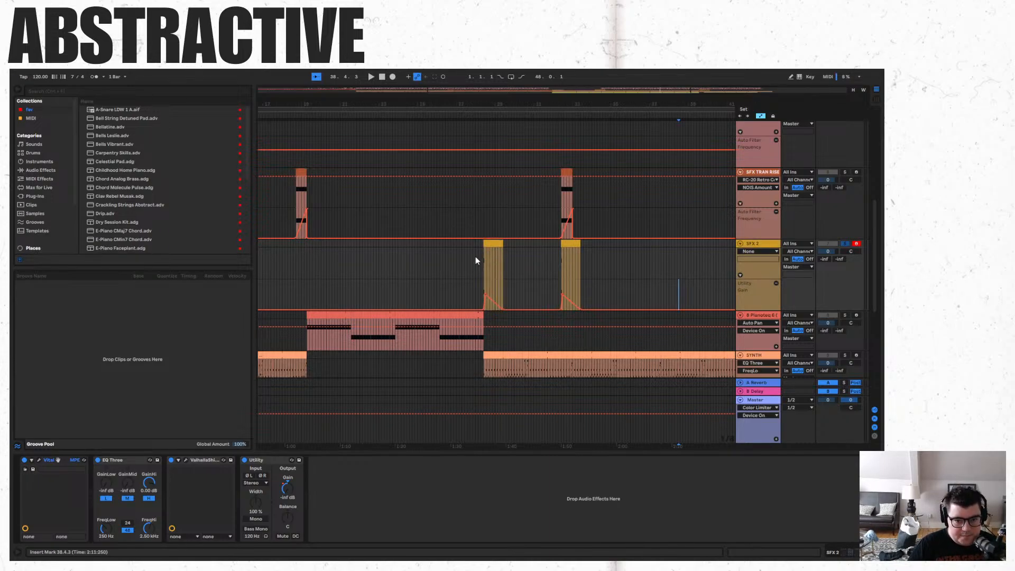
Audition the first SFX 2 clip with its EQ Three and ValhallaShimmer devices bypassed.
click(499, 243)
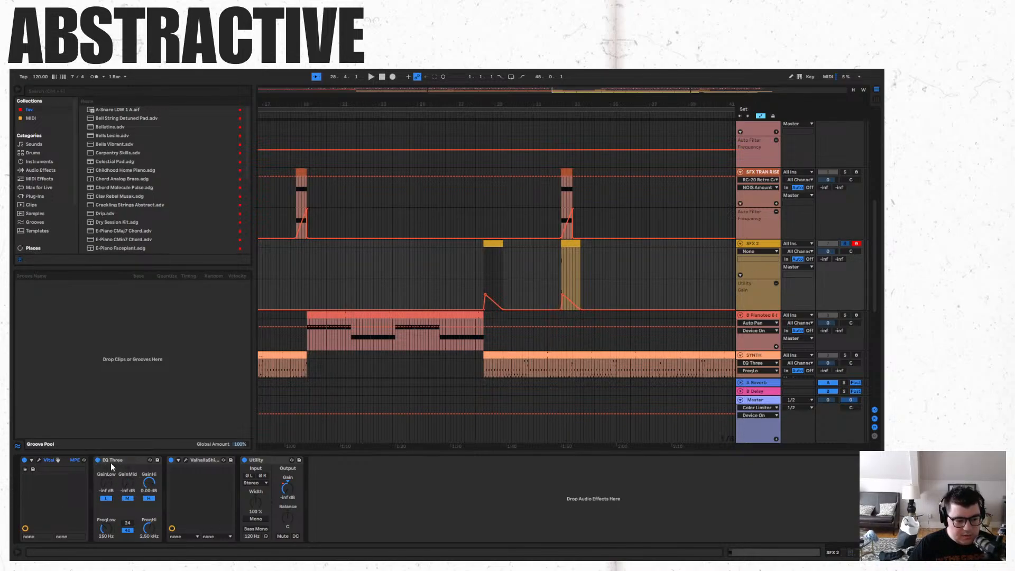
click(95, 461)
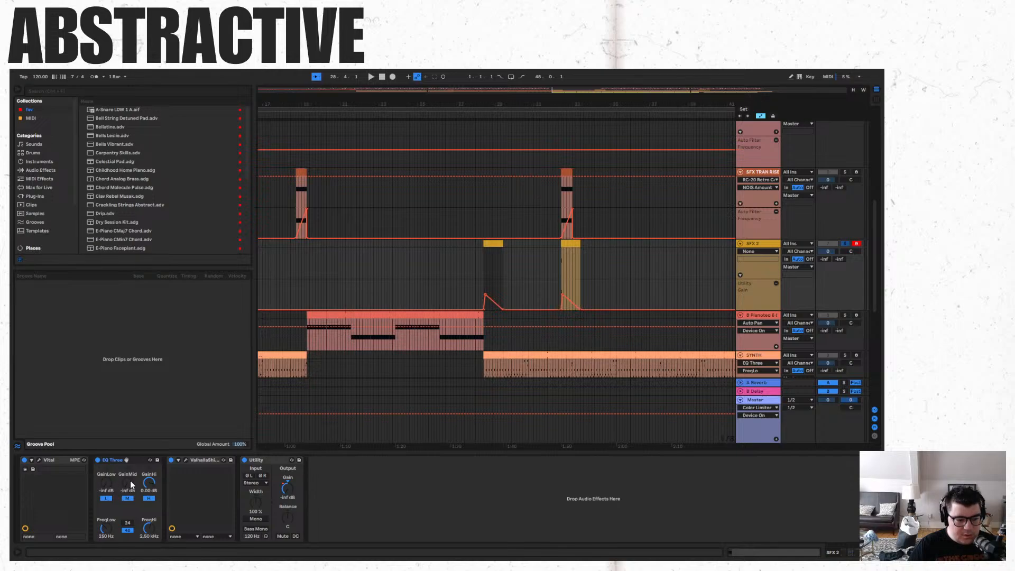
key(space)
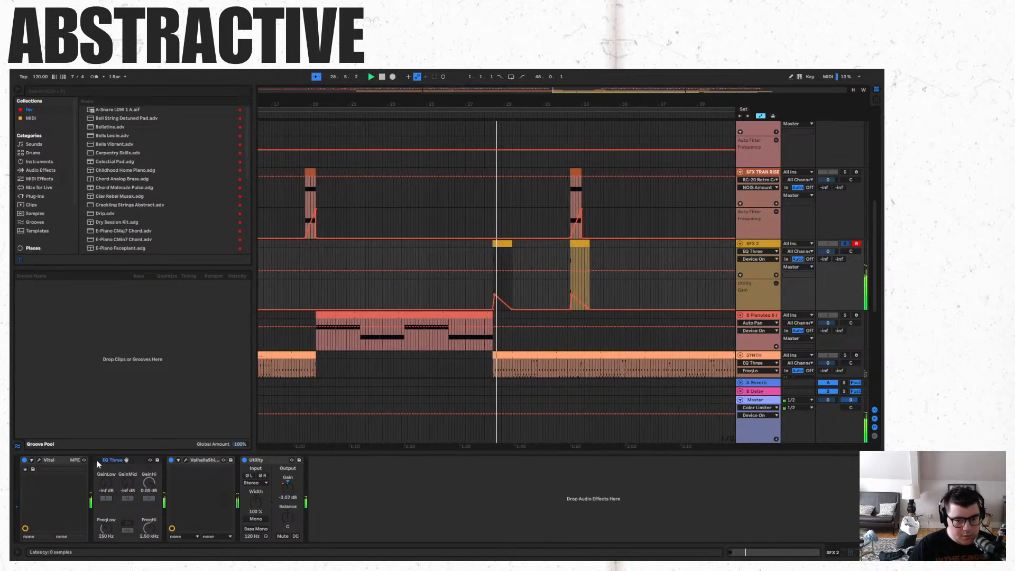
click(171, 460)
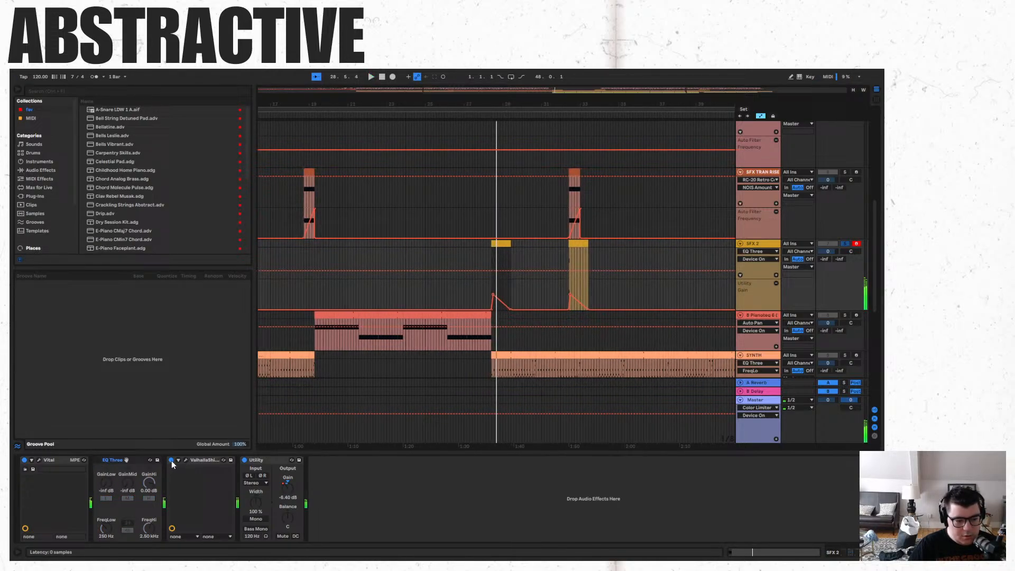
Compare the SFX 2 clip with Utility bypassed and enabled, and inspect its Utility Gain automation fade.
click(244, 462)
click(245, 461)
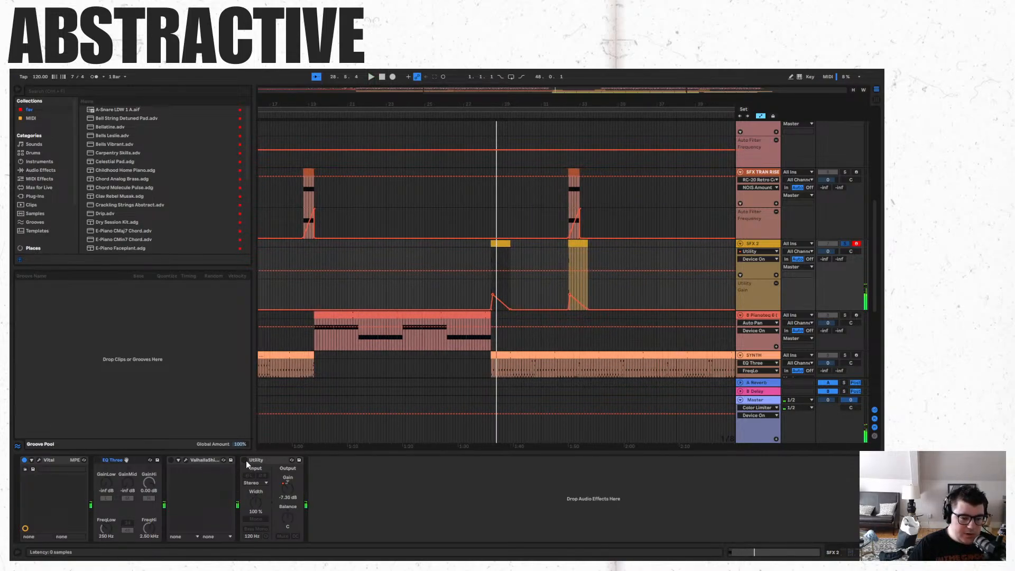
click(245, 460)
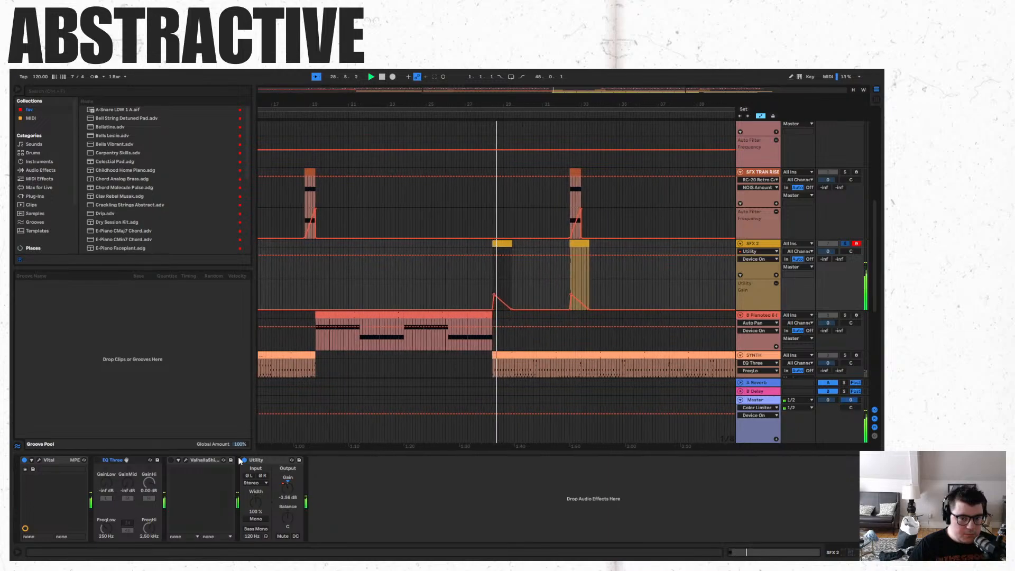
key(space)
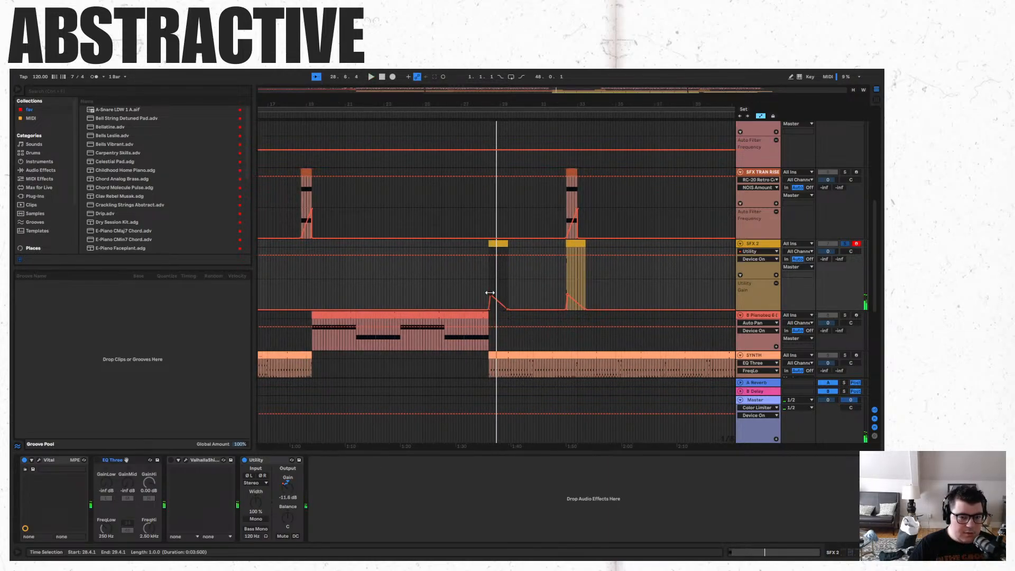
drag(487, 310, 489, 297)
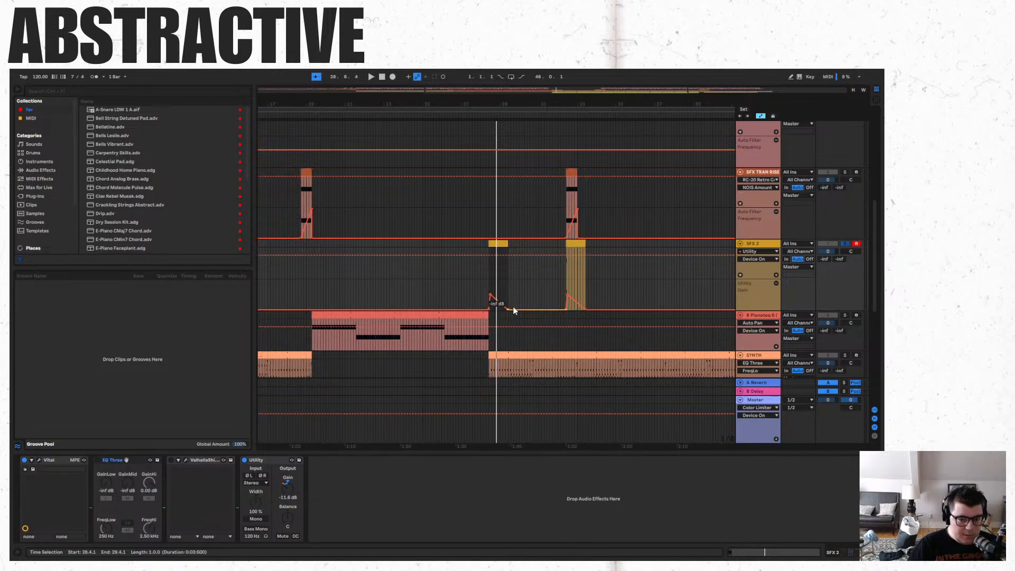
Re-enable ValhallaShimmer and EQ Three on the SFX 2 track, replaying the clip to hear each device's effect.
click(171, 460)
key(space)
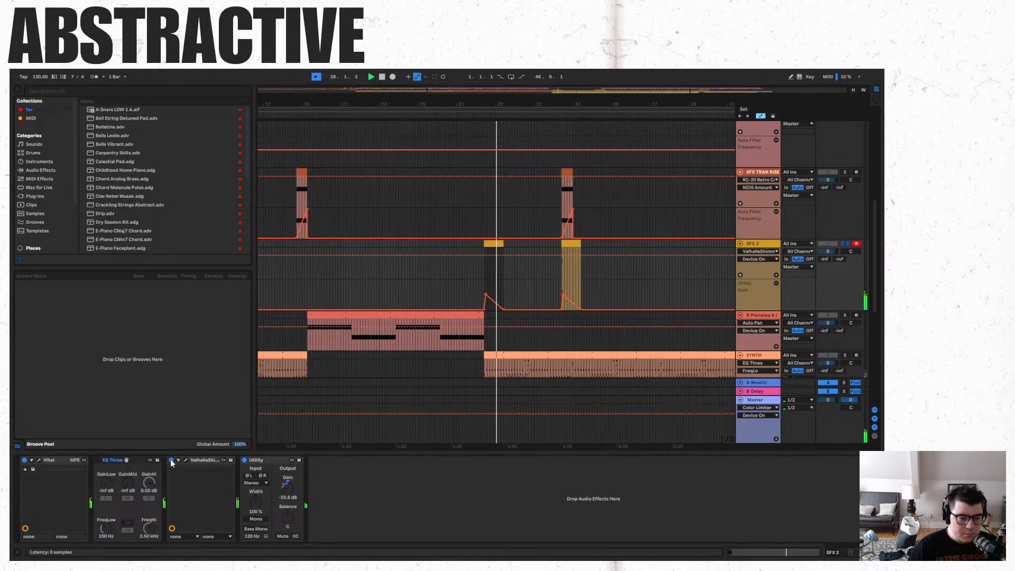
click(97, 460)
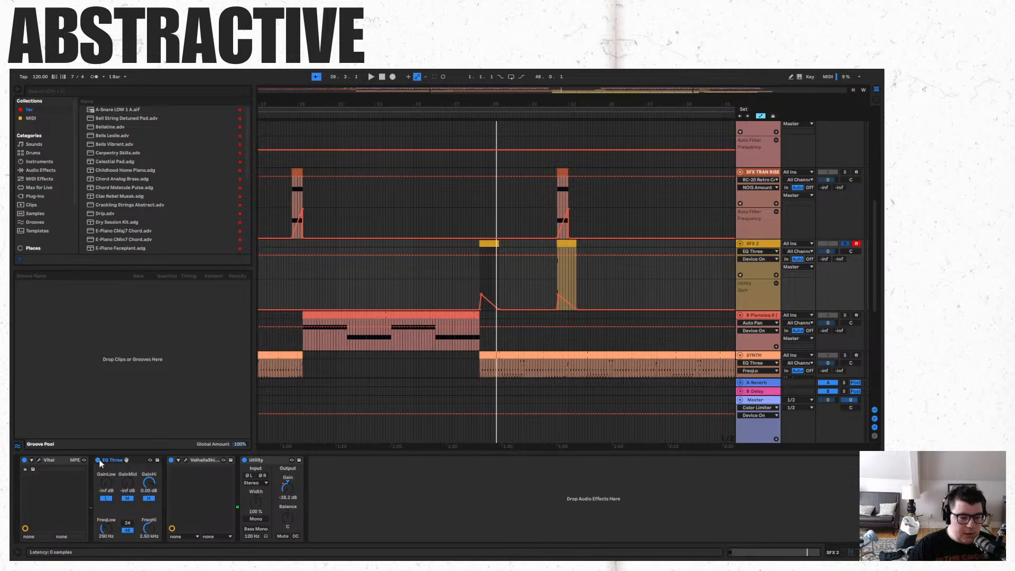
key(space)
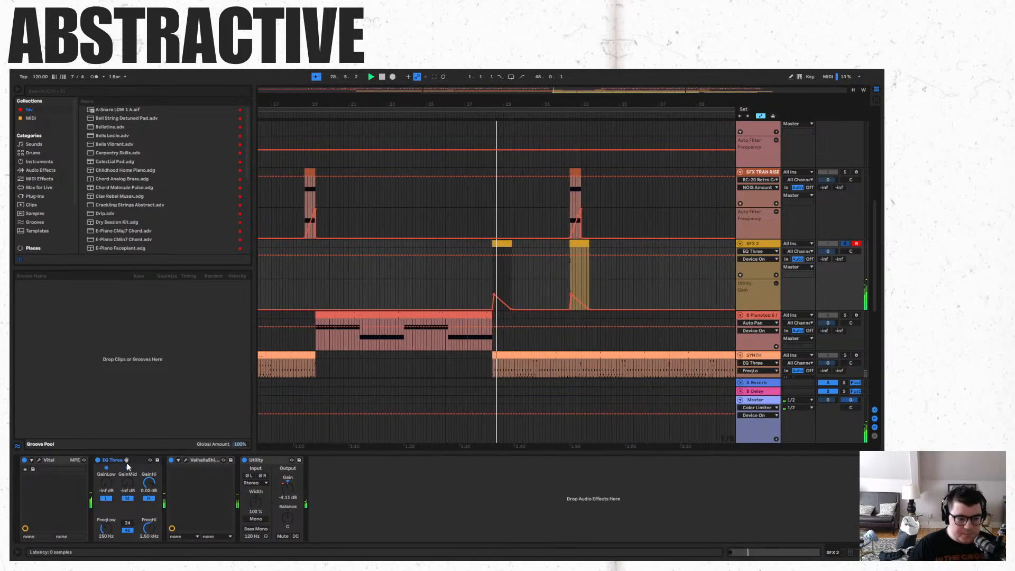
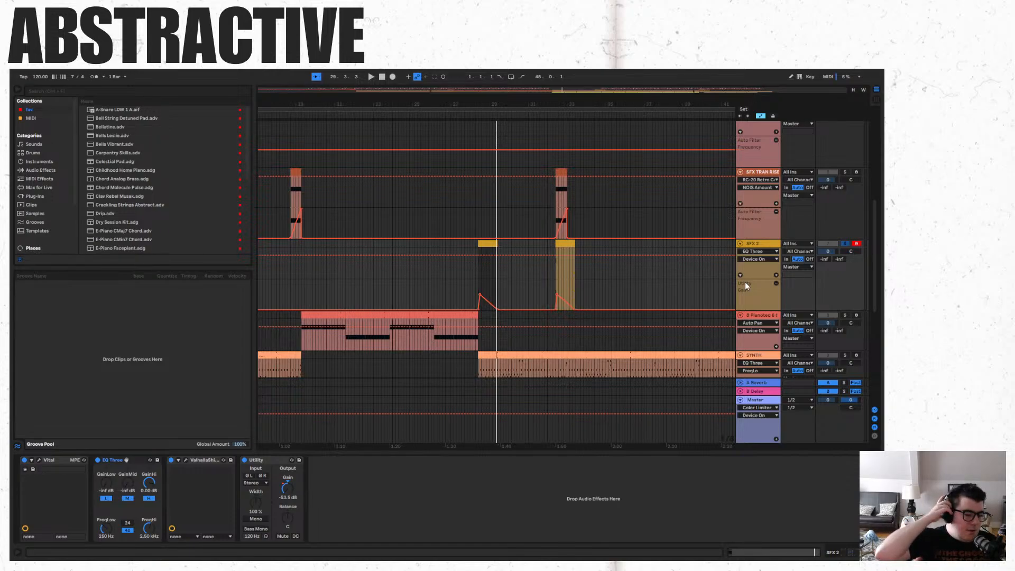
Switch to OBS to check the livestream status, and return to Ableton Live.
key(super)
click(90, 555)
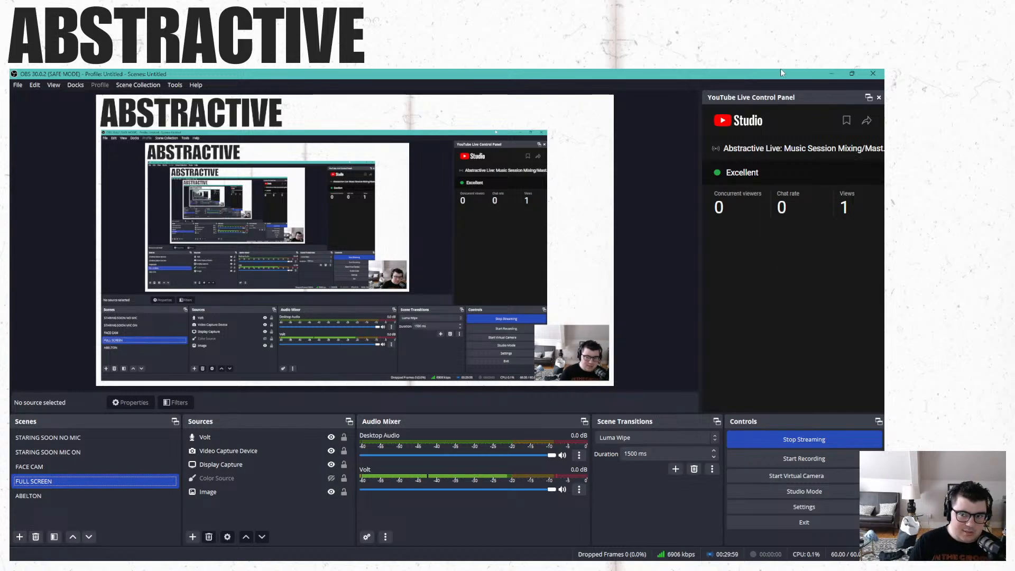
click(831, 74)
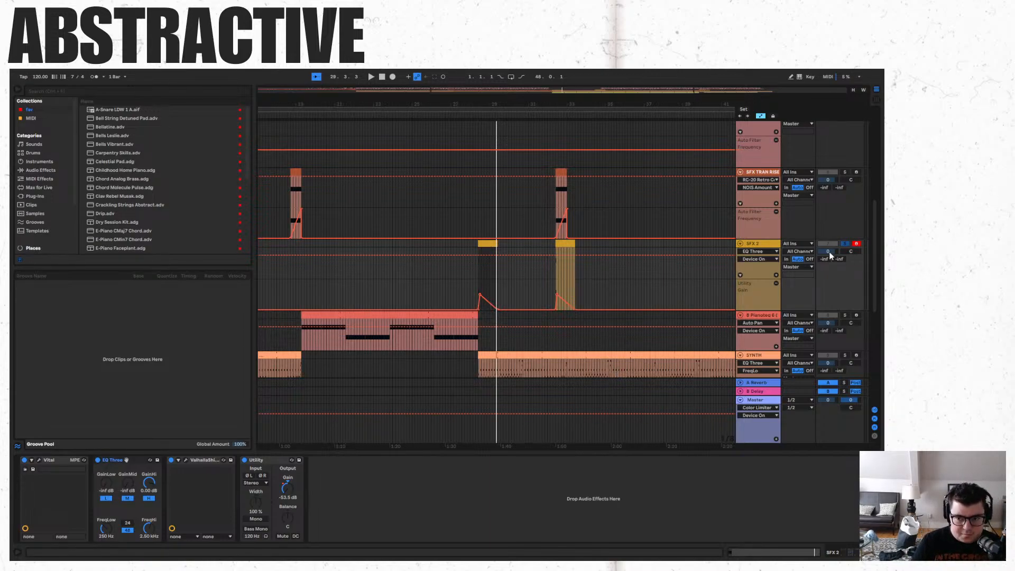
Solo the 11 Pianoteq track, inspect its clip notes and the Steinway D Prelude preset, and play the clip from its start.
scroll(692, 306, down, 10)
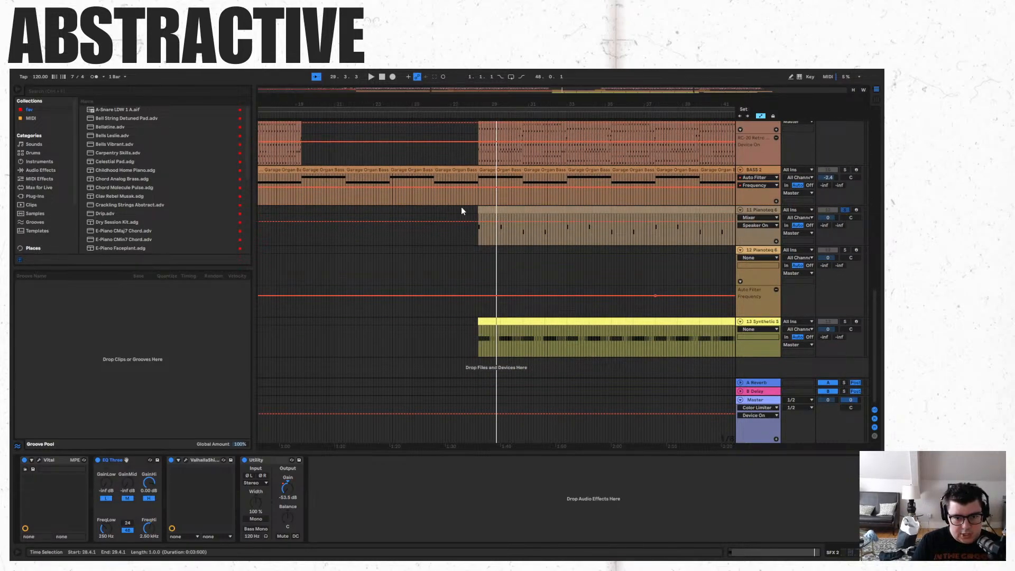
double_click(482, 212)
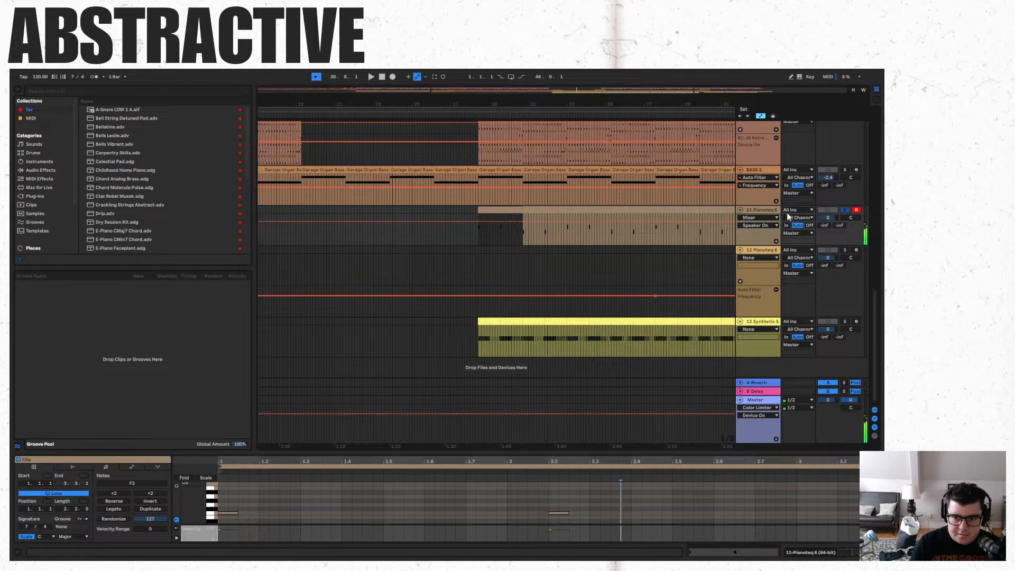
key(shift+Tab)
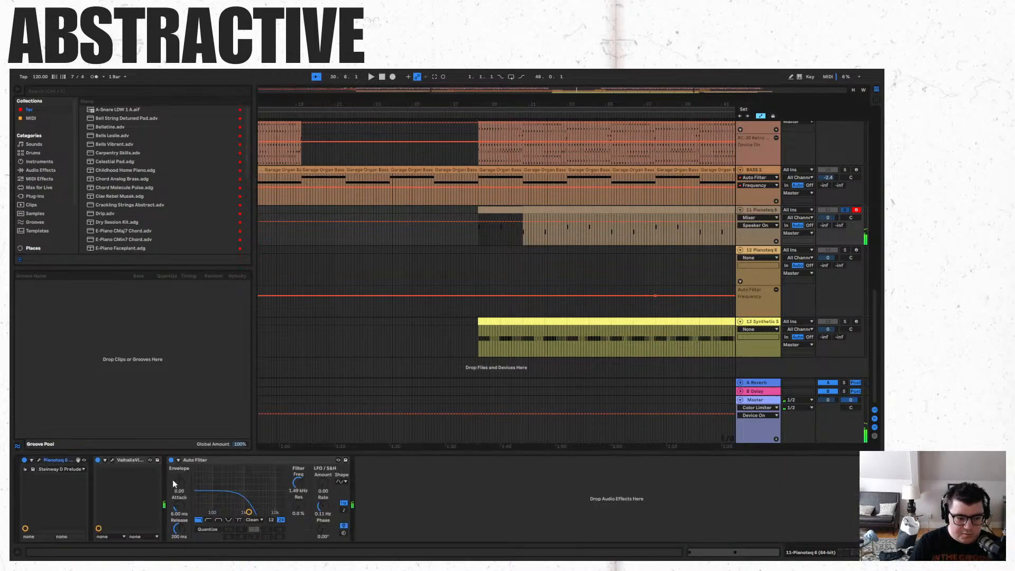
click(38, 460)
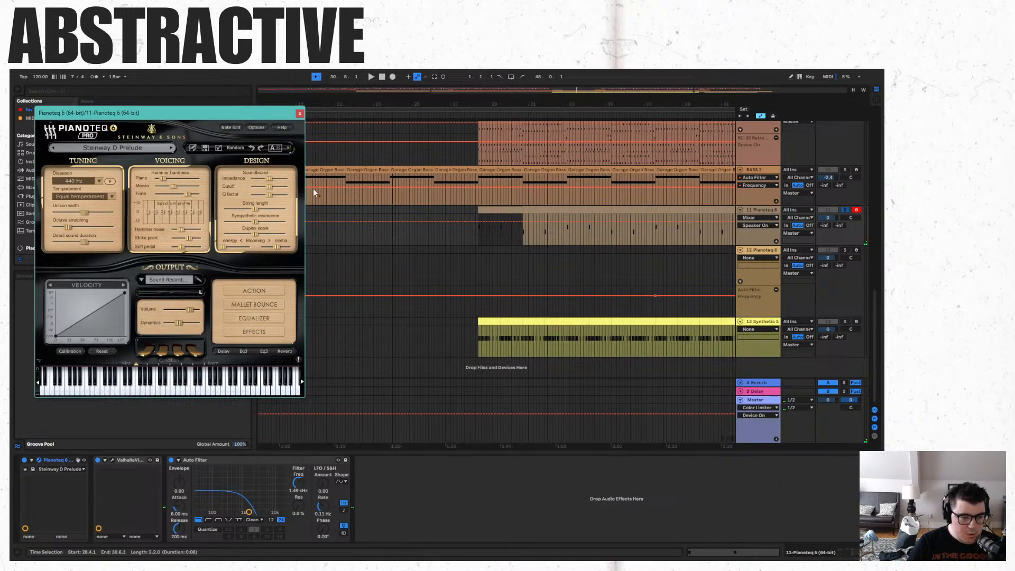
click(299, 113)
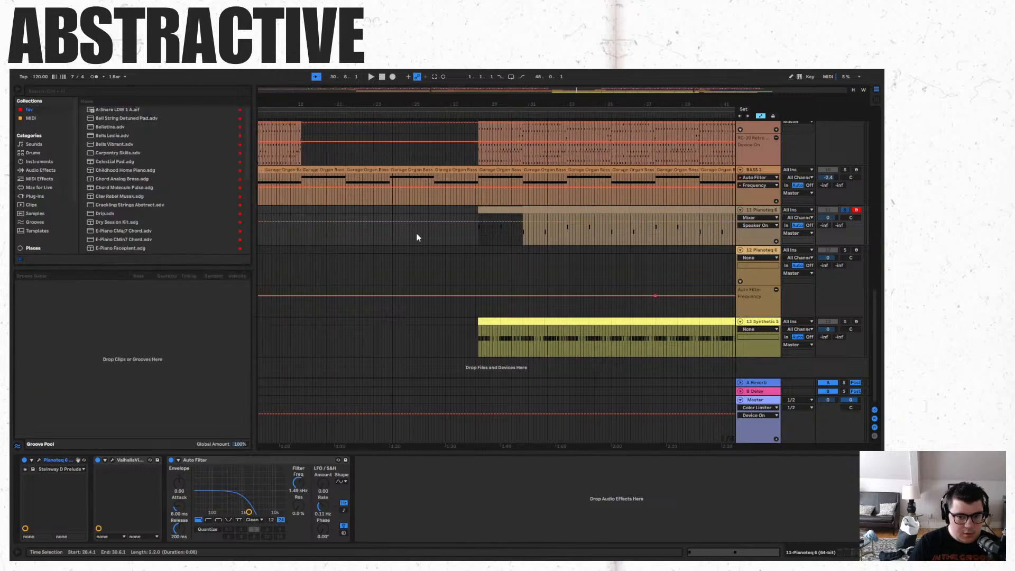
key(space)
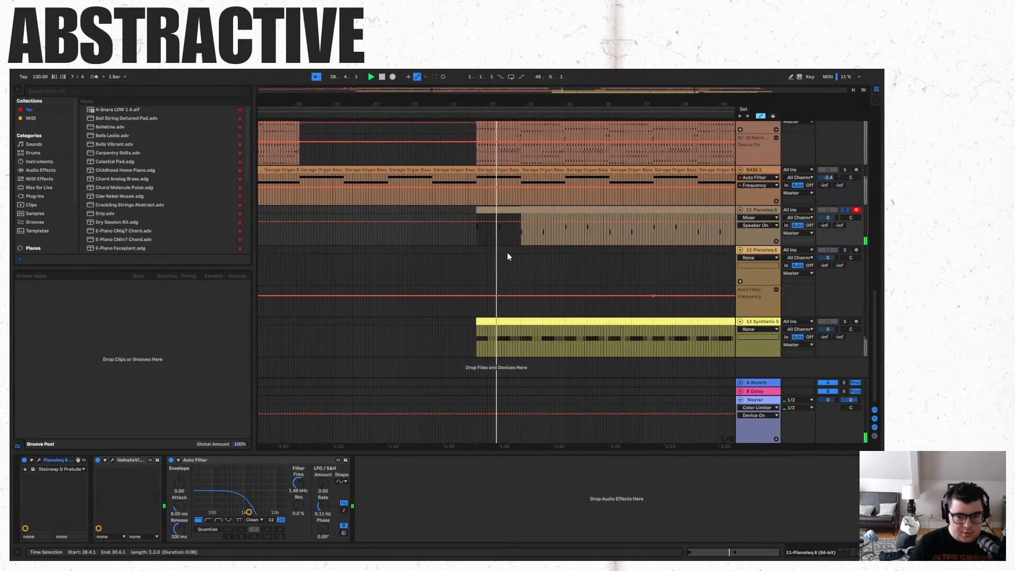
Check the 11 Pianoteq clip's notes, unsolo the track, and play the full mix from just before bar 28.
click(530, 207)
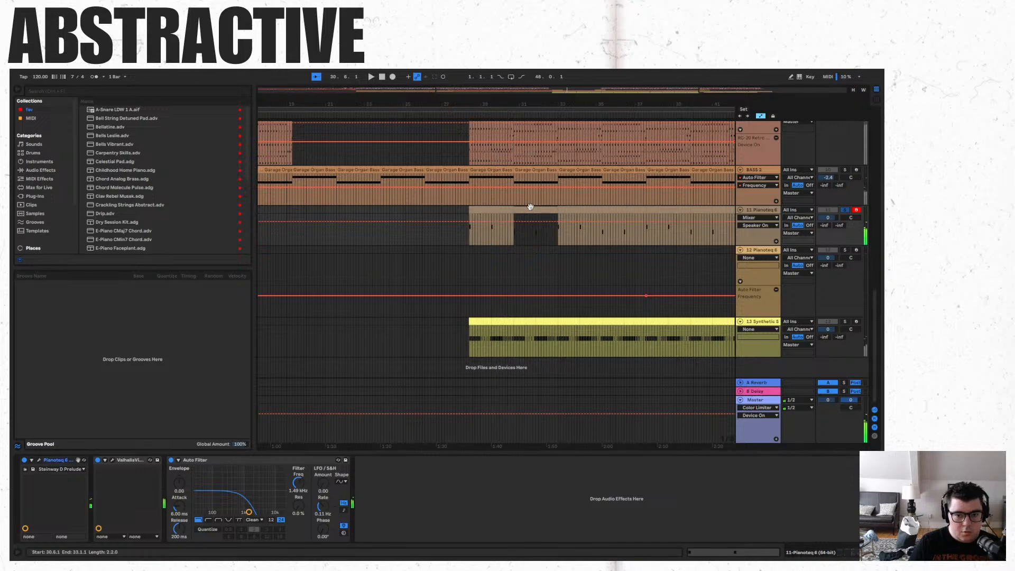
key(space)
double_click(530, 208)
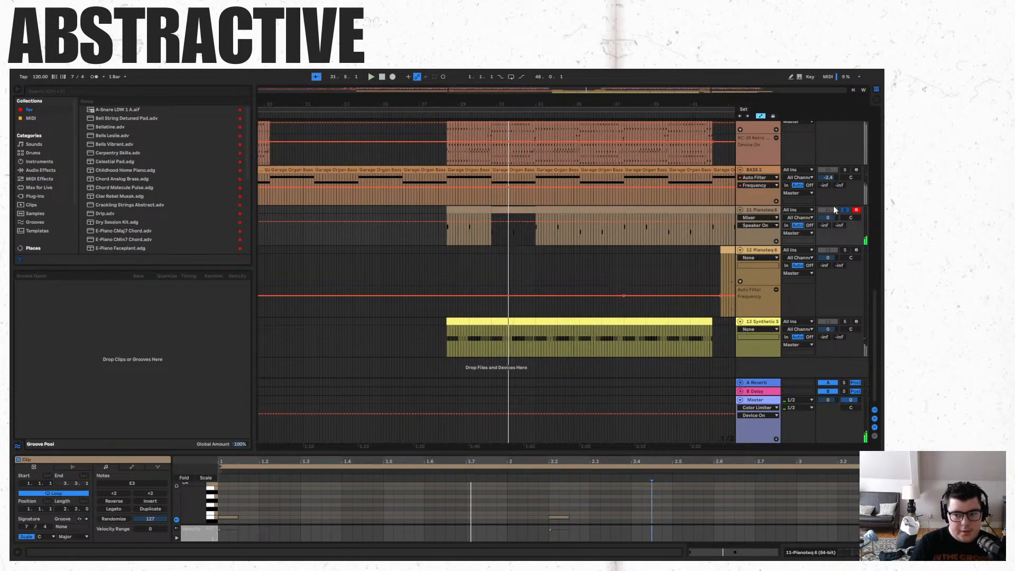
click(436, 254)
key(space)
key(space)
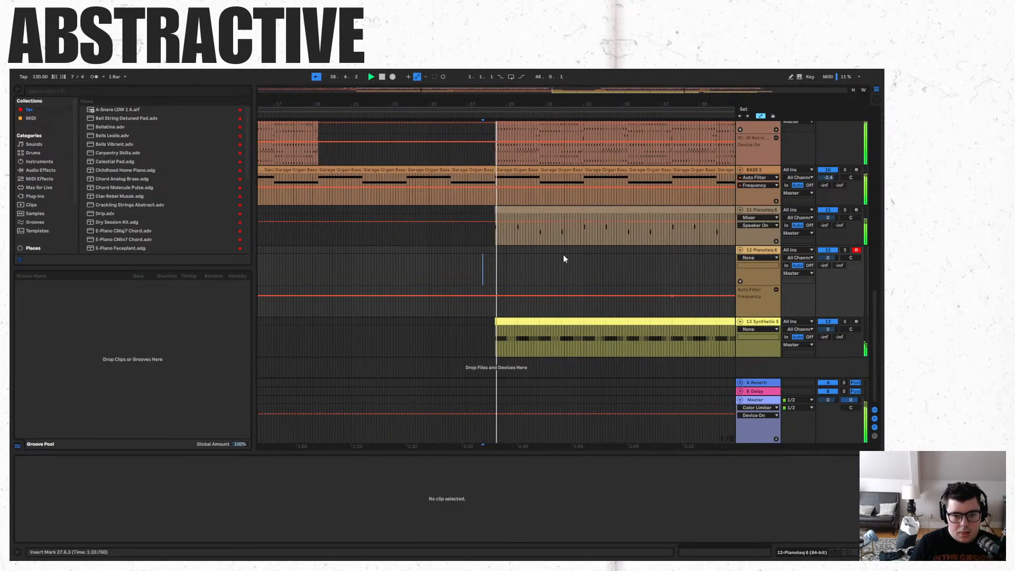
Follow the full mix after the drum break across the tracks, inspecting the SFX 2 clip at bar 32.
scroll(567, 282, up, 3)
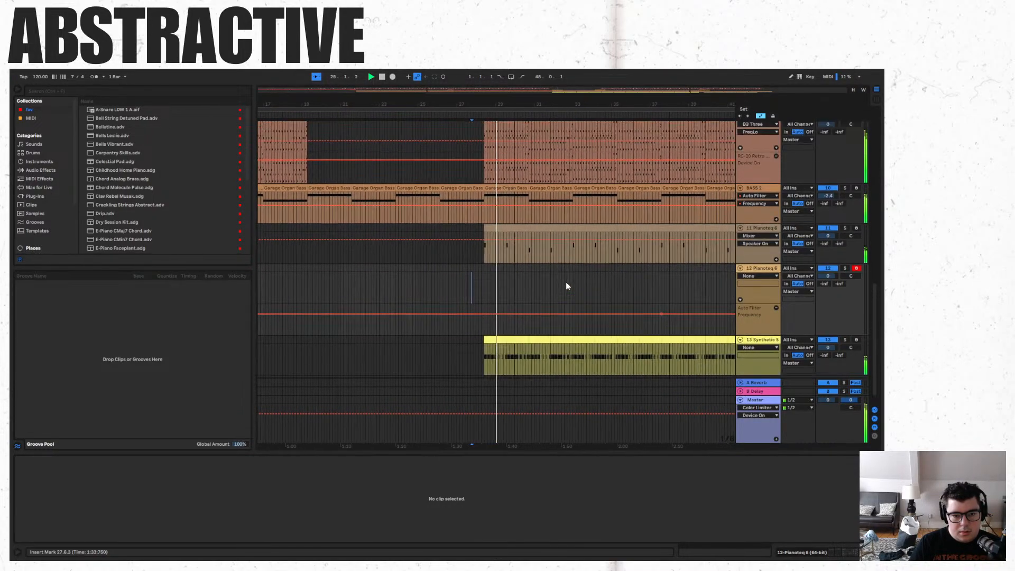
scroll(522, 304, down, 2)
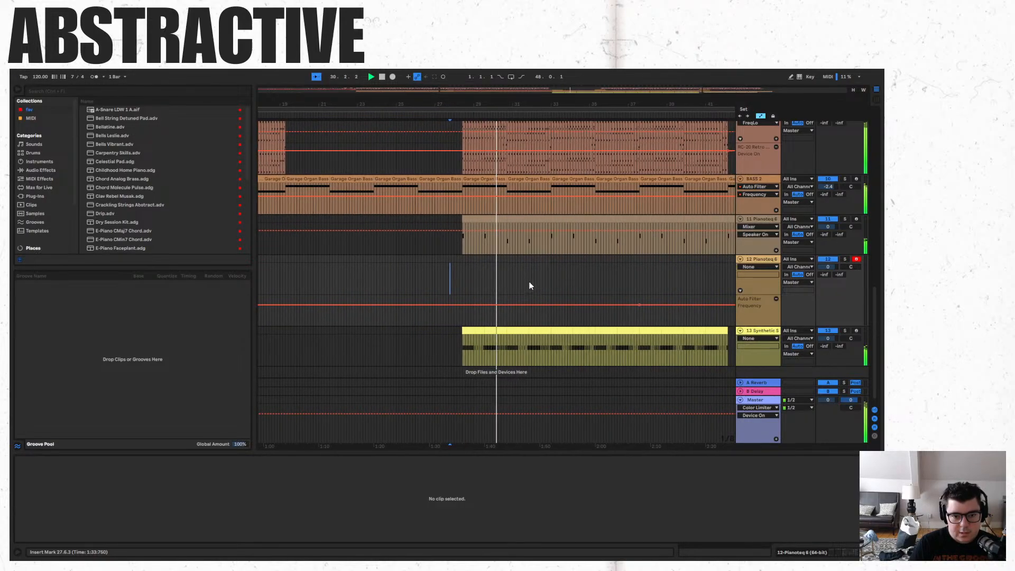
scroll(528, 286, up, 8)
scroll(537, 286, up, 3)
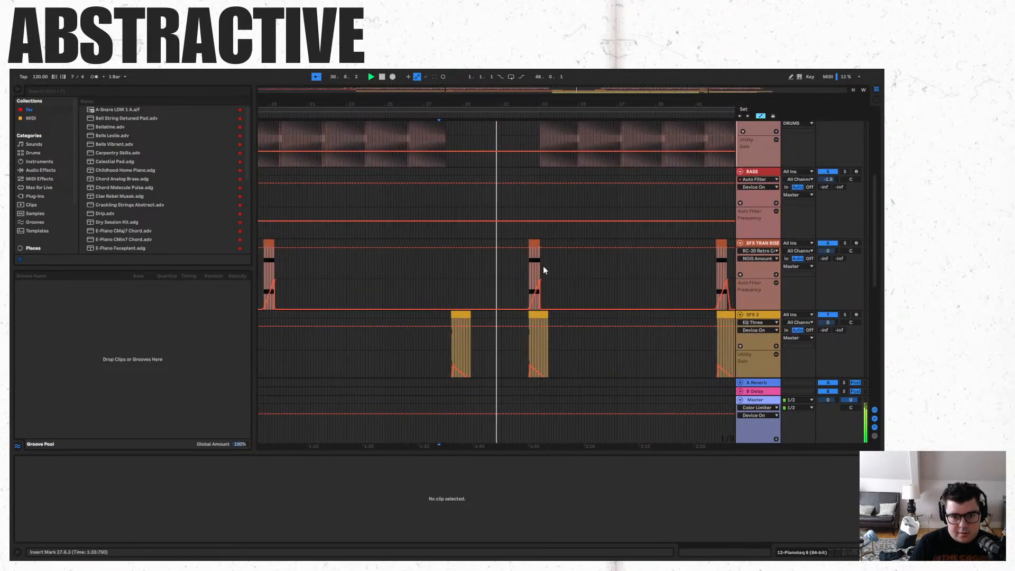
click(528, 323)
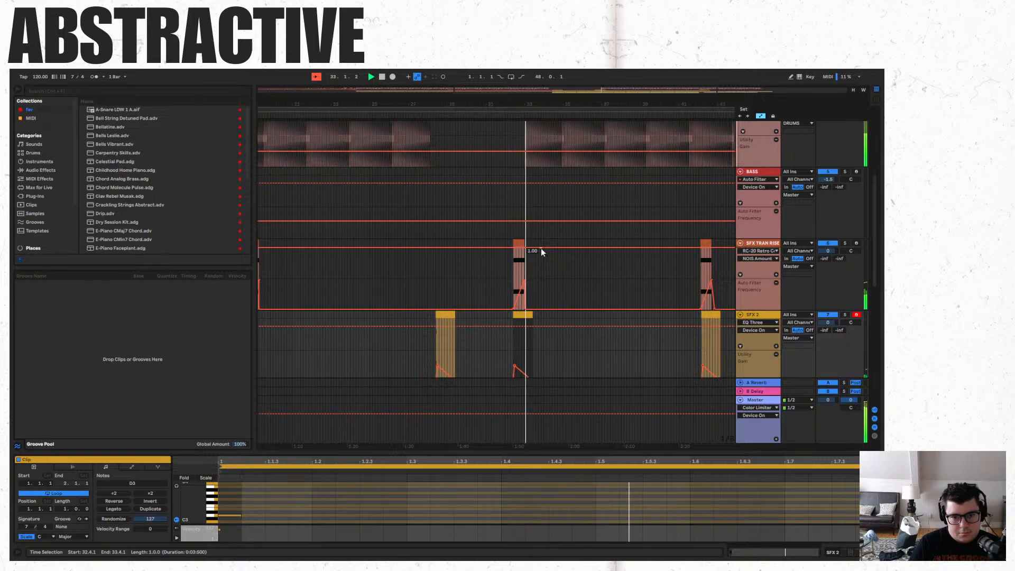
scroll(541, 248, down, 5)
scroll(555, 318, down, 4)
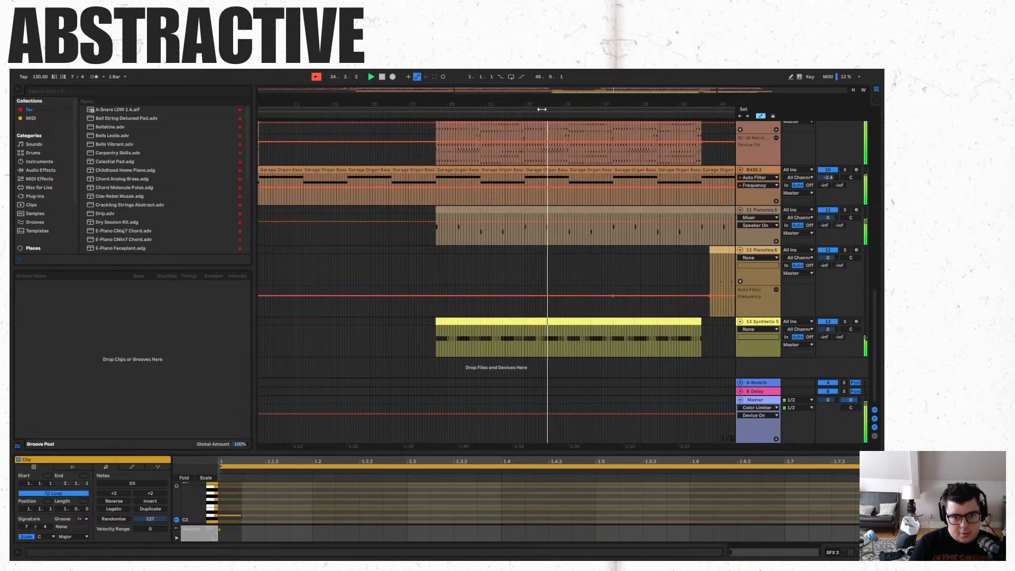
Examine the arrangement's closing section during playback, from the drum and SFX clips down to the 12 Pianoteq clip and its filter automation.
drag(555, 94, 673, 94)
scroll(474, 295, up, 10)
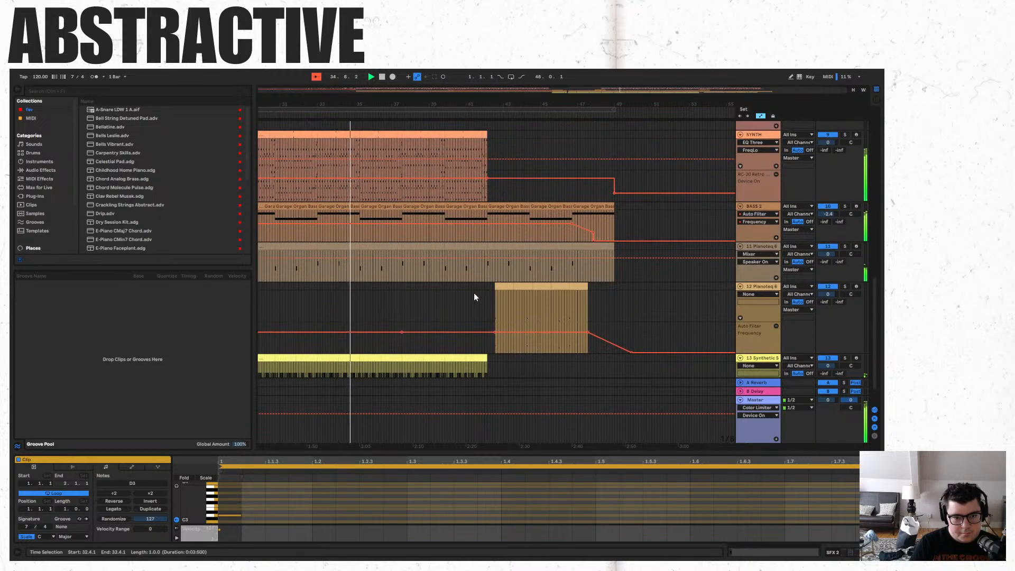
scroll(400, 335, up, 1)
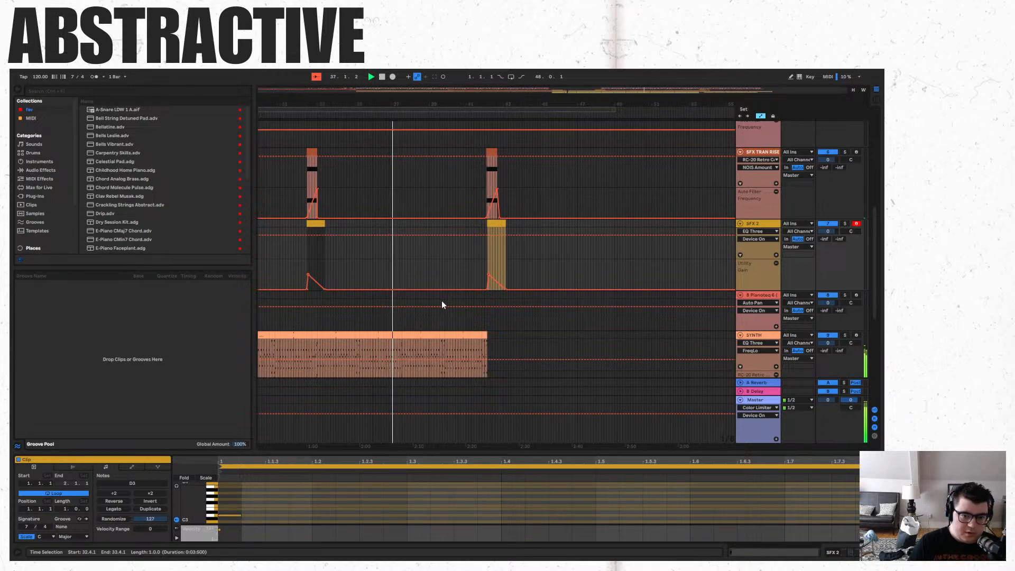
scroll(444, 305, down, 8)
scroll(466, 320, down, 3)
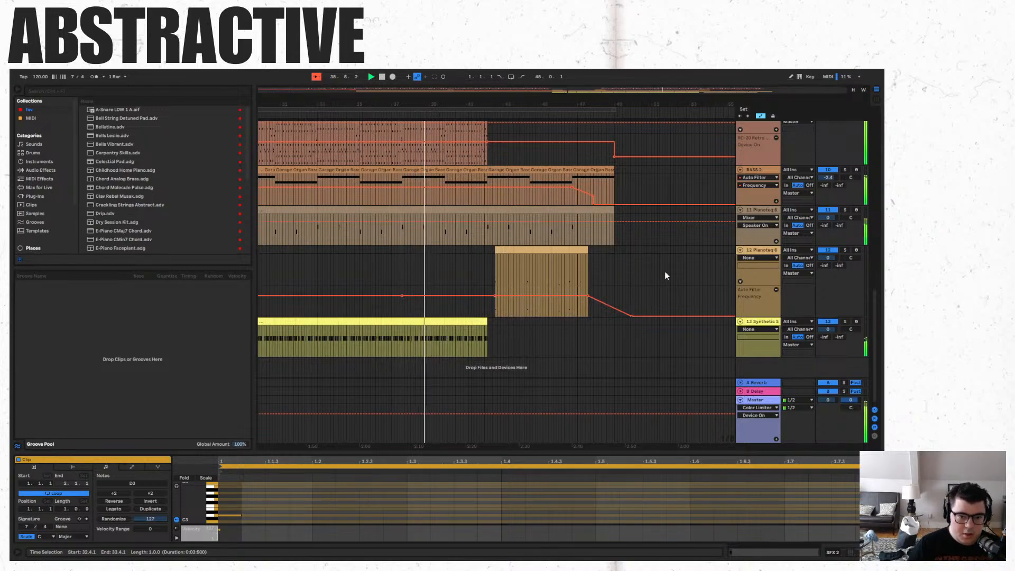
scroll(503, 240, up, 10)
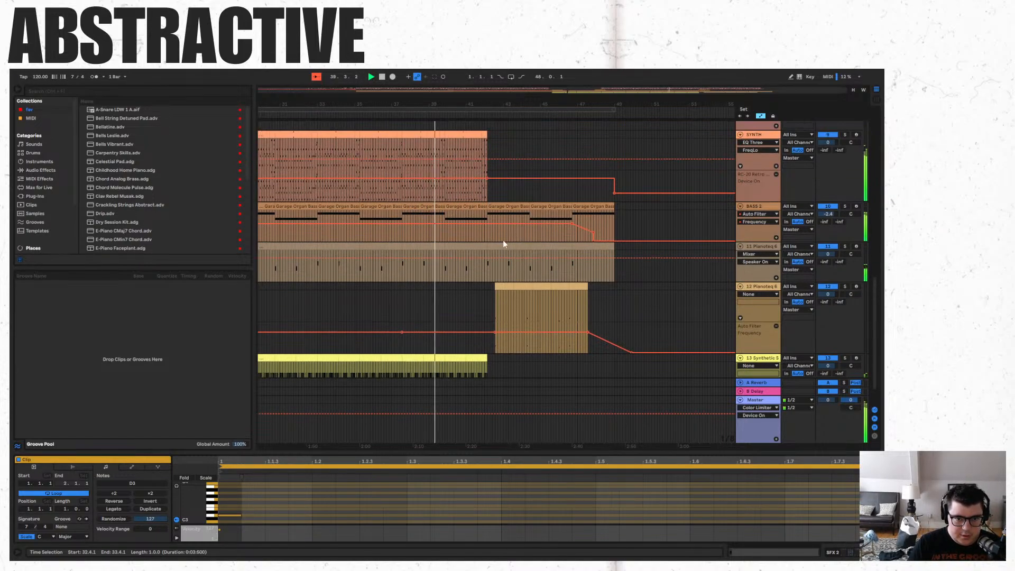
scroll(507, 245, up, 5)
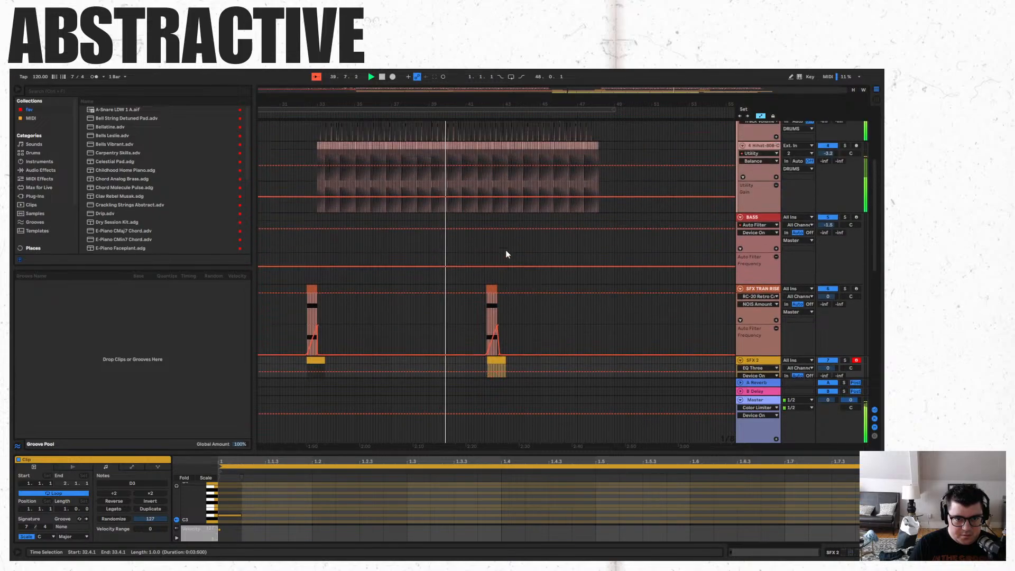
scroll(498, 244, down, 1)
scroll(497, 259, down, 3)
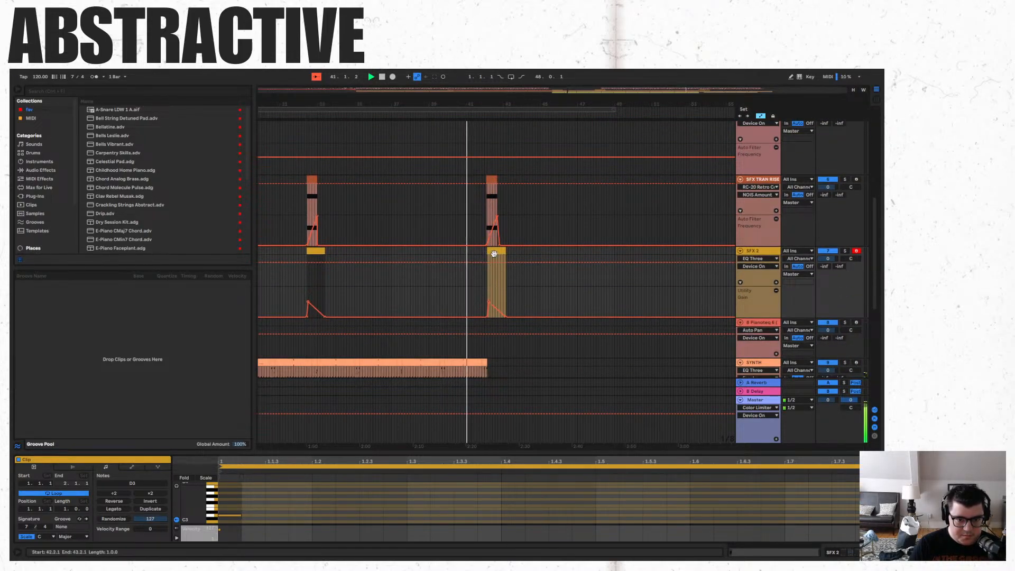
scroll(497, 254, down, 3)
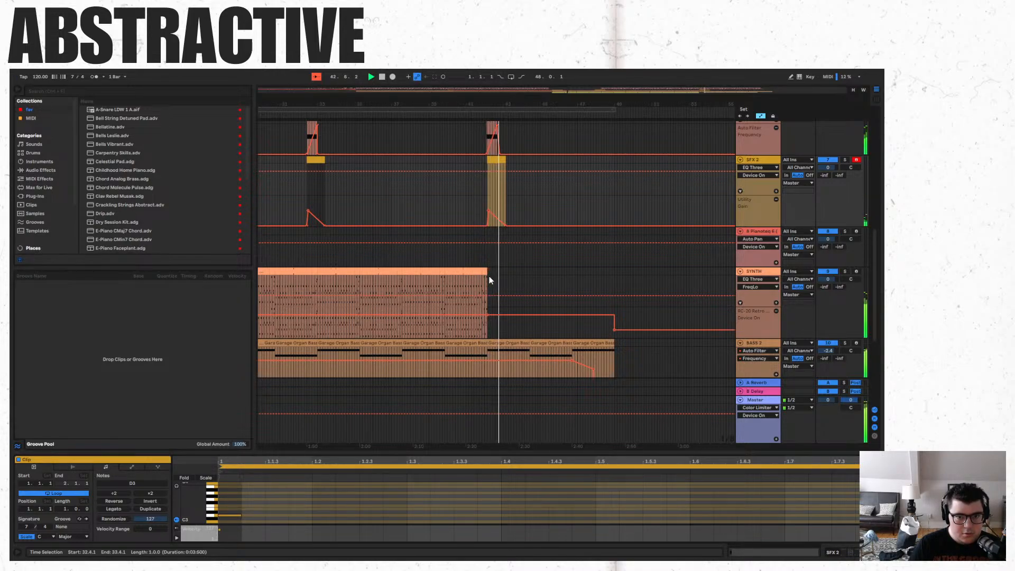
scroll(490, 281, down, 2)
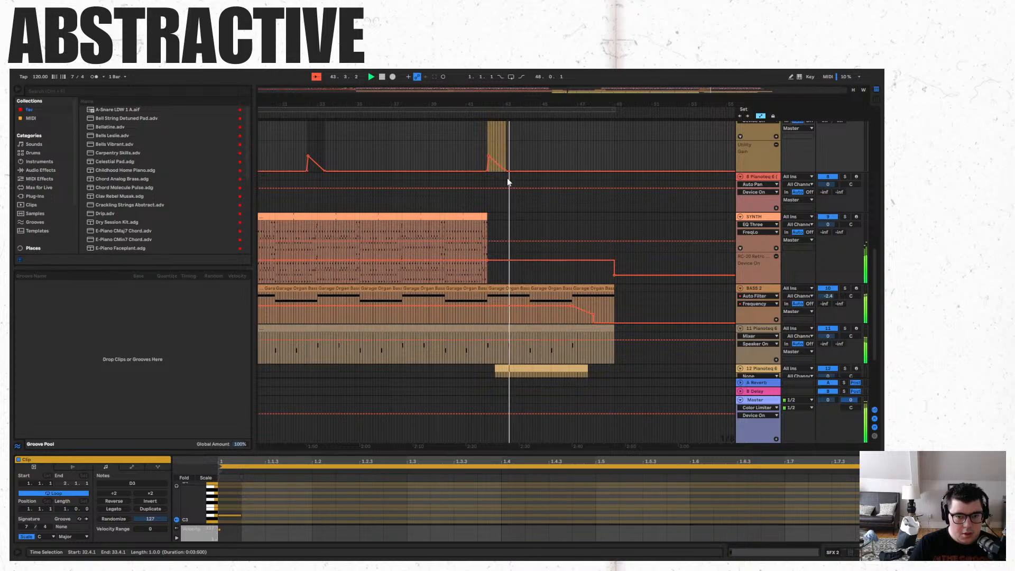
Mark the transition from 42.2.1 to 43.2.1 on the 8 Pianoteq track, play through the ending, and save the set.
click(478, 177)
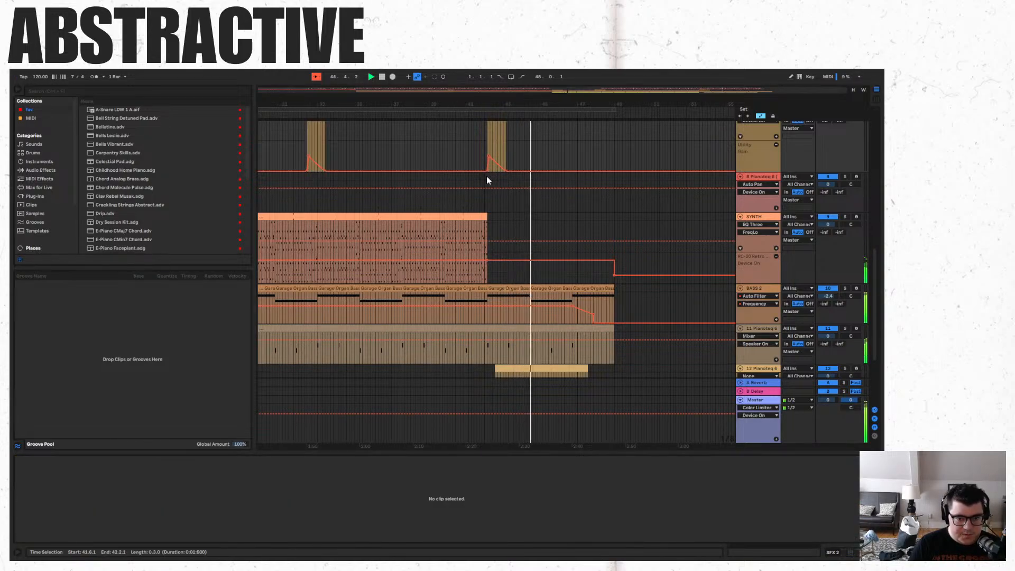
drag(486, 177, 507, 178)
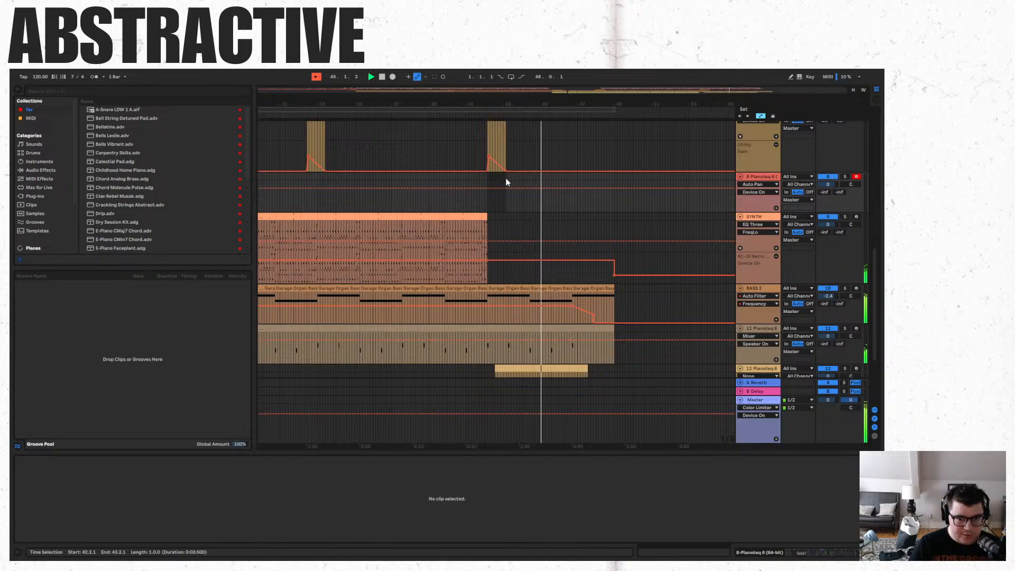
scroll(533, 218, down, 5)
click(640, 267)
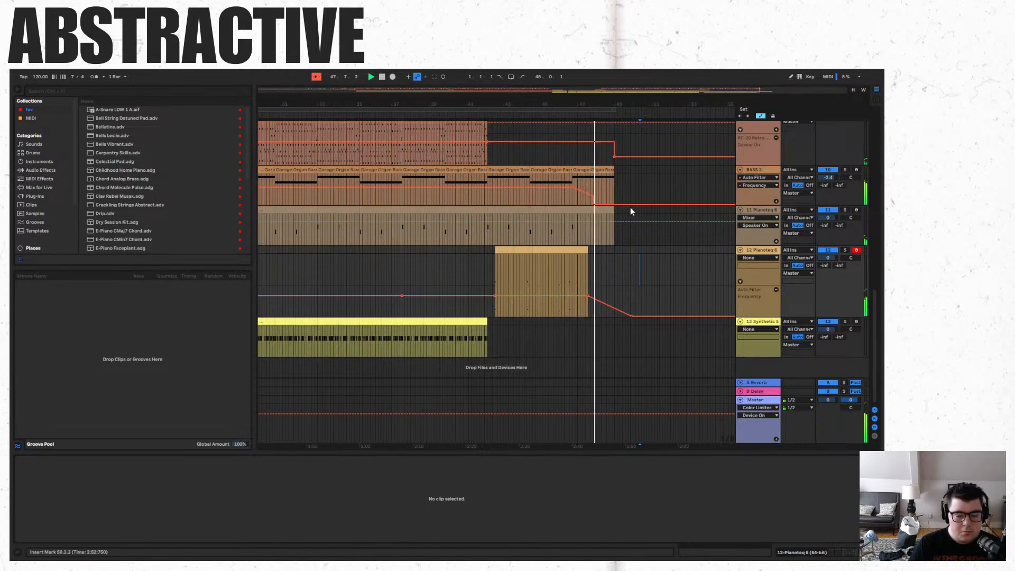
key(ctrl+s)
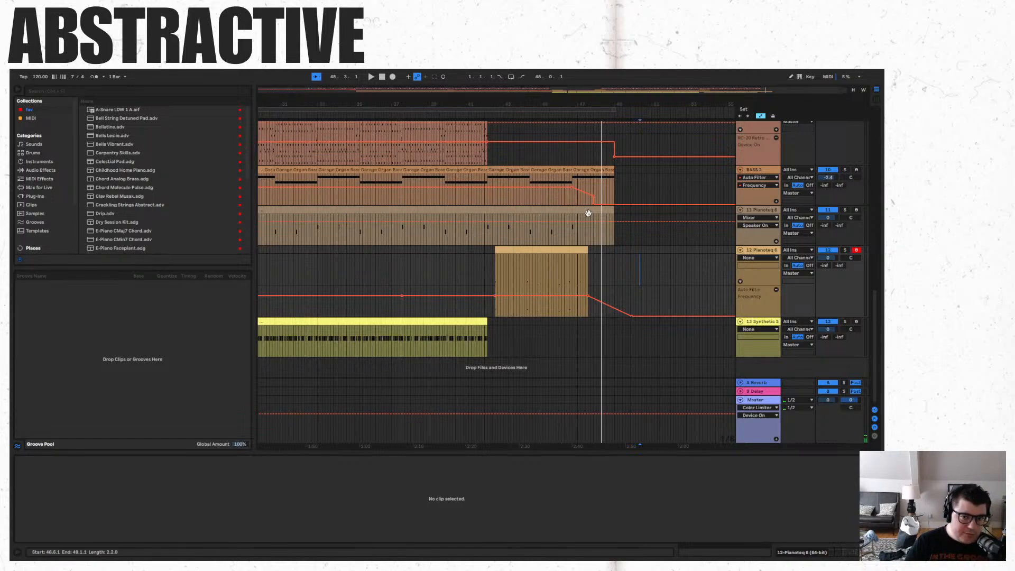
Zoom out to the whole song and review the arrangement from the lower instrument tracks up to the drums.
double_click(540, 88)
scroll(580, 228, up, 1)
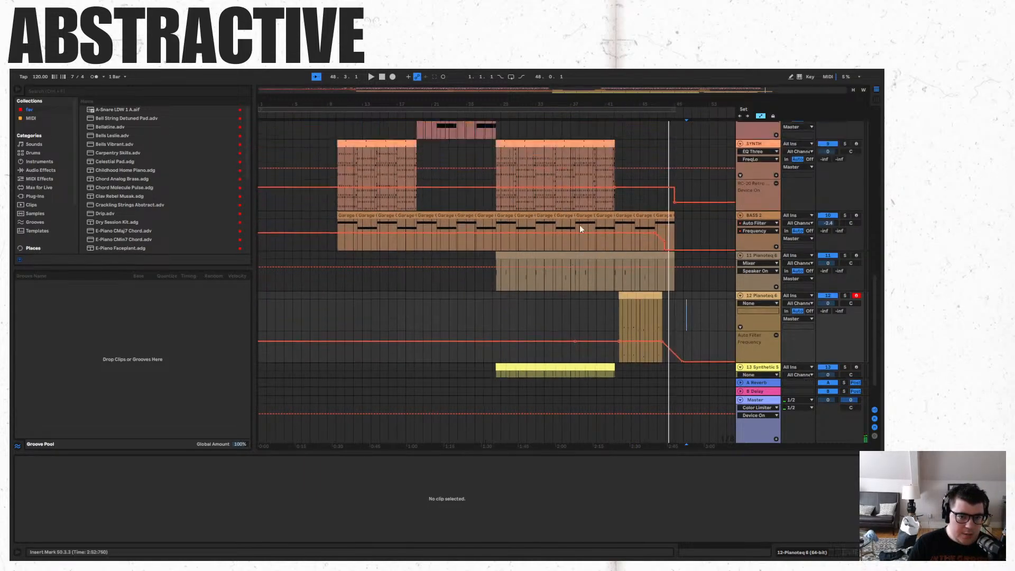
scroll(580, 229, up, 2)
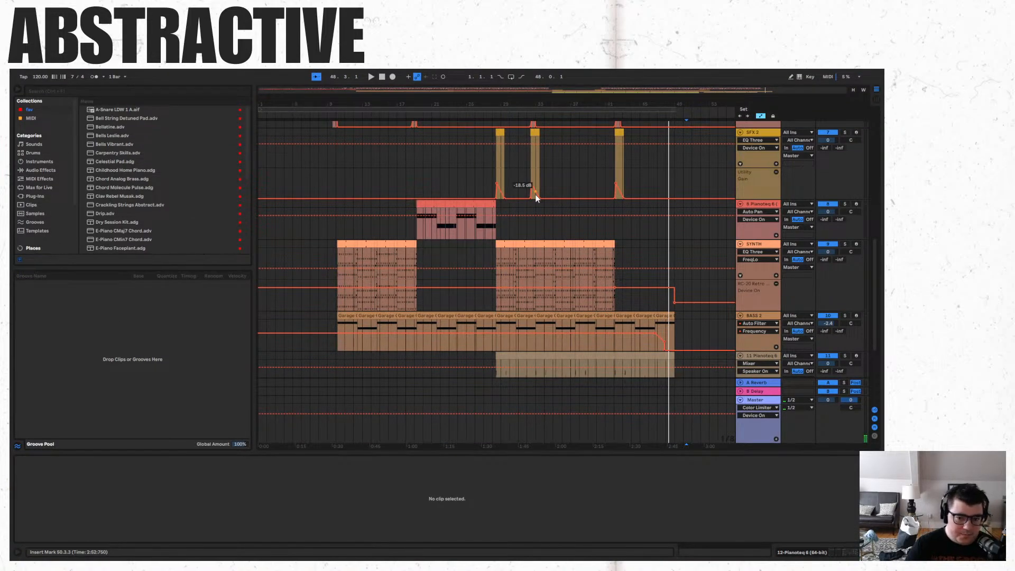
scroll(466, 283, up, 5)
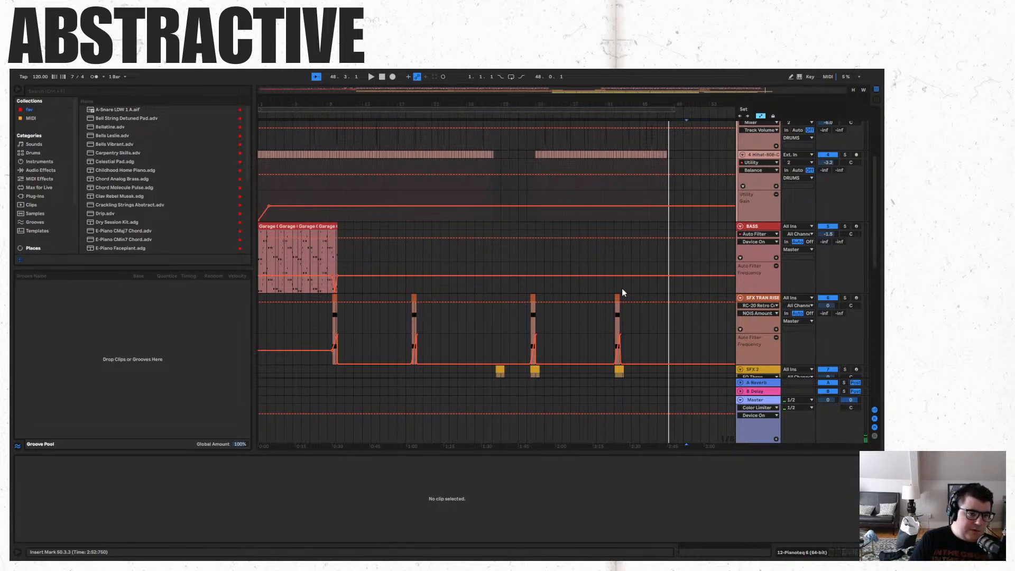
Exit full screen, place the insert marker at bar 21 on the BASS track, and save the Heavy Hearts set.
key(F11)
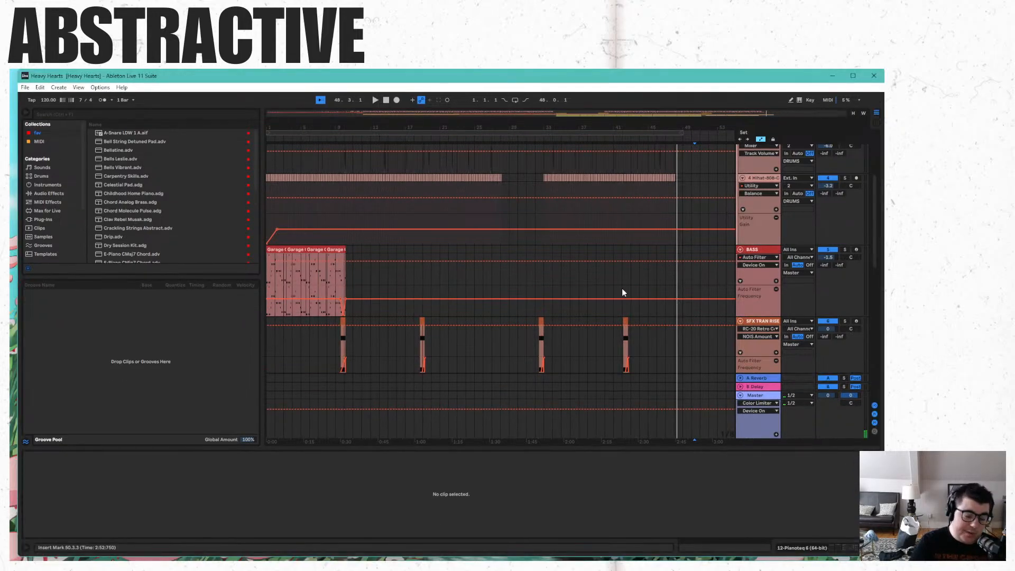
right_click(601, 316)
key(ctrl+v)
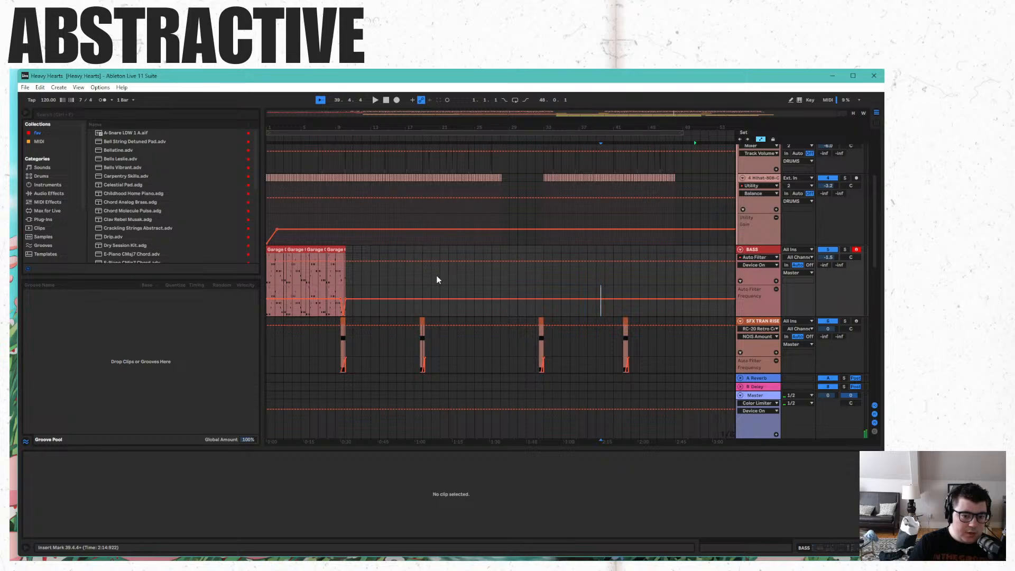
click(439, 277)
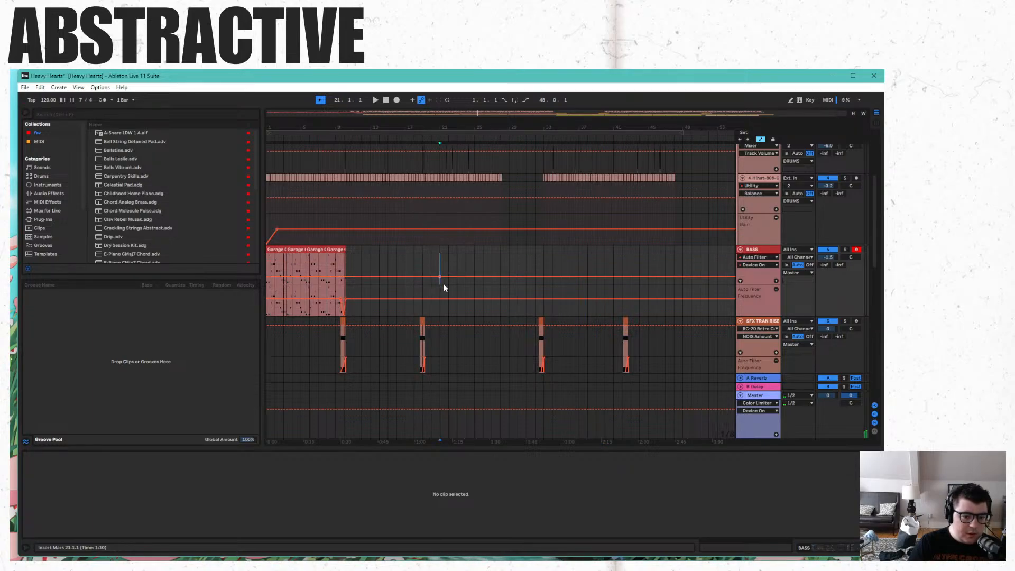
click(439, 276)
key(ctrl+s)
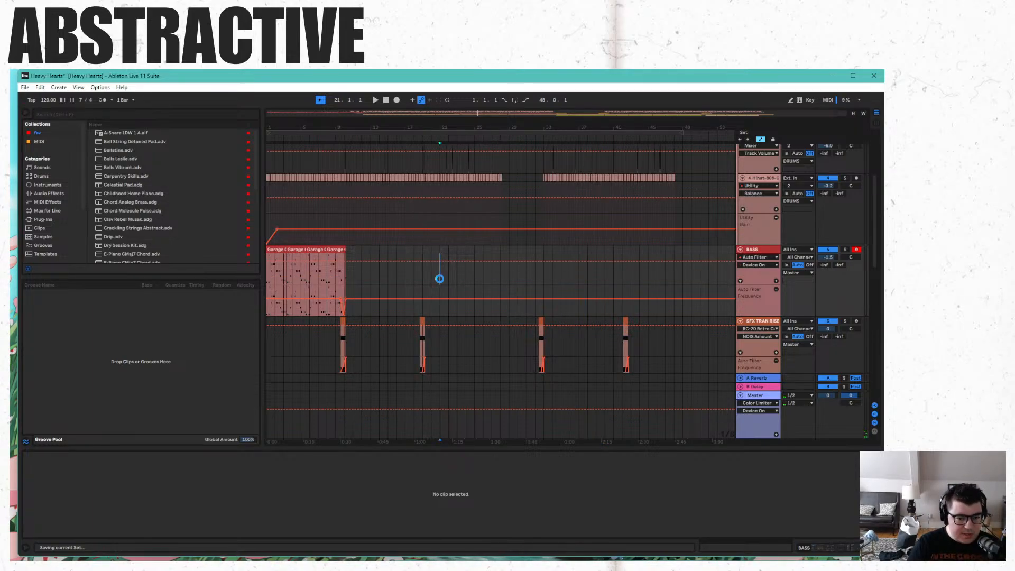
Select everything in the Heavy Hearts arrangement, and create a new Live Set shown in full screen.
key(ctrl+a)
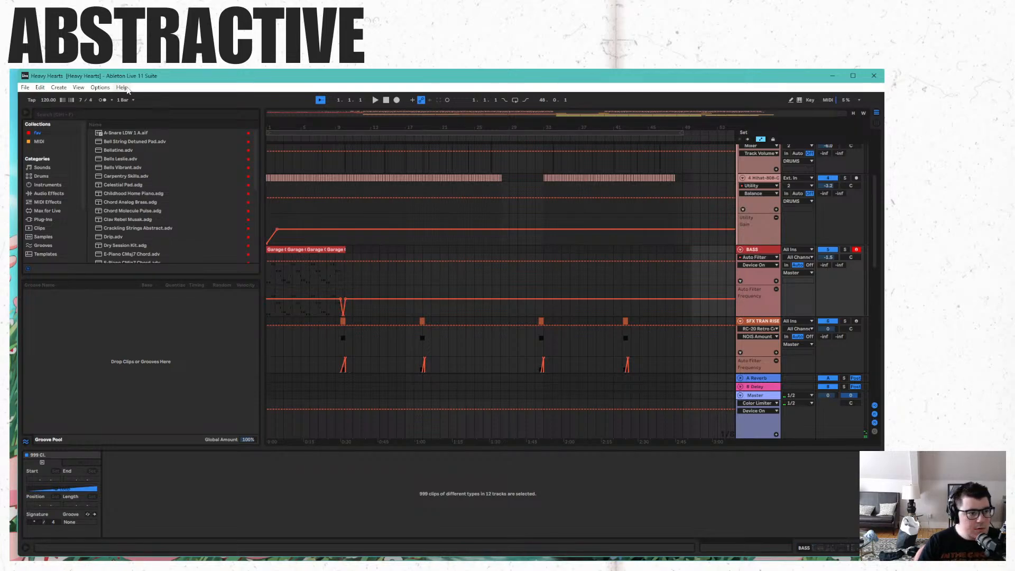
click(25, 87)
click(55, 99)
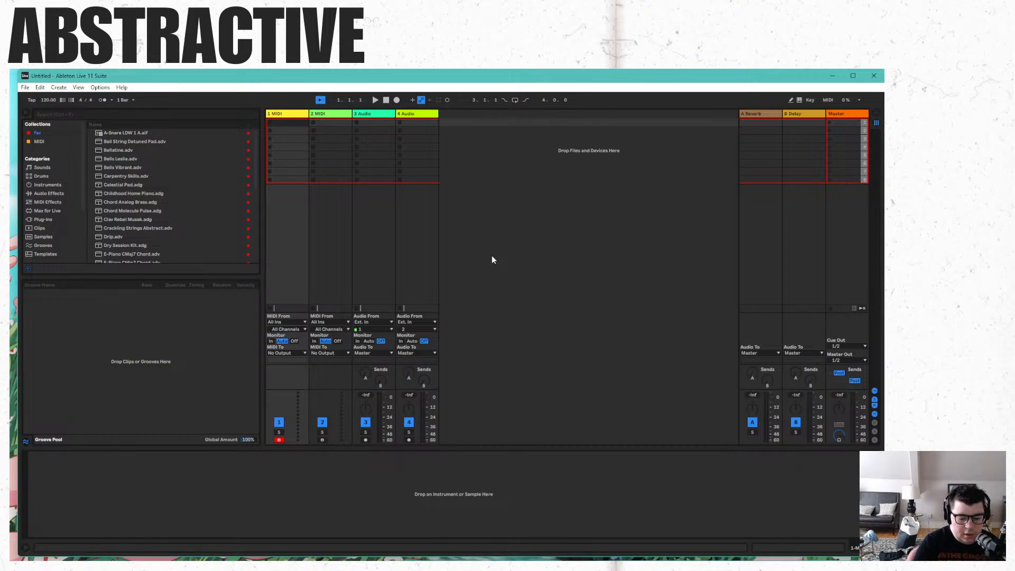
key(ctrl+shift+f)
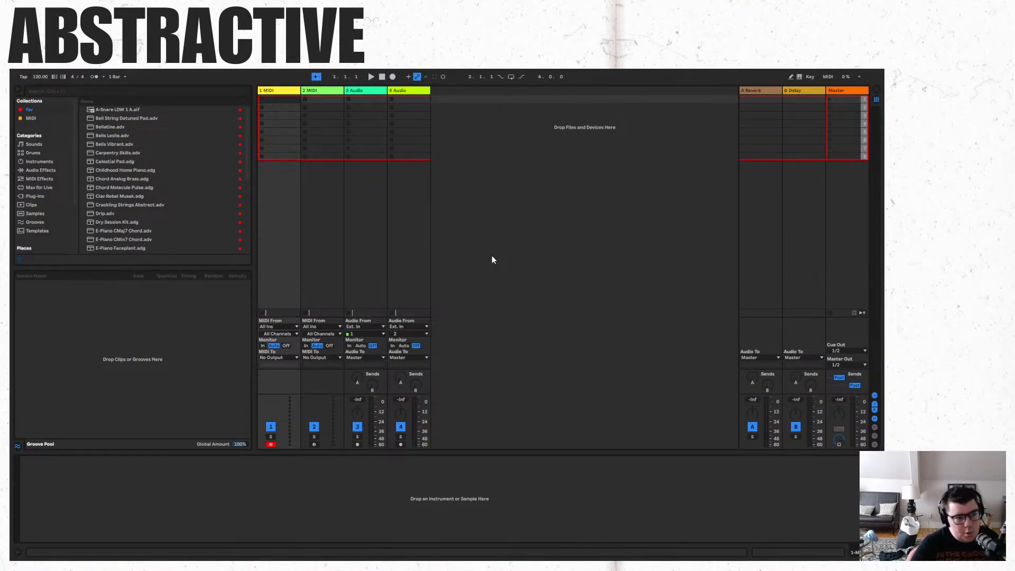
Load the Vital VST plug-in onto a new track in the empty set.
click(35, 196)
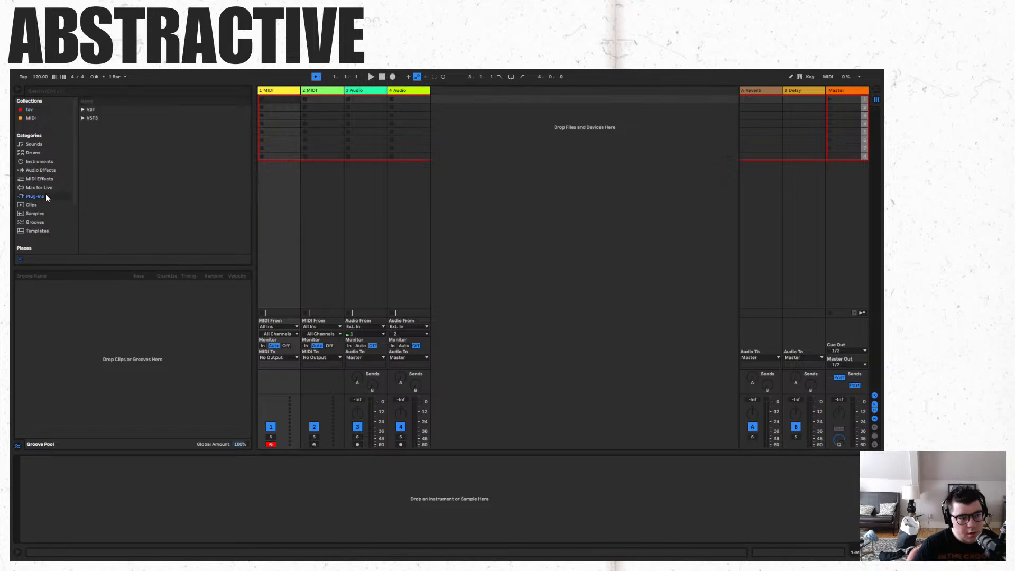
click(83, 110)
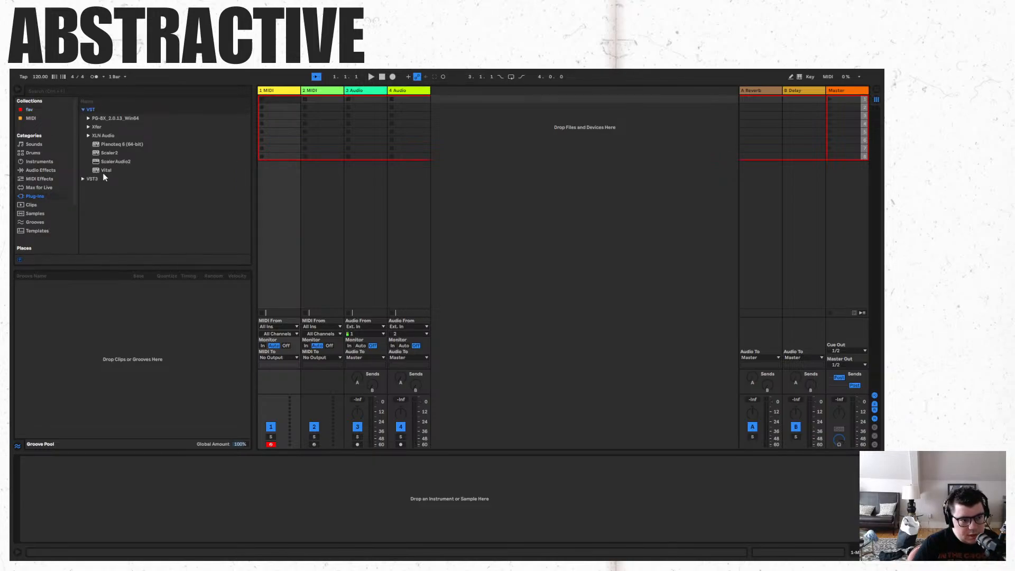
drag(103, 171, 645, 334)
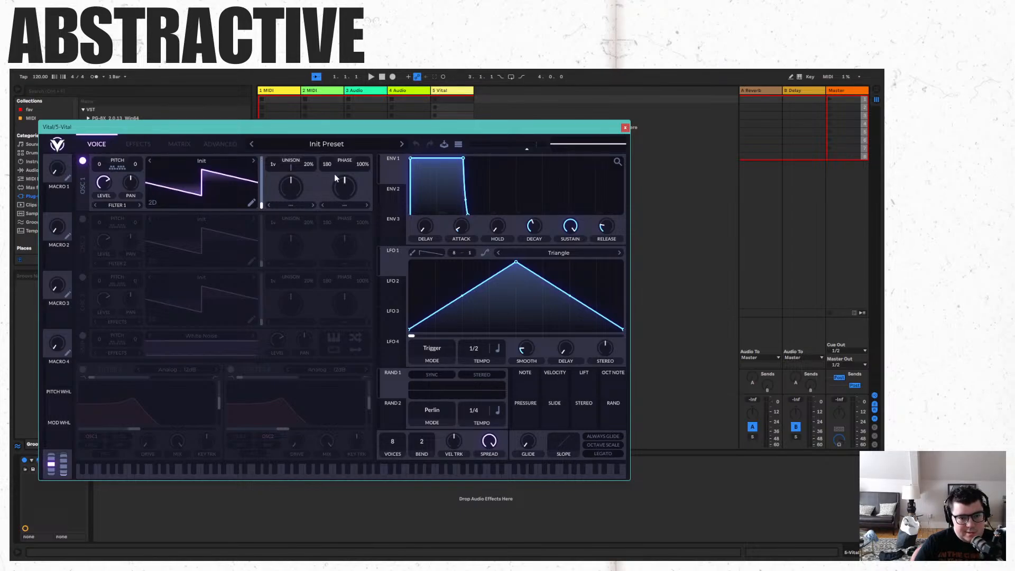
Reshape Vital's LFO 1 triangle into a falling ramp, and replace it with the Growing Oscillations shape.
drag(516, 264, 411, 263)
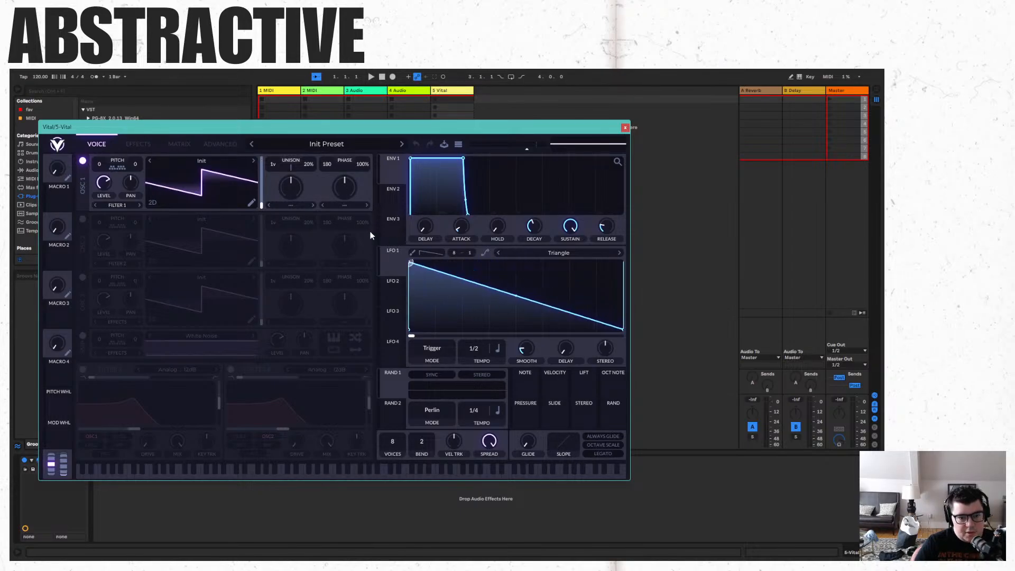
click(581, 252)
click(559, 239)
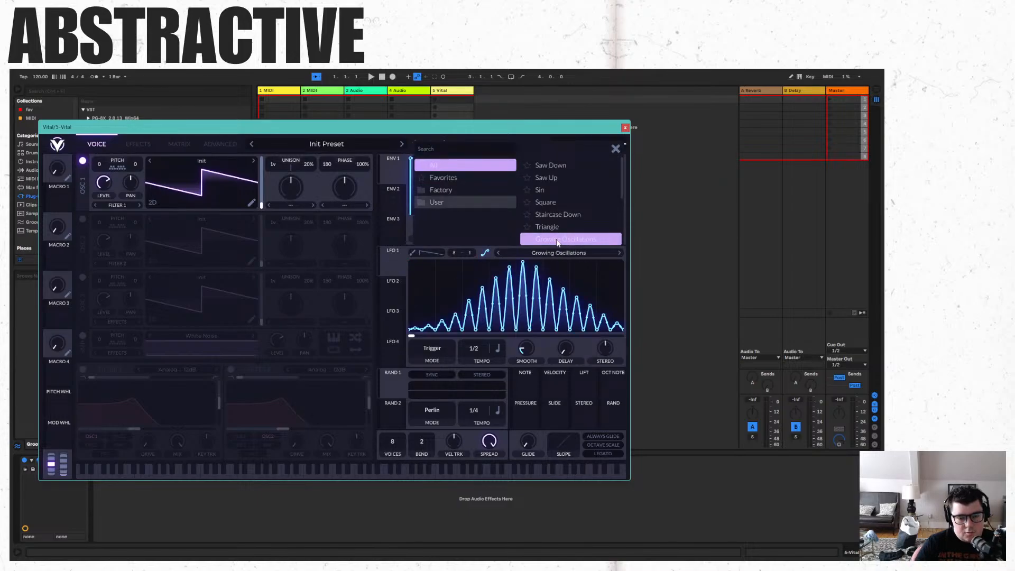
Load the Brown Noise wavetable into oscillator 1 and modulate its wave frame with LFO 1.
drag(397, 265, 262, 173)
click(253, 162)
click(253, 164)
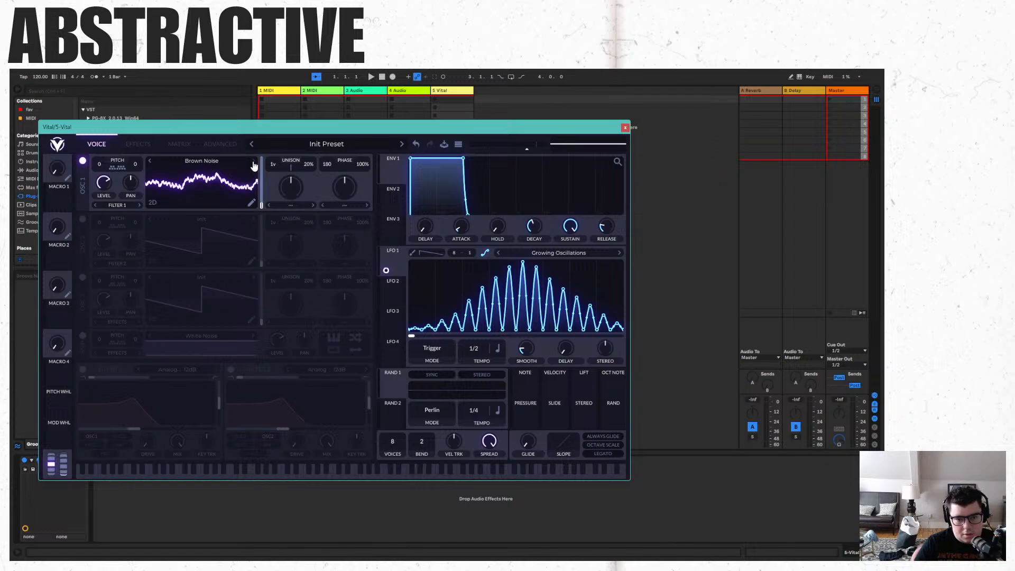
drag(386, 270, 209, 176)
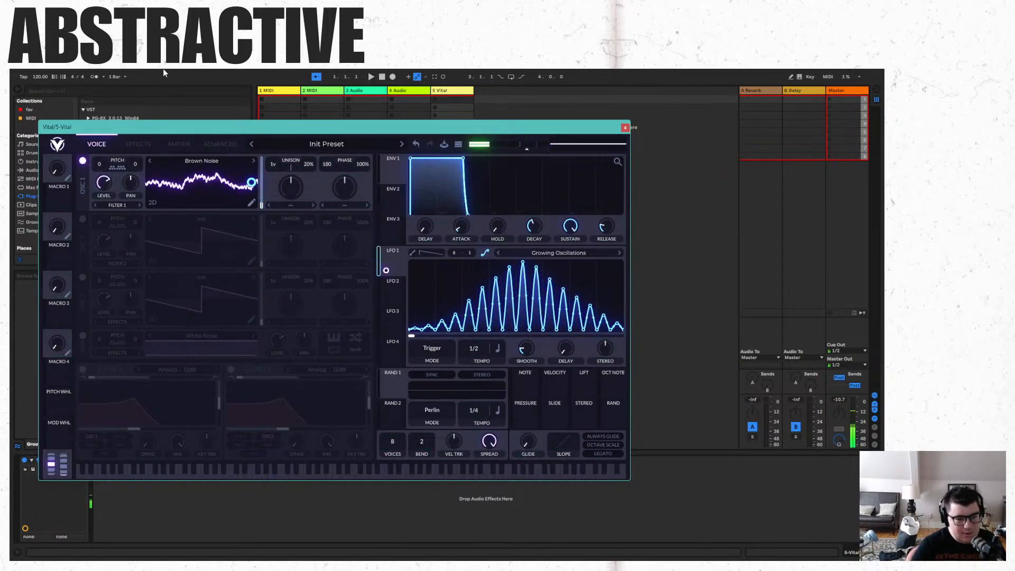
Replace oscillator 1's wavetable with Harmonic Series and close the wavetable browser.
click(247, 159)
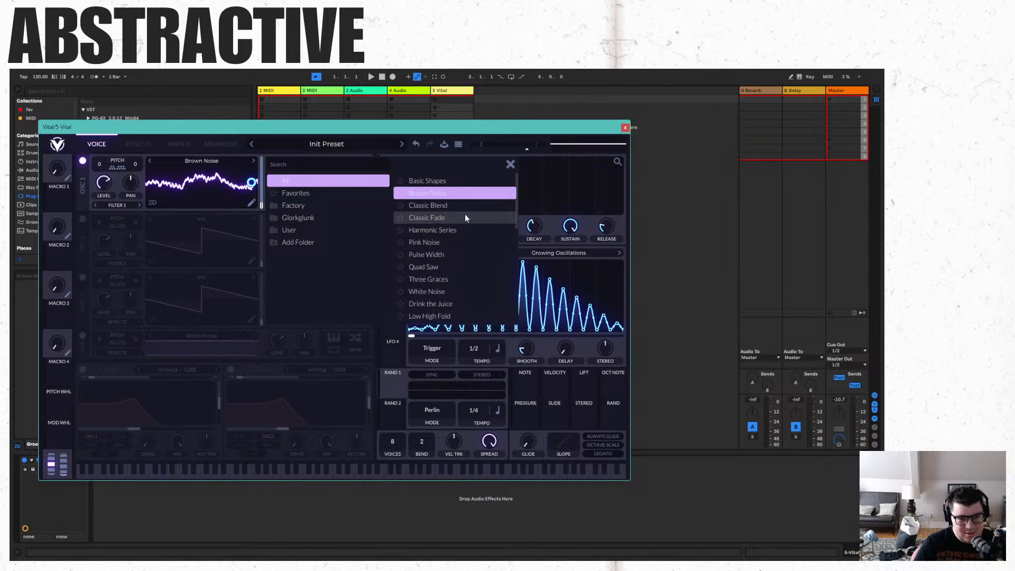
click(462, 230)
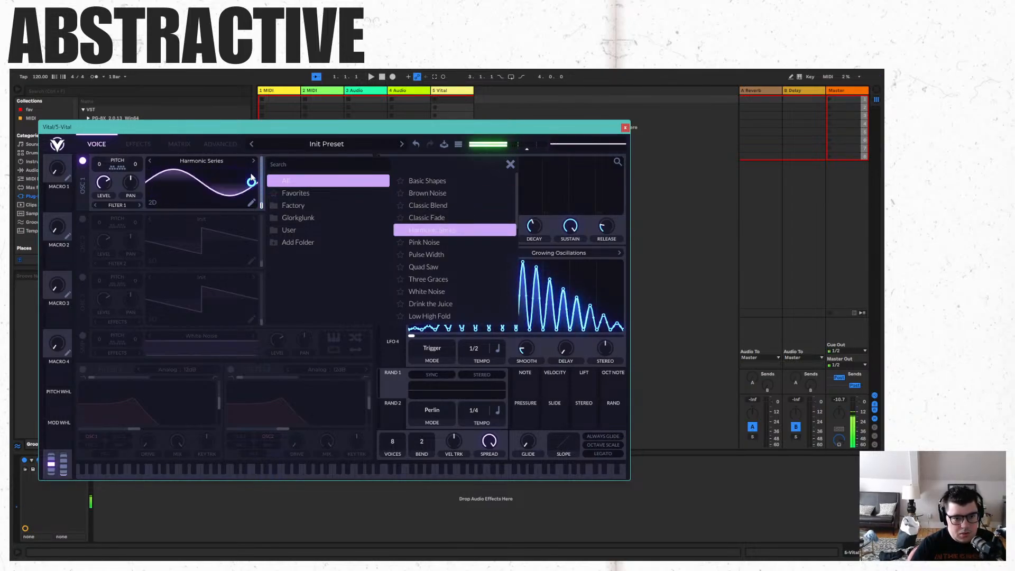
click(510, 164)
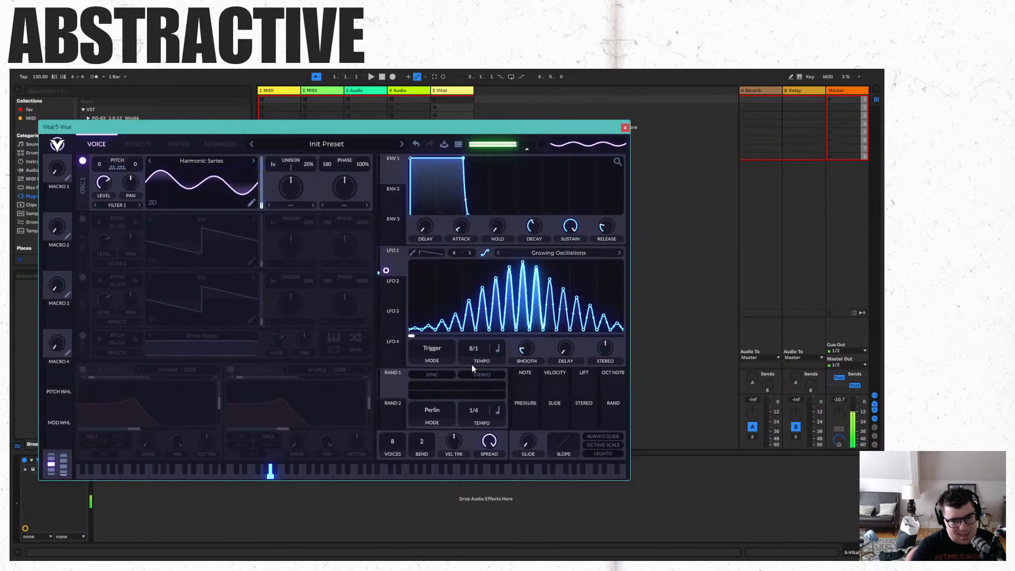
Load the Staircase Down shape into LFO 1 and reshape its first half into a smooth rise from zero.
click(600, 253)
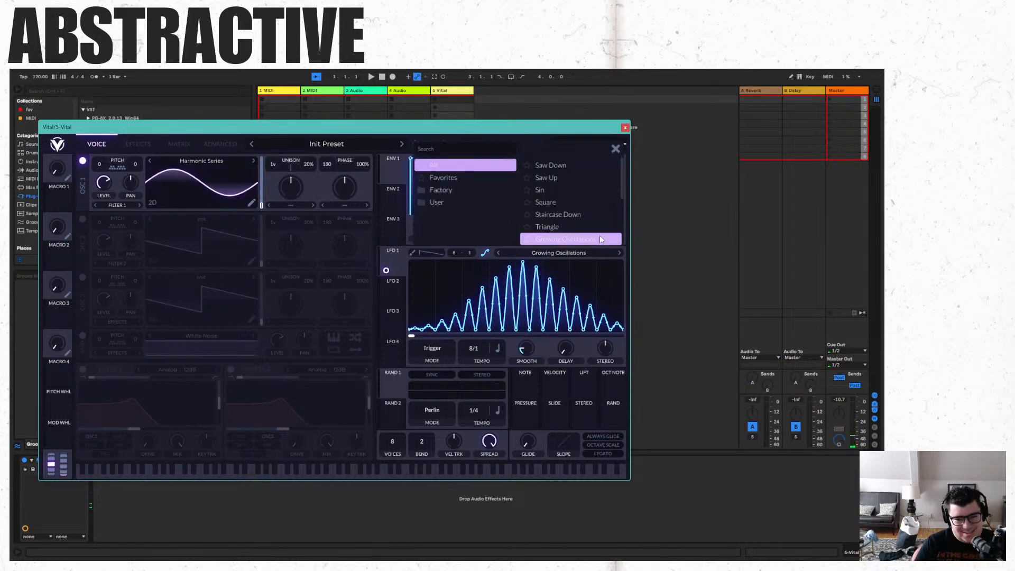
click(589, 218)
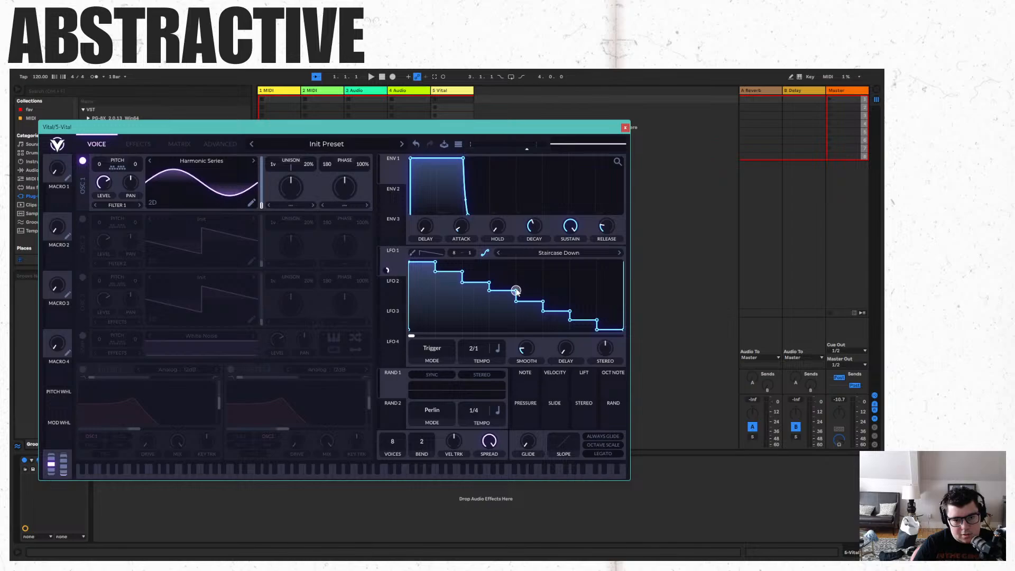
drag(487, 294, 489, 288)
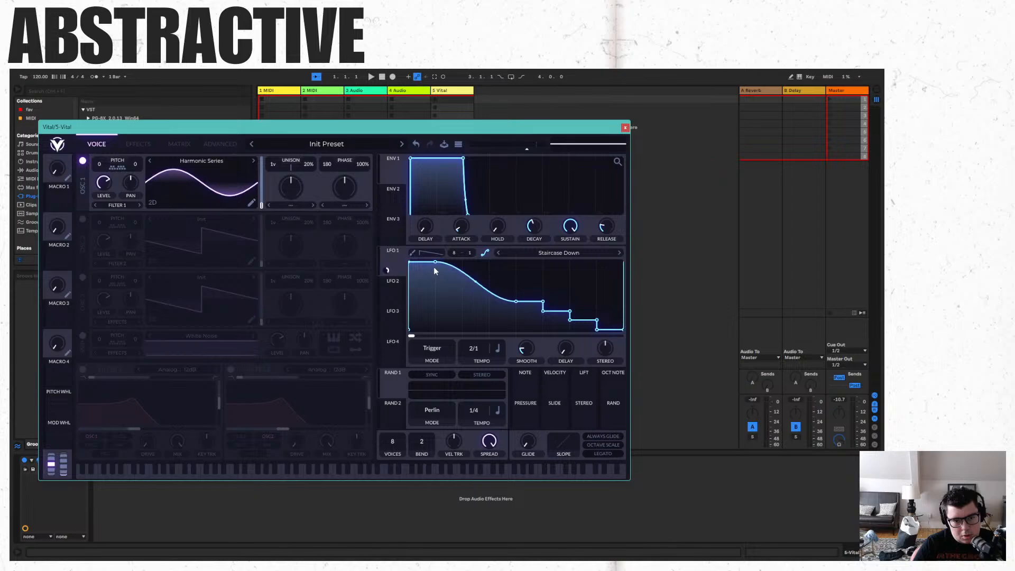
drag(410, 263, 410, 329)
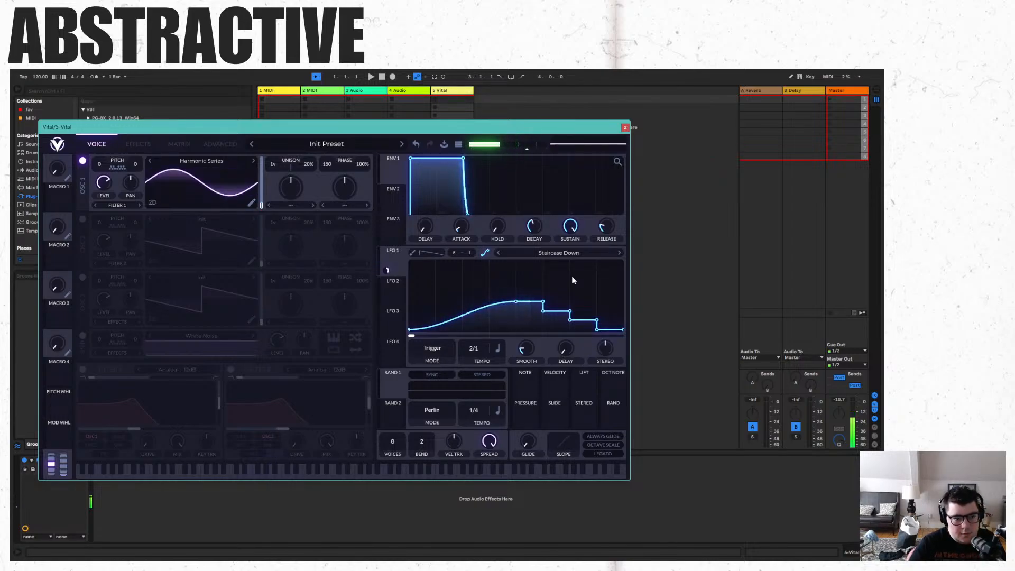
Enable oscillator 2, load the Basic Shapes wavetable, and move its frame to a square wave.
click(82, 219)
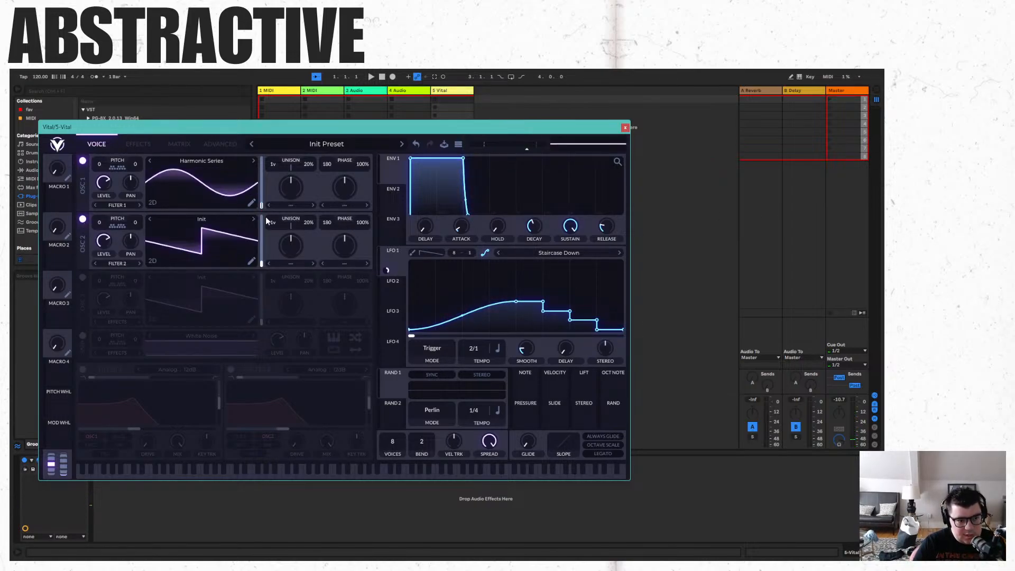
click(252, 221)
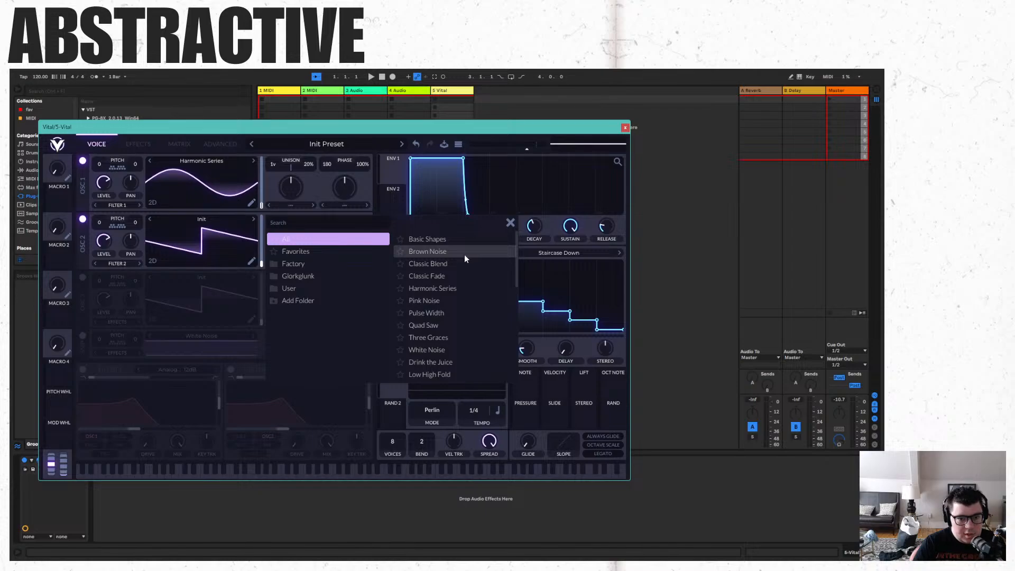
click(461, 241)
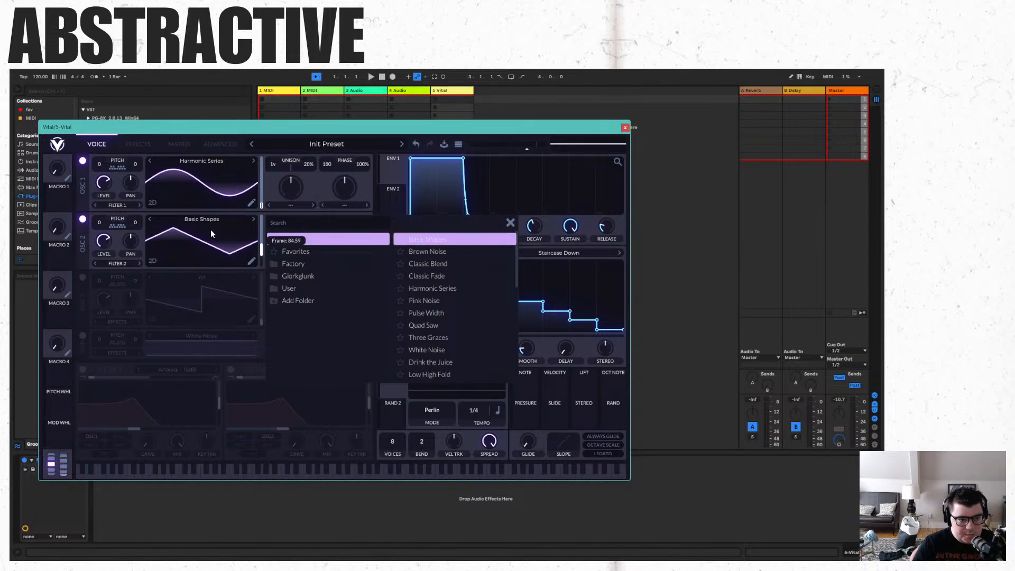
drag(211, 230, 211, 219)
click(660, 237)
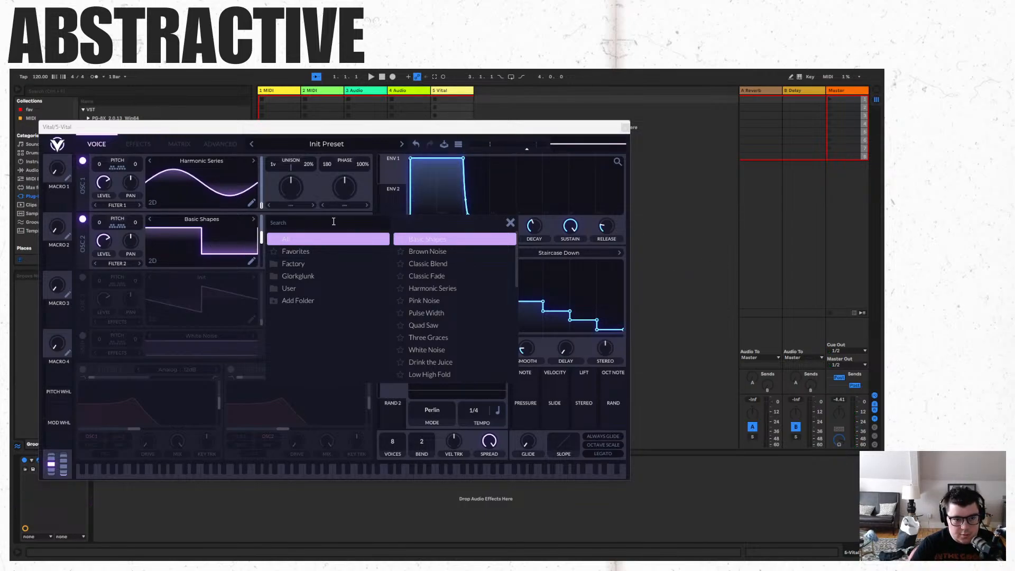
click(525, 229)
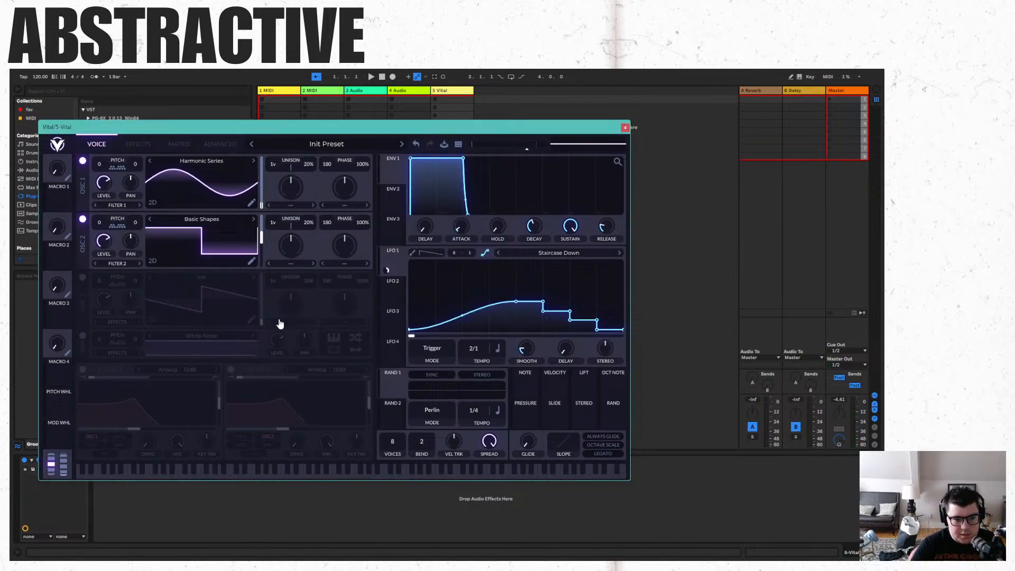
Enable filter 1 for oscillator 2 and modulate the filter's cutoff with LFO 1.
click(83, 370)
drag(388, 269, 133, 401)
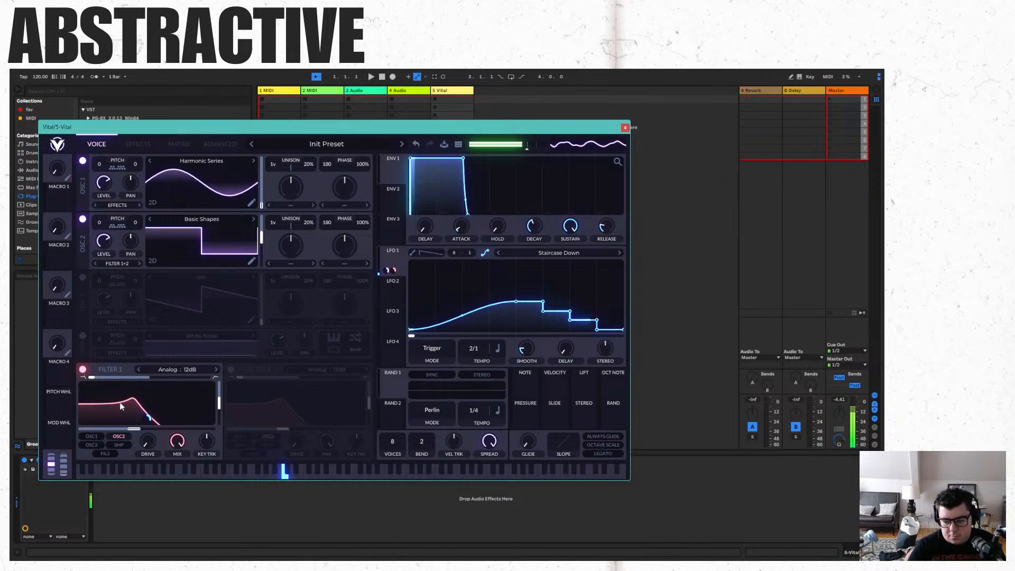
Enable the White Noise sample through filter 1, and modulate its level with LFO 2 set to the Saw Down shape.
click(83, 336)
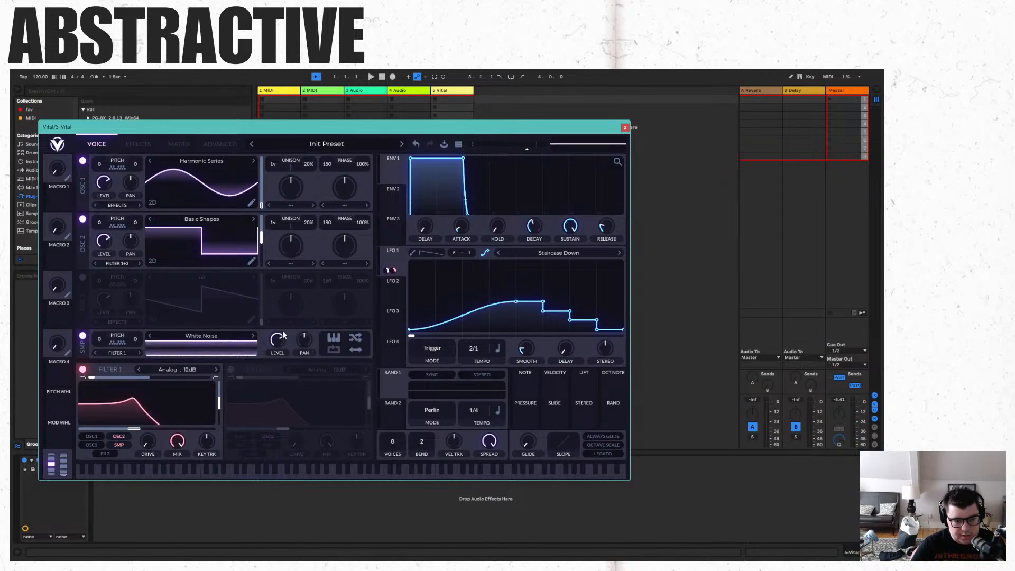
click(387, 285)
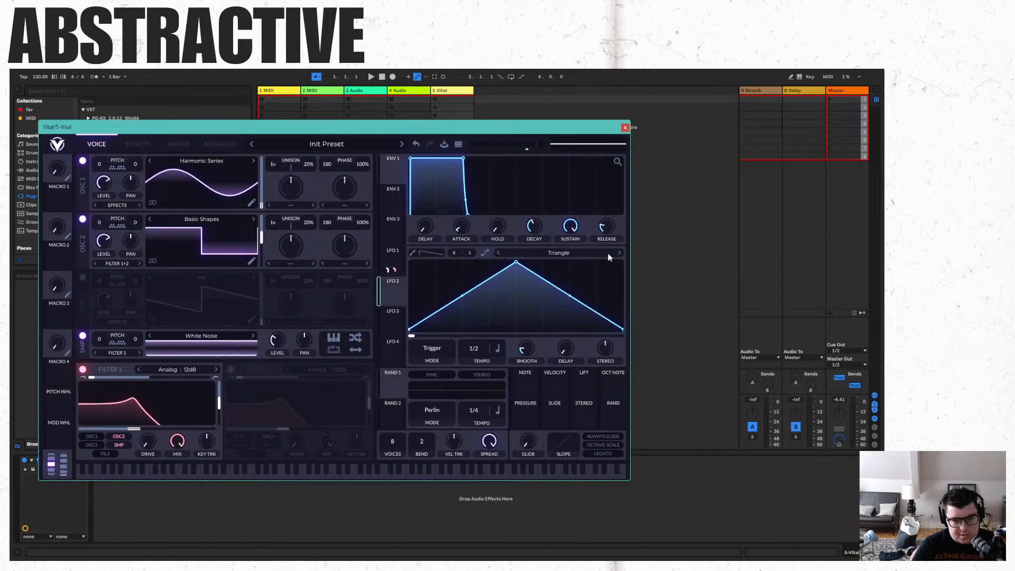
click(622, 254)
click(607, 252)
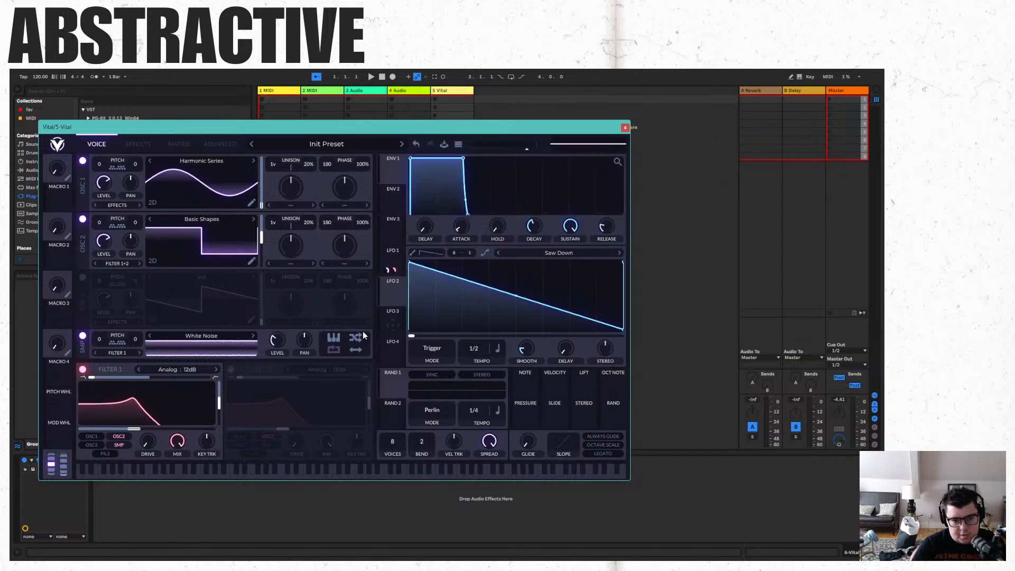
drag(348, 307, 277, 342)
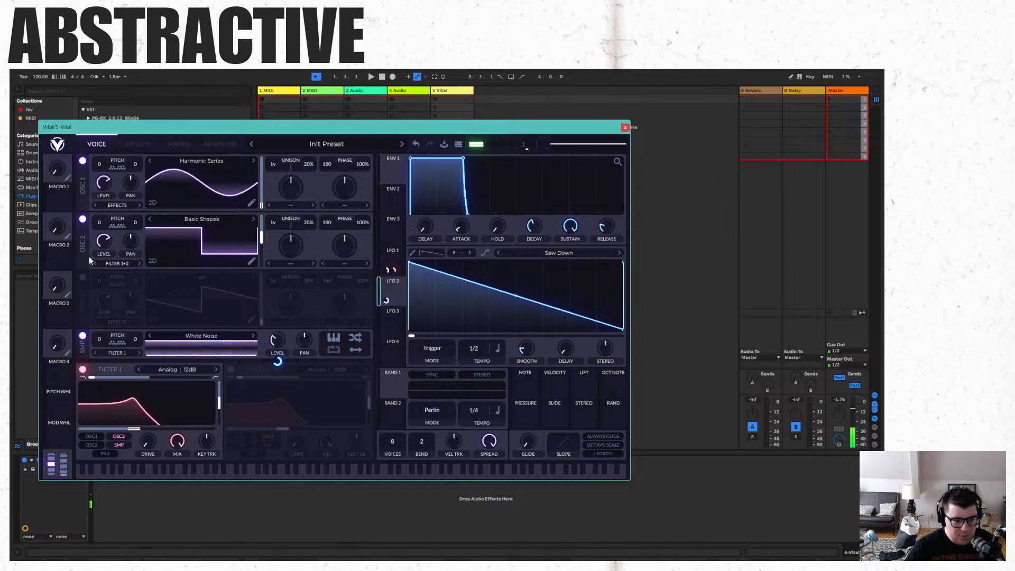
Enable oscillator 3 with the Basic Shapes wavetable on a triangle frame, and set its unison to 10 voices at 2%.
click(83, 278)
click(230, 278)
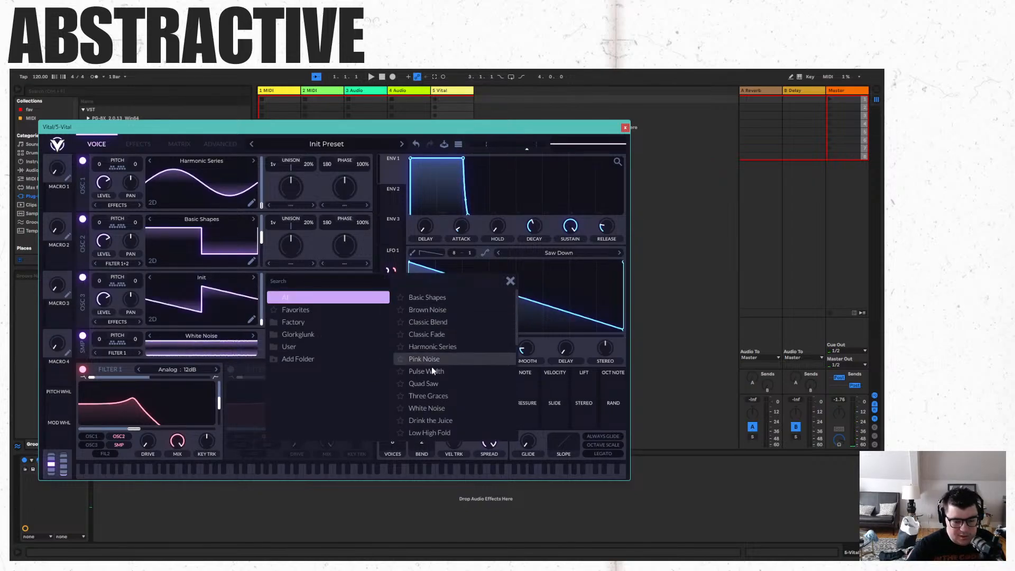
click(375, 348)
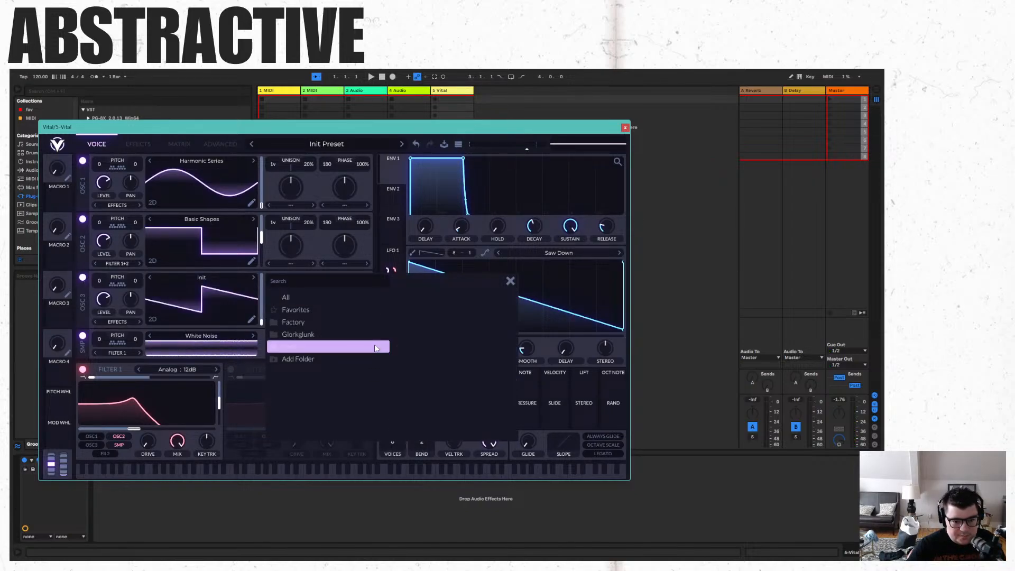
click(356, 299)
click(446, 405)
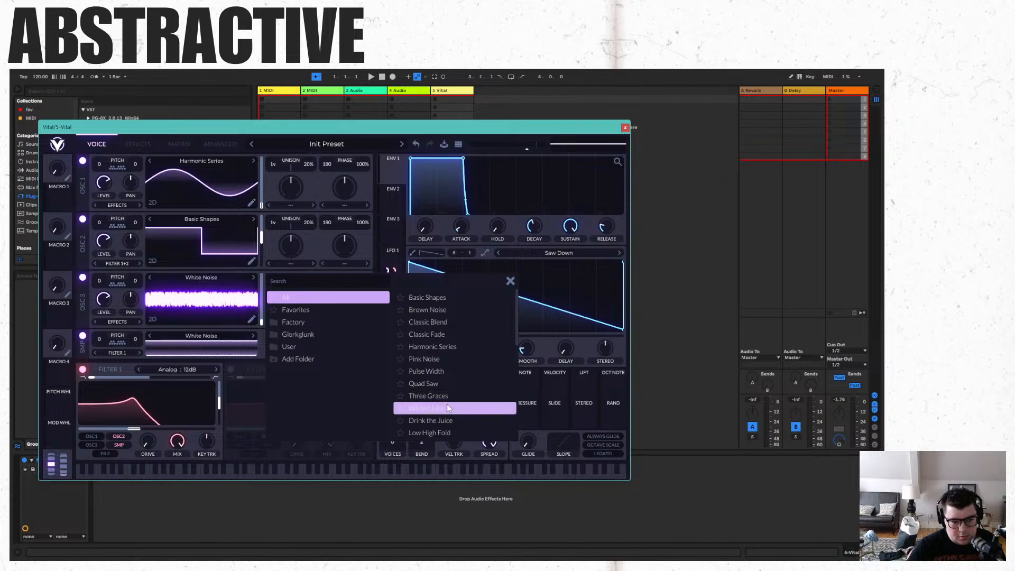
click(452, 385)
click(450, 373)
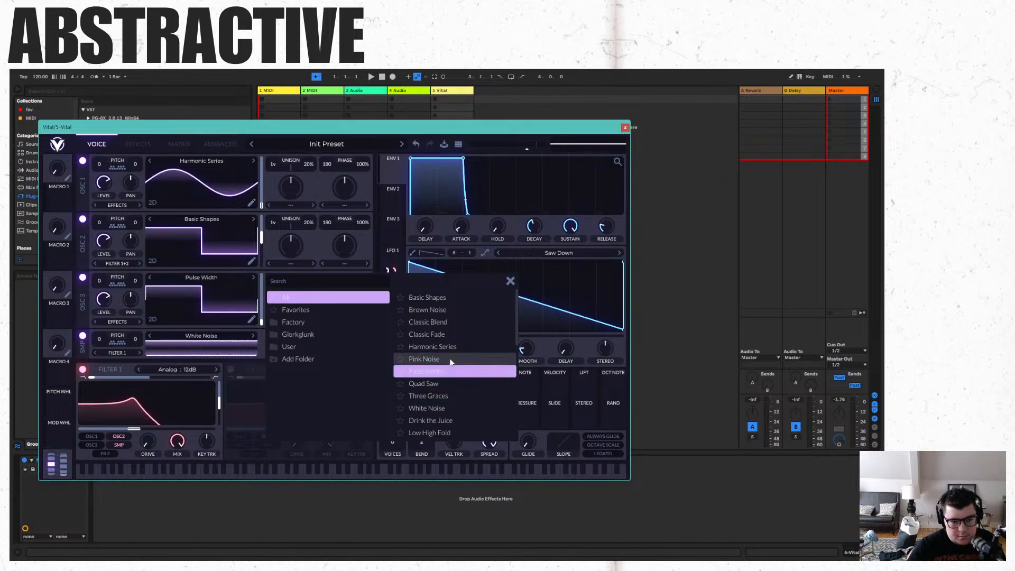
click(451, 361)
click(465, 292)
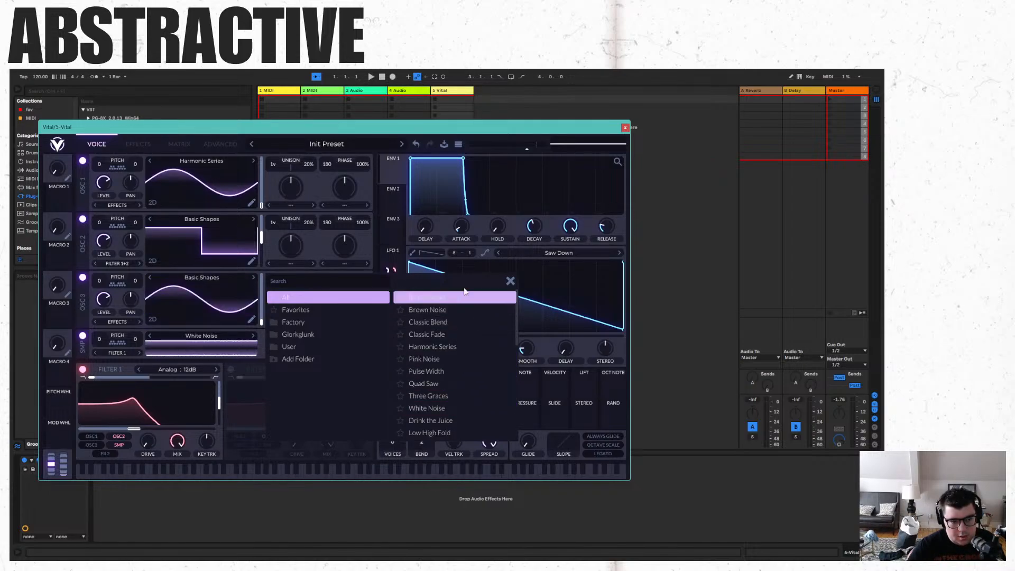
click(512, 282)
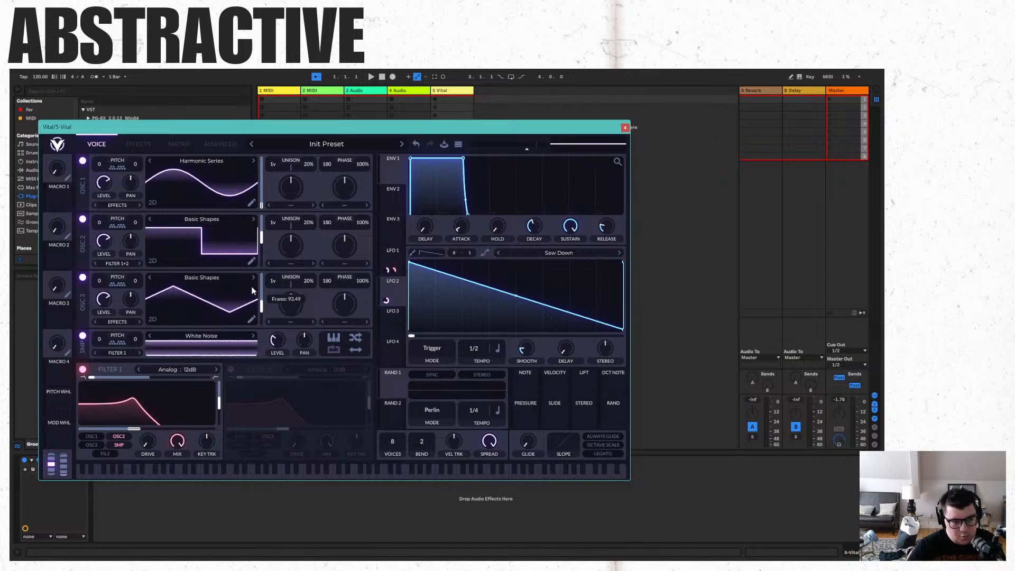
drag(274, 282, 268, 238)
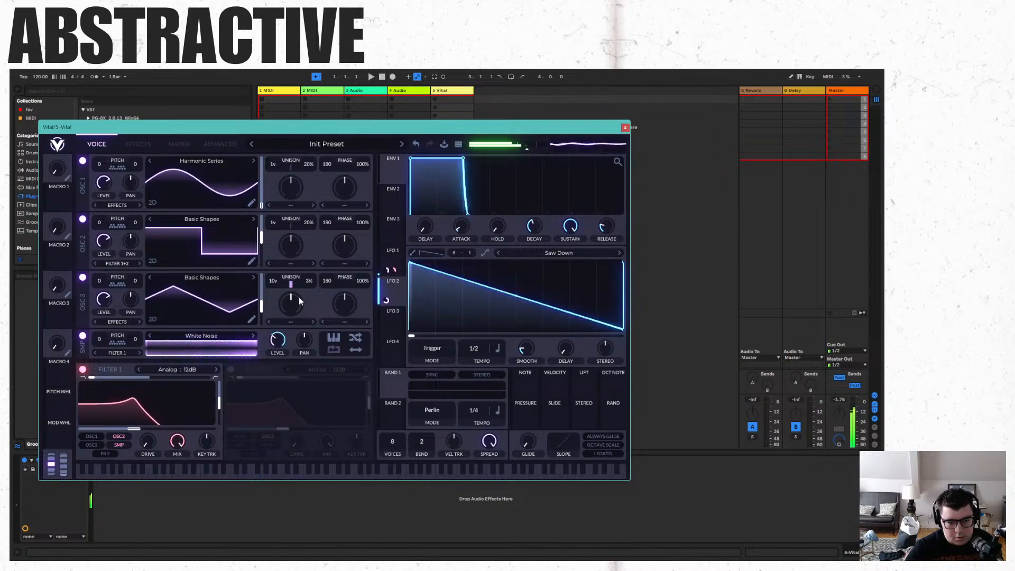
Enable filter 2 for oscillator 3, and modulate oscillator 3's wave frame and filter 2's cutoff with LFO 2.
click(232, 369)
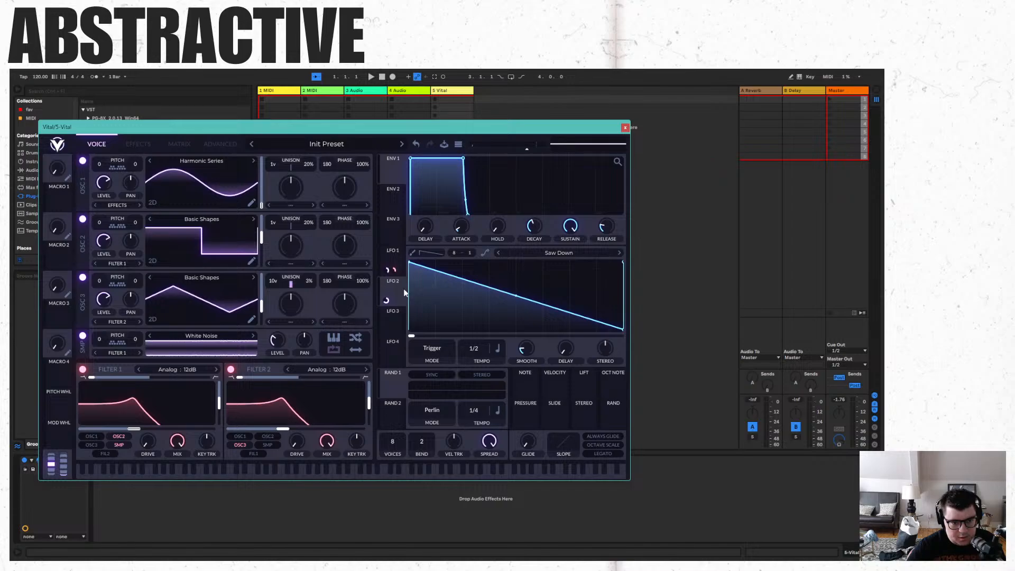
drag(387, 300, 176, 295)
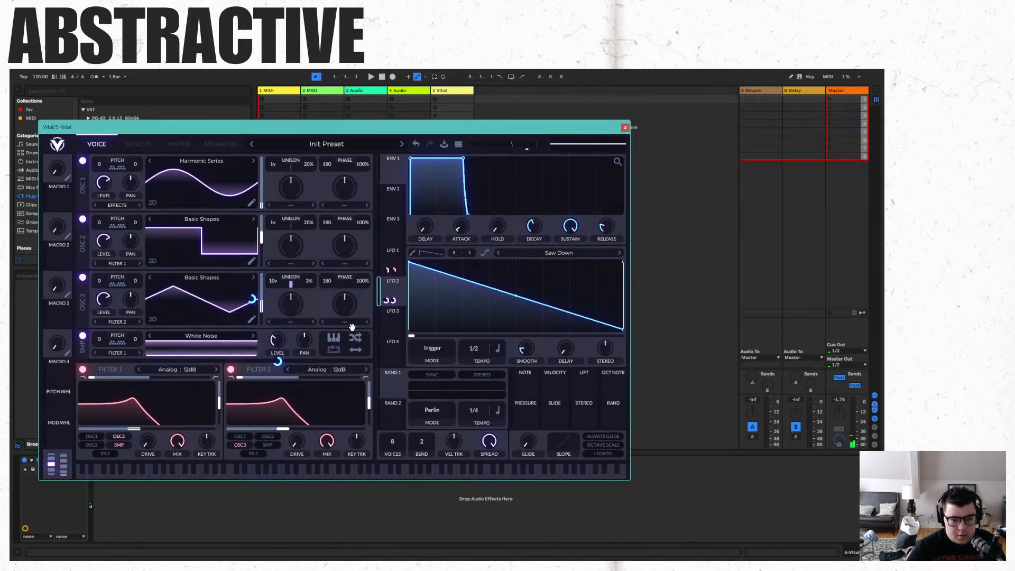
drag(352, 327, 286, 406)
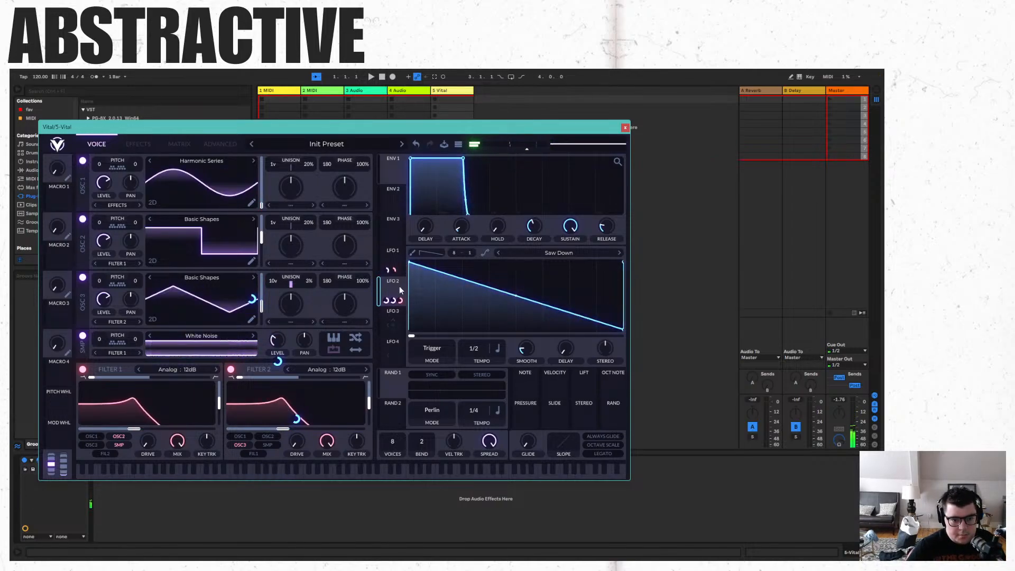
Replace LFO 2 with LFO 1 as the modulator of filter 2's cutoff and oscillator 3's wave frame.
right_click(400, 300)
click(408, 305)
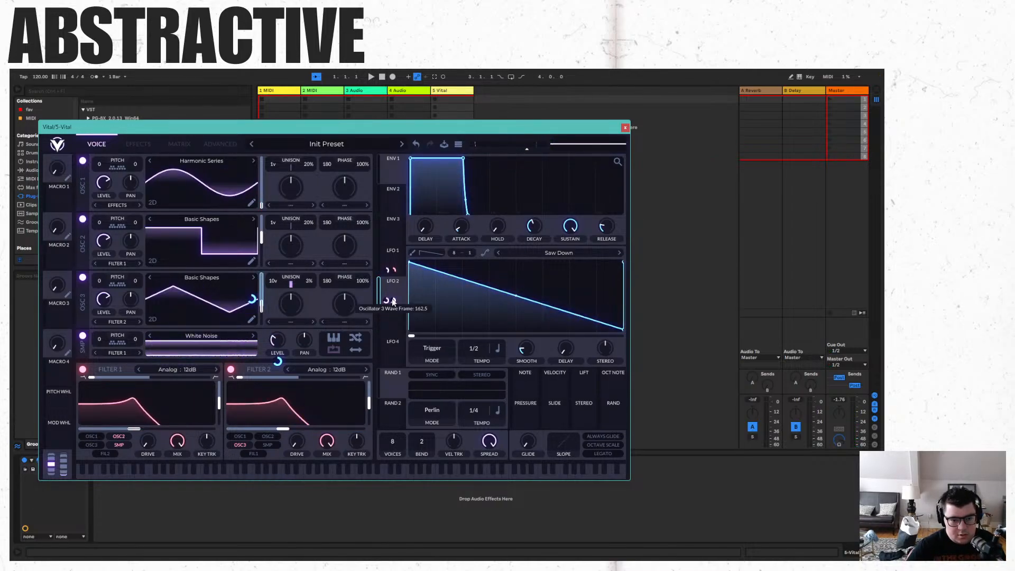
right_click(394, 300)
click(406, 306)
click(390, 258)
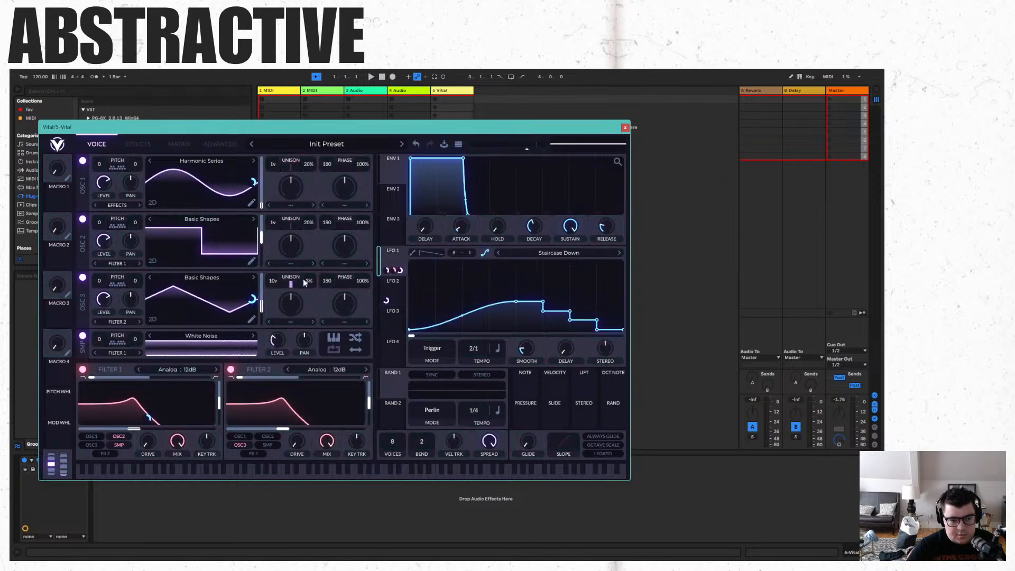
drag(390, 271, 307, 392)
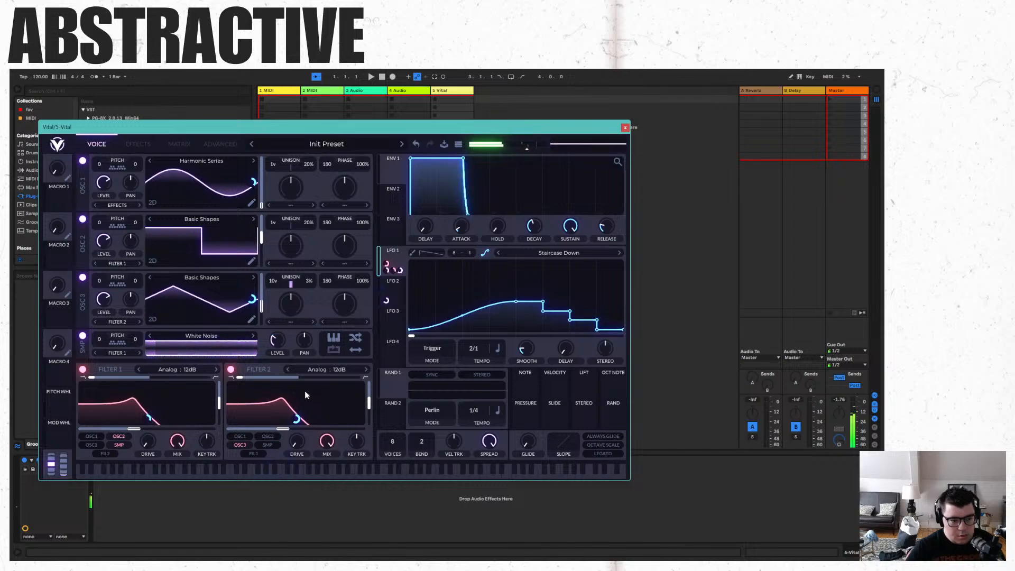
Lower oscillator 3's level and switch the oscillator off, removing LFO 1's modulation of its wave frame.
drag(103, 297, 99, 323)
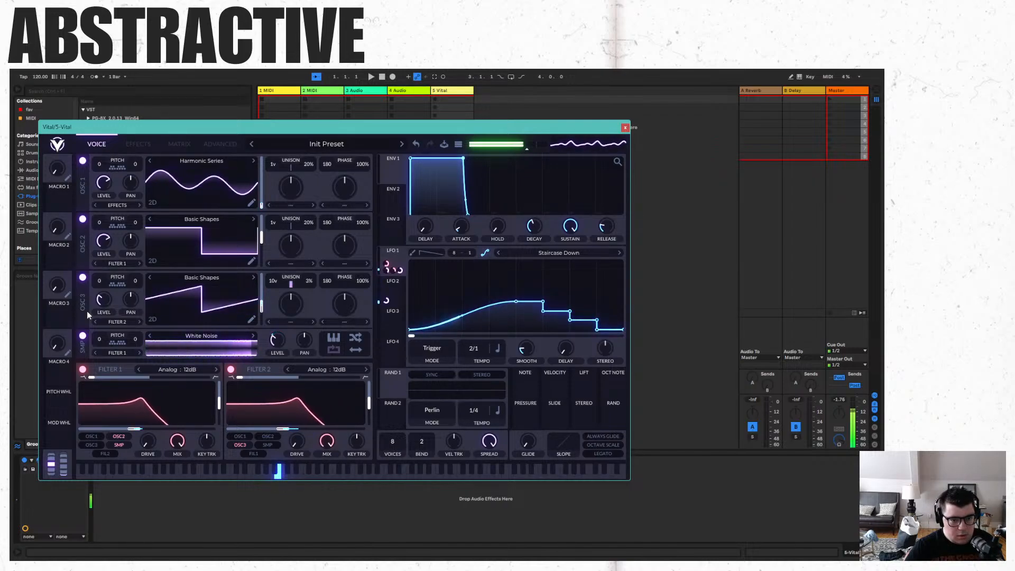
click(82, 277)
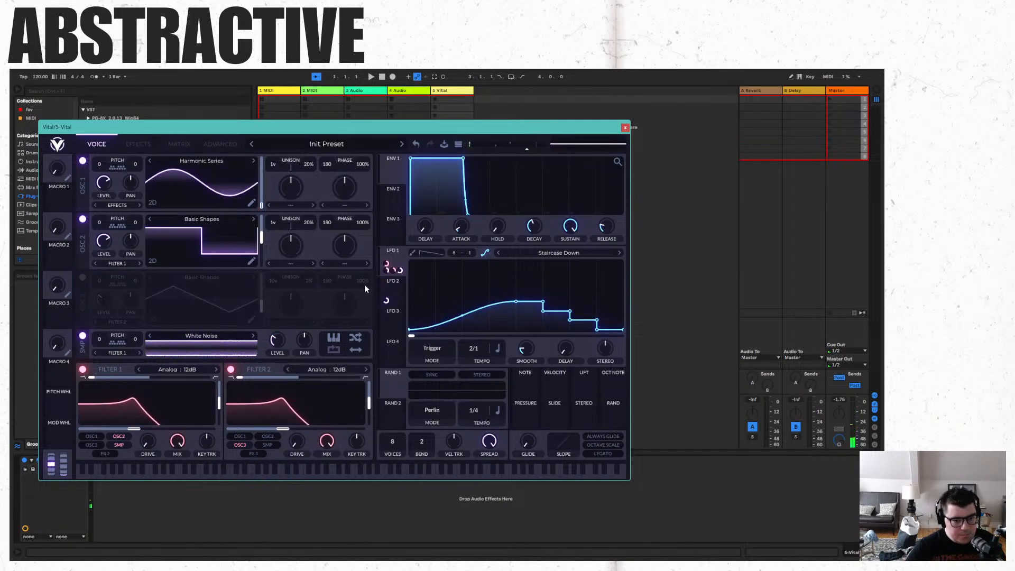
right_click(400, 271)
click(399, 275)
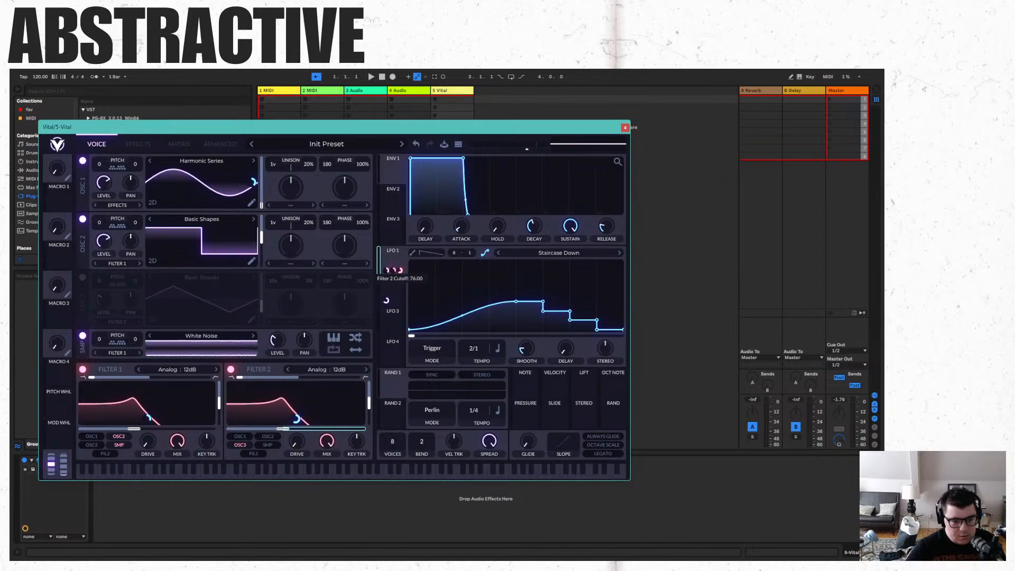
Remove LFO 1's modulation of filter 2's cutoff and close the Vital plug-in window.
right_click(402, 270)
click(402, 275)
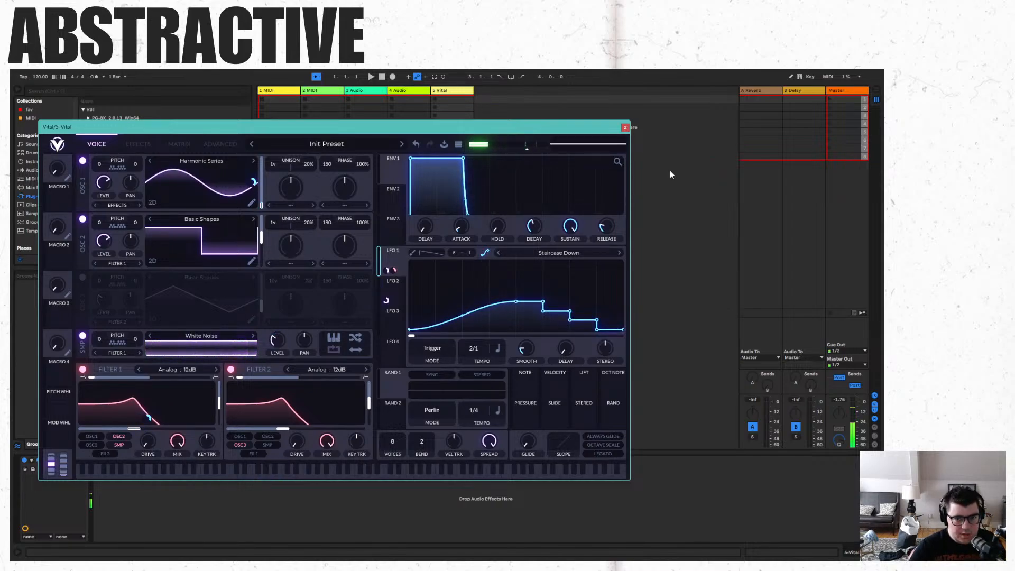
click(625, 128)
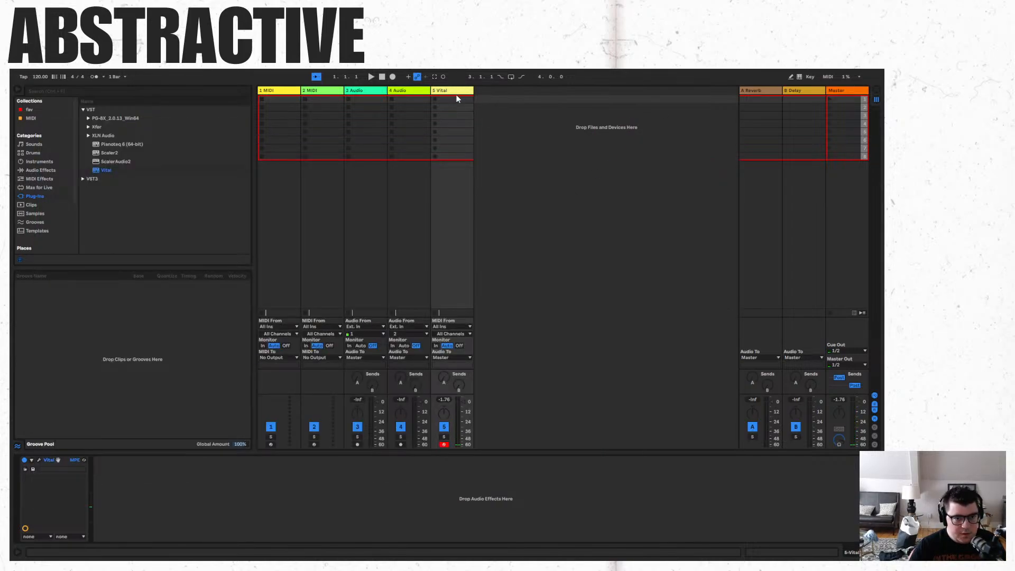
Move the Vital track next to the first MIDI track and remove the four other MIDI and audio tracks from the set.
drag(458, 99, 301, 94)
click(292, 94)
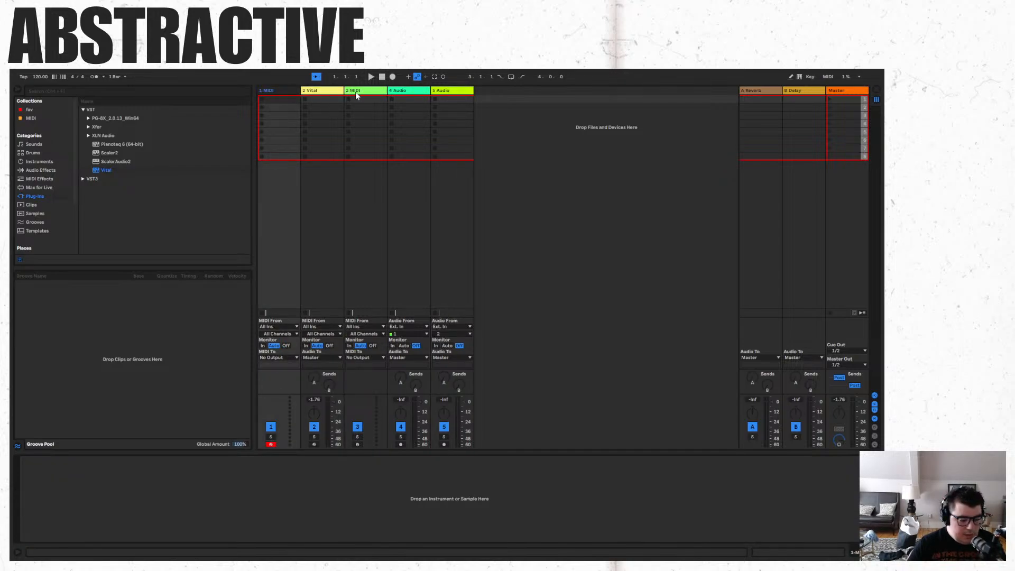
ctrl+click(356, 92)
ctrl+click(419, 93)
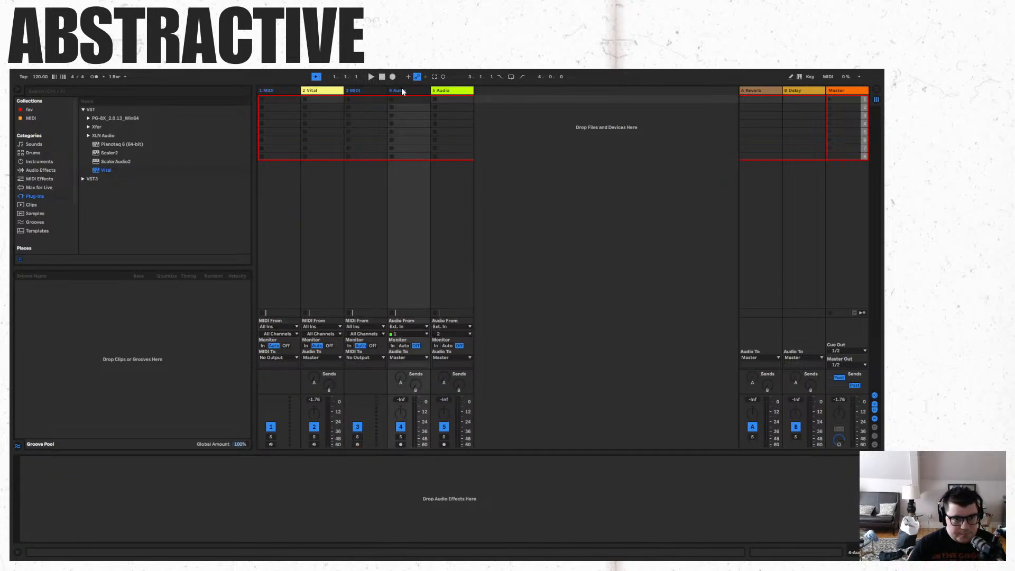
right_click(402, 92)
click(416, 121)
click(329, 92)
right_click(329, 92)
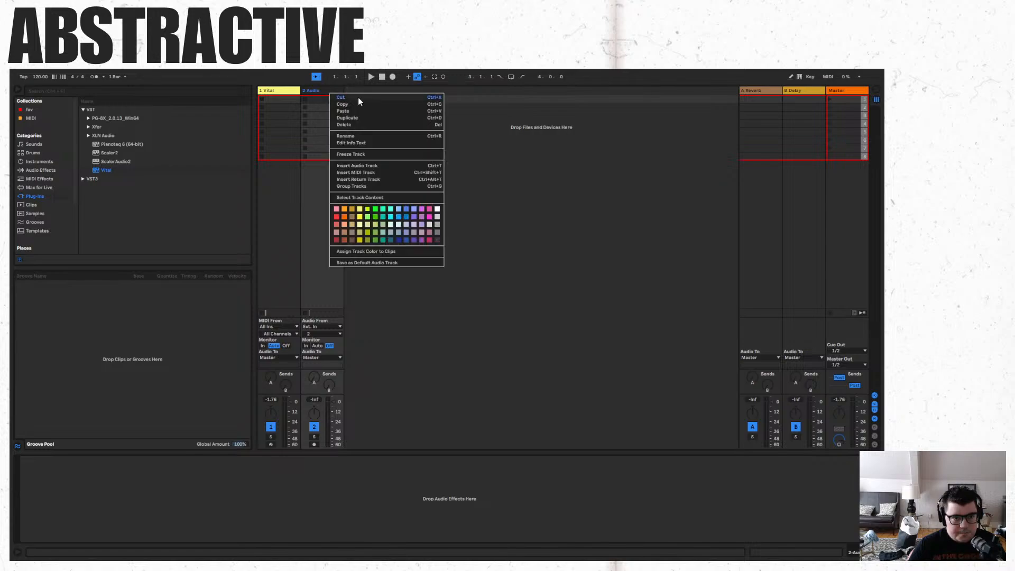
click(357, 98)
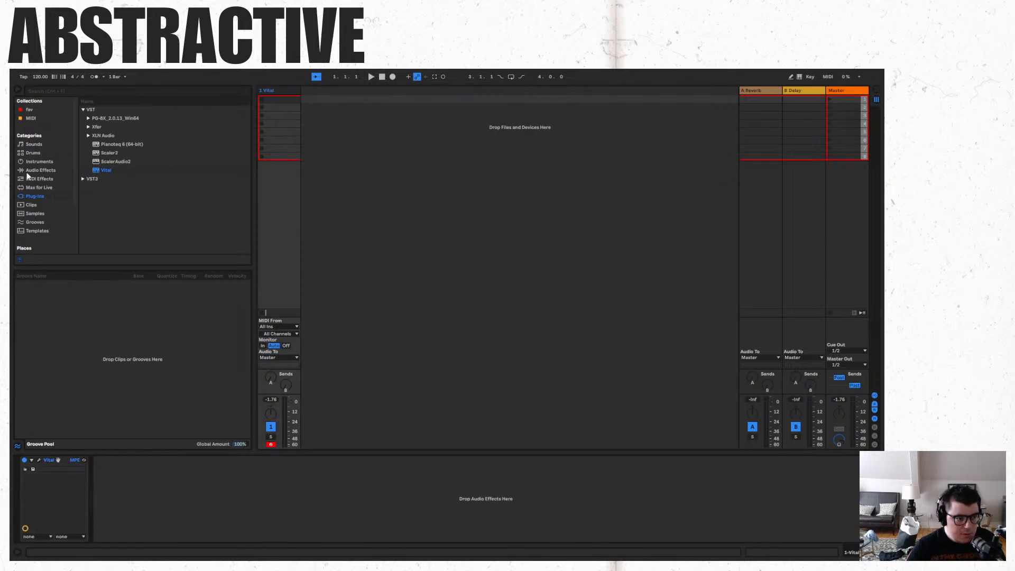
Try ValhallaShimmer from the Valhalla DSP plug-ins on the Vital track, closing its window and removing the effect.
click(33, 197)
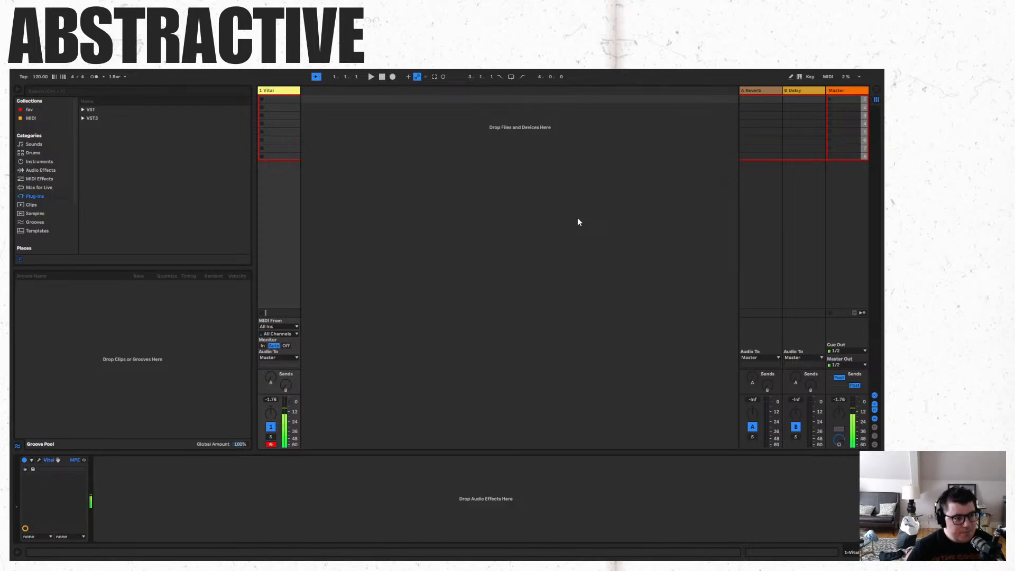
click(83, 109)
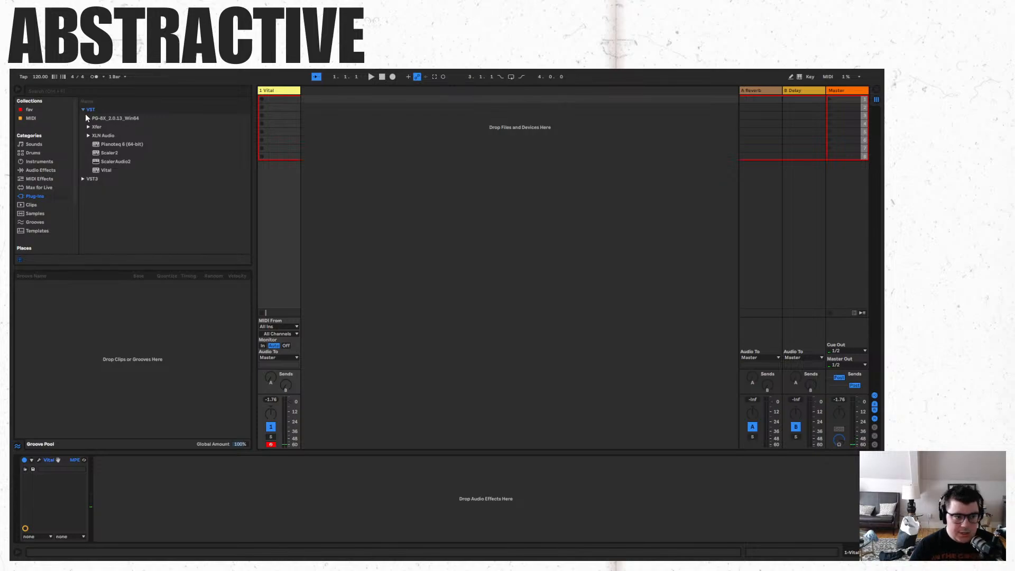
click(87, 179)
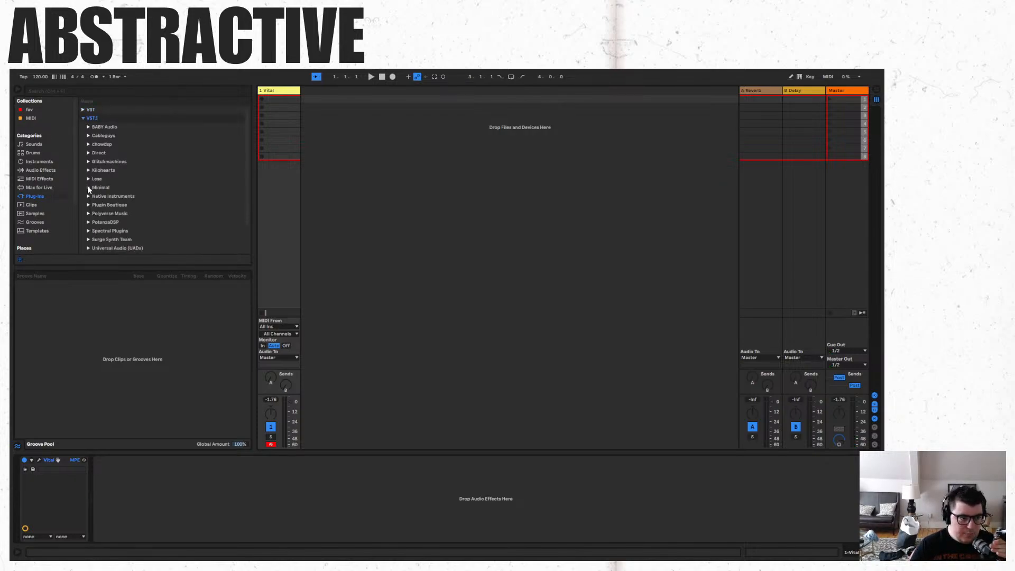
scroll(85, 212, down, 1)
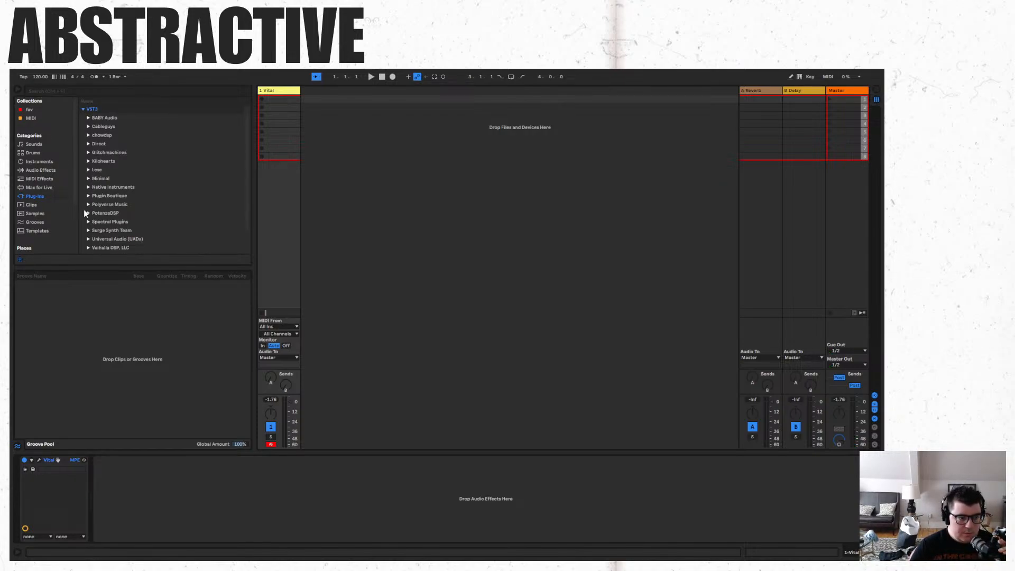
click(89, 247)
scroll(114, 236, down, 3)
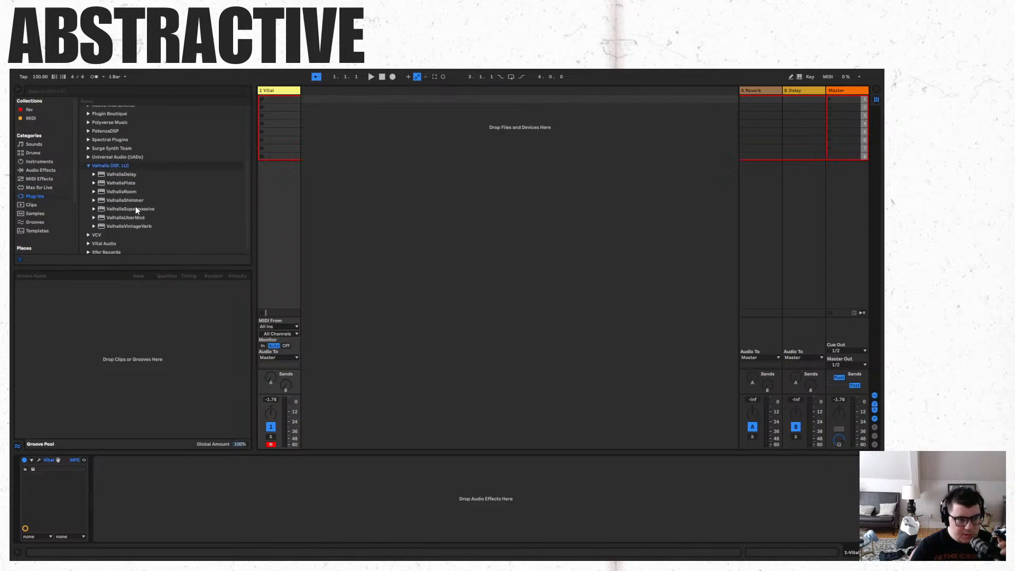
drag(136, 201, 294, 207)
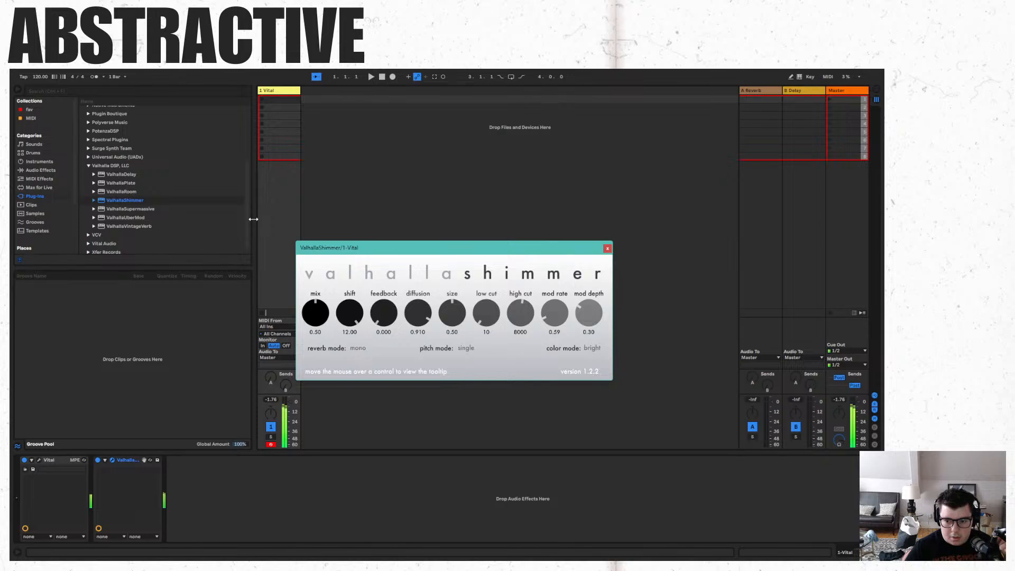
click(608, 248)
right_click(129, 460)
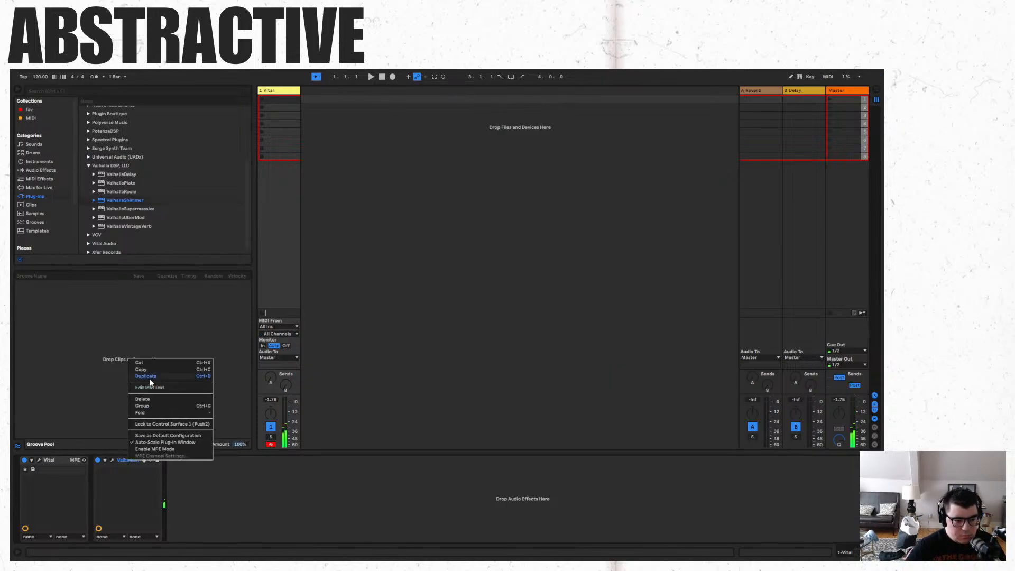
click(164, 360)
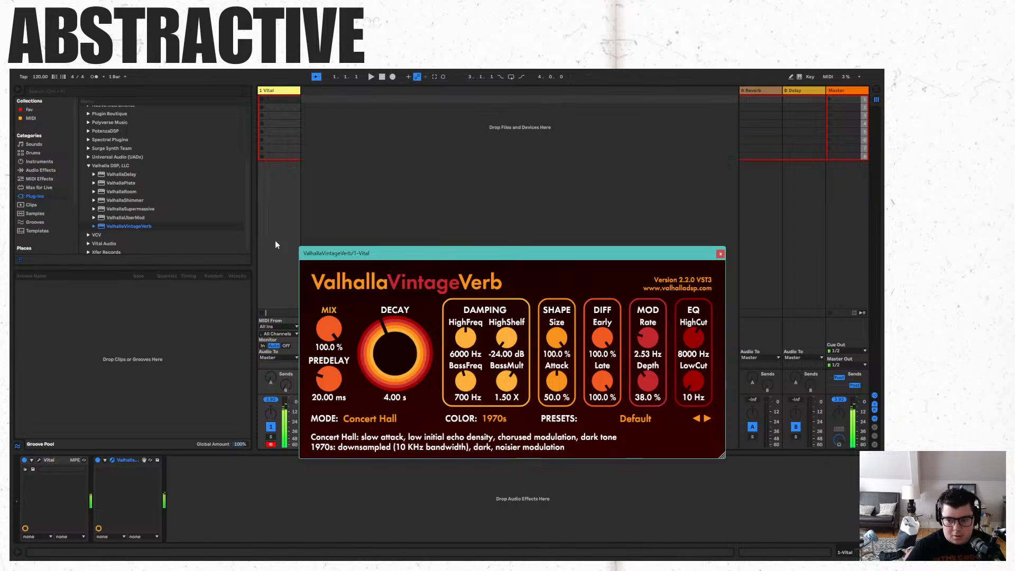
Close the ValhallaVintageVerb window and delete the effect from the Vital track.
click(720, 253)
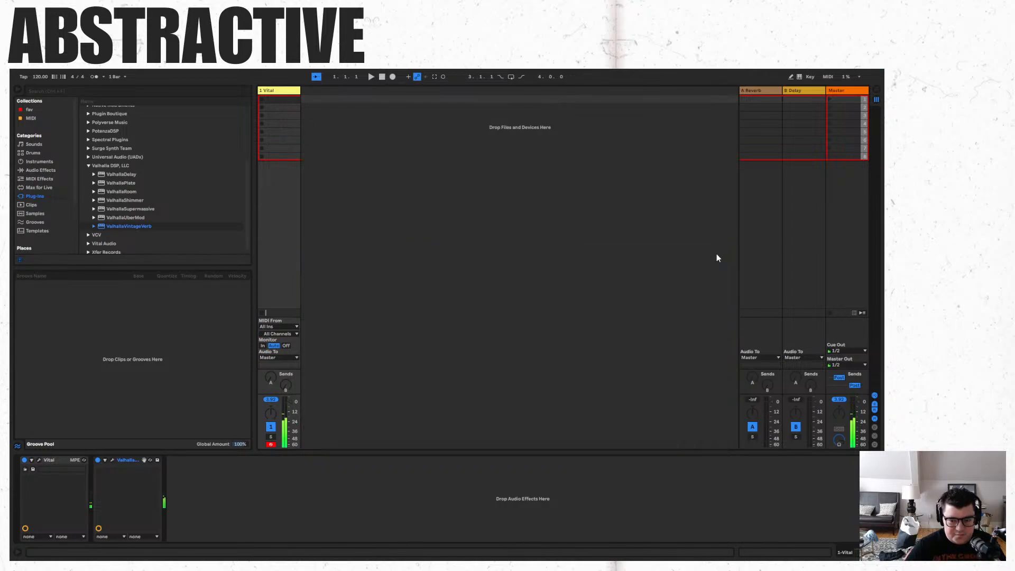
right_click(133, 461)
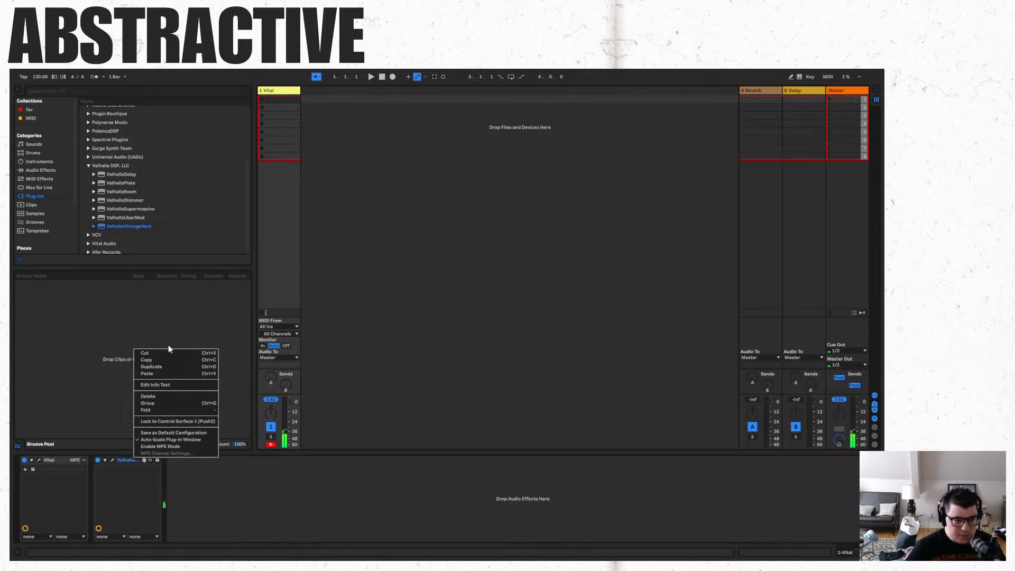
click(149, 396)
Create a MIDI clip in the Vital track's first slot, fill its one bar with a single E3 note, and launch it.
double_click(280, 102)
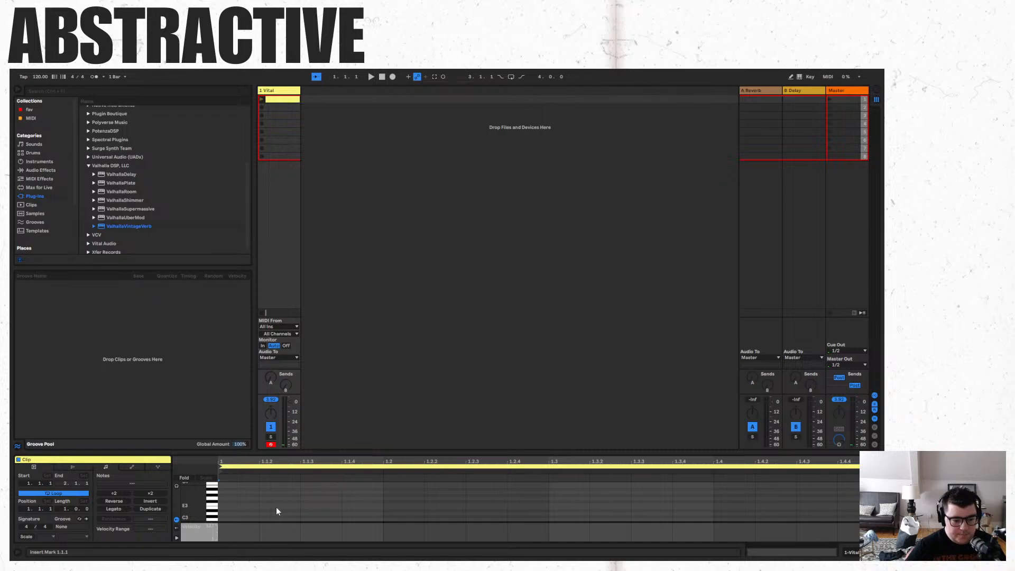
double_click(254, 507)
drag(257, 509, 859, 508)
click(261, 99)
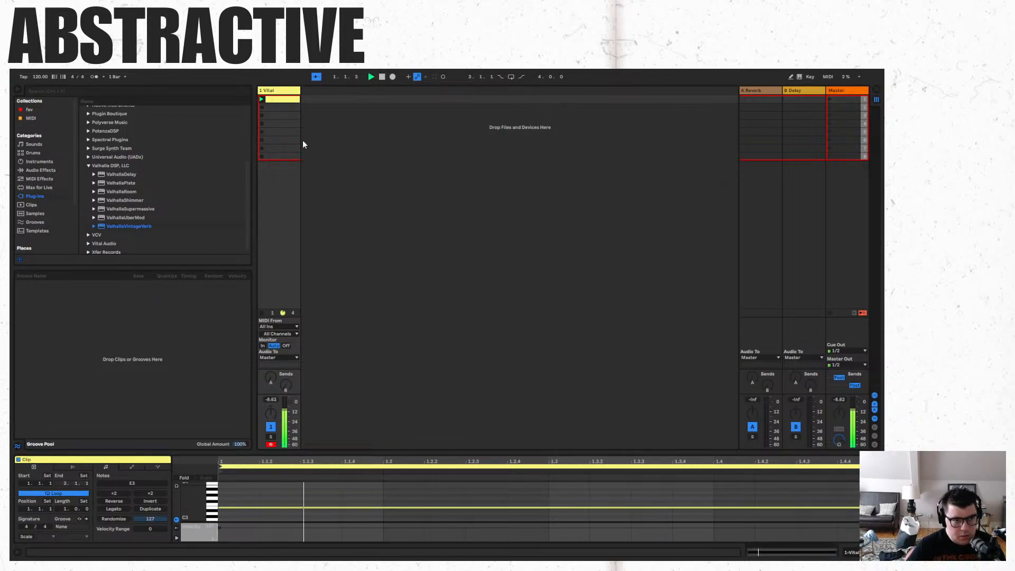
Transpose the clip's note down an octave to E2.
click(497, 530)
key(shift+Down)
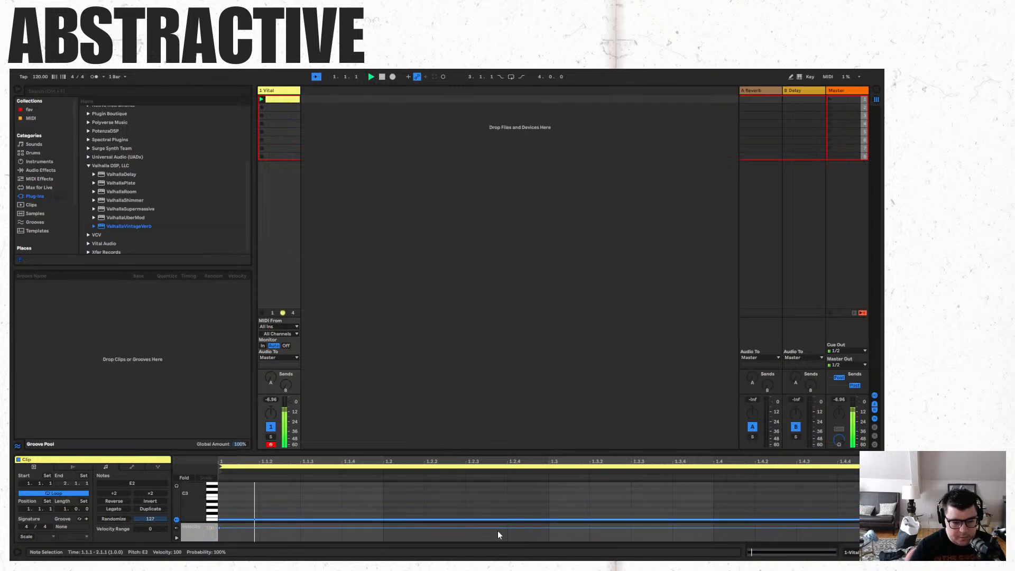
click(547, 511)
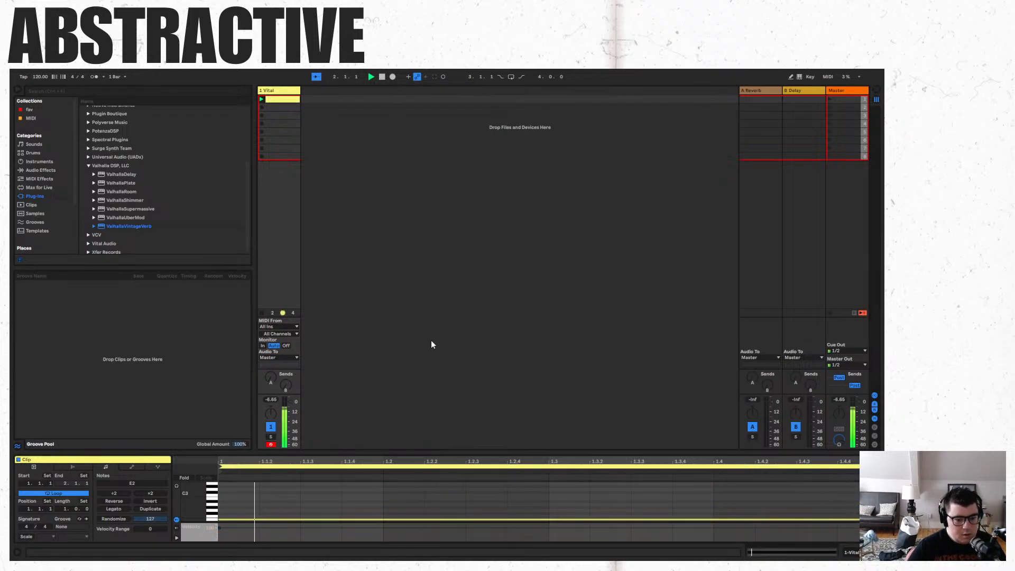
Extend the clip's loop and its E2 note to two bars, play it back, and show the Vital track's devices.
key(space)
drag(878, 467, 764, 464)
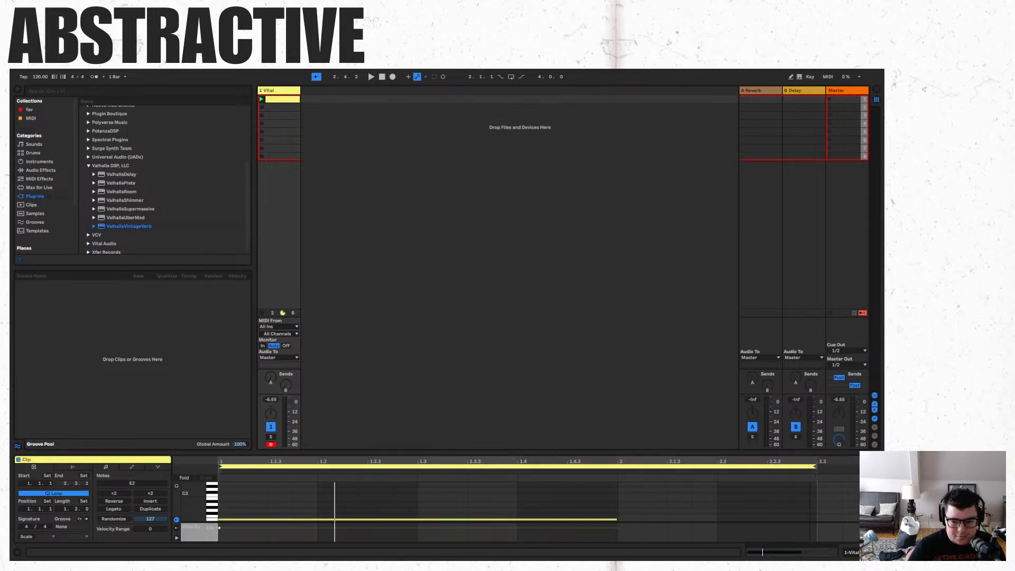
drag(617, 519, 816, 505)
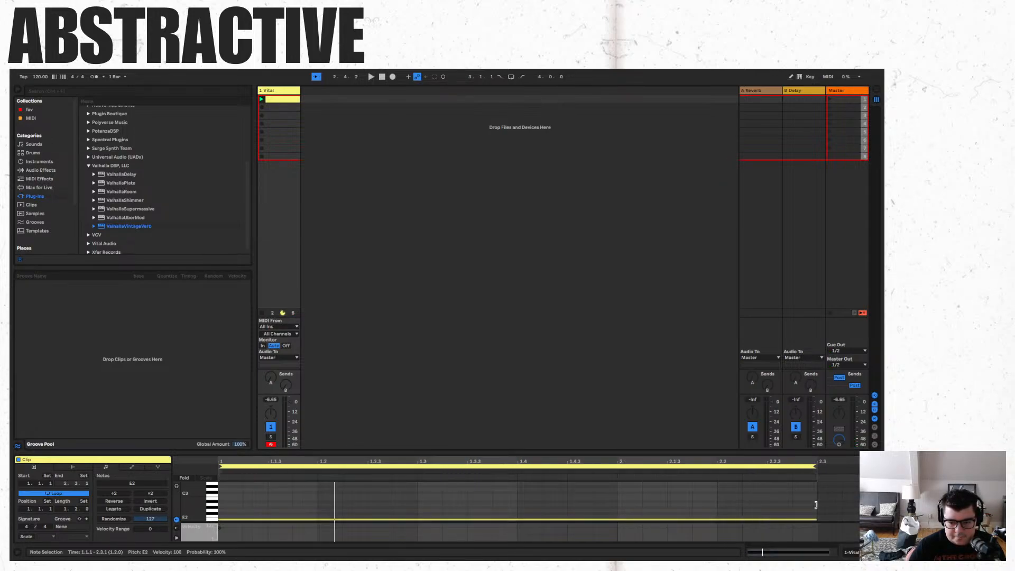
key(space)
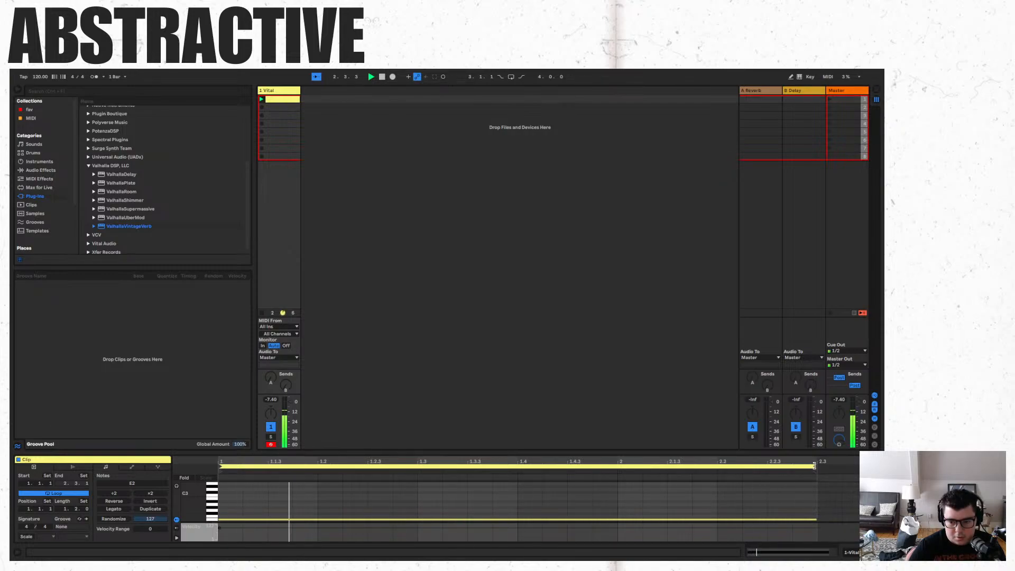
drag(814, 466, 834, 476)
drag(635, 519, 837, 507)
key(space)
drag(795, 461, 793, 450)
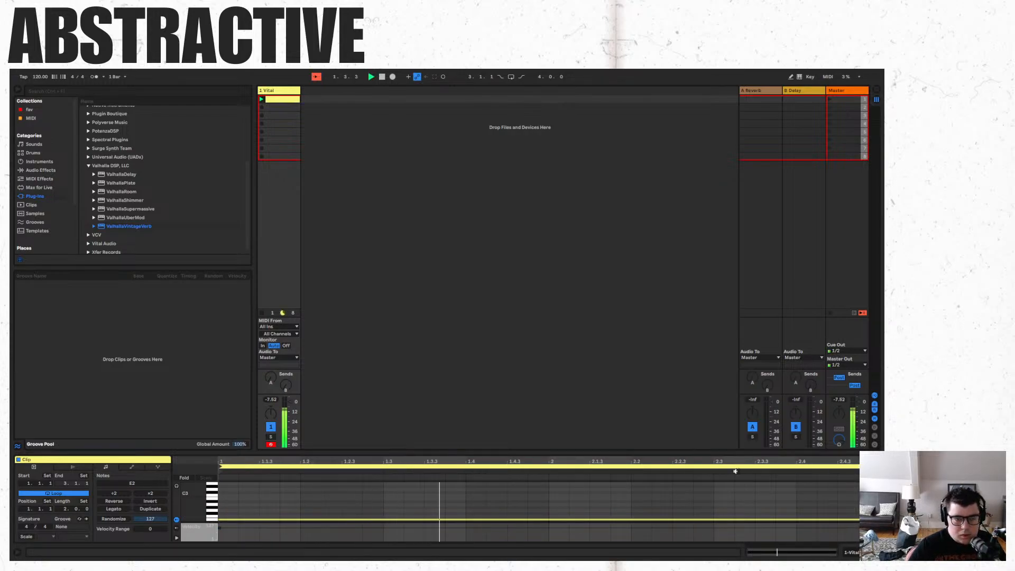
click(720, 511)
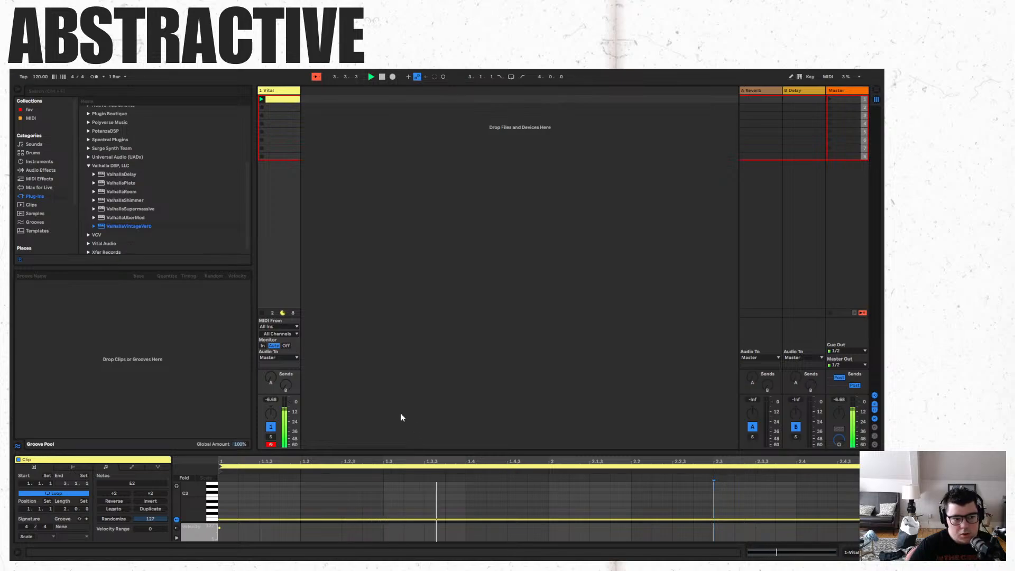
click(281, 93)
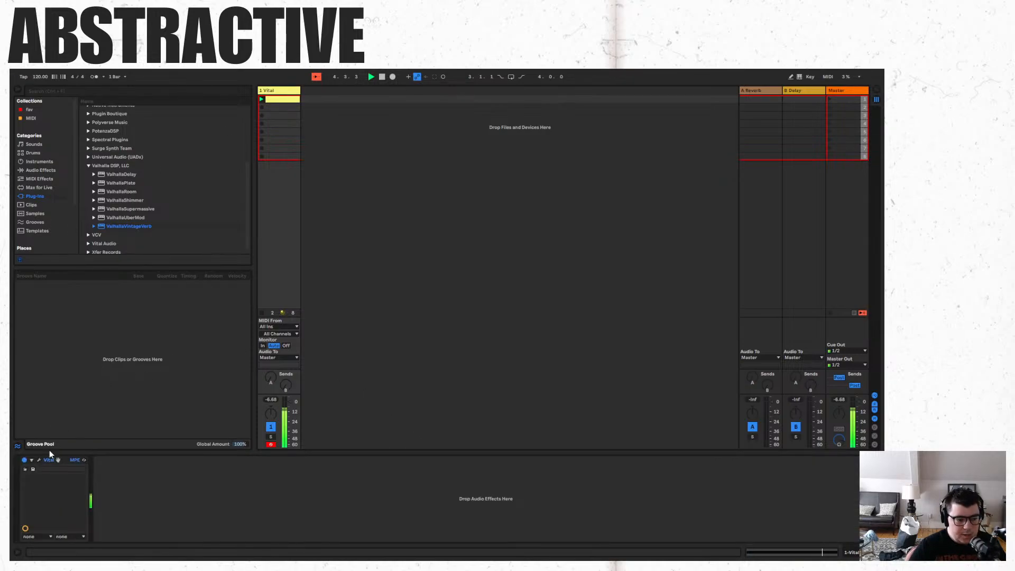
Try the built-in Reverb and Phaser effects on the first track's Vital instrument.
click(39, 461)
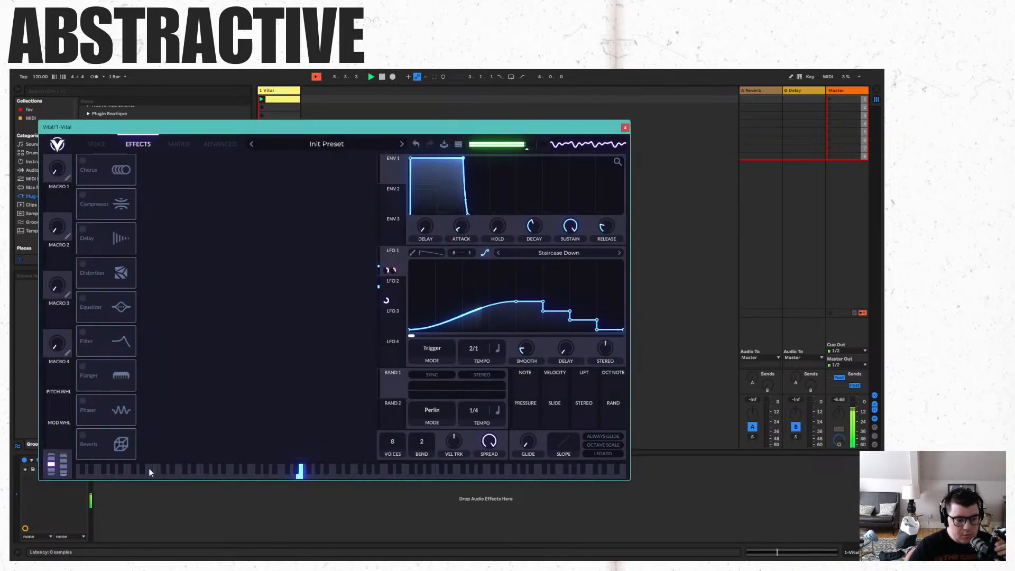
click(83, 437)
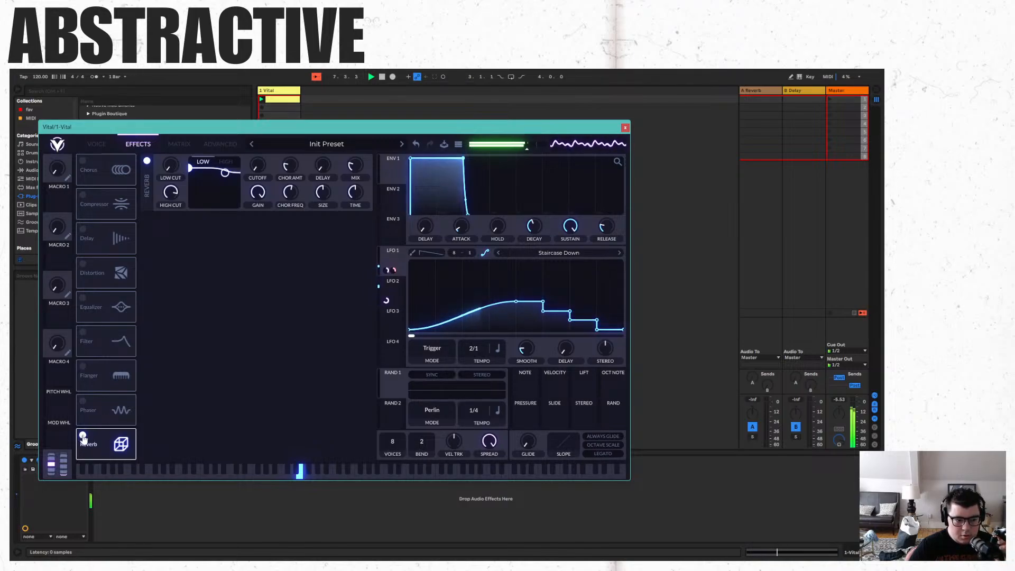
click(83, 401)
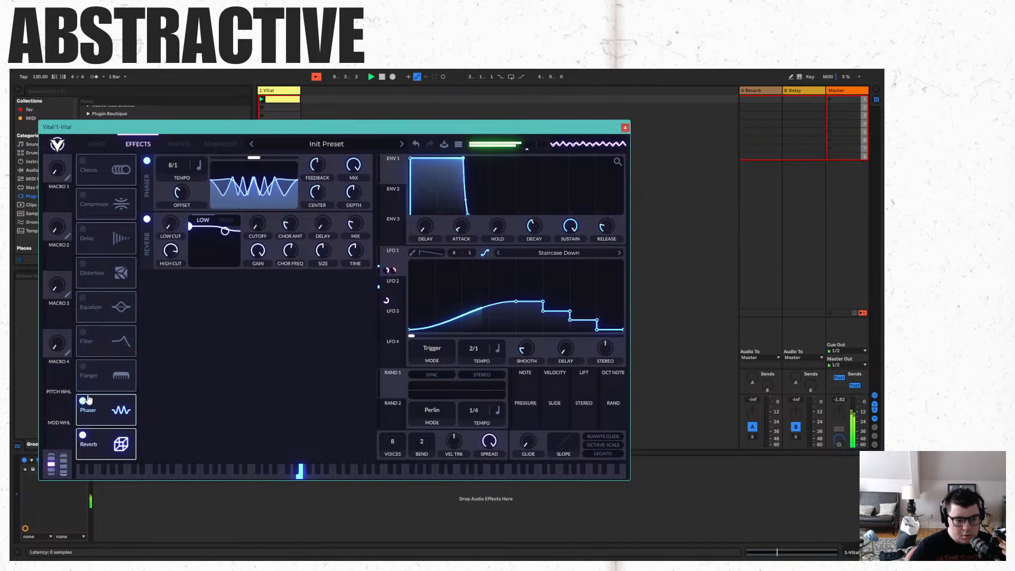
click(83, 401)
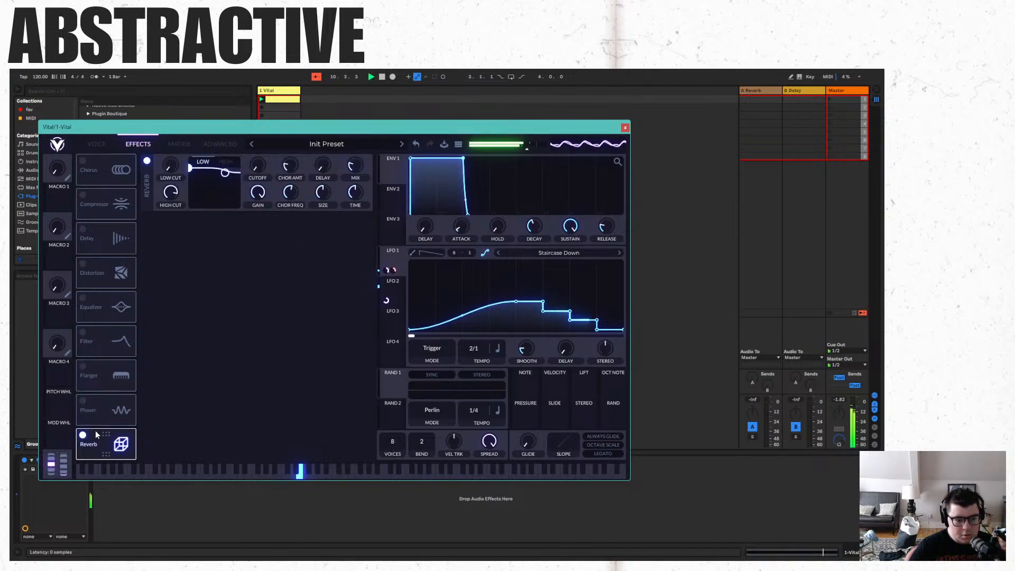
click(83, 435)
click(625, 128)
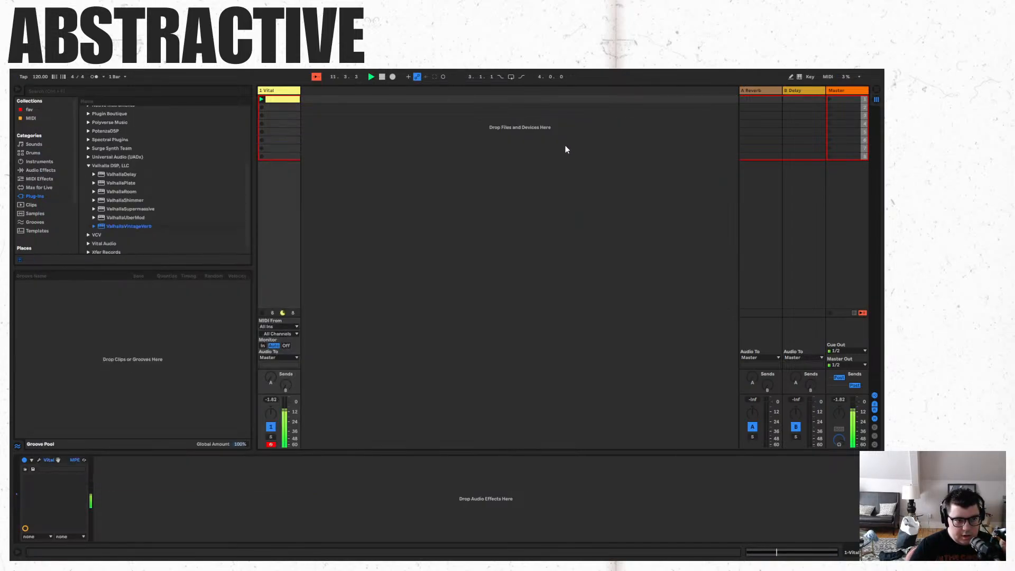
Add the chowdsp CHOWTapeModel VST3 effect to the Vital track with the TC-260 preset.
scroll(113, 184, up, 2)
click(89, 193)
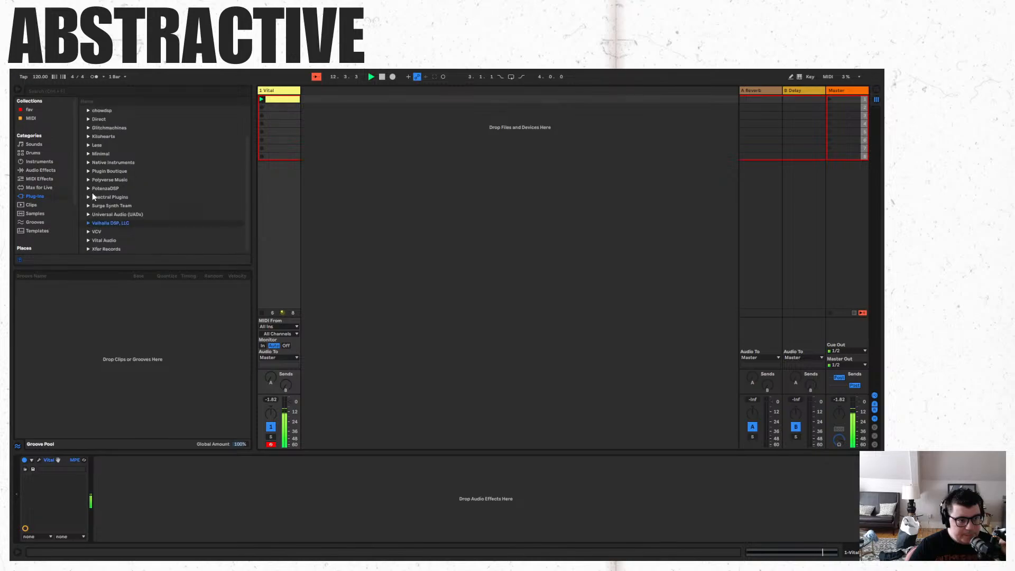
scroll(123, 186, up, 3)
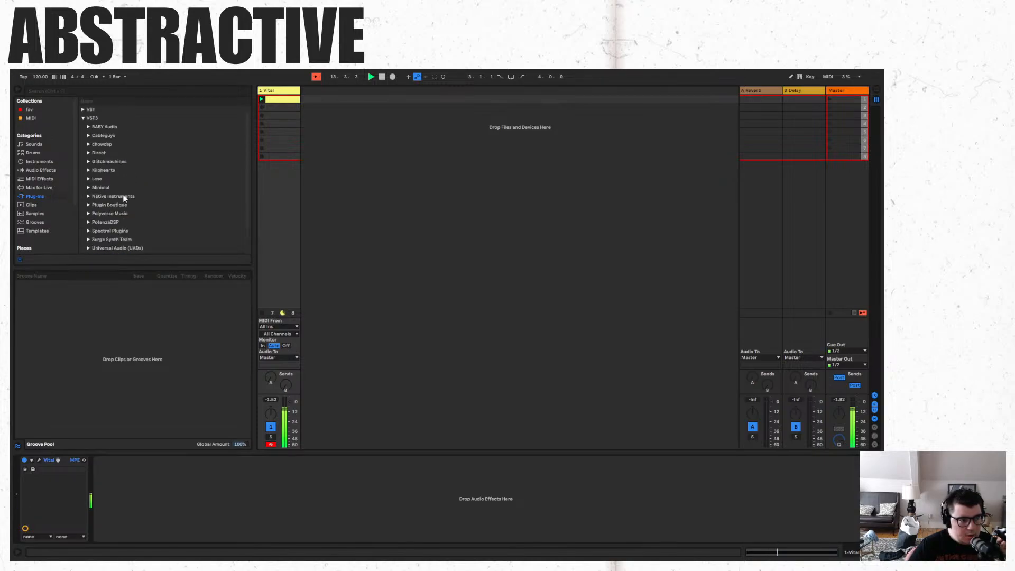
click(89, 143)
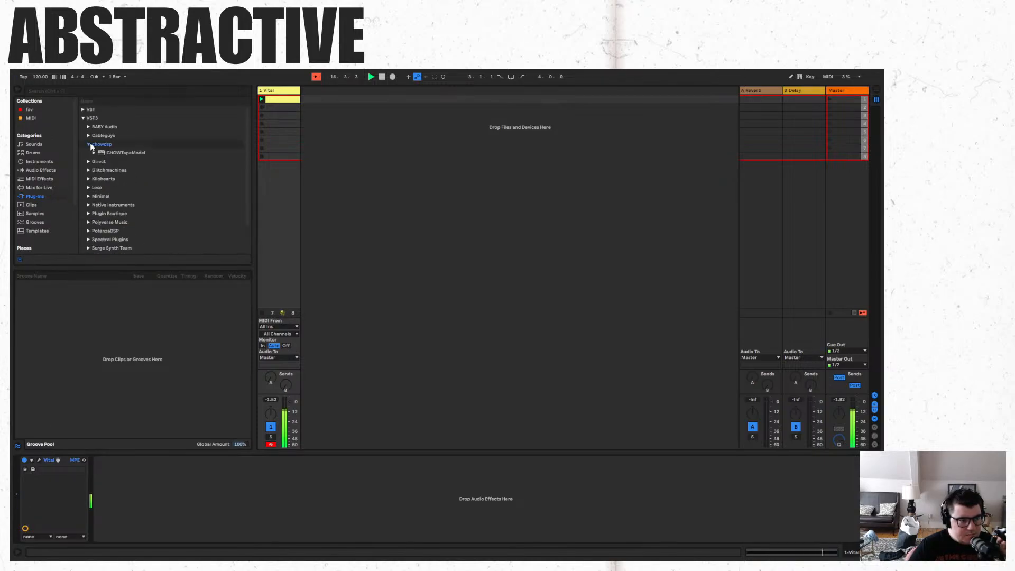
drag(113, 153, 269, 227)
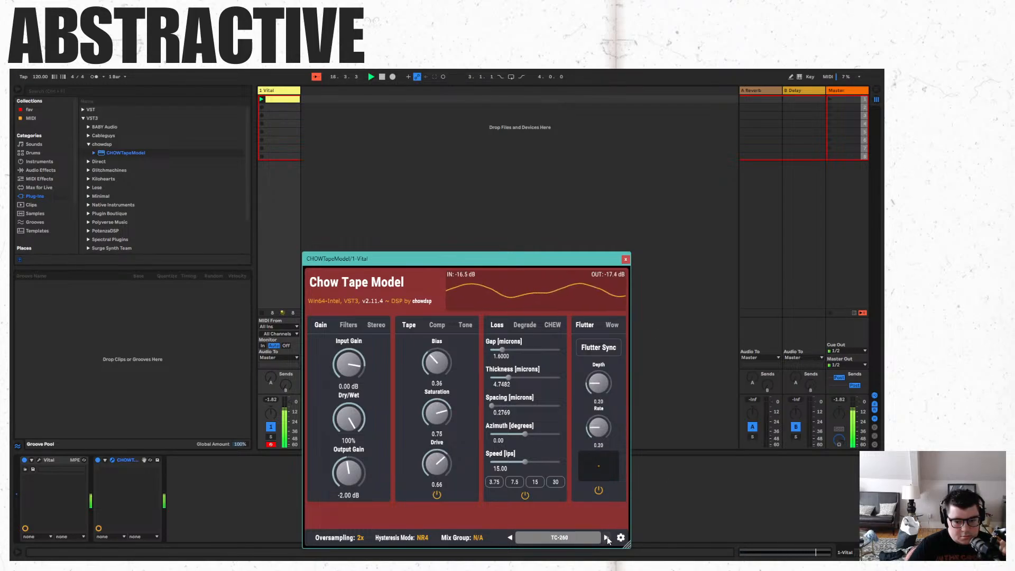
click(626, 259)
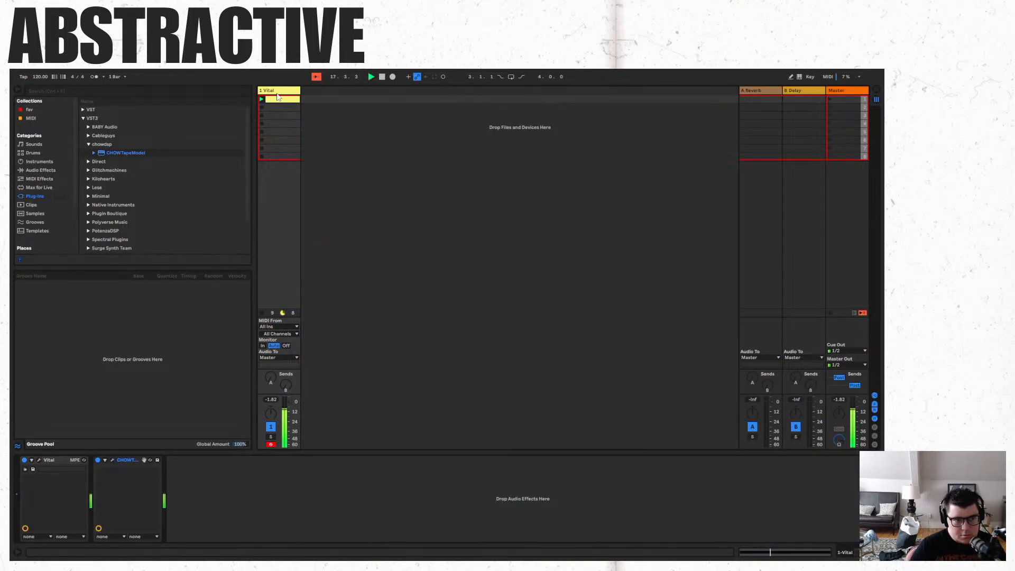
Lengthen Envelope 1's attack slightly in the first track's Vital and play back the clip.
click(40, 460)
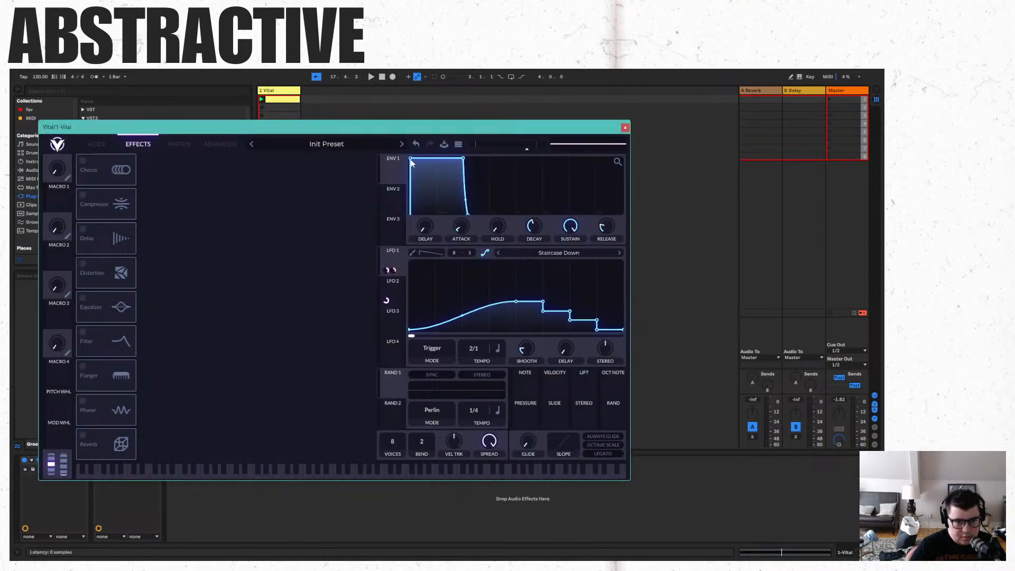
drag(412, 160, 414, 160)
key(space)
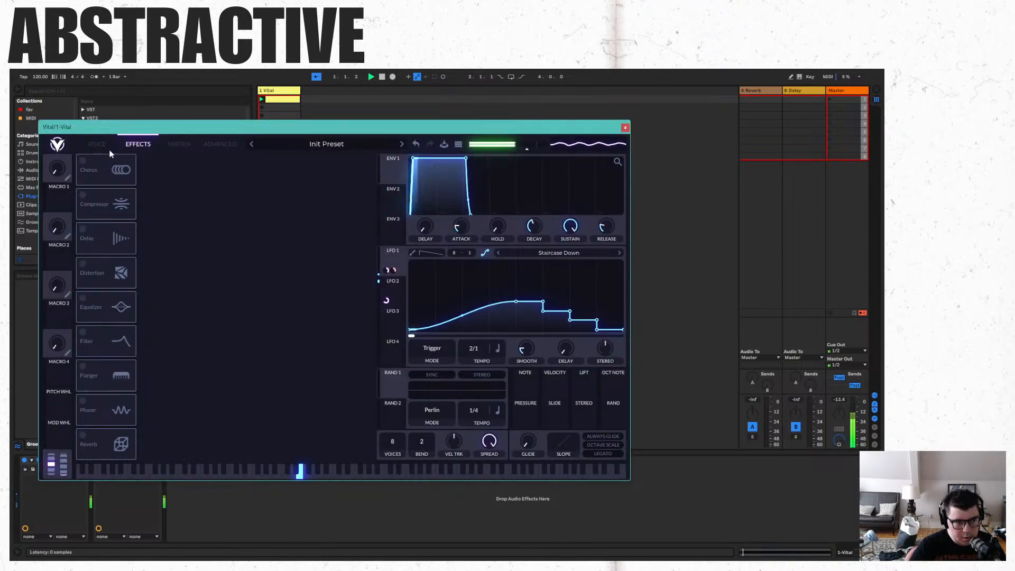
click(97, 143)
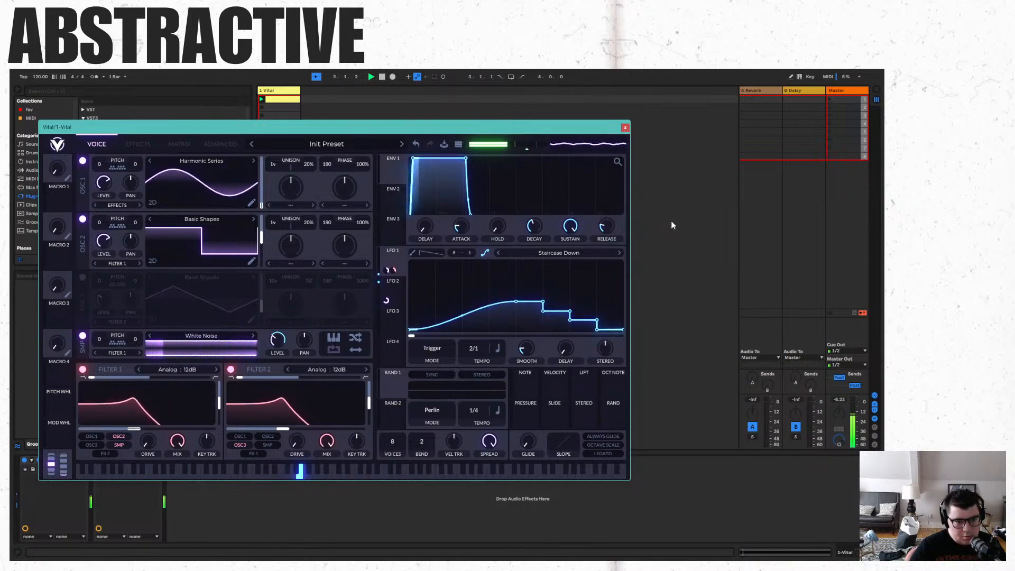
click(626, 127)
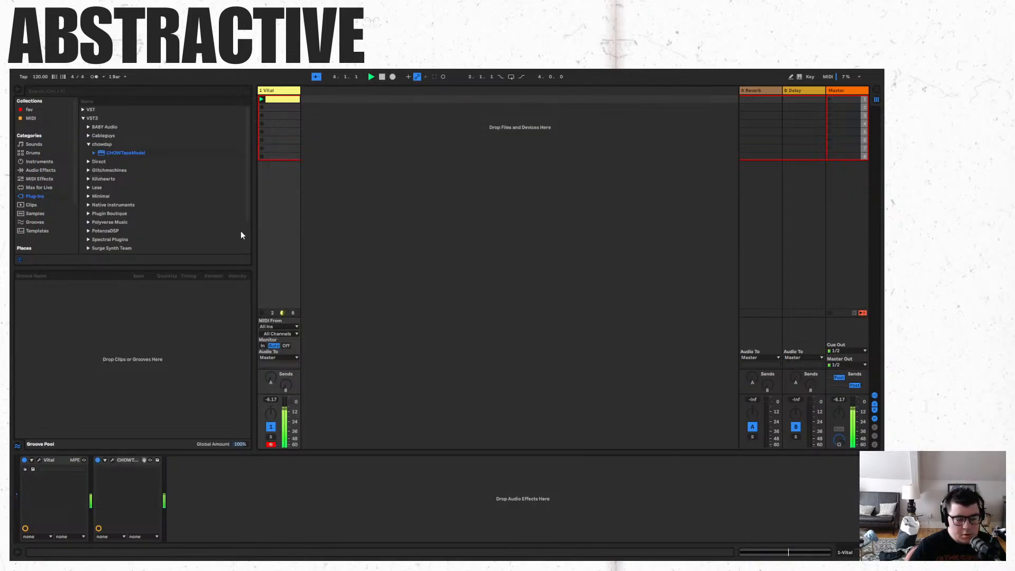
Add a second Vital VST instrument on a new track.
click(51, 197)
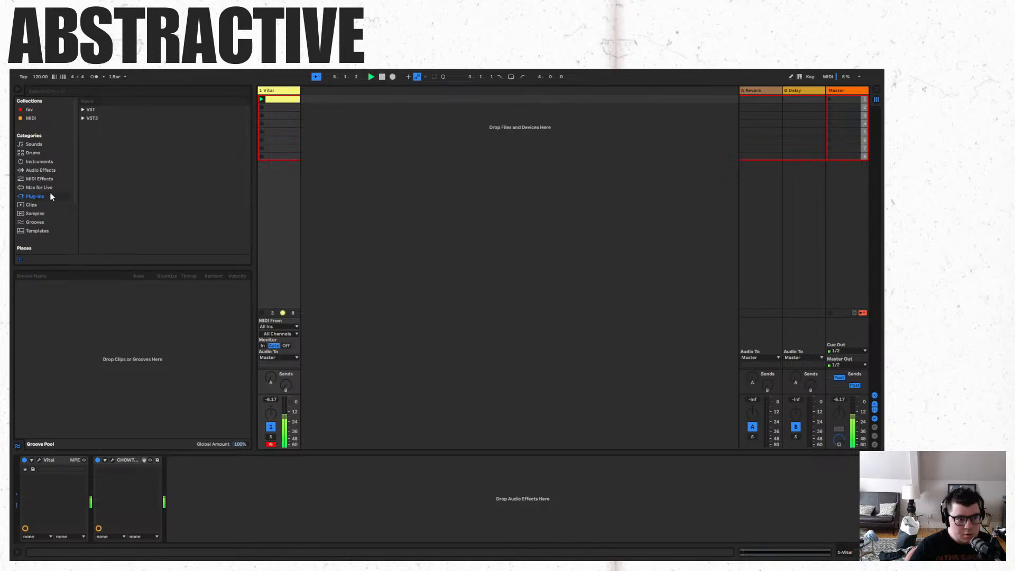
click(83, 110)
drag(106, 170, 434, 224)
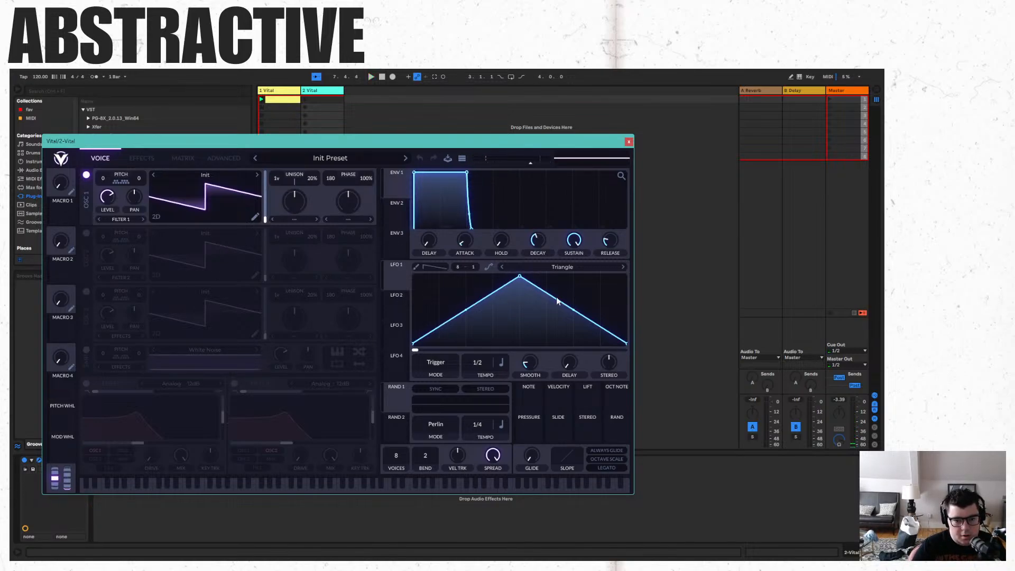
Reshape LFO 1's triangle into a rising ramp and try modulating Oscillator 1's wave frame with it.
drag(518, 275, 624, 264)
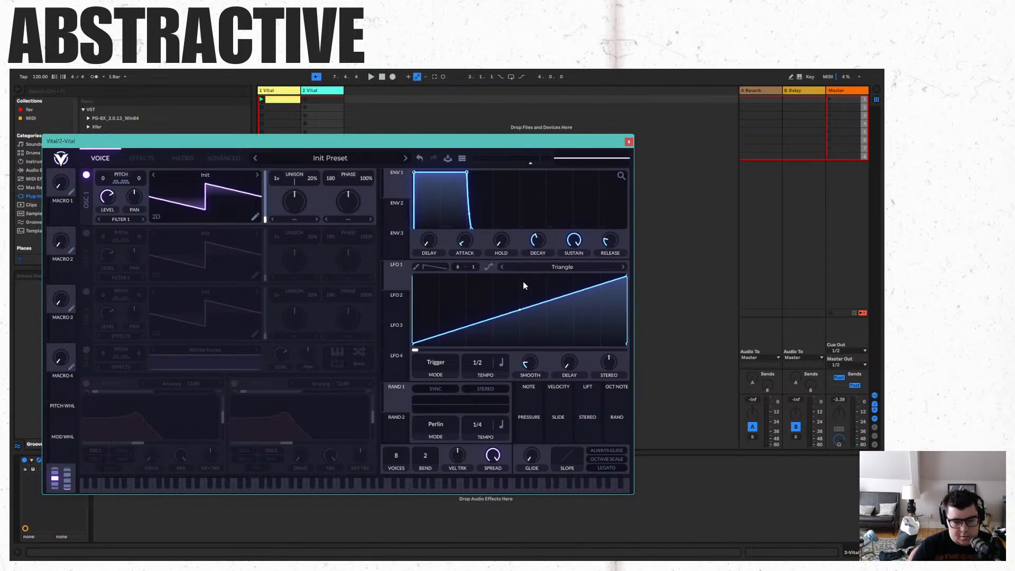
drag(396, 277, 248, 198)
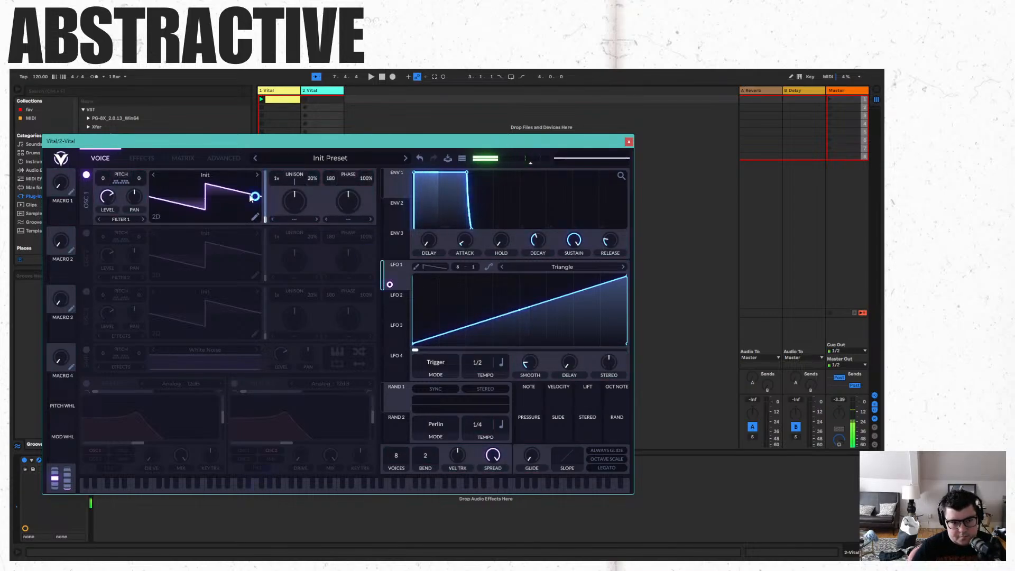
right_click(391, 283)
click(401, 290)
Enable Filter 1, raise its cutoff and set its type to Analog: Notch Spread.
click(87, 384)
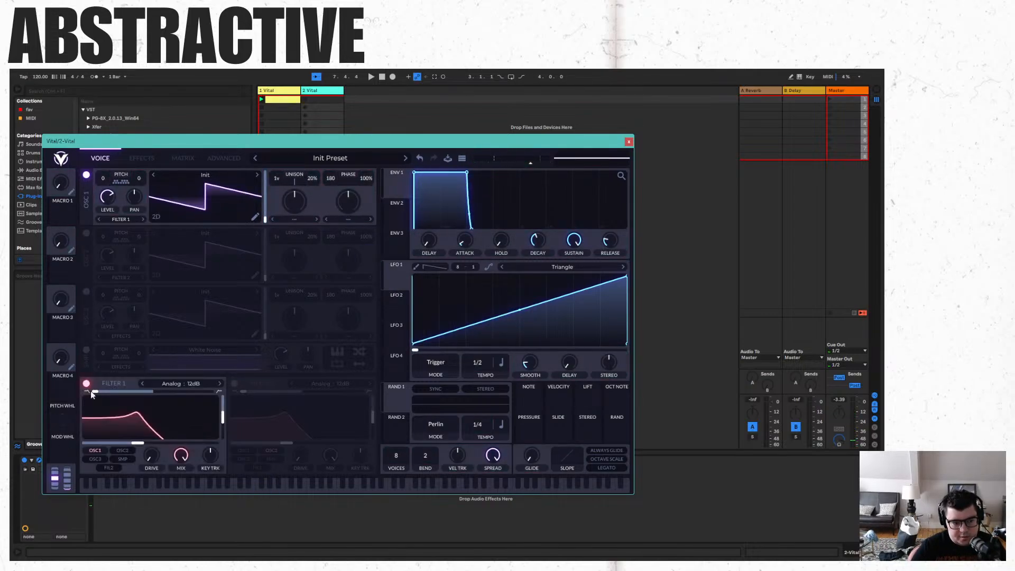
drag(138, 443, 182, 444)
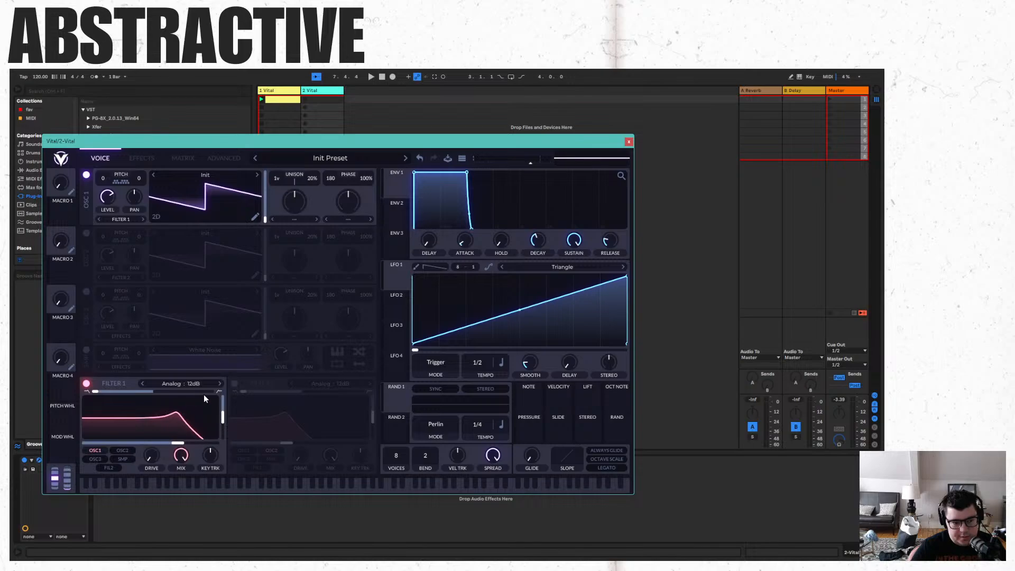
click(214, 383)
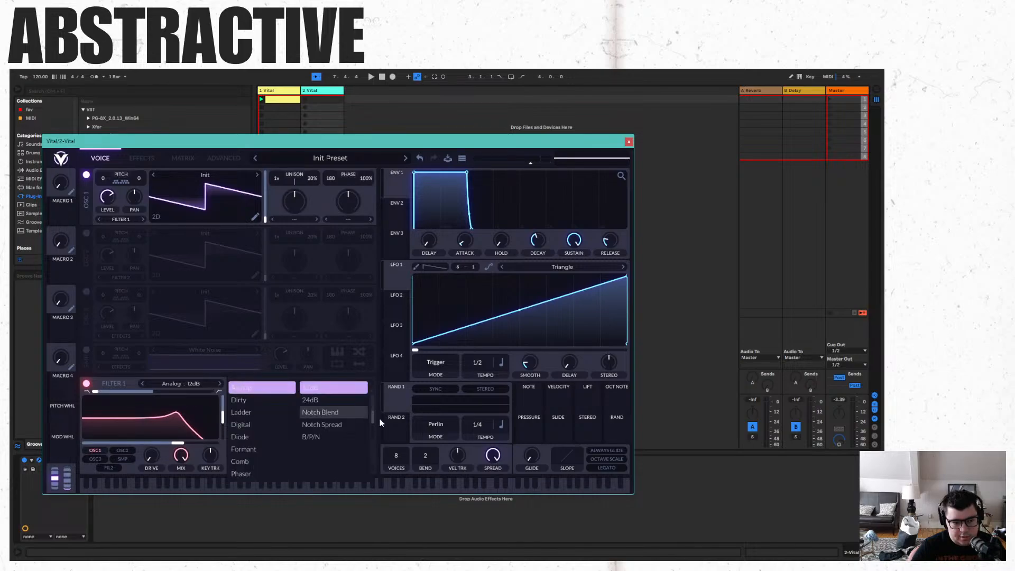
click(324, 423)
Modulate Filter 1's cutoff with LFO 1, lower the base cutoff and set the LFO tempo to 1/8.
mouse_move(412, 288)
mouse_down()
mouse_move(242, 379)
mouse_move(265, 410)
mouse_up()
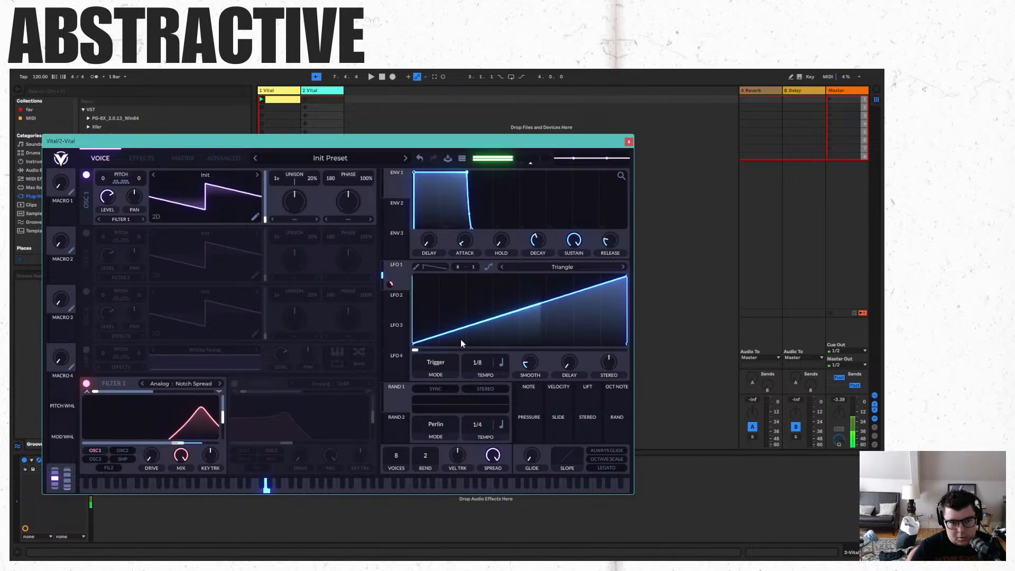
key(space)
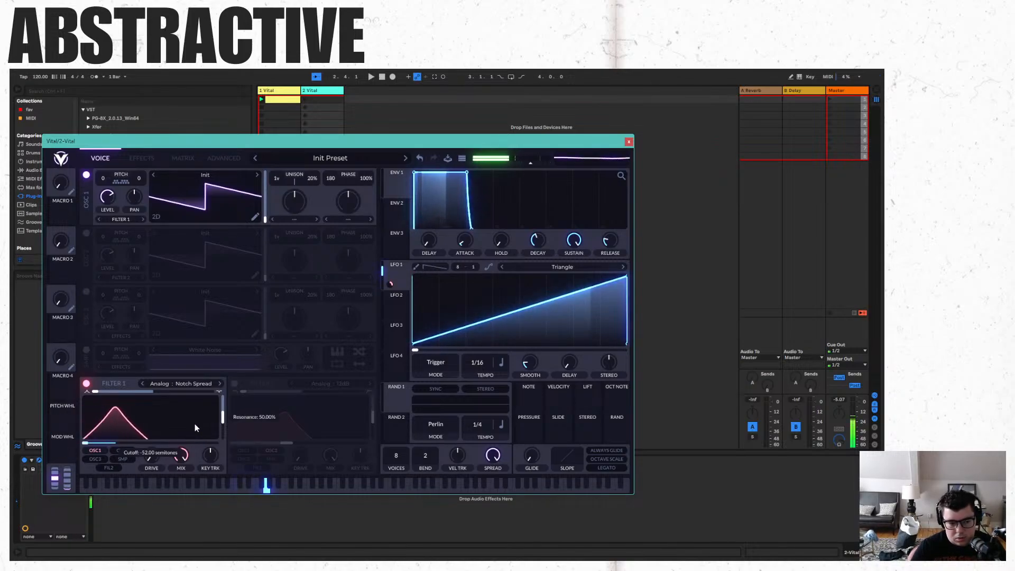
mouse_move(390, 286)
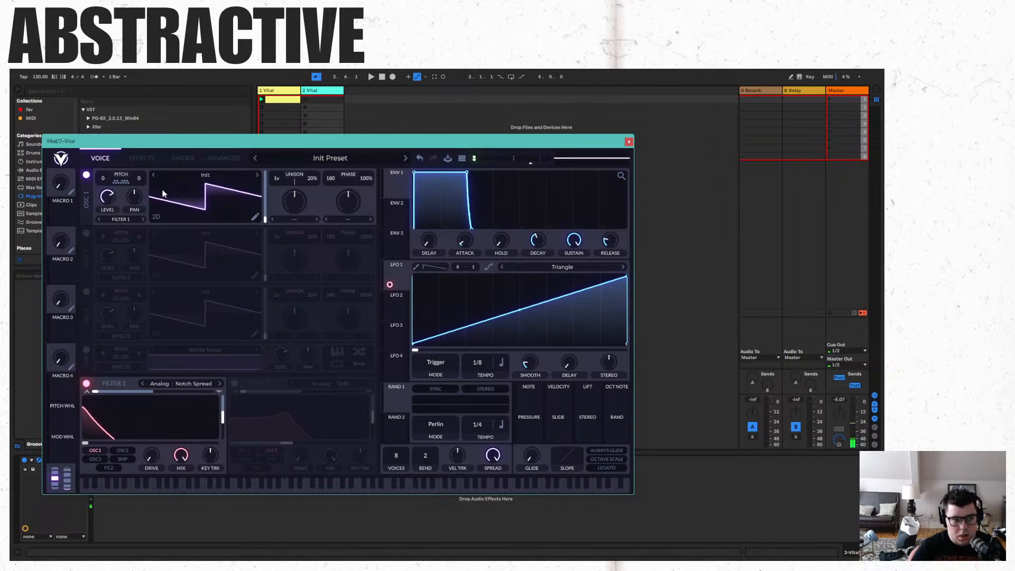
Enable the Reverb effect and set LFO 1's tempo to 1/1.
click(142, 158)
click(87, 449)
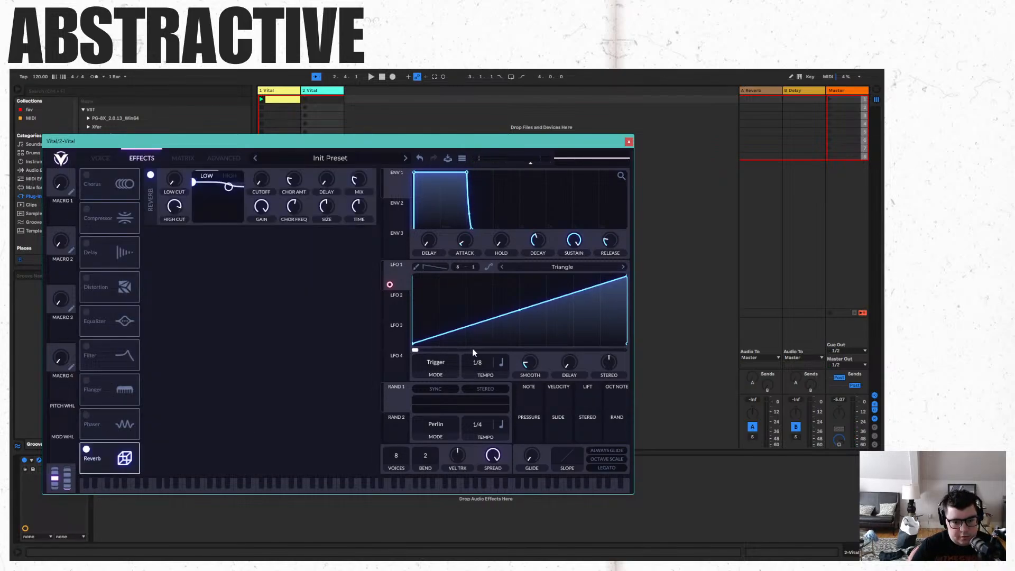
click(115, 158)
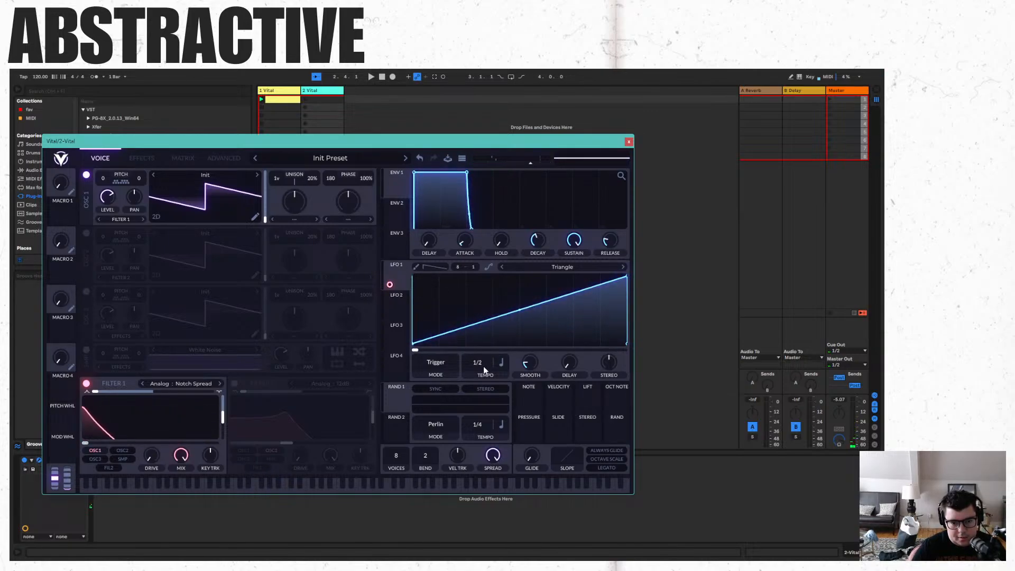
drag(485, 376, 484, 386)
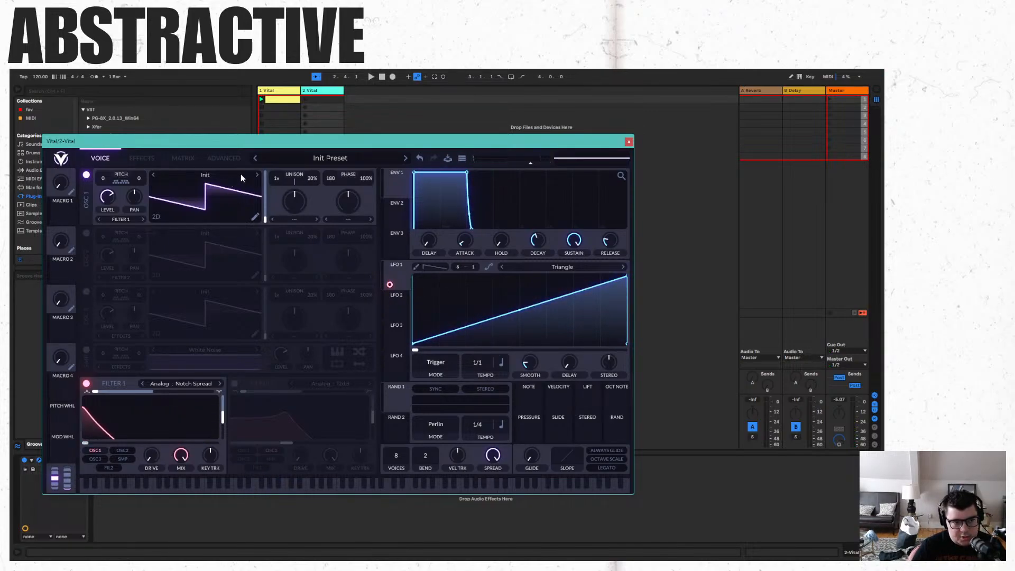
Load the Classic Fade wavetable into Oscillator 1.
click(241, 178)
click(432, 232)
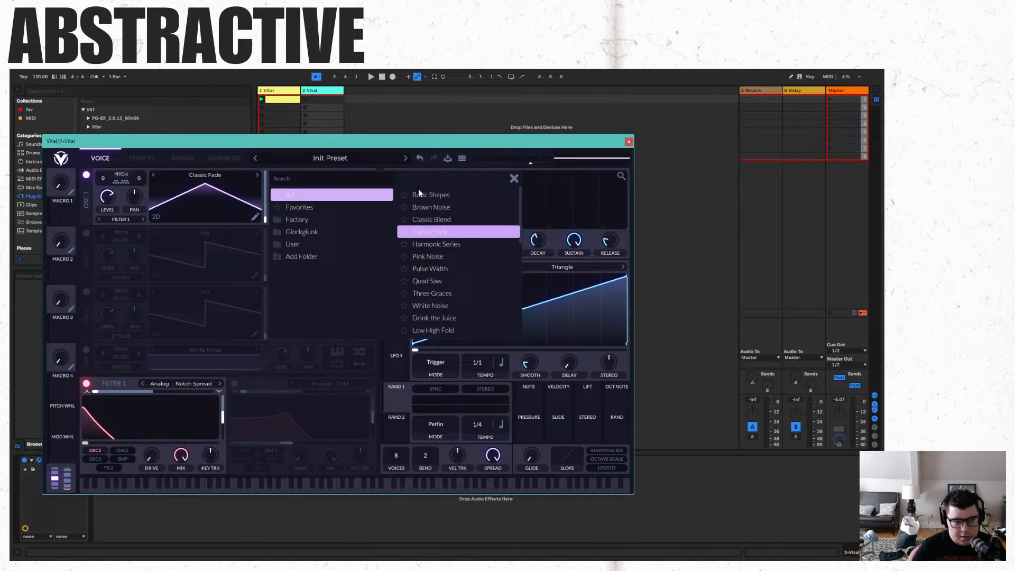
click(509, 182)
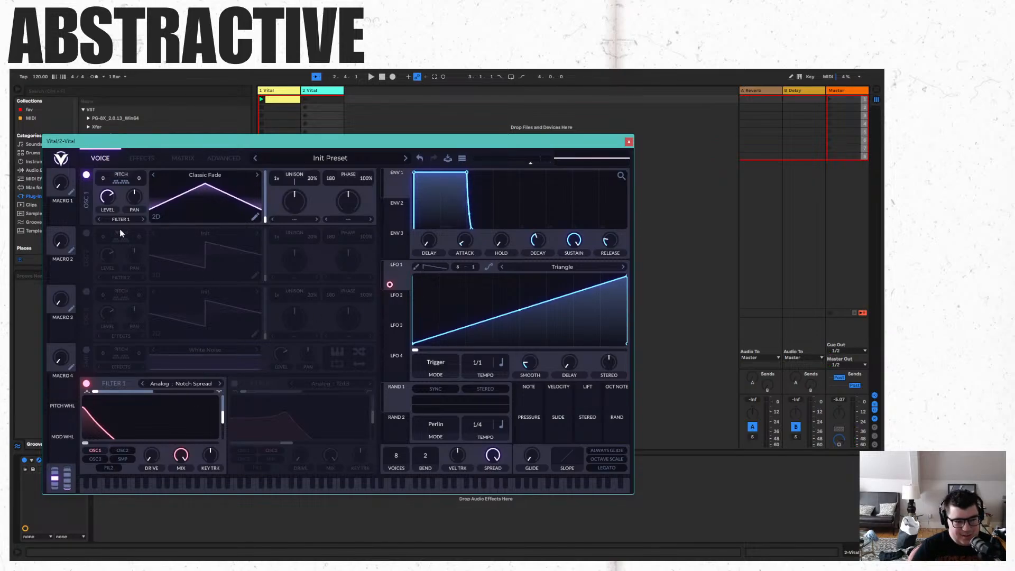
Enable Oscillator 2 with the Basic Shapes wavetable at frame 144.6 and route it to Filter 1+2.
click(86, 234)
click(238, 238)
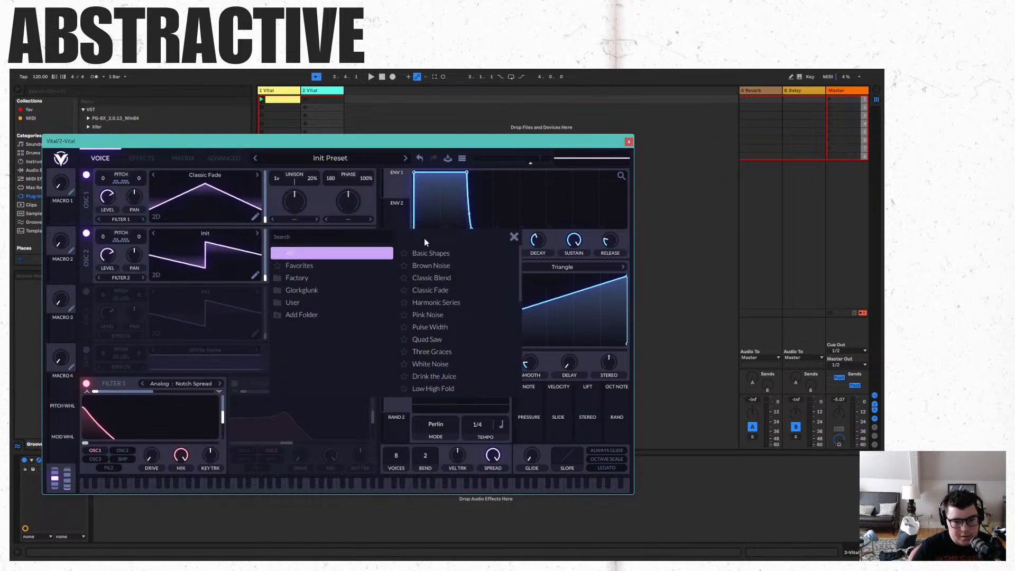
click(429, 253)
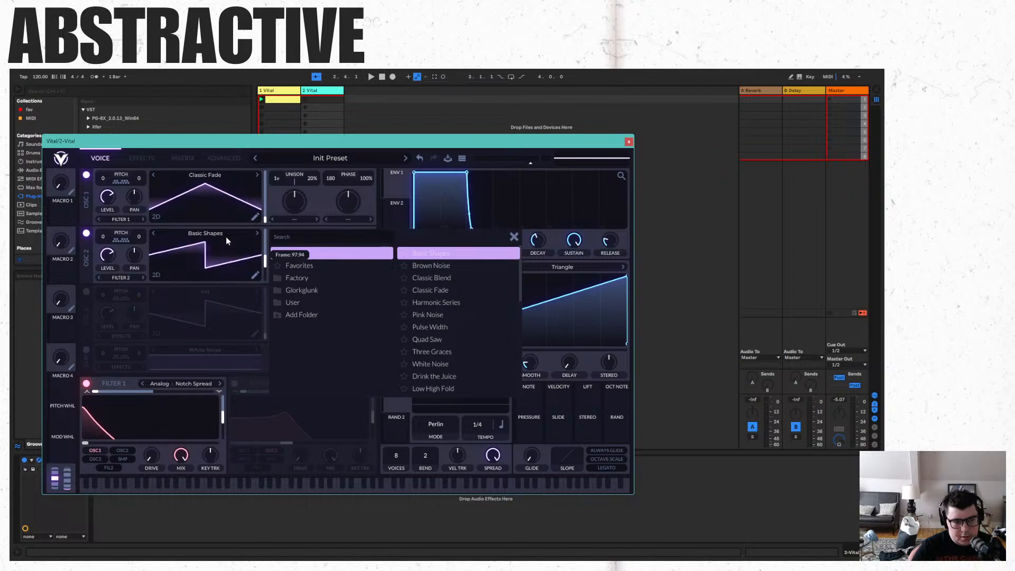
drag(226, 238, 228, 227)
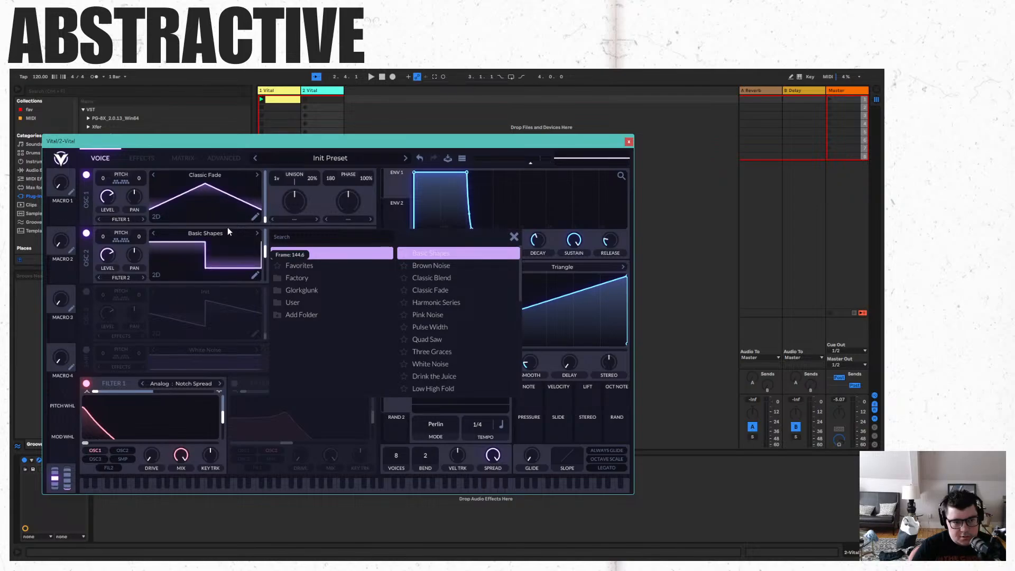
click(514, 238)
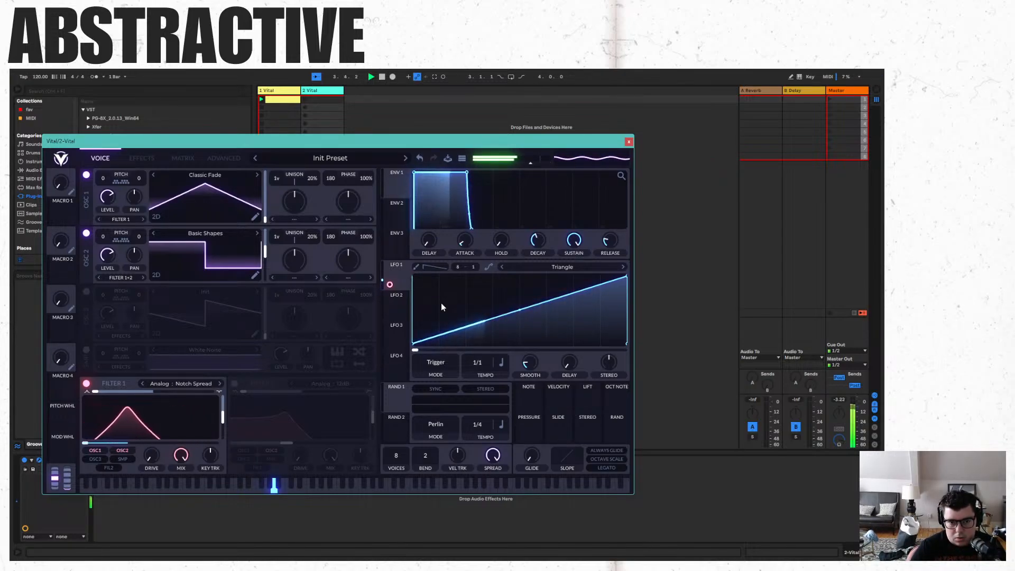
Replace LFO 1's shape with the Triangle preset.
click(608, 267)
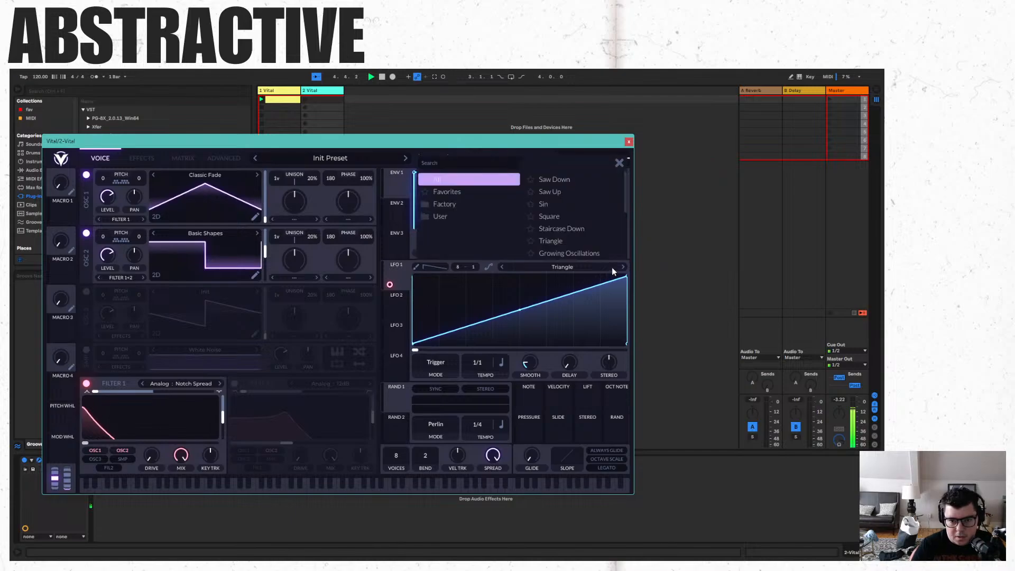
click(593, 227)
click(594, 243)
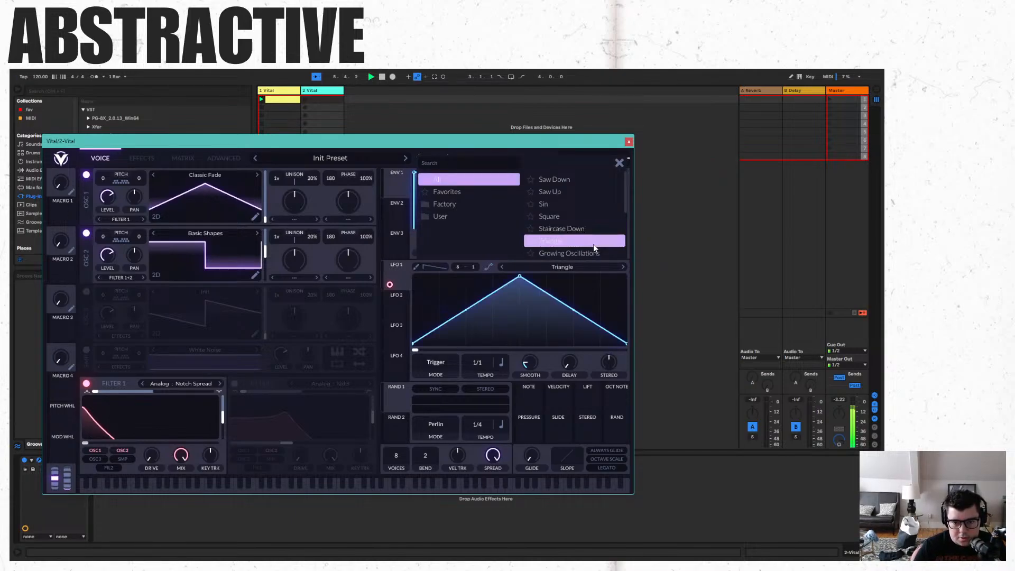
Replace LFO 1's shape with the Sin preset and close the preset browser.
click(587, 205)
click(584, 192)
click(585, 204)
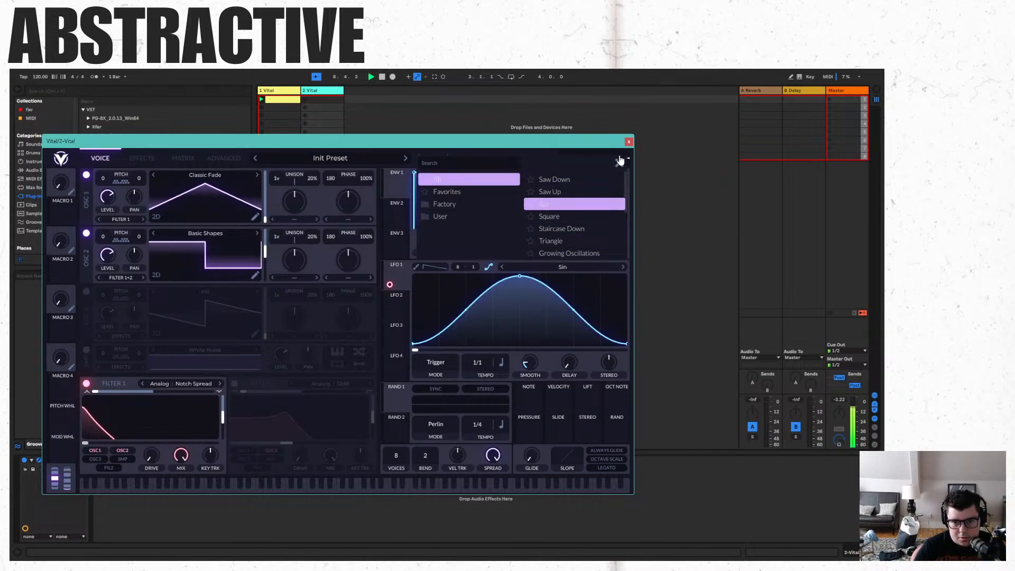
click(619, 163)
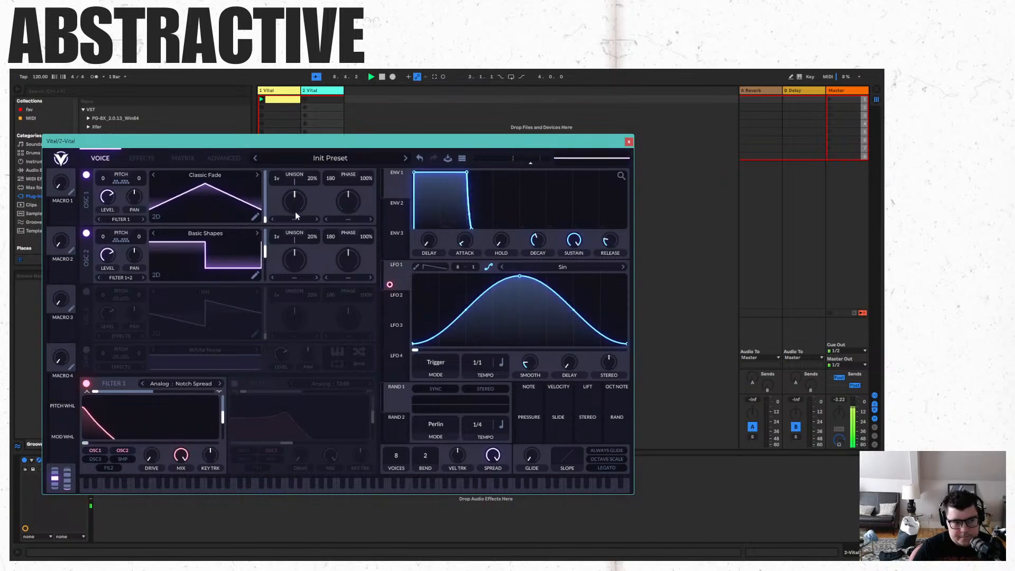
Enable the Flanger and Phaser effects.
click(142, 158)
click(86, 380)
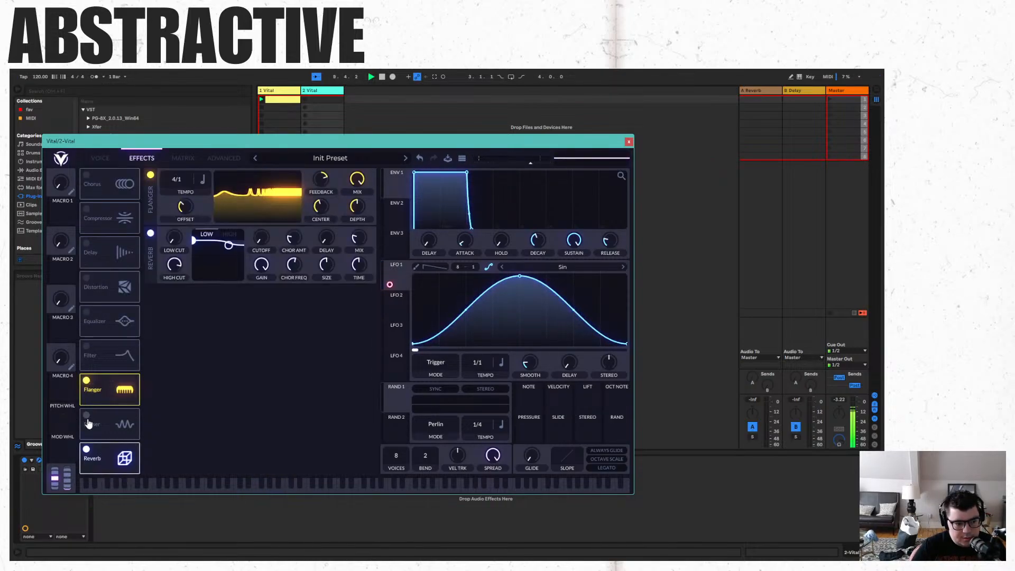
click(87, 415)
Try out the Compressor and Chorus effects, then switch both back off.
click(86, 210)
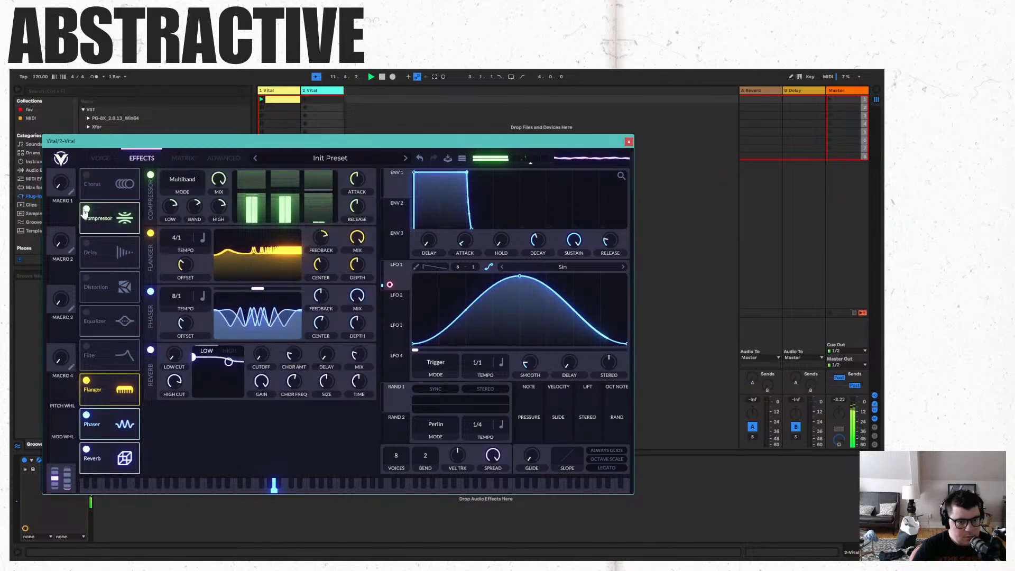
click(85, 176)
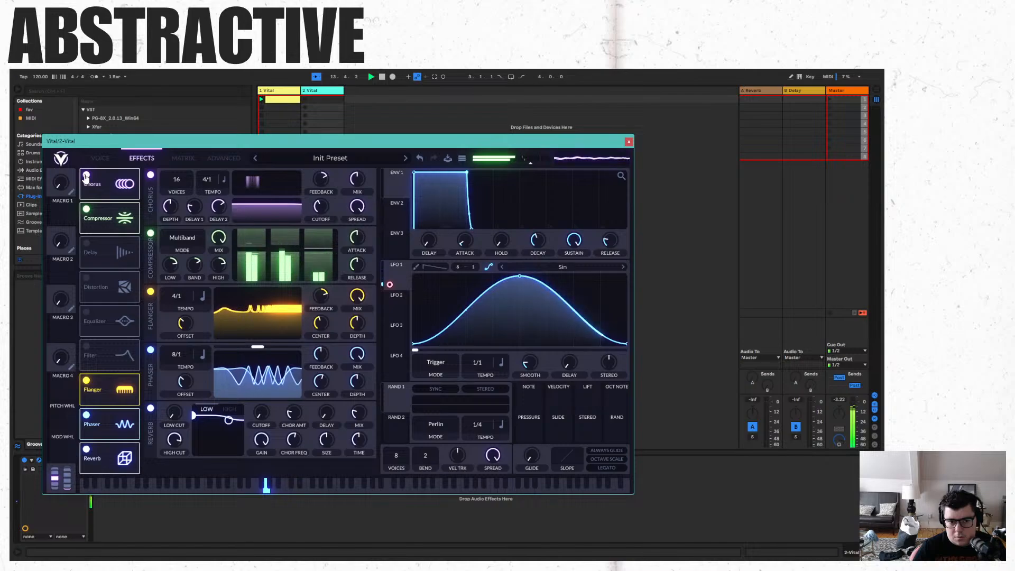
click(86, 176)
click(86, 210)
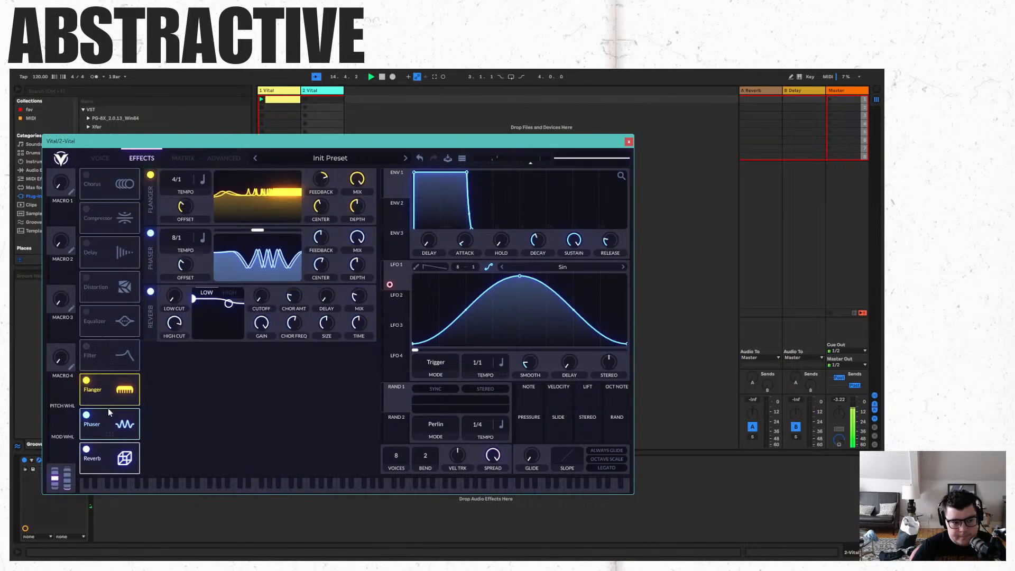
Turn off the Reverb effect and close the Vital window.
click(86, 449)
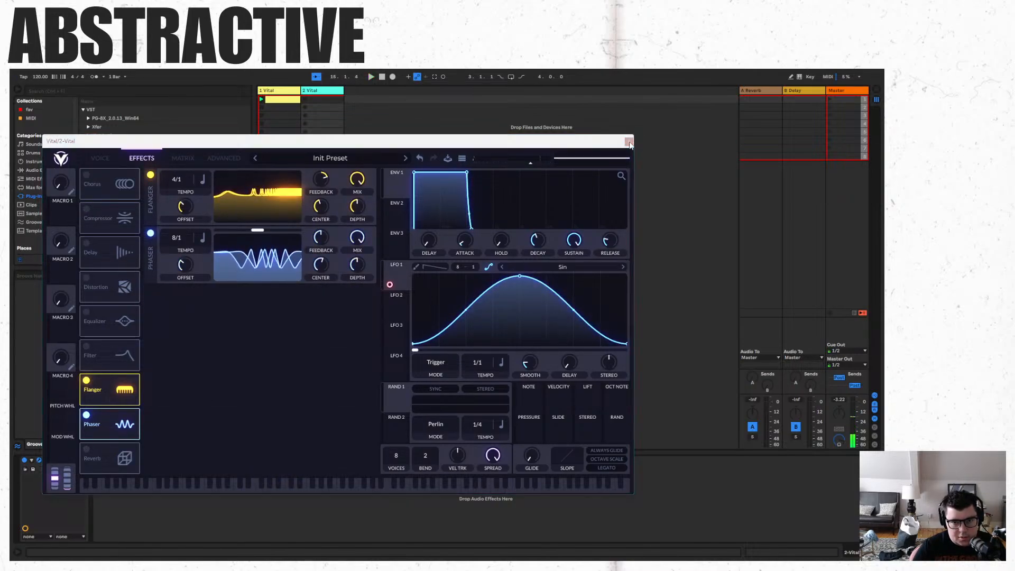
click(628, 142)
Create a one-bar MIDI clip in the second Vital track's first slot, fill it with one sustained F3 note and launch it.
double_click(333, 100)
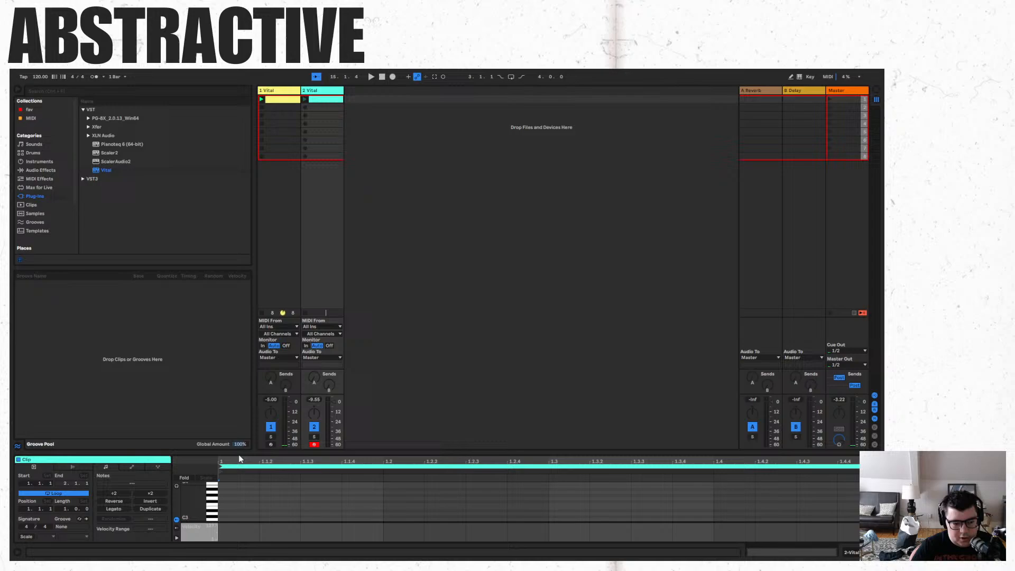
double_click(248, 507)
drag(259, 506, 859, 506)
click(306, 99)
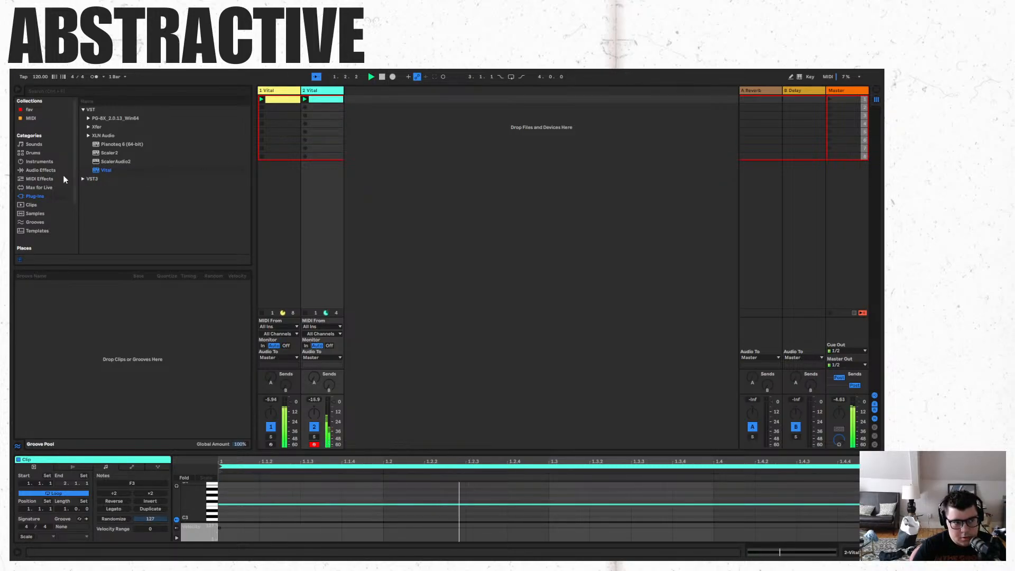
Add the Arpeggiator MIDI effect before Vital on the second track.
click(40, 170)
click(40, 179)
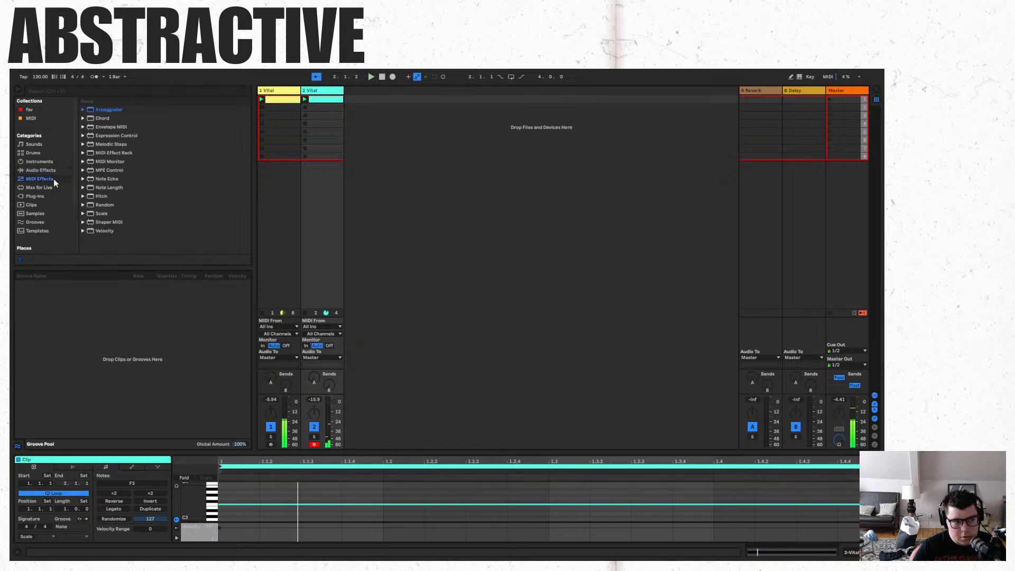
drag(328, 221, 333, 233)
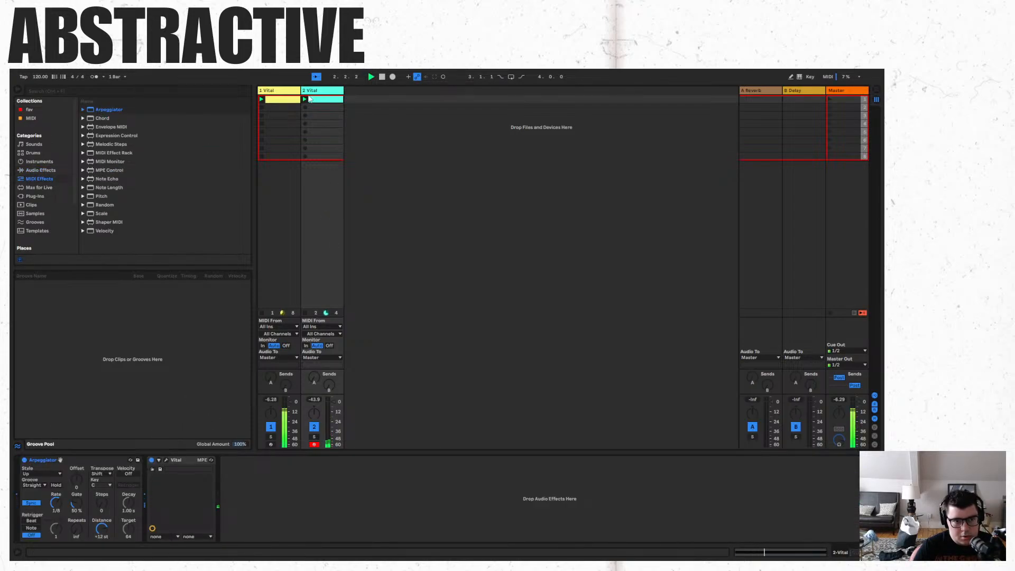
Open Vital on the second track and turn off Filter 1.
click(165, 460)
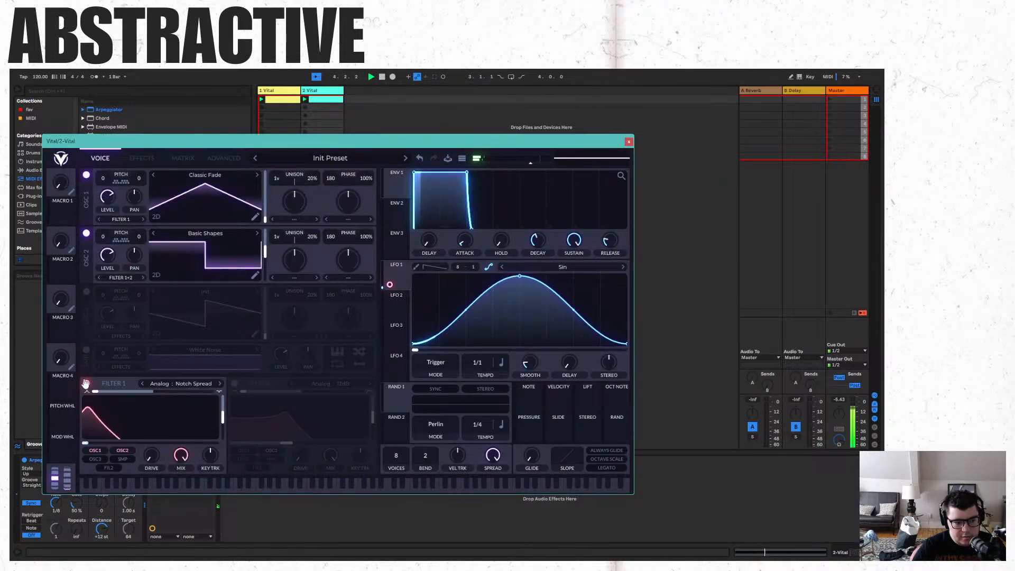
click(86, 384)
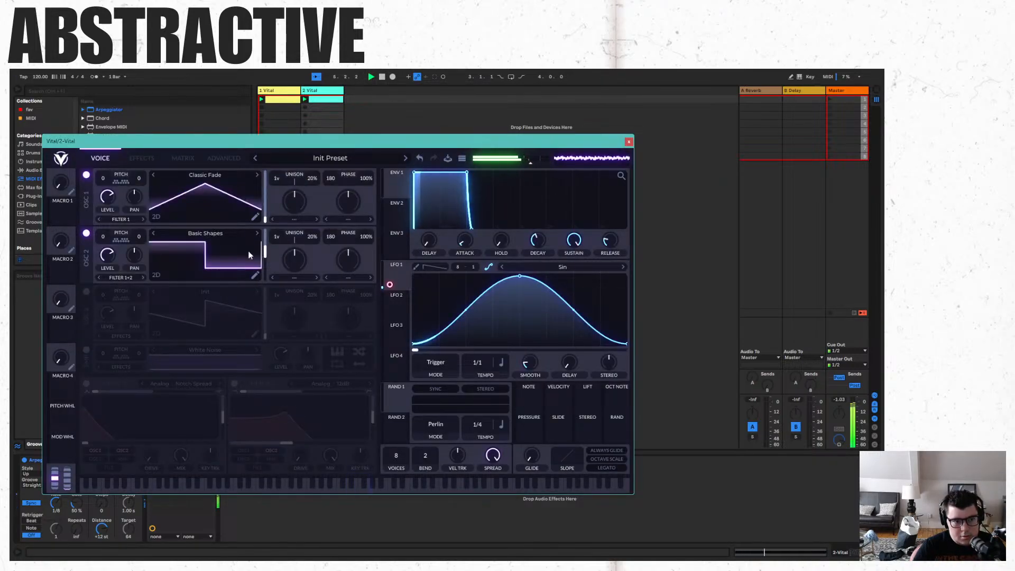
click(134, 158)
click(103, 158)
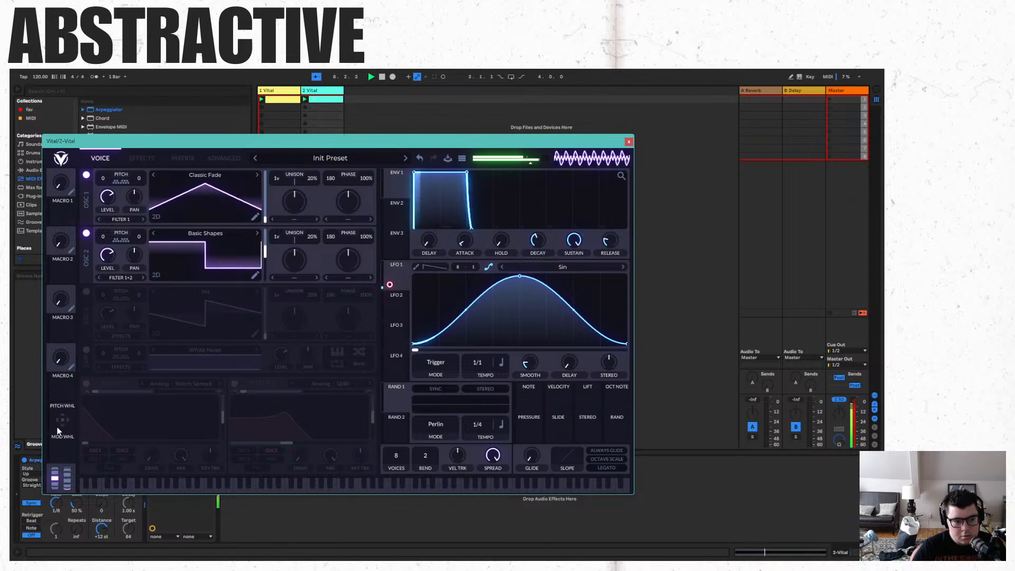
Enable Filter 2, route Oscillator 1 into it as well and raise its cutoff slightly.
click(233, 384)
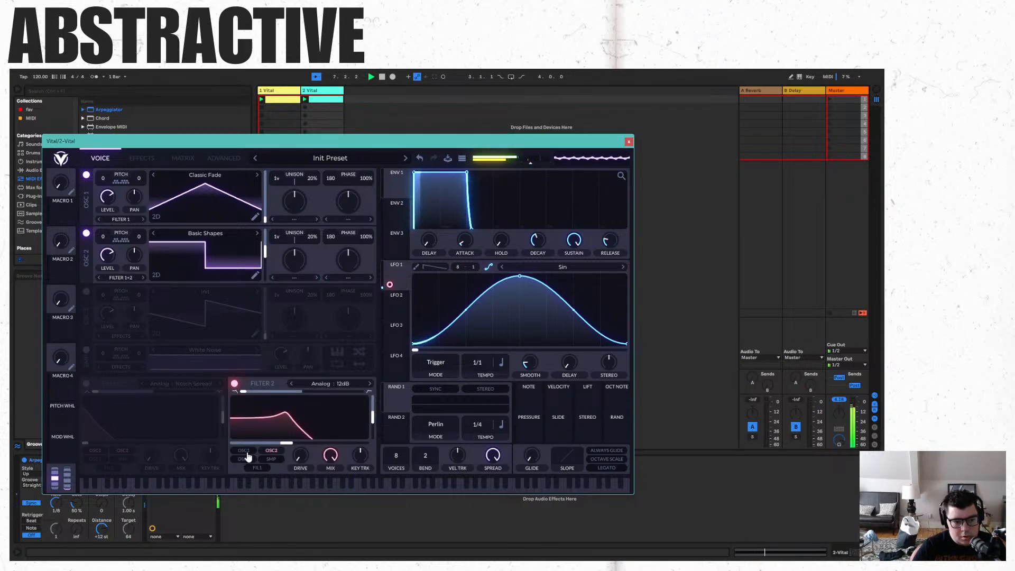
click(246, 452)
mouse_move(286, 443)
mouse_down()
mouse_move(315, 446)
mouse_move(299, 447)
mouse_up()
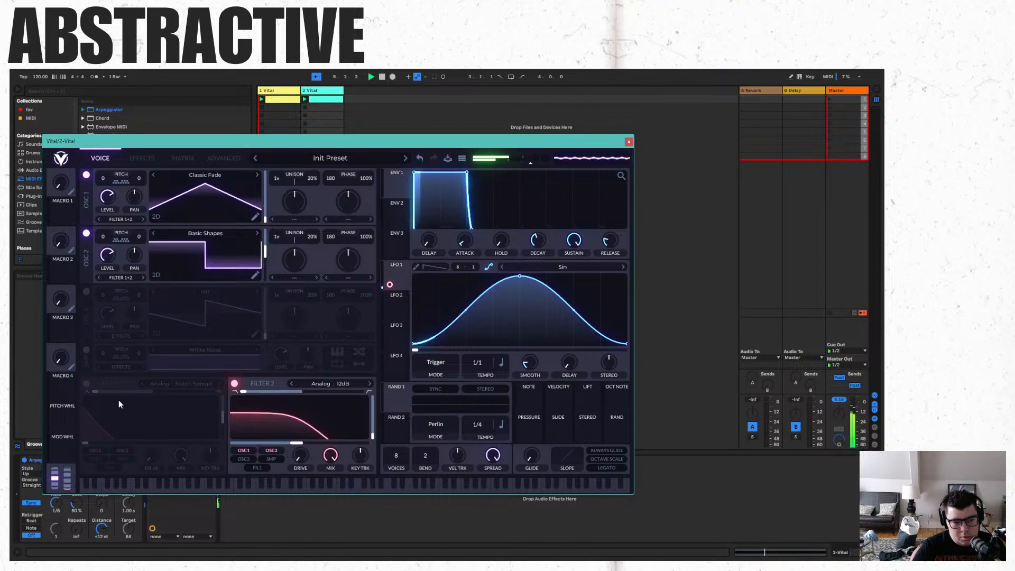
Remove LFO 1's filter modulation, and turn Filter 1 back on with its cutoff at about 39 semitones.
right_click(394, 285)
click(411, 294)
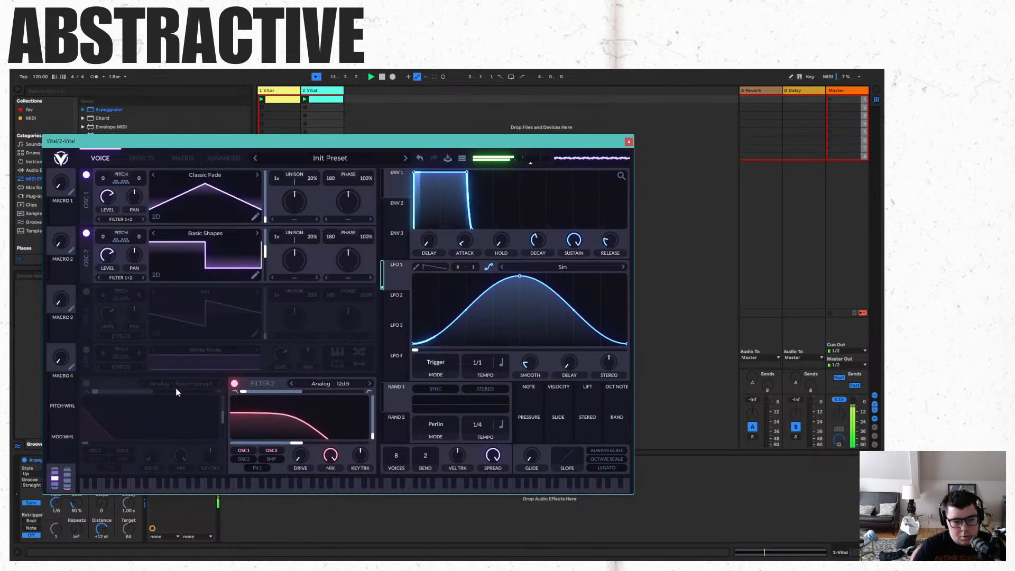
click(86, 383)
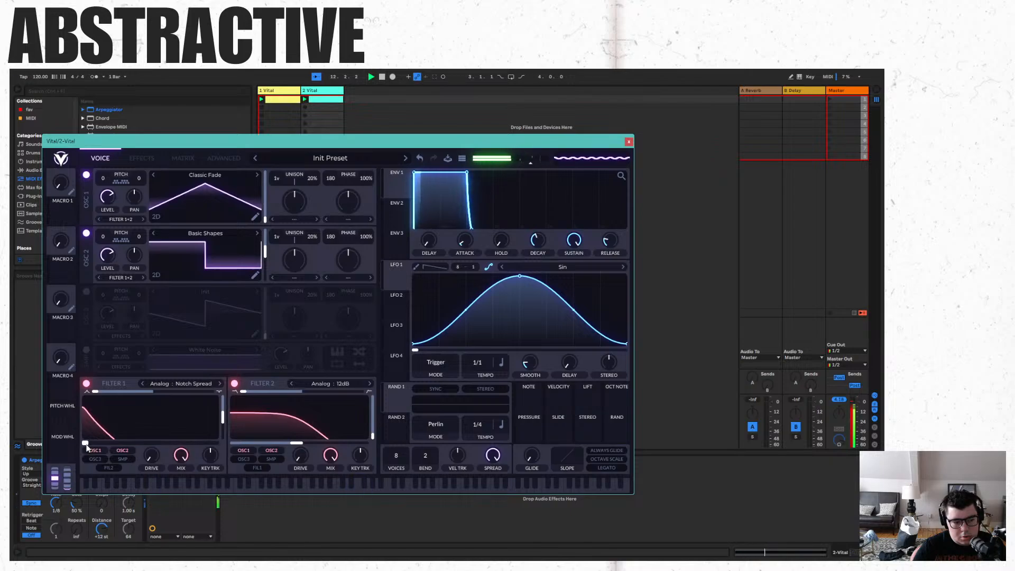
drag(87, 446, 184, 445)
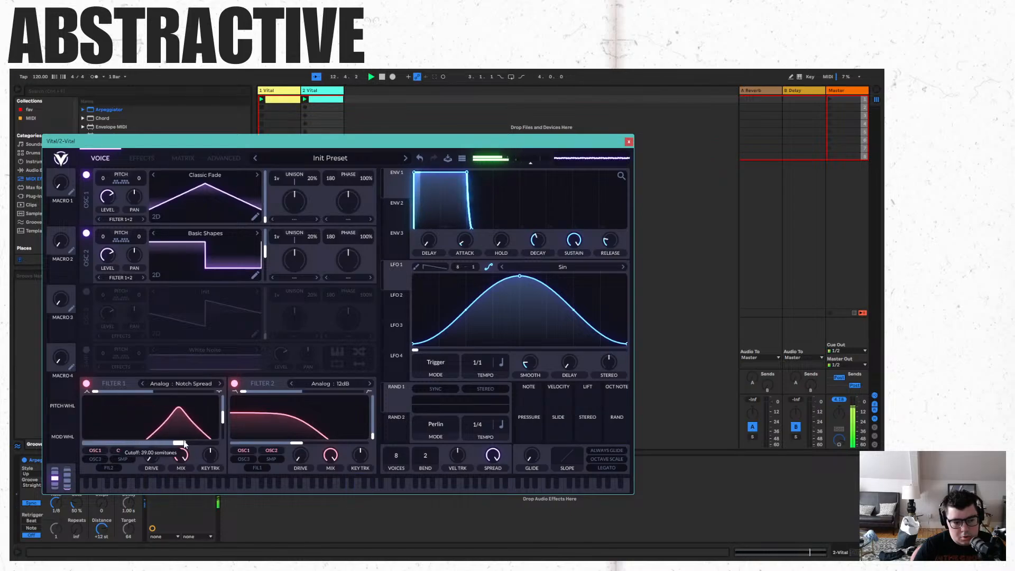
Change Filter 1 to Dirty 12dB with a slightly lower cutoff and turn off Filter 2.
click(221, 384)
click(235, 383)
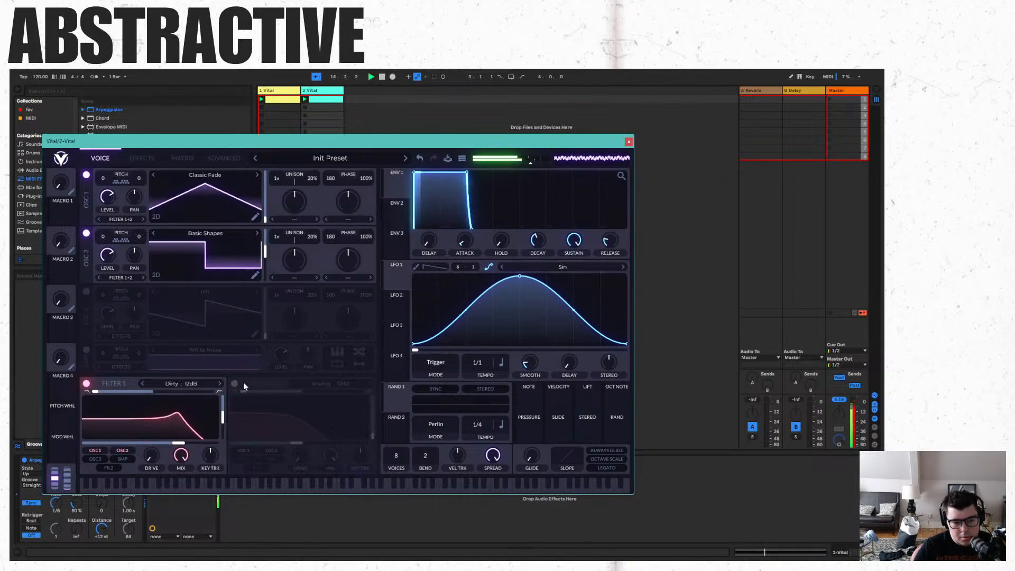
drag(179, 443, 164, 443)
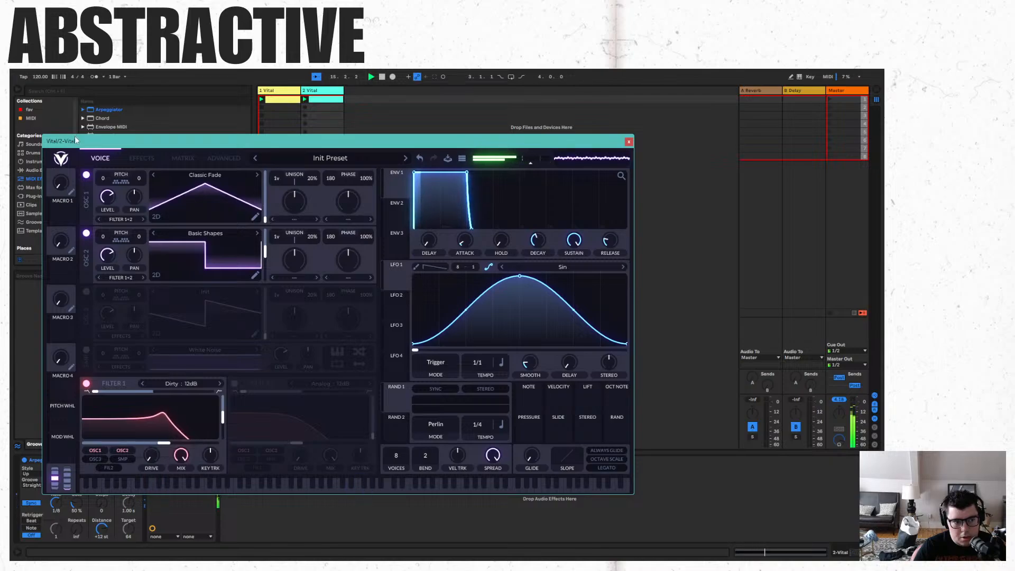
Audition Oscillators 1 and 2 separately by muting each one in turn and re-enabling it.
click(86, 233)
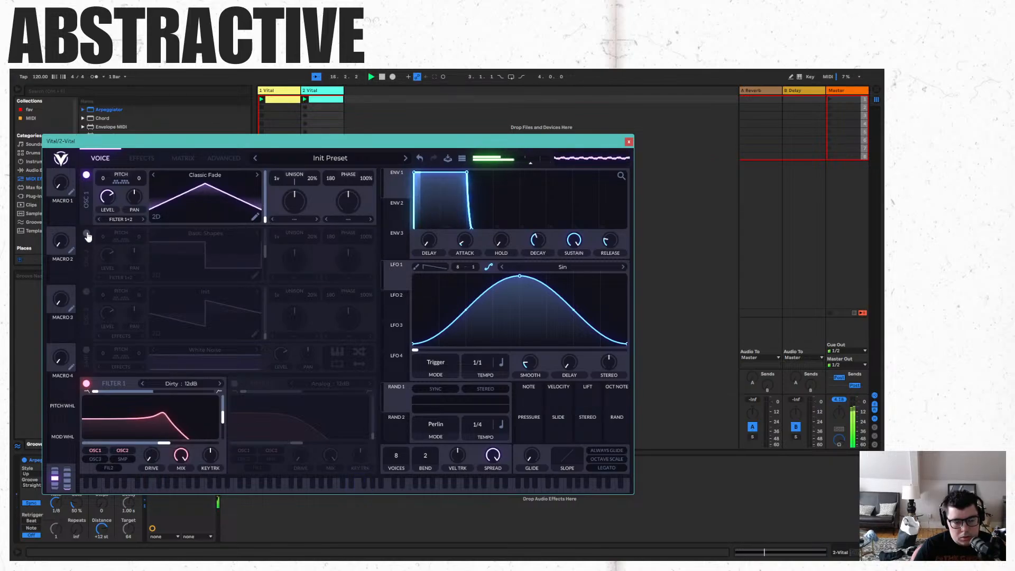
click(86, 234)
click(86, 175)
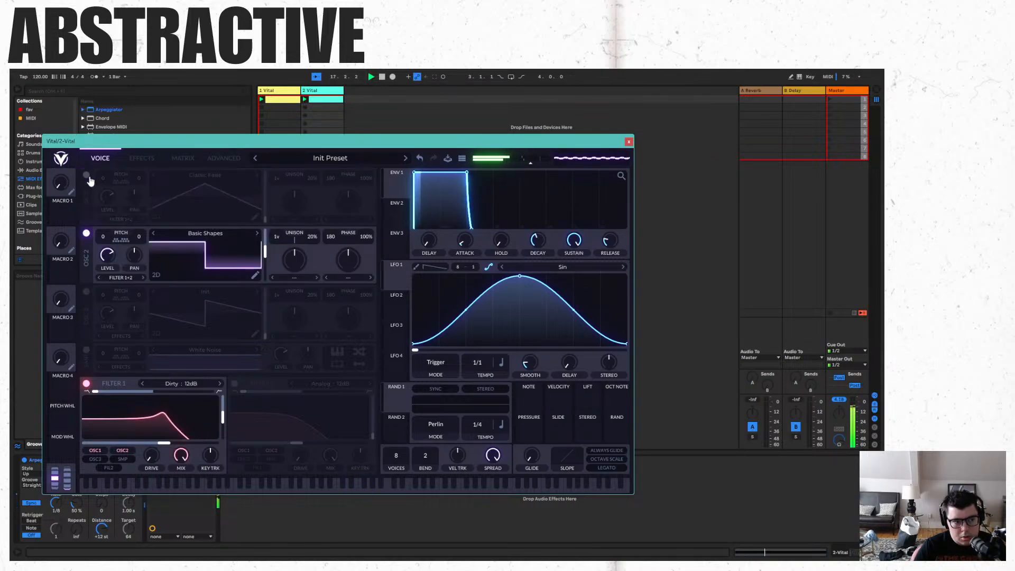
click(86, 175)
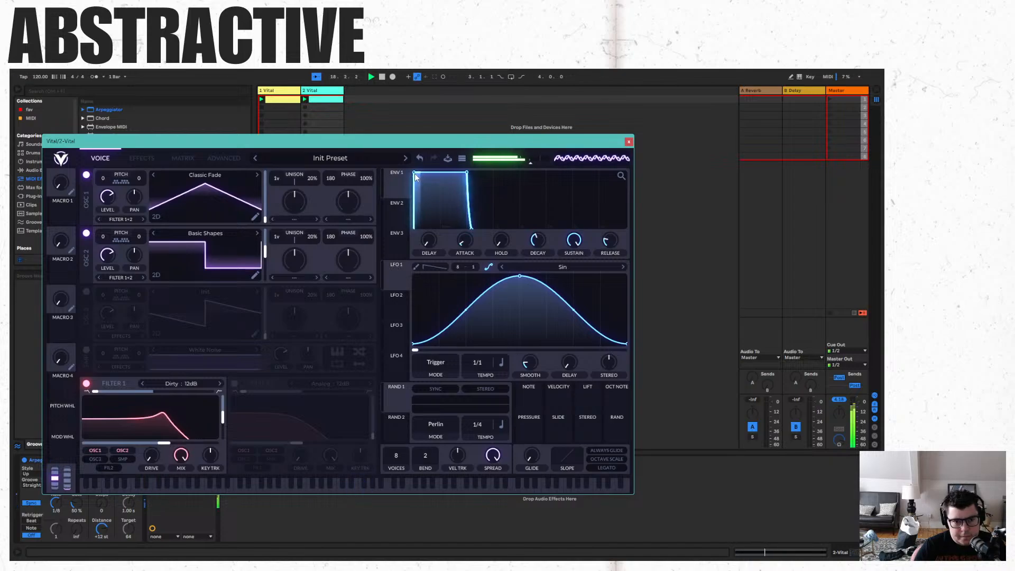
Reshape Envelope 1 with a slower attack and a lower sustain, play it back and close Vital.
key(space)
drag(416, 175, 476, 228)
key(space)
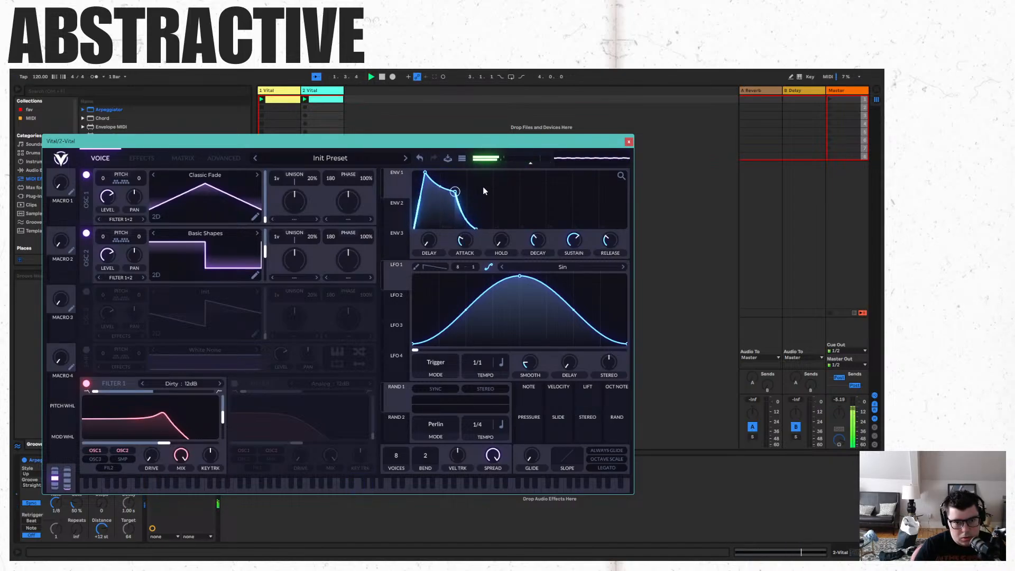
click(629, 141)
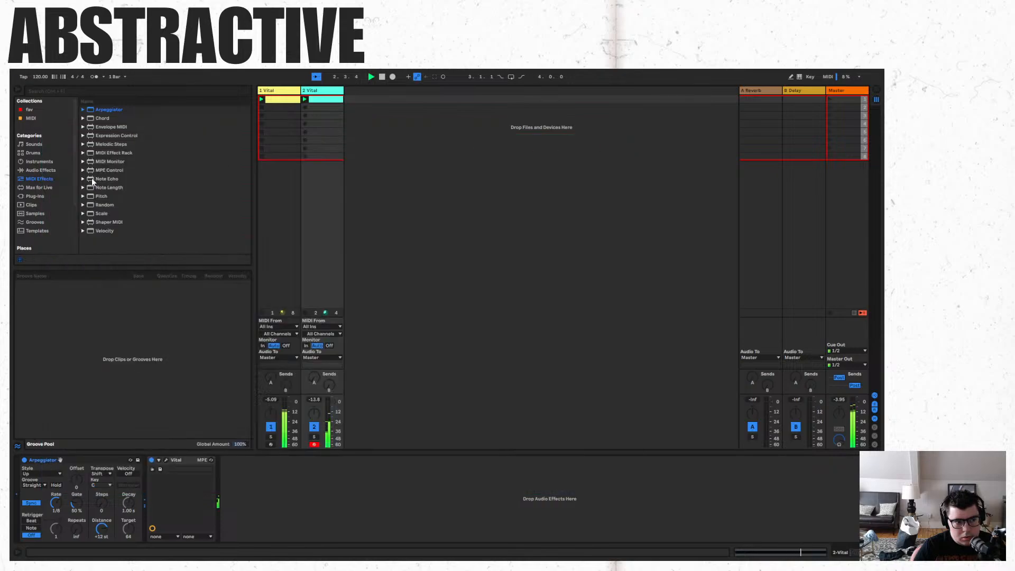
Add the ValhallaShimmer VST2 reverb after Vital on the second track, start playback and close its window.
click(55, 195)
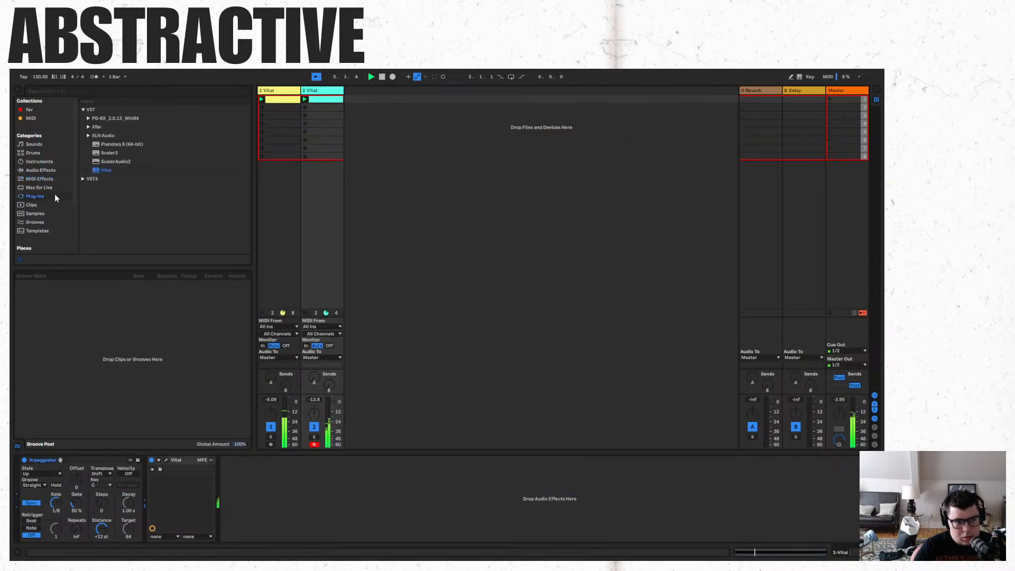
click(85, 110)
click(83, 119)
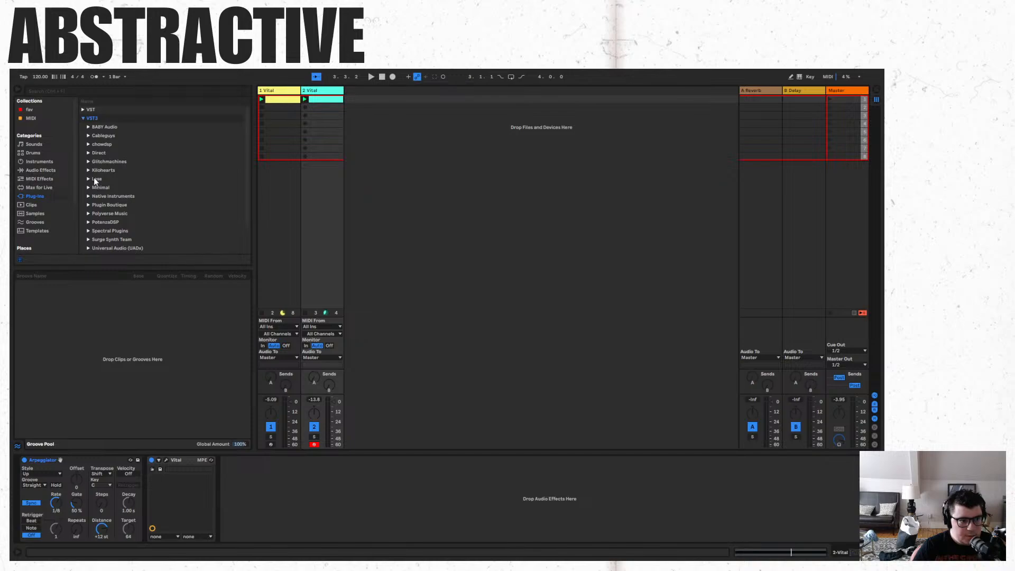
scroll(95, 177, down, 1)
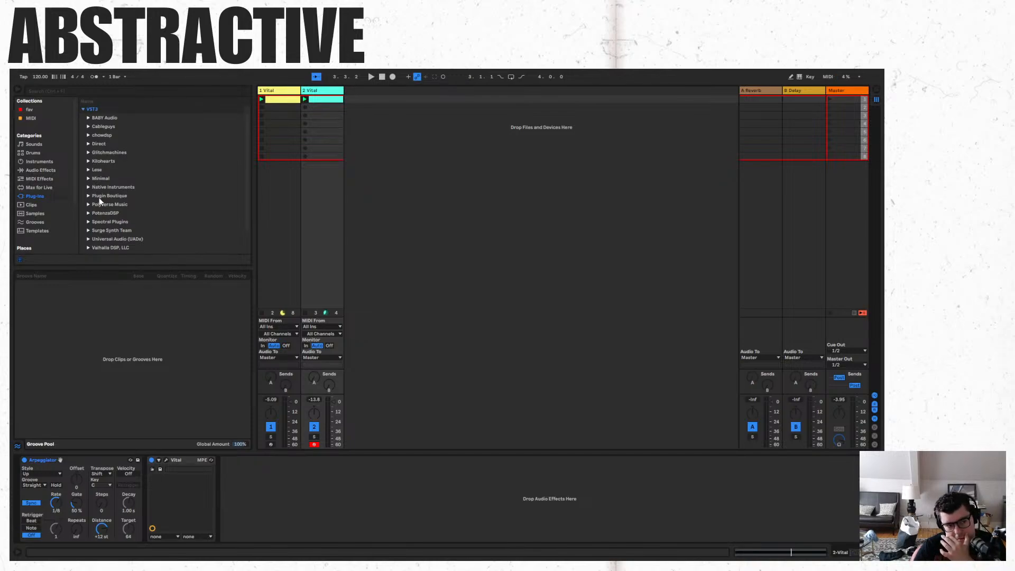
scroll(99, 197, down, 2)
click(88, 229)
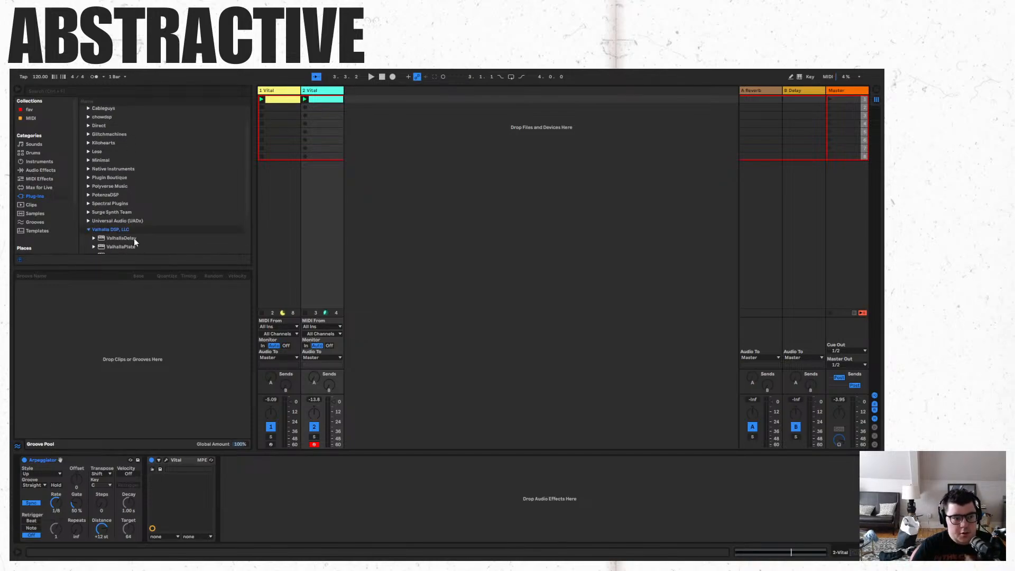
scroll(136, 240, down, 3)
drag(136, 239, 317, 230)
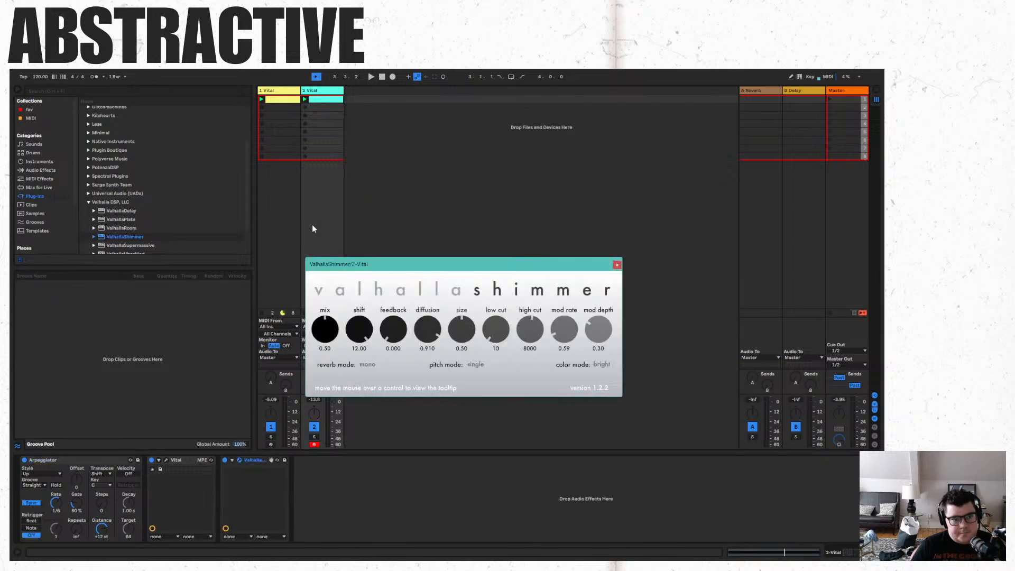
key(space)
click(616, 265)
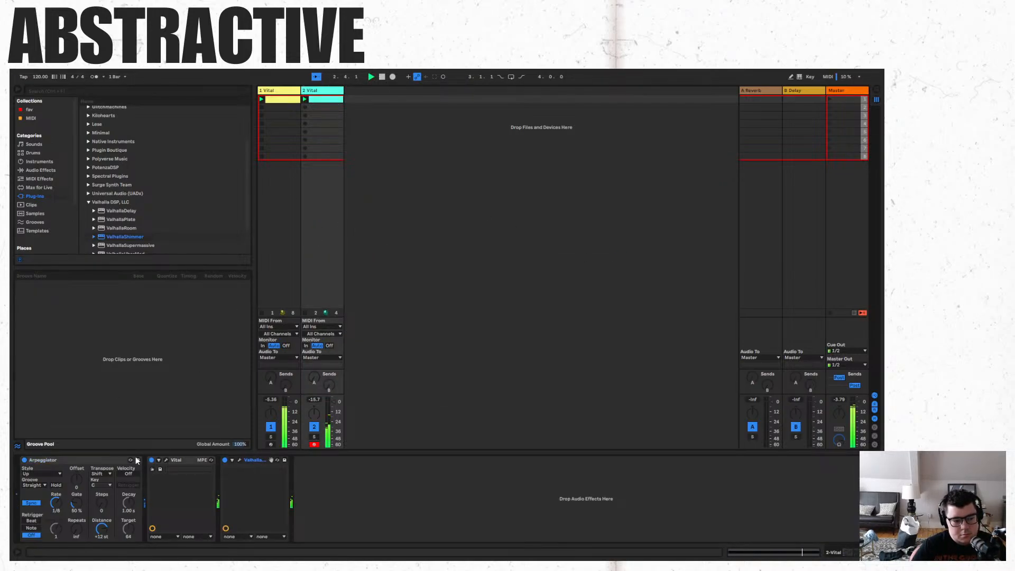
Check Vital's settings on the second track and turn off the Arpeggiator.
click(168, 460)
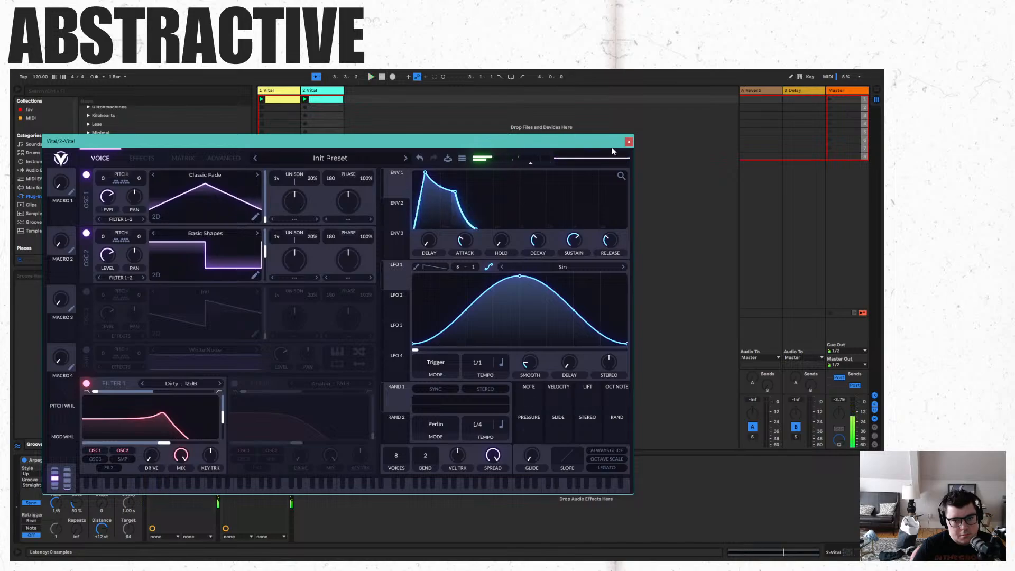
click(630, 141)
click(24, 463)
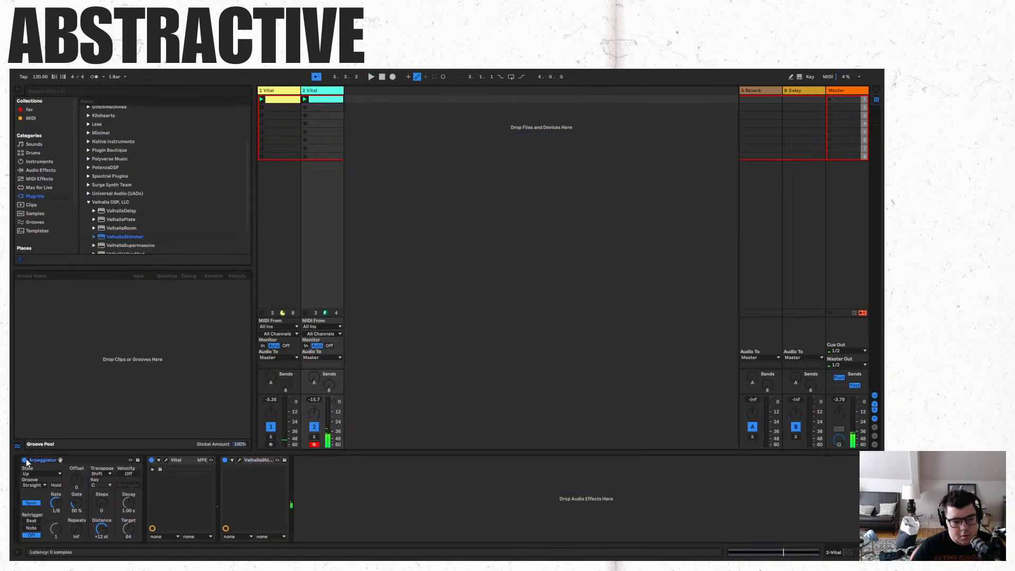
click(24, 461)
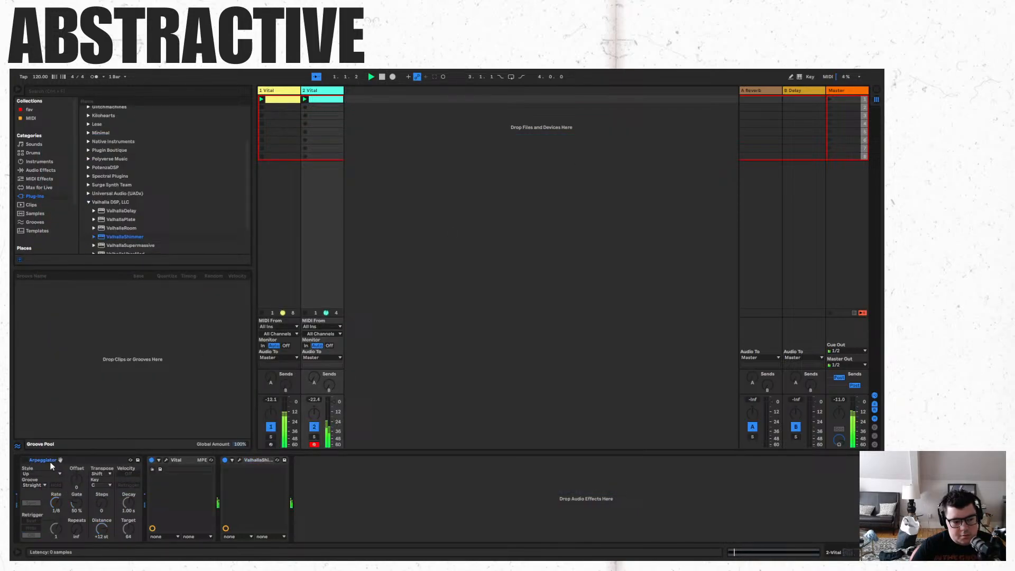
Initialize the preset in the second track's Vital, start playback and enable Filter 1 with a raised cutoff.
click(167, 460)
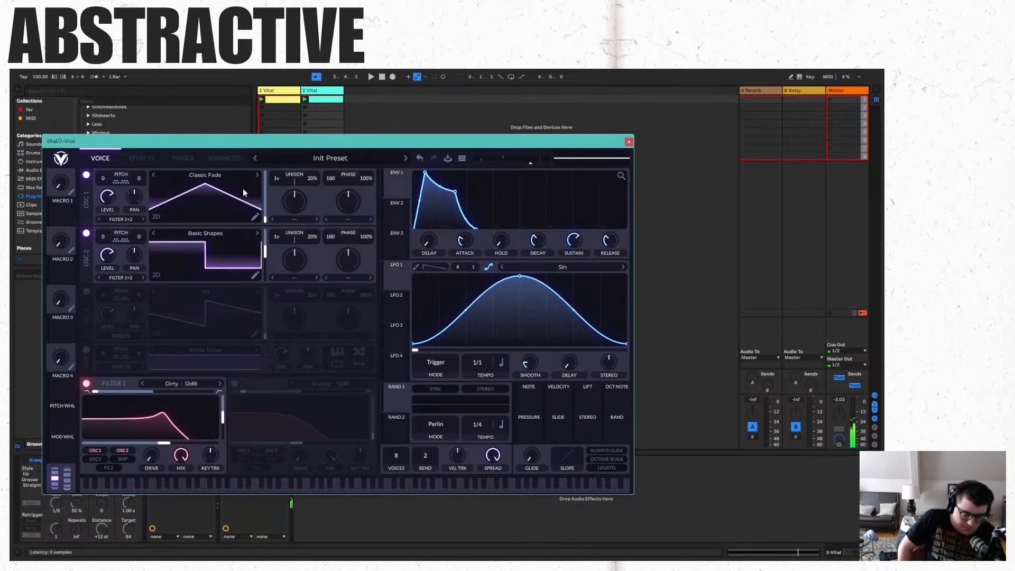
click(381, 160)
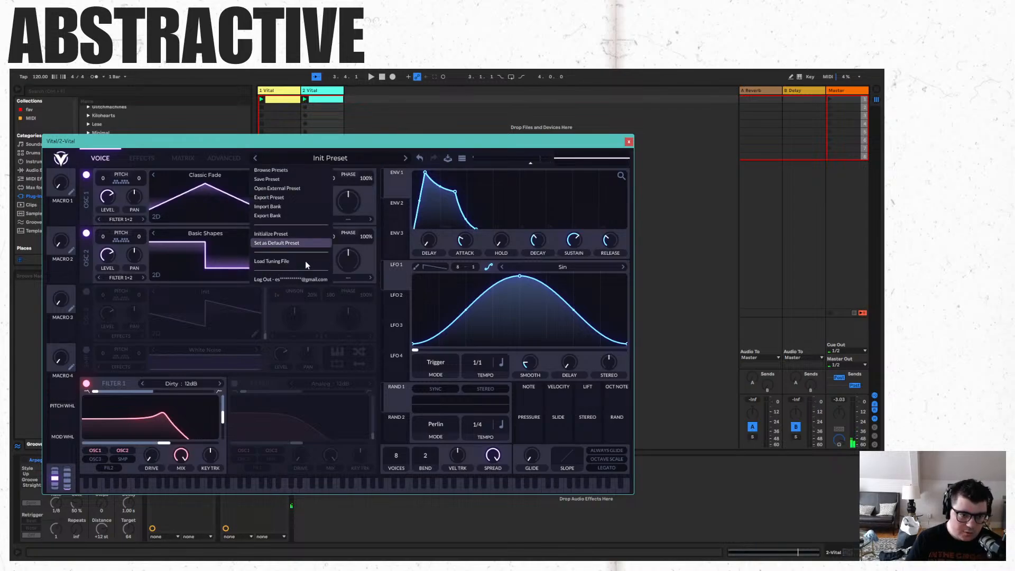
click(297, 233)
key(space)
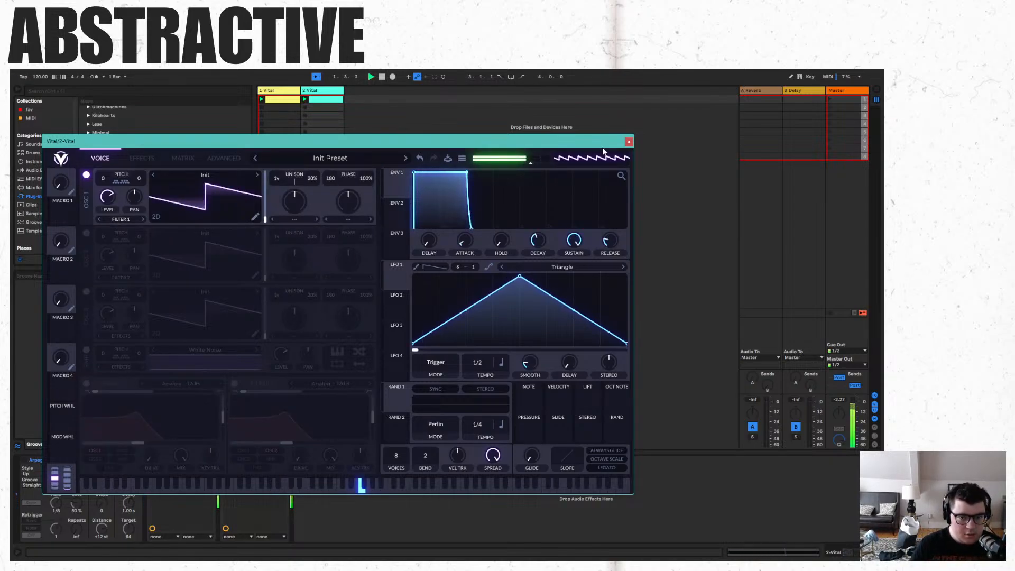
click(86, 383)
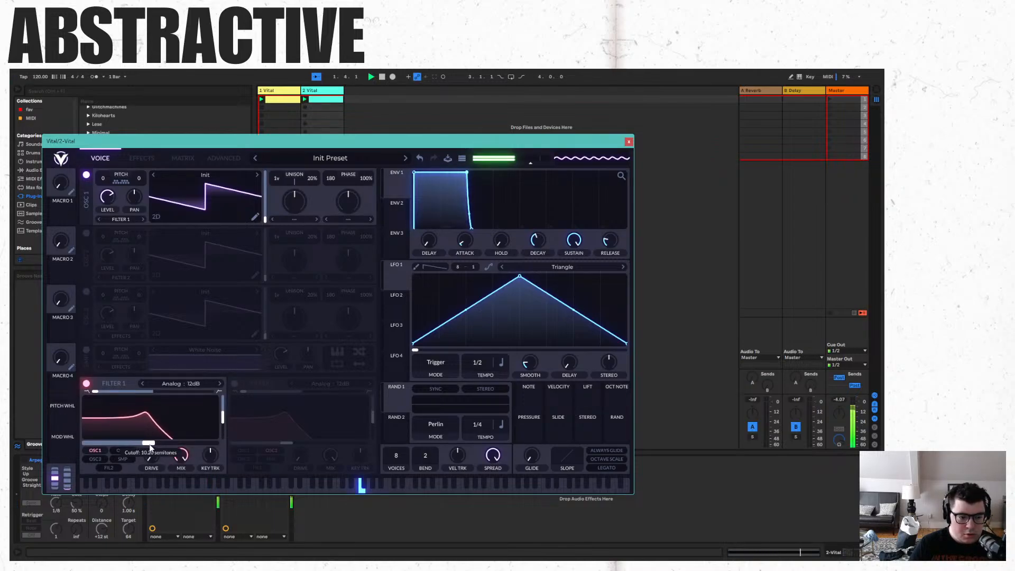
drag(141, 446, 164, 446)
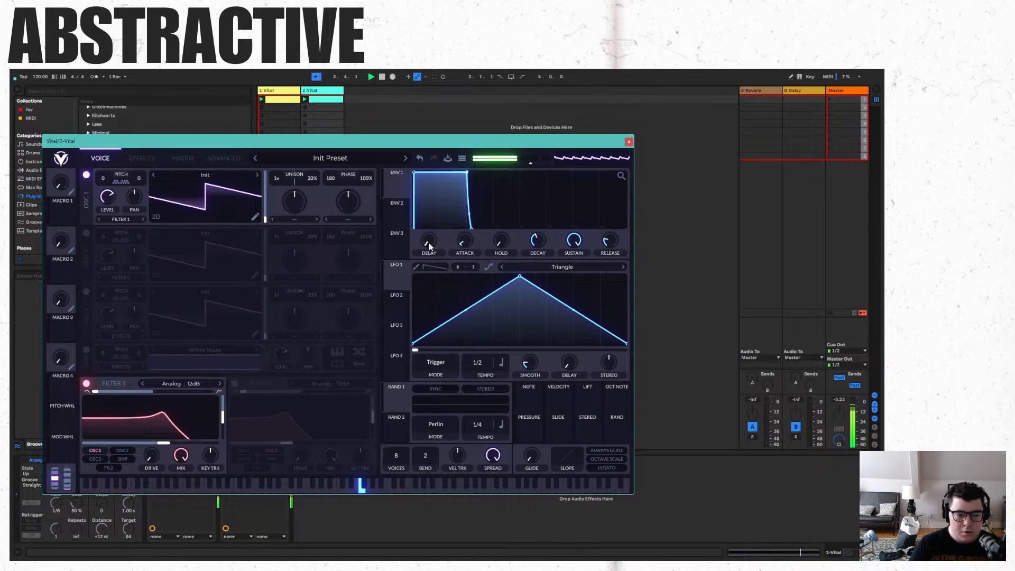
Reshape LFO 1 into a rising ramp, assign it to the Filter 1 cutoff and close Vital.
drag(520, 276, 770, 275)
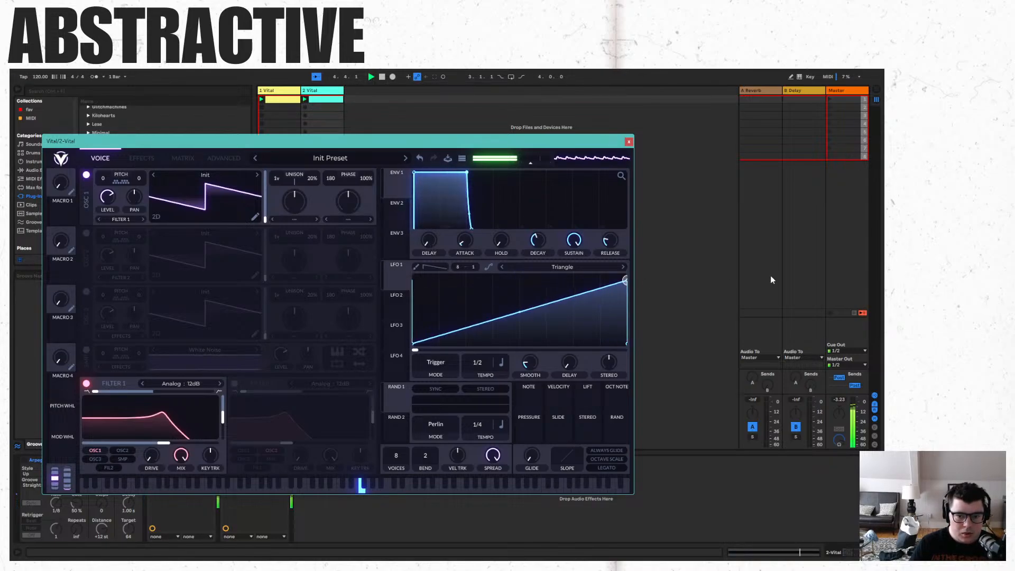
drag(396, 278, 159, 443)
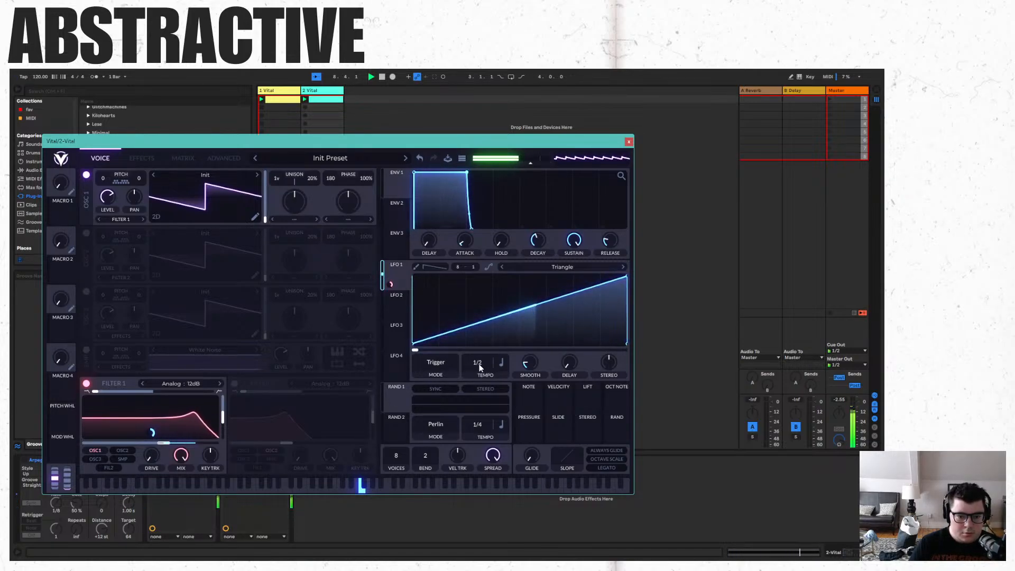
click(629, 142)
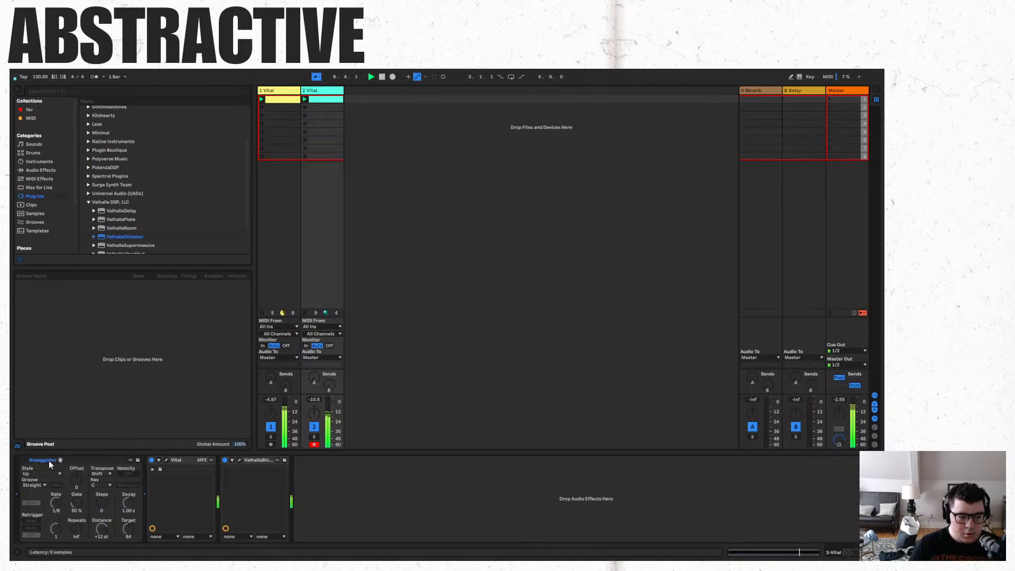
Turn on the Arpeggiator on the second track, audition it and check Vital during playback.
click(24, 460)
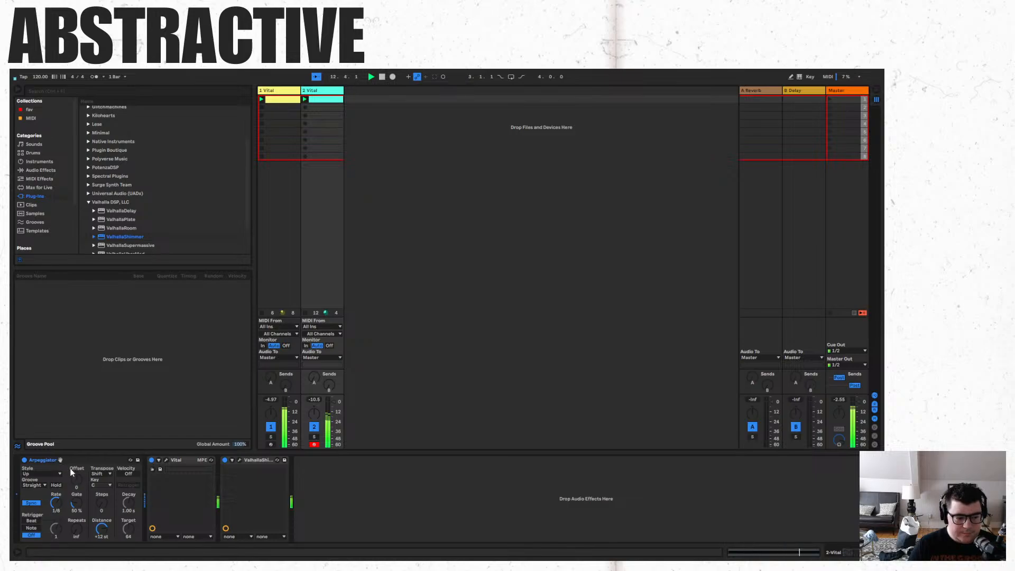
drag(57, 506, 57, 500)
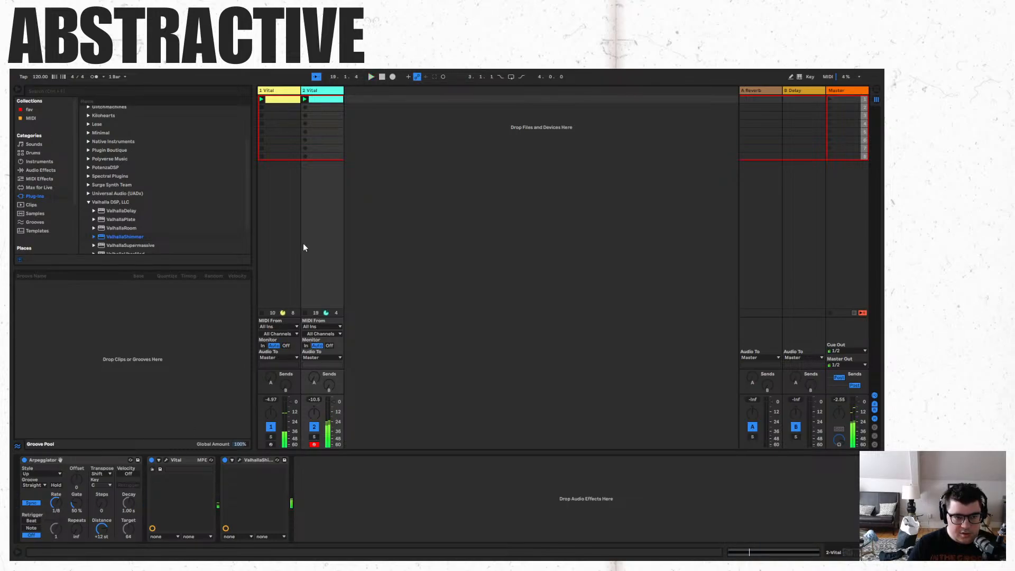
key(space)
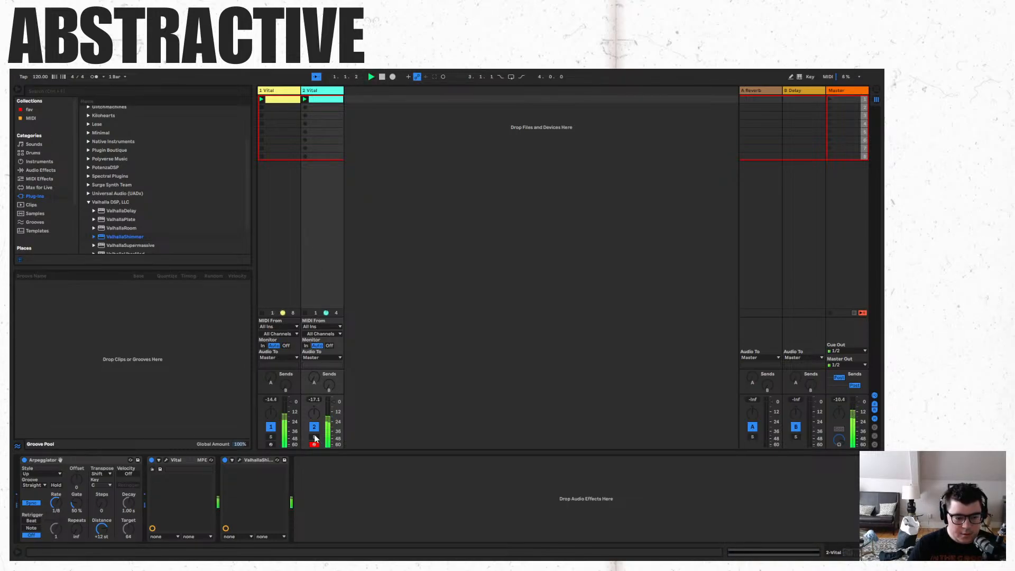
click(166, 461)
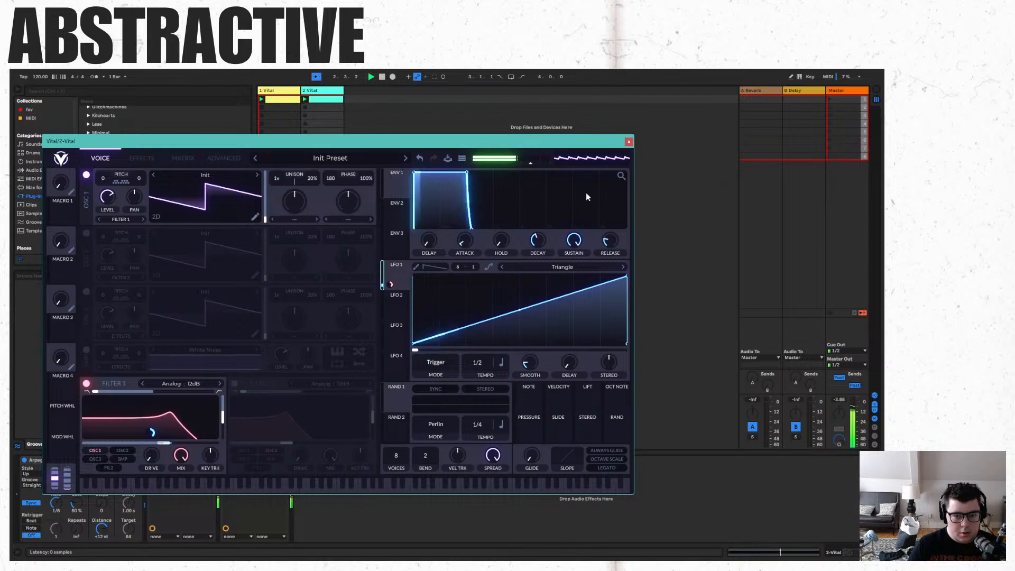
click(629, 141)
Replace ValhallaShimmer with ValhallaVintageVerb on the second track, start playback and close its window.
right_click(259, 459)
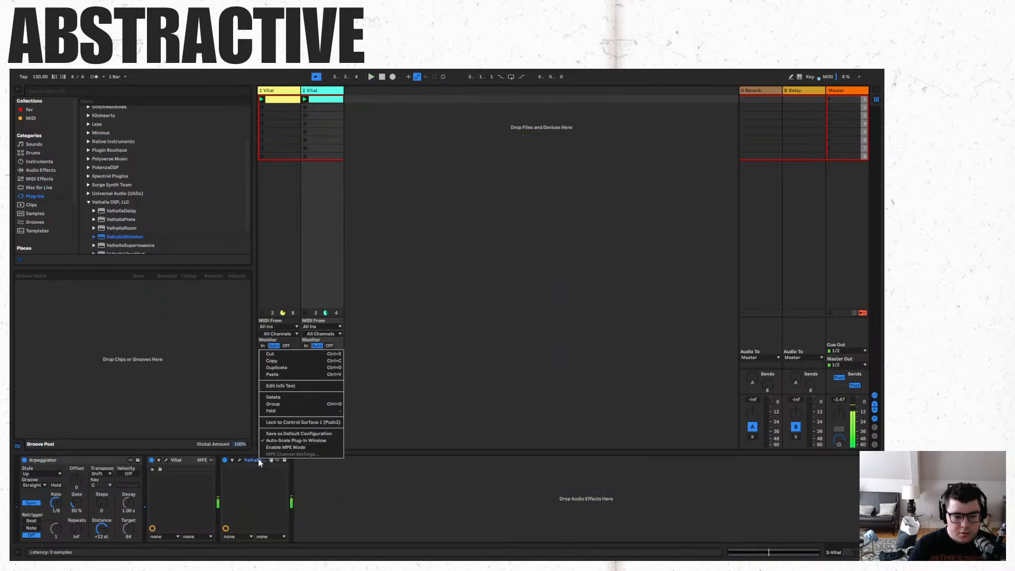
click(276, 356)
scroll(130, 221, down, 3)
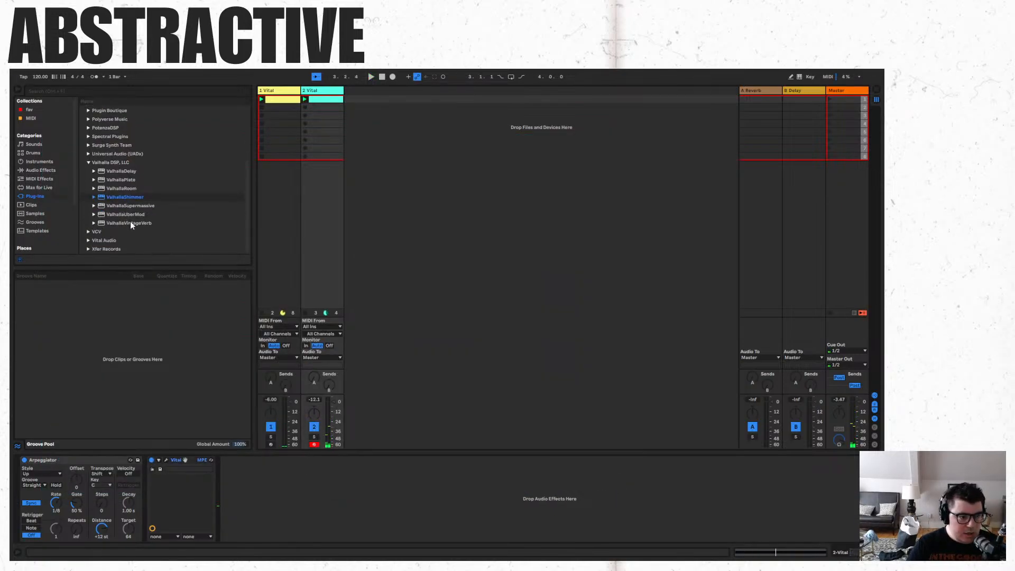
drag(142, 223, 342, 496)
key(space)
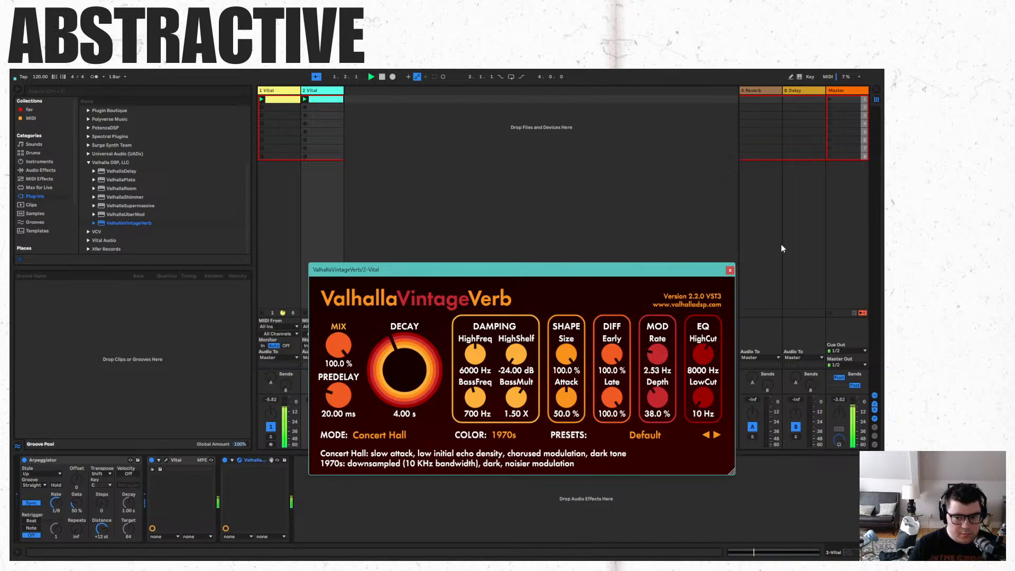
click(730, 271)
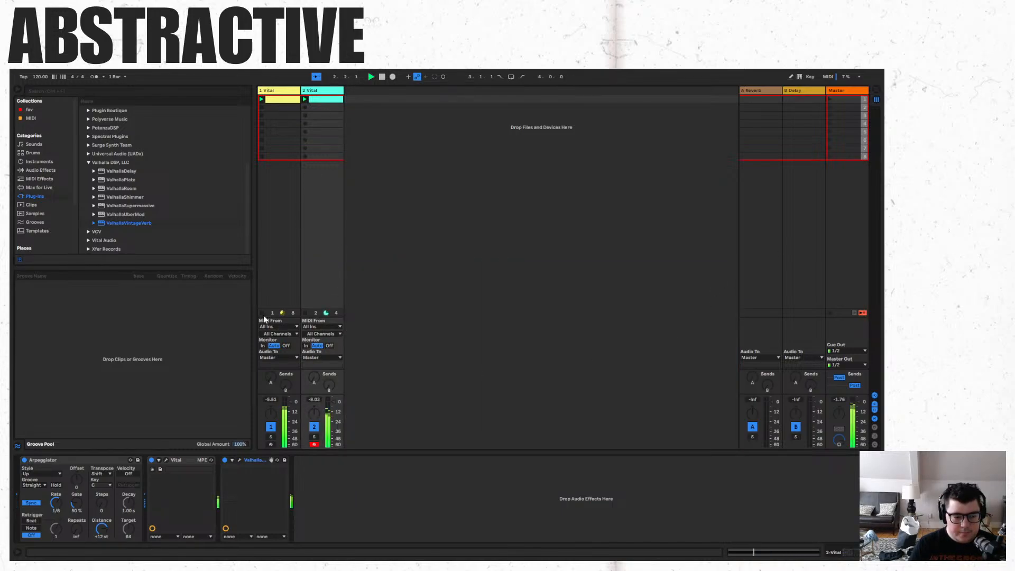
In Vital, enable the White Noise sampler and Oscillator 2 with the Classic Blend wavetable, 16 unison voices and 3% detune.
click(166, 460)
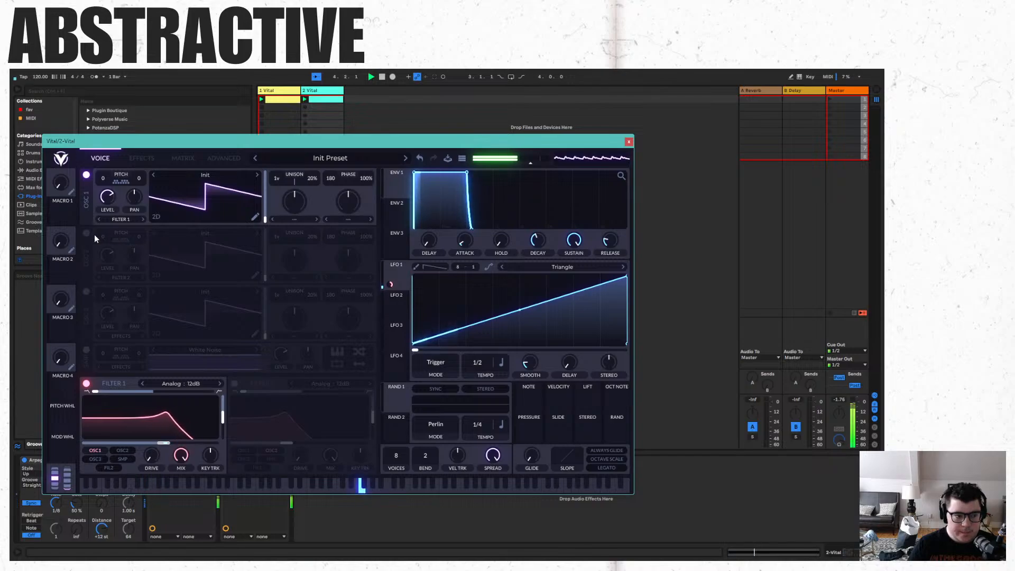
click(87, 349)
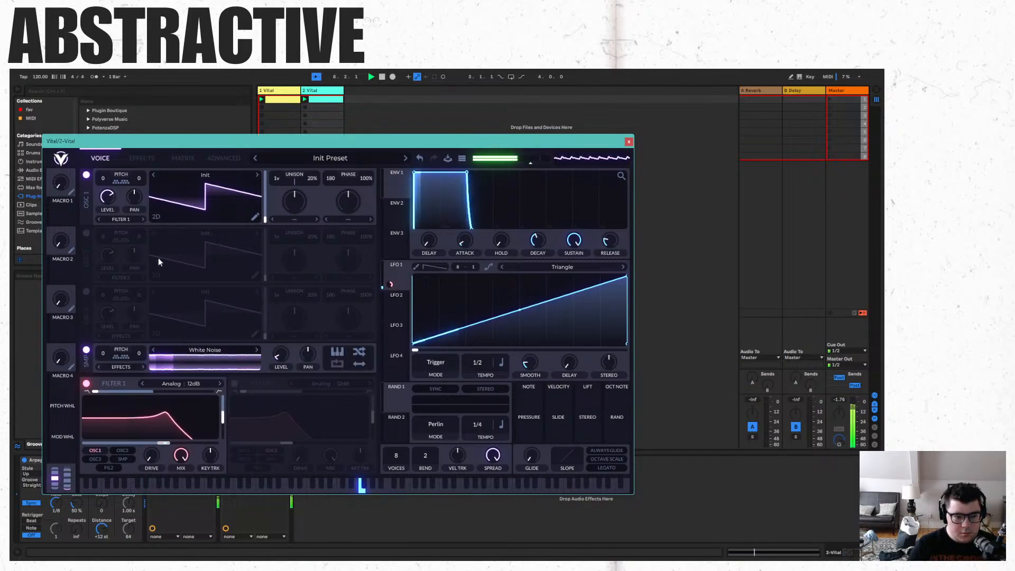
click(86, 233)
click(258, 233)
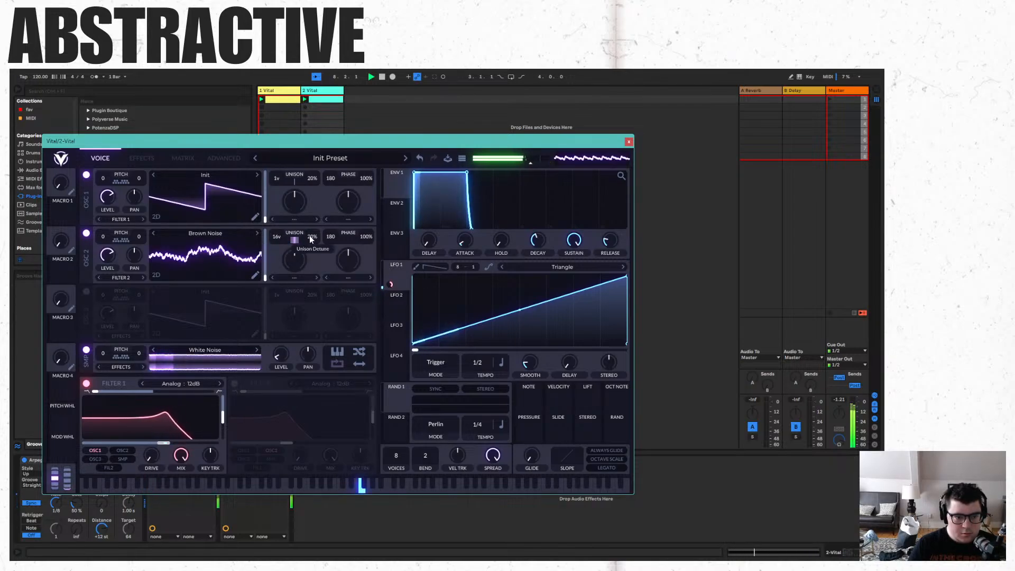
drag(311, 239, 309, 252)
click(258, 233)
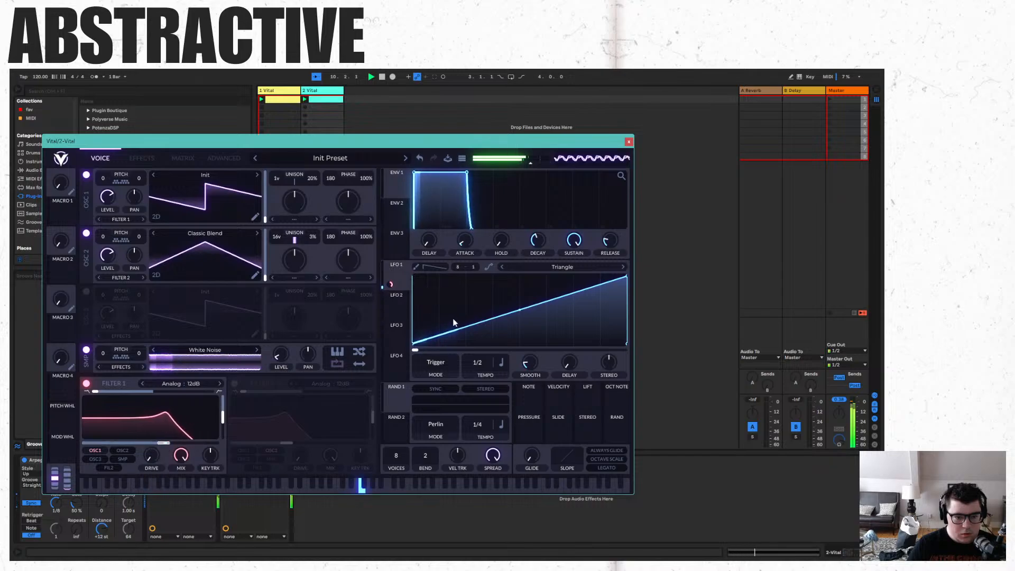
Try Random 1 with Sync enabled as a modulator of the Filter 1 cutoff, and remove the modulation.
drag(393, 406, 117, 415)
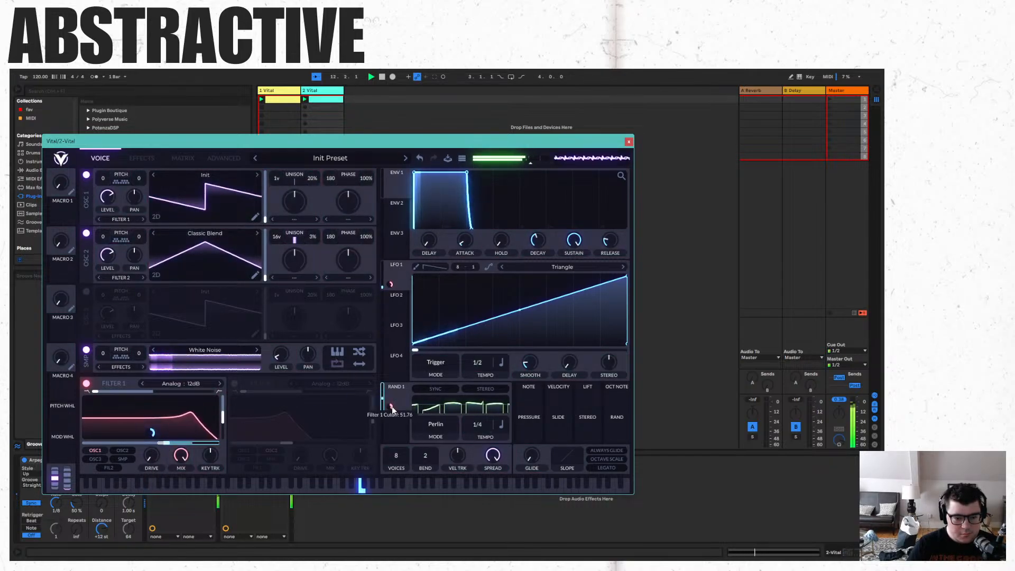
click(437, 389)
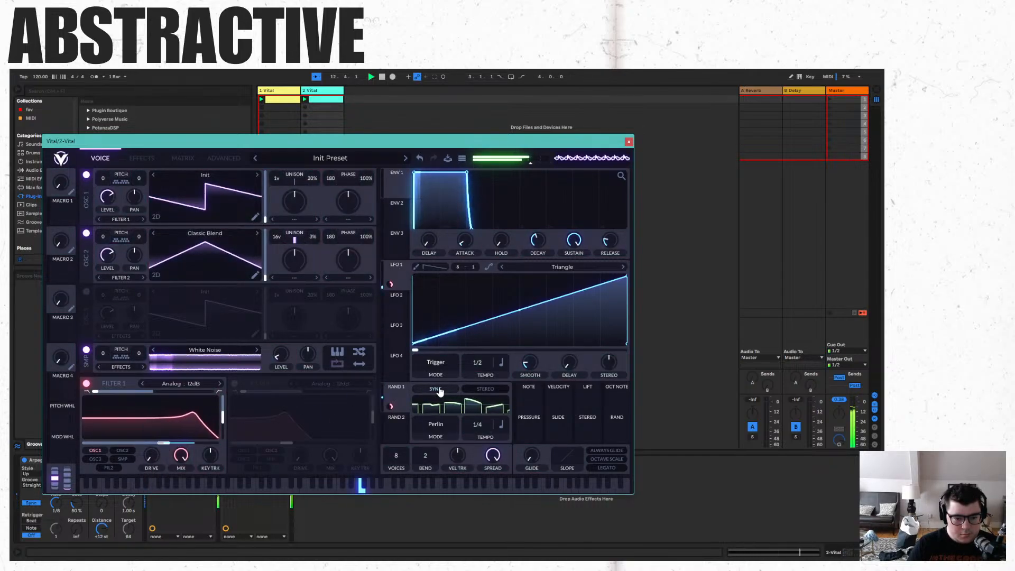
right_click(391, 407)
click(400, 416)
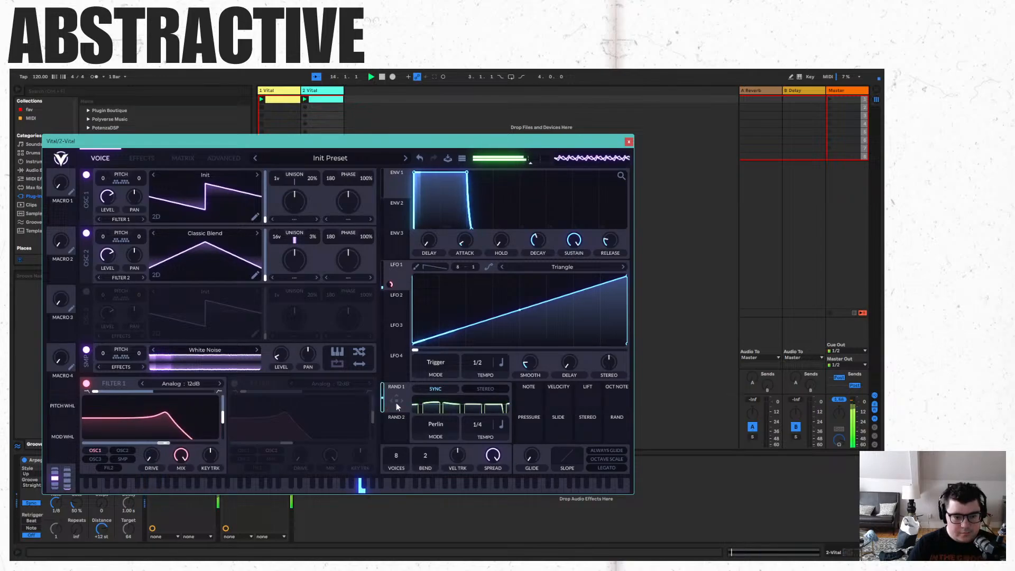
Remove the LFO 1 modulation from the Filter 1 cutoff and restart playback.
right_click(393, 284)
click(412, 287)
key(space)
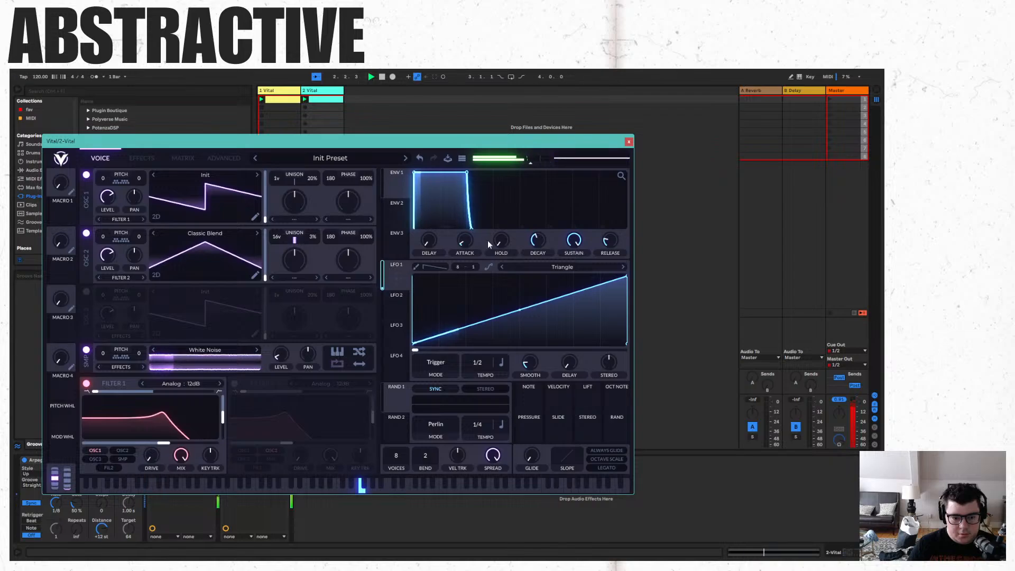
Cut the Arpeggiator and ValhallaVintageVerb from the second track, auditioning the sound in between.
right_click(38, 461)
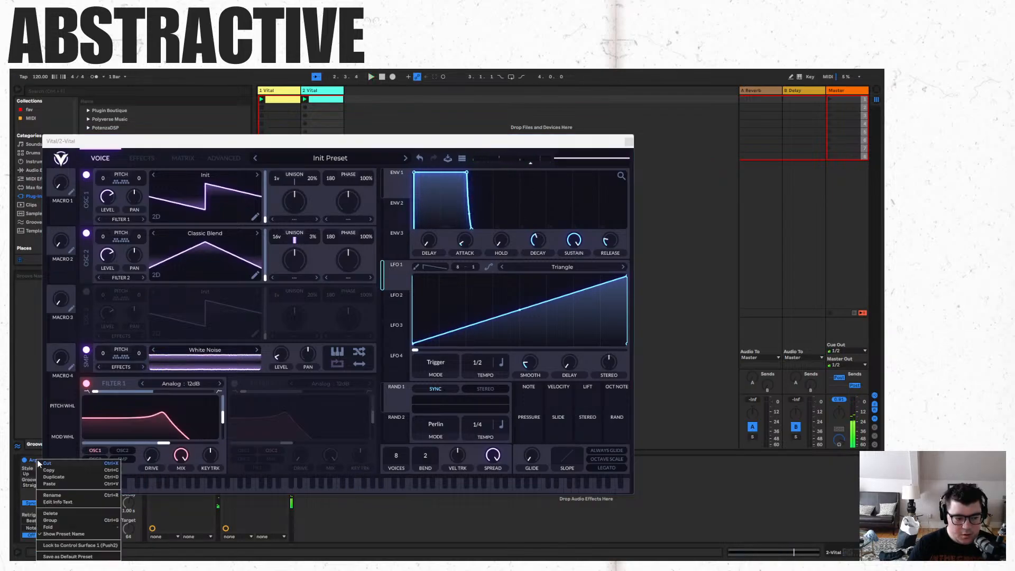
click(51, 466)
key(space)
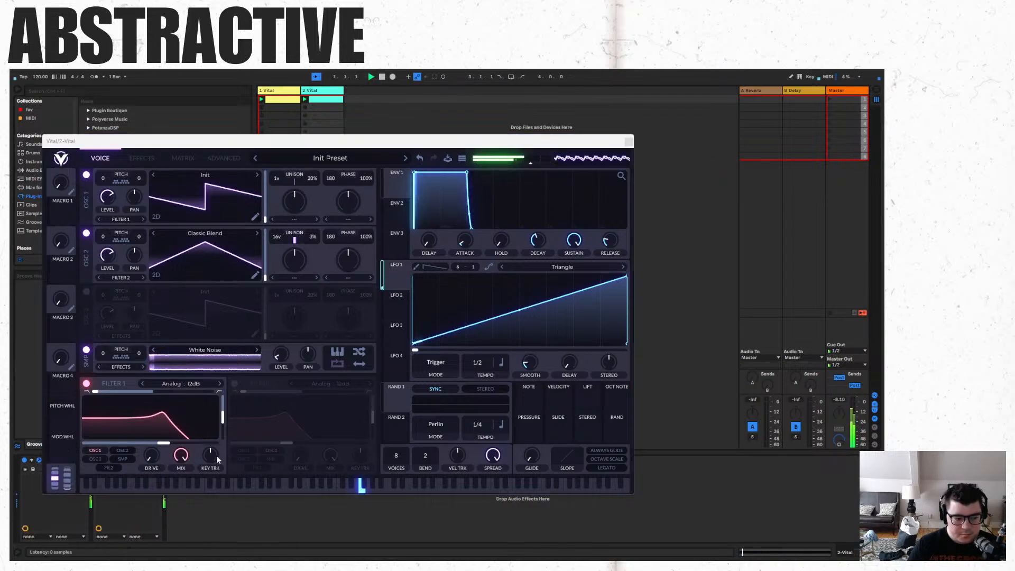
click(629, 142)
click(112, 460)
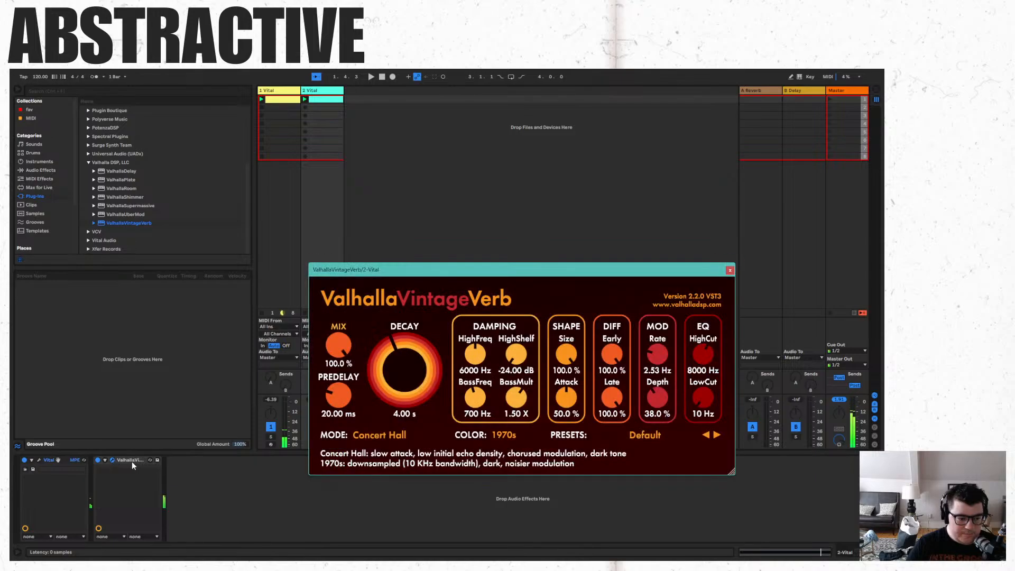
right_click(131, 461)
click(185, 356)
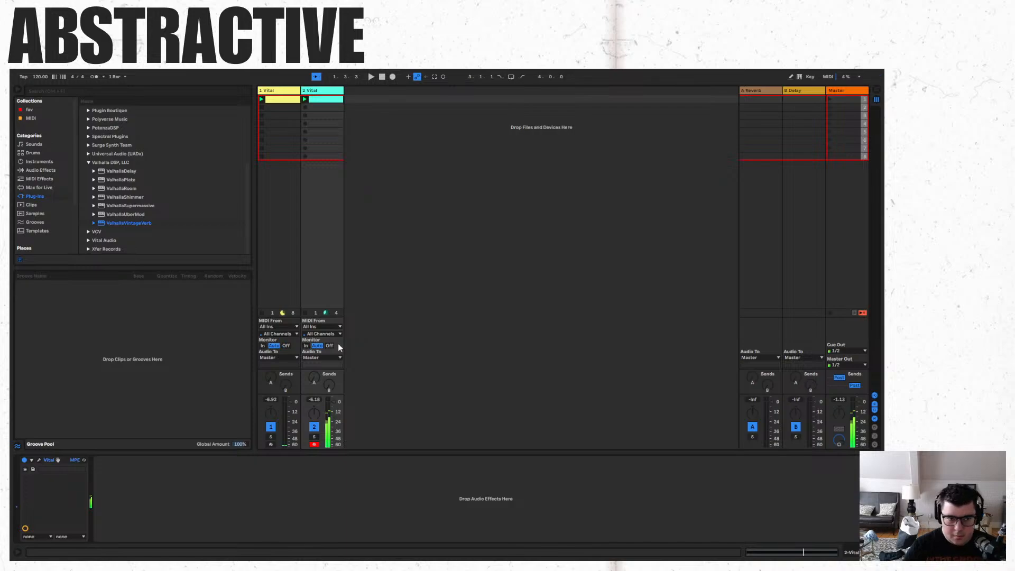
Transpose the sustained note in the second track's clip down an octave to F2 and play it.
click(332, 103)
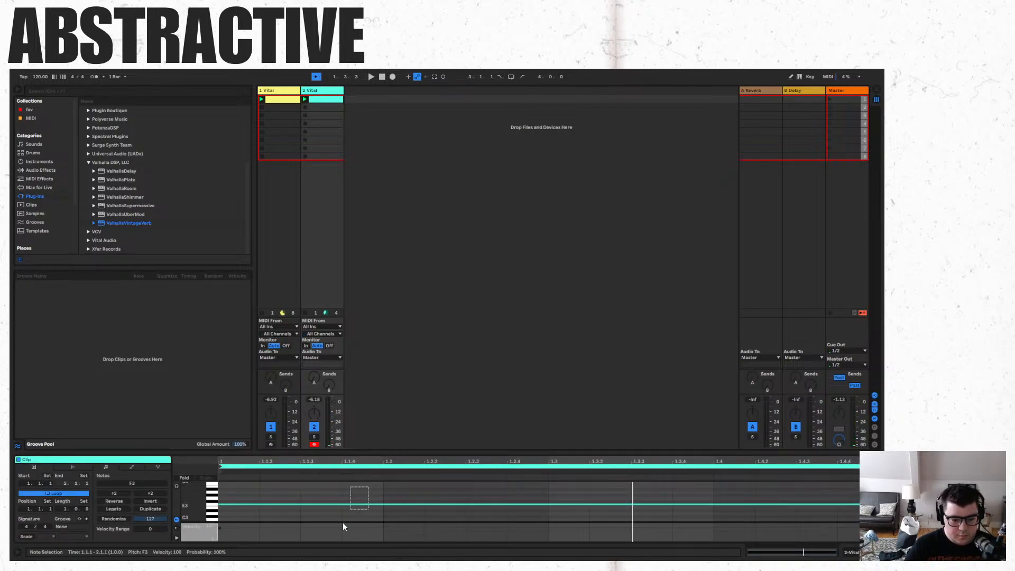
key(space)
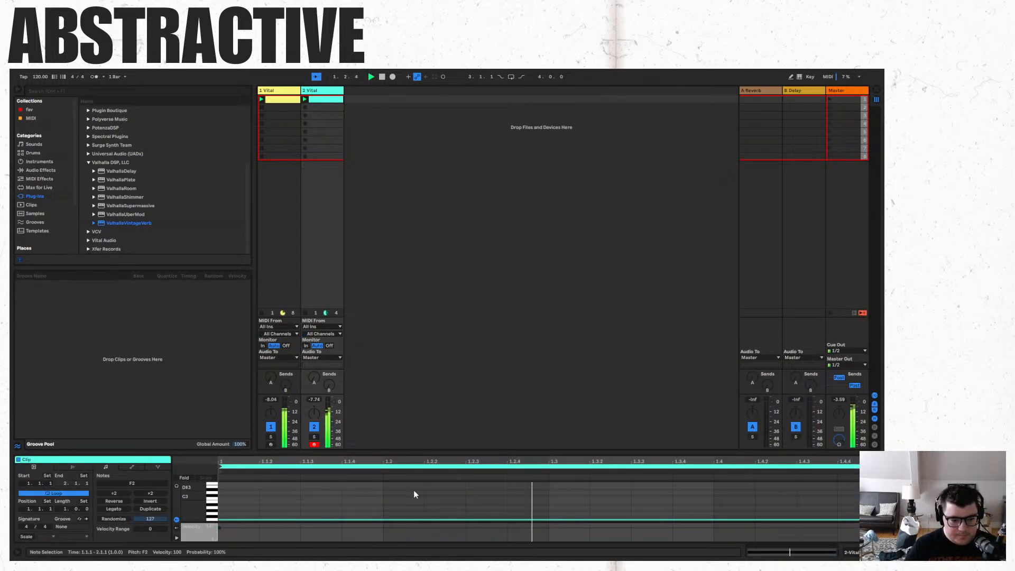
click(324, 92)
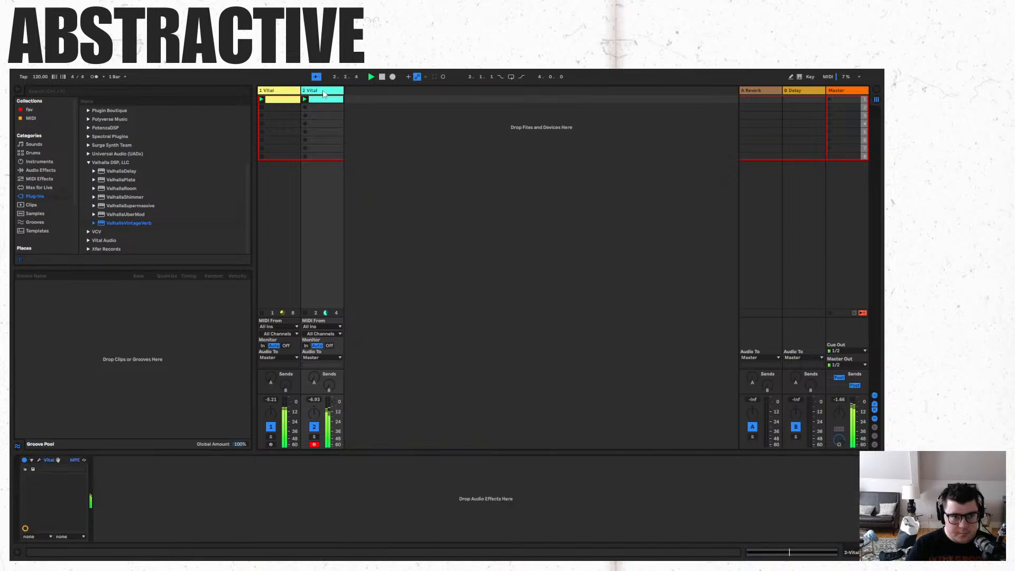
Lower the sustained note in the second track's clip to D#1.
click(329, 100)
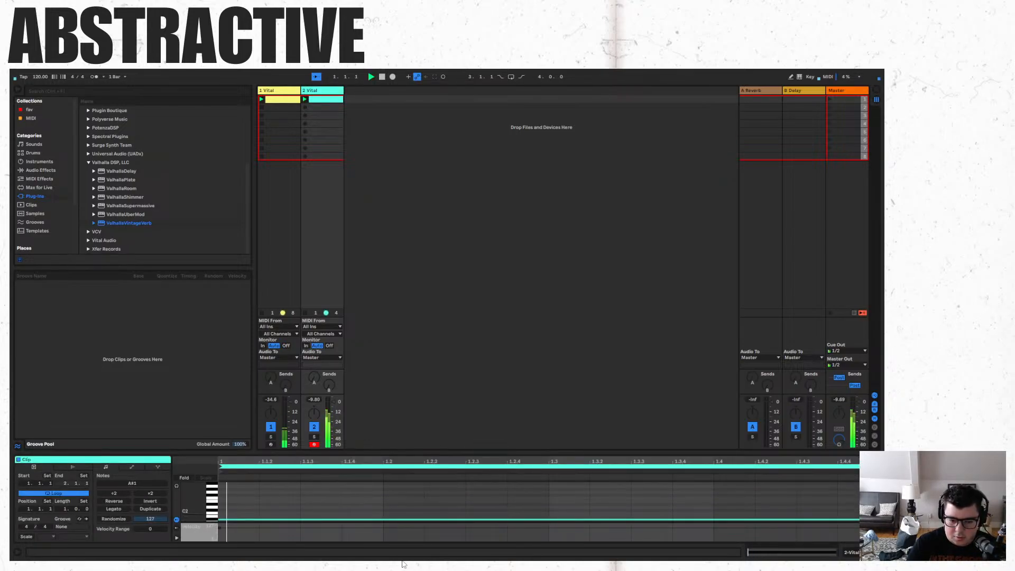
key(Up)
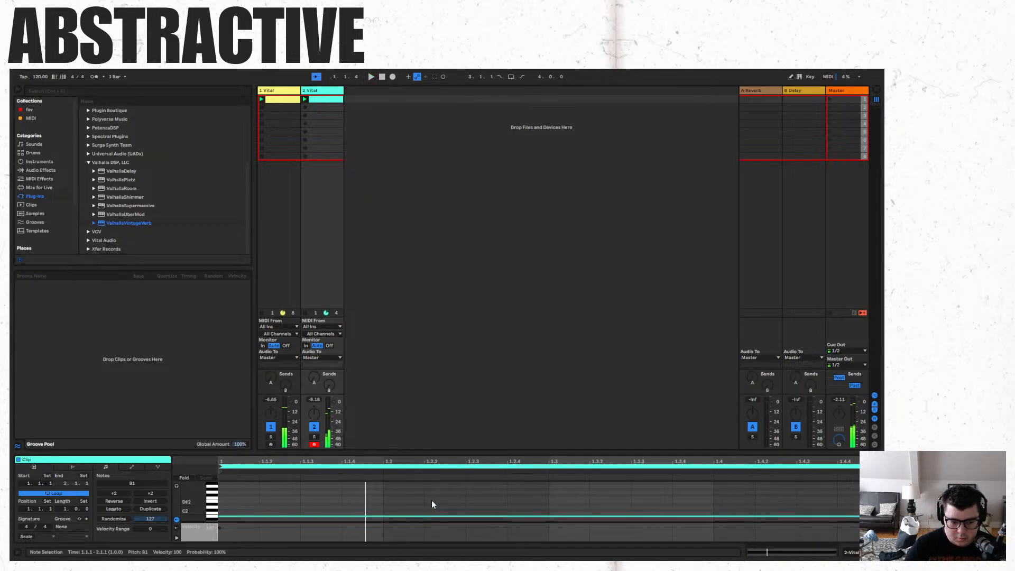
scroll(455, 493, down, 2)
key(Down)
key(Down)
key(Down)
key(Down)
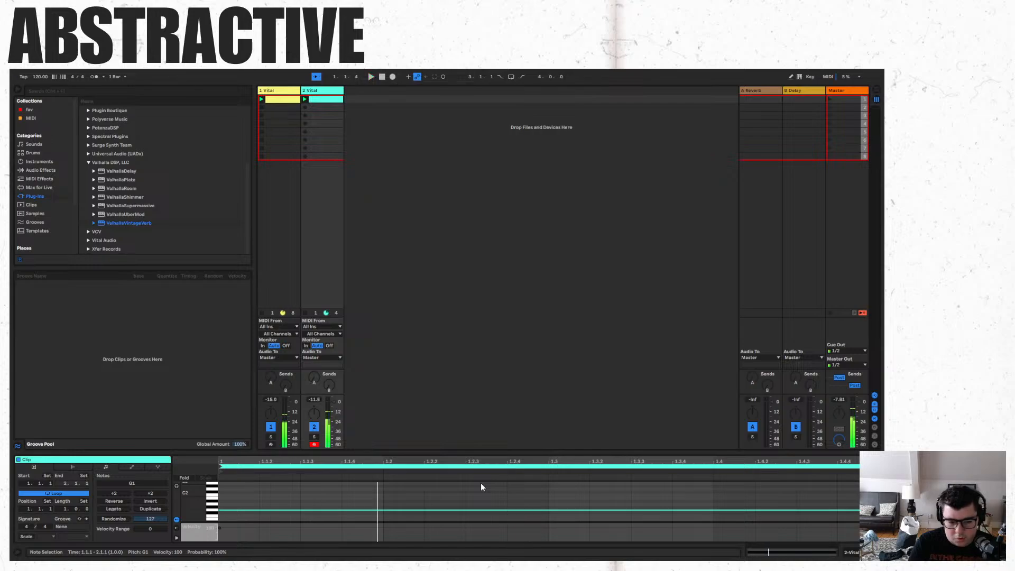
key(Down)
key(Down)
key(Down)
key(Down)
key(Down)
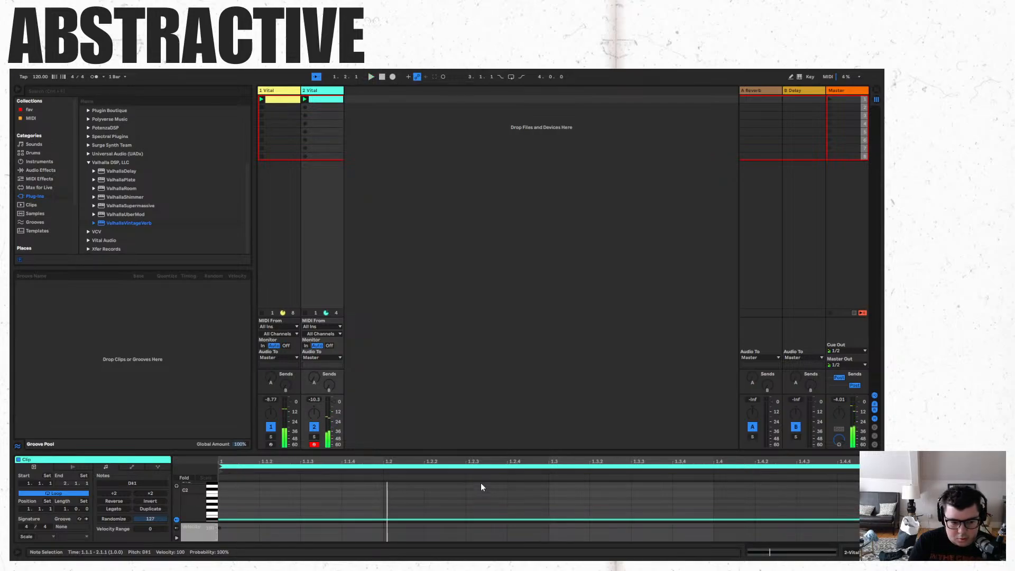
Lower the sustained note in the second track's clip to C1 and play it.
key(Down)
key(Down)
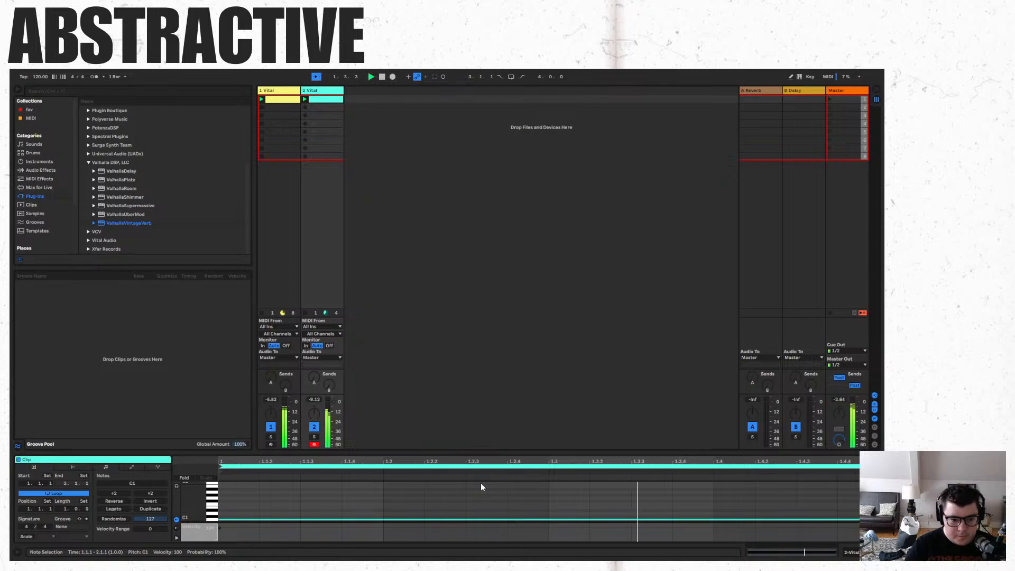
Turn off oscillator 2, the noise sampler and Filter 1 in the second track's Vital.
click(314, 110)
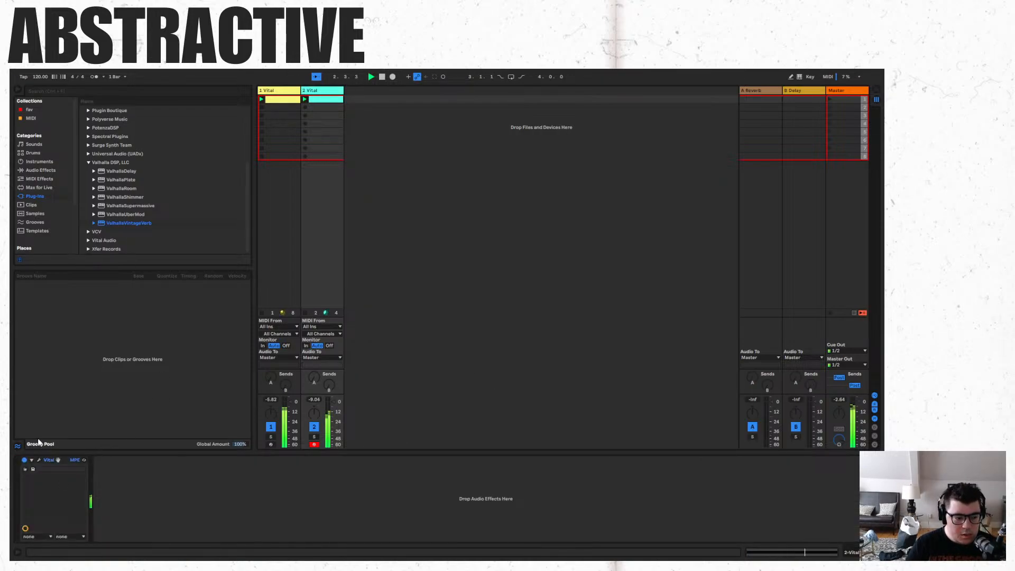
click(39, 461)
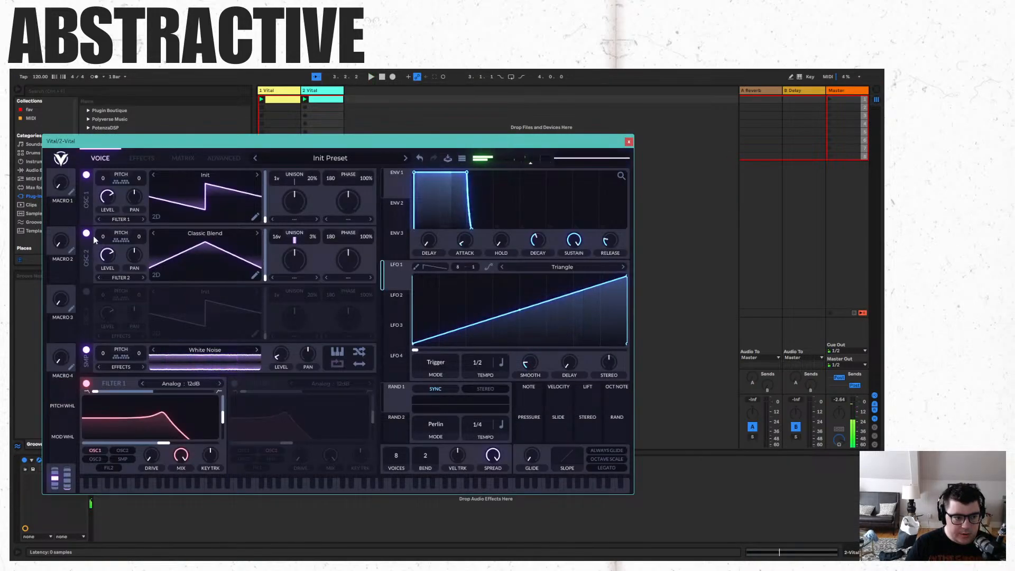
click(86, 350)
click(86, 383)
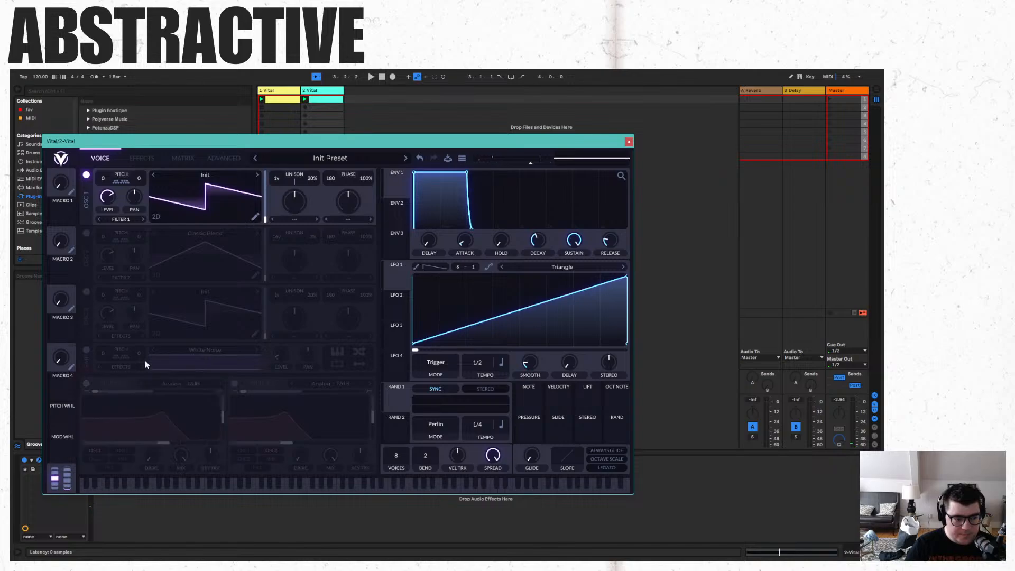
Switch oscillator 1 to the Harmonic Series wavetable and raise its position to frame 256 while listening.
click(258, 175)
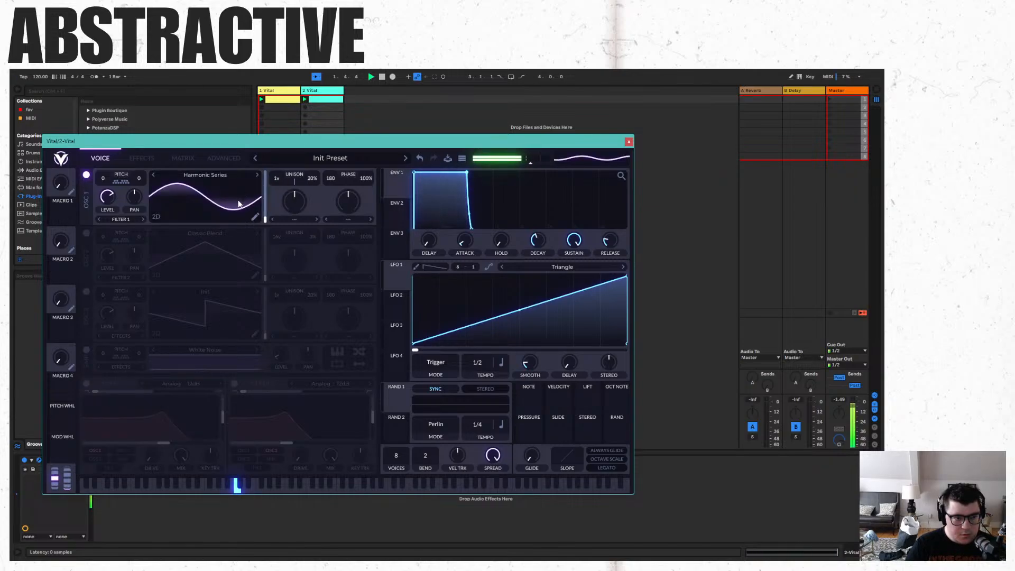
drag(239, 204, 243, 146)
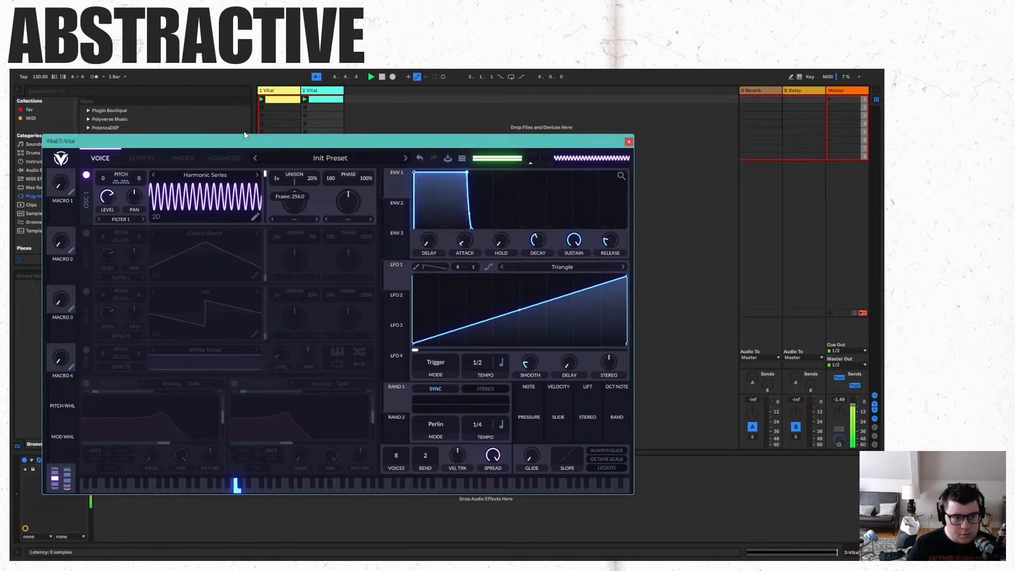
click(629, 141)
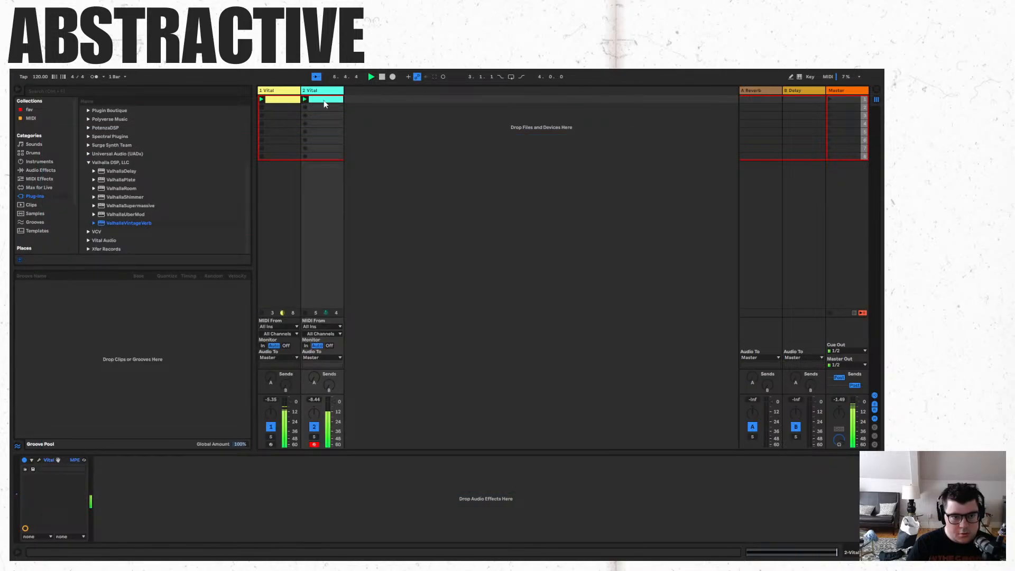
Shorten the C1 note to half a bar, duplicate it, raise the copy to D1 and play the clip.
click(324, 99)
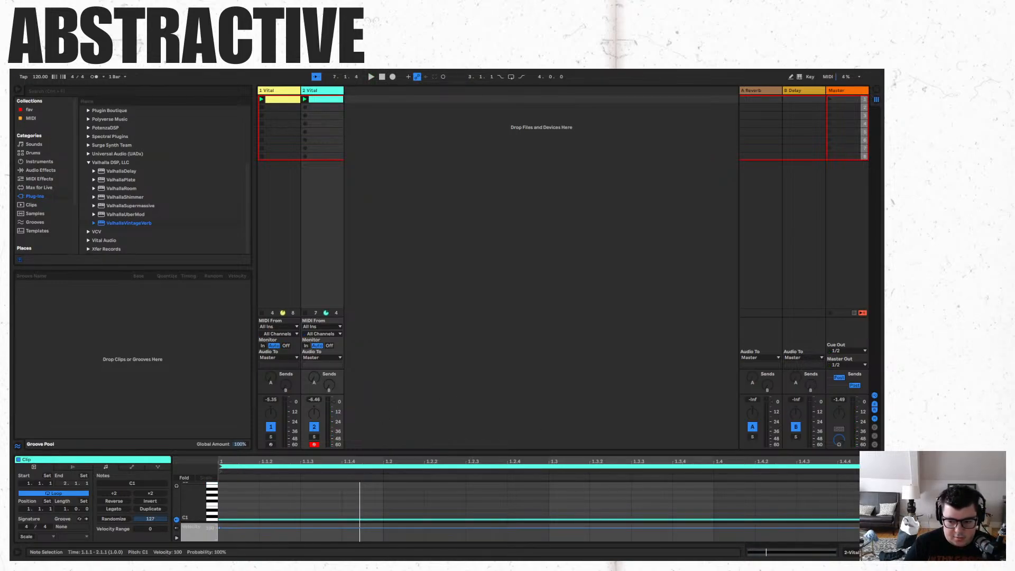
drag(878, 519, 553, 528)
key(ctrl+d)
key(Up)
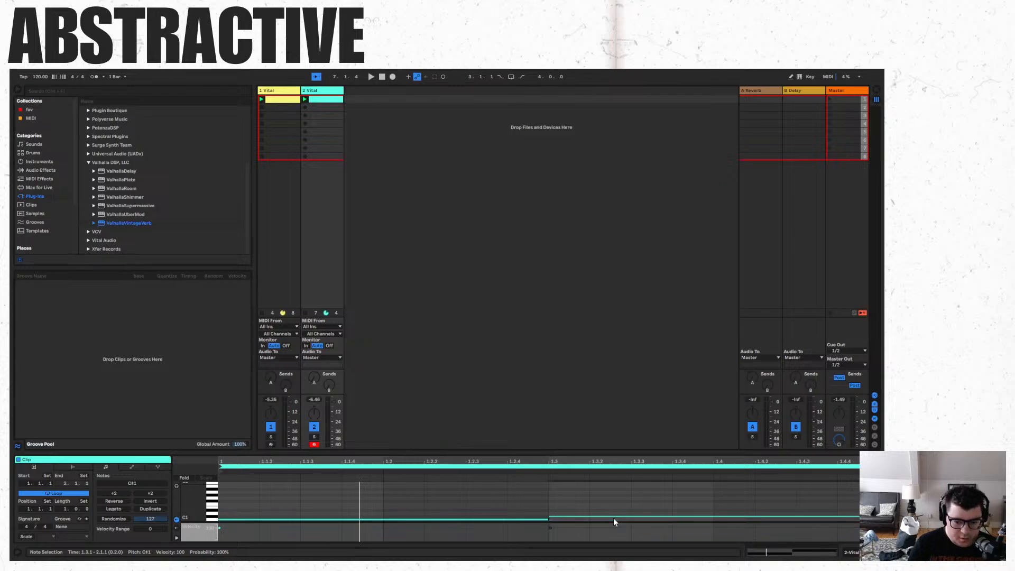
key(Up)
key(space)
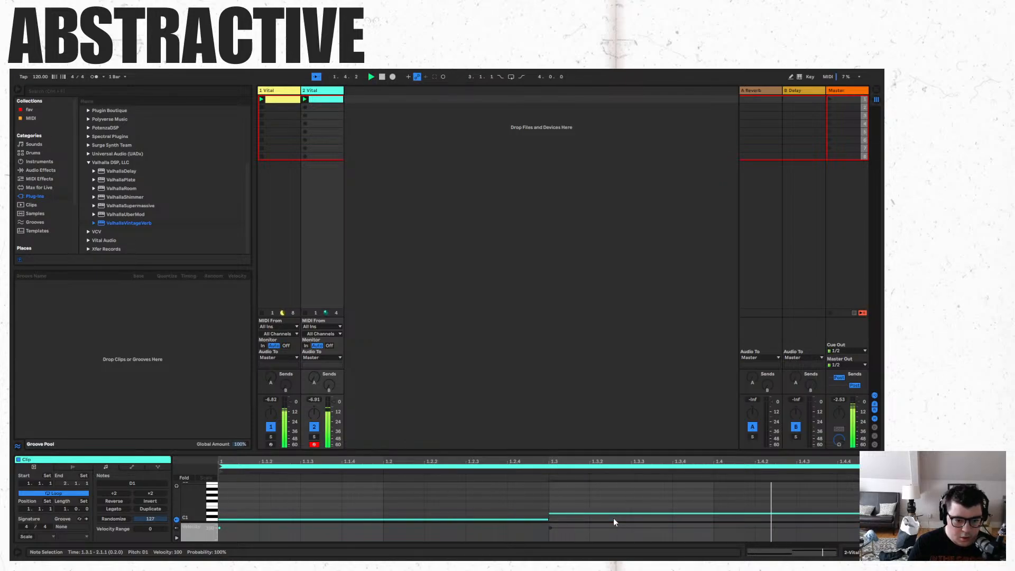
Add an Auto Filter with its frequency at 786 Hz to the second track, followed by ValhallaVintageVerb.
click(40, 169)
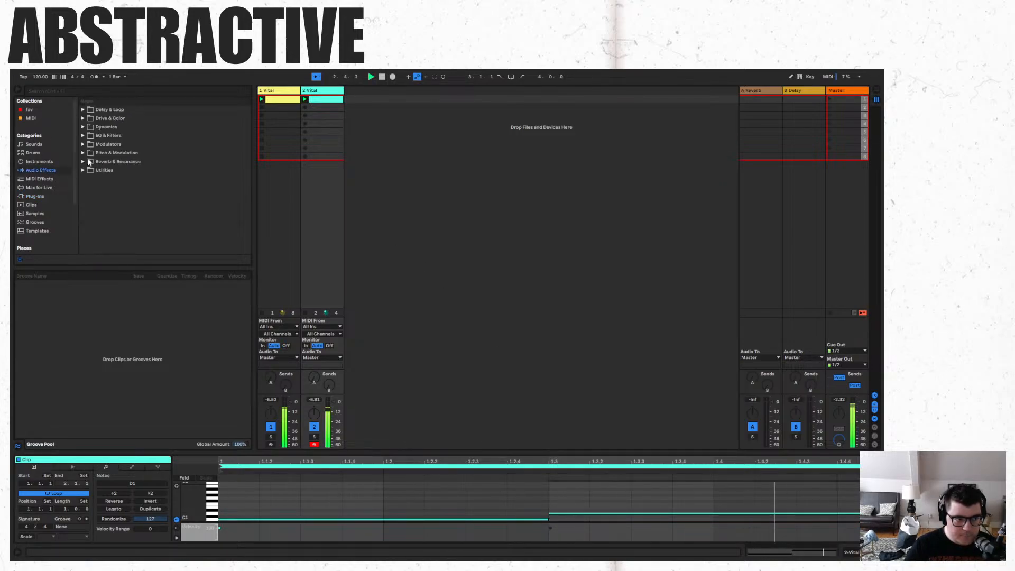
click(83, 136)
drag(113, 144, 314, 239)
key(space)
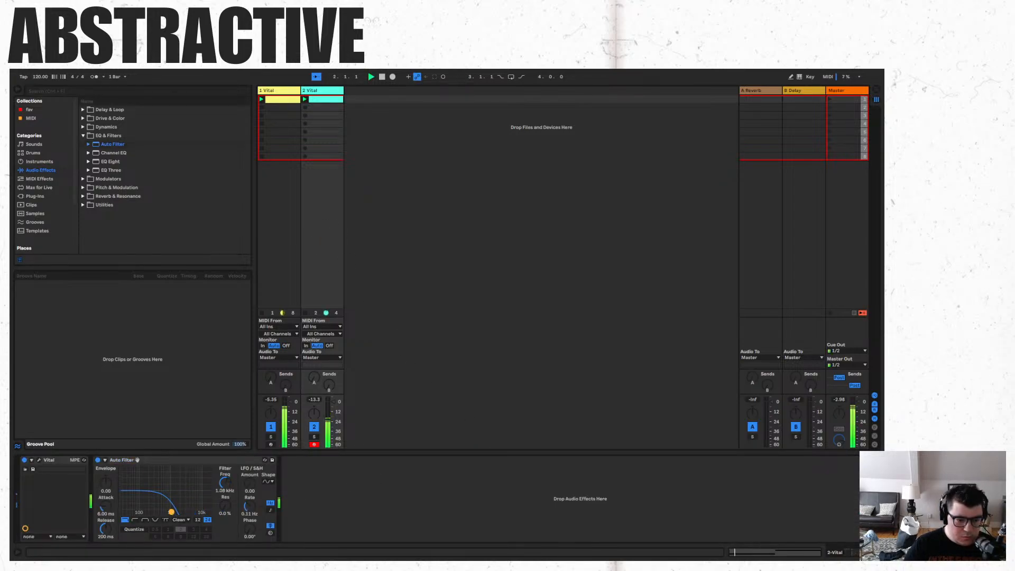
click(52, 194)
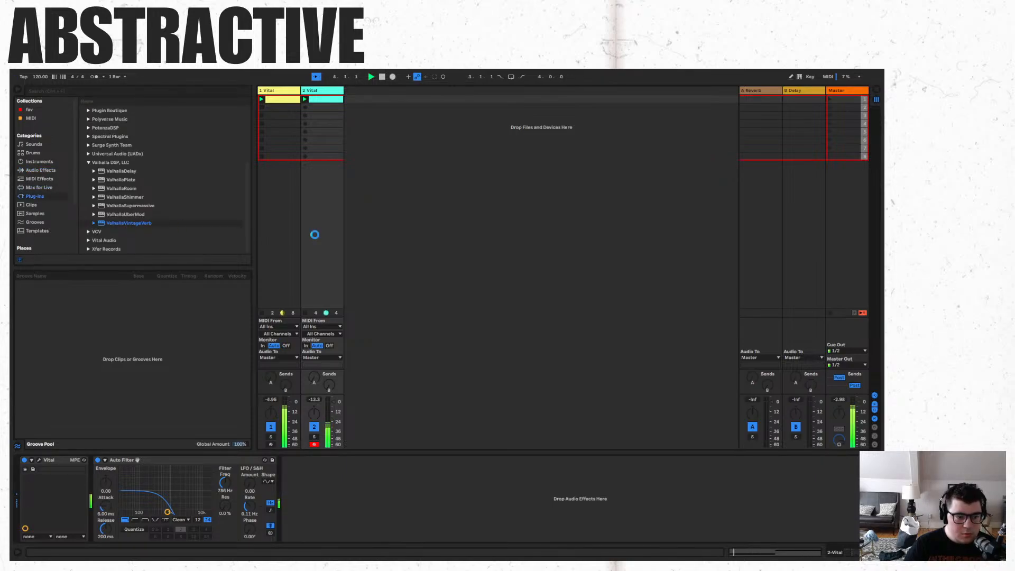
click(733, 277)
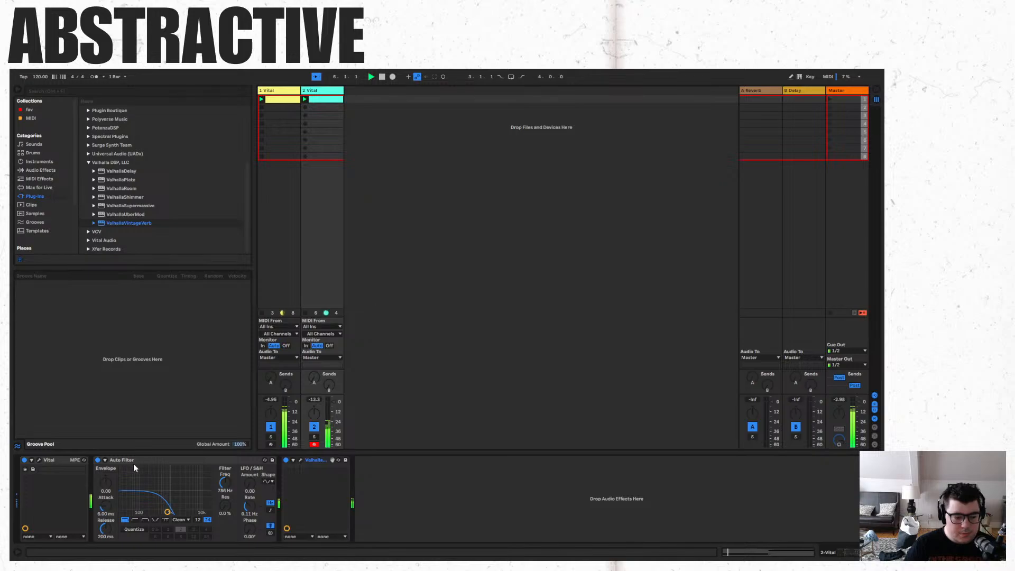
Return oscillator 1's wavetable position to the first frame and assign LFO 1 to modulate it.
click(40, 460)
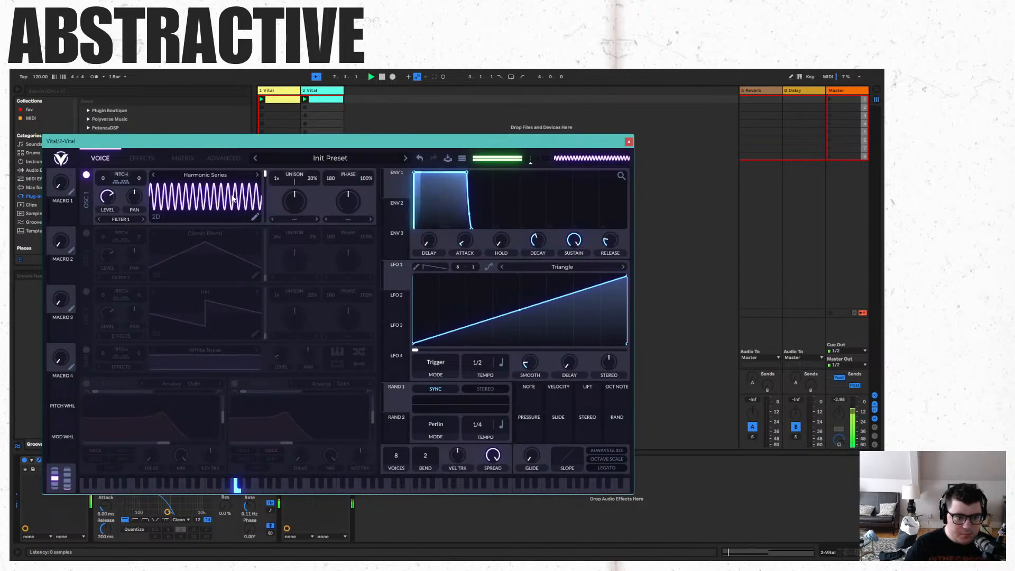
drag(227, 224, 245, 260)
key(space)
drag(397, 284, 265, 198)
Set LFO 1's tempo to 8/1 while auditioning the wavetable movement.
drag(481, 363, 481, 386)
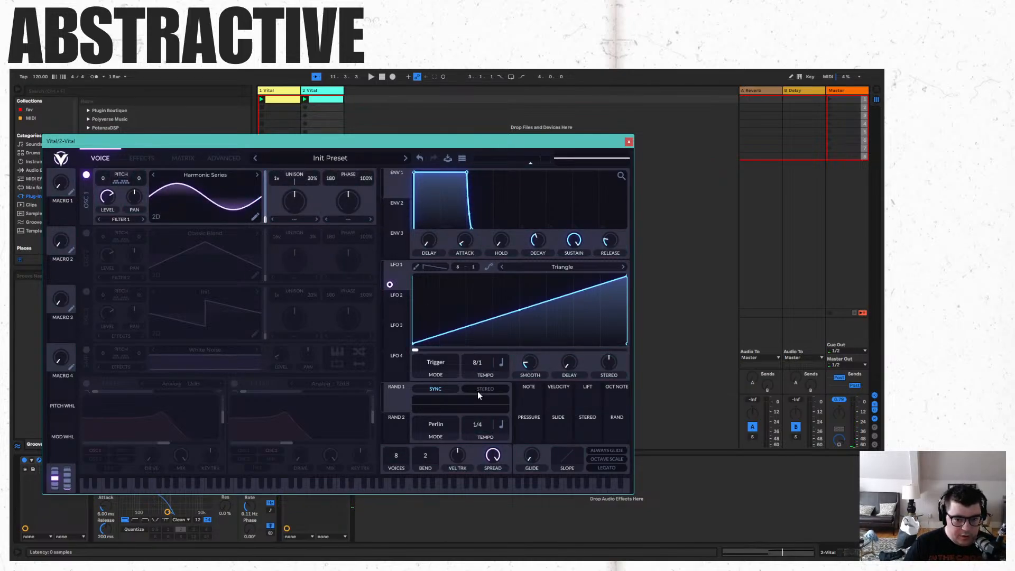
key(space)
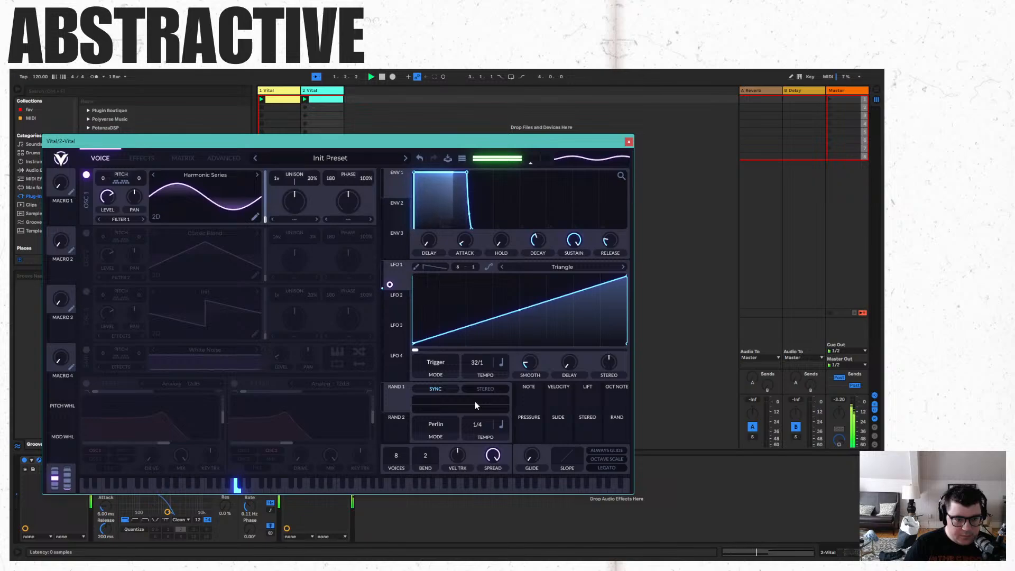
drag(475, 401, 477, 386)
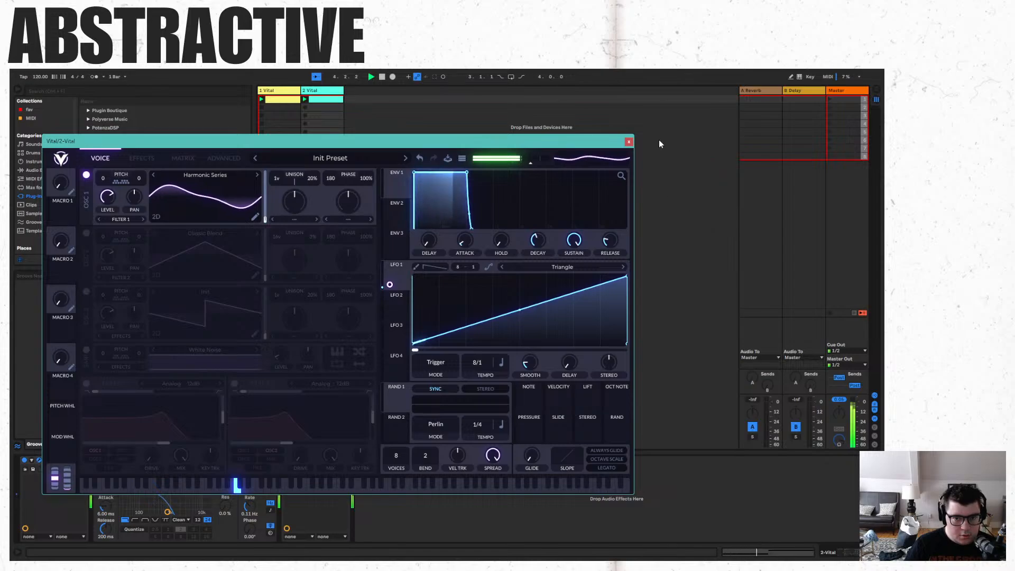
click(629, 141)
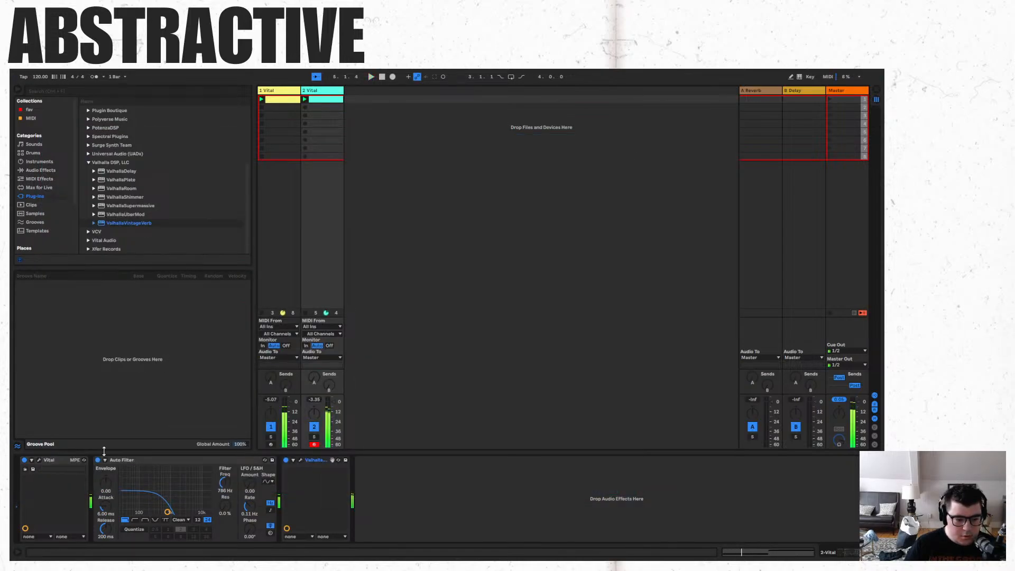
Delete the D1 note from the second track's clip and stretch the C1 note back over the full bar.
click(340, 101)
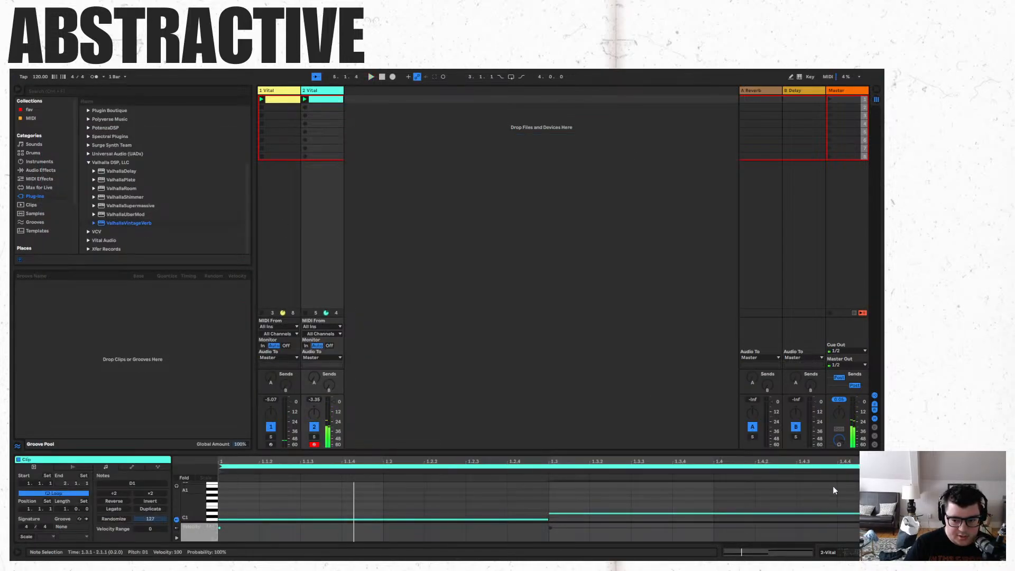
click(683, 496)
drag(605, 502, 886, 520)
key(Delete)
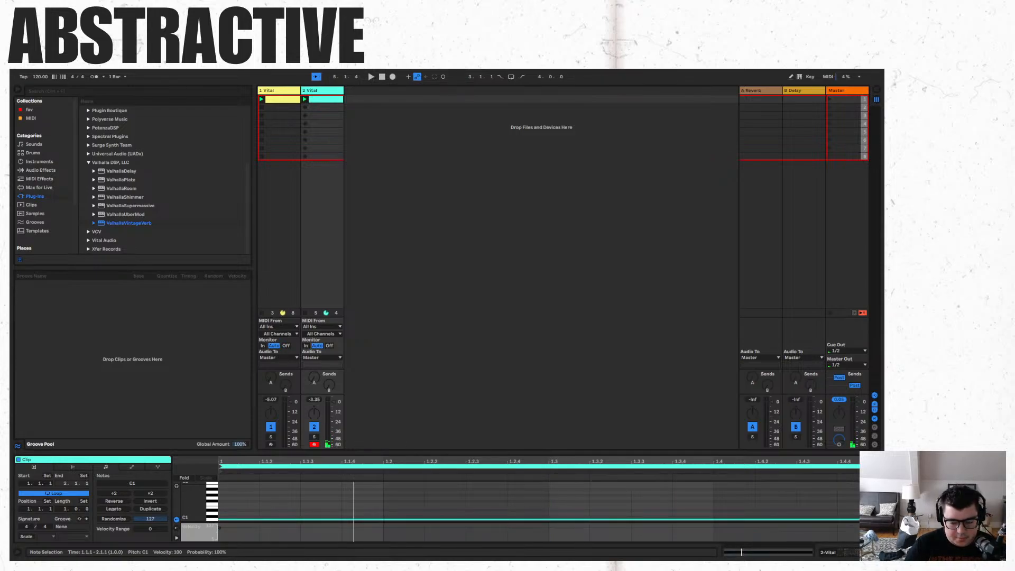
Extend the clip's loop to 3 bars, stretch the C1 note to fill it and play the clip.
drag(878, 467, 812, 404)
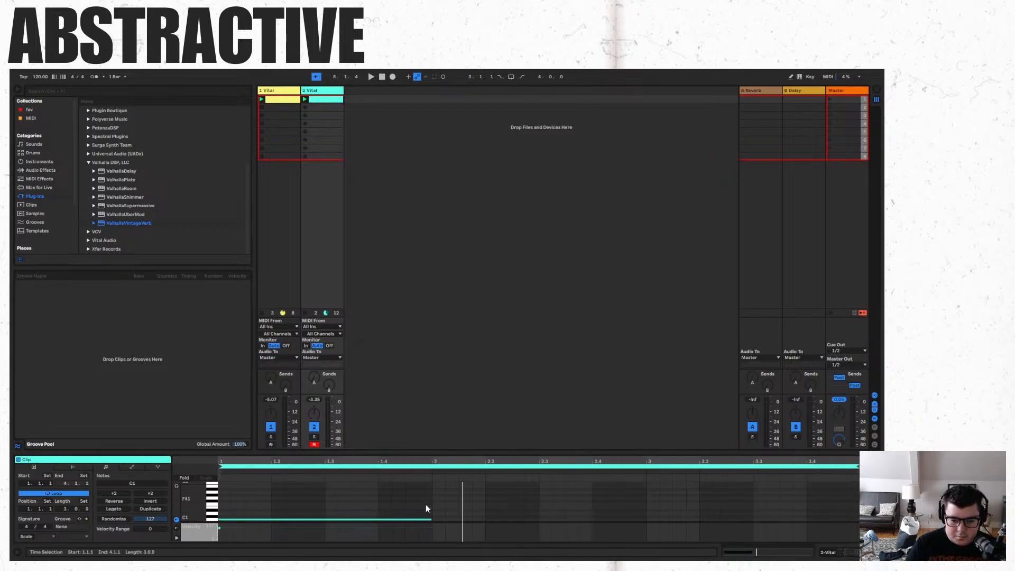
drag(430, 519, 849, 513)
key(space)
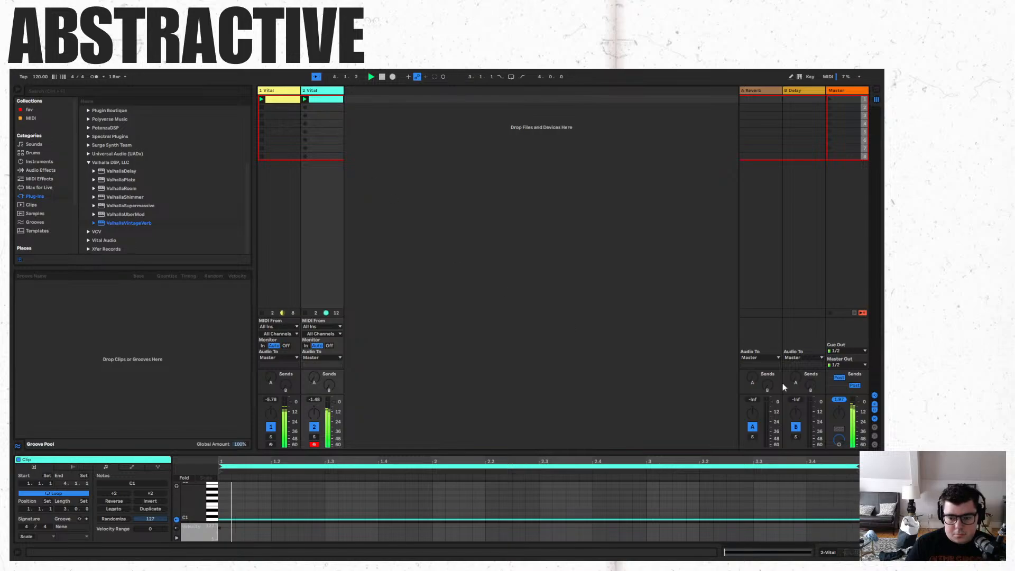
Reshape LFO 1 in the second track's Vital into a symmetrical triangle peaking at its midpoint, and audition it.
click(332, 92)
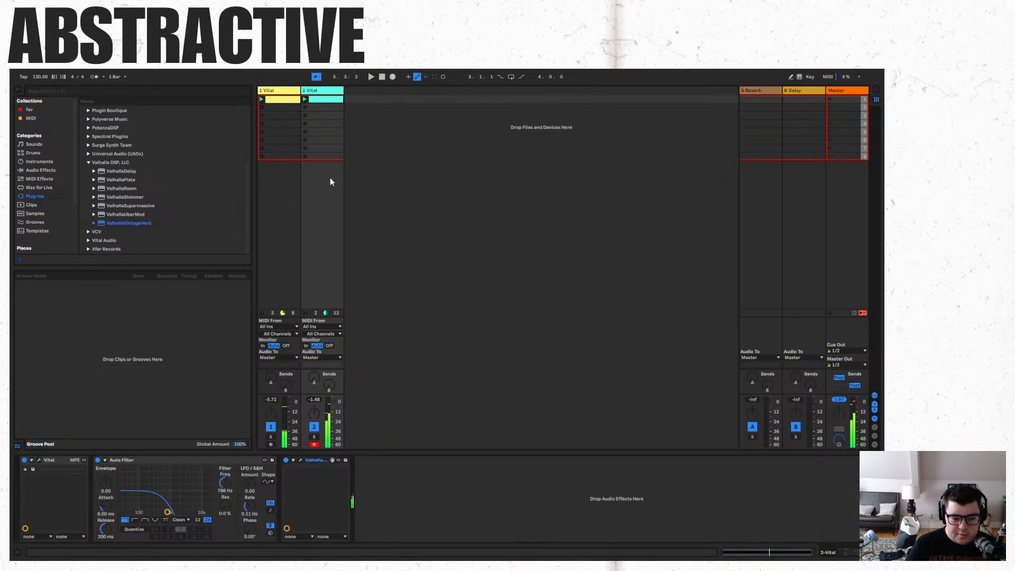
click(38, 460)
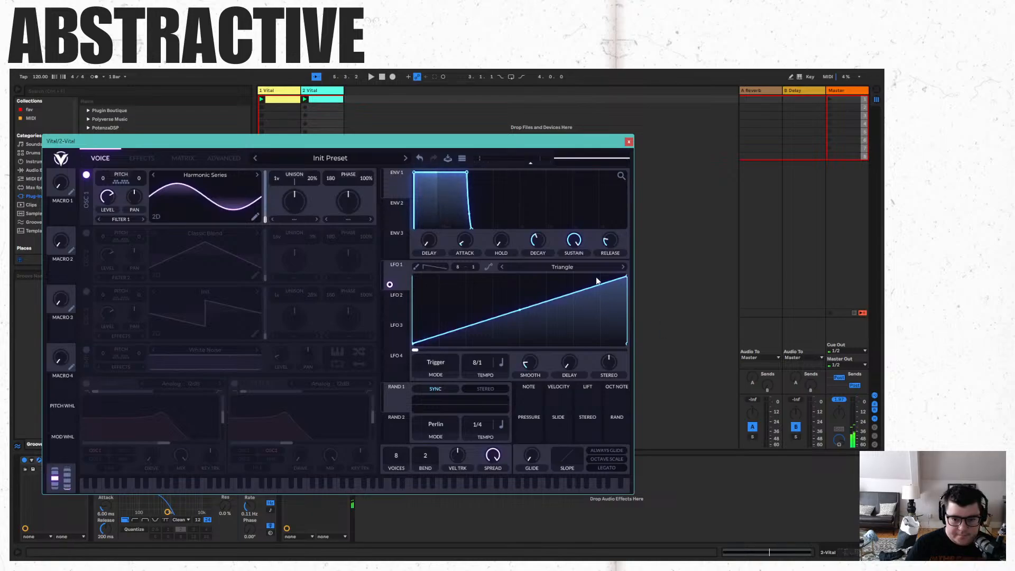
drag(625, 279, 520, 276)
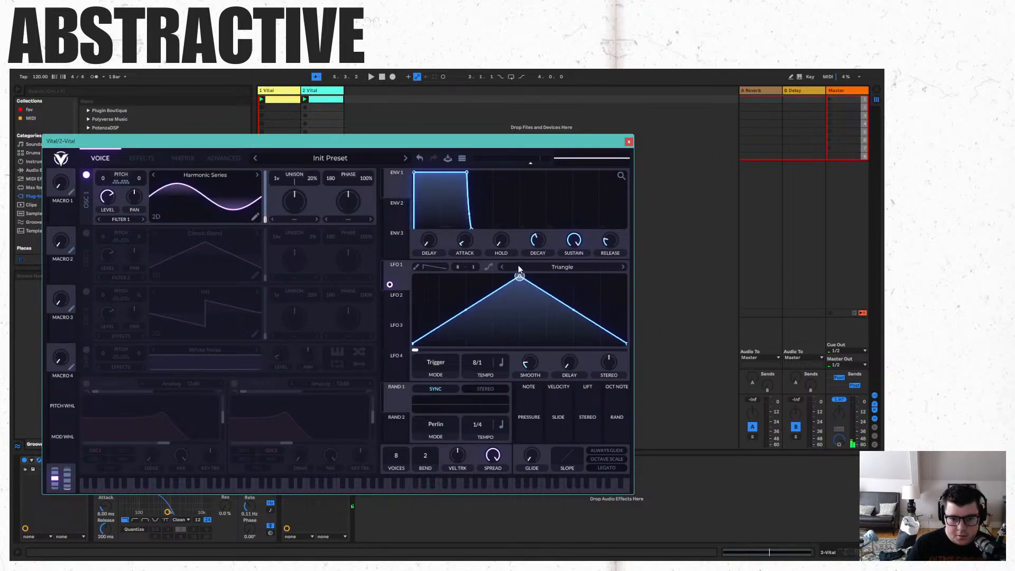
key(space)
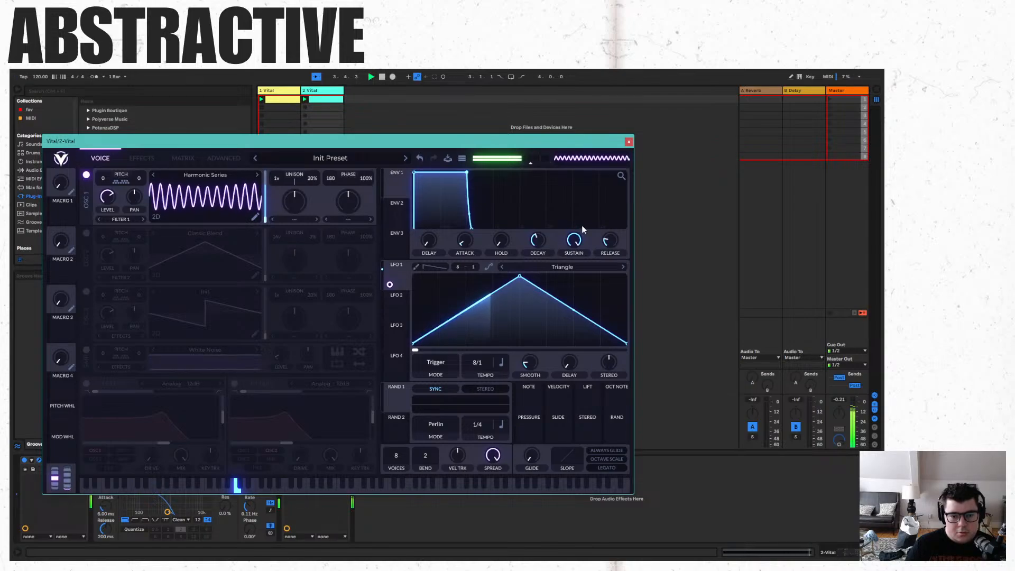
click(629, 141)
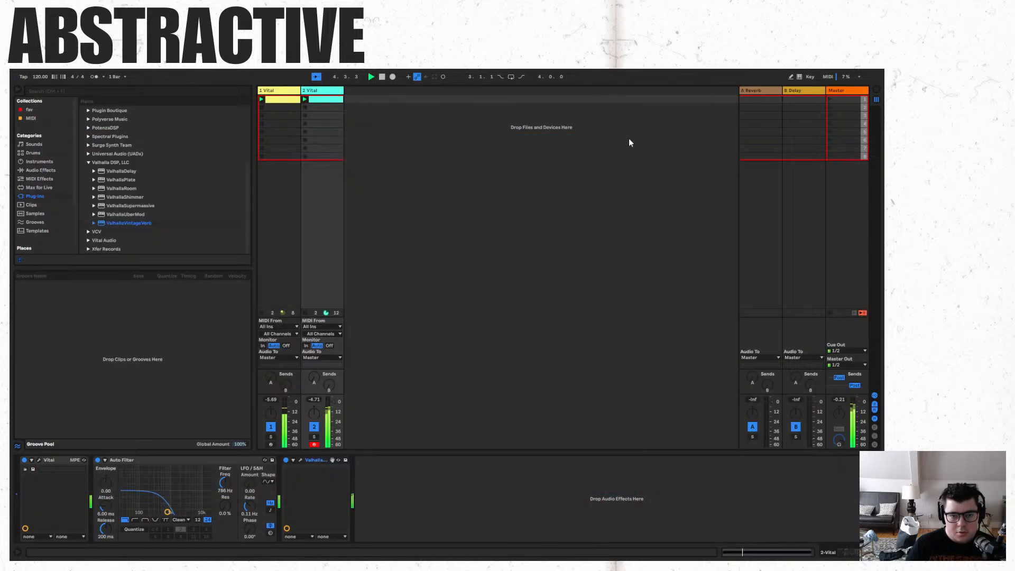
Set the clip's fixed grid to 1/8, extend its loop to 5 bars and stretch the C1 note to match.
double_click(336, 100)
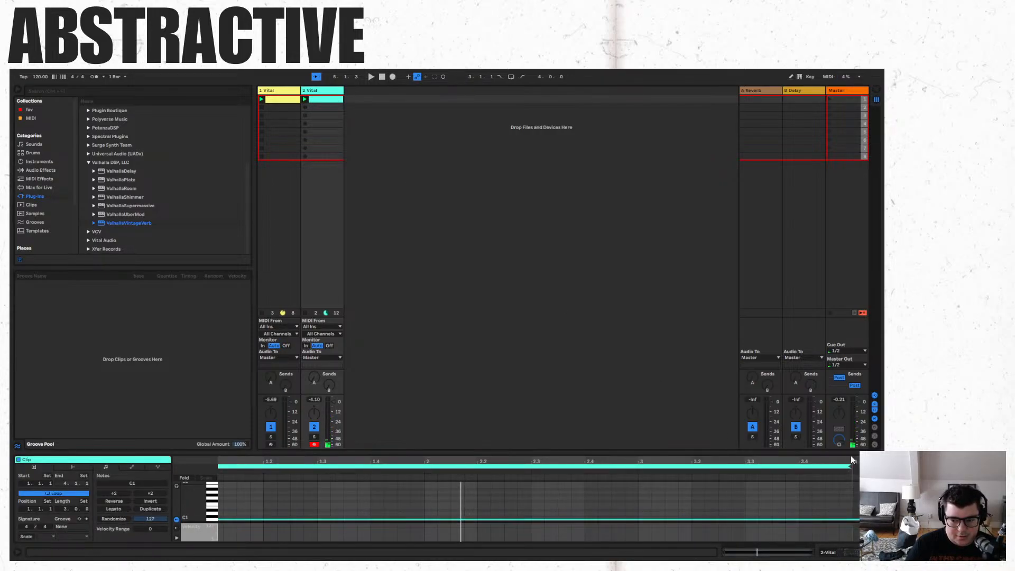
right_click(828, 497)
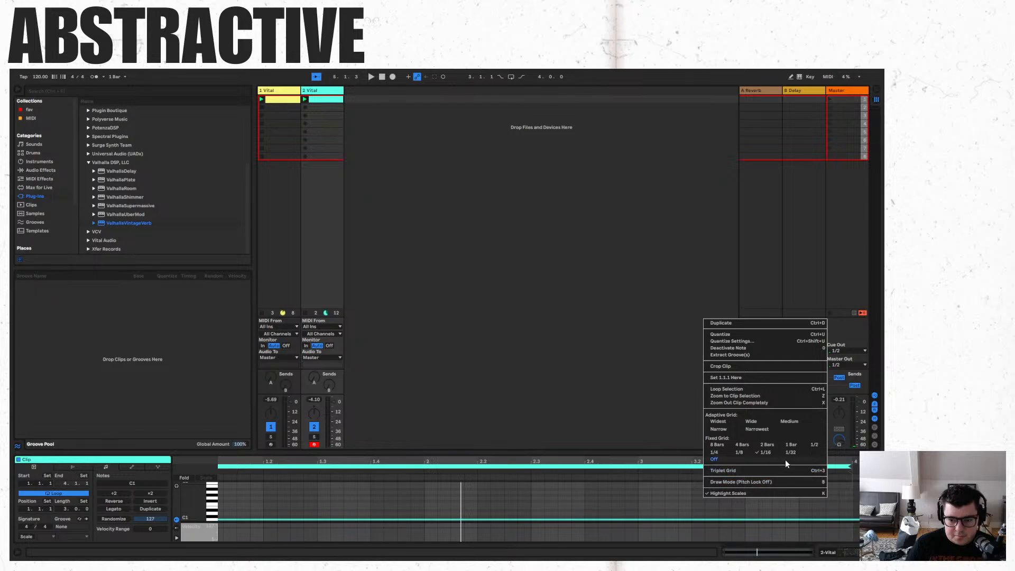
click(738, 453)
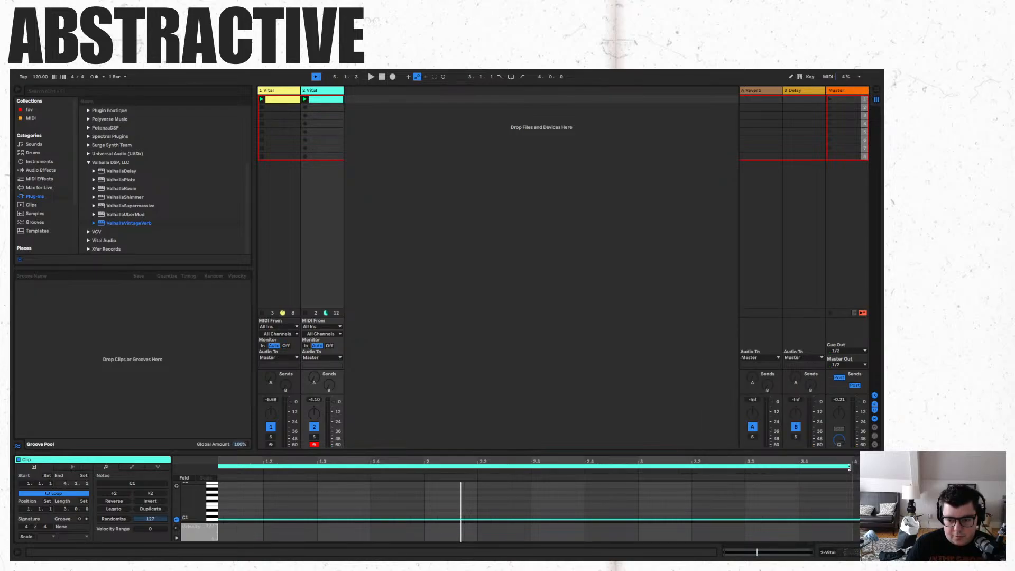
drag(849, 467, 818, 474)
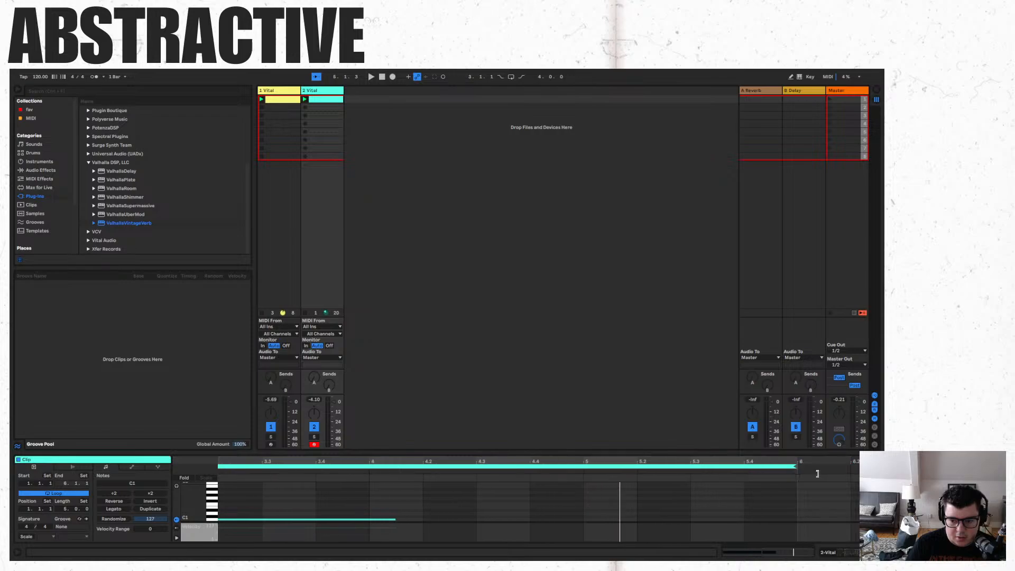
double_click(784, 460)
drag(603, 520, 838, 515)
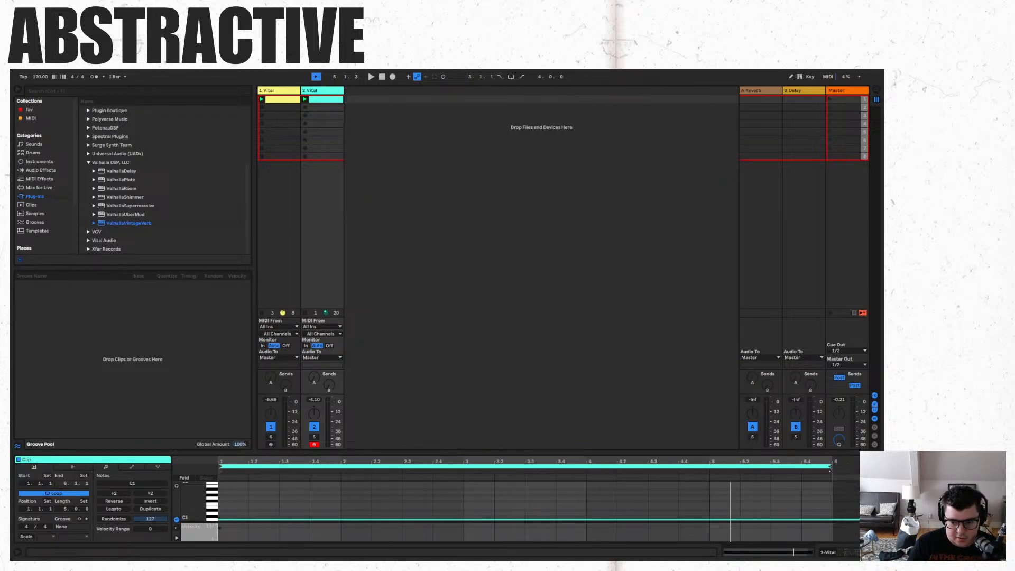
Extend the clip's loop to 7 bars, stretch the C1 note to fill it and play the clip.
drag(830, 466, 799, 476)
drag(606, 523, 784, 515)
key(space)
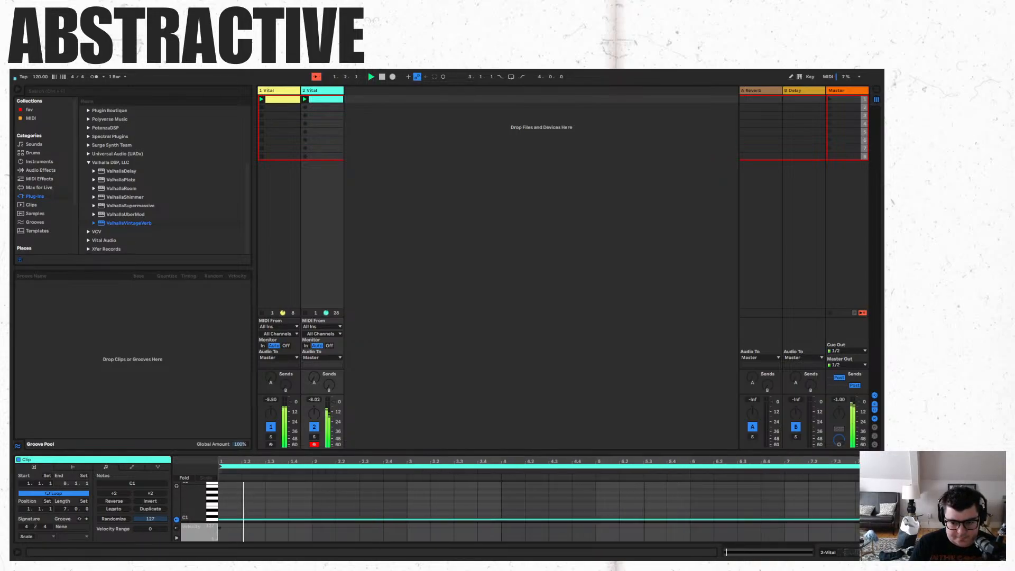
click(334, 100)
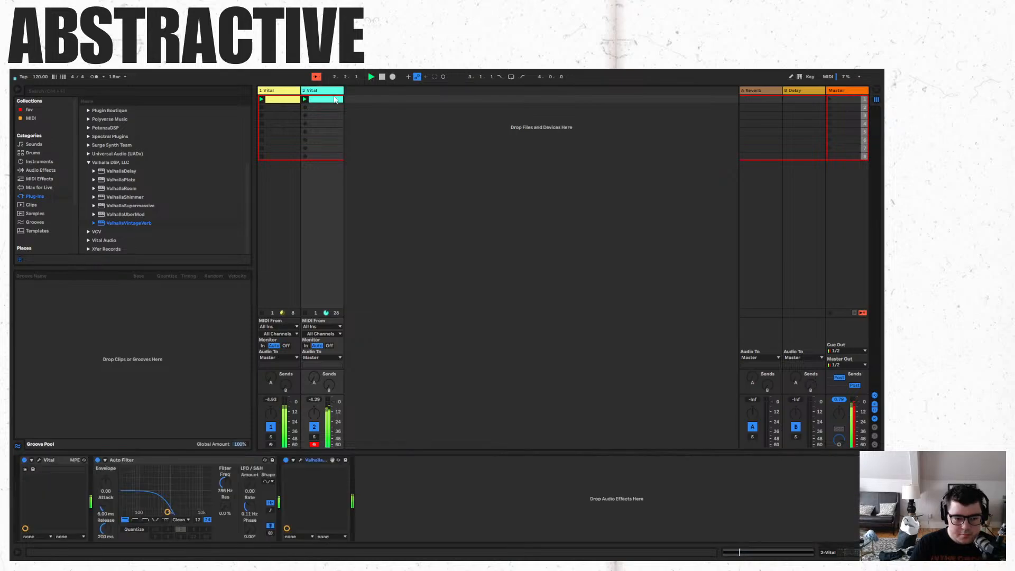
Extend the second track's clip loop to 8 bars, stretch the C1 note to fill it and play the clip.
click(40, 460)
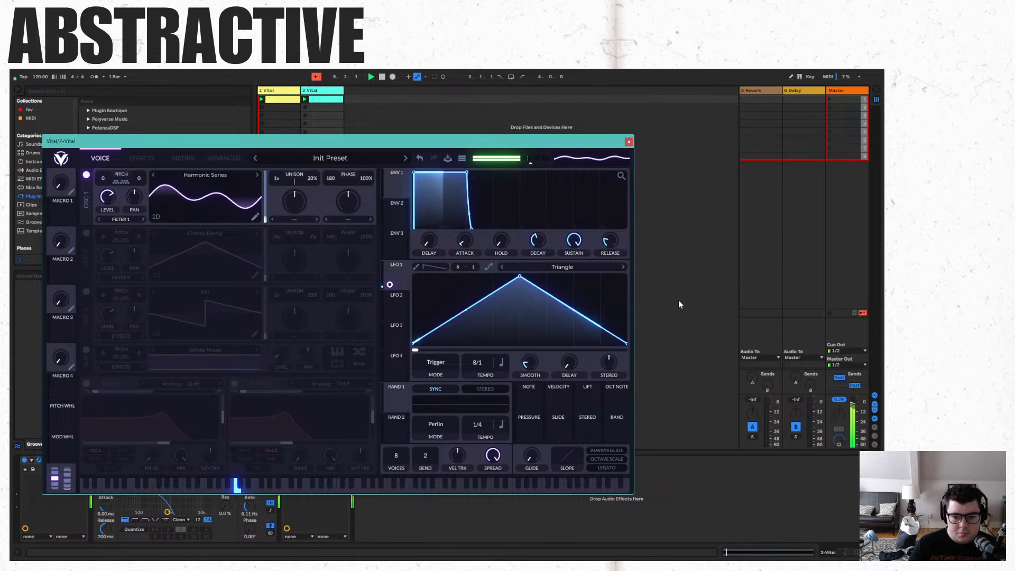
click(629, 142)
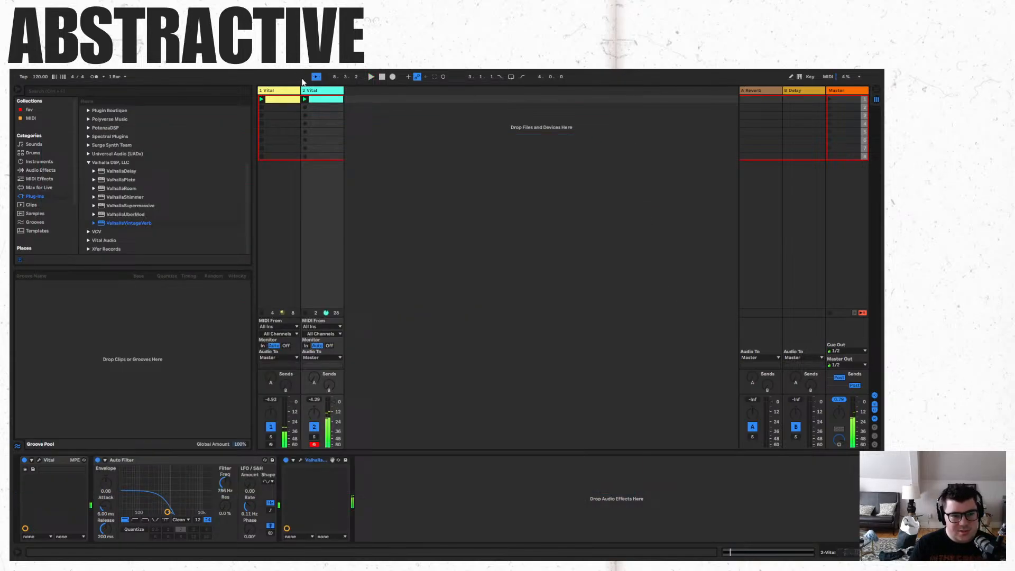
double_click(332, 99)
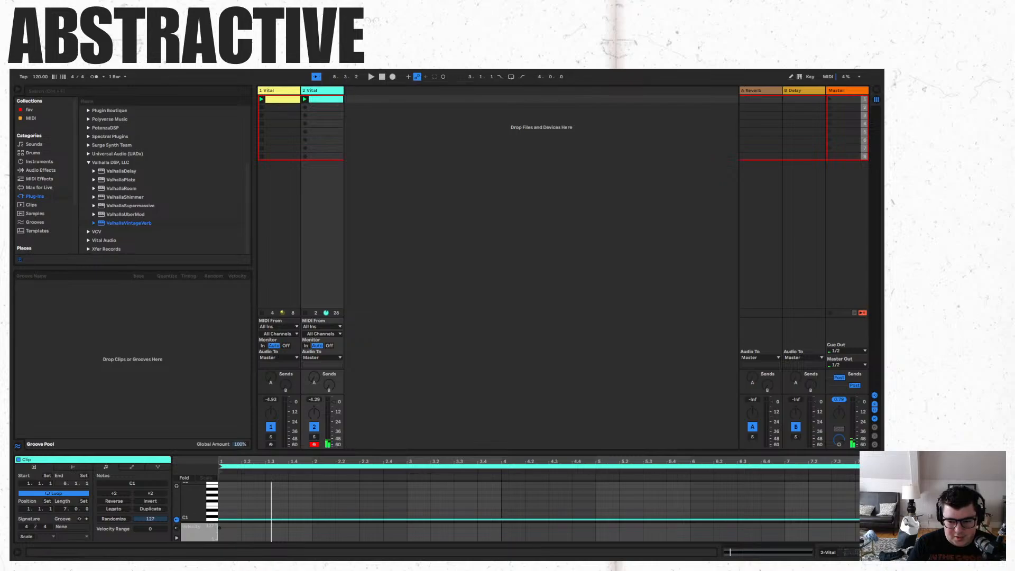
scroll(538, 507, right, 1)
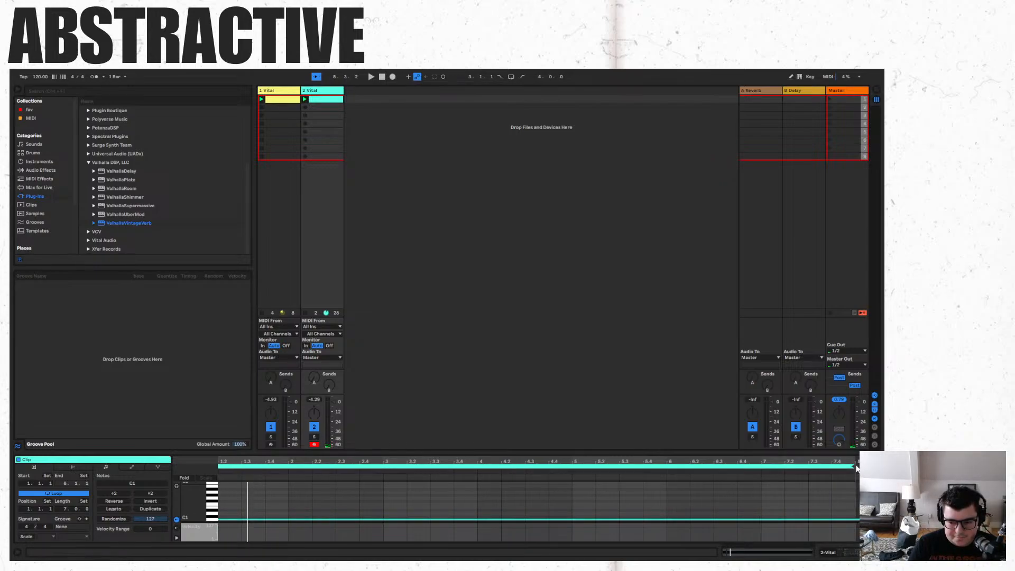
drag(857, 468, 815, 467)
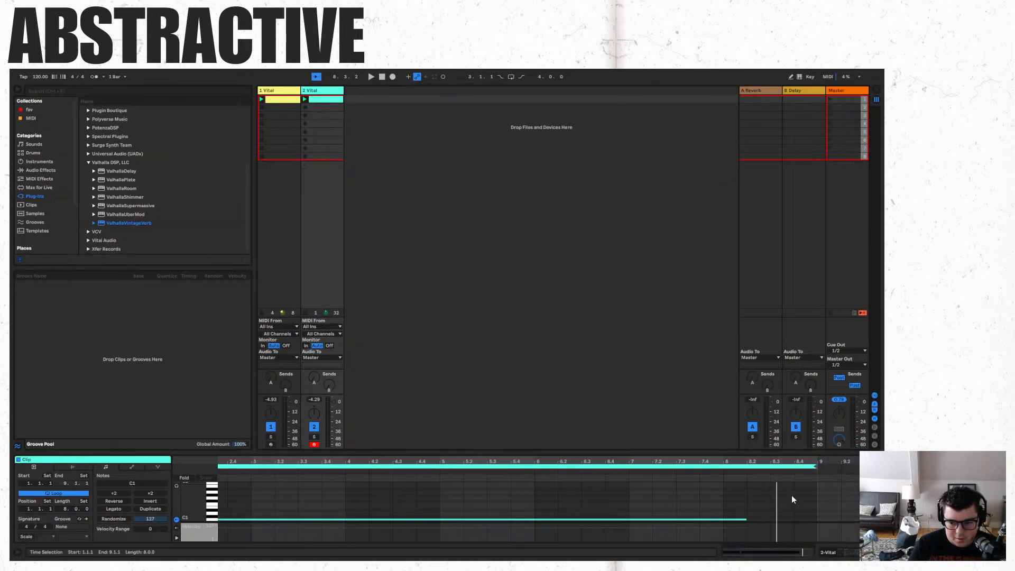
drag(748, 519, 817, 520)
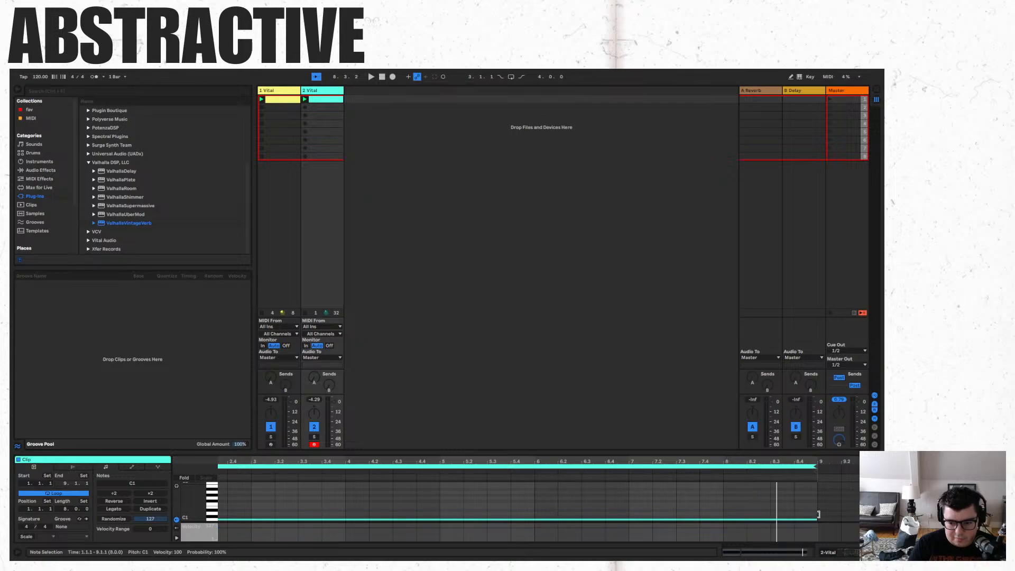
key(space)
drag(791, 461, 791, 456)
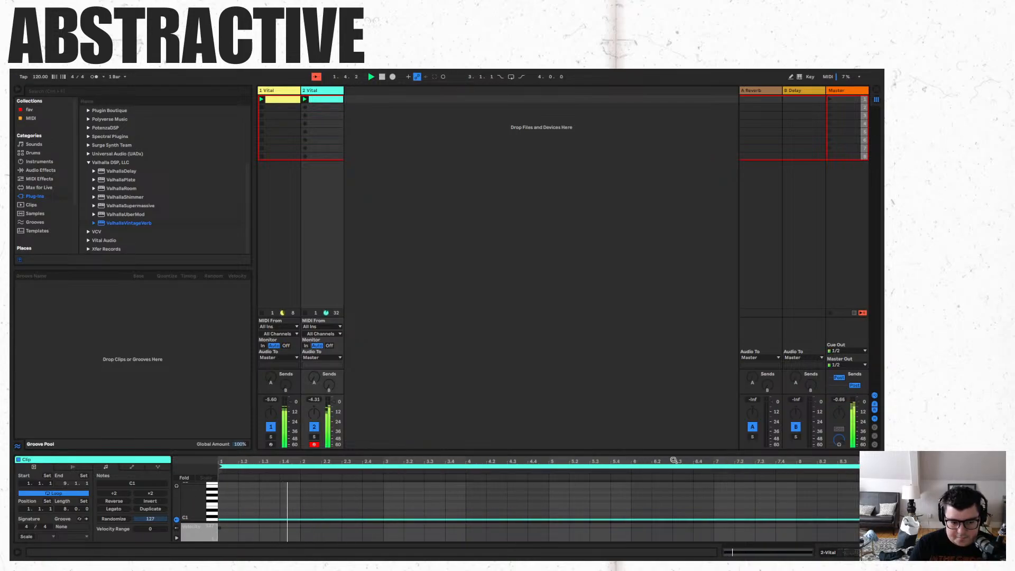
Check the second track's Vital wavetable movement and LFO 1 while the 8-bar note plays.
click(335, 92)
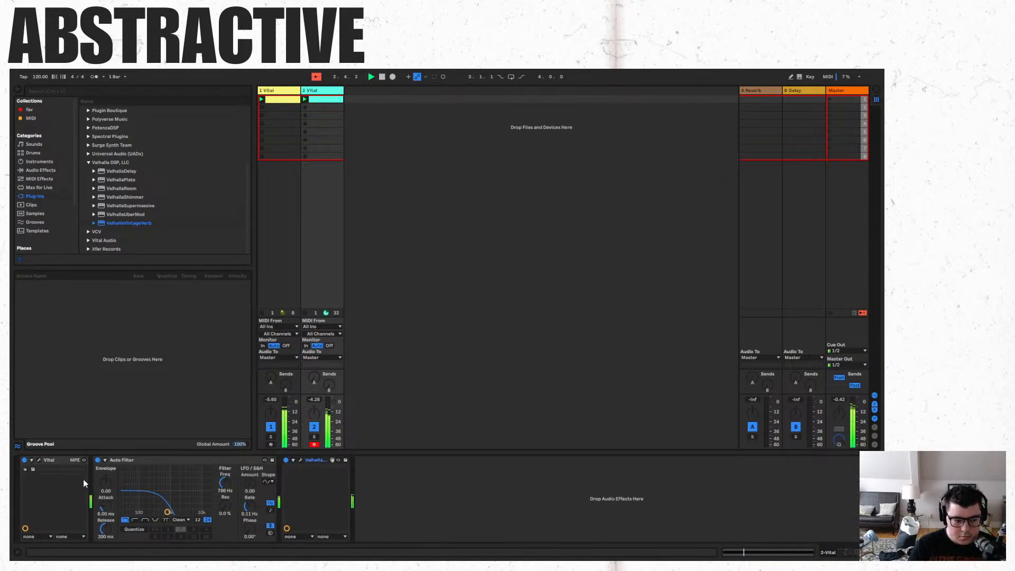
click(39, 461)
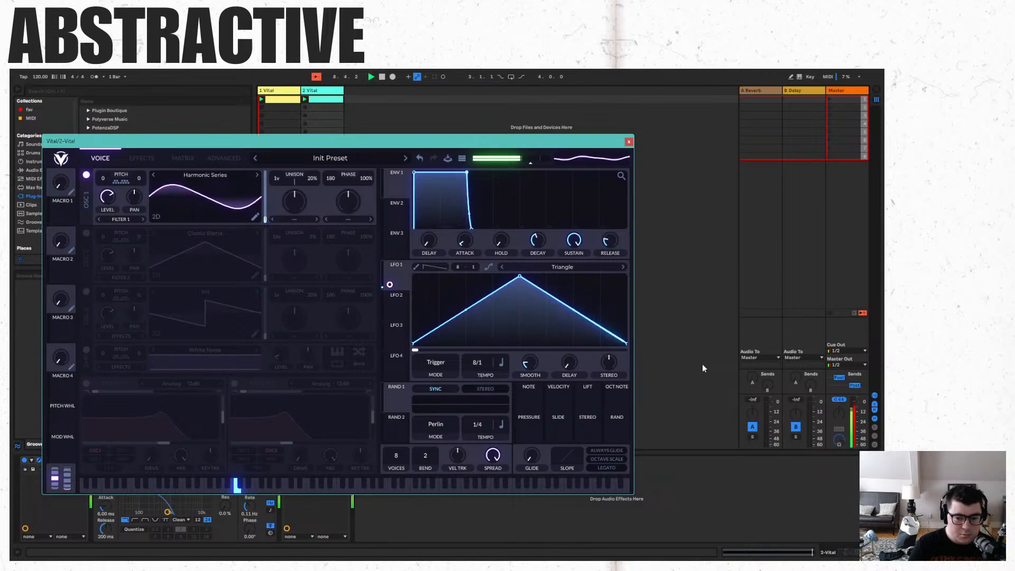
click(628, 142)
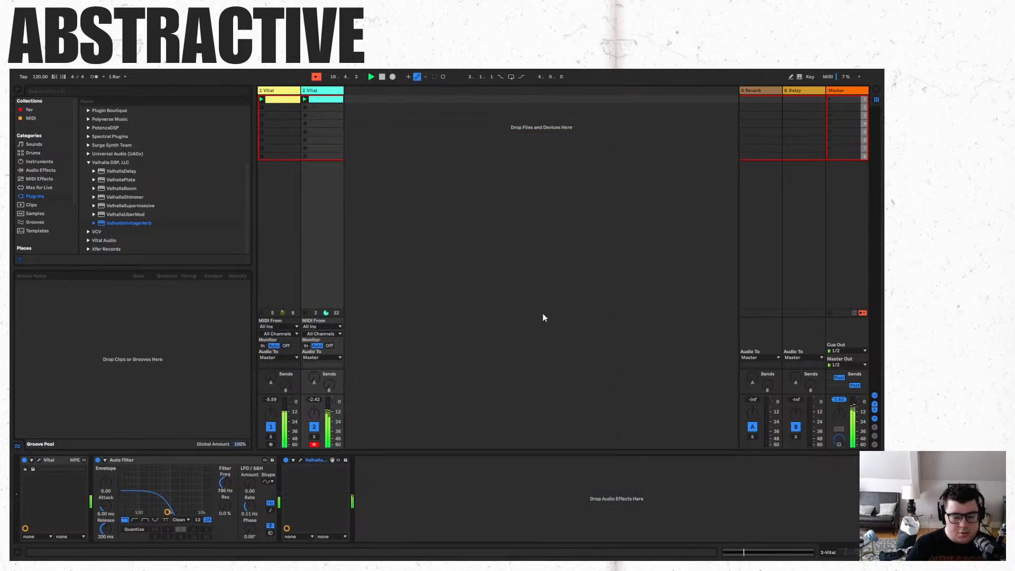
Load Stark Kit from the drum library onto a new third track and play its drum clip with the synths.
click(41, 151)
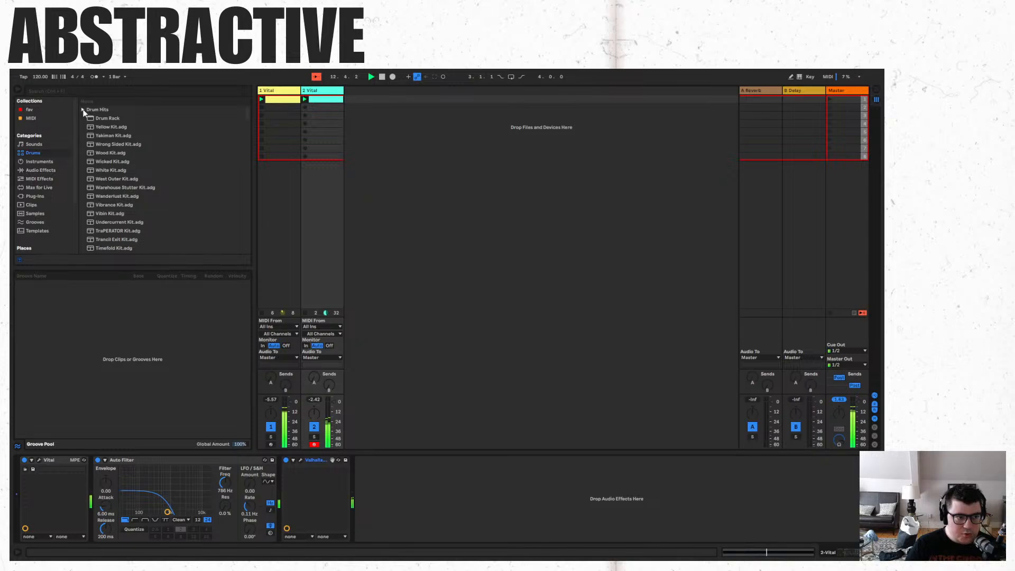
scroll(148, 193, down, 4)
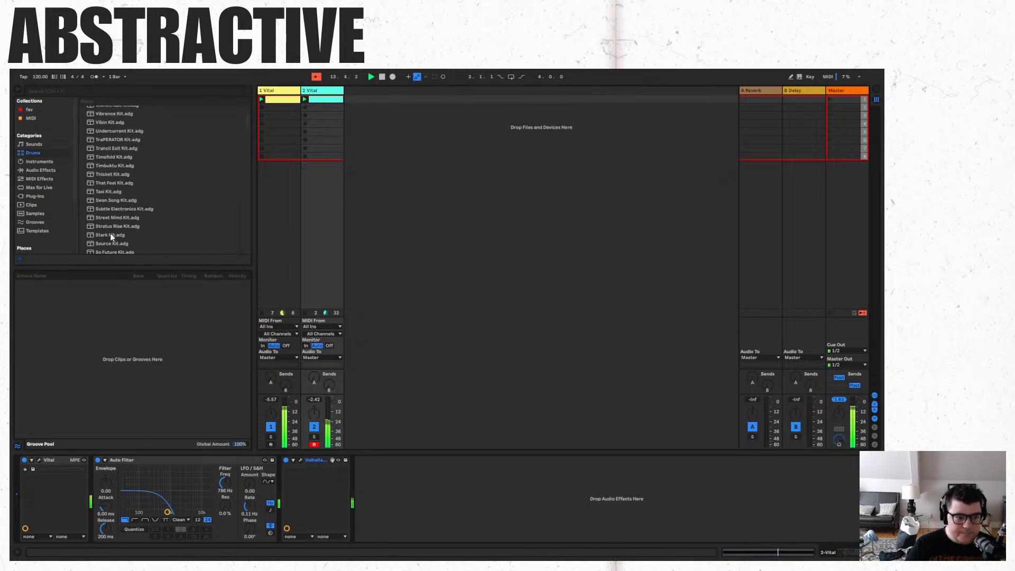
drag(370, 90, 360, 99)
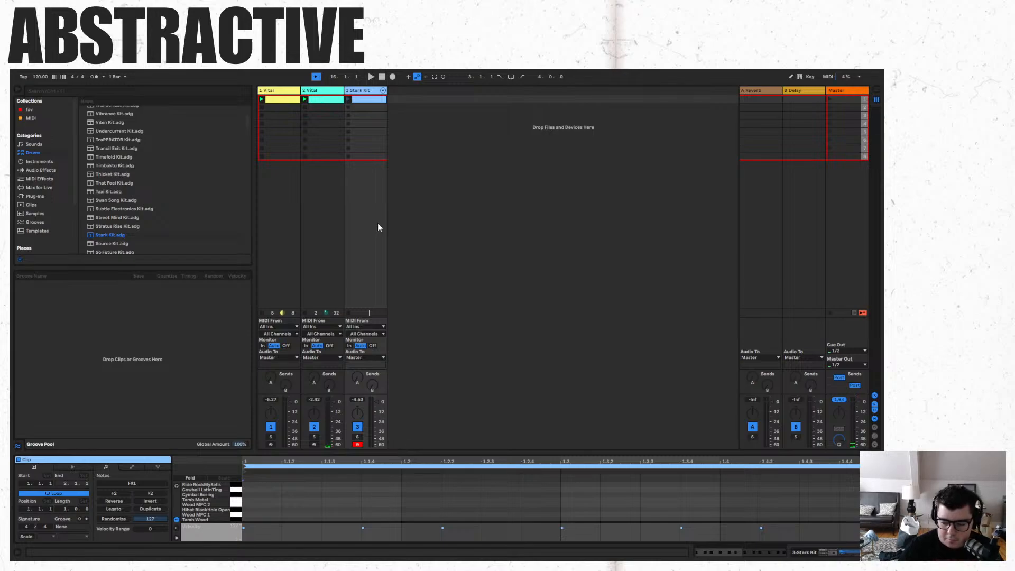
click(348, 99)
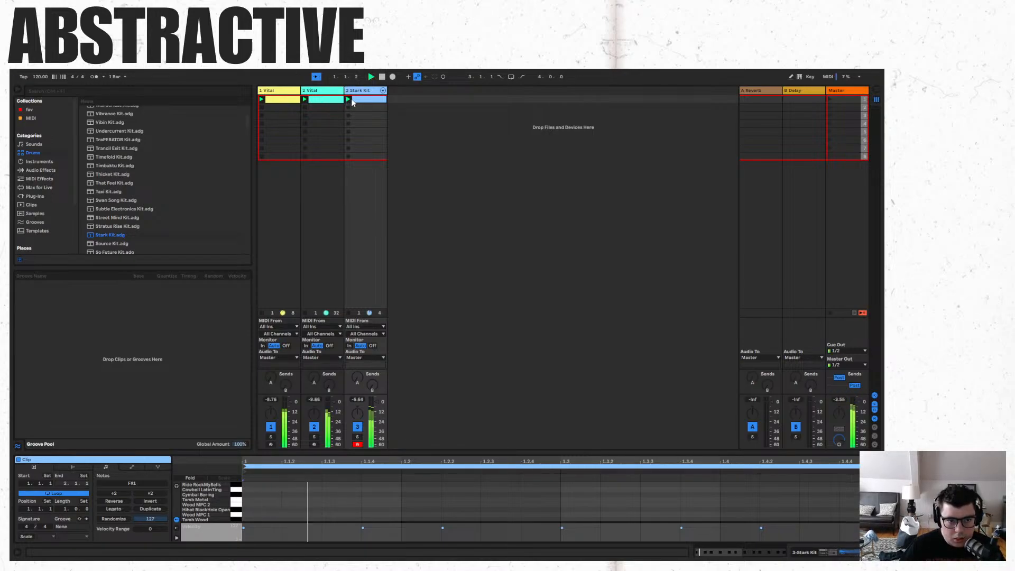
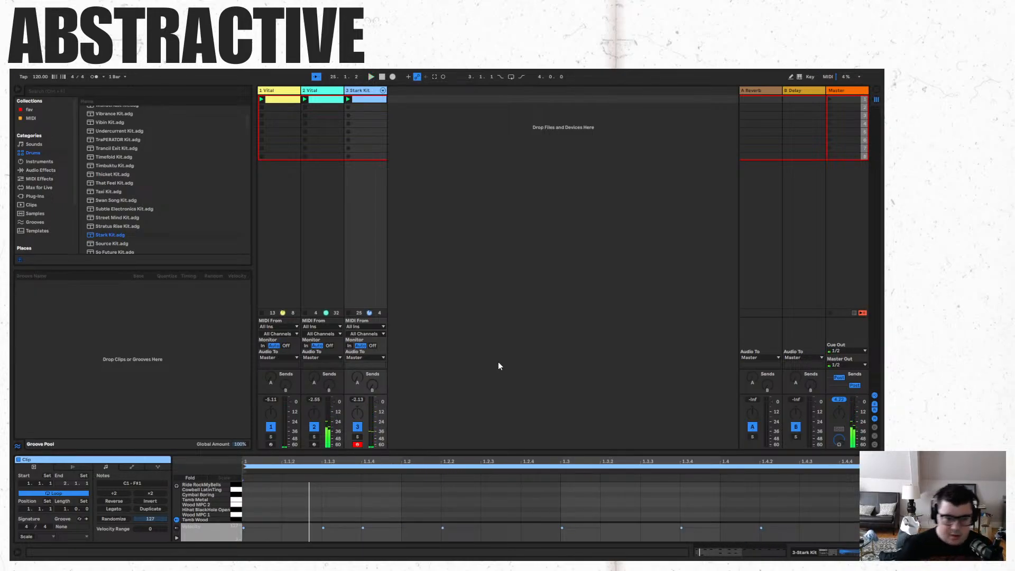
Duplicate all notes in the Stark Kit clip and extend its loop to 2 bars and 1 beat.
key(space)
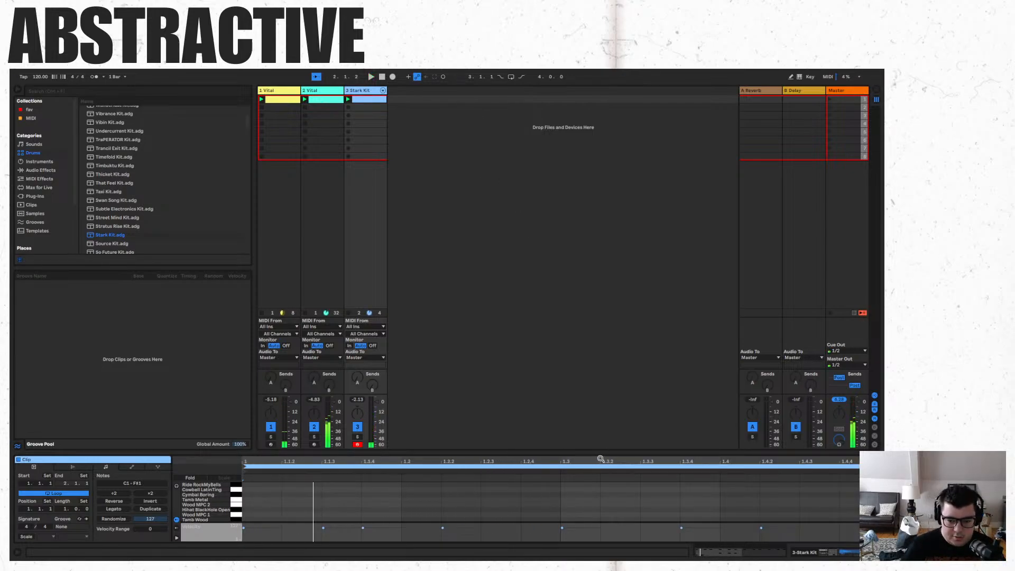
drag(601, 459, 595, 431)
scroll(496, 495, down, 3)
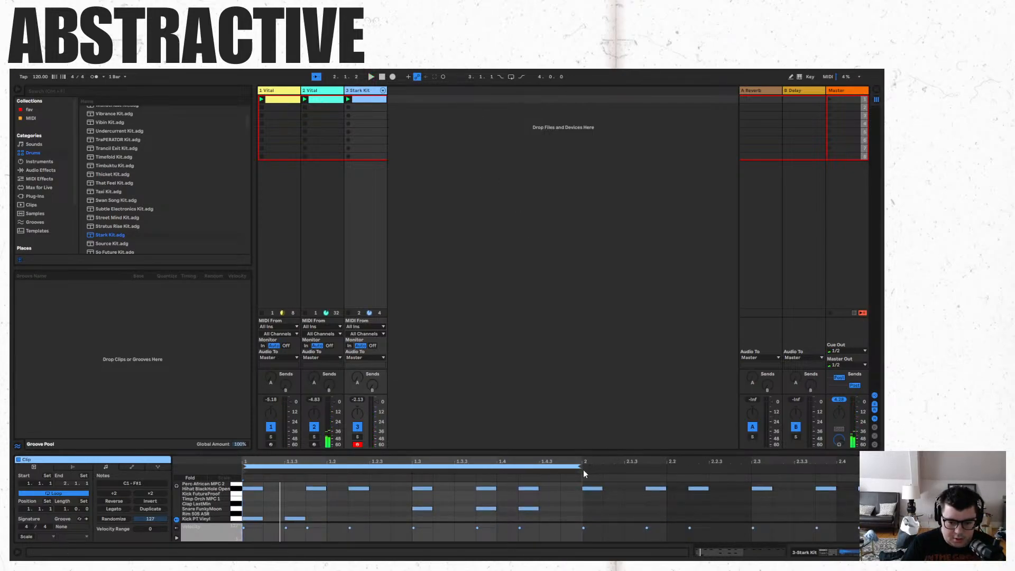
click(570, 490)
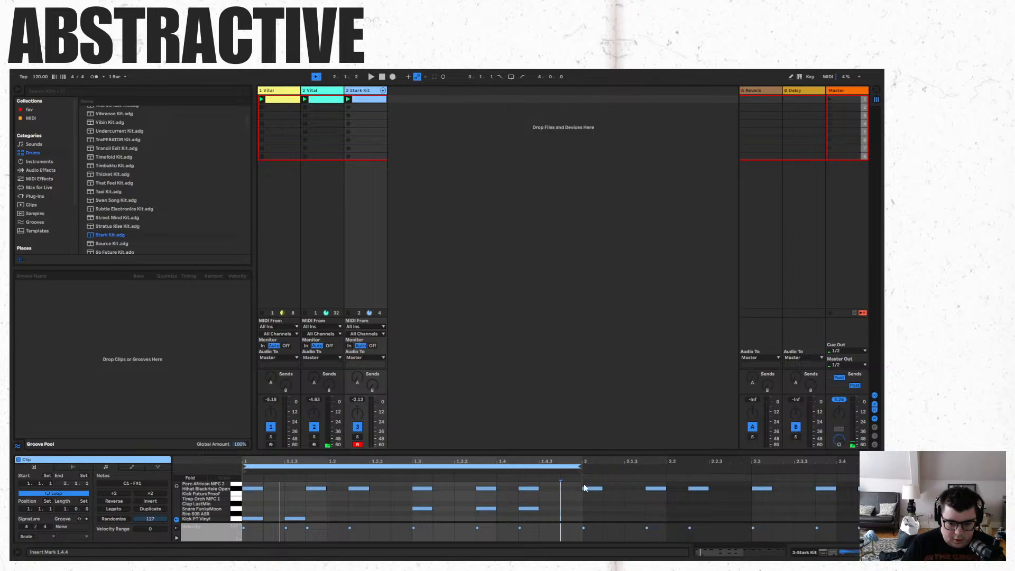
key(ctrl+a)
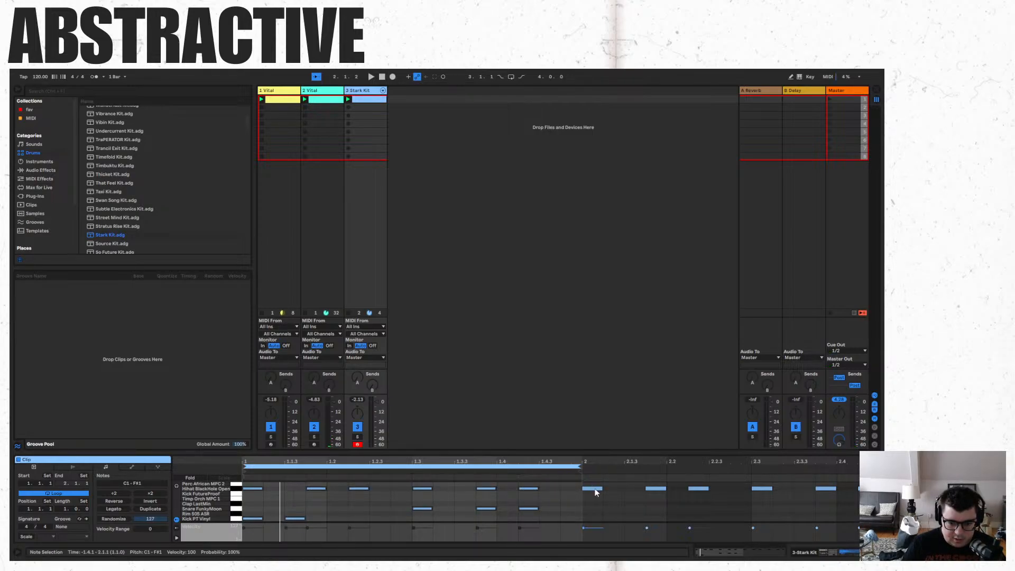
key(ctrl+d)
drag(580, 467, 821, 448)
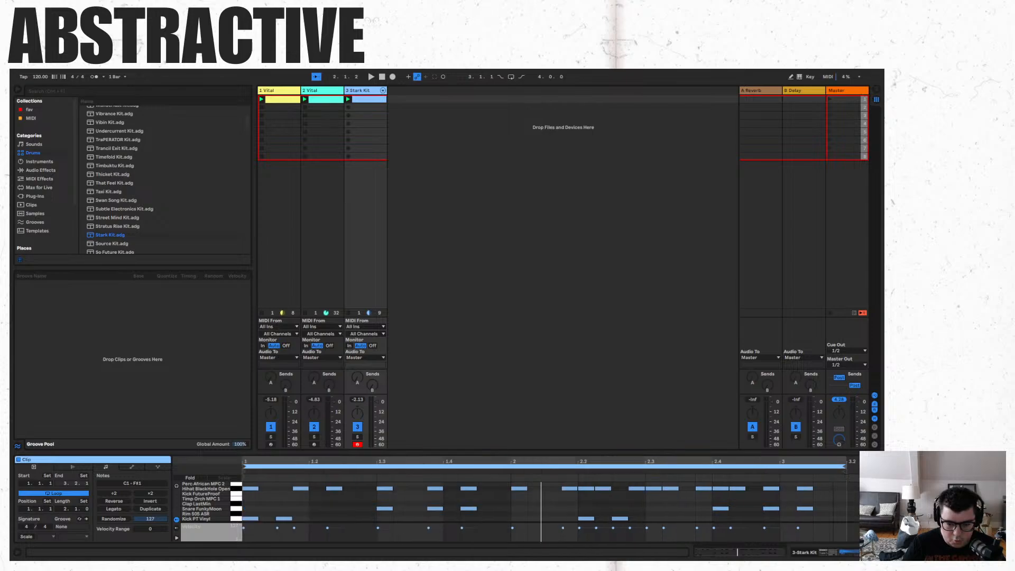
Delete all hi-hat, snare and kick notes after bar 1 of the drum clip.
drag(570, 515, 862, 481)
key(Delete)
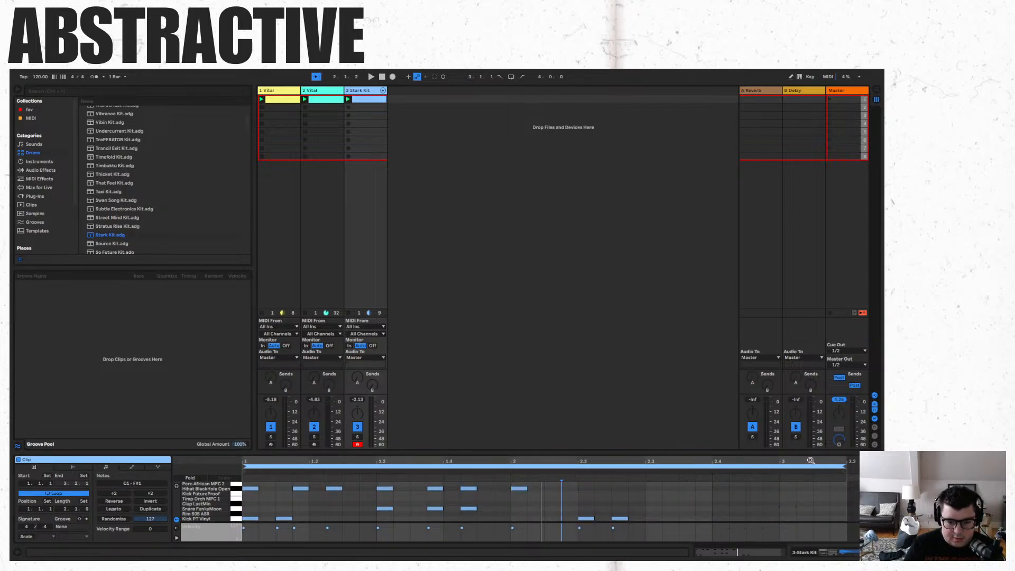
drag(696, 479, 555, 522)
key(Delete)
key(space)
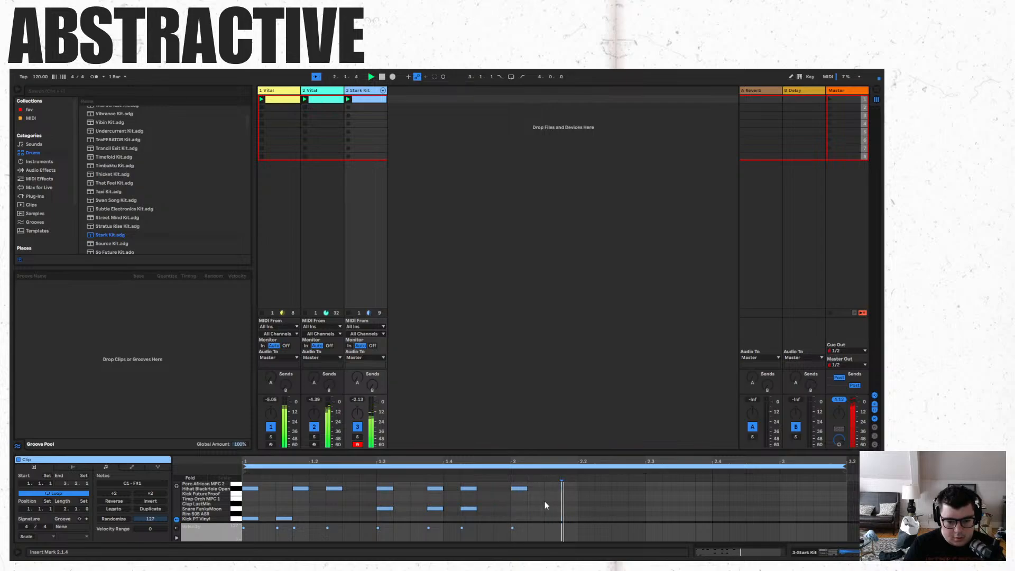
drag(527, 507, 519, 483)
key(Delete)
Try duplicating the drum notes and deleting the last two snare hits of bar 1, and undo both edits.
key(ctrl+a)
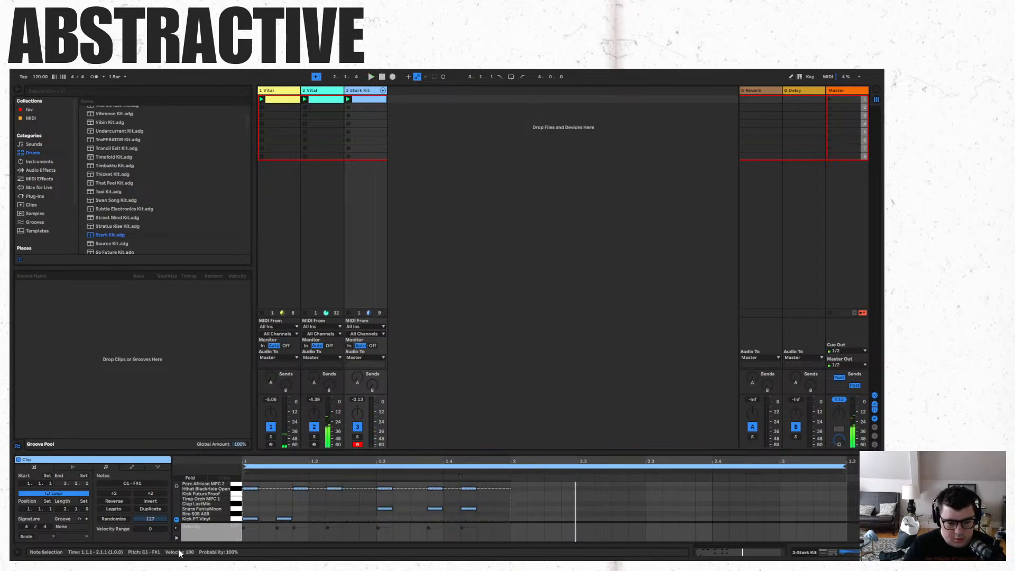
key(ctrl+d)
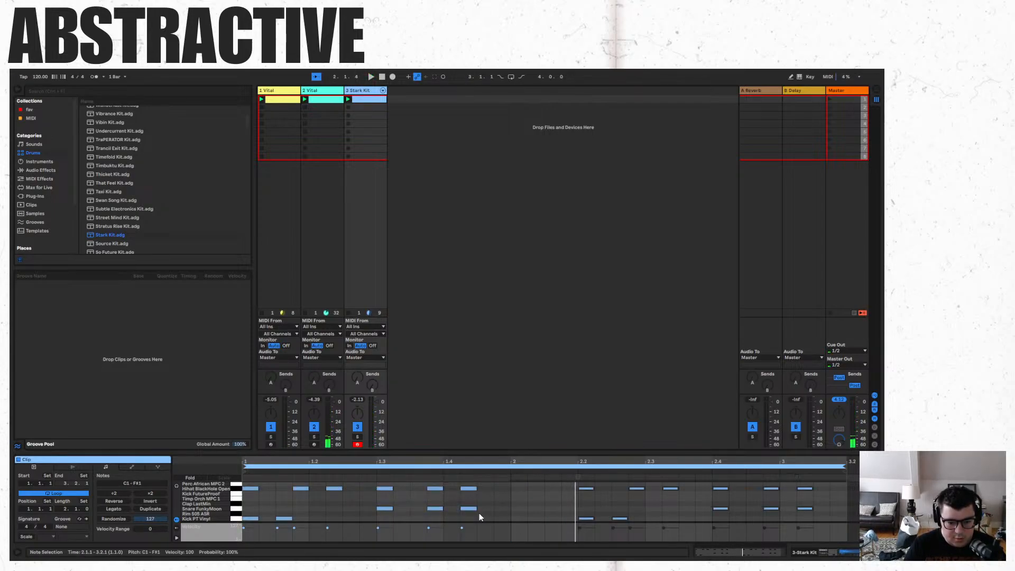
drag(479, 514, 432, 506)
key(Delete)
key(ctrl+z)
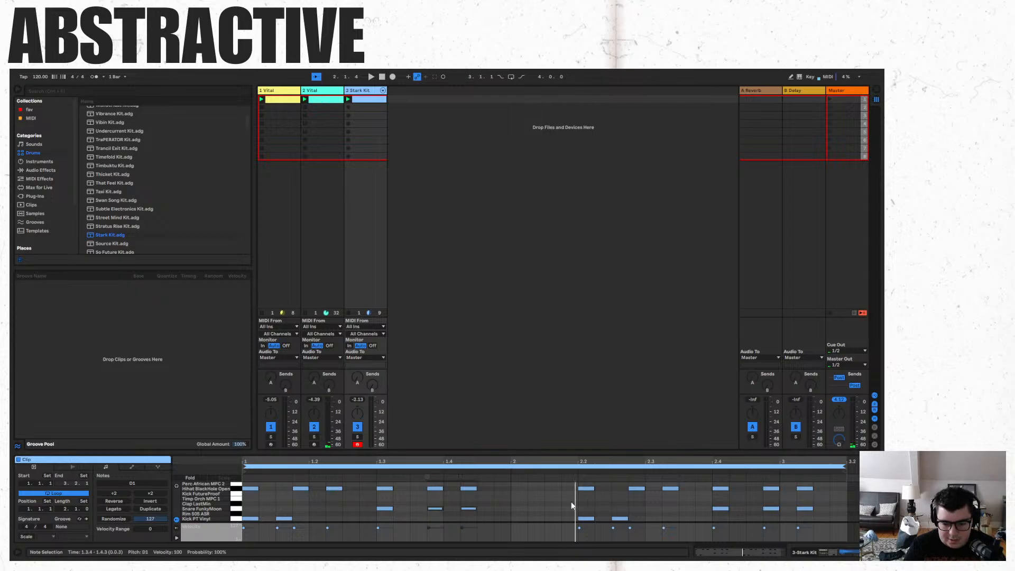
key(ctrl+z)
Duplicate bar 1's drum pattern to start exactly at bar 2, and delete bar 1's last two snare hits.
drag(511, 490, 205, 529)
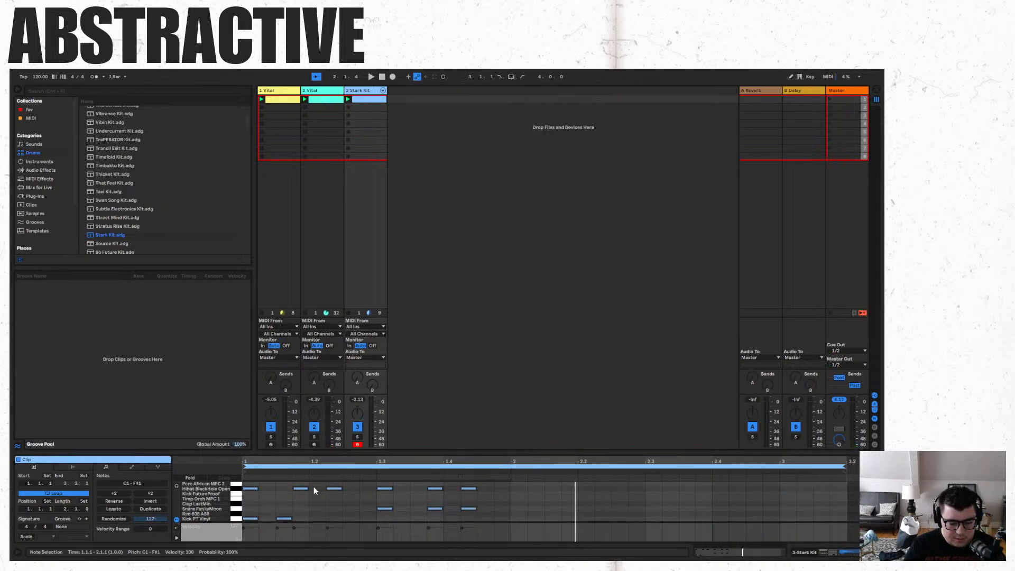
drag(243, 504, 448, 458)
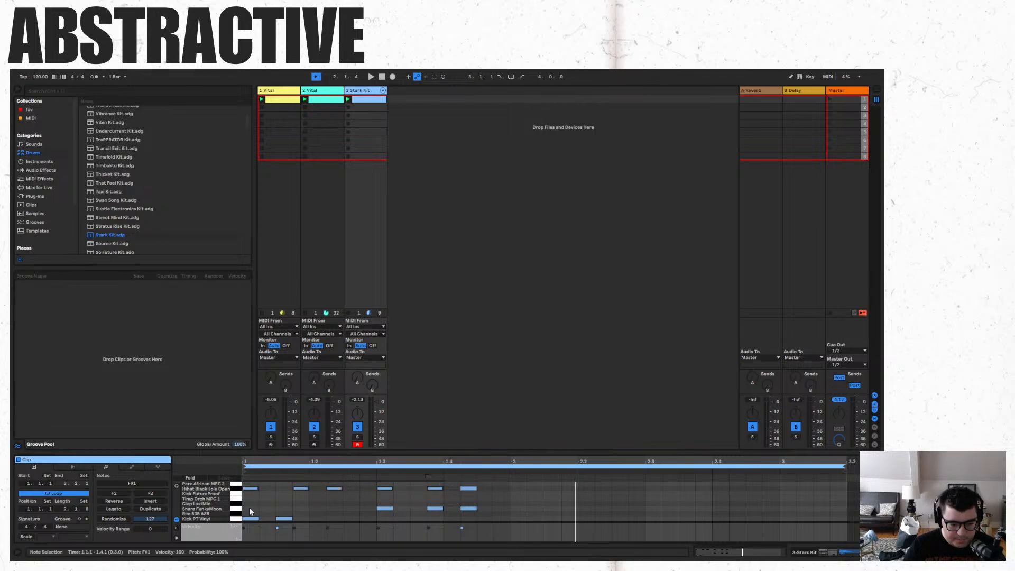
drag(244, 486, 512, 541)
key(ctrl+d)
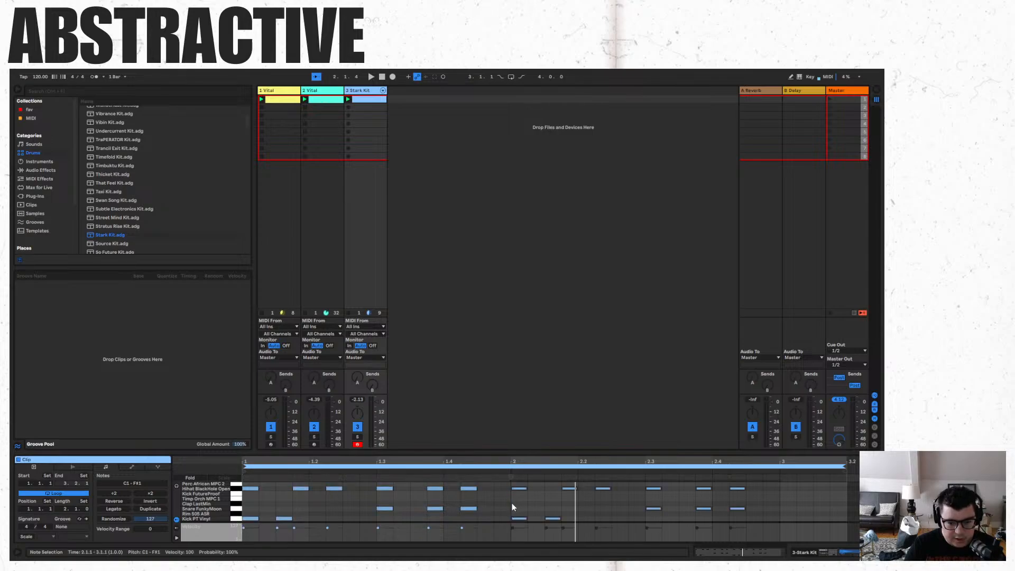
click(429, 515)
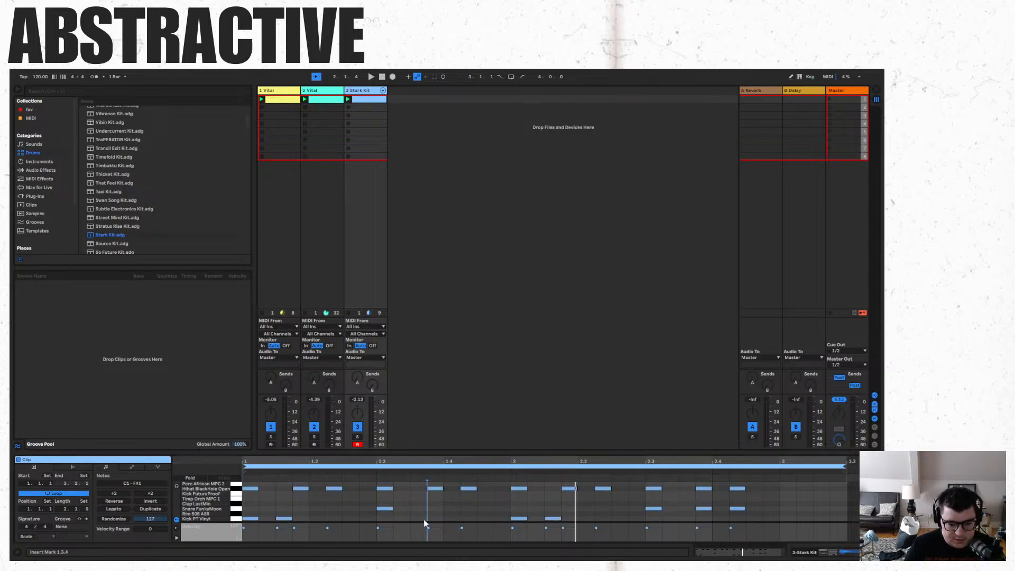
Play the drum clip and shorten its loop to 2 bars.
key(space)
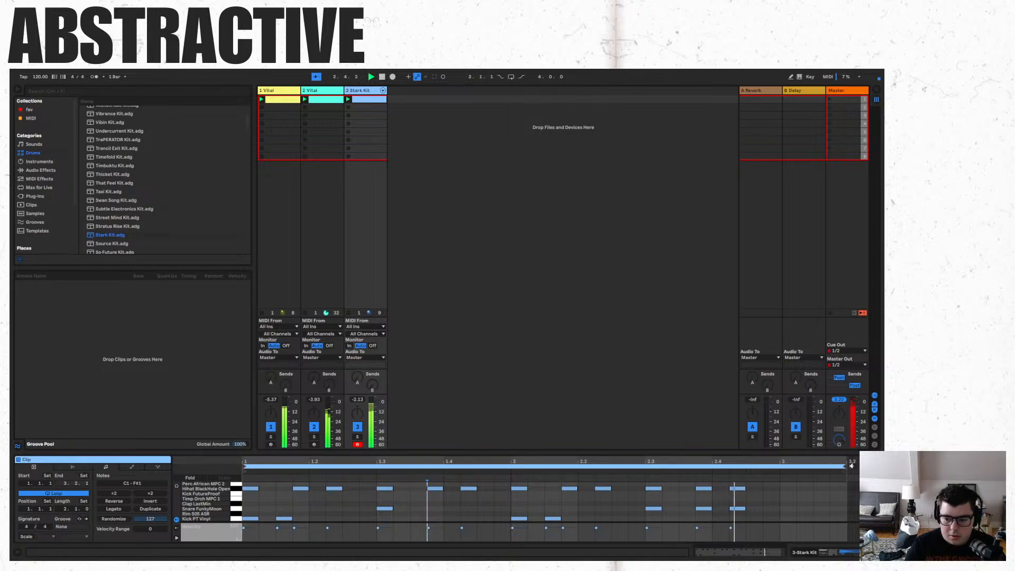
drag(846, 465, 780, 466)
click(798, 485)
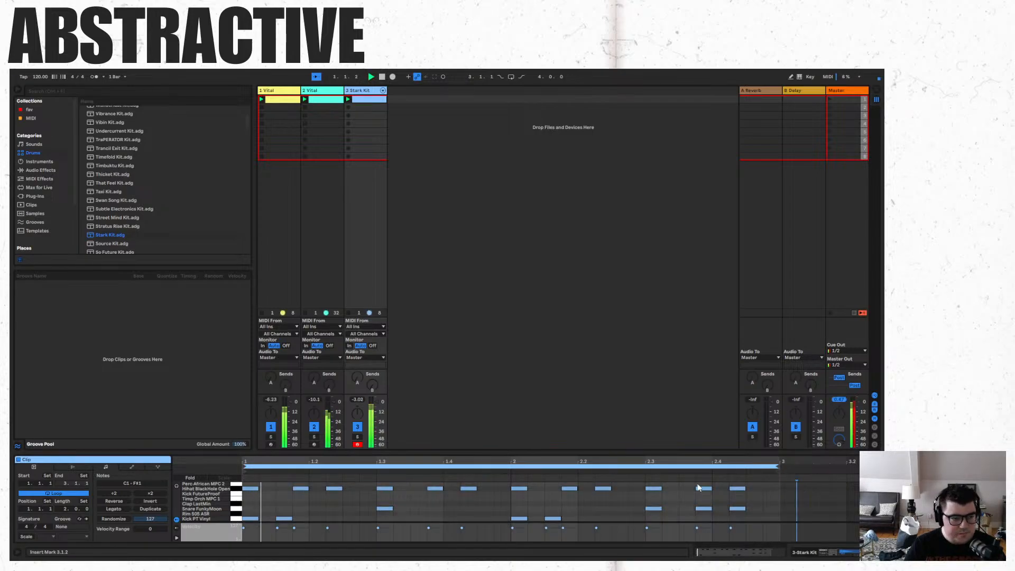
Try an Auto Filter on the Stark Kit track and remove it again.
click(35, 169)
click(96, 145)
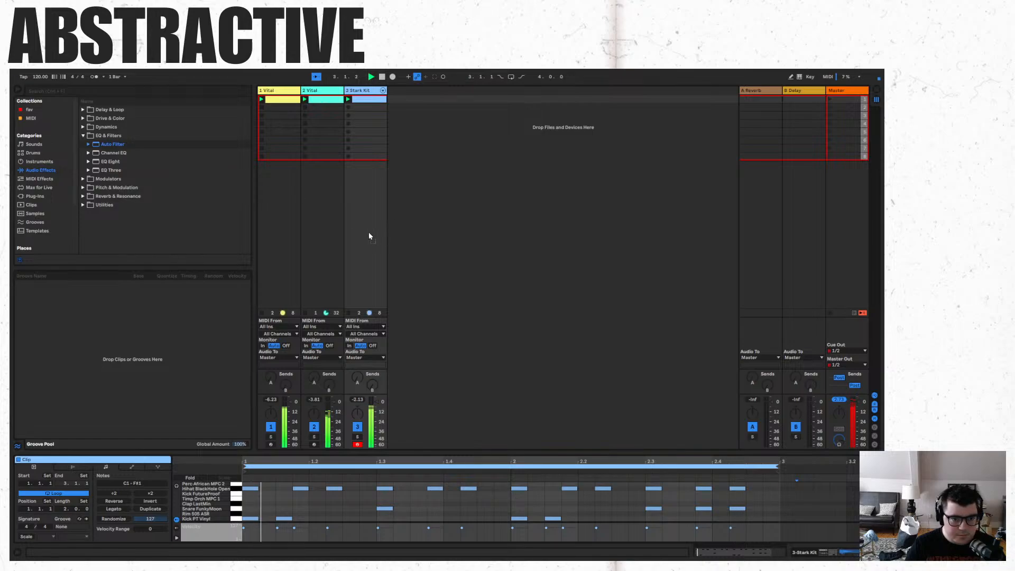
drag(369, 236, 370, 238)
drag(690, 508, 678, 516)
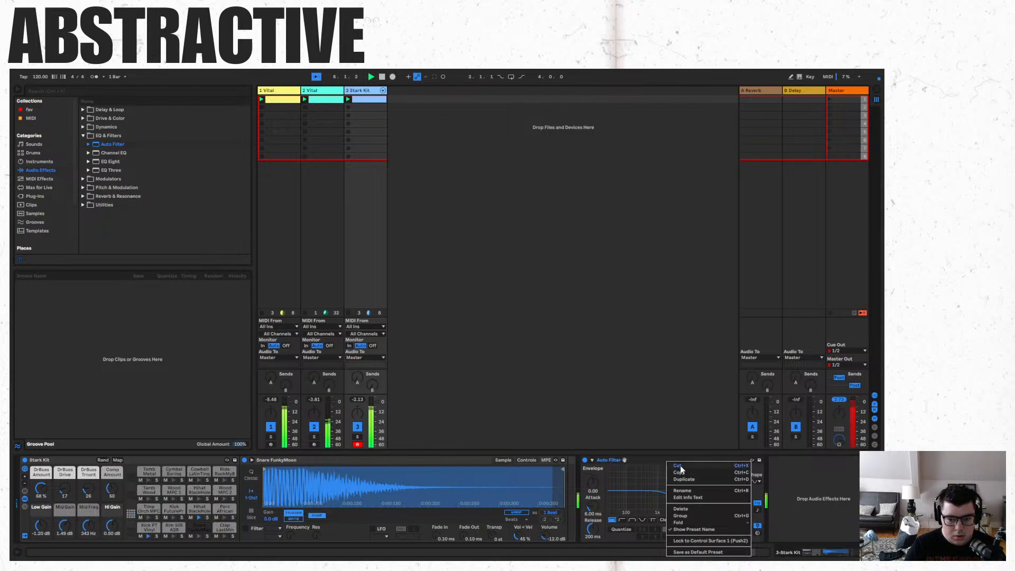
click(676, 465)
Add EQ Eight to the Stark Kit track and reshape its bands, placing band 4 at about 2.35 kHz and -8.06 dB.
drag(111, 164, 614, 530)
key(space)
drag(631, 494, 733, 507)
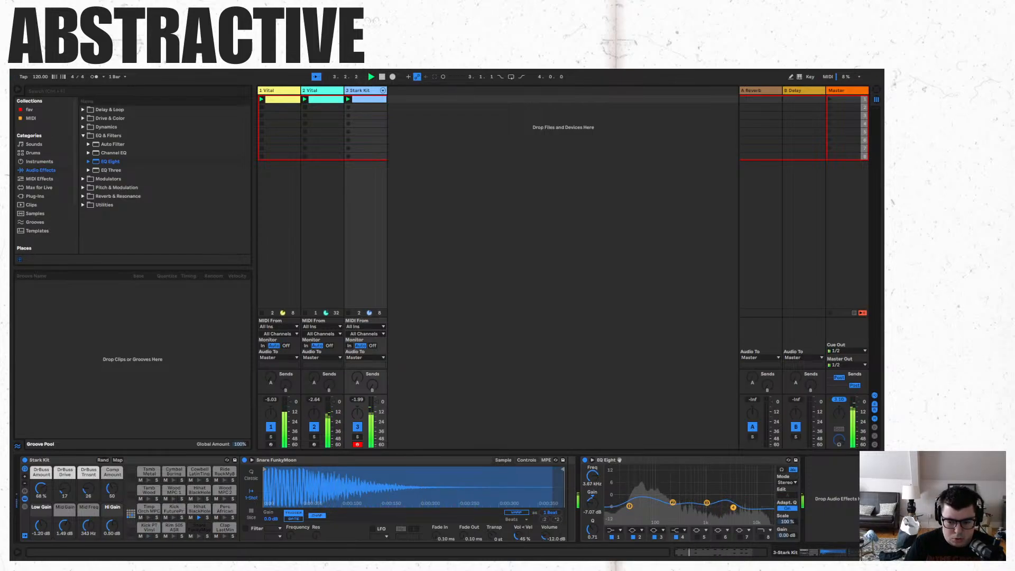
drag(673, 502, 641, 505)
mouse_move(707, 503)
mouse_down()
mouse_move(732, 508)
mouse_move(724, 509)
mouse_up()
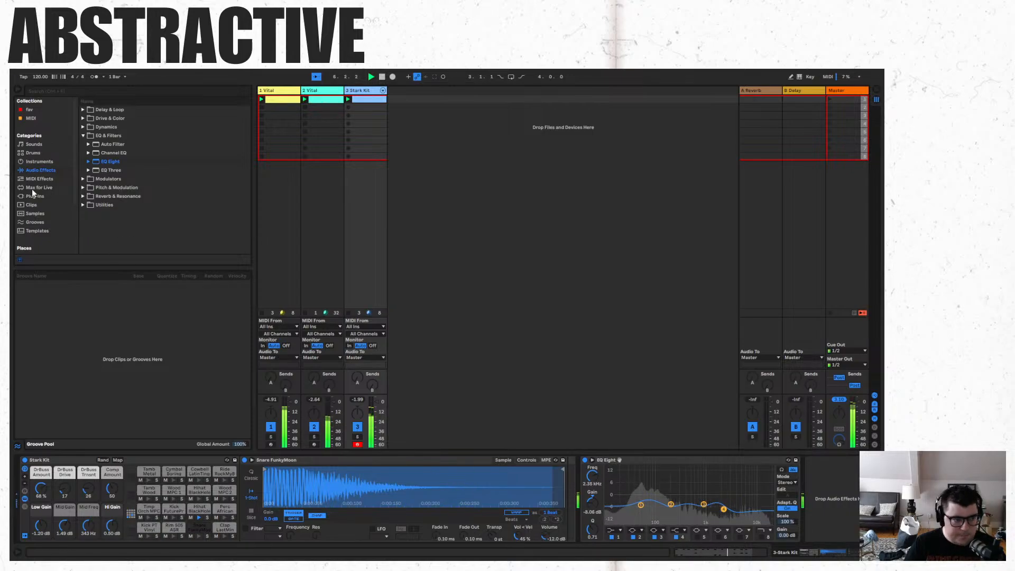
Add an Auto Filter before EQ Eight on the Stark Kit track, set its frequency to 5.74 kHz, and audition the beat.
drag(112, 145, 595, 489)
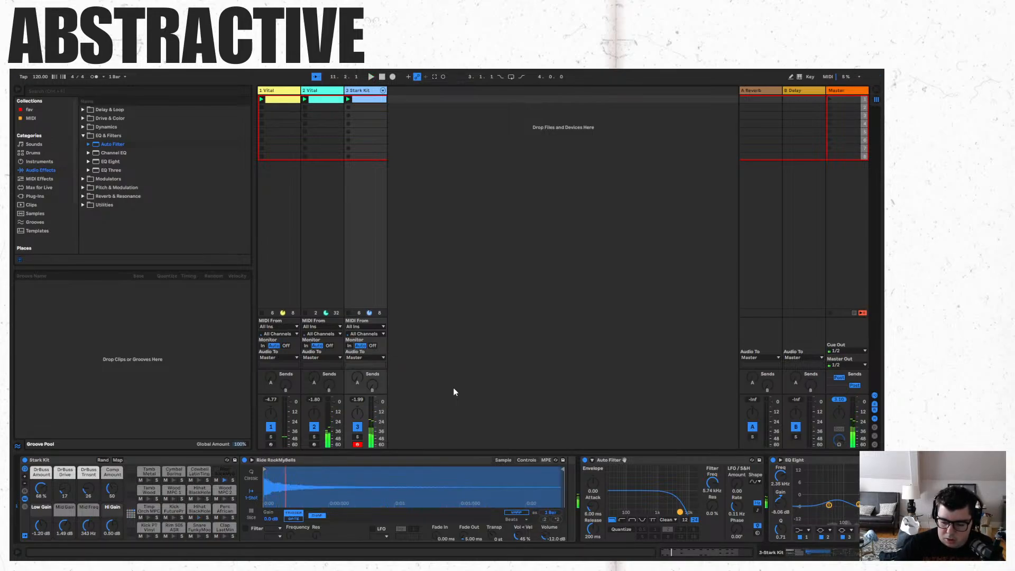
key(space)
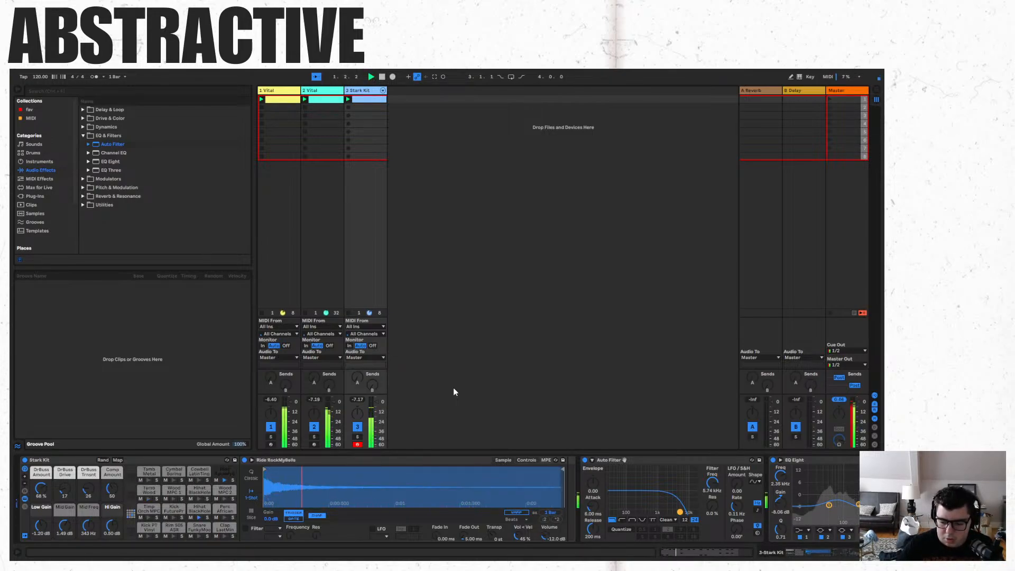
key(space)
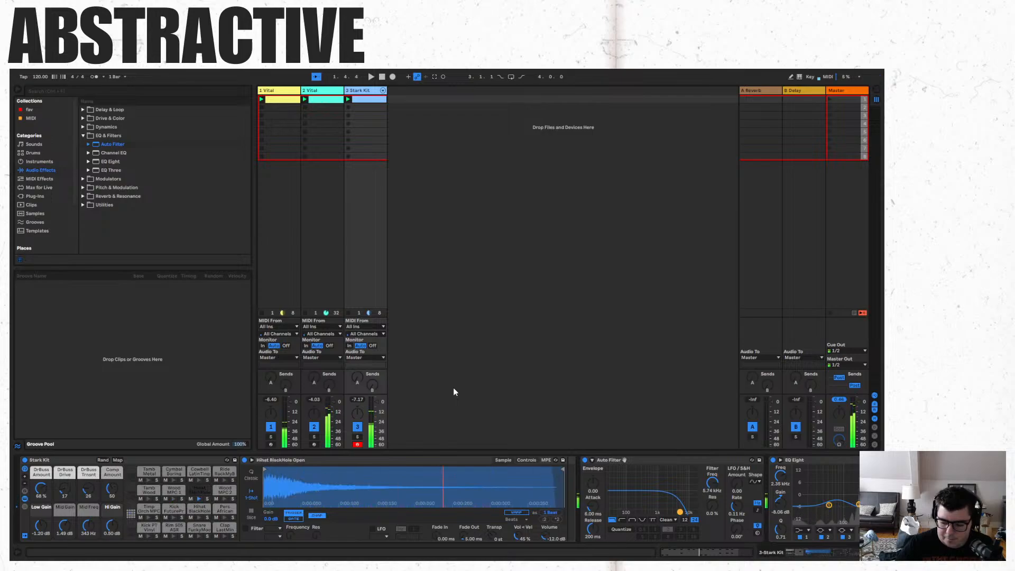
key(space)
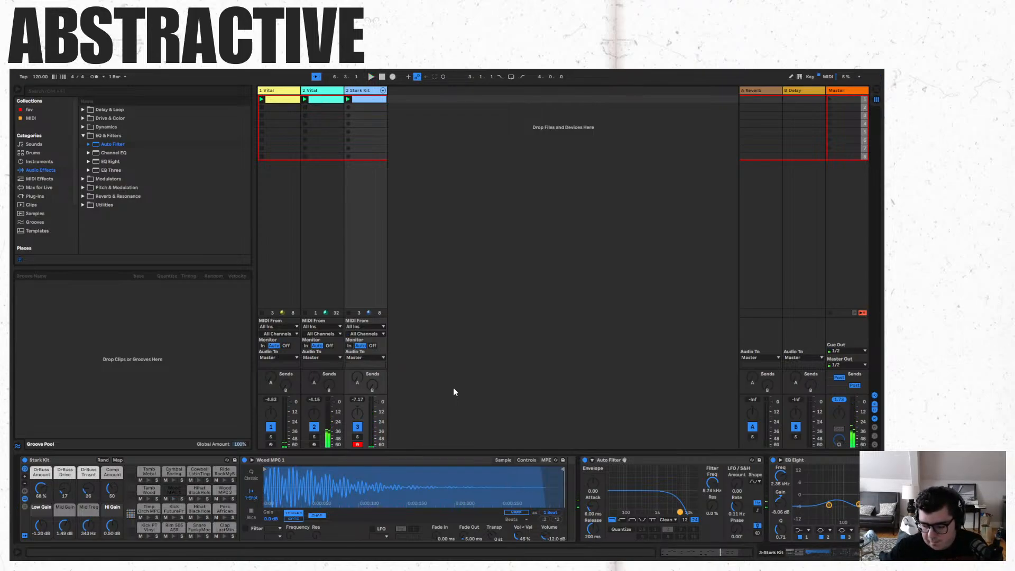
key(space)
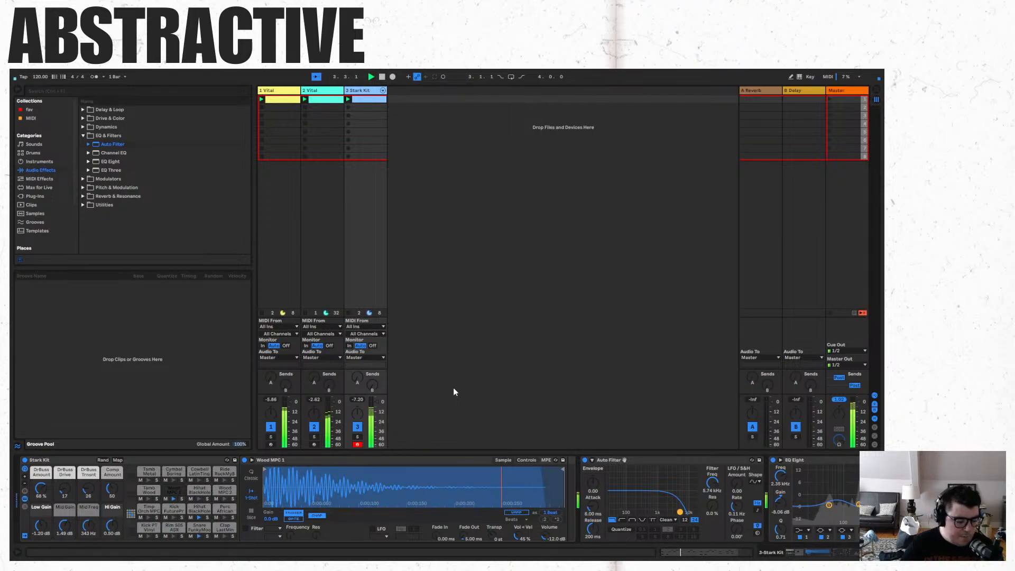
Add a fourth track with Vital and load the SPACE RACE preset after trying Soft_Bounce.
click(36, 196)
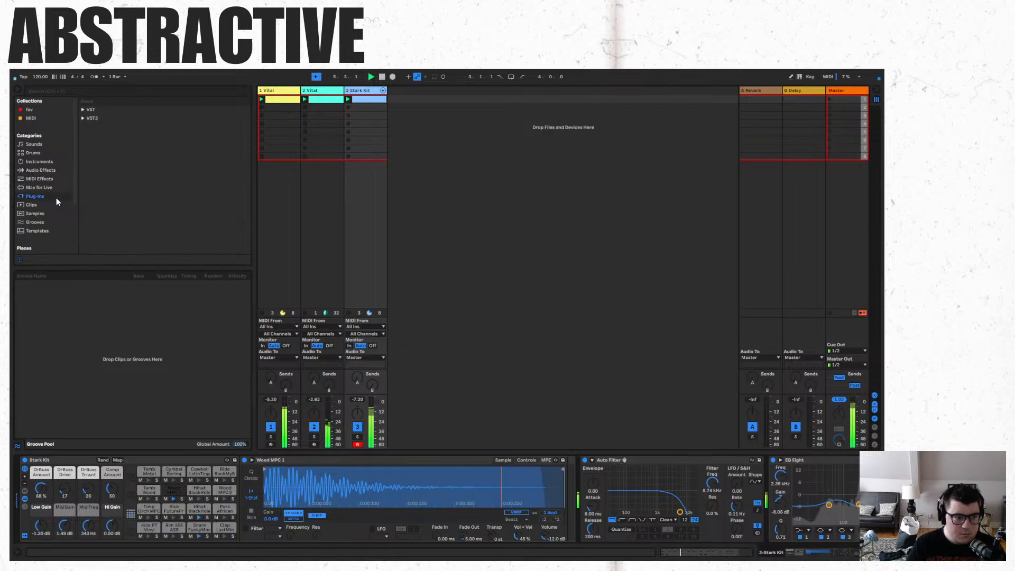
click(82, 109)
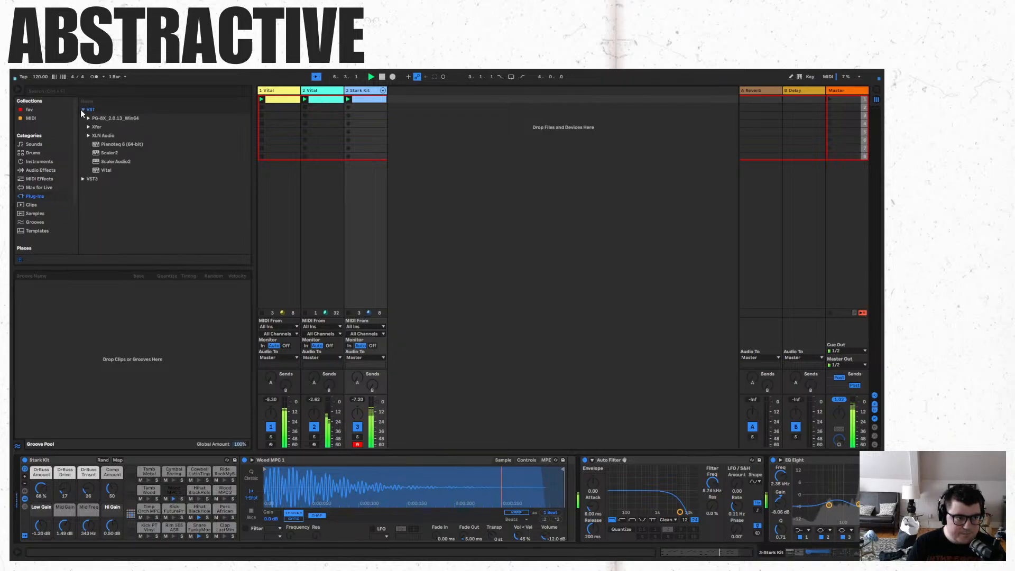
drag(108, 170, 472, 212)
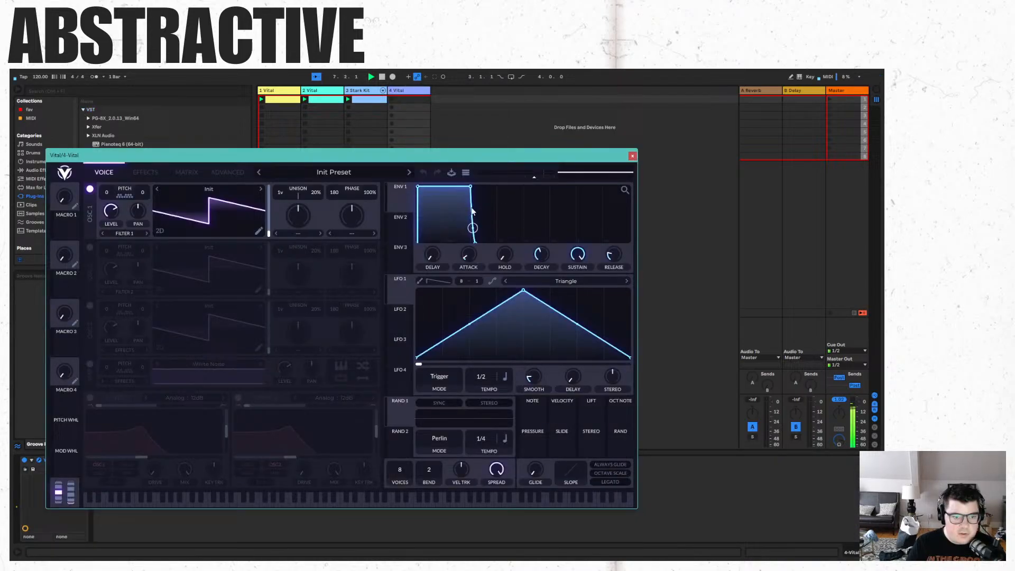
click(348, 170)
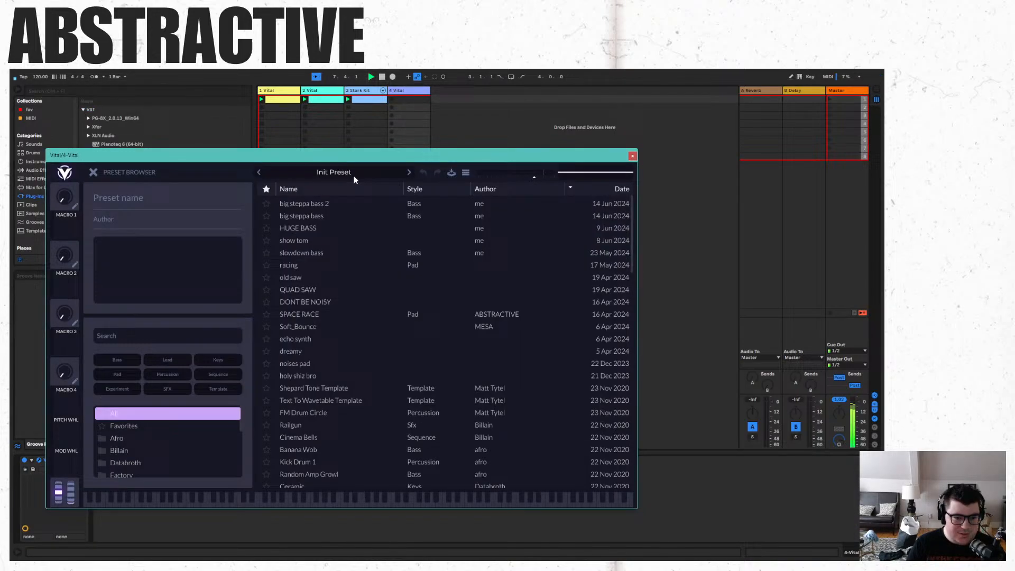
click(319, 329)
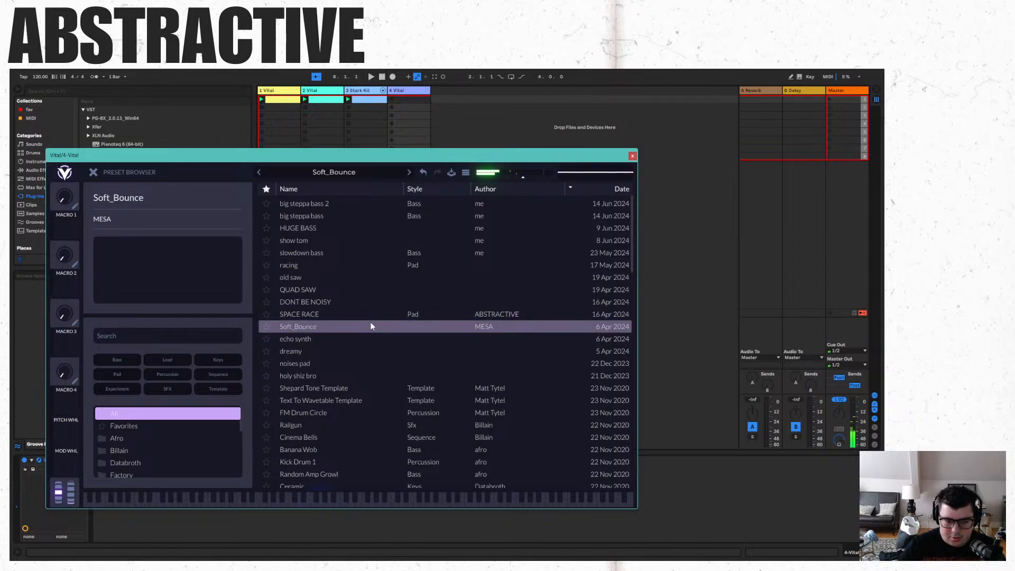
click(372, 315)
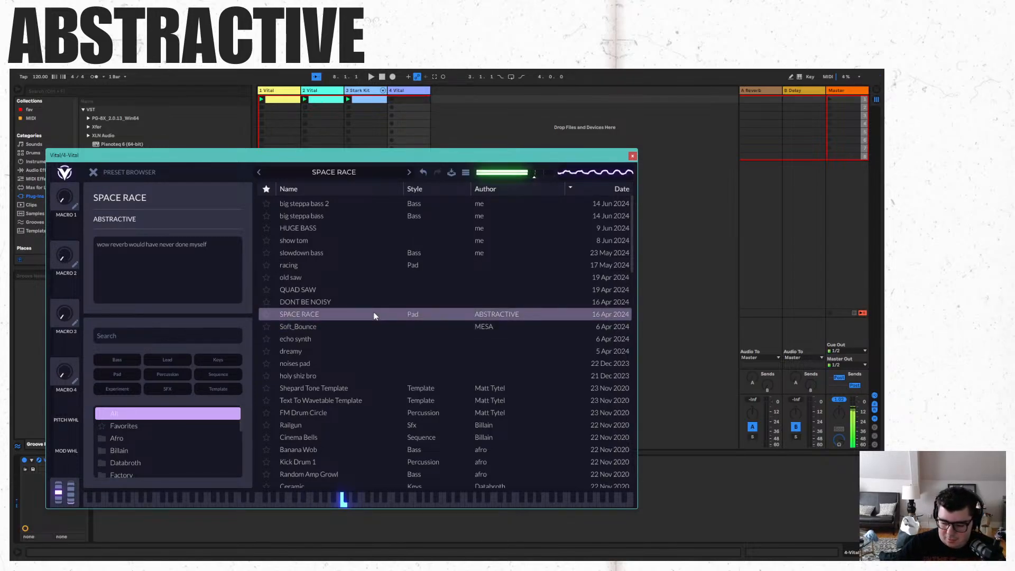
click(632, 156)
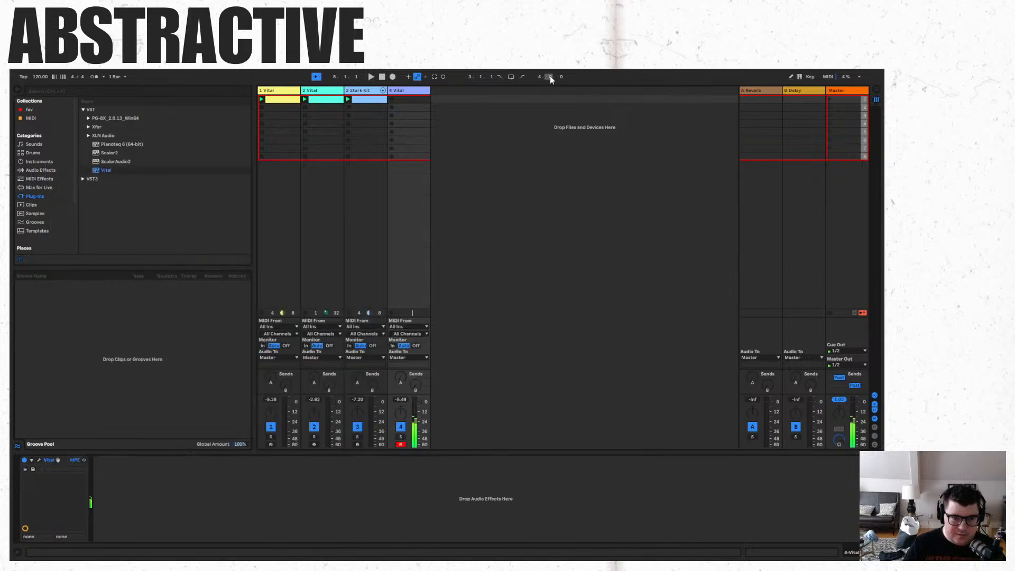
Create and launch a one-bar clip on the fourth track with a sixteenth-note F3 on beat 2, trying an extra A3 after beat 4.
key(space)
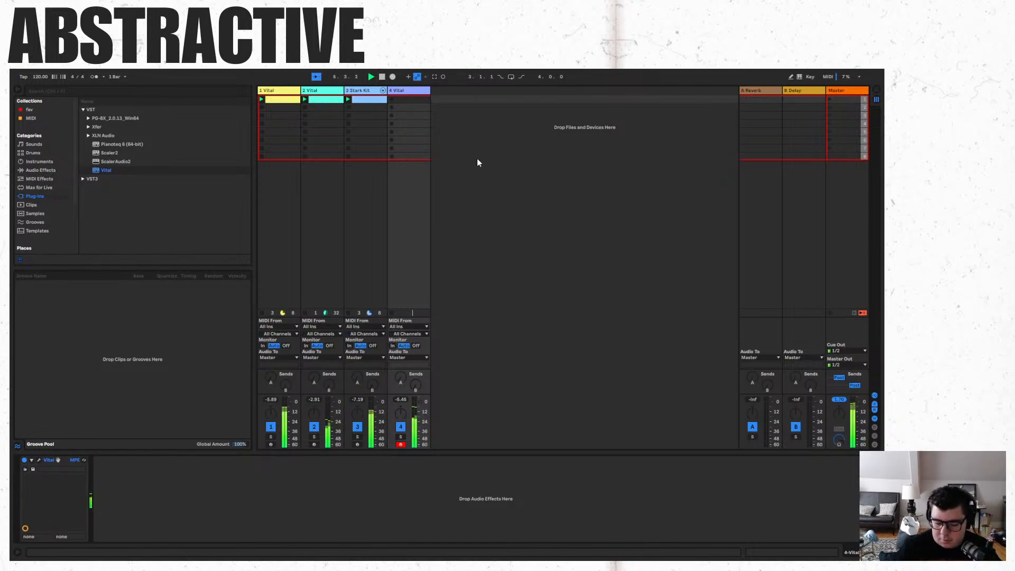
double_click(404, 99)
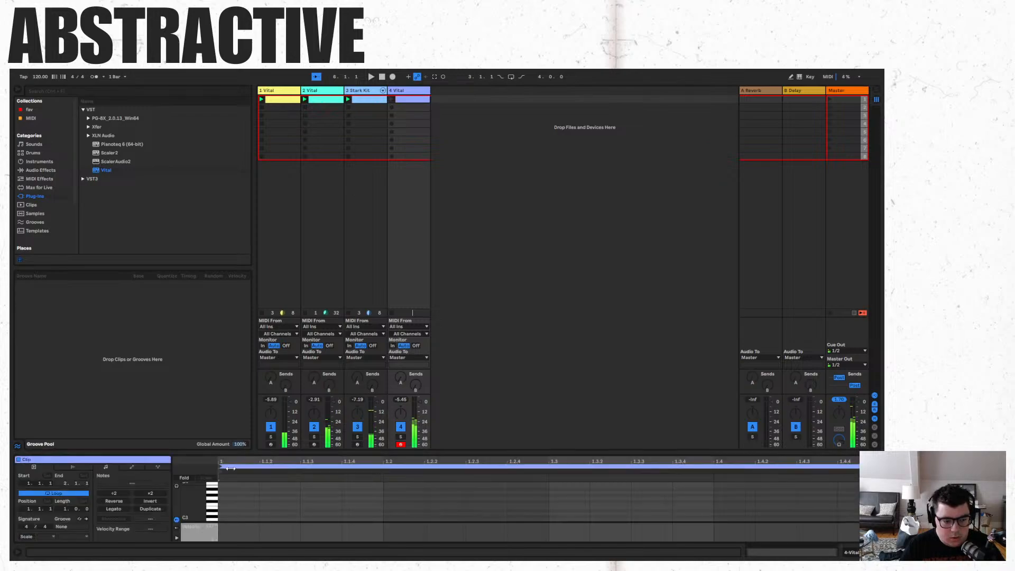
double_click(410, 505)
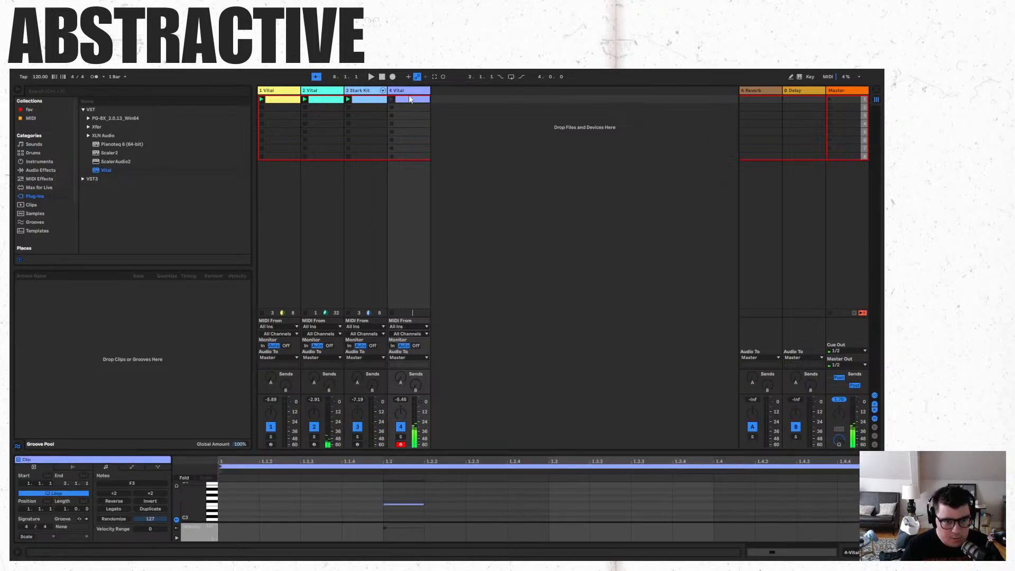
click(391, 99)
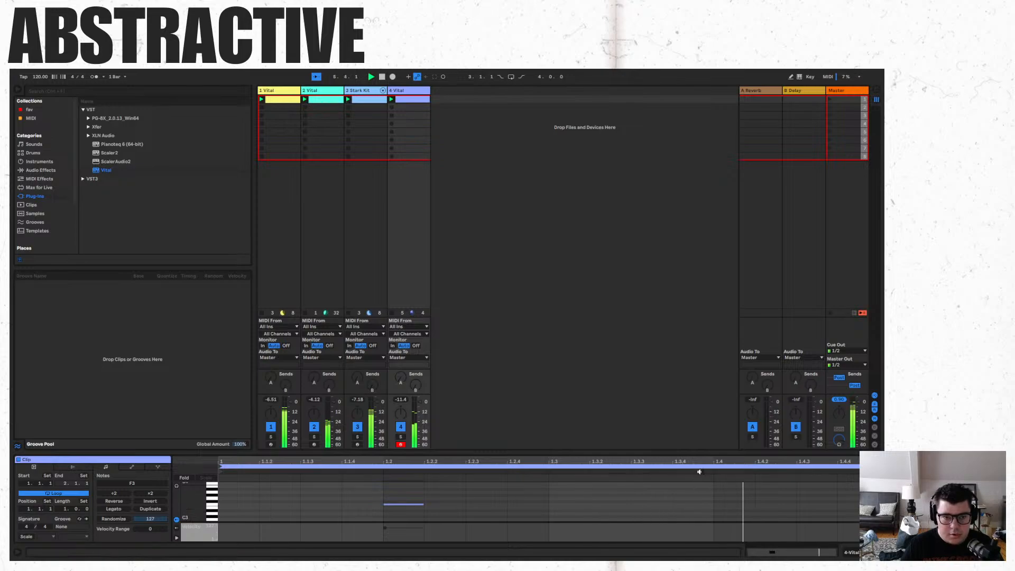
double_click(769, 494)
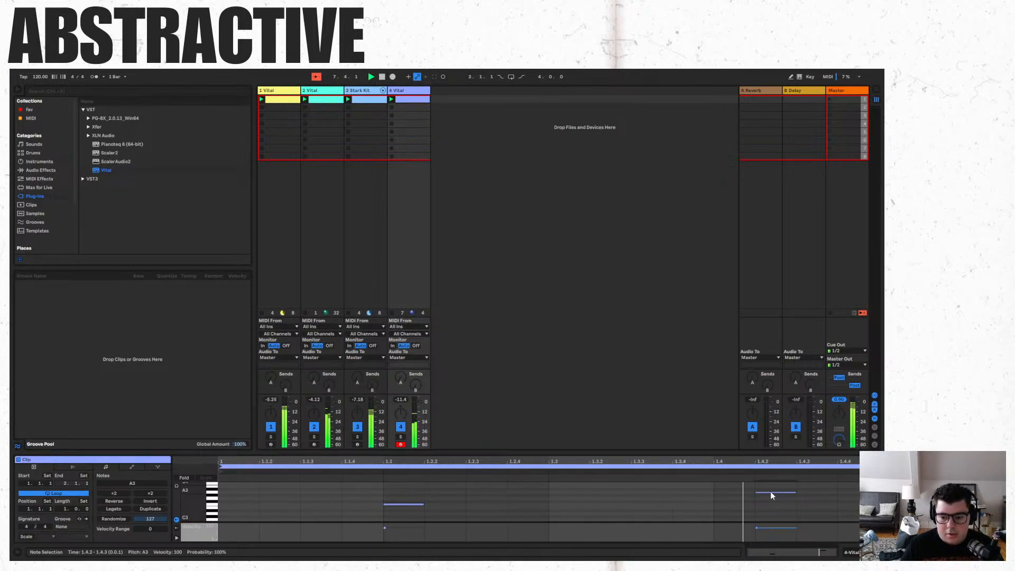
double_click(771, 493)
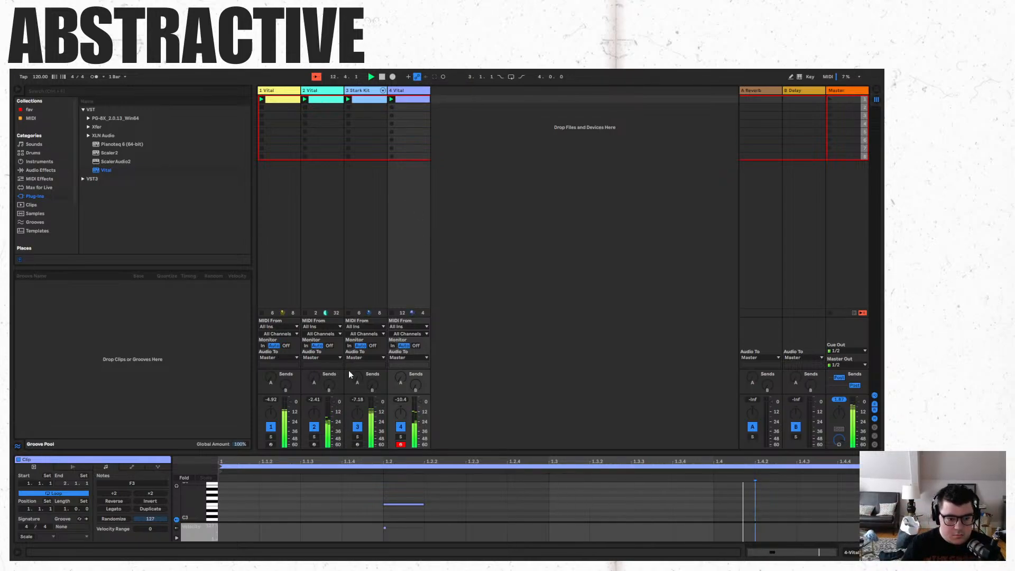
Compare the first two Vital tracks by soloing and muting each during playback, and return both to the full mix.
key(space)
click(314, 427)
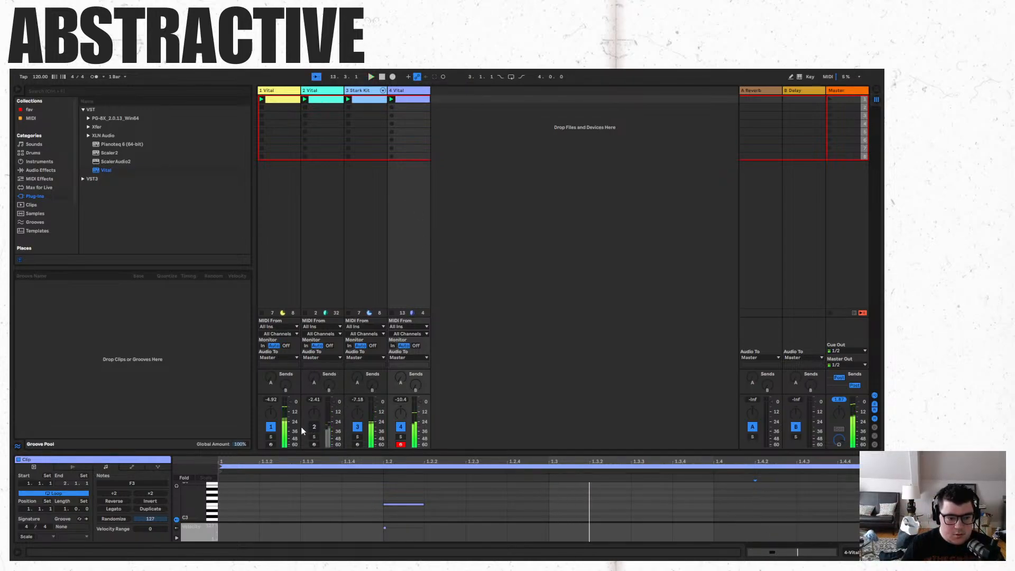
click(270, 438)
key(space)
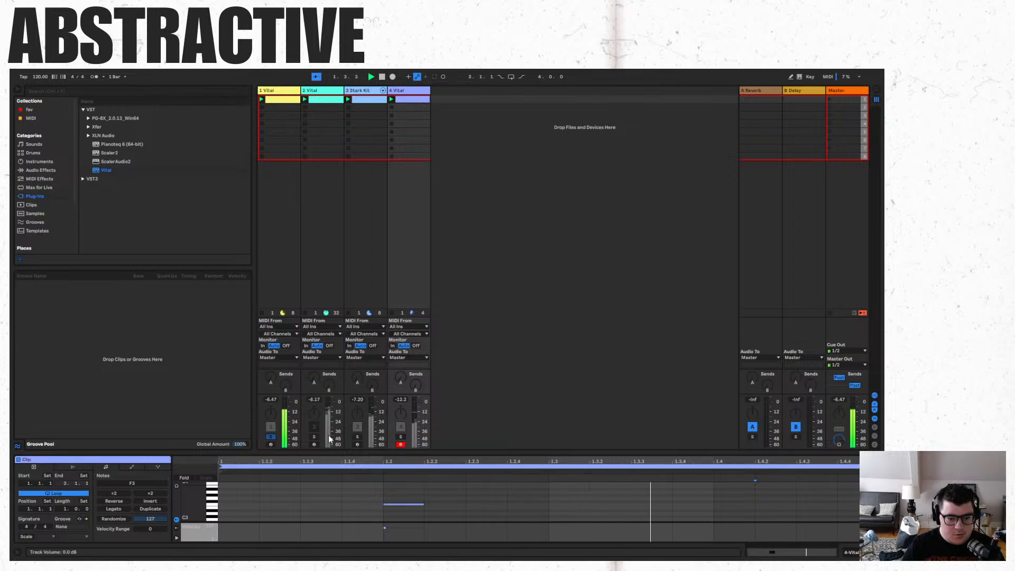
click(271, 438)
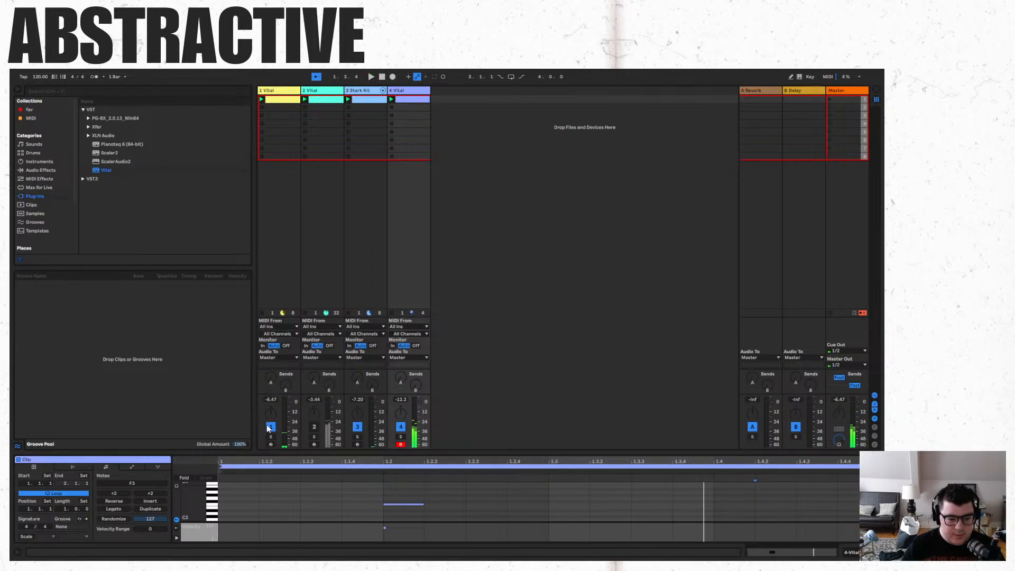
click(314, 436)
key(space)
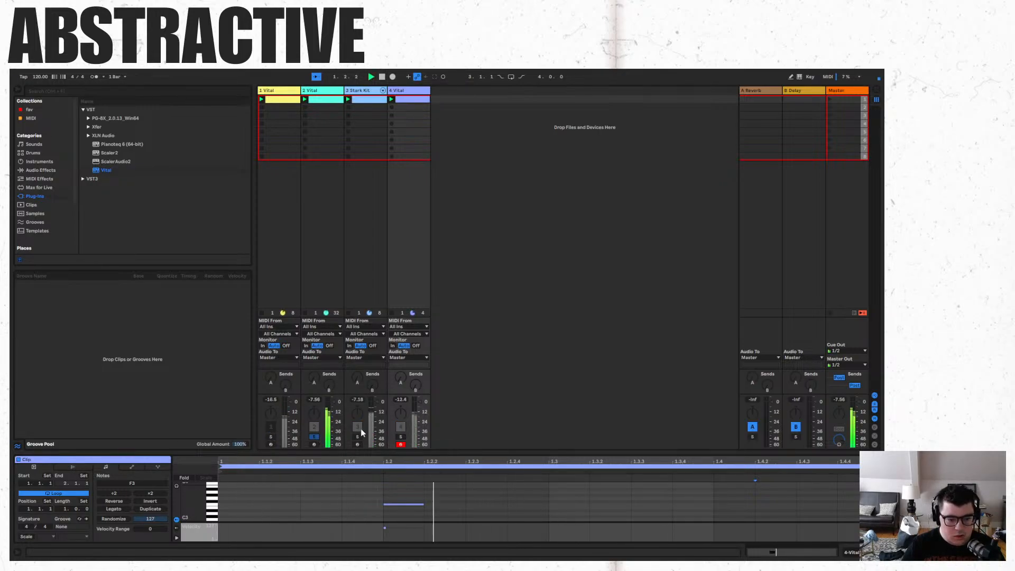
click(314, 437)
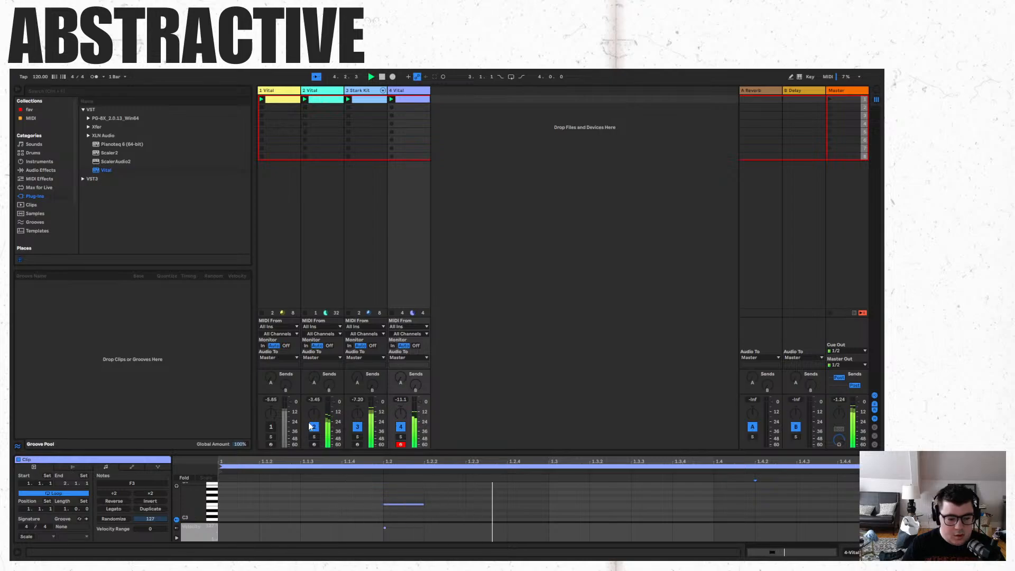
click(271, 427)
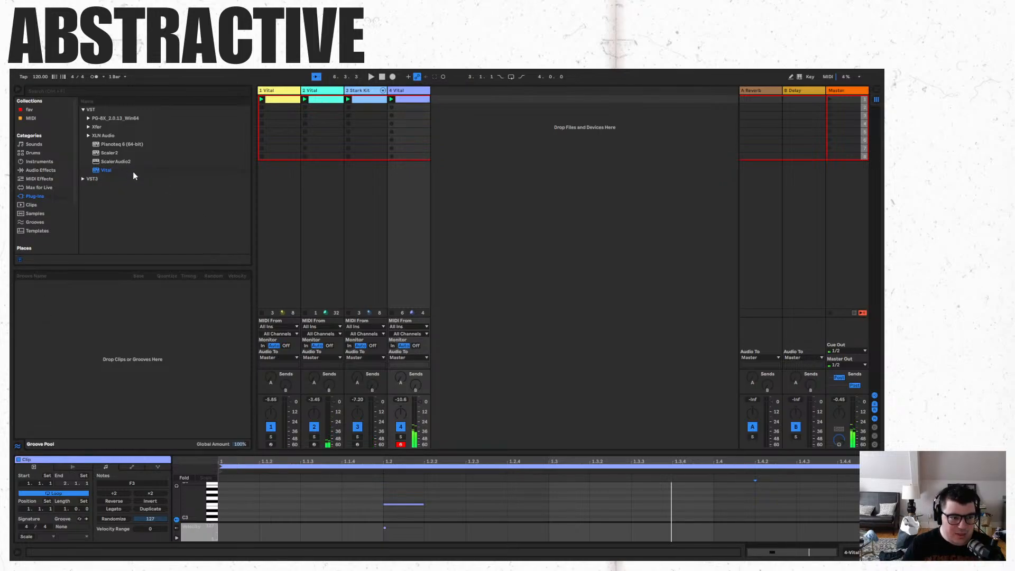
Add a fifth track with Vital and set oscillator 1's wavetable to Brown Noise.
drag(134, 176, 497, 221)
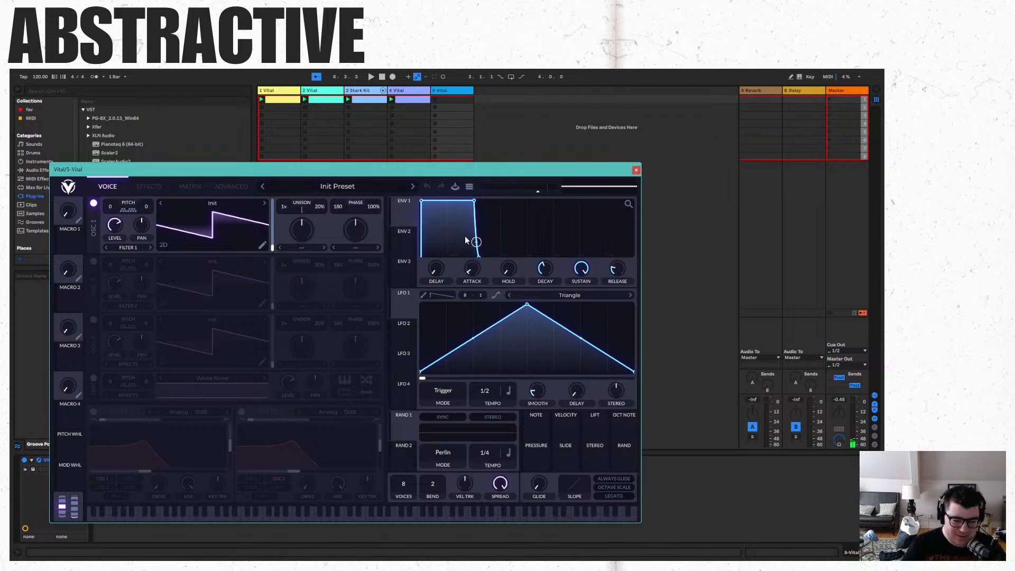
click(373, 186)
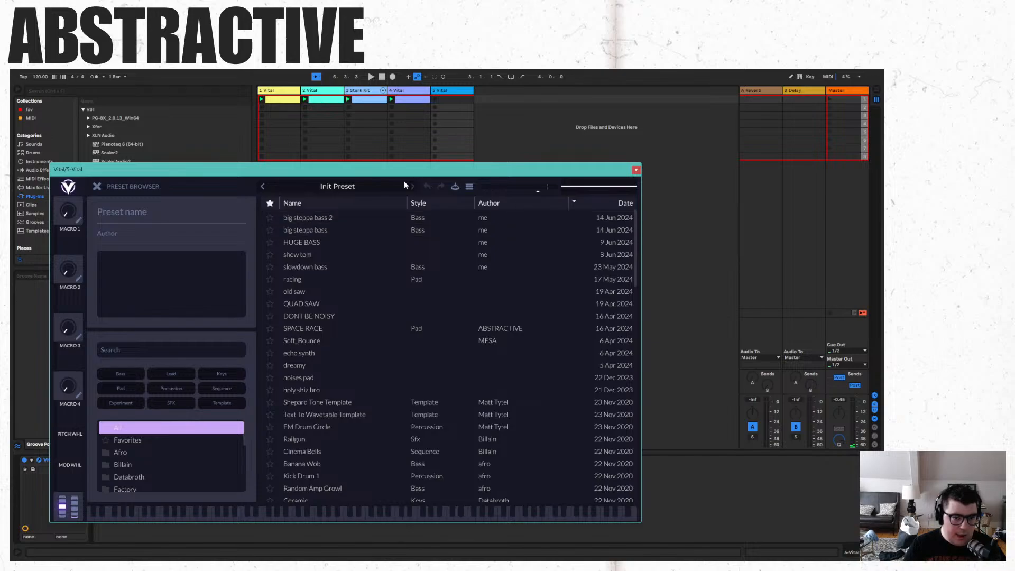
click(362, 191)
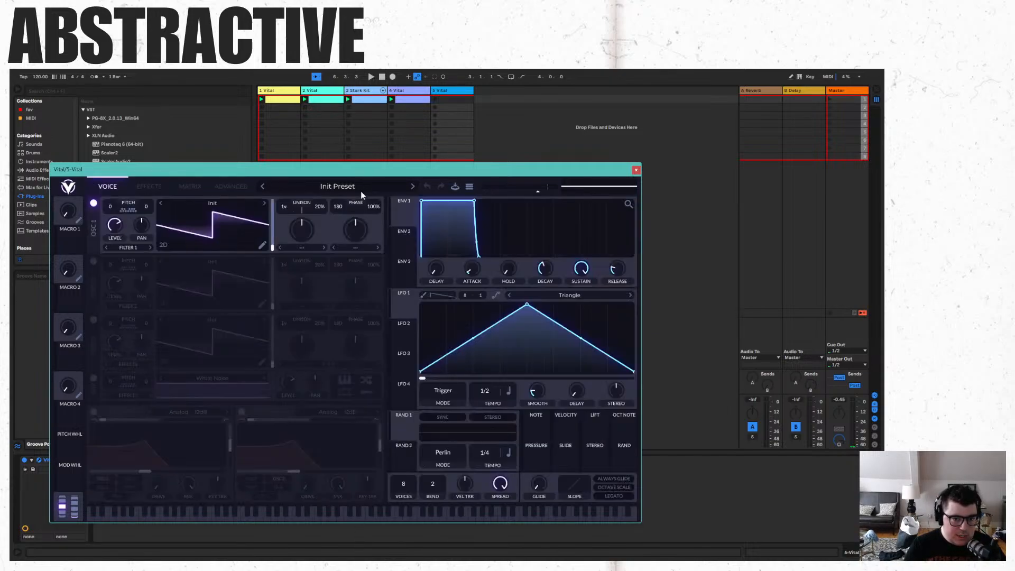
click(265, 203)
click(265, 204)
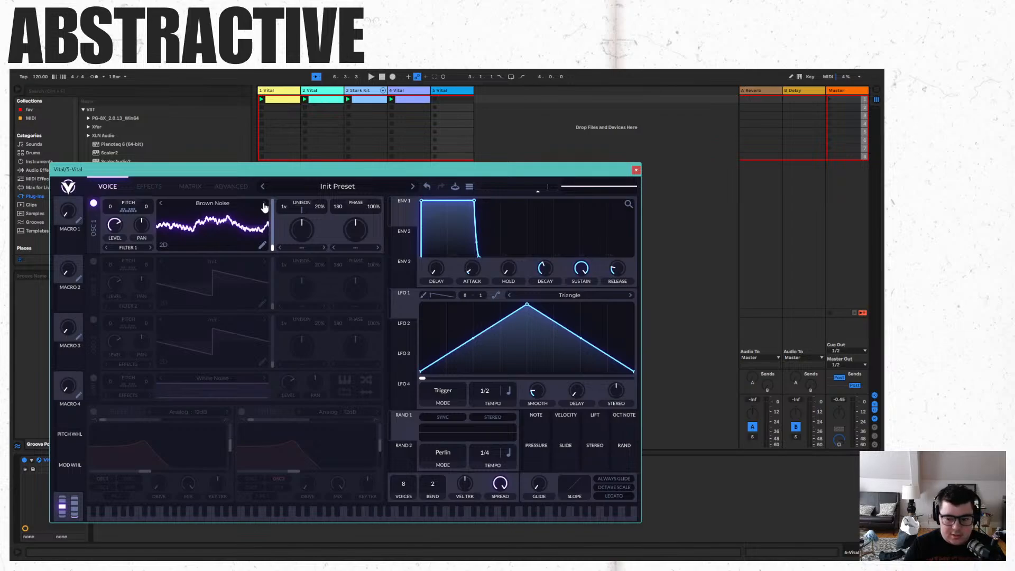
Enable Filter 1 on the brown noise sound and raise its cutoff slightly while playing the set.
key(space)
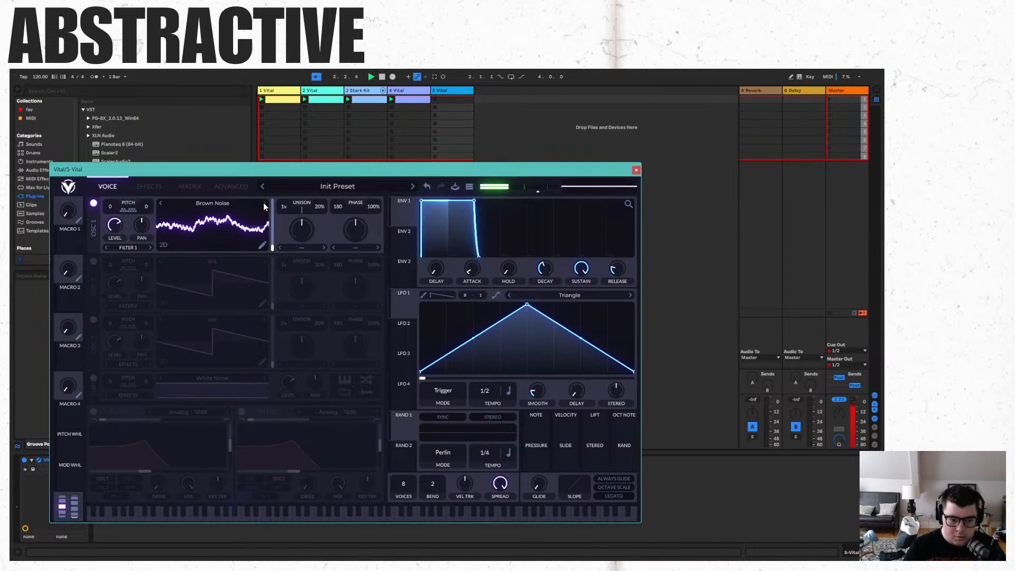
click(94, 413)
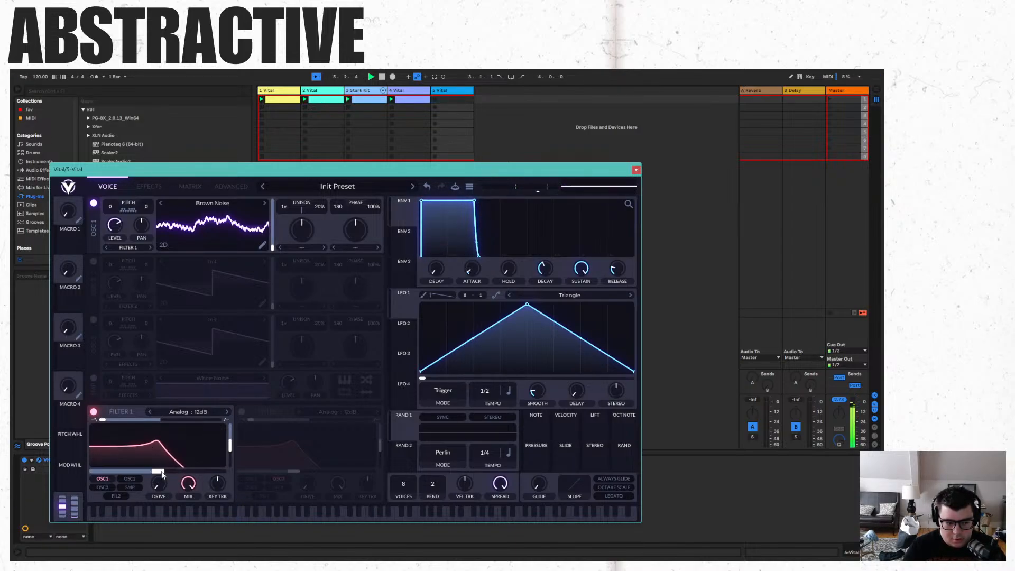
drag(160, 470, 172, 474)
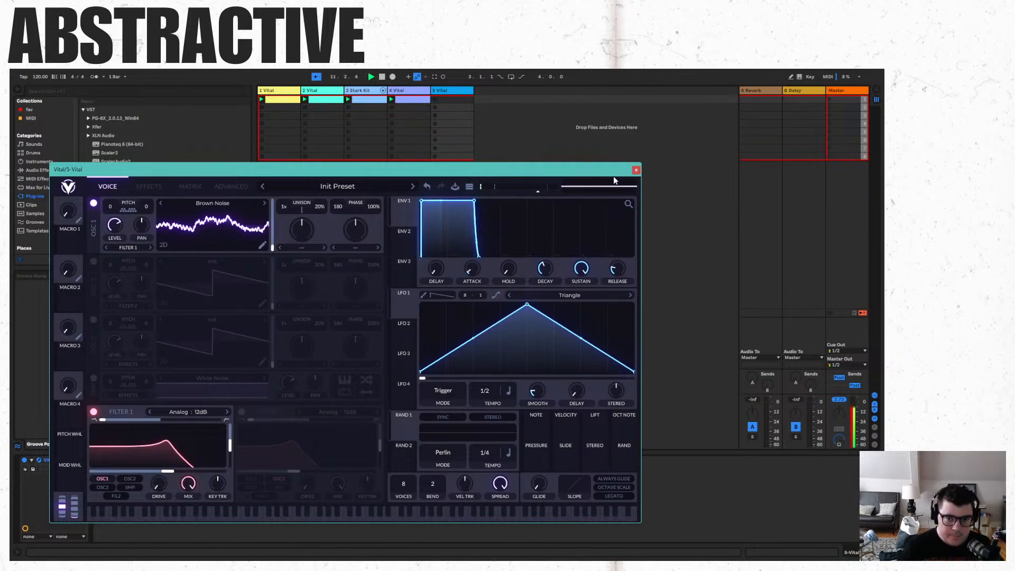
click(636, 169)
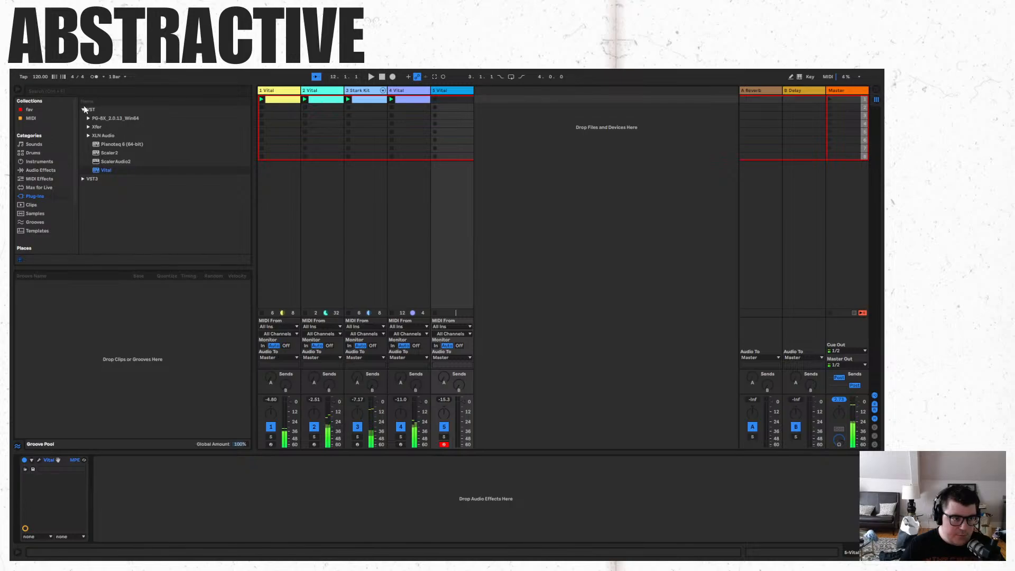
Add ValhallaShimmer from the VST2 plug-ins to the fifth Vital track and play the set.
click(83, 178)
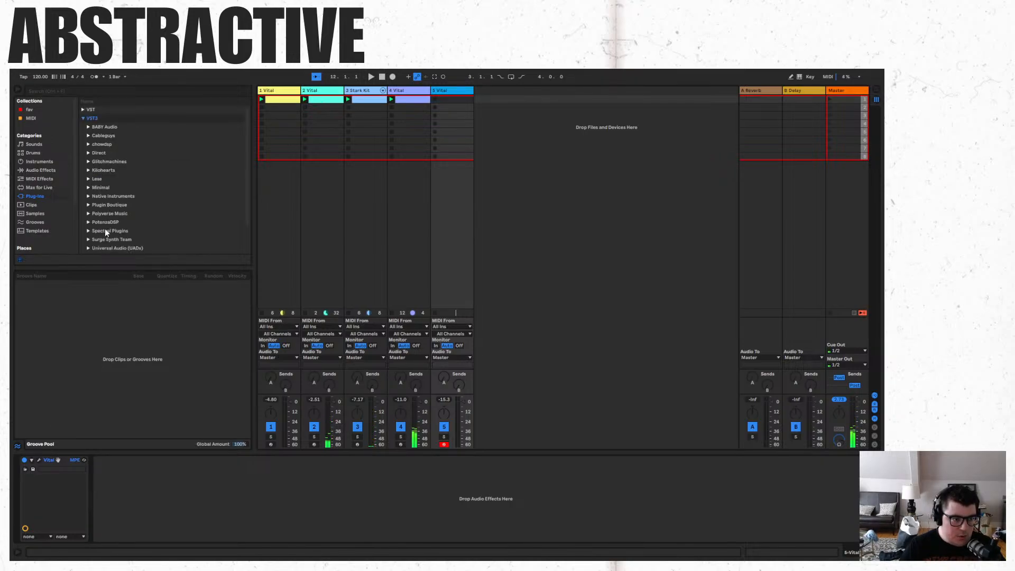
scroll(114, 221, down, 3)
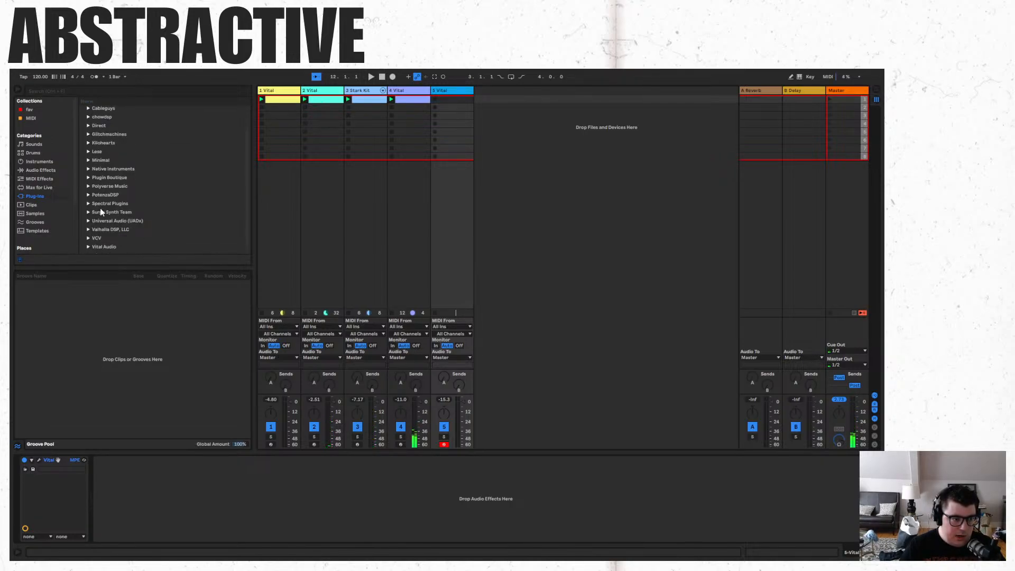
click(88, 229)
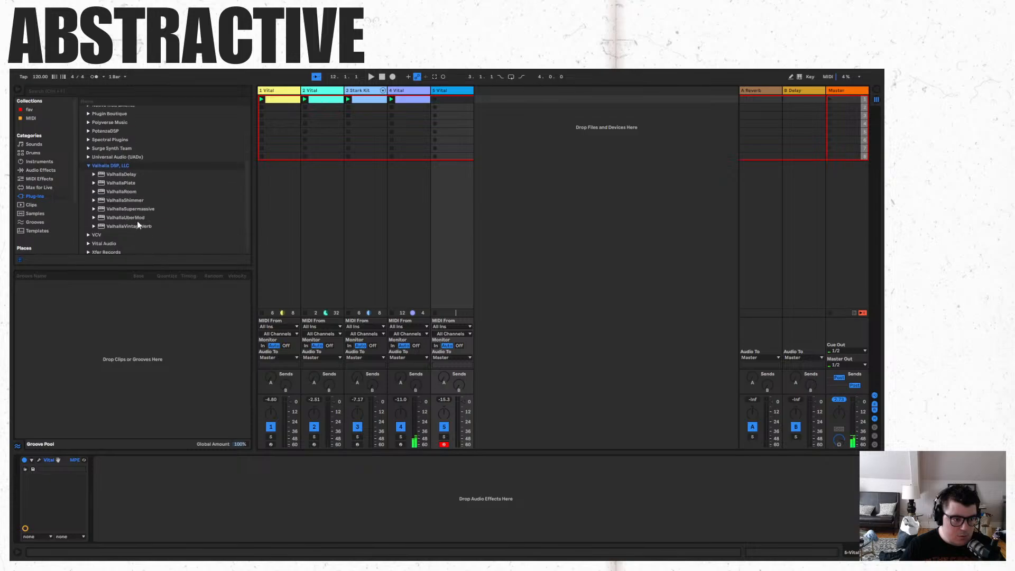
drag(142, 200, 452, 227)
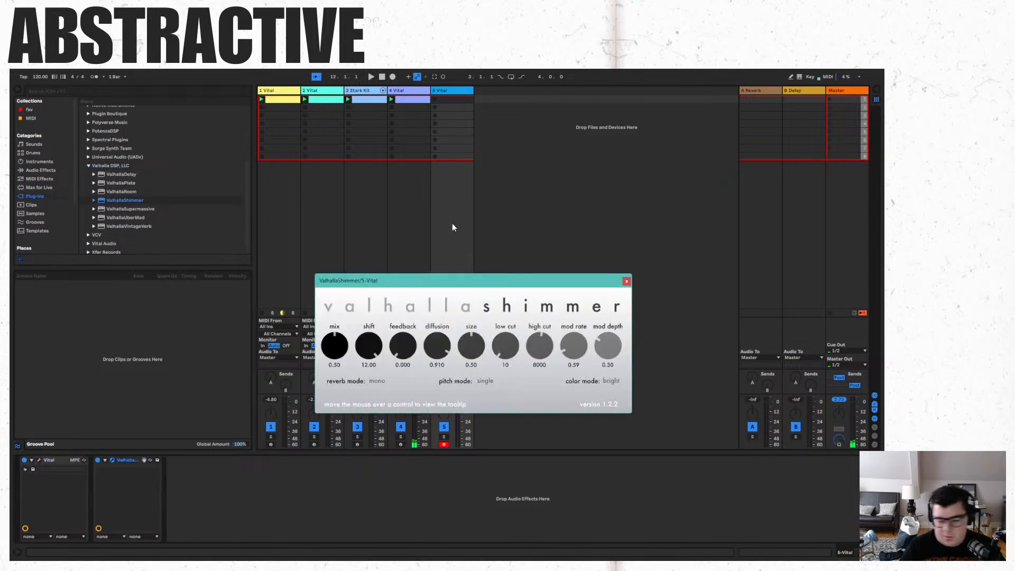
key(space)
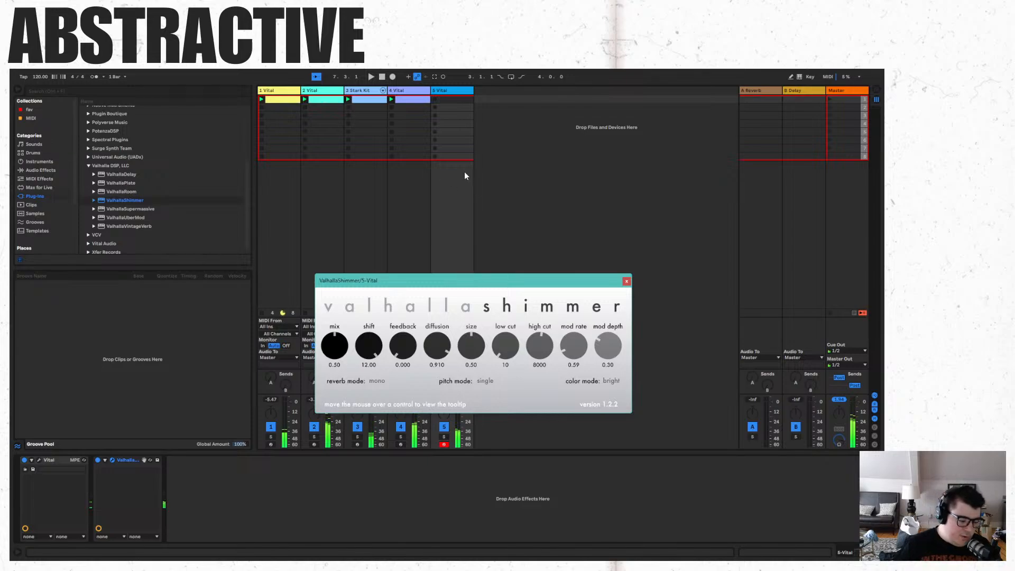
Create and launch a one-bar clip on the fifth track with a sixteenth-note B4 at its start.
double_click(453, 99)
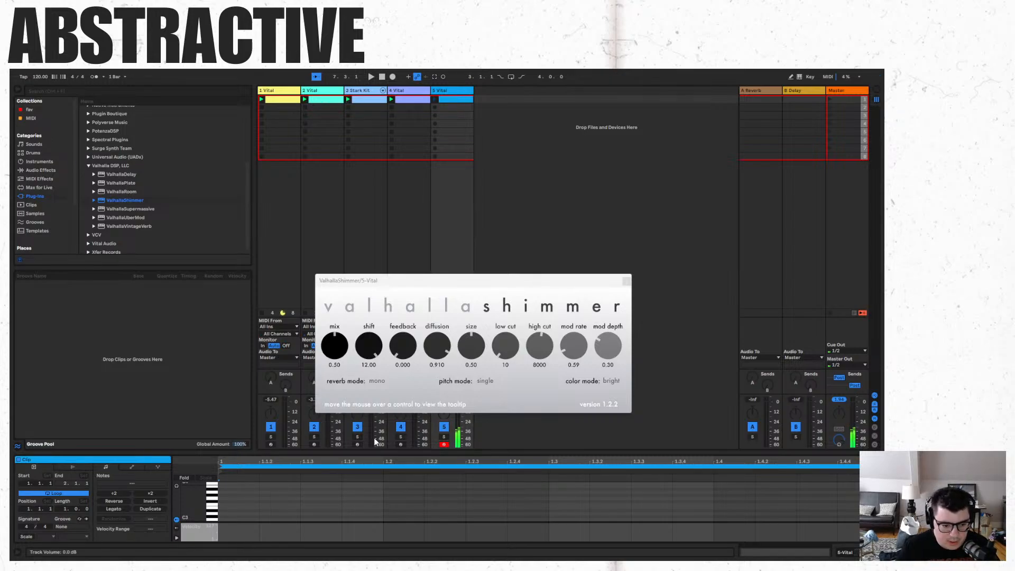
scroll(344, 500, up, 1)
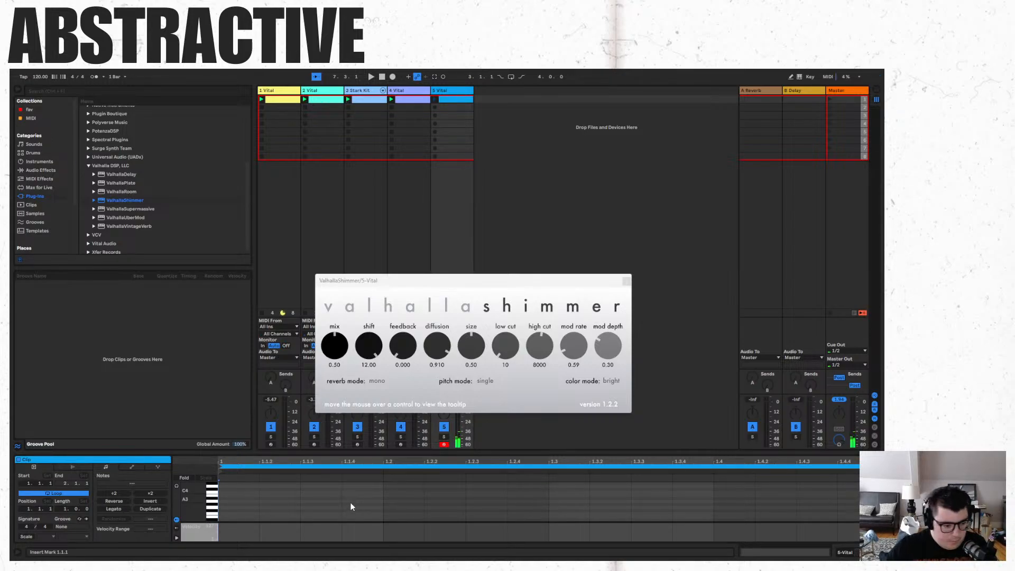
scroll(355, 508, up, 3)
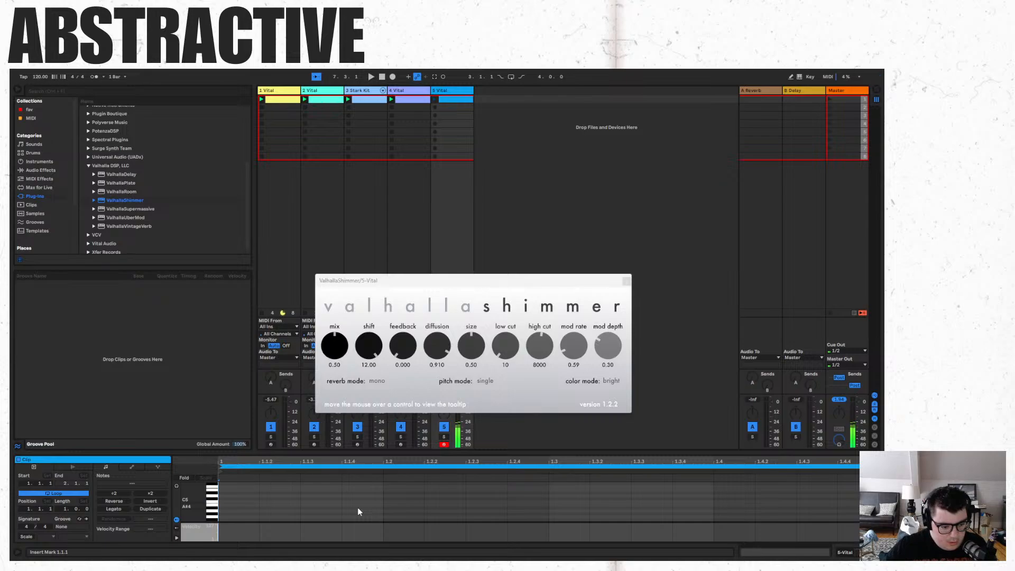
double_click(244, 506)
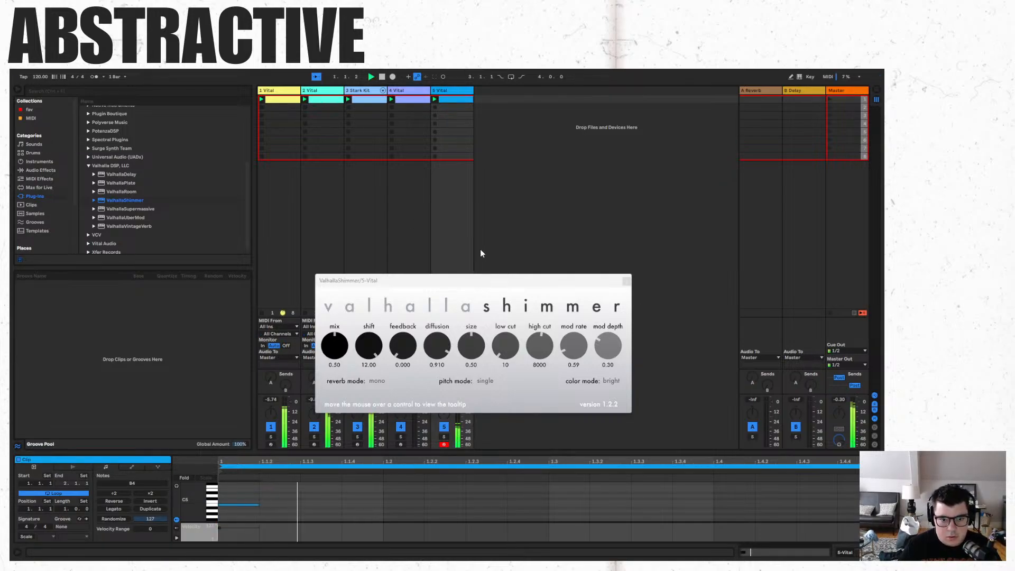
drag(451, 279, 592, 246)
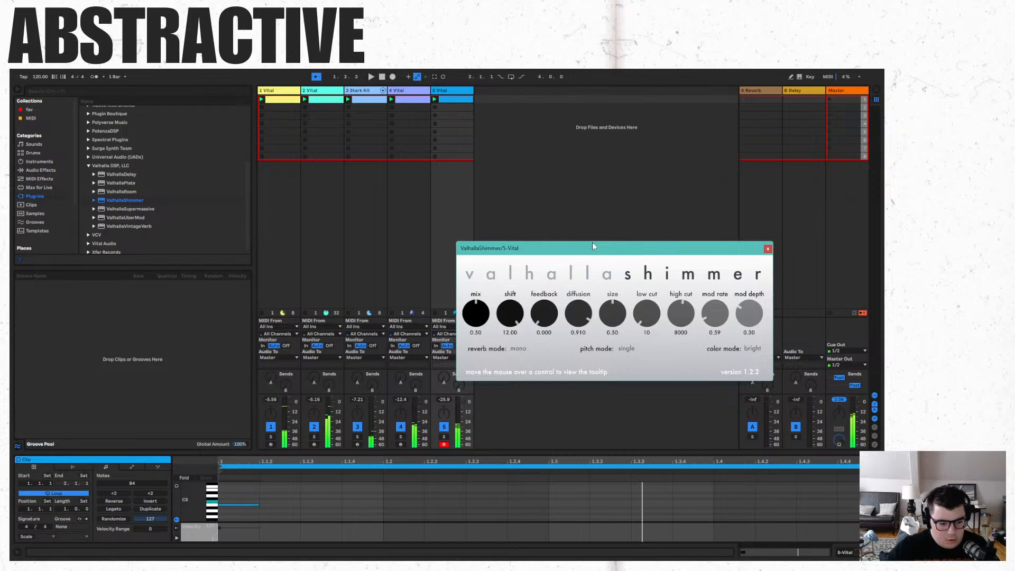
click(241, 511)
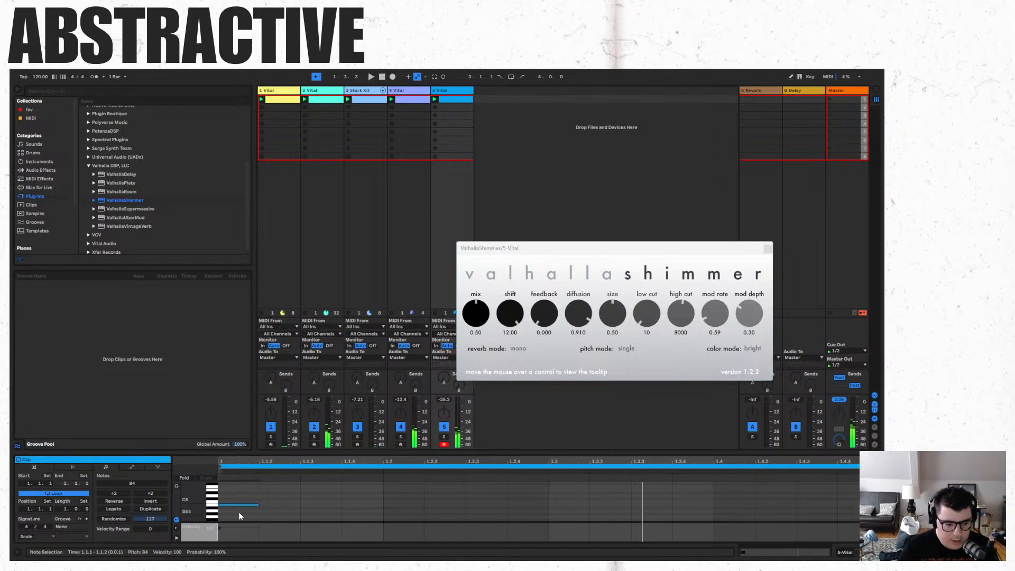
drag(245, 505, 807, 490)
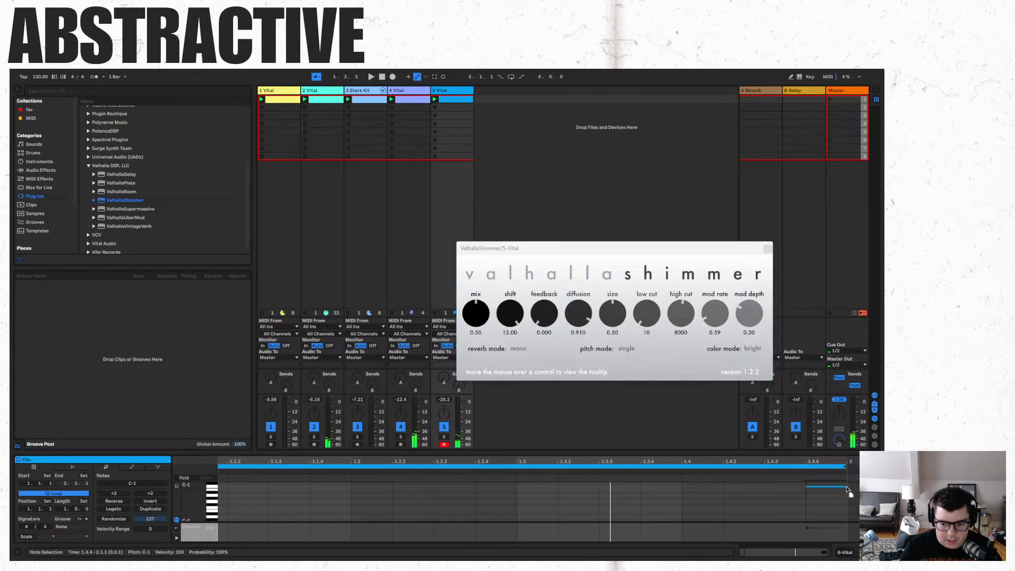
key(ctrl+z)
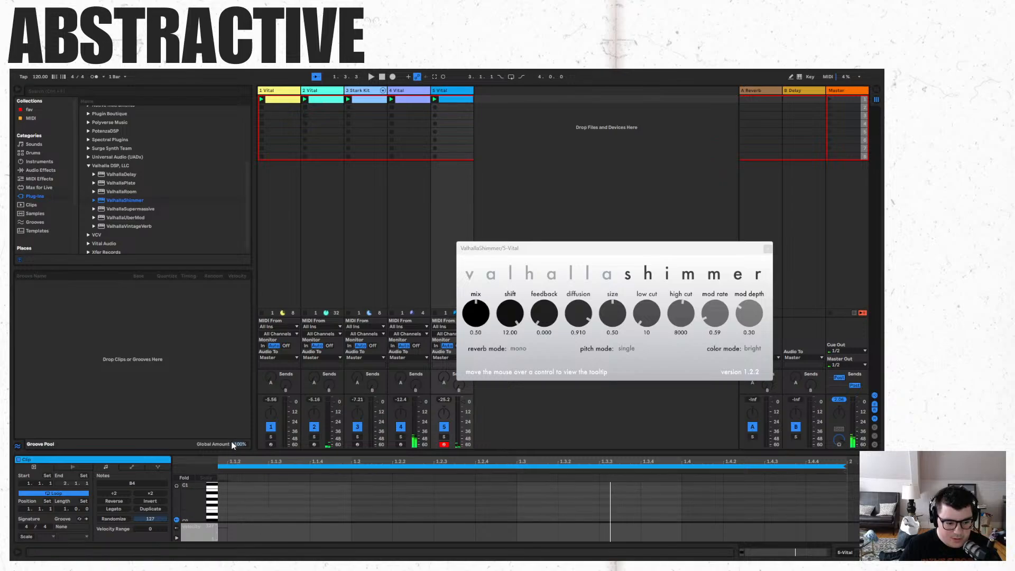
Move the note to C5 on the bar's last sixteenth and play the set.
drag(237, 460, 267, 457)
scroll(274, 507, up, 5)
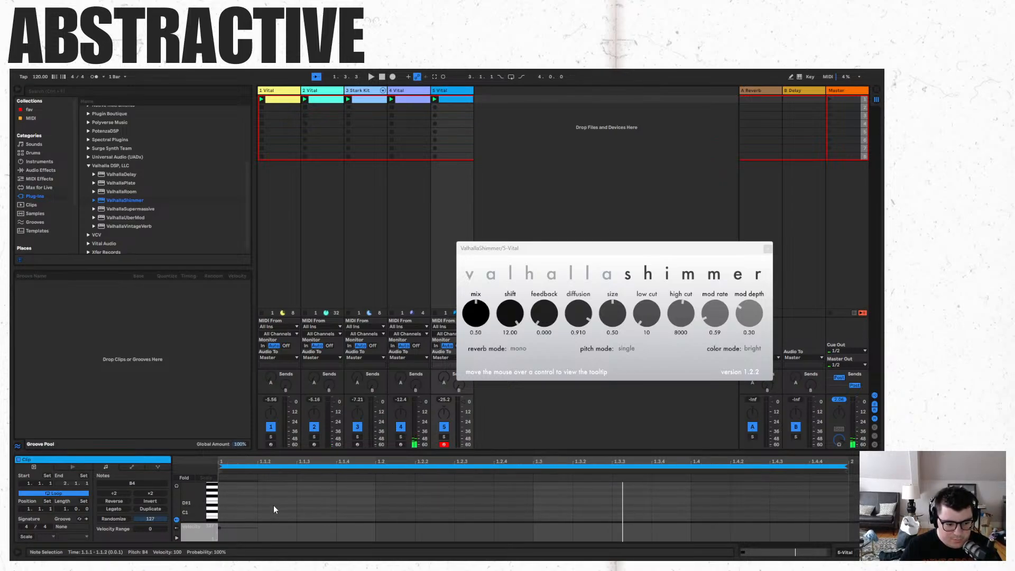
scroll(277, 505, up, 5)
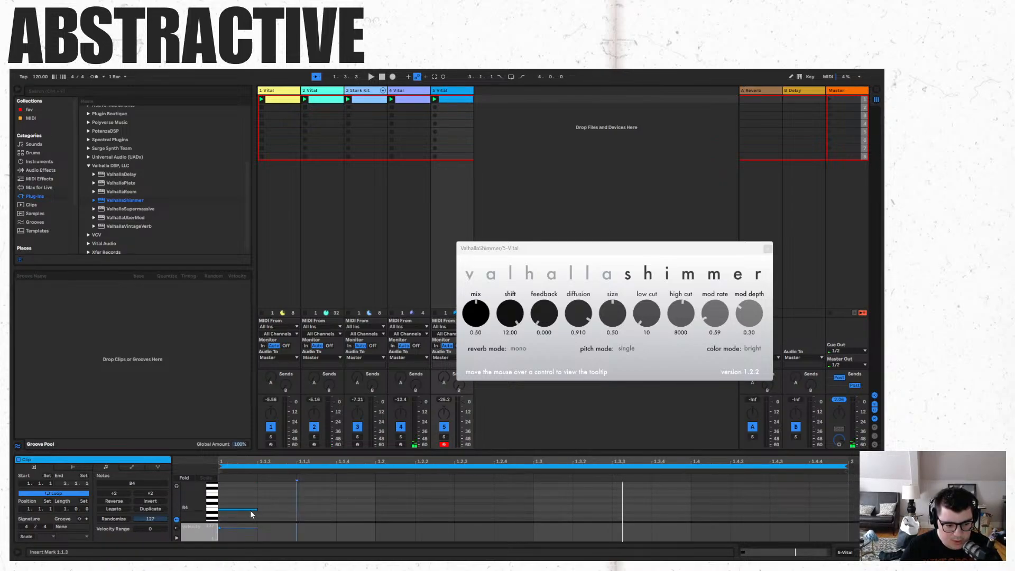
drag(259, 511, 827, 510)
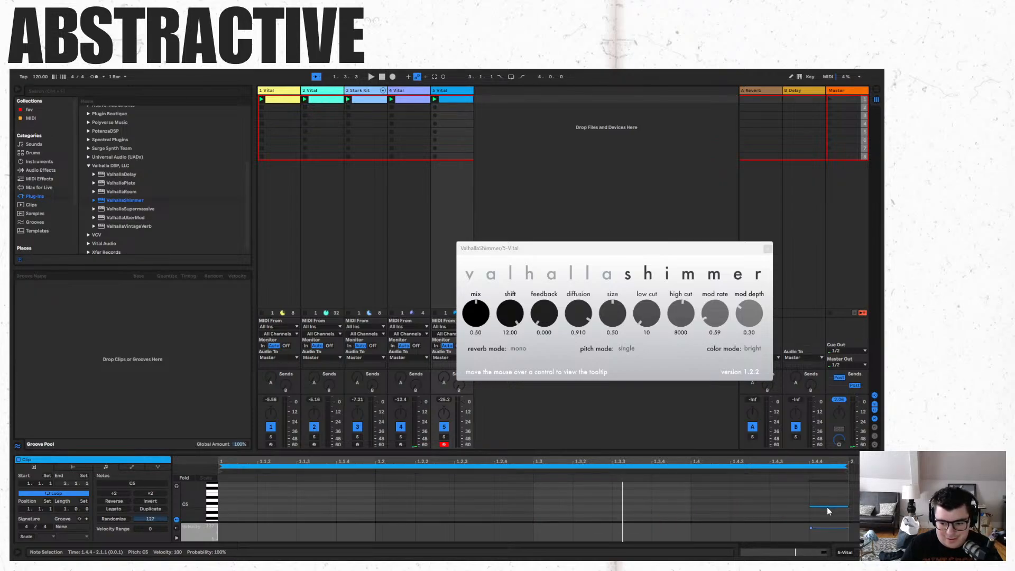
key(space)
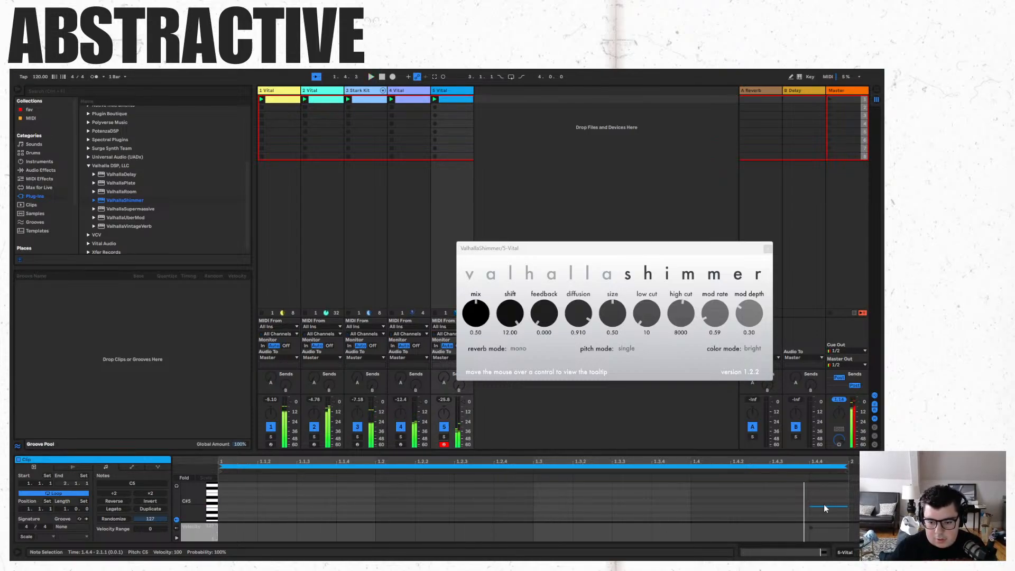
Move the C5 note to beat 4, add another sixteenth-note C5 on beat 2, and audition the pattern.
drag(824, 506, 681, 507)
double_click(378, 497)
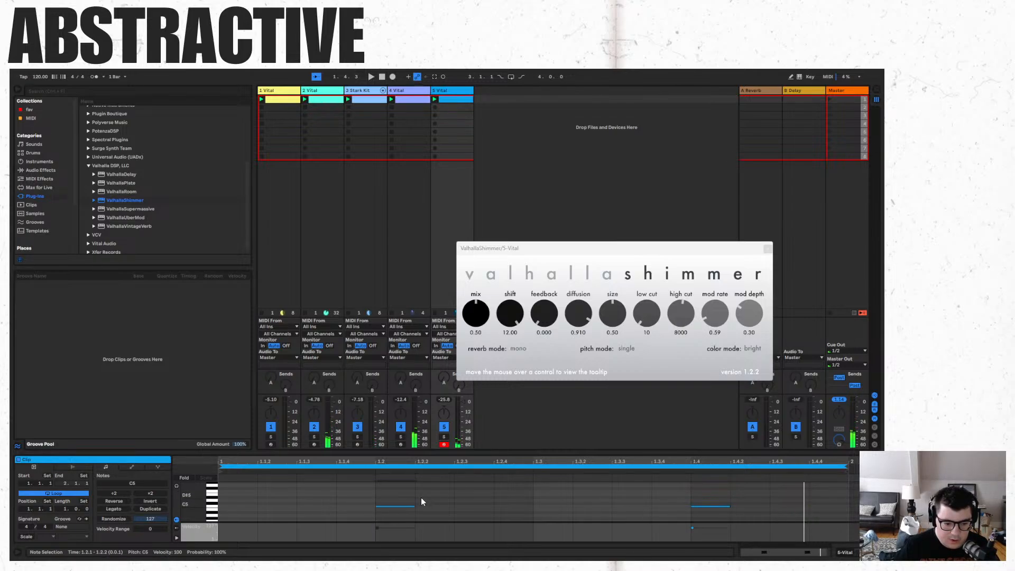
key(space)
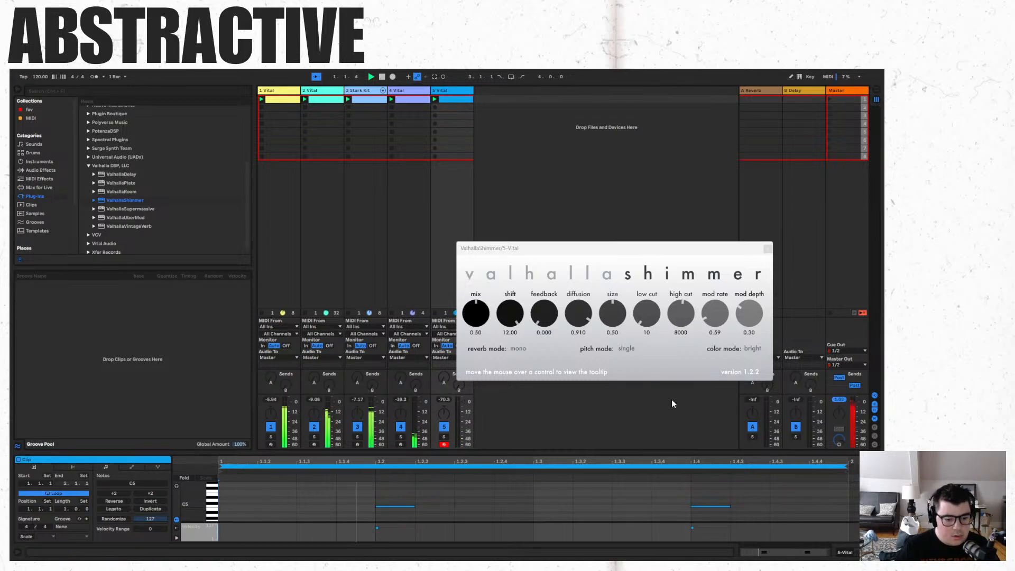
click(767, 249)
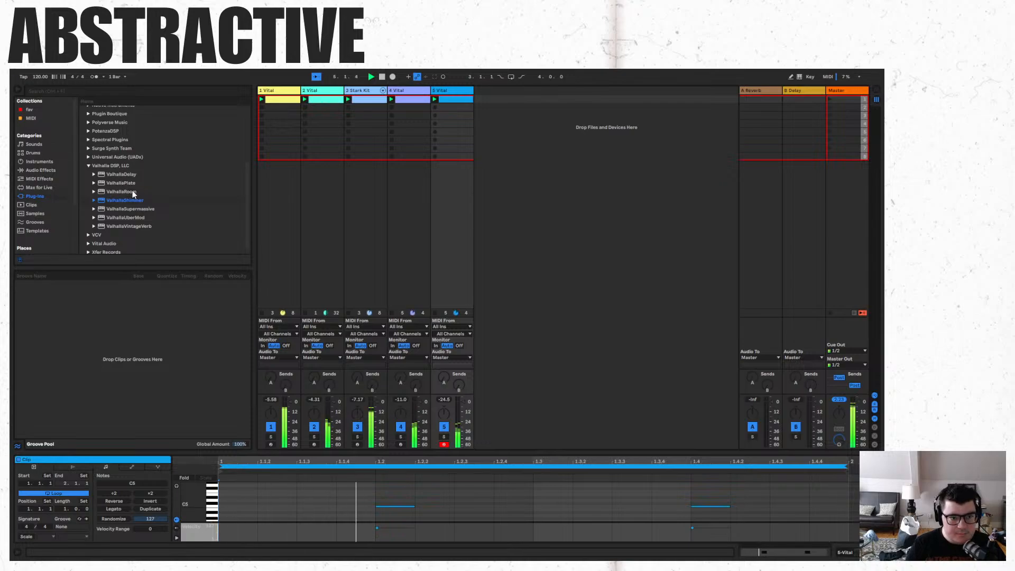
Insert an audio track, group it, and duplicate it twice to make three audio tracks in the group.
right_click(521, 156)
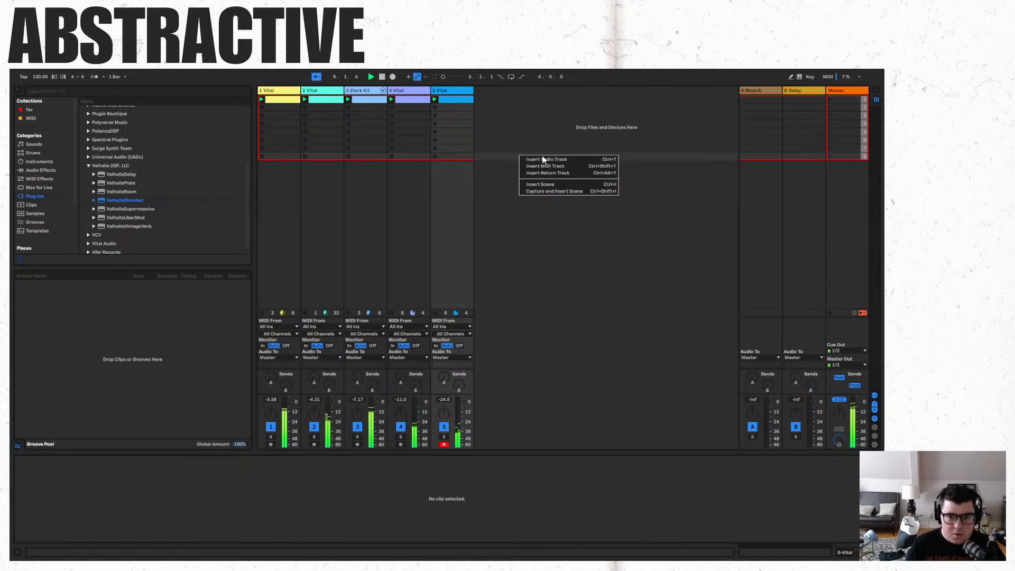
click(545, 160)
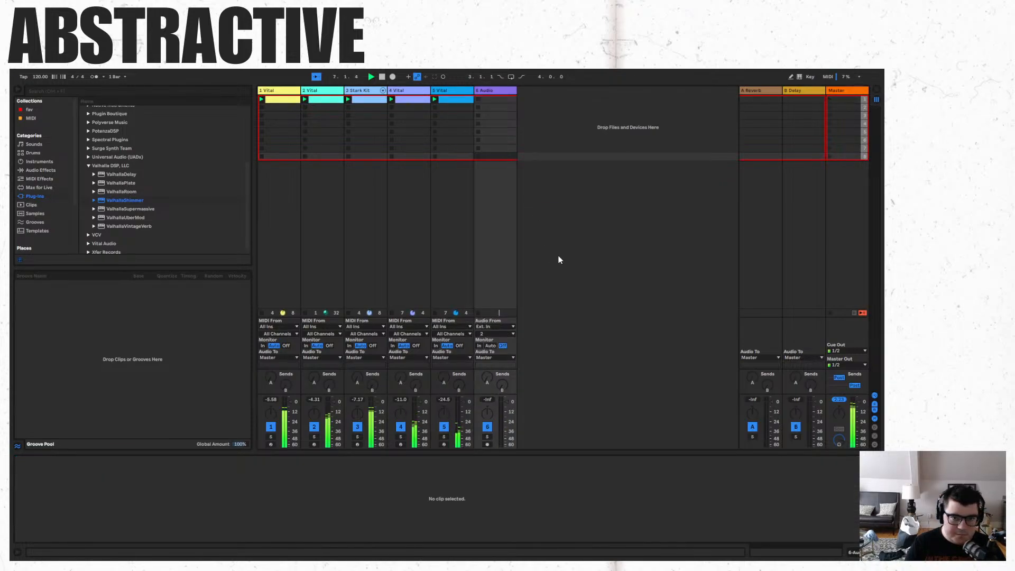
right_click(510, 92)
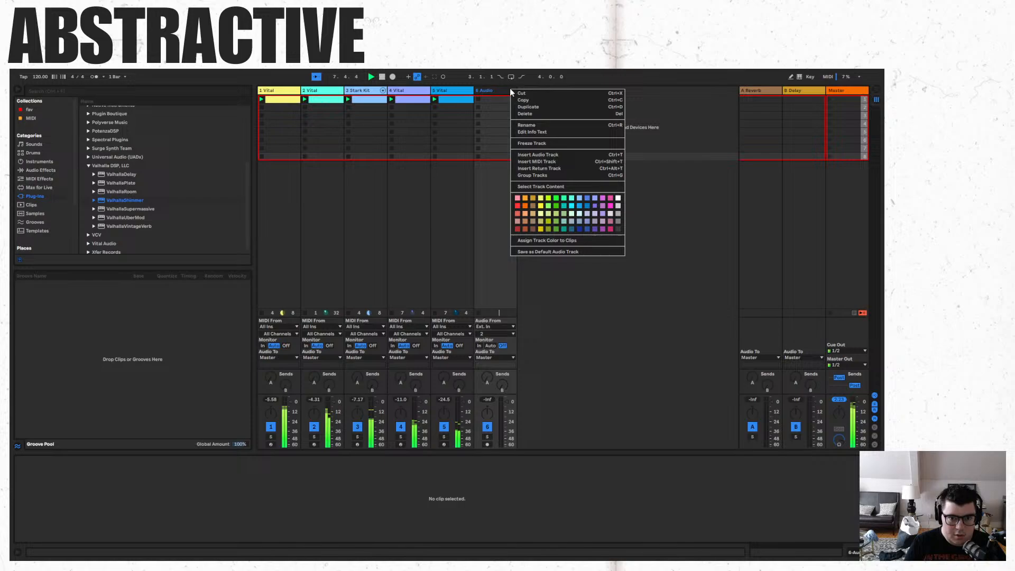
click(555, 177)
click(538, 95)
key(ctrl+d)
key(ctrl+d)
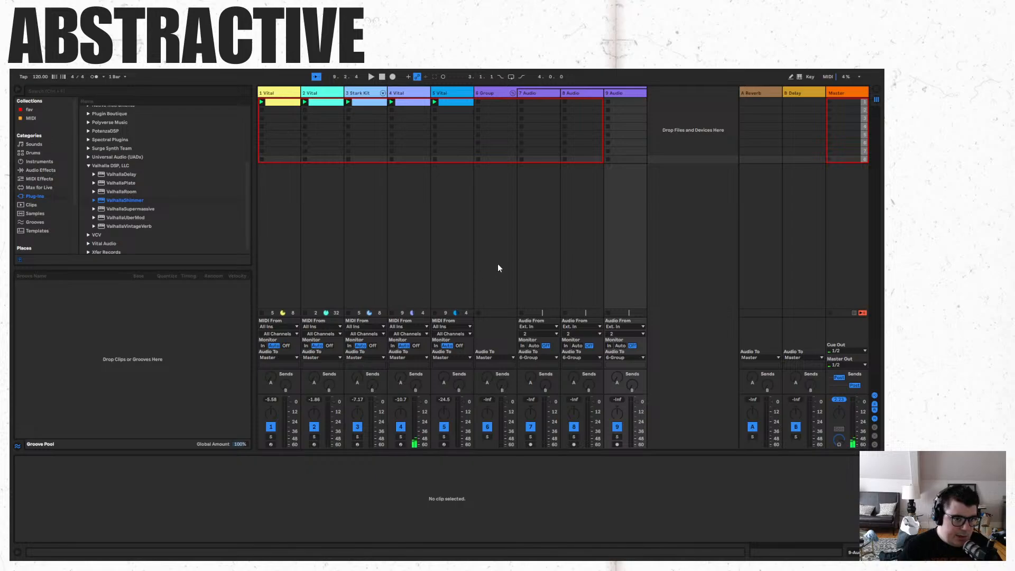
Solo the Stark Kit drum track and play it on its own.
click(359, 93)
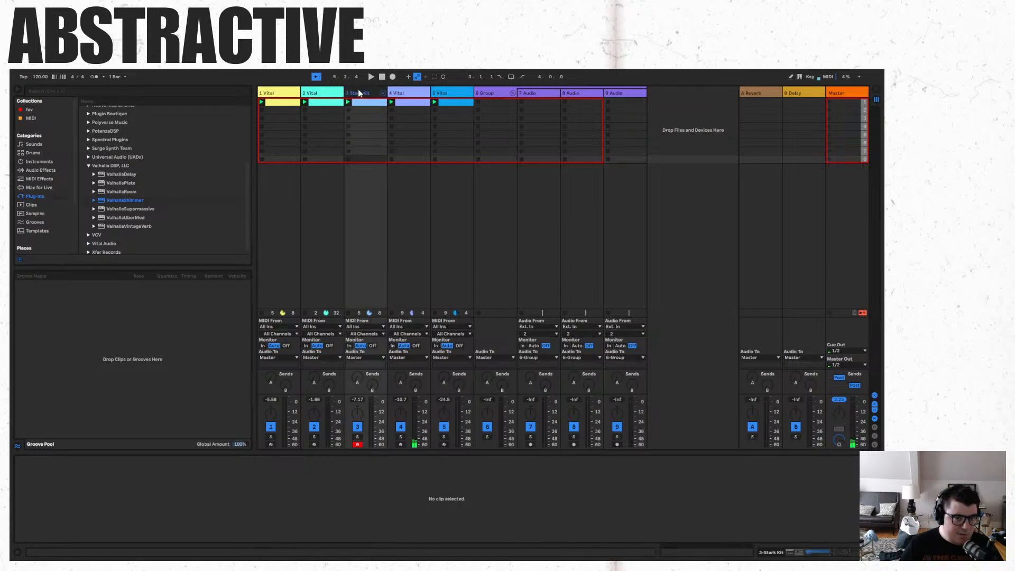
click(357, 438)
key(space)
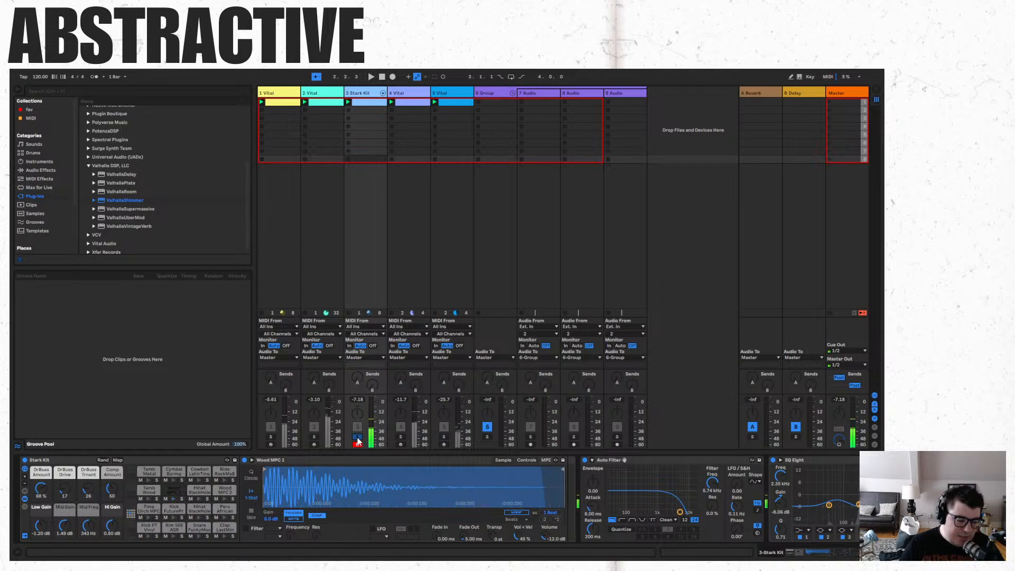
Switch the tracks back to Arrangement playback and try placing the Stark Kit clip at bar 1 of the second Vital track.
key(Tab)
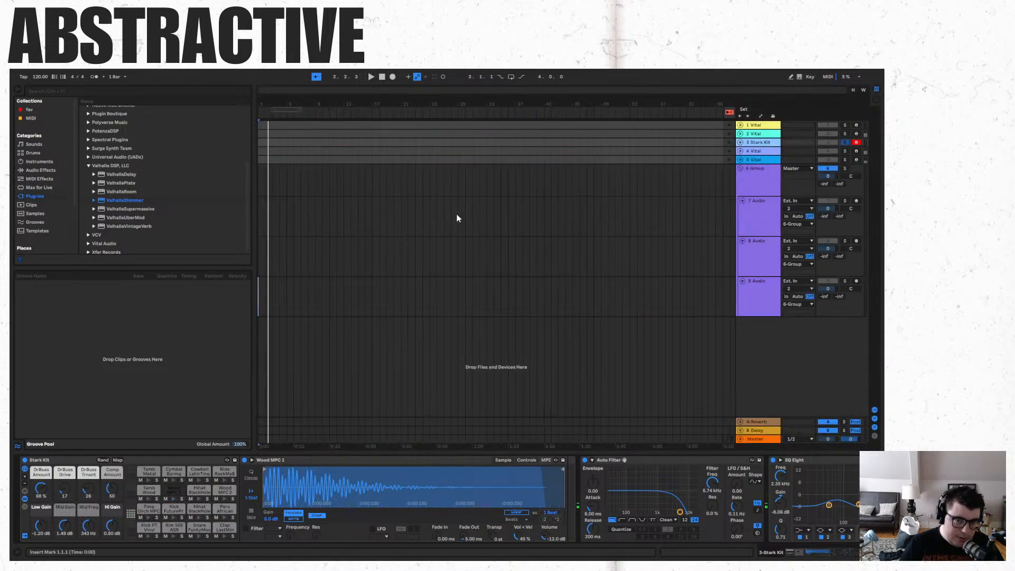
click(731, 112)
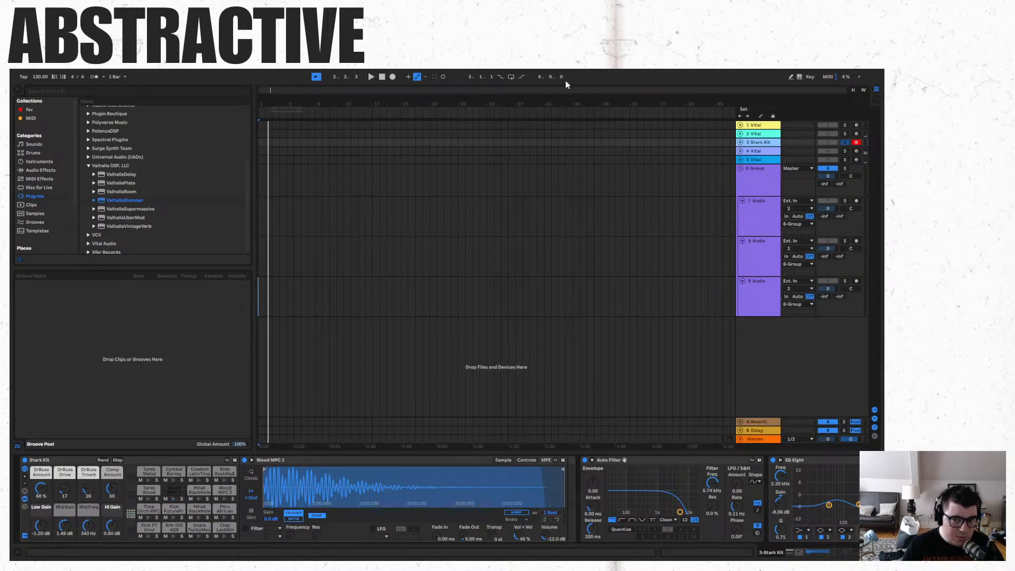
drag(264, 90, 267, 127)
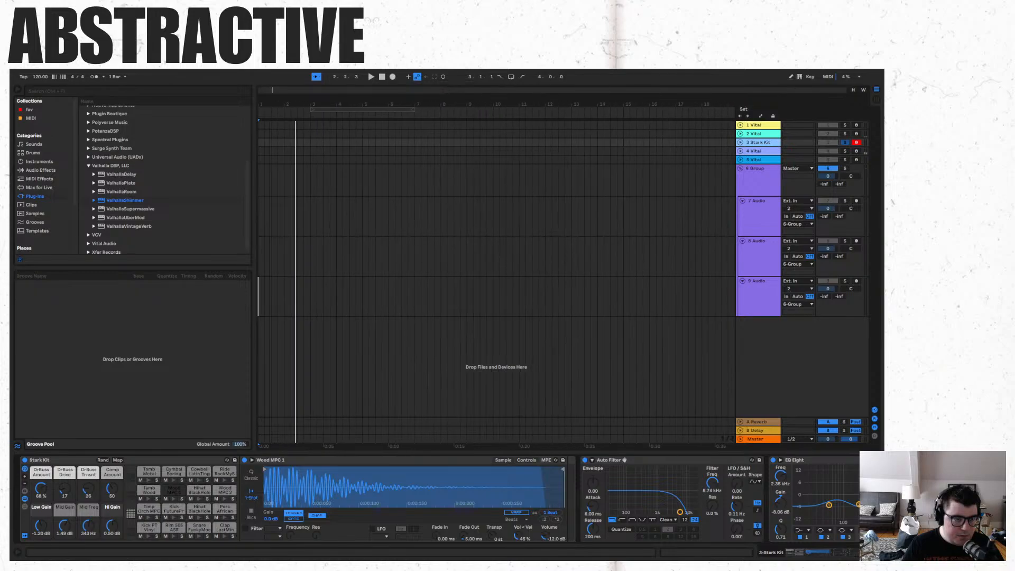
key(Tab)
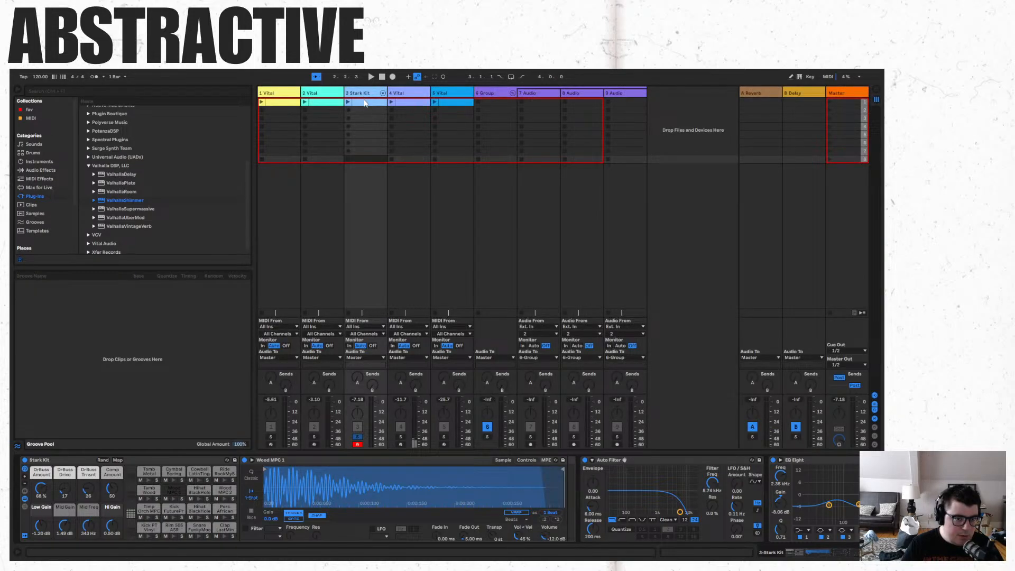
key(Tab)
drag(365, 104, 260, 134)
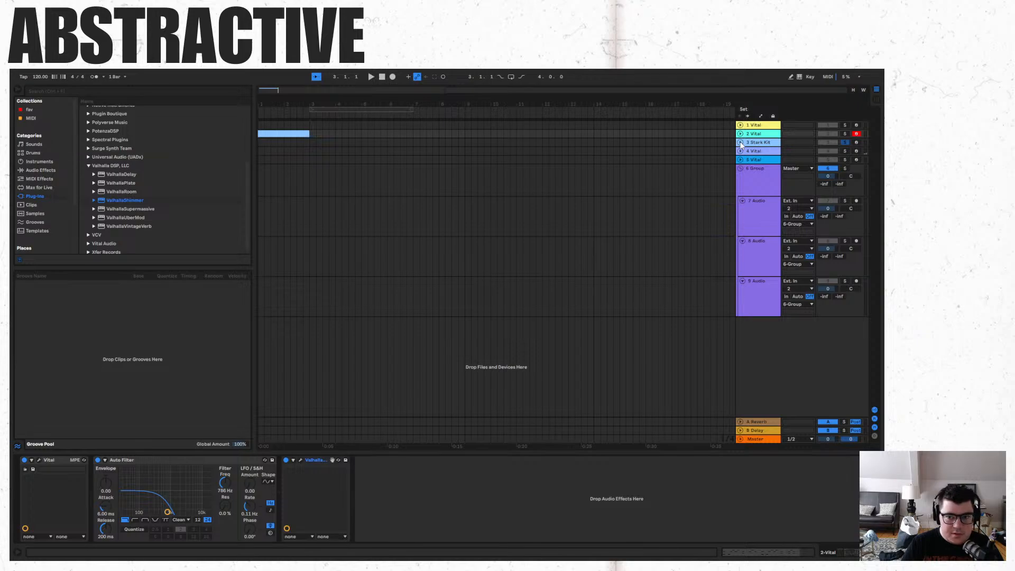
Place the Stark Kit clip at bar 1 of its own unfolded Arrangement track and select the group track.
key(Tab)
key(Tab)
drag(368, 107, 260, 143)
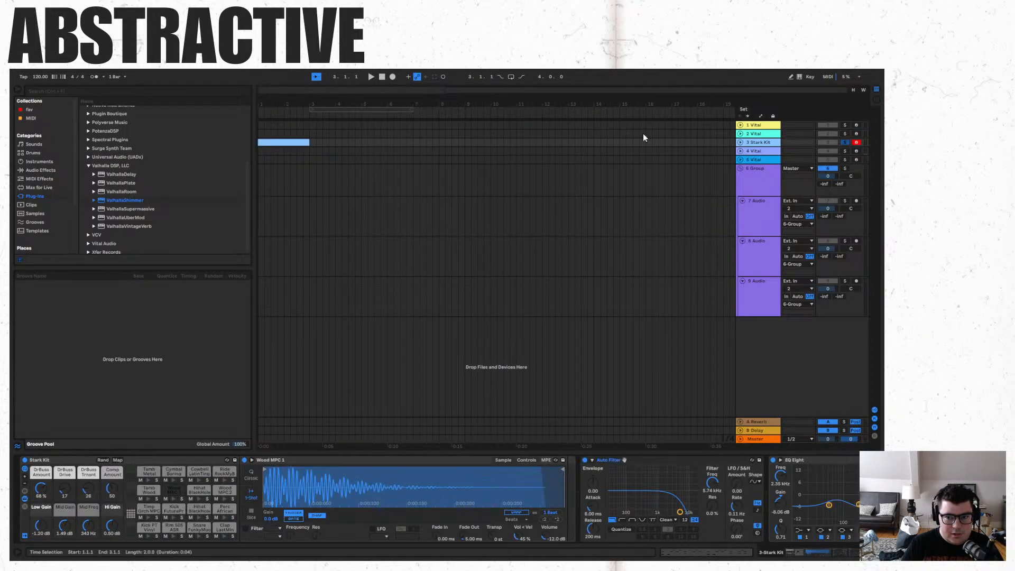
click(740, 142)
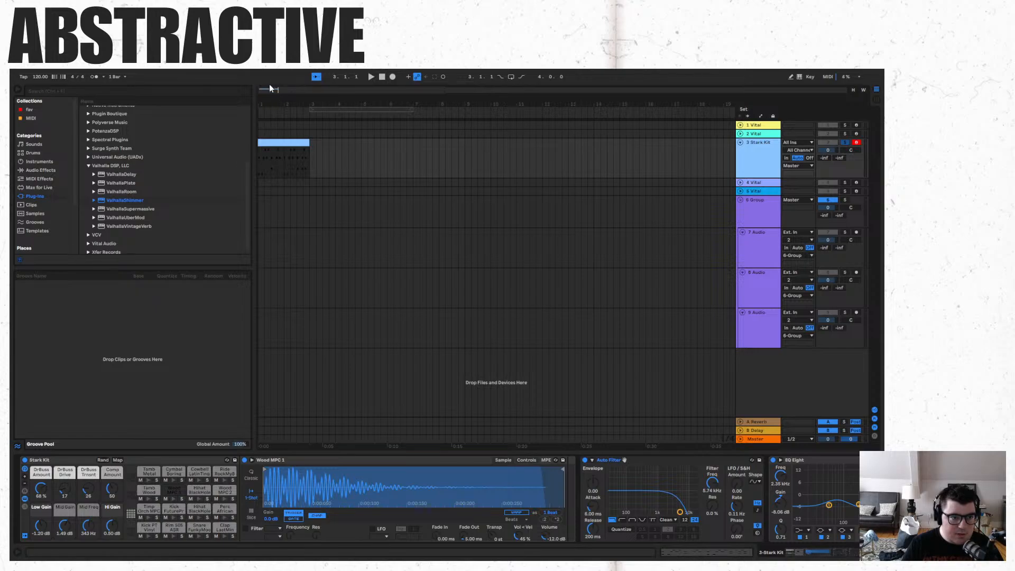
drag(266, 90, 266, 138)
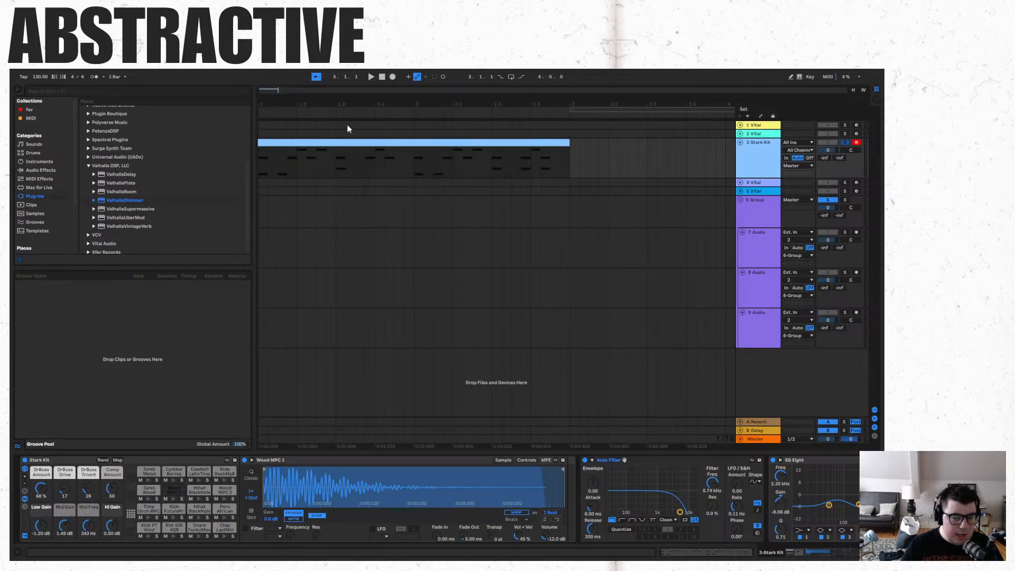
click(750, 209)
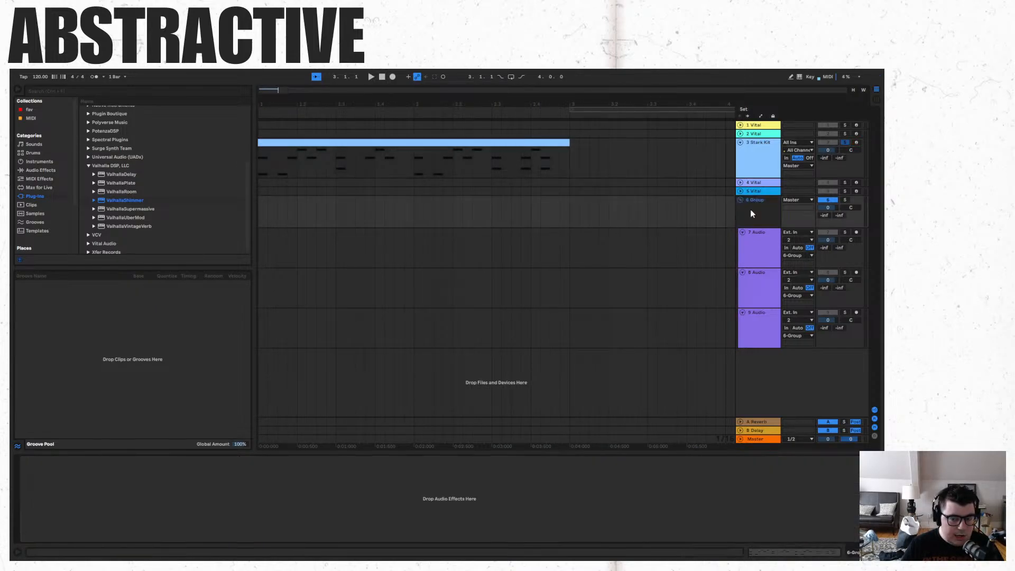
Expand the Drum Hits samples in the browser, open the Stark Kit clip's notes, and play the arrangement.
click(44, 154)
click(83, 110)
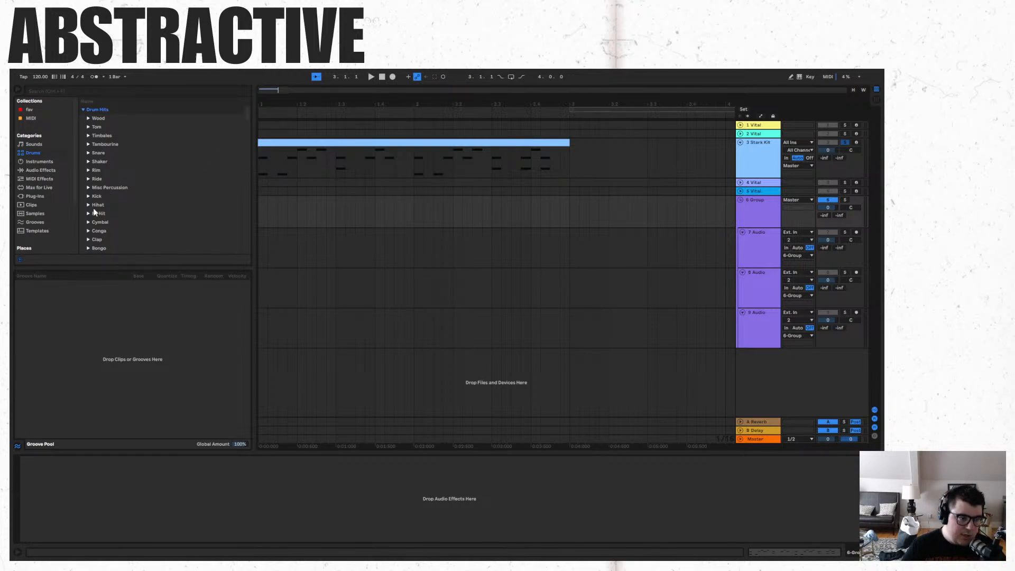
double_click(310, 141)
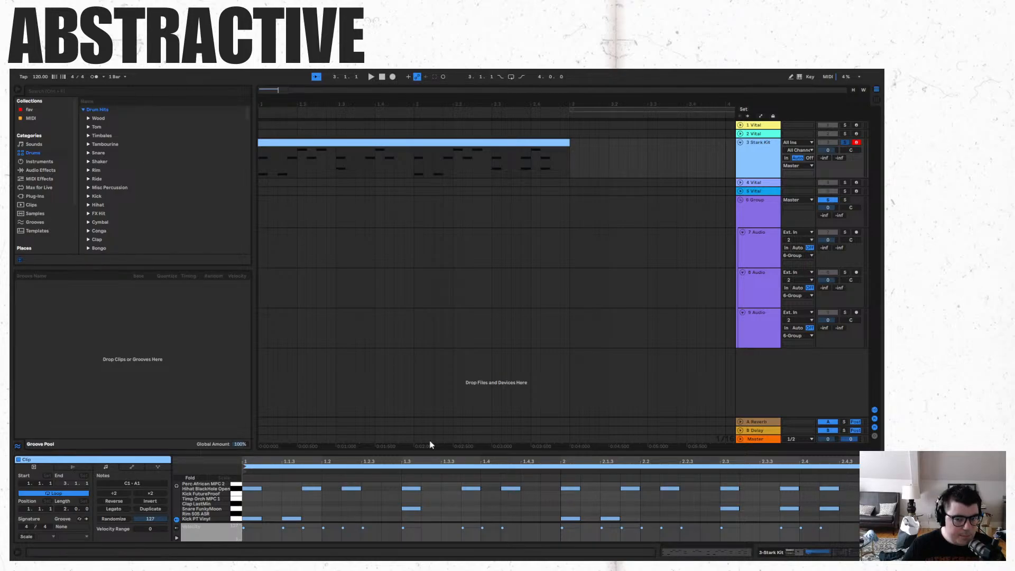
key(space)
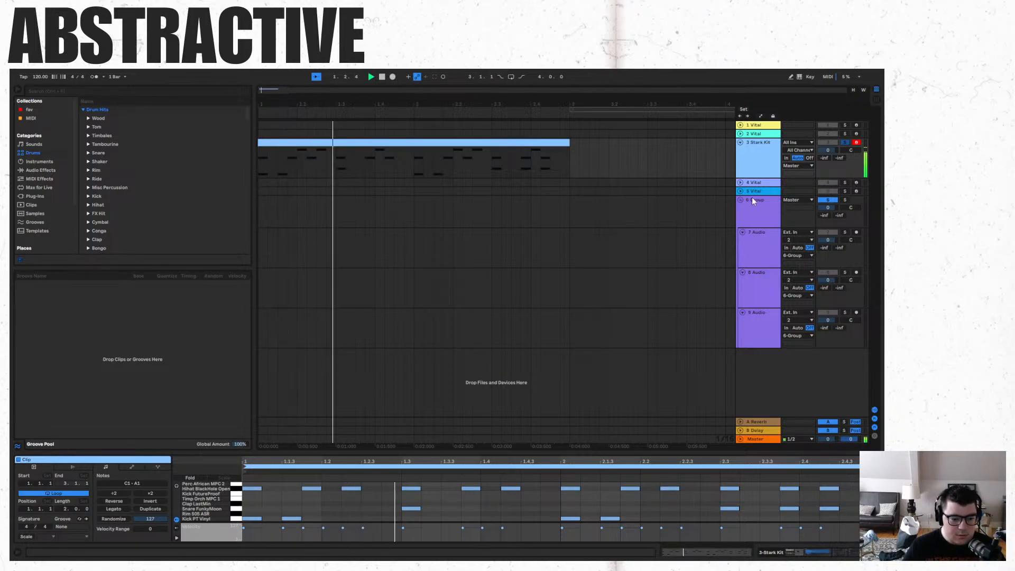
Audition the OpenHH Acoustified samples in the Hihat folder of Drum Hits.
click(88, 205)
scroll(113, 212, down, 2)
key(Down)
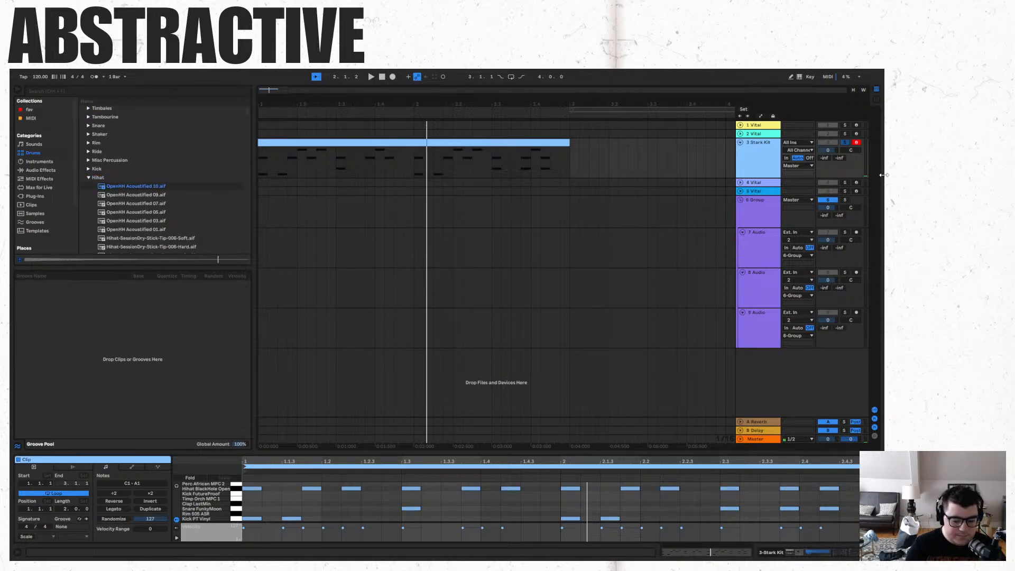
key(Down)
key(Down)
key(Down)
key(Up)
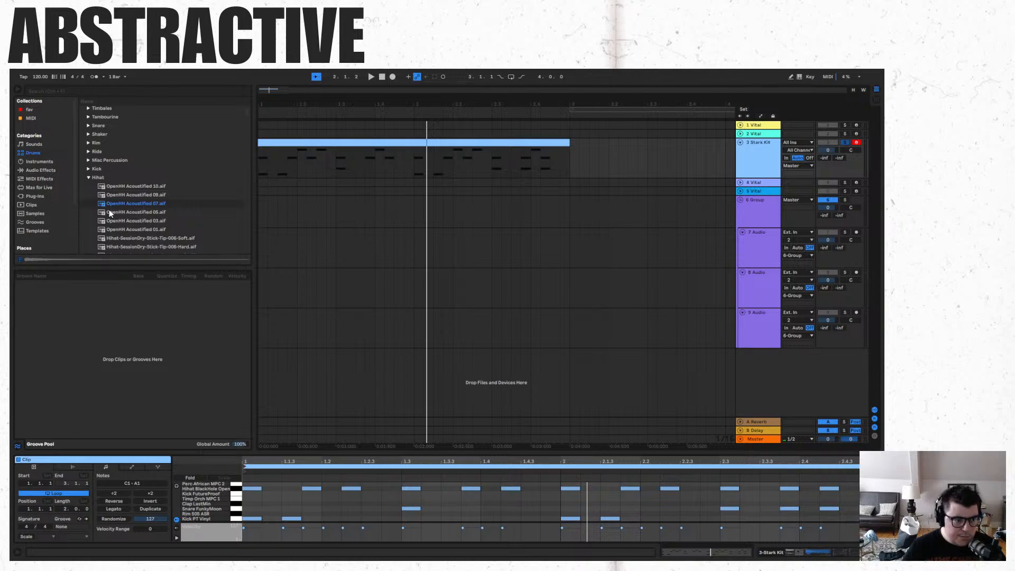
Place OpenHH Acoustified 07 at bar 1 of the group's first audio track and add two more audio tracks to the group.
drag(113, 208, 267, 249)
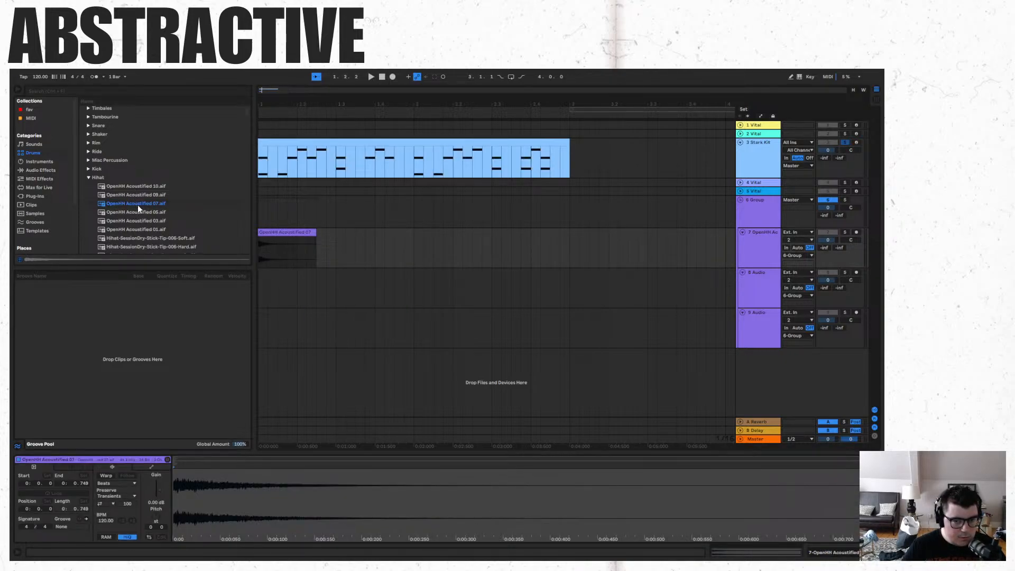
click(758, 287)
key(ctrl+t)
key(ctrl+t)
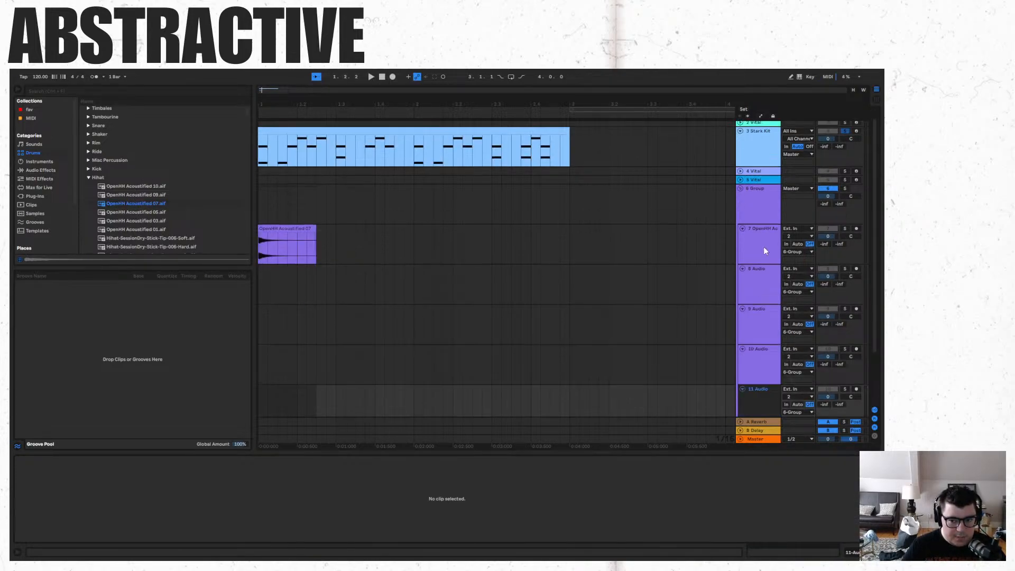
Audition more hi-hat samples and place Hihat-SessionDry-Stick-Tip-006-Soft at bar 1 of the group's second audio track.
click(764, 249)
click(132, 219)
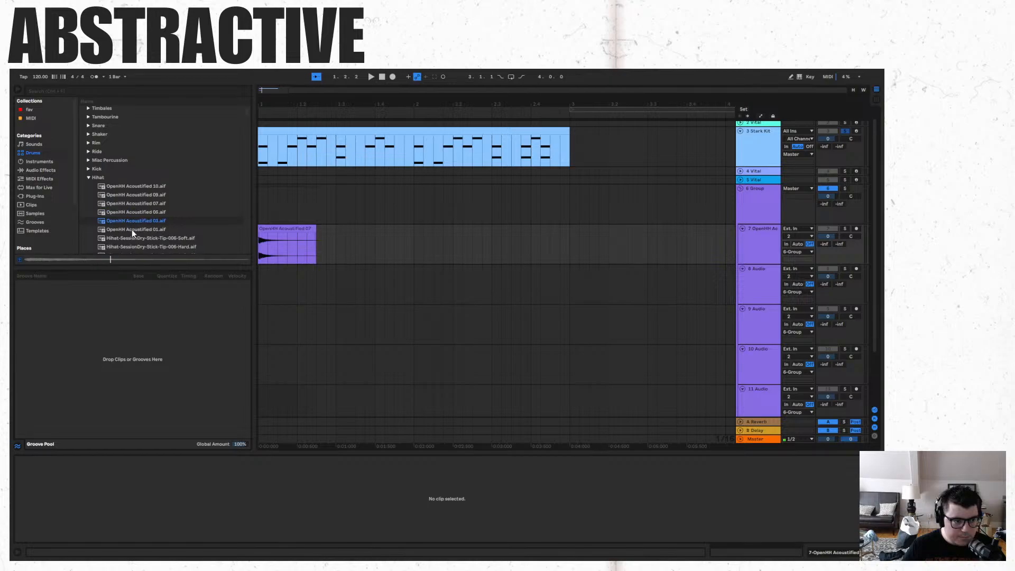
click(129, 239)
drag(135, 239, 267, 292)
Play the Stark Kit soloed with the stick-tip hi-hat track, and move the 006-Soft clip onto the first group track over the open hi-hat.
key(space)
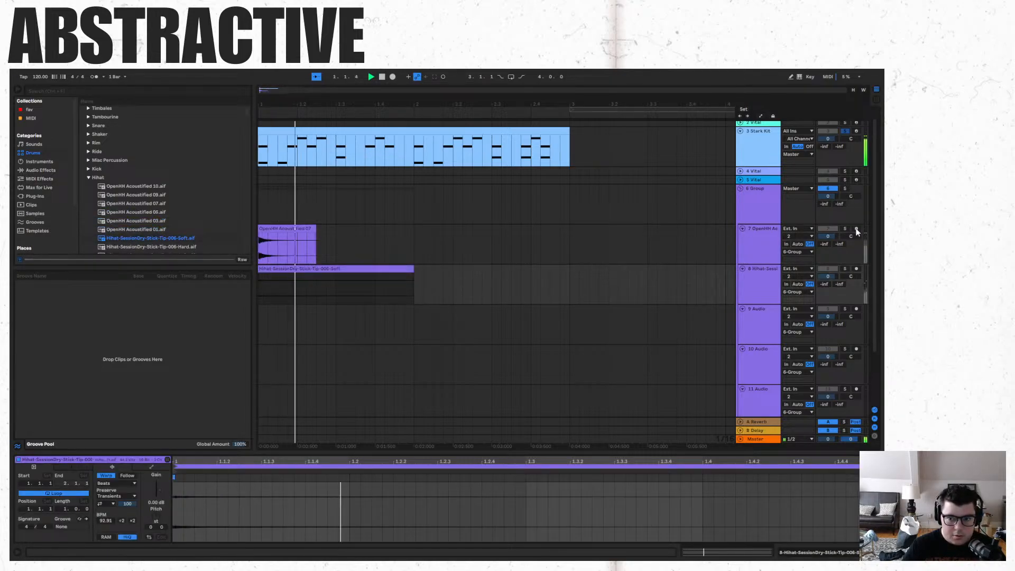
click(843, 228)
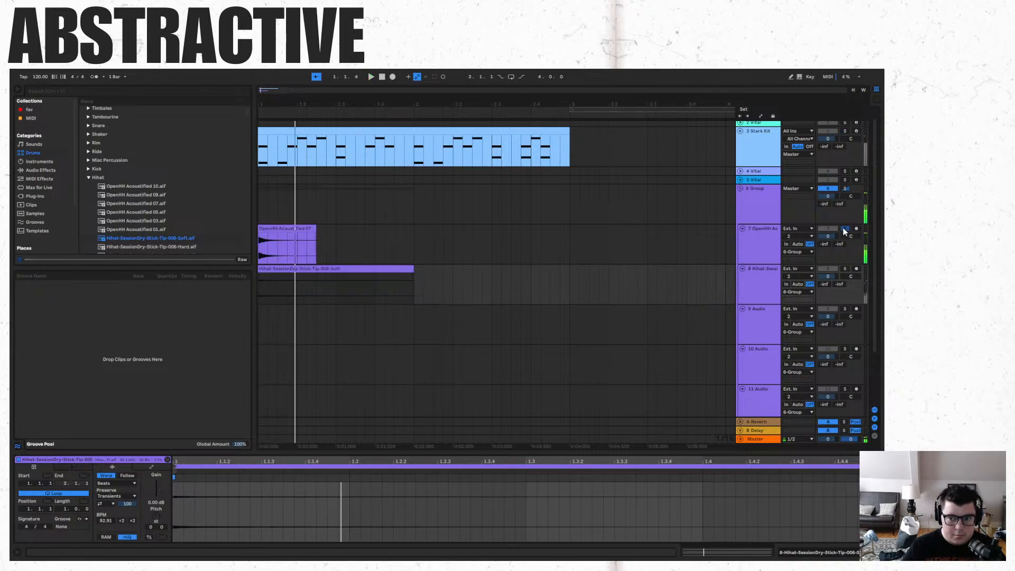
click(845, 171)
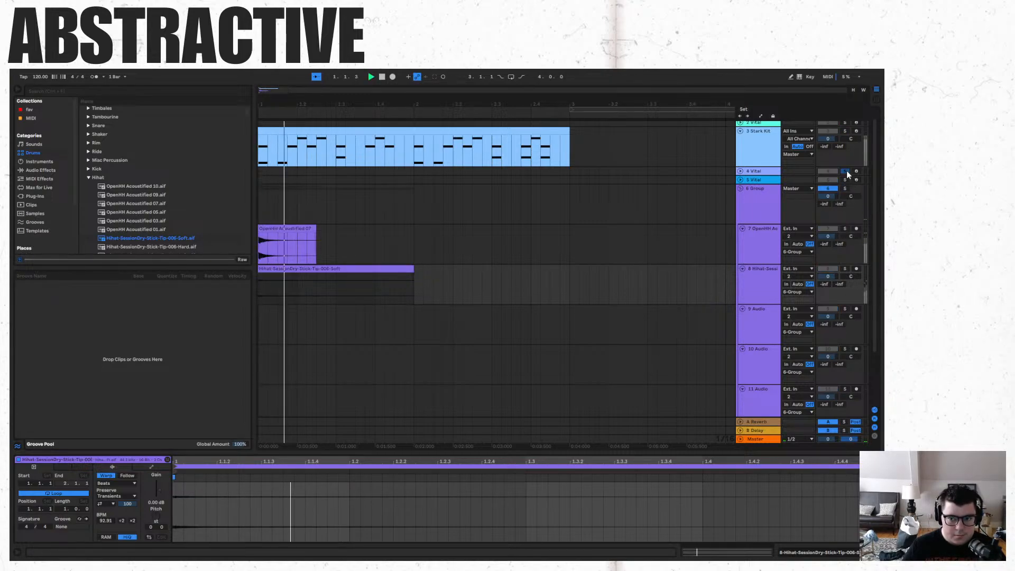
click(845, 131)
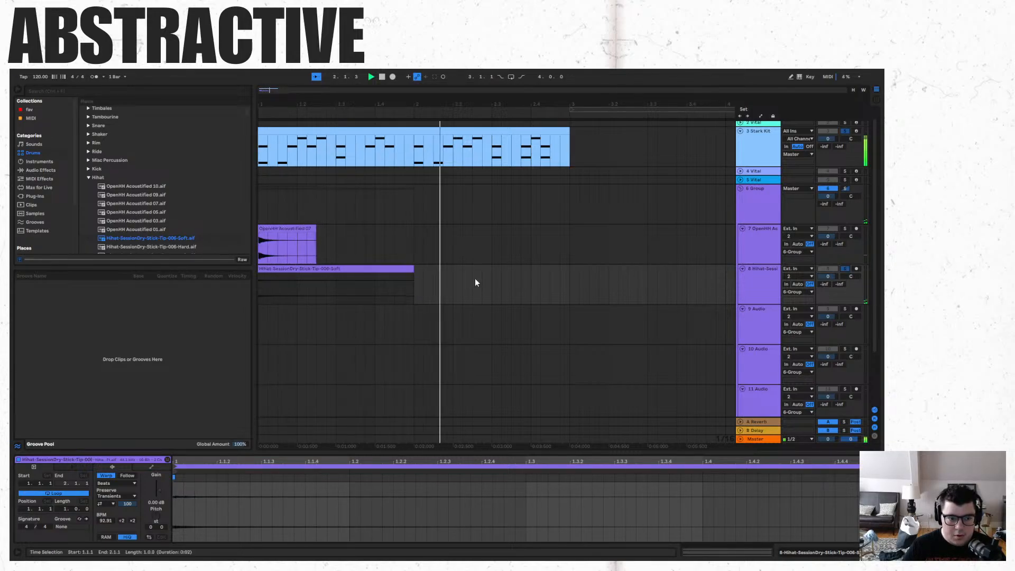
key(space)
drag(374, 269, 372, 247)
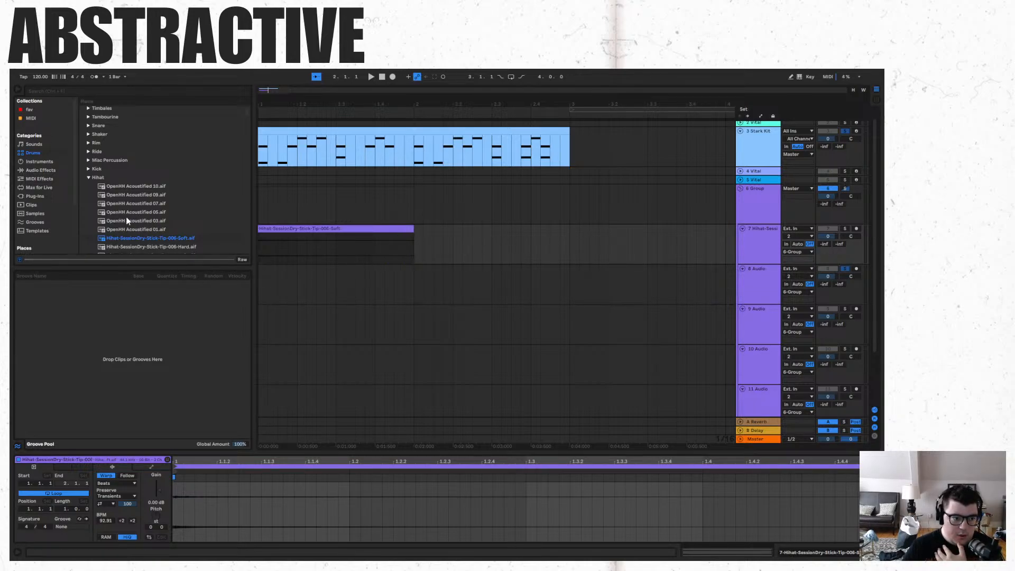
Audition the Hihat-SessionDry-Stick-Tip samples from 006-Hard down to 002-Hard in the Hihat folder.
scroll(140, 225, down, 3)
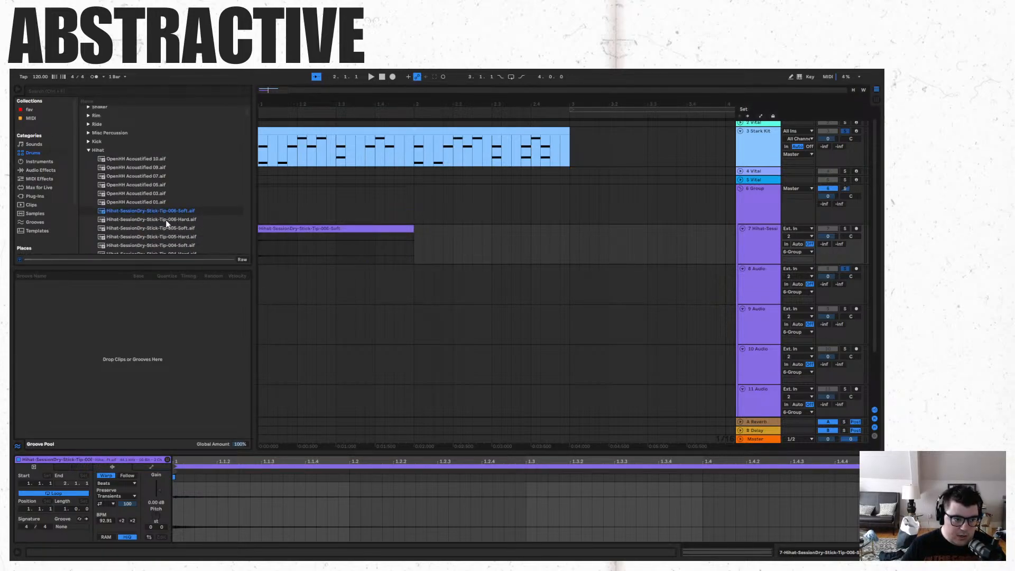
key(Down)
scroll(164, 230, down, 2)
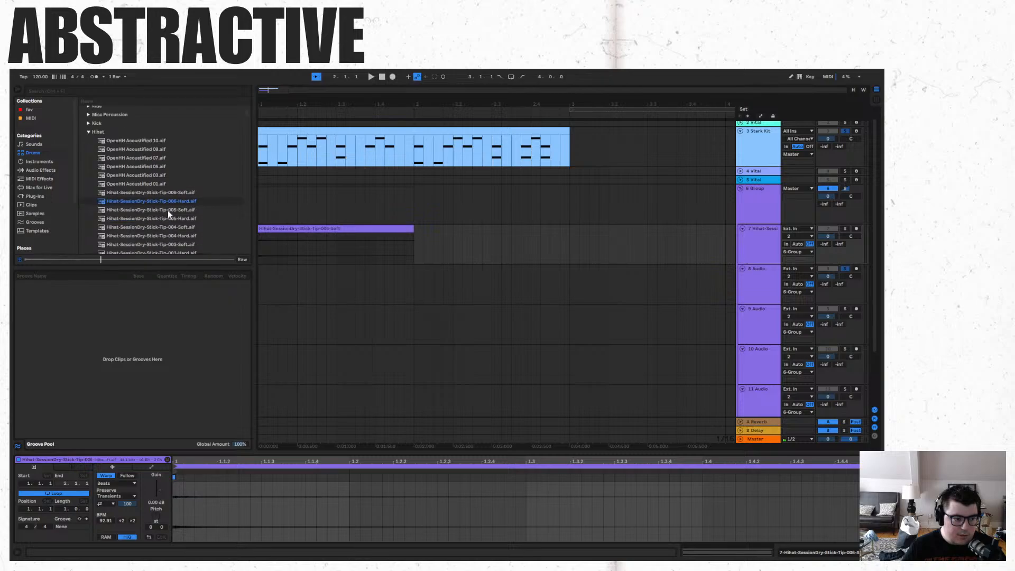
key(Down)
key(Down)
key(Down)
key(Down)
key(Down)
key(Down)
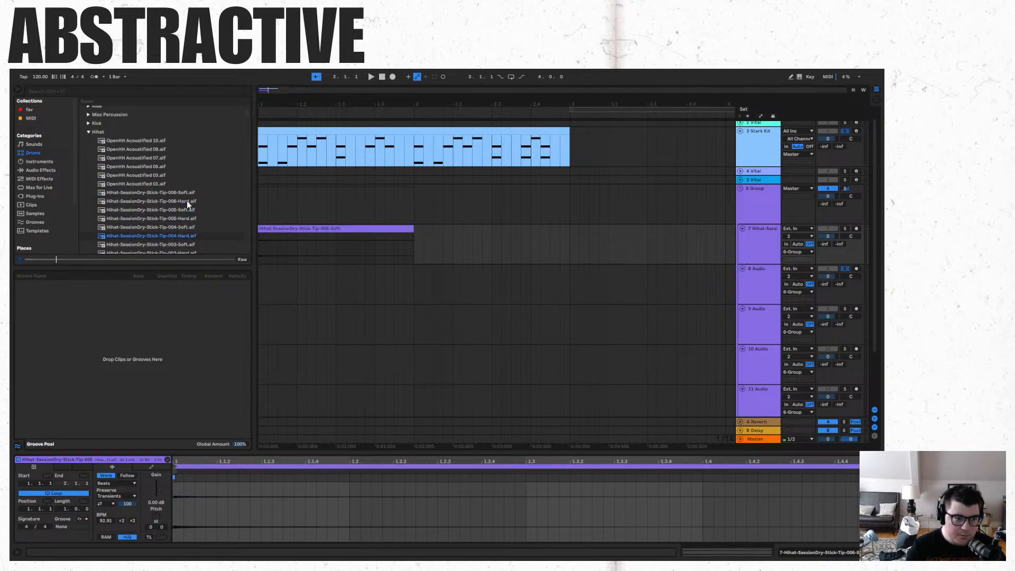
scroll(188, 205, down, 2)
key(Down)
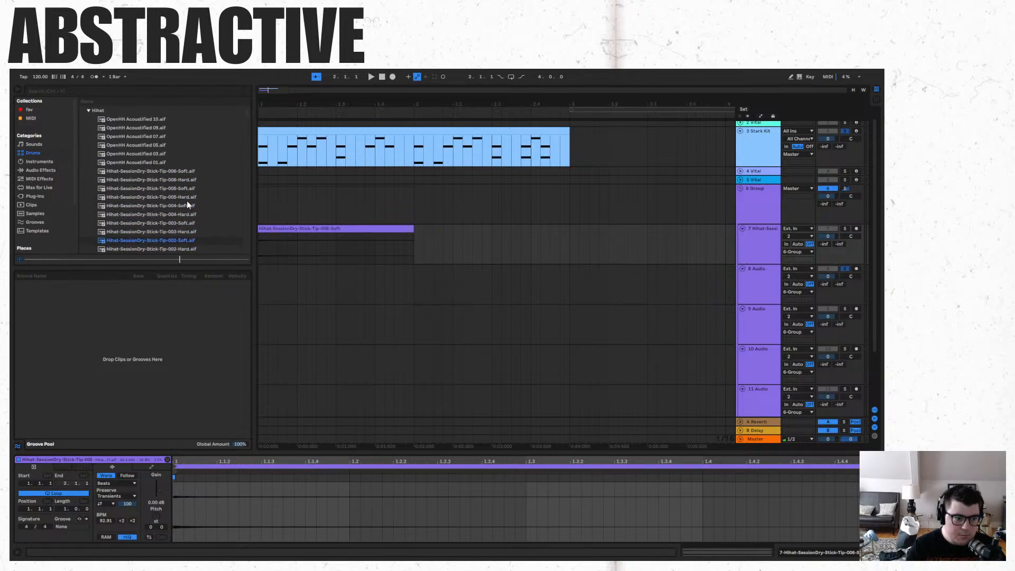
key(Down)
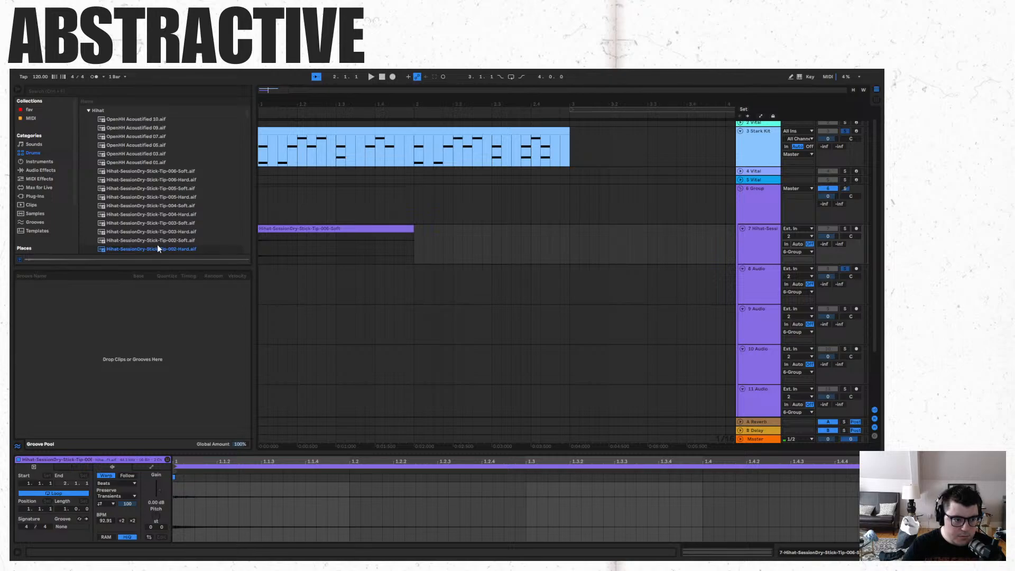
Place Hihat-SessionDry-Stick-Tip-002-Hard at bar 1 of the group's second audio track and play it with the drums.
drag(158, 246, 263, 285)
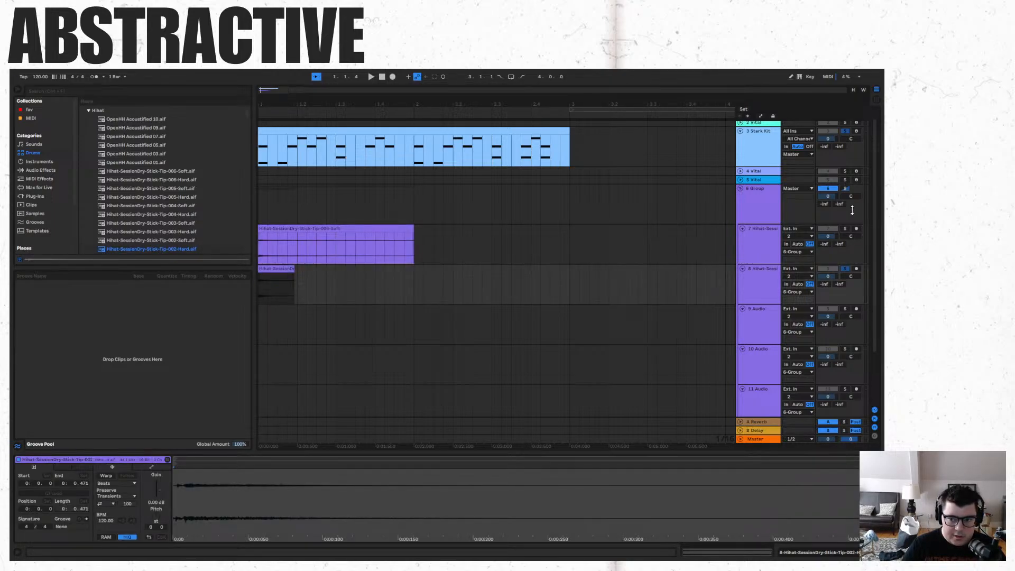
key(space)
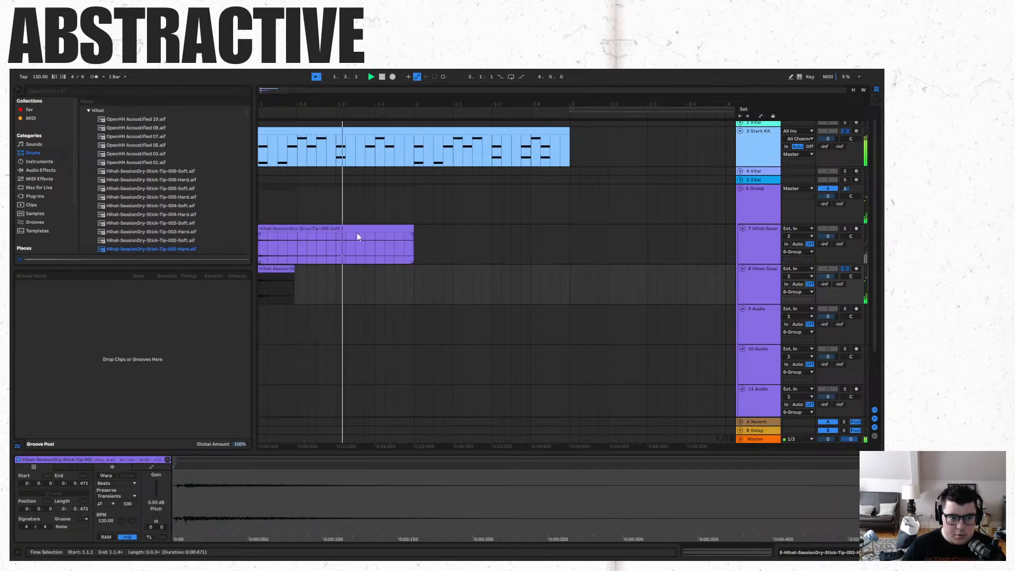
key(ctrl+z)
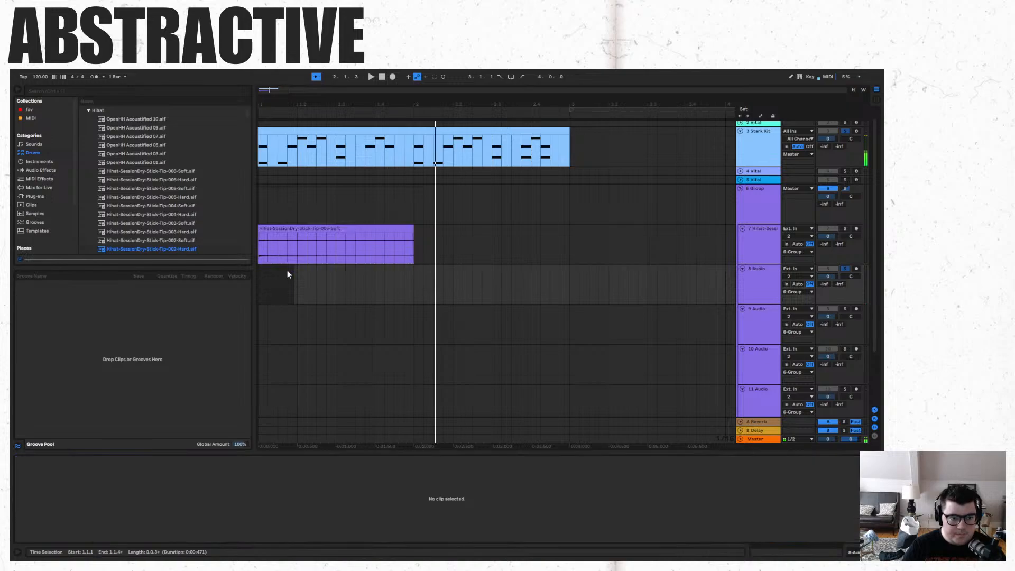
key(ctrl+y)
Paste copies of the 002-Hard hi-hat clip across bar 1 at 1.1.4, 1.2.2, 1.3.1, 1.3.4 and 1.4.2.
click(289, 284)
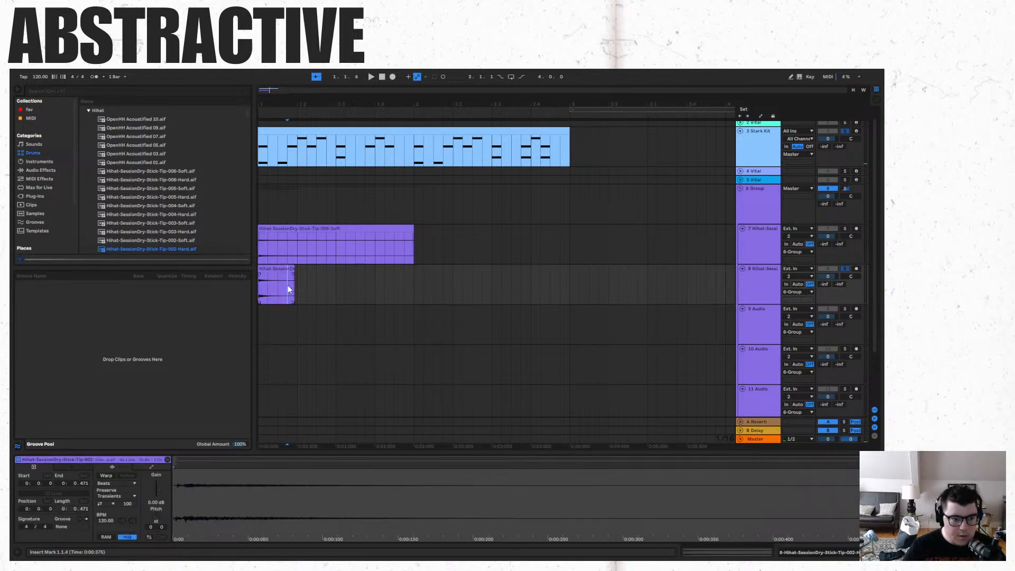
key(ctrl+v)
click(307, 287)
key(ctrl+v)
click(336, 288)
key(ctrl+v)
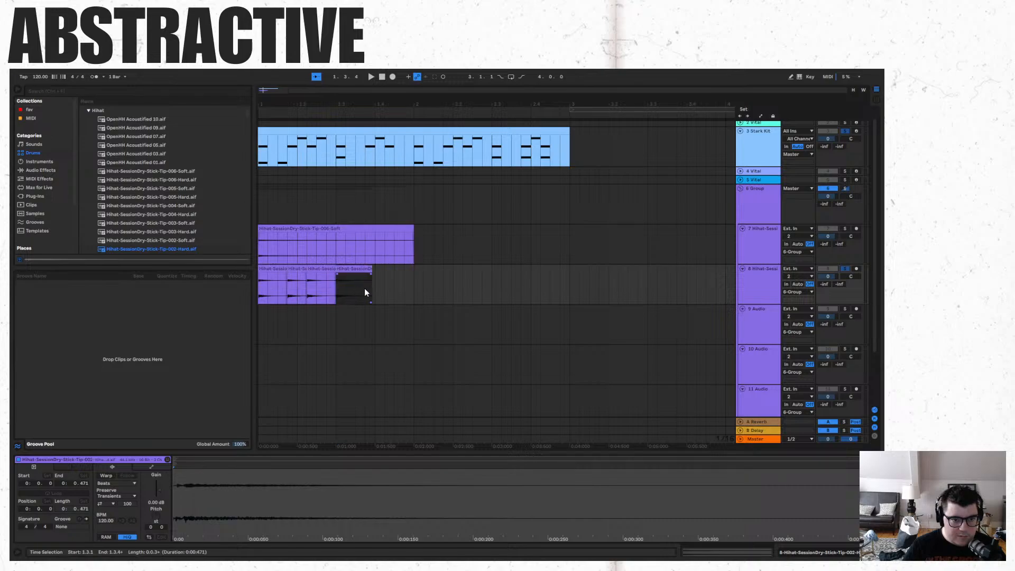
click(365, 288)
key(ctrl+v)
click(385, 285)
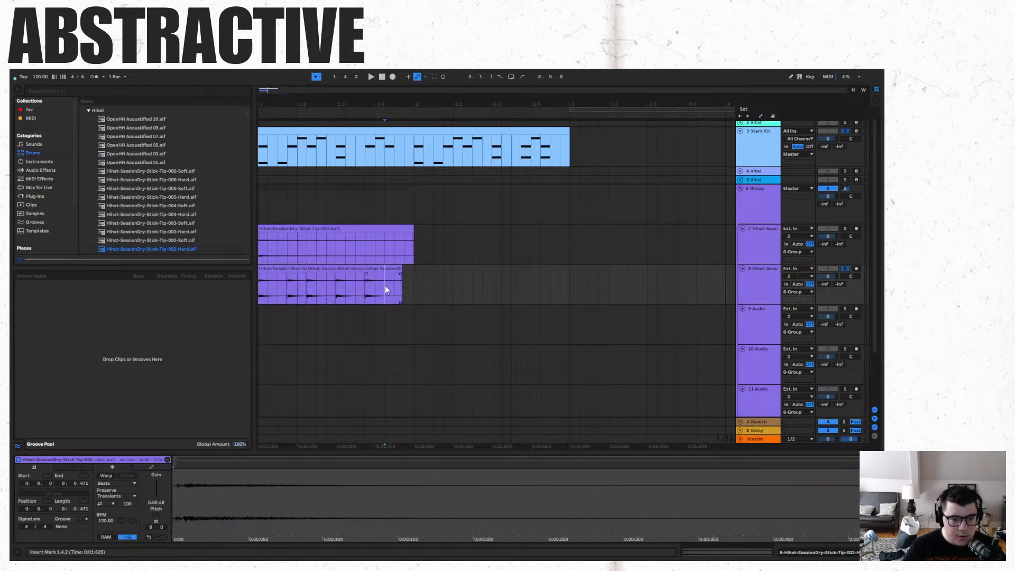
key(ctrl+v)
Paste copies of the 002-Hard hi-hat clip across bar 2 at 2.1.1, 2.1.4, 2.2.2, 2.3.1, 2.3.4 and 2.4.2.
click(414, 286)
key(ctrl+v)
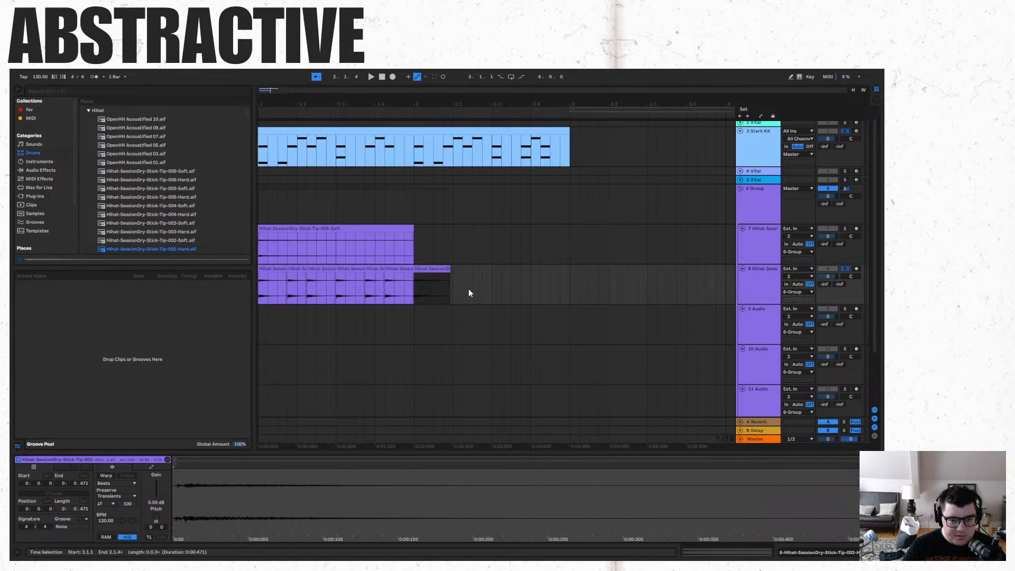
click(443, 288)
key(ctrl+v)
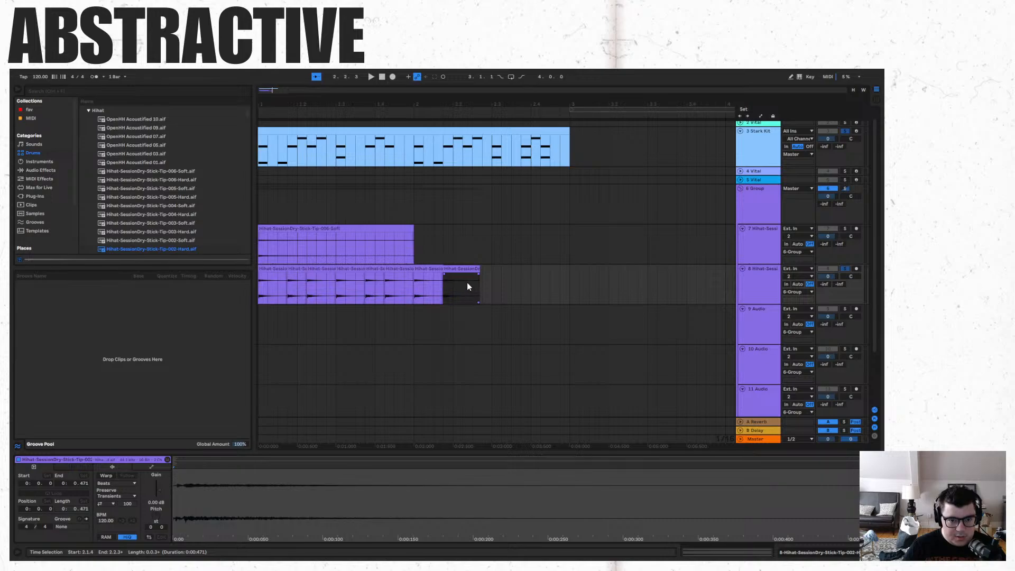
click(463, 286)
key(ctrl+v)
click(492, 286)
key(ctrl+v)
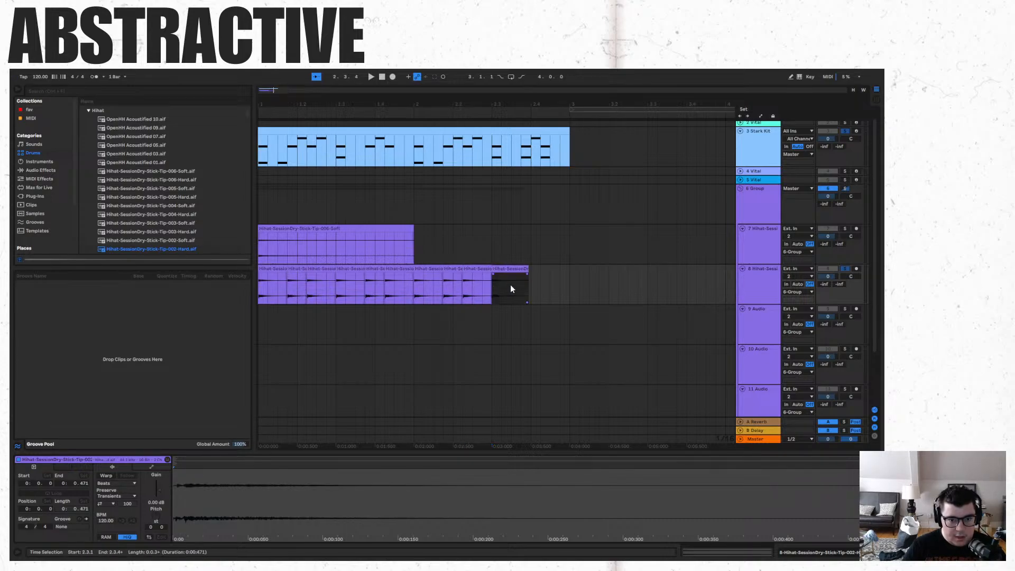
click(520, 285)
key(ctrl+v)
click(541, 284)
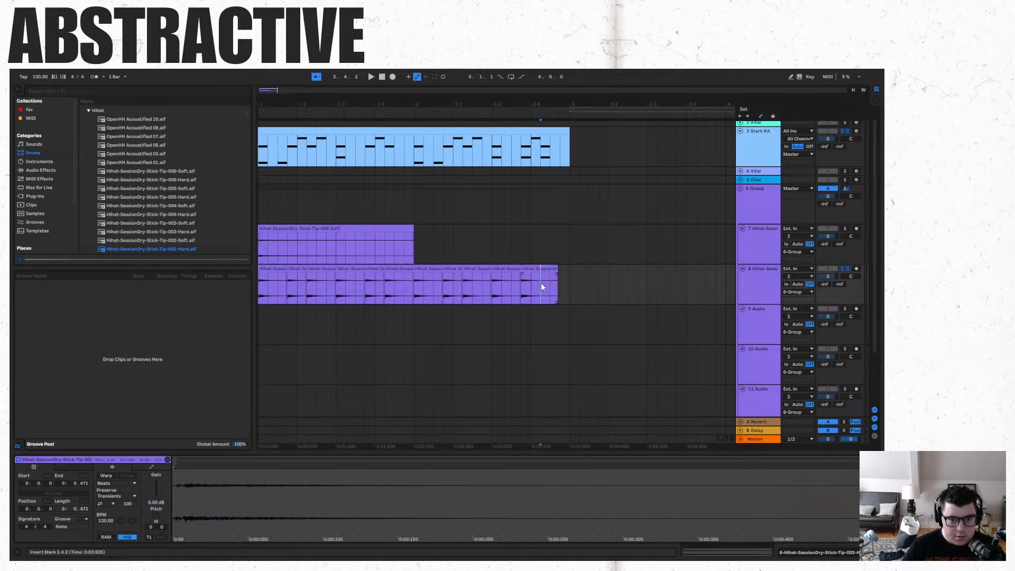
key(ctrl+v)
Play the two-bar hi-hat pattern with the Stark Kit and turn off the track solos.
key(space)
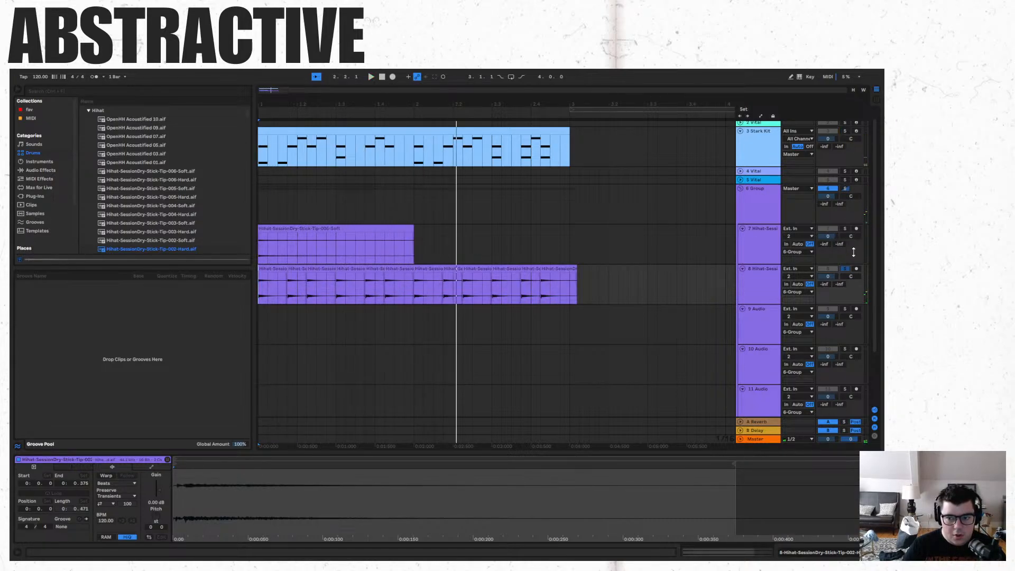
key(space)
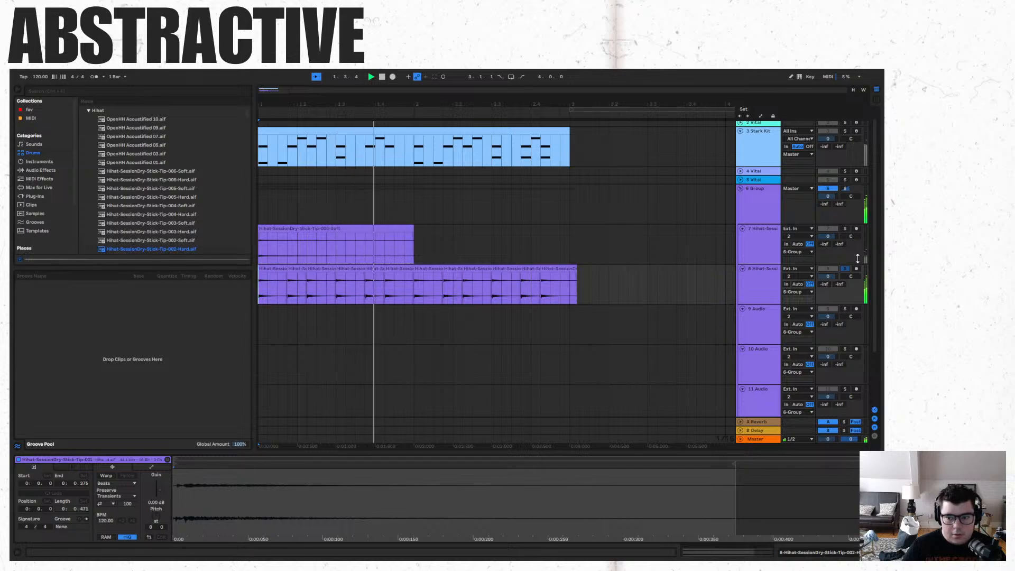
click(846, 268)
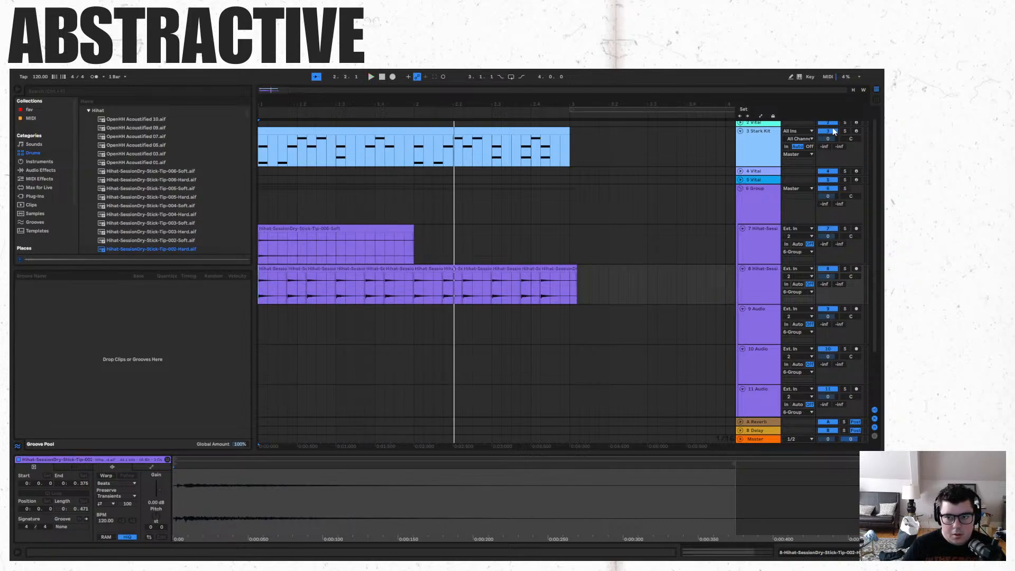
Launch the first Session scene, return the second hi-hat track to Arrangement playback to hear them together, and return all tracks to the Arrangement.
key(Tab)
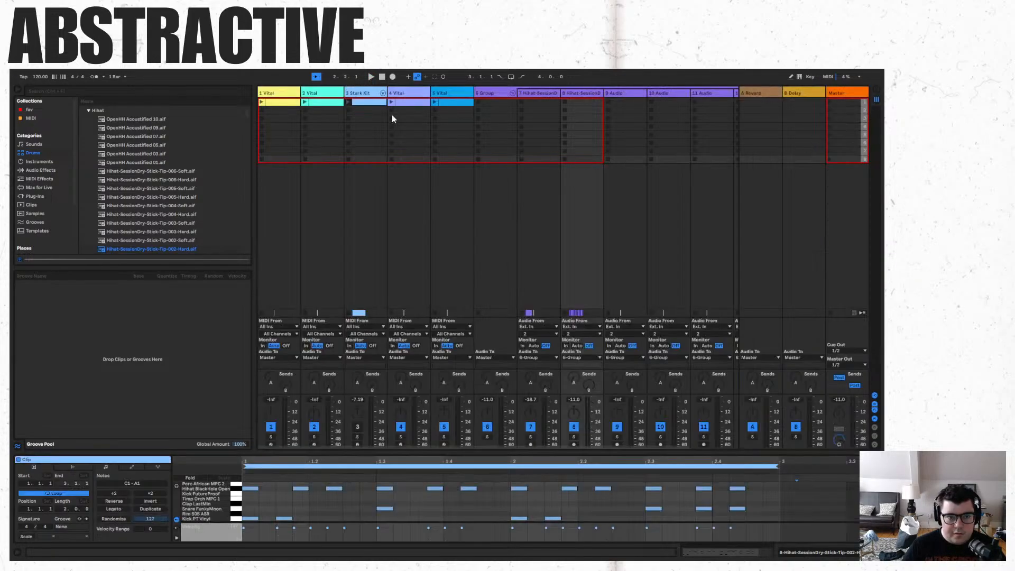
click(831, 103)
key(Tab)
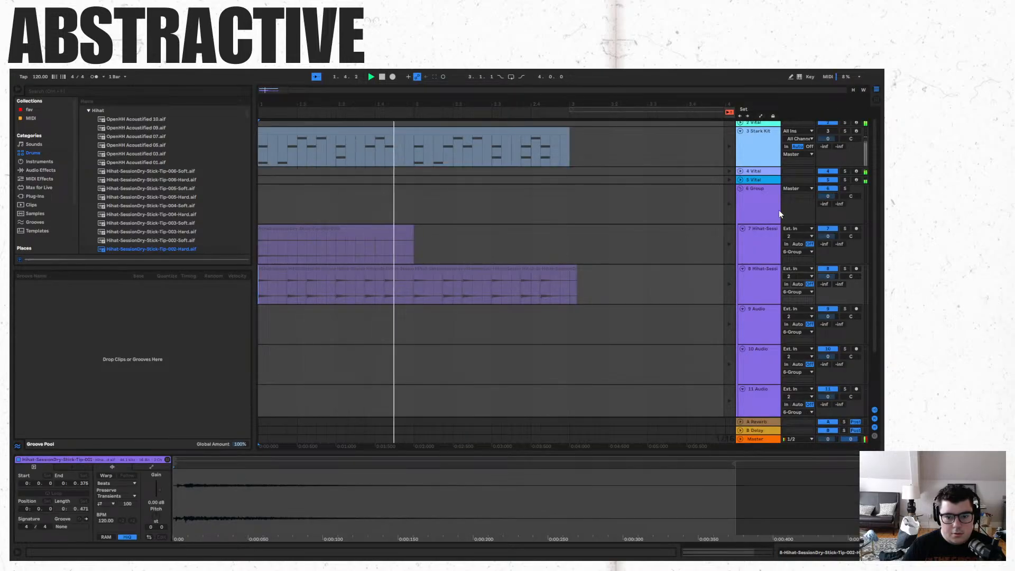
click(728, 287)
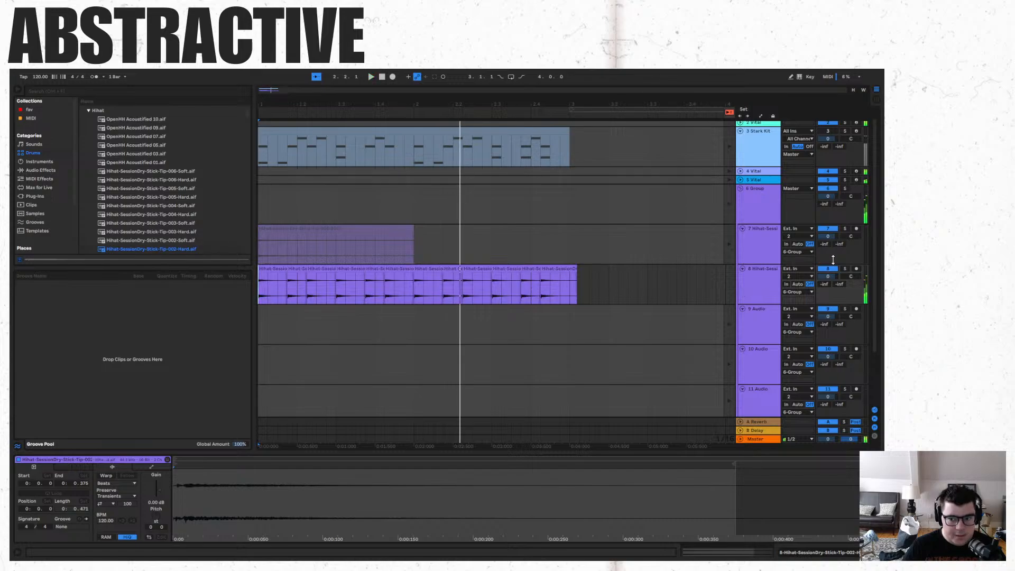
click(730, 113)
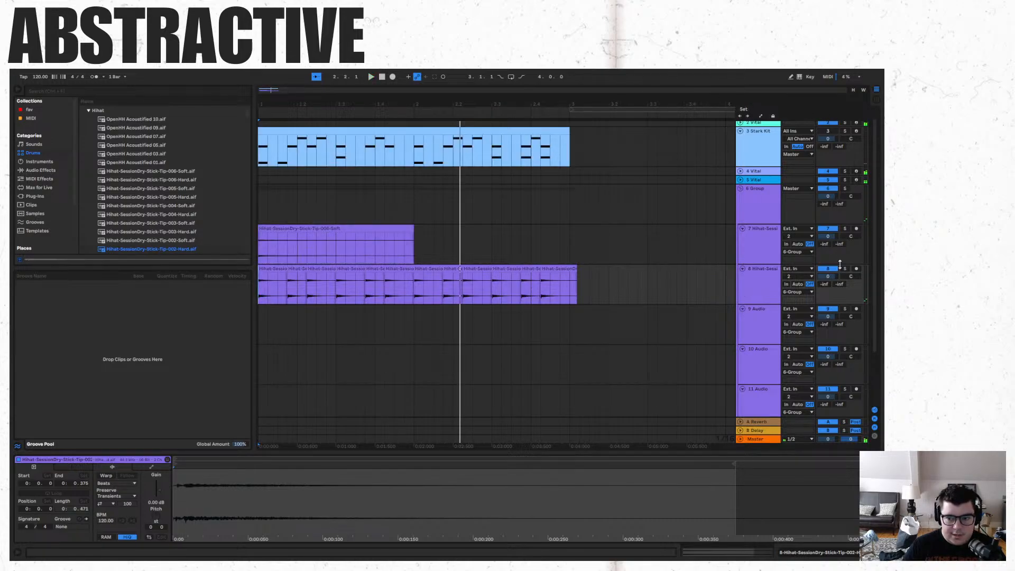
Unsolo the second hi-hat track, solo the Stark Kit alongside the hi-hat group, and play them together.
key(space)
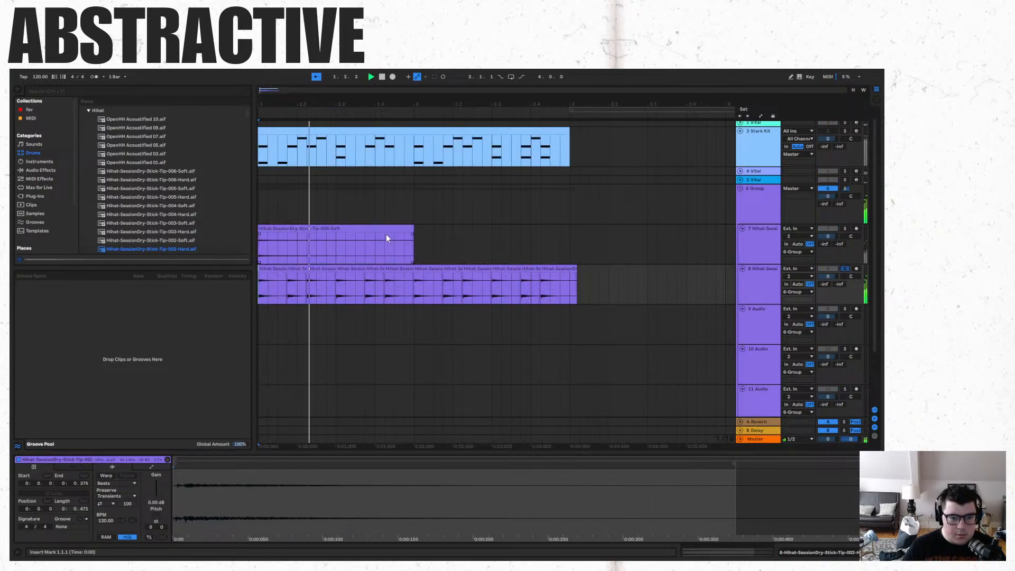
key(space)
click(845, 269)
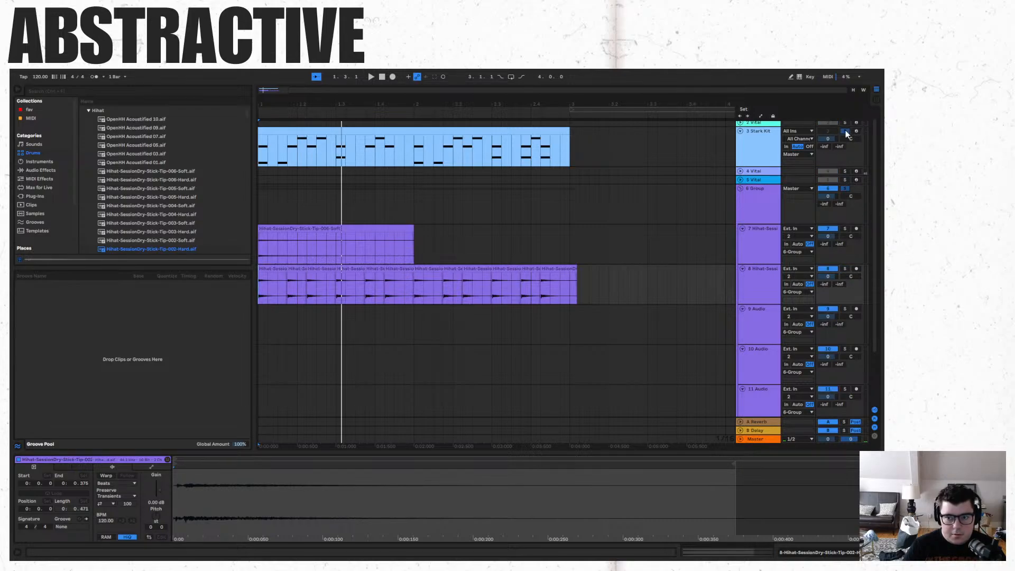
key(space)
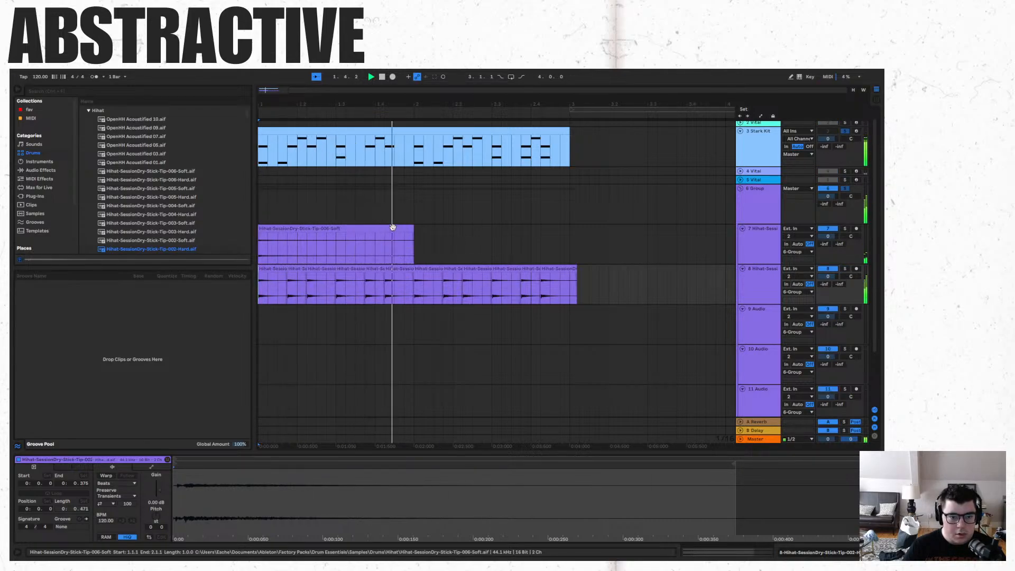
Paste a copy of the 006-Soft hi-hat clip at 3.1.1 and duplicate the two-bar row of 002-Hard clips from bar 3.
click(393, 227)
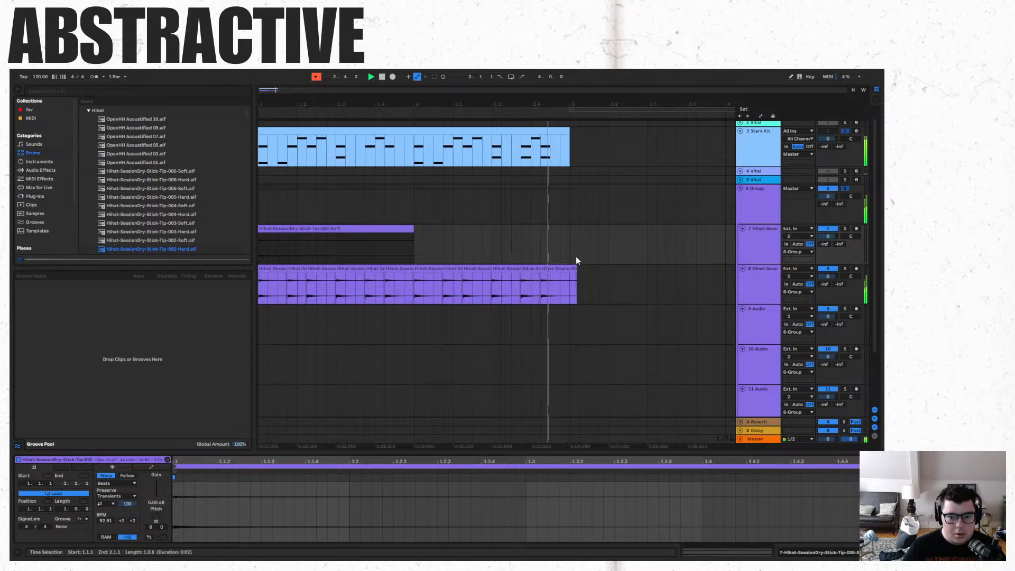
key(space)
click(571, 243)
key(ctrl+v)
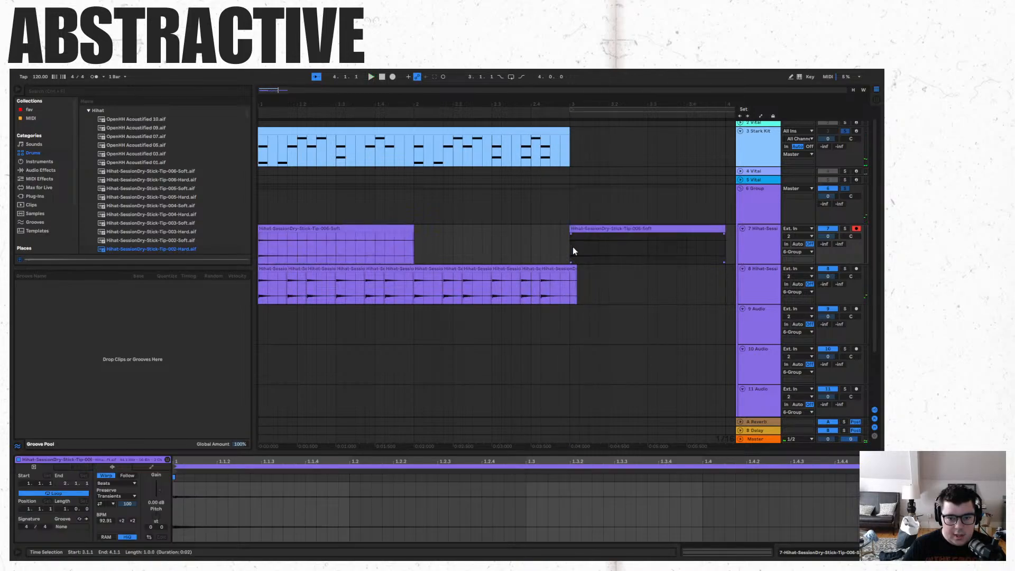
click(561, 269)
shift+click(264, 269)
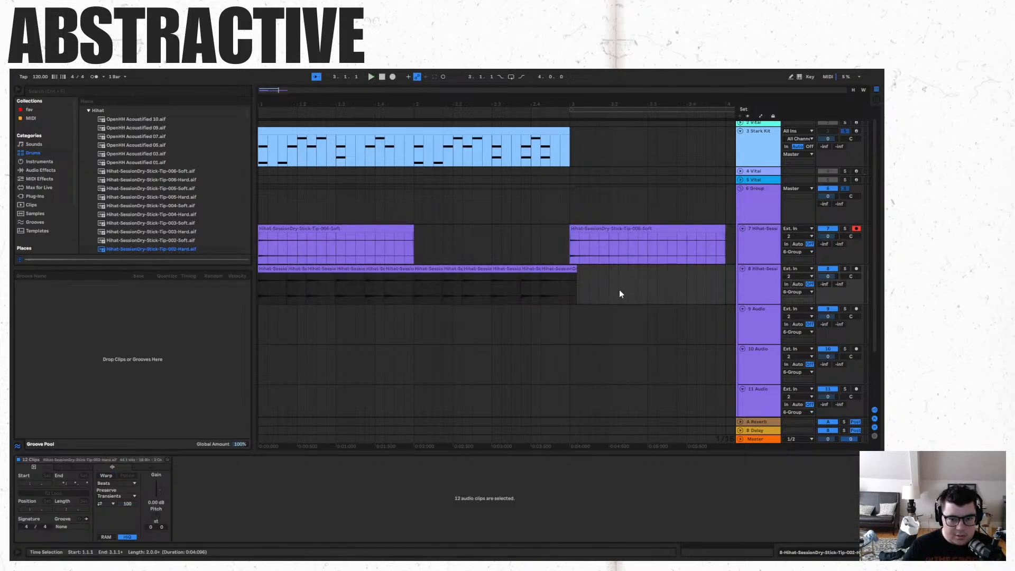
key(ctrl+d)
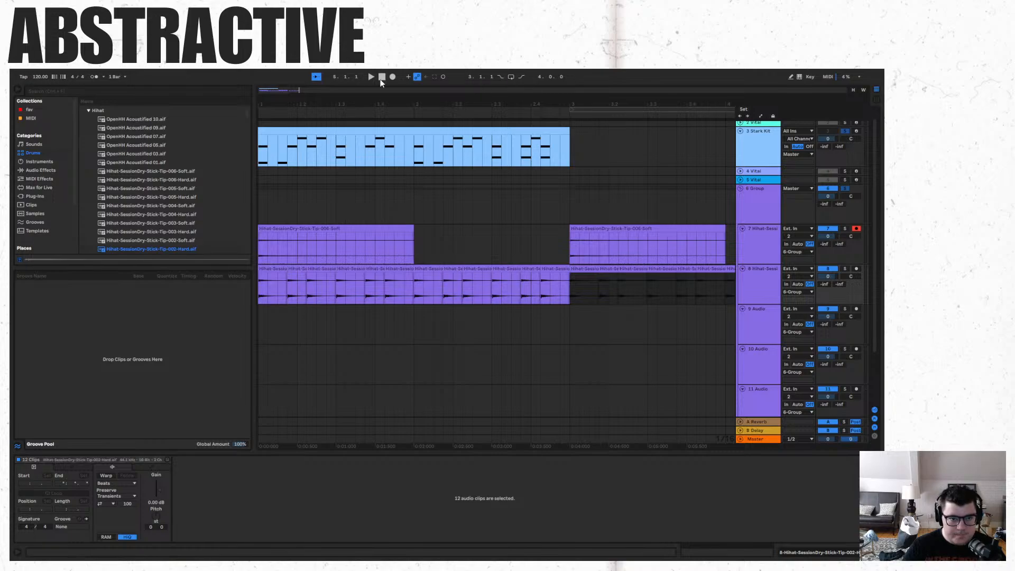
Play the extended hi-hat patterns together with the Stark Kit.
click(569, 224)
key(space)
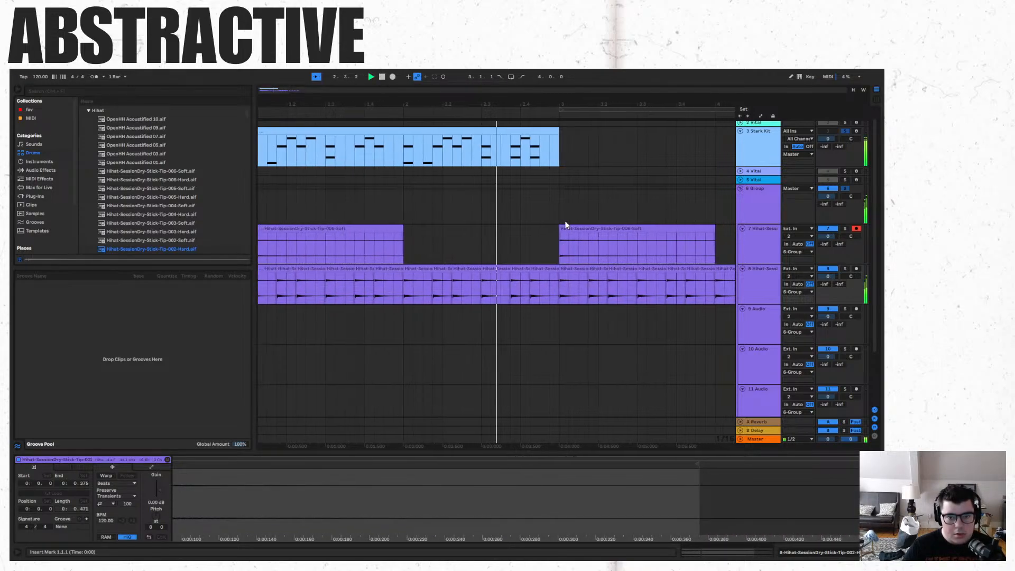
key(space)
key(space)
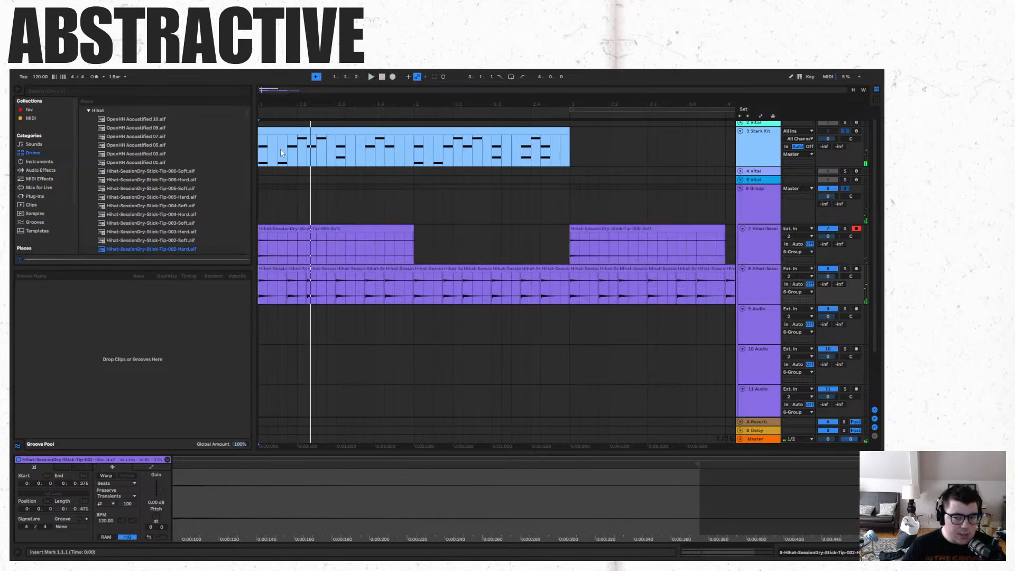
Close the Hihat sample folder, open the Stark Kit clip and examine its kick, snare and hi-hat notes.
click(88, 110)
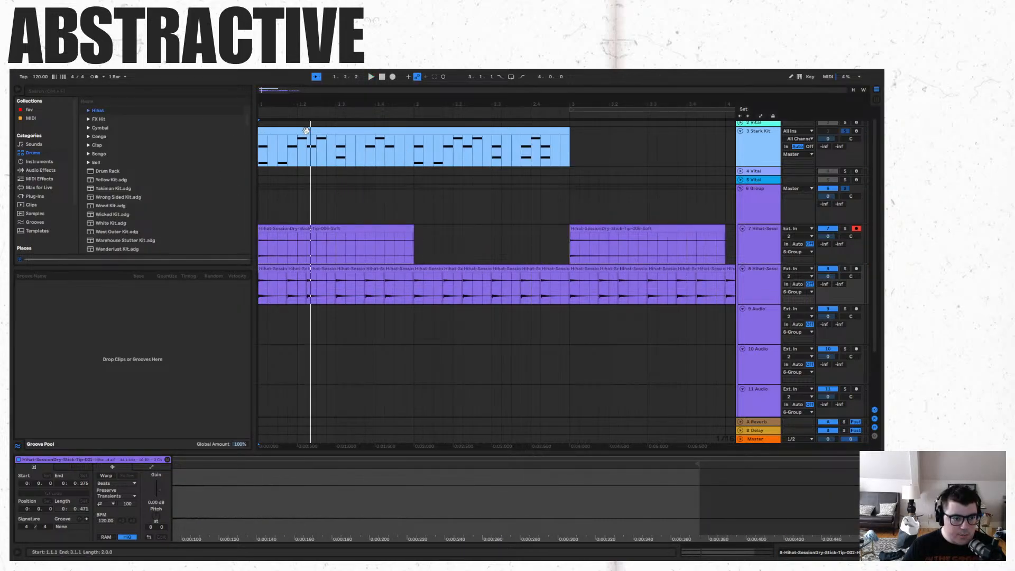
click(288, 158)
click(270, 508)
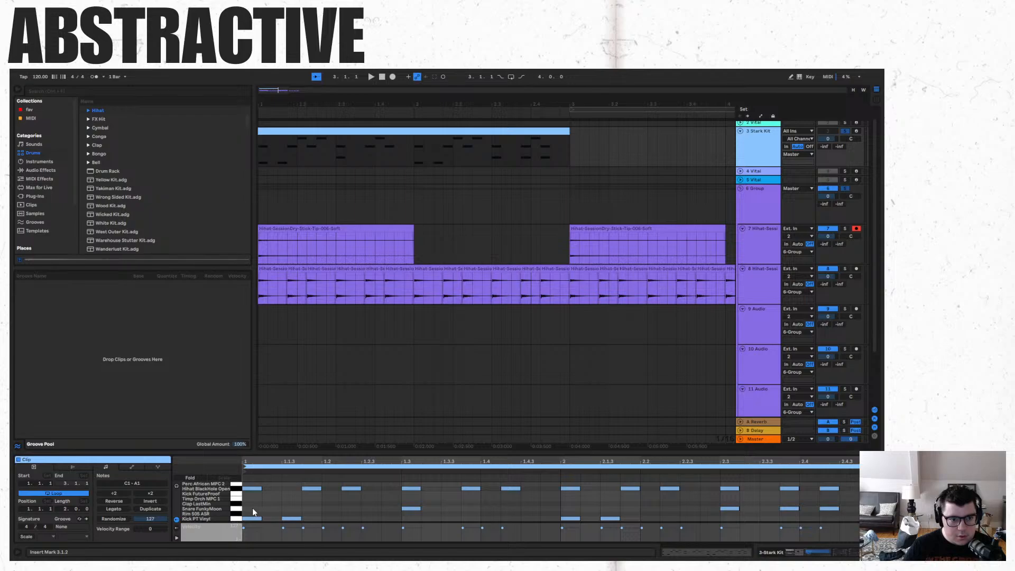
drag(252, 508, 287, 526)
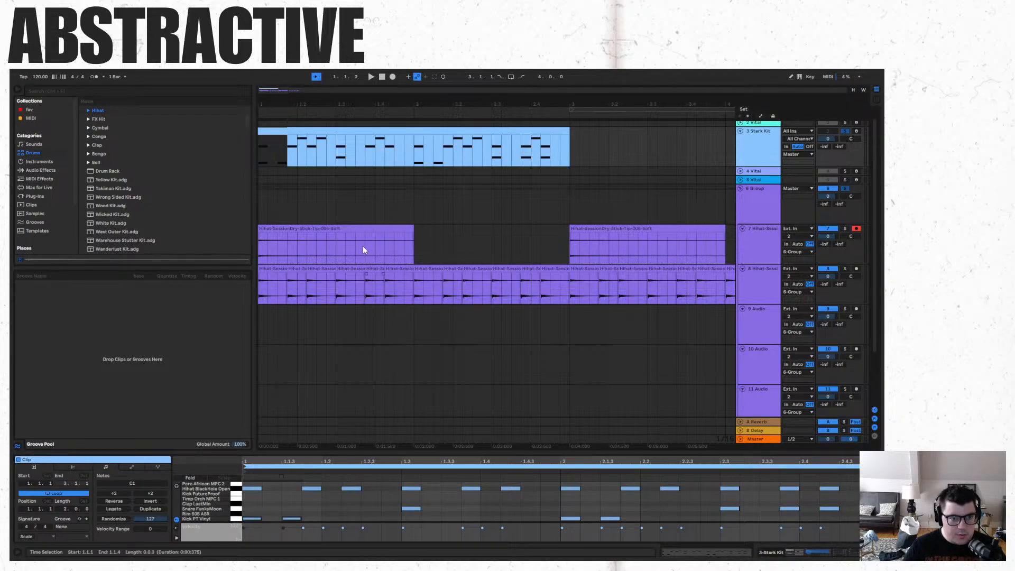
click(259, 519)
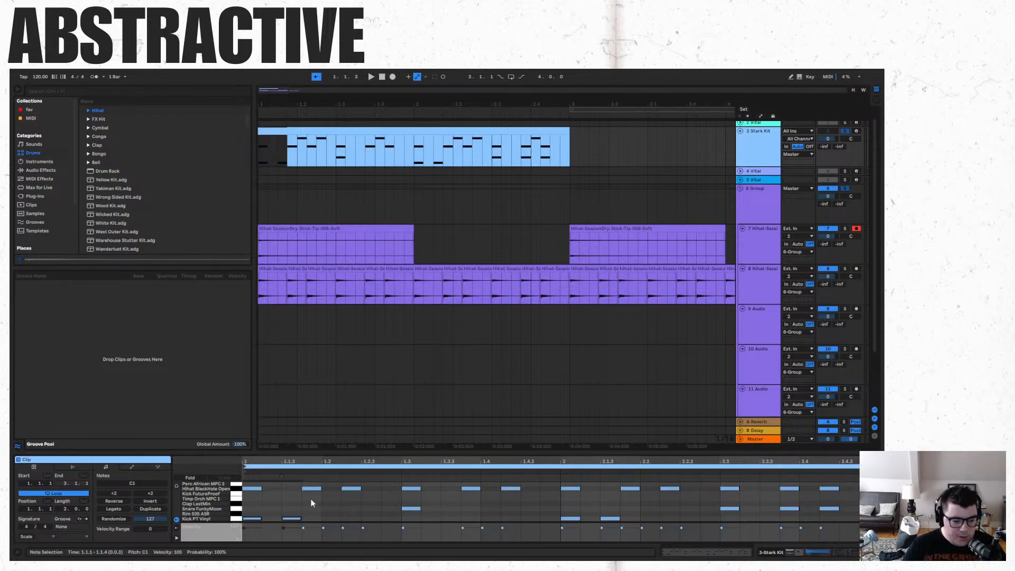
scroll(282, 497, up, 2)
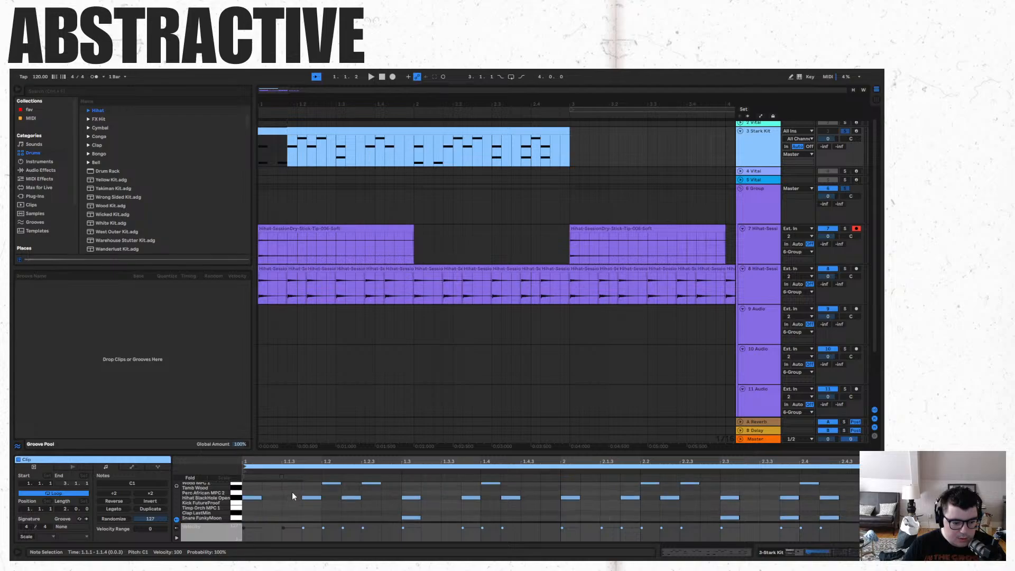
scroll(300, 487, up, 2)
drag(307, 497, 875, 474)
scroll(344, 497, down, 2)
scroll(344, 500, down, 2)
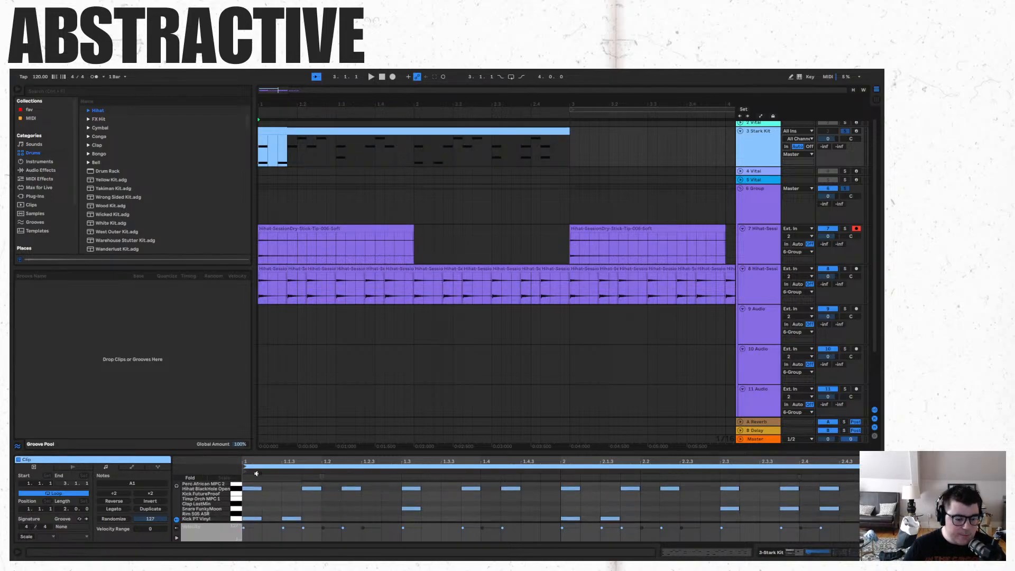
click(258, 499)
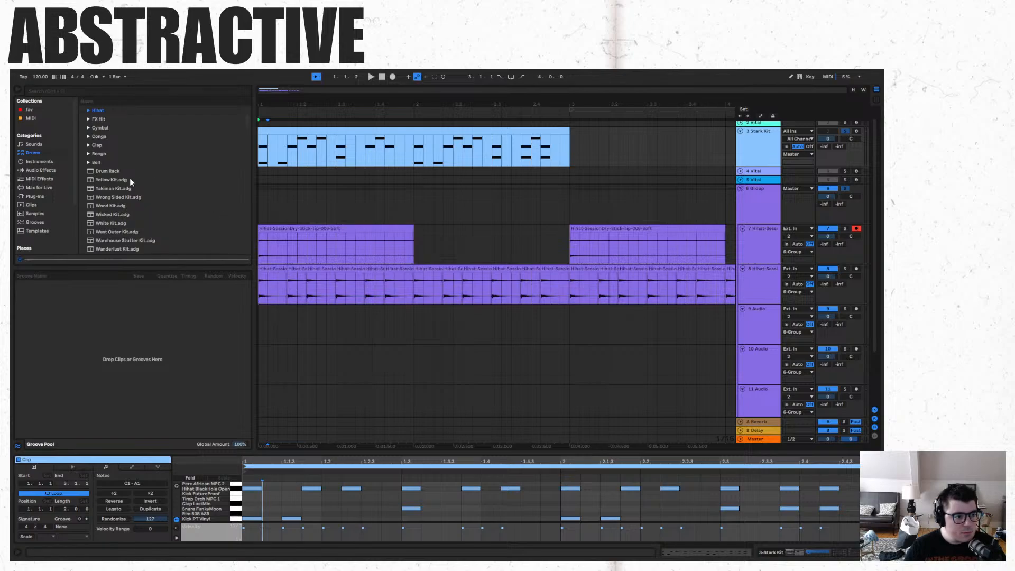
Preview the two Kick-SessionDry-Felt samples and arm the Stark Kit track to compare them with its Kick PT Vinyl sound.
scroll(89, 149, up, 3)
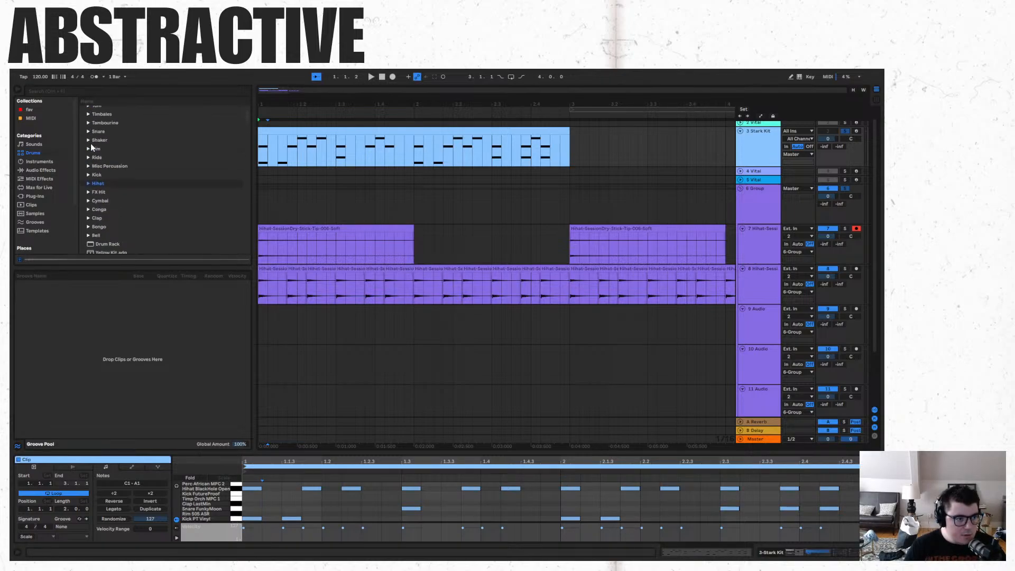
click(88, 175)
click(120, 184)
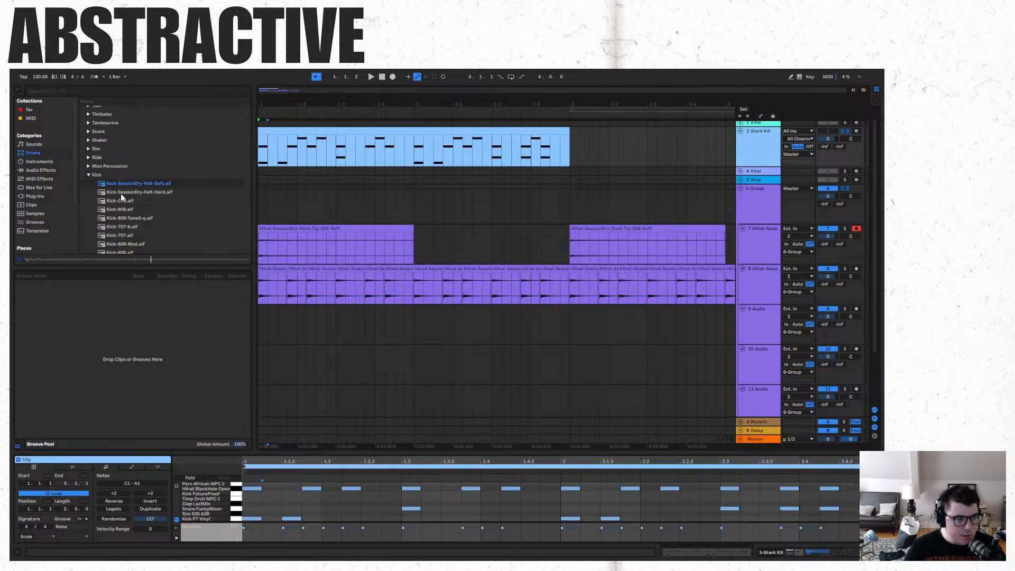
click(121, 192)
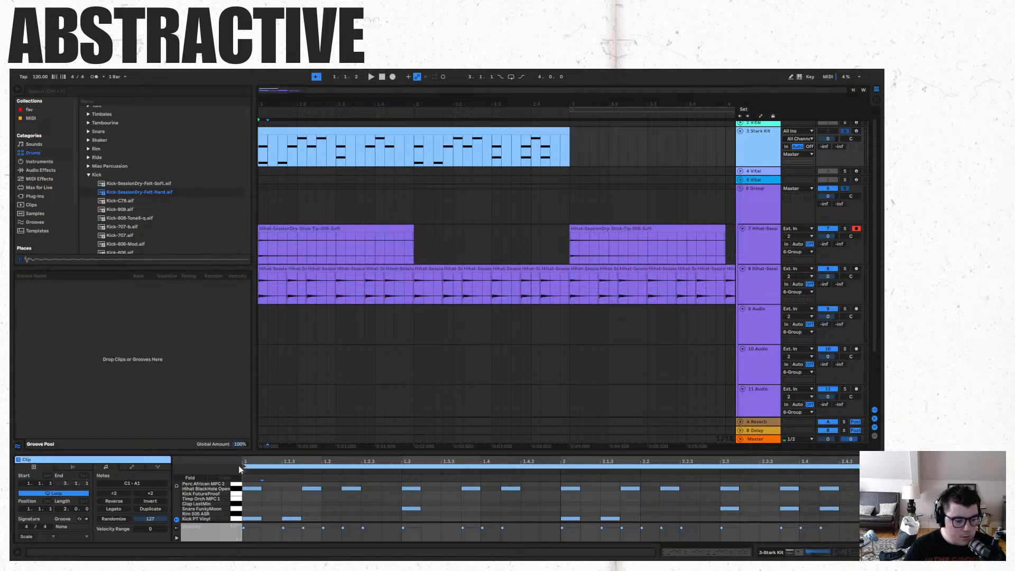
click(235, 519)
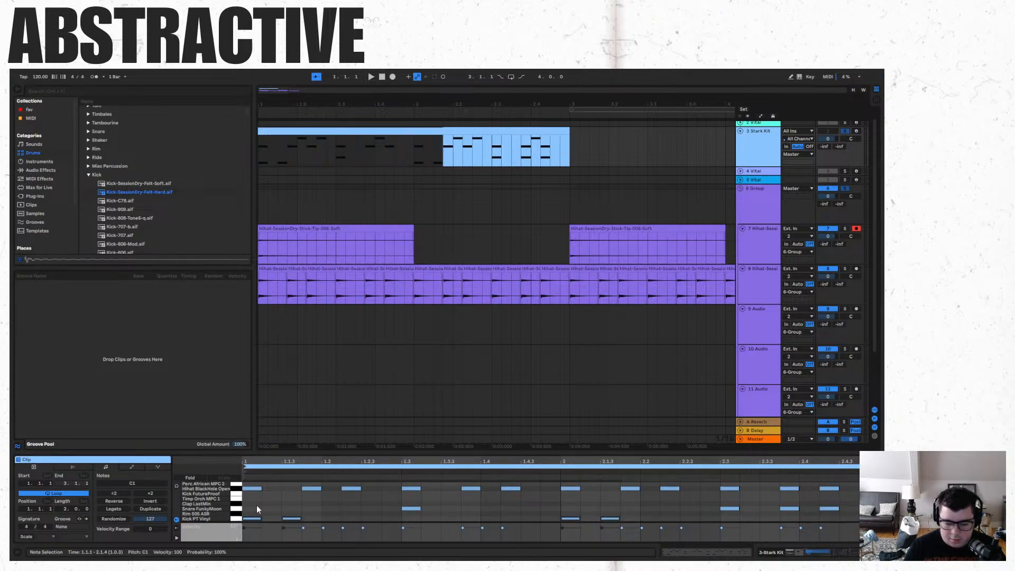
click(856, 131)
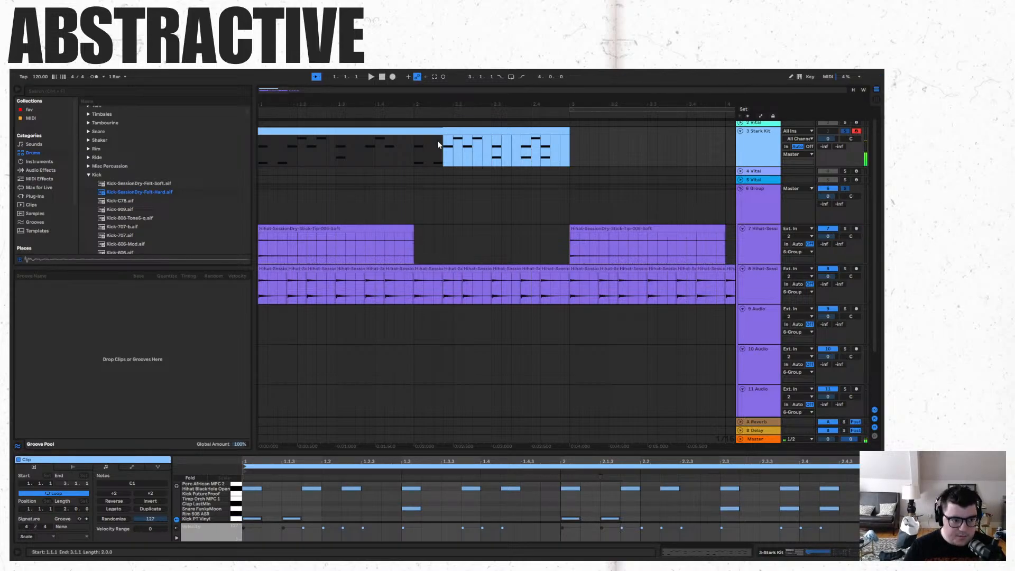
Audition the kick samples from Kick-C78 through Kick Vinyl SP 9 against the Stark Kit's kick.
key(Down)
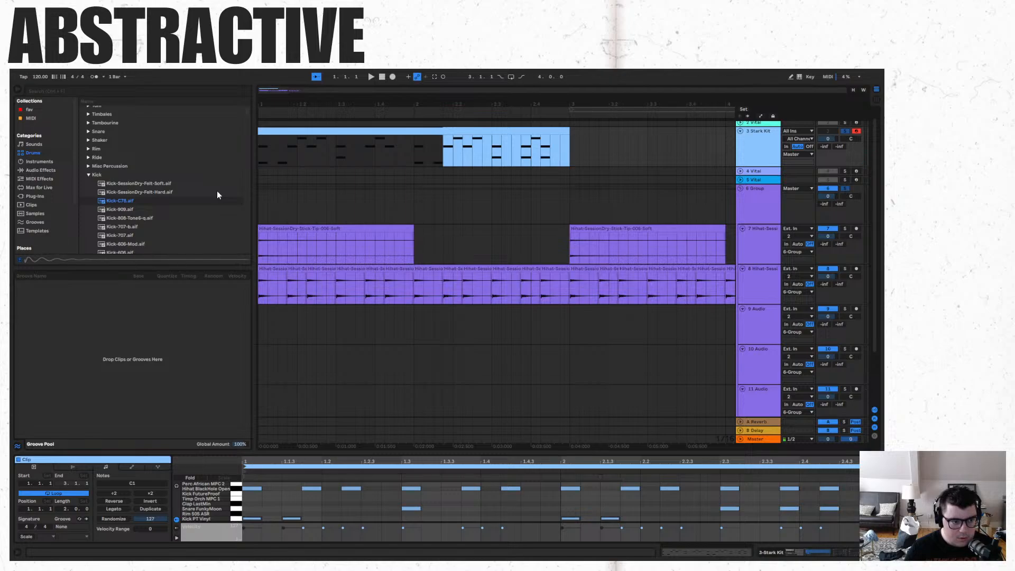
key(Down)
key(Down)
key(Down)
key(Down)
key(Down)
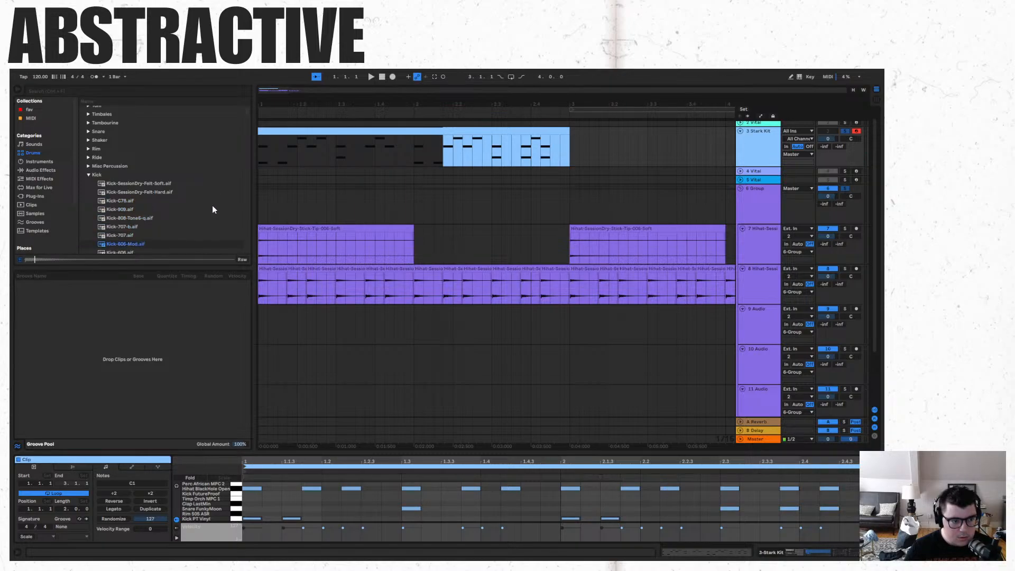
key(Down)
key(Down)
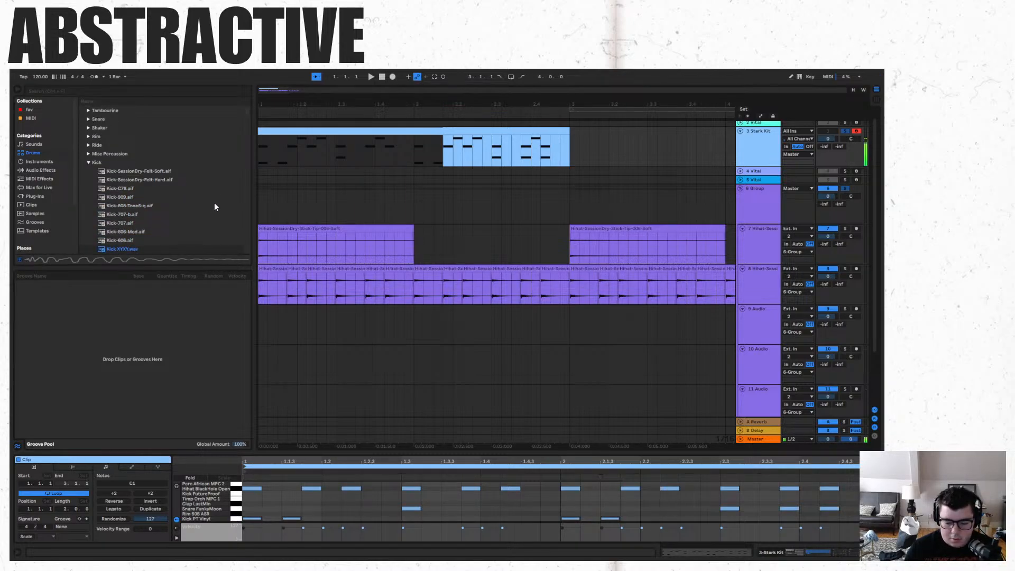
key(Down)
key(Down)
key(Down)
key(Down)
key(Down)
key(Down)
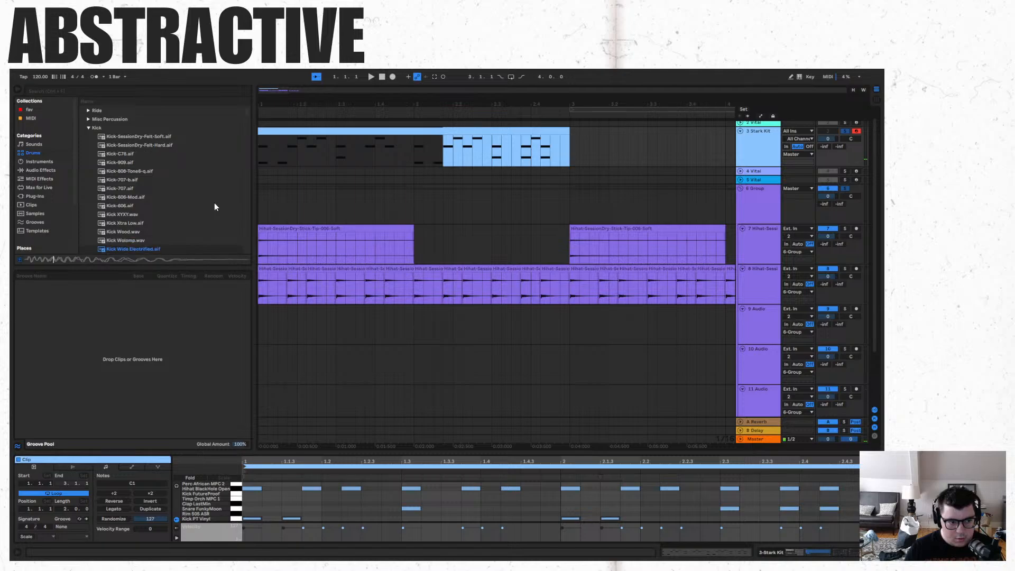
key(Down)
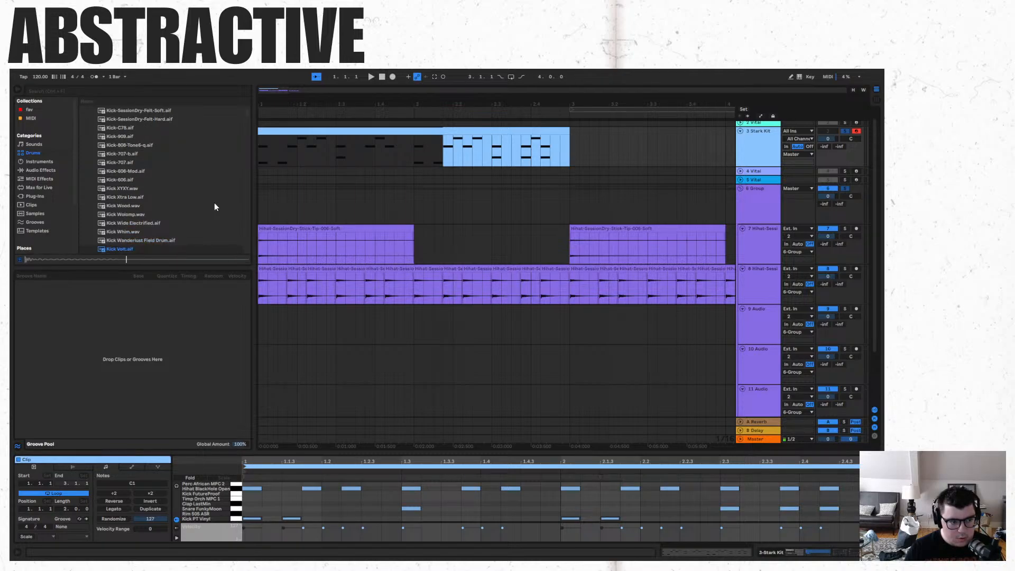
key(Up)
key(Up)
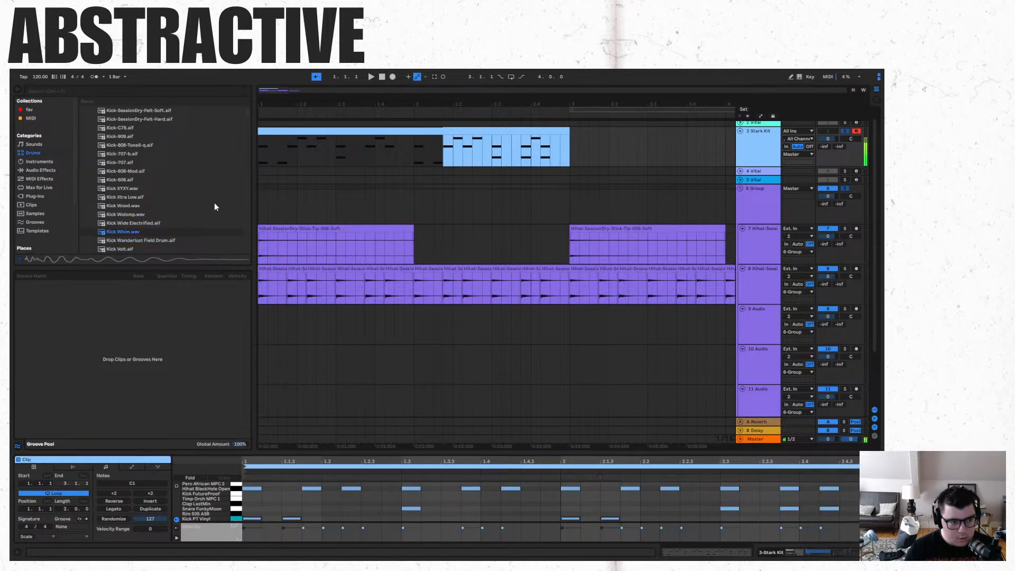
key(Down)
key(Down)
key(Down)
key(Down)
key(Down)
key(Down)
key(Down)
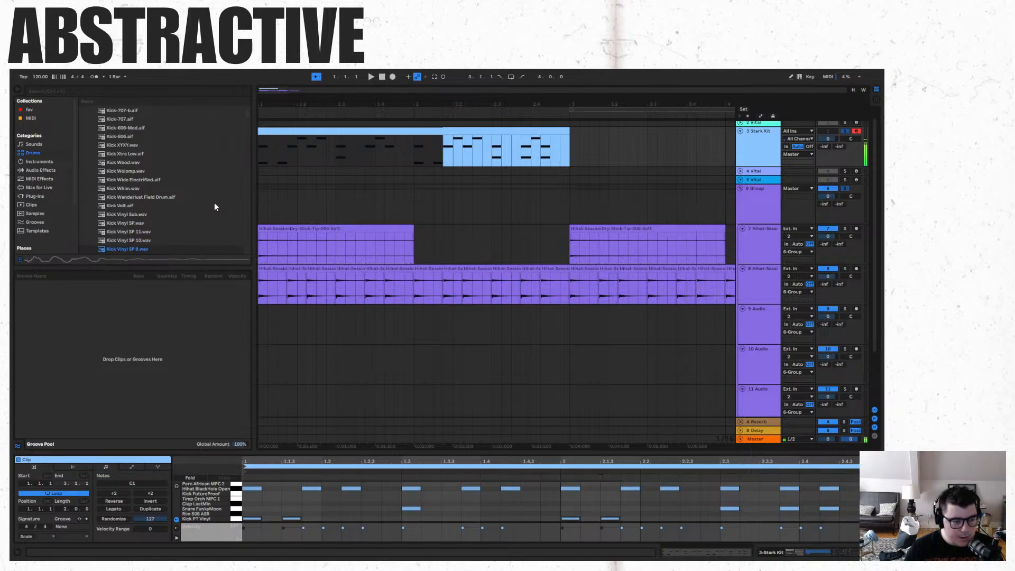
key(Up)
key(Down)
Place the Kick Vinyl SP 9 sample on the third audio track at 1.1.1, with copies at 1.1.3, 2.1.1 and 2.1.3.
drag(290, 325, 259, 328)
click(280, 331)
key(ctrl+v)
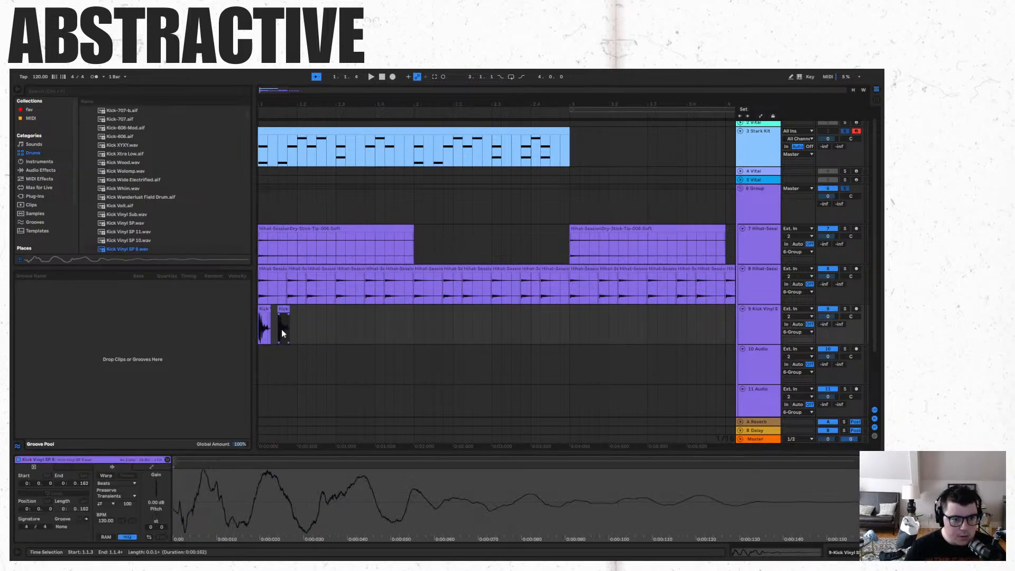
click(418, 331)
key(ctrl+v)
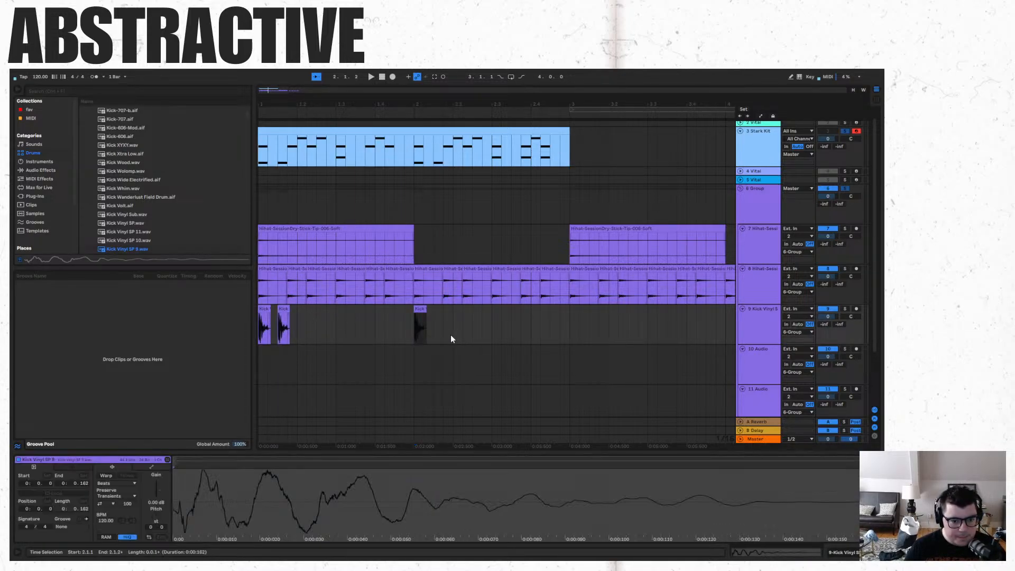
click(458, 331)
key(ctrl+v)
drag(459, 310, 442, 316)
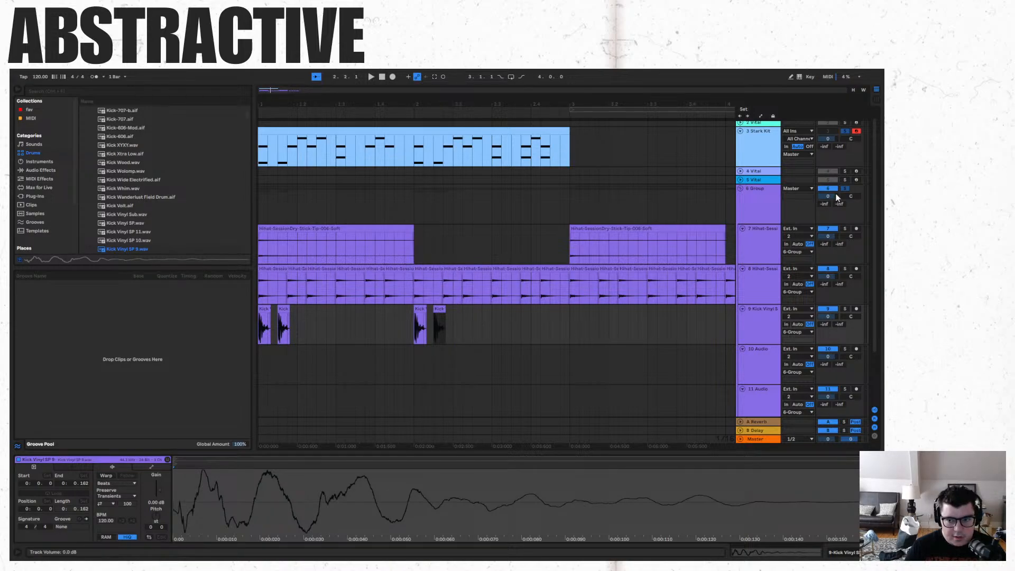
Play the sampled kick pattern with the hi-hats and the Stark Kit.
key(space)
key(space)
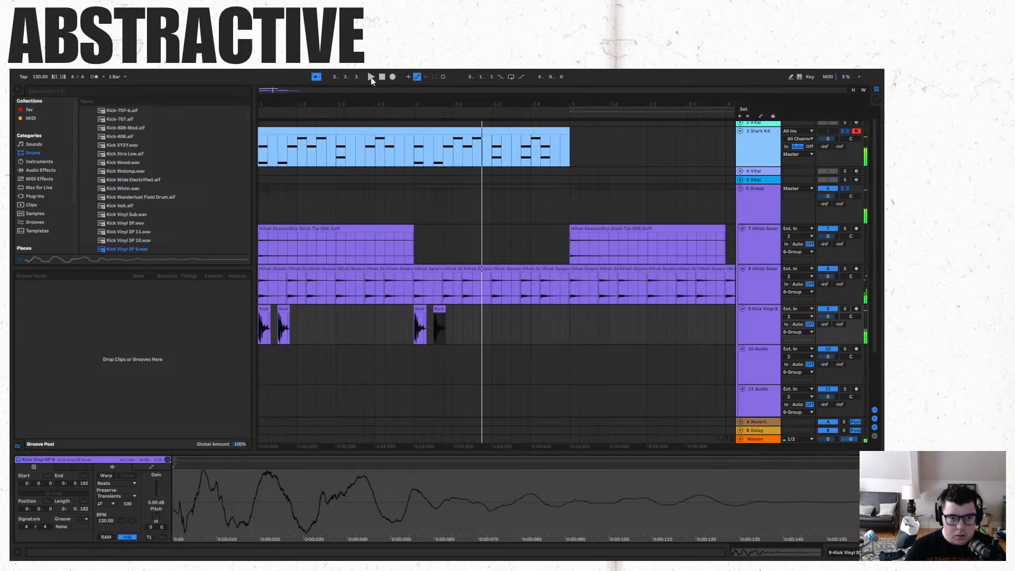
click(383, 77)
key(space)
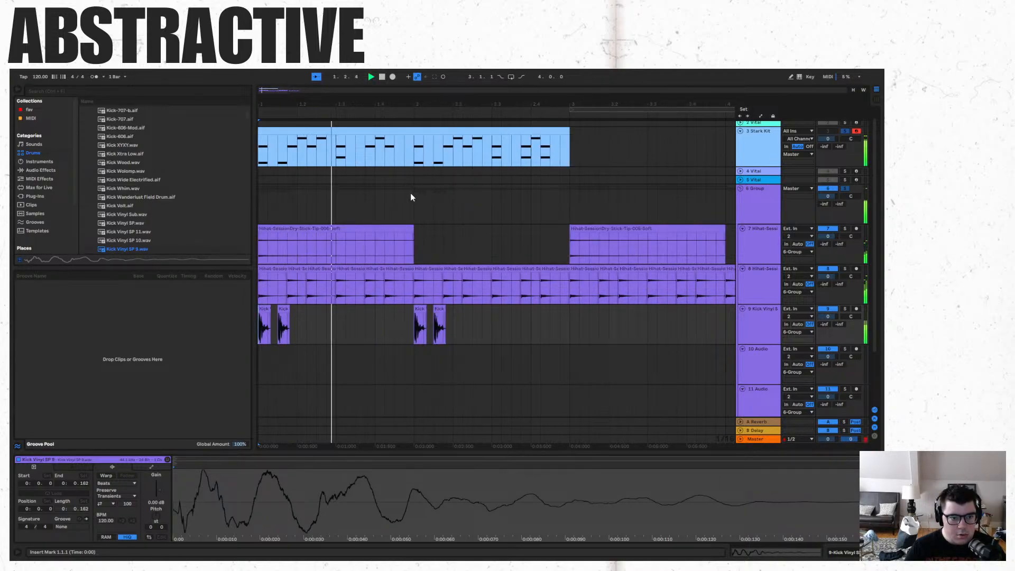
key(space)
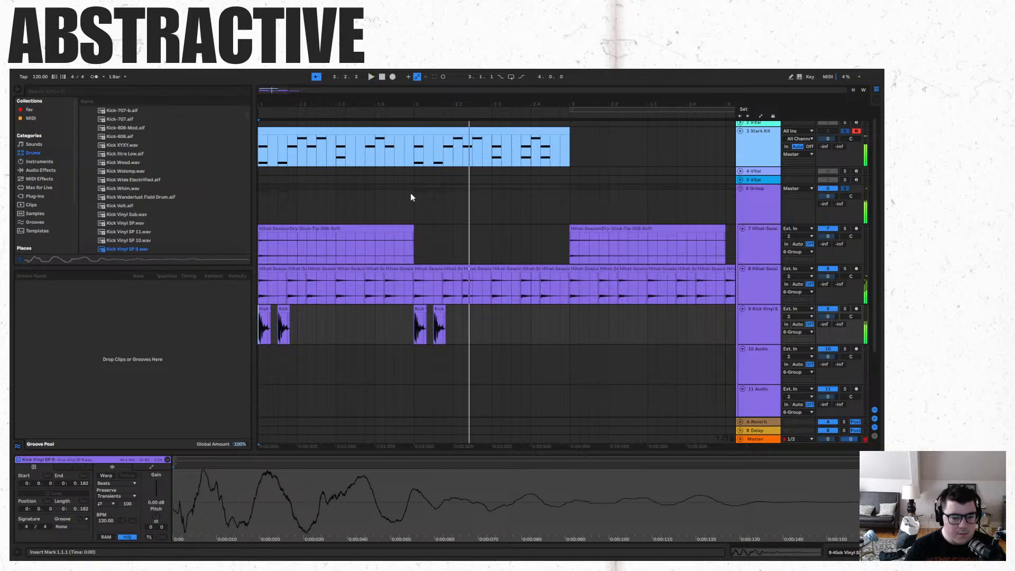
Undo the placement of all Kick Vinyl SP 9 clips on the third audio track.
key(ctrl+z)
key(ctrl+z)
key(ctrl+z)
key(ctrl+z)
key(ctrl+z)
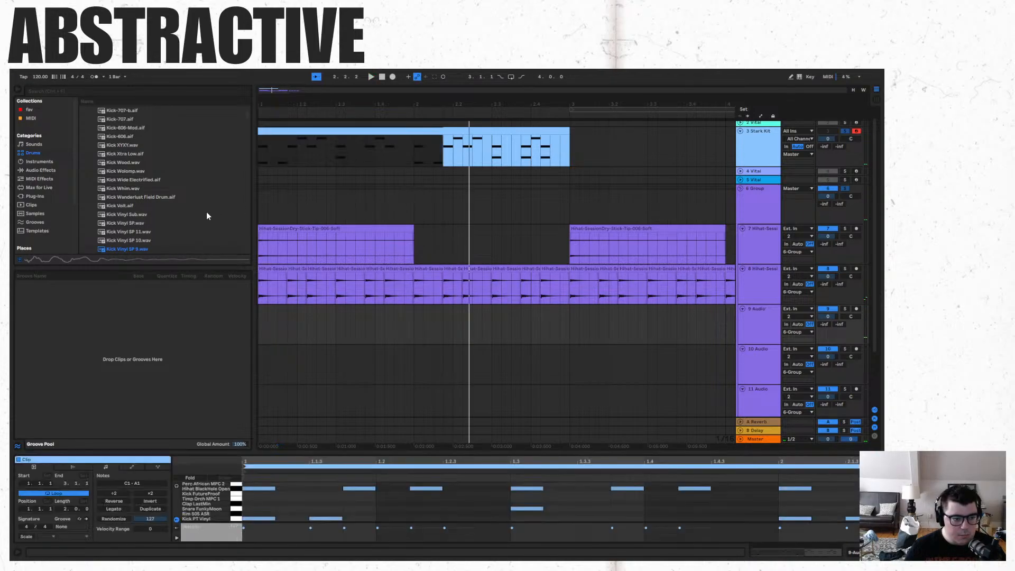
Audition the kick samples from Kick Vinyl SP 8 through Kick Vinyl DLD 1 against the Stark Kit's kick, returning to Kick Vinyl DLD 2.
scroll(154, 245, down, 1)
click(148, 247)
click(770, 147)
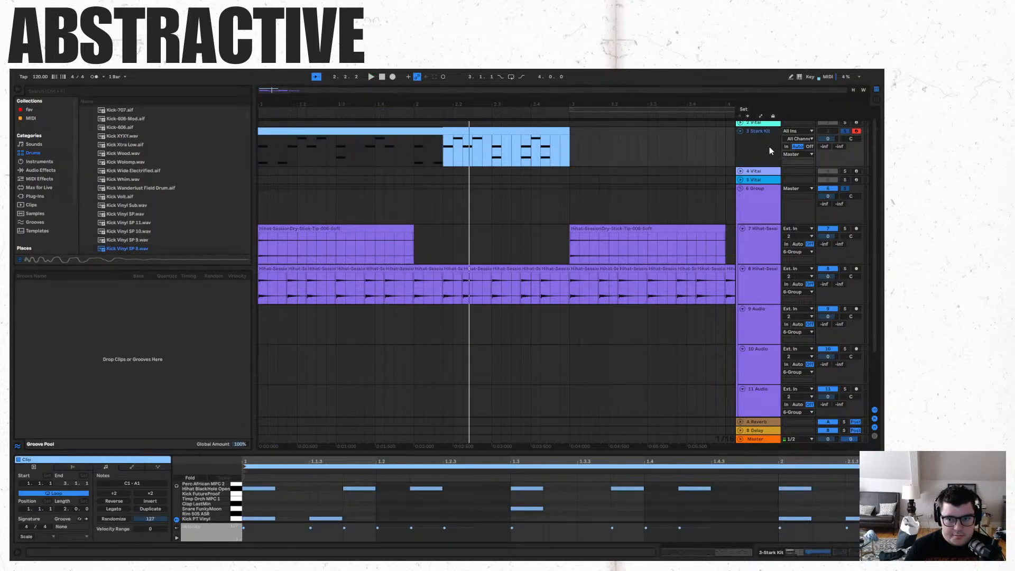
scroll(151, 248, down, 1)
click(151, 247)
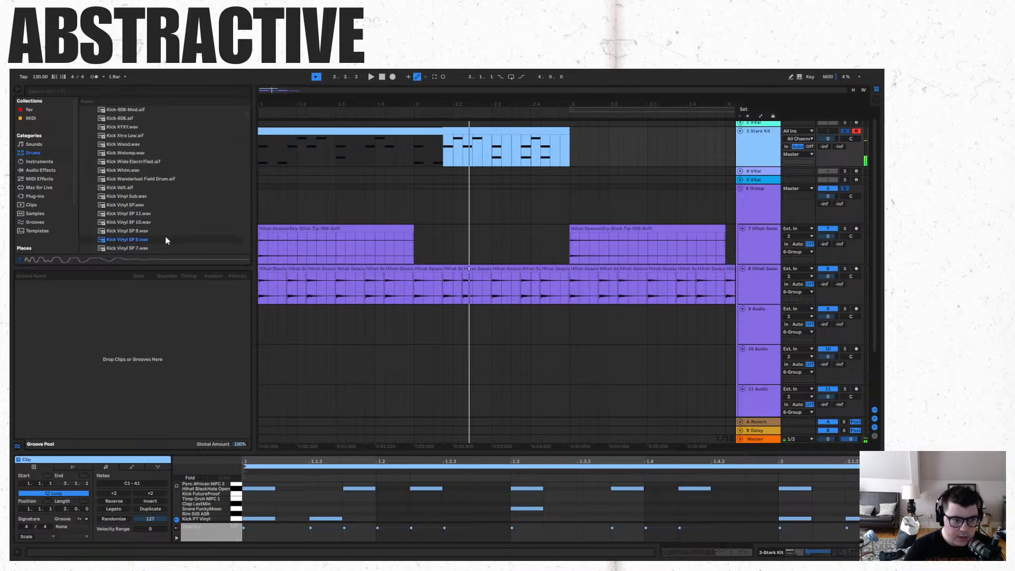
scroll(154, 245, down, 1)
click(156, 247)
scroll(155, 247, down, 1)
click(156, 247)
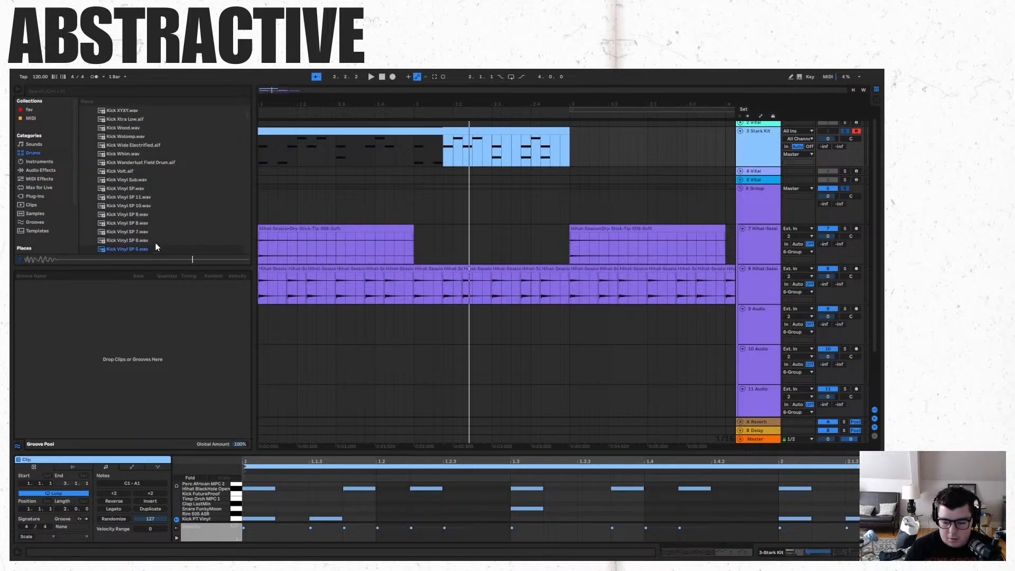
click(156, 246)
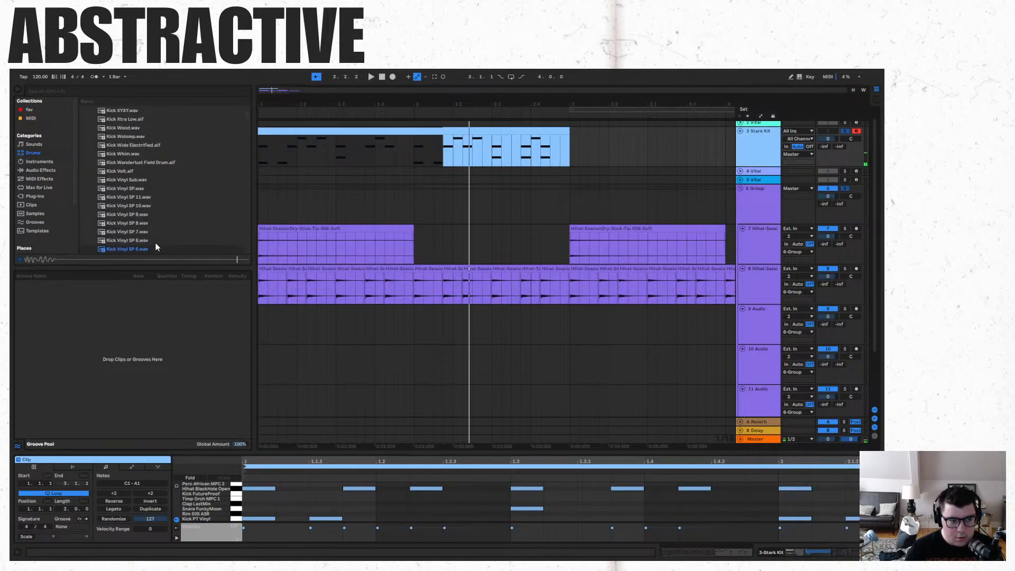
key(Down)
key(Down)
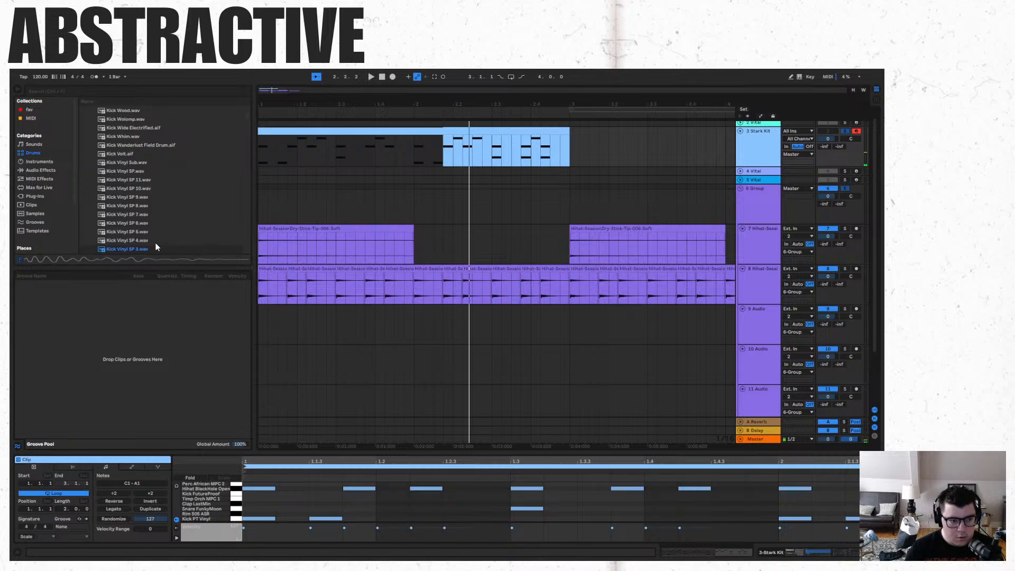
key(Down)
key(Down)
key(Down)
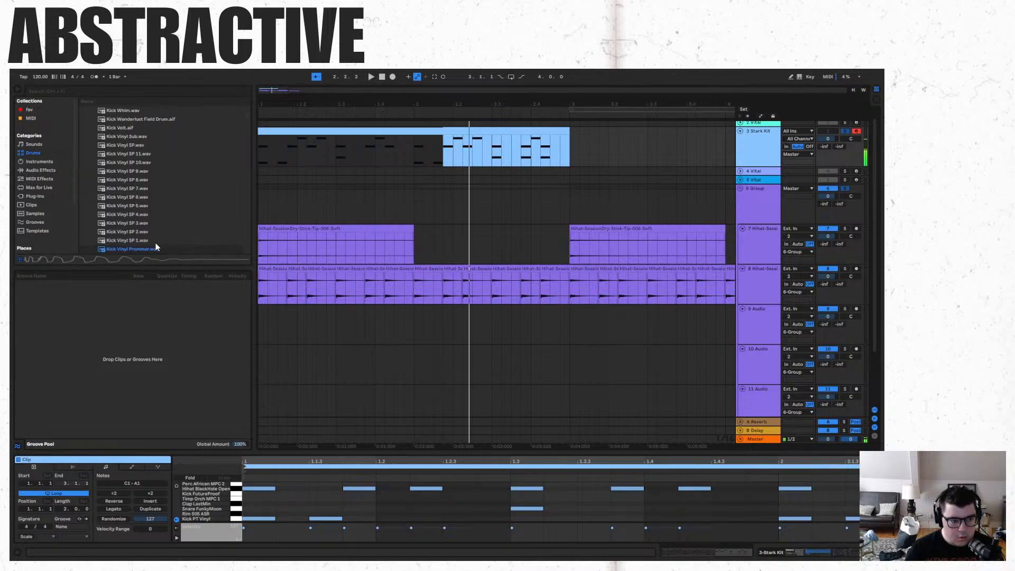
key(Down)
key(Down)
key(Down)
key(Down)
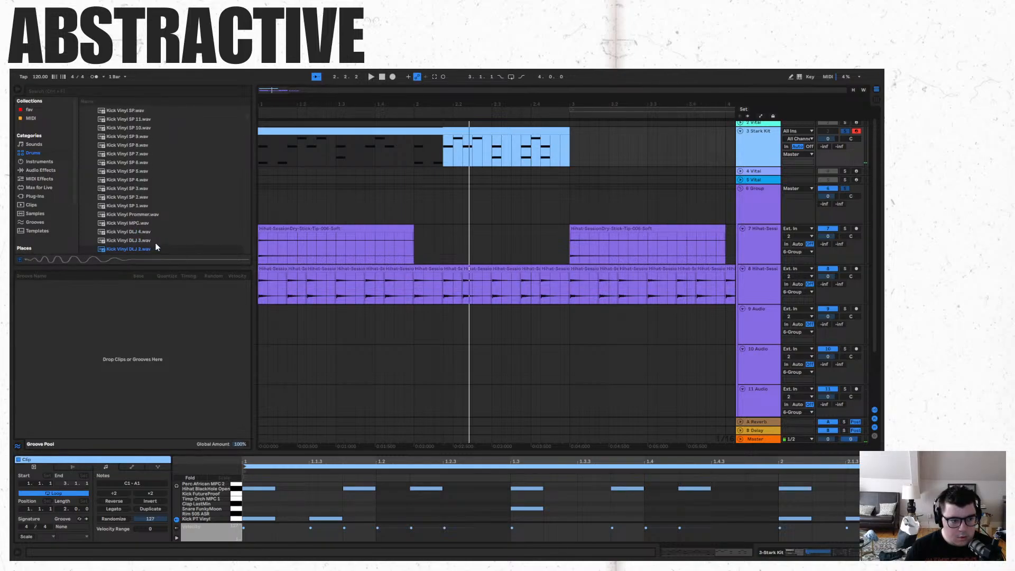
key(Down)
key(Down)
key(Down)
key(Down)
key(Down)
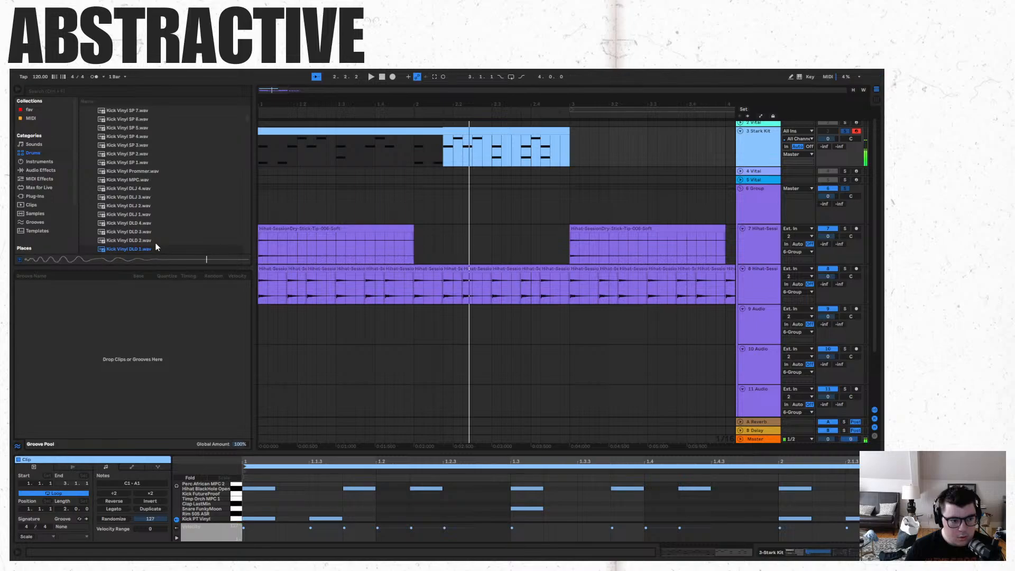
key(Up)
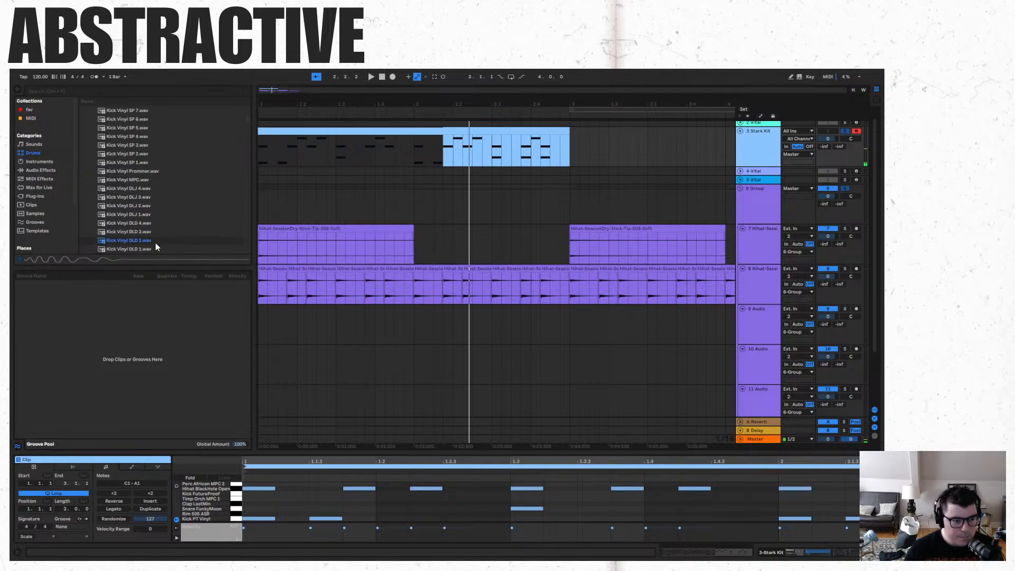
Place the Kick Vinyl DLD 2 sample on the third audio track at 1.1.1, with copies at 1.1.3, 2.1.1 and 2.1.3.
scroll(156, 235, down, 2)
drag(140, 221, 262, 317)
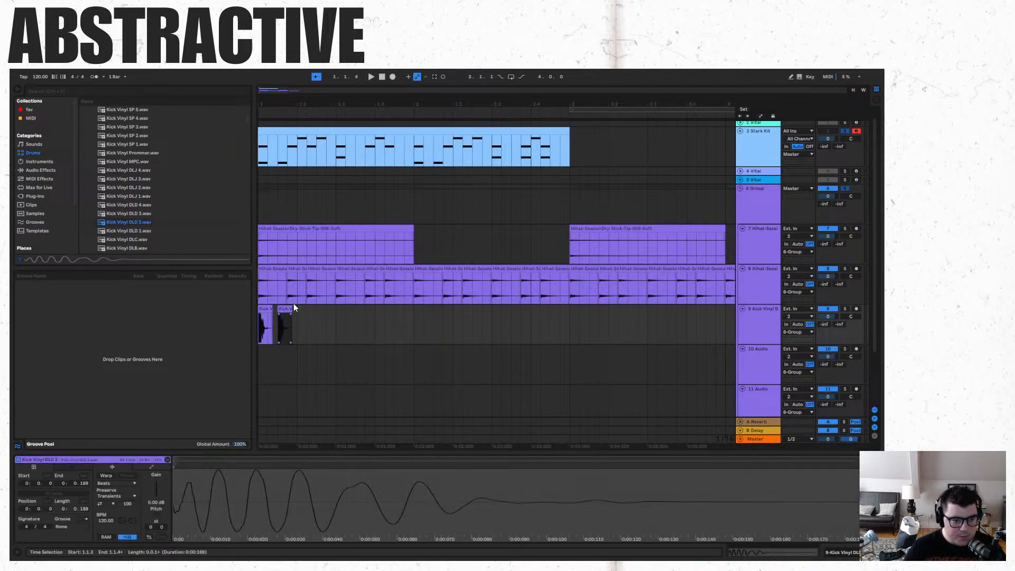
click(417, 318)
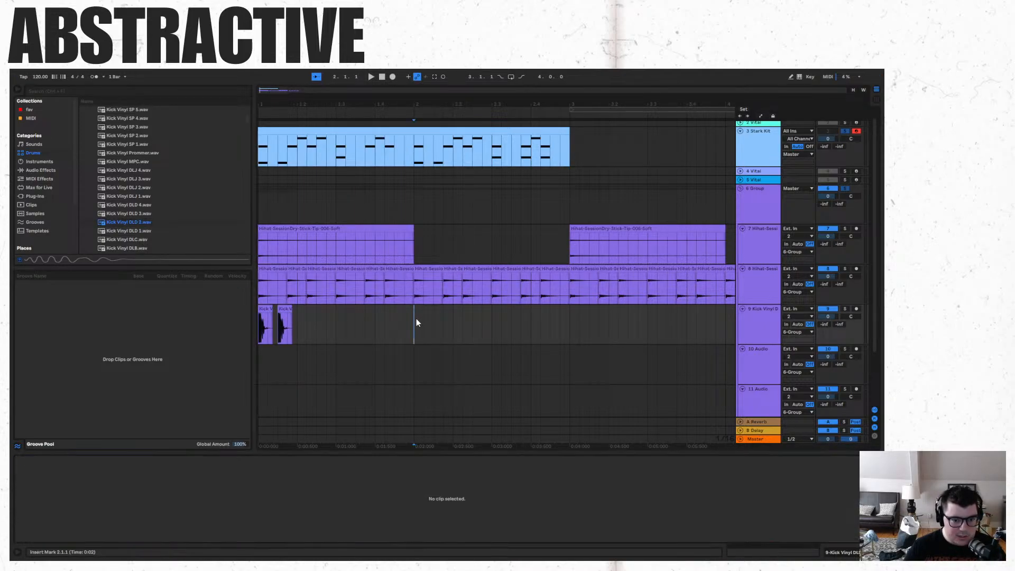
key(ctrl+v)
click(439, 317)
key(ctrl+v)
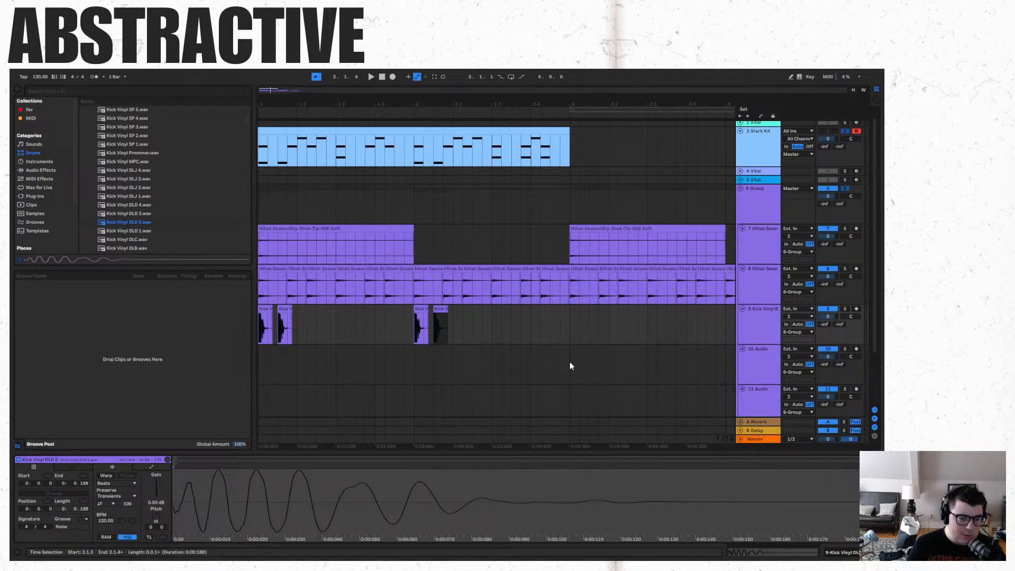
Play the Kick Vinyl DLD 2 pattern twice from the start together with the hi-hats and the Stark Kit.
click(382, 77)
key(space)
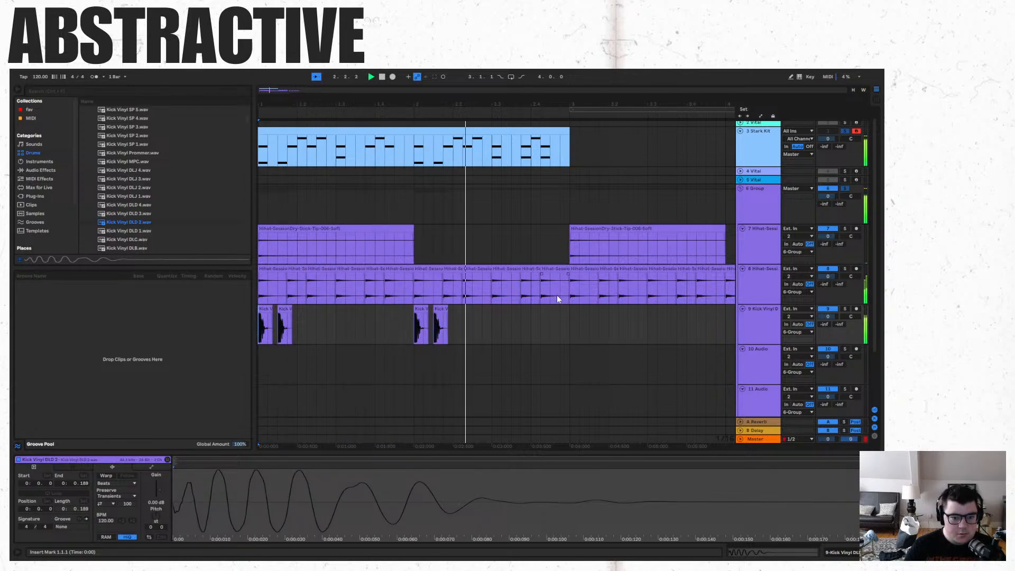
key(space)
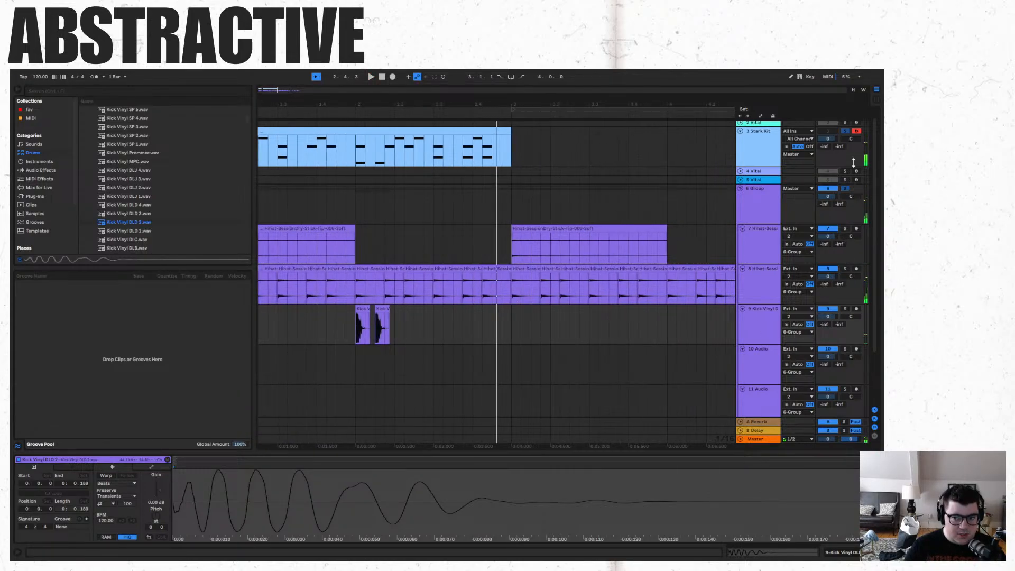
key(space)
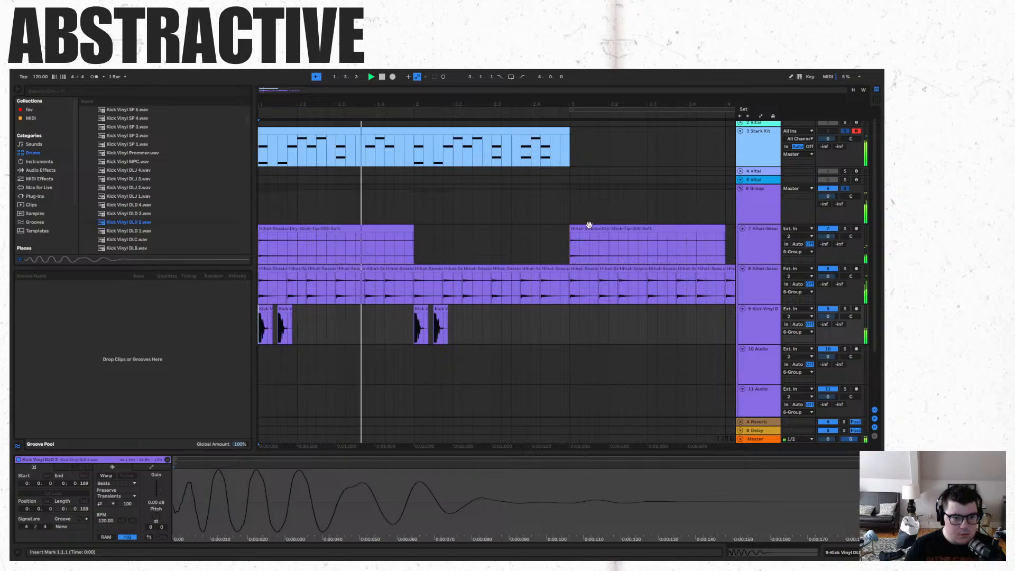
key(space)
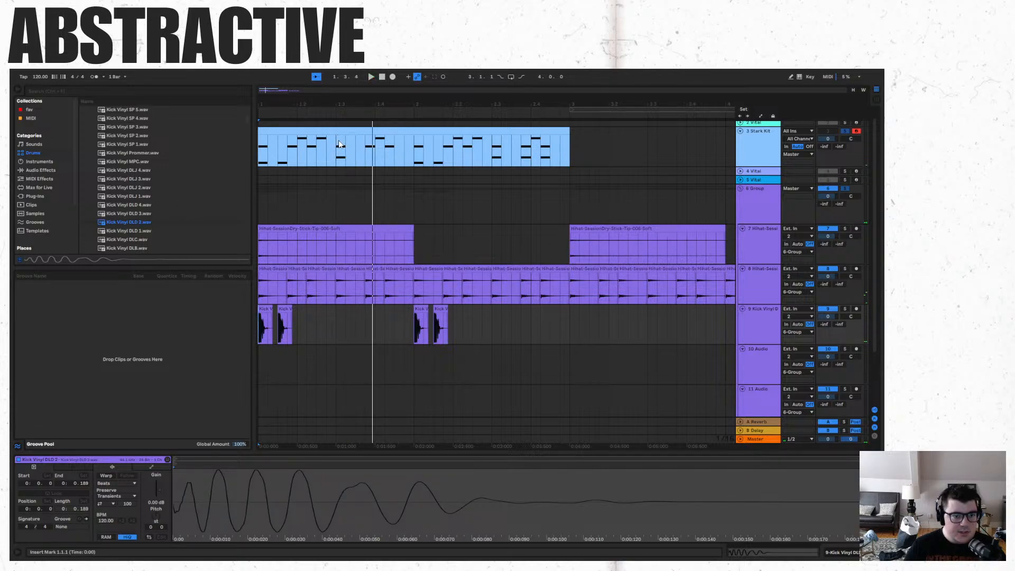
Collapse the Kick folder and expand the Snare folder under Drum Hits.
scroll(144, 176, up, 10)
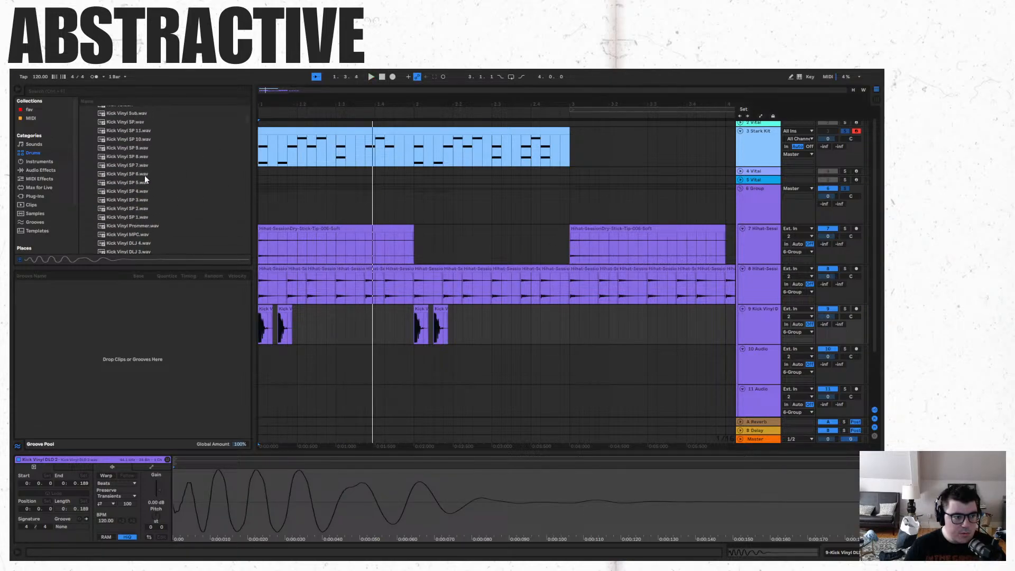
click(93, 195)
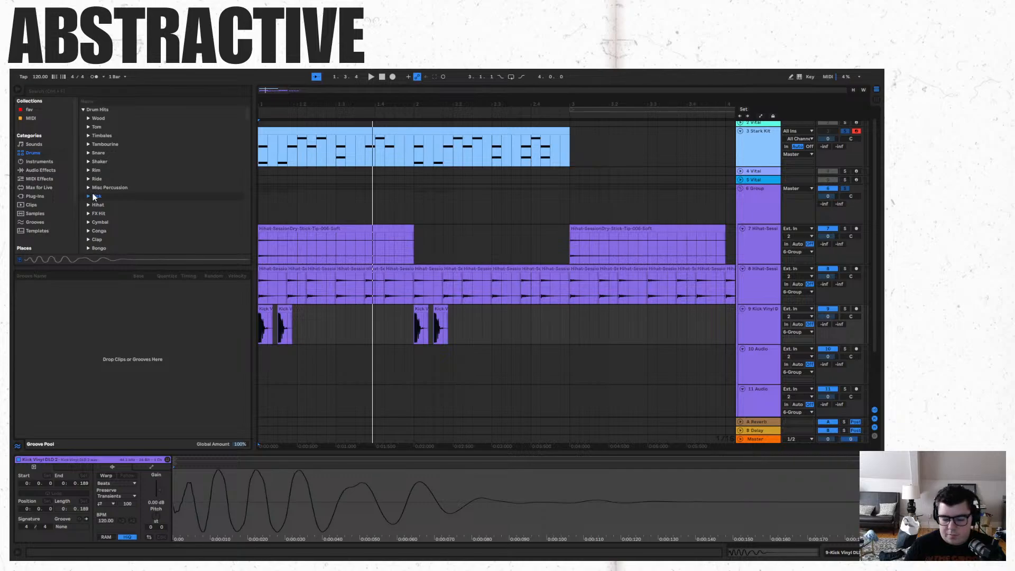
click(88, 153)
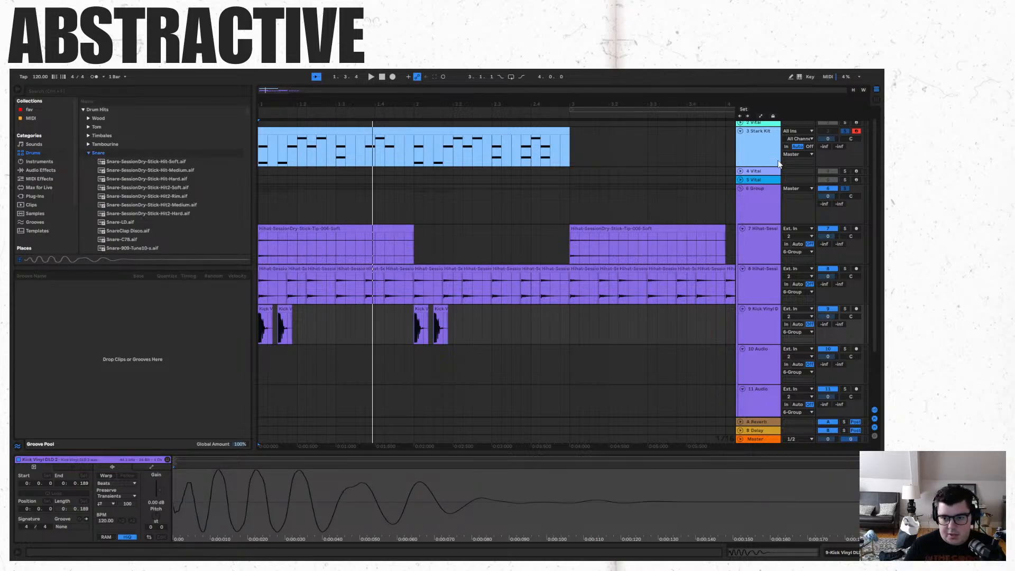
Open the Stark Kit clip's notes and audition the snare samples from Snare-SessionDry-Stick-Hit-Soft through Snare Vinyl 06, returning to Snare Vinyl 07.
click(761, 142)
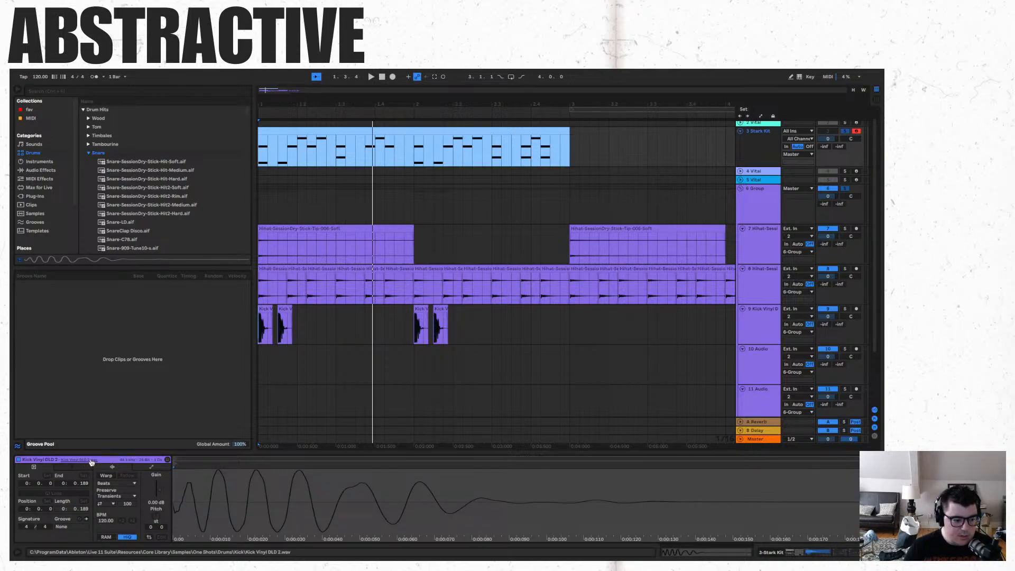
click(321, 130)
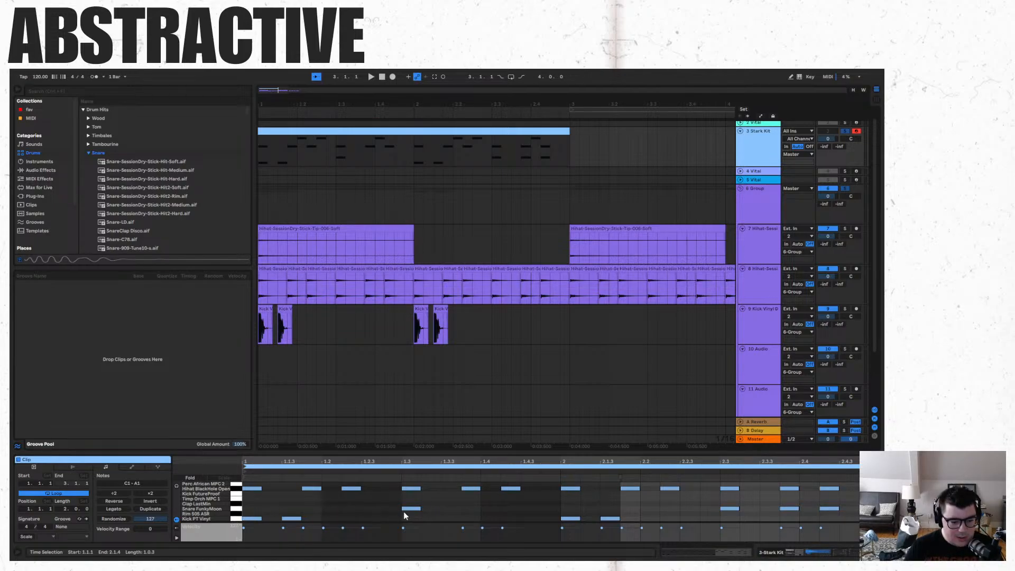
click(178, 161)
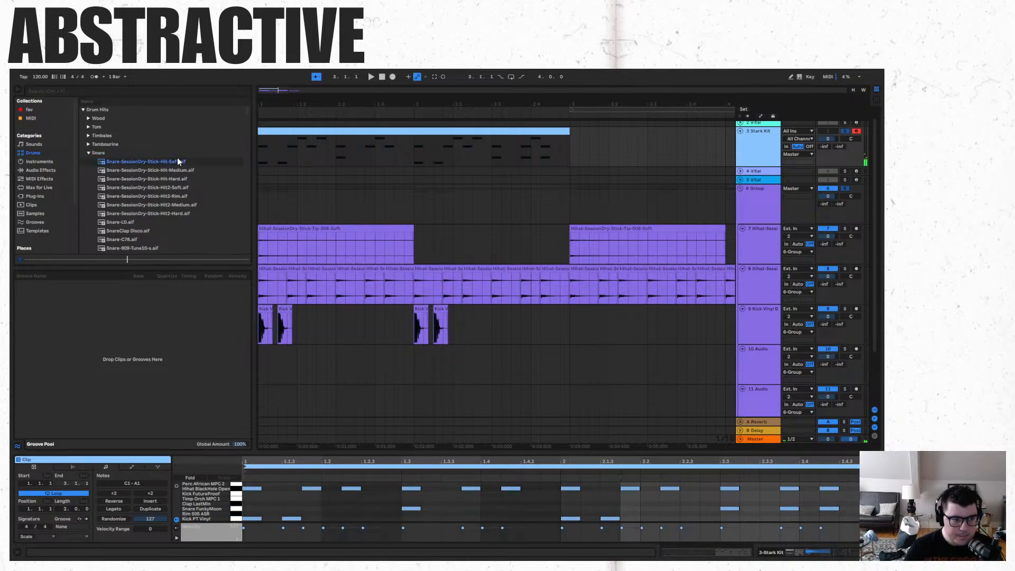
key(Down)
key(Down)
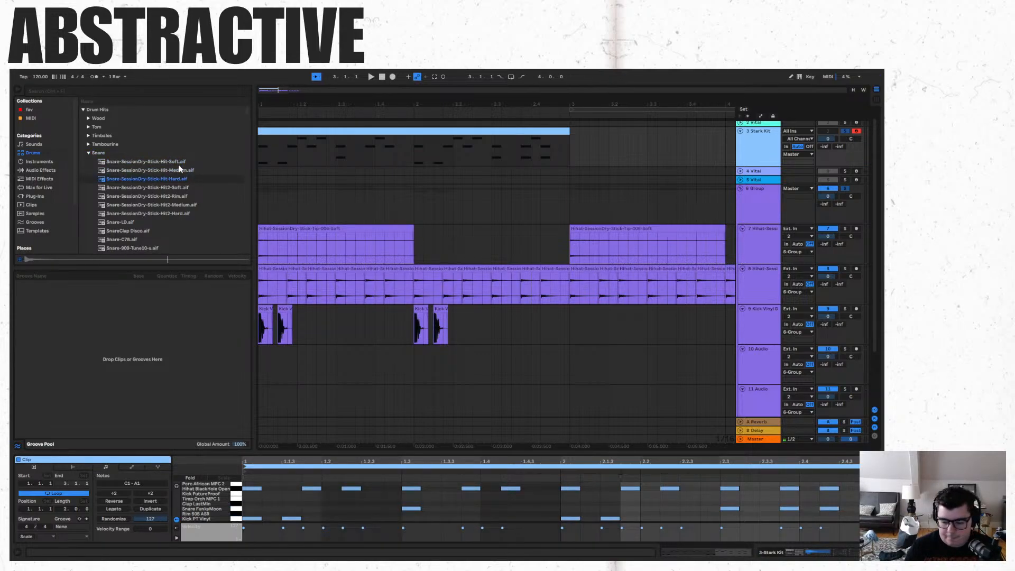
key(Down)
key(Down)
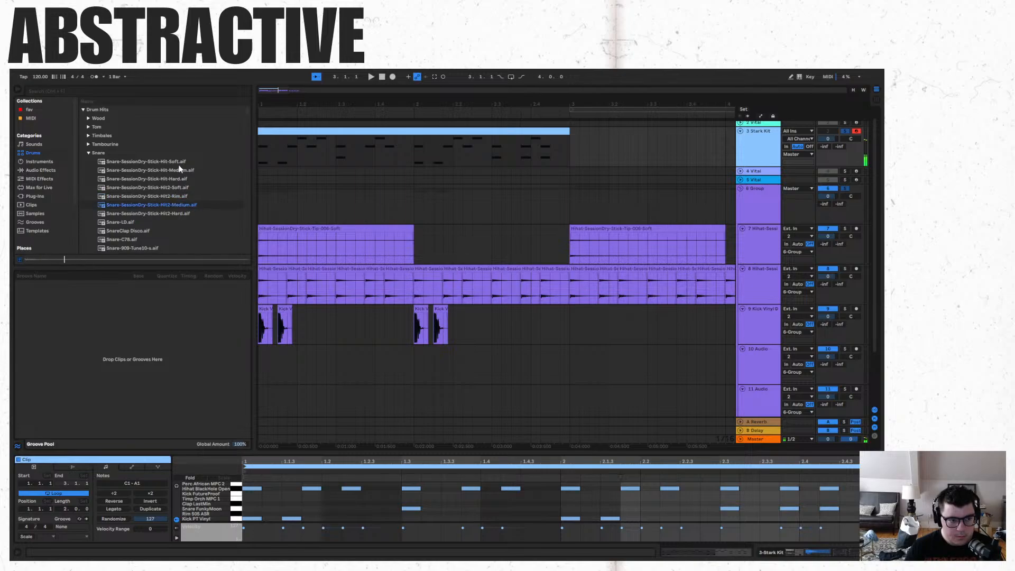
key(Down)
key(Down)
key(Down)
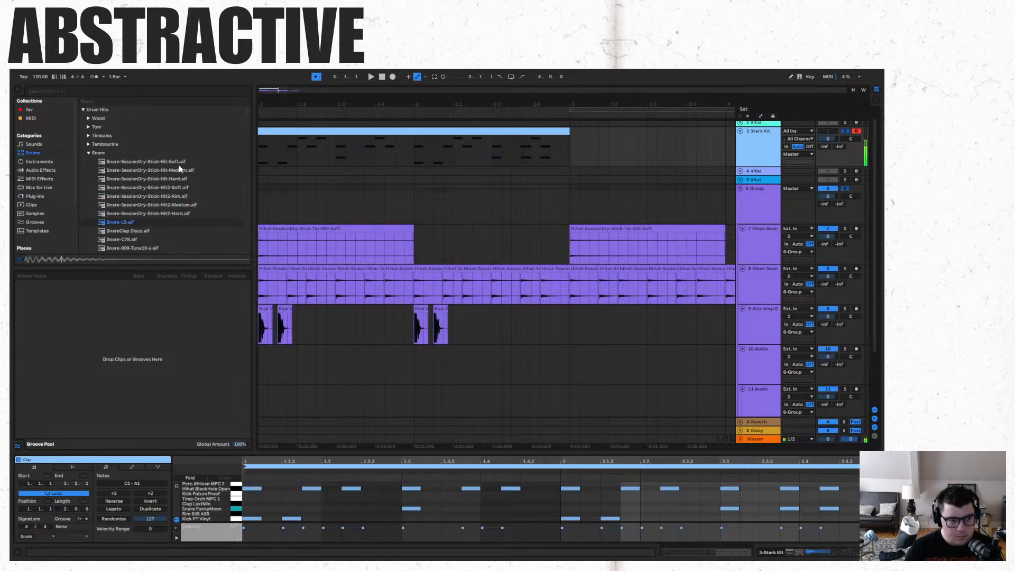
key(Down)
key(Down)
key(Down)
key(Down)
key(Down)
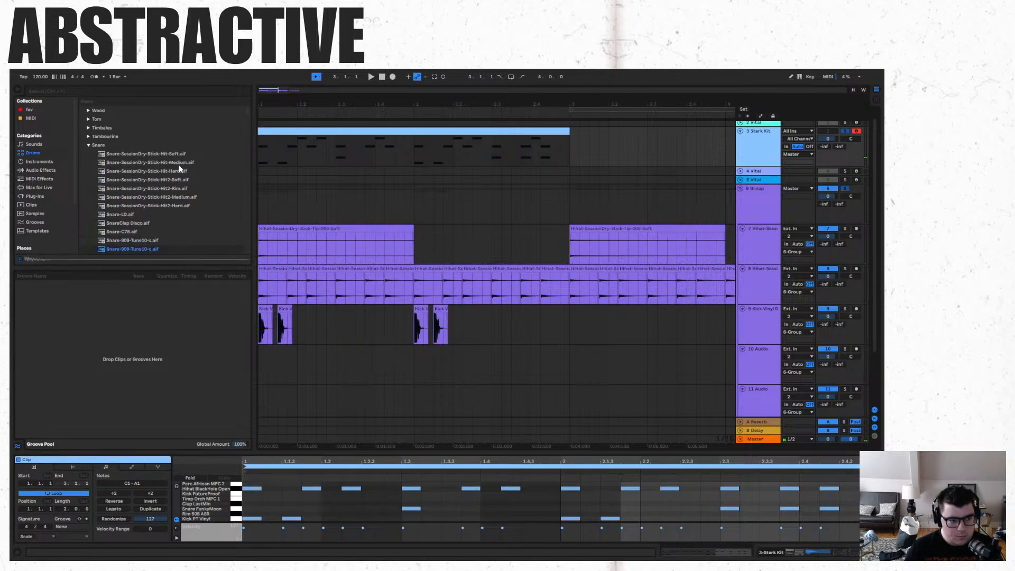
key(Down)
key(Down)
key(Down)
key(Down)
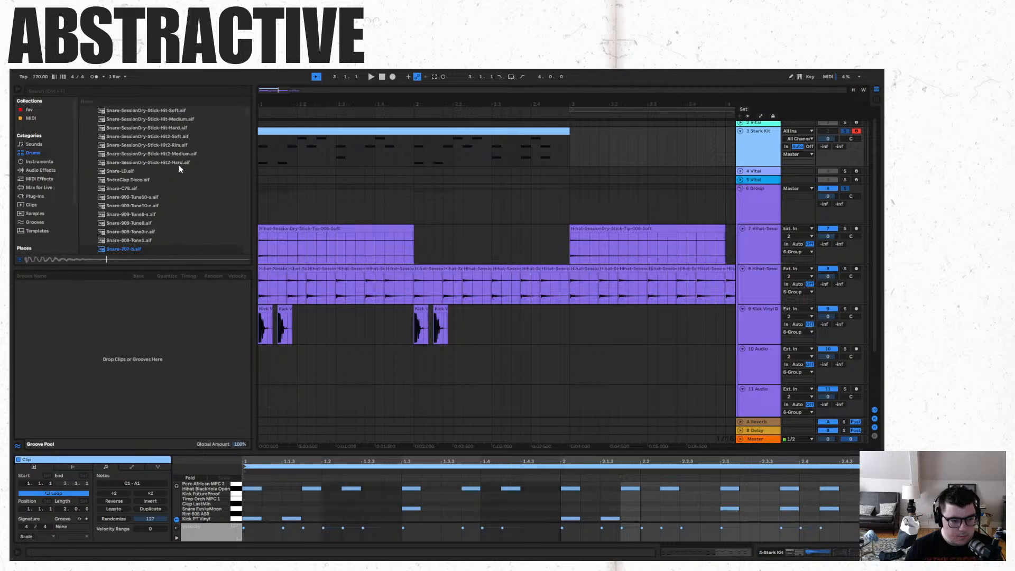
key(Down)
key(Down)
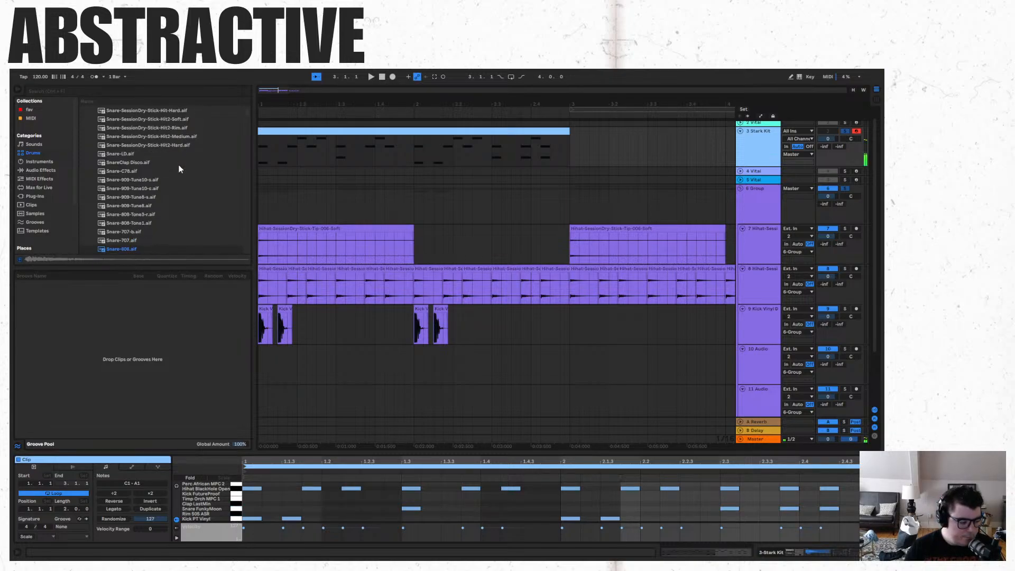
key(Down)
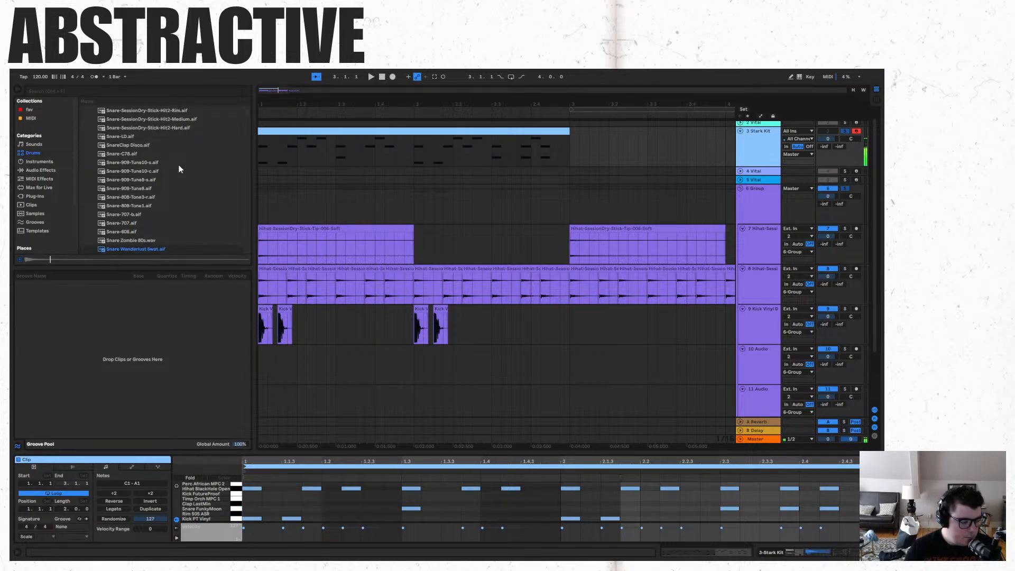
key(Down)
key(Down)
key(Down)
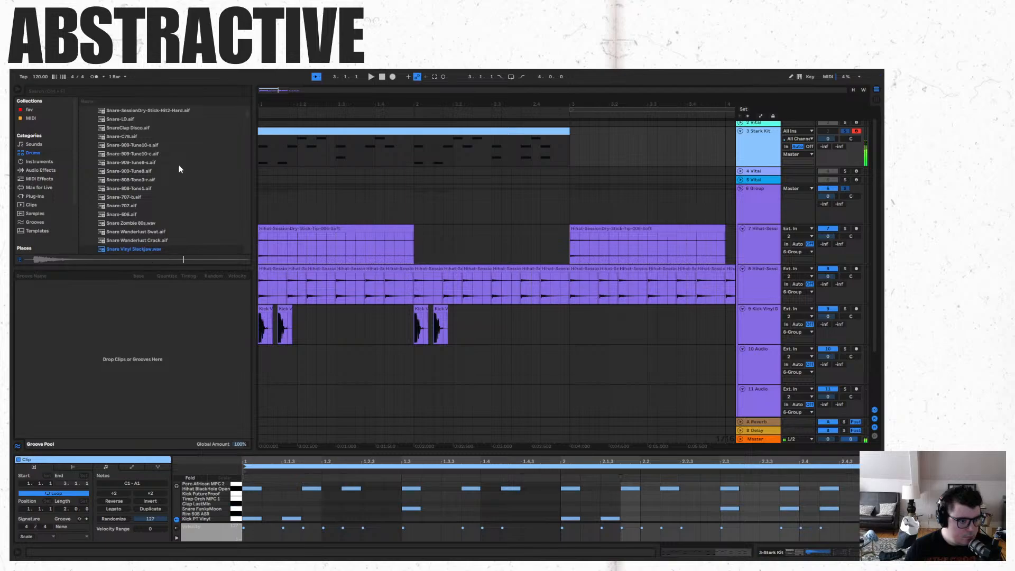
key(Down)
key(Down)
key(Down)
key(Down)
key(Down)
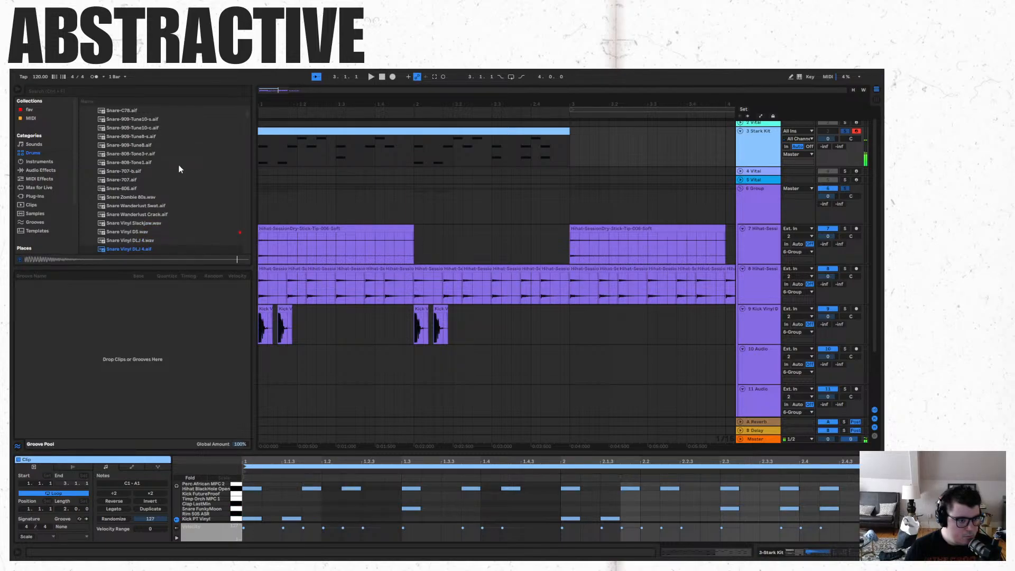
key(Down)
key(Down)
key(Down)
key(Down)
key(Down)
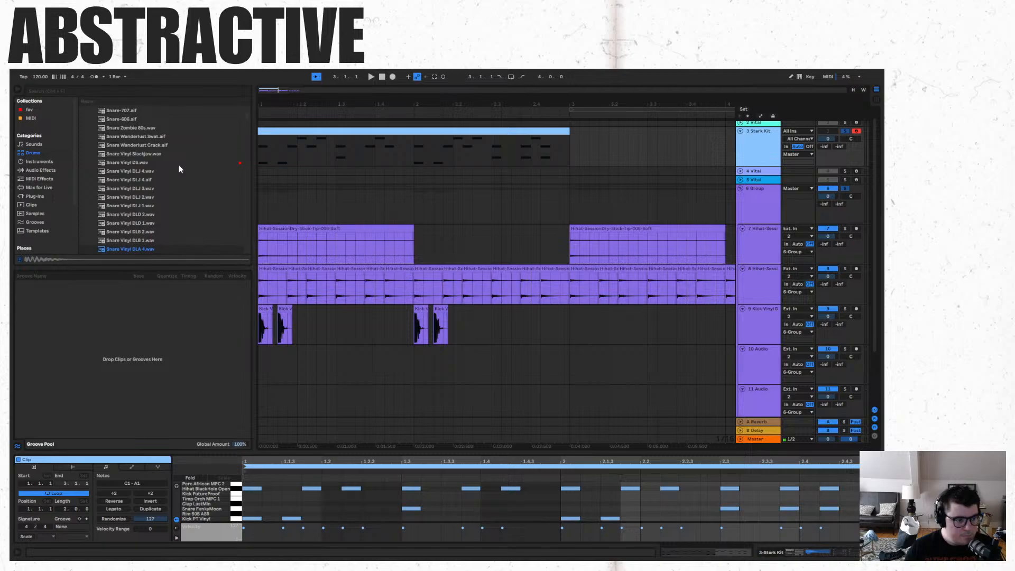
key(Down)
key(Down)
key(Down)
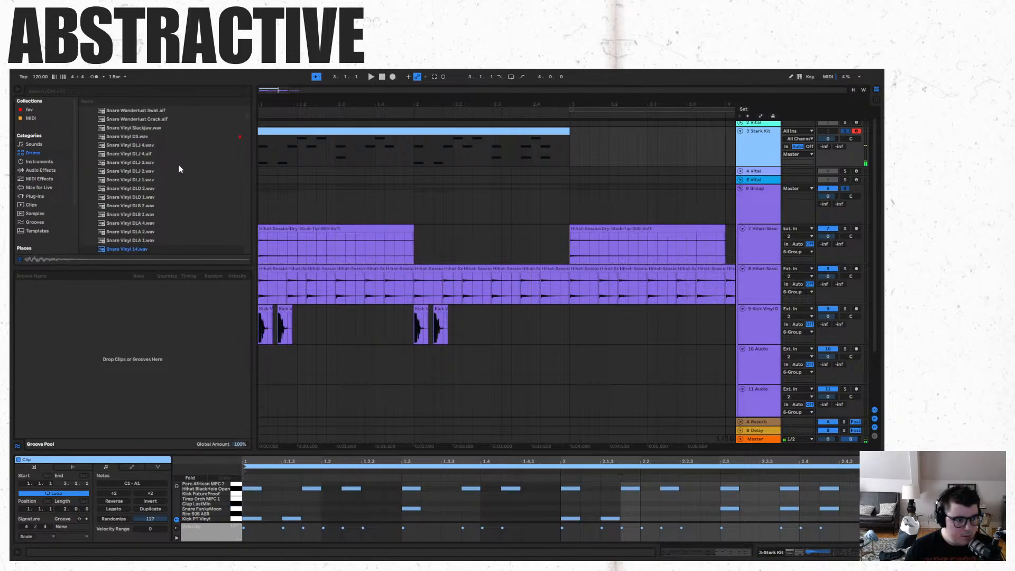
key(Down)
key(Down)
key(Down)
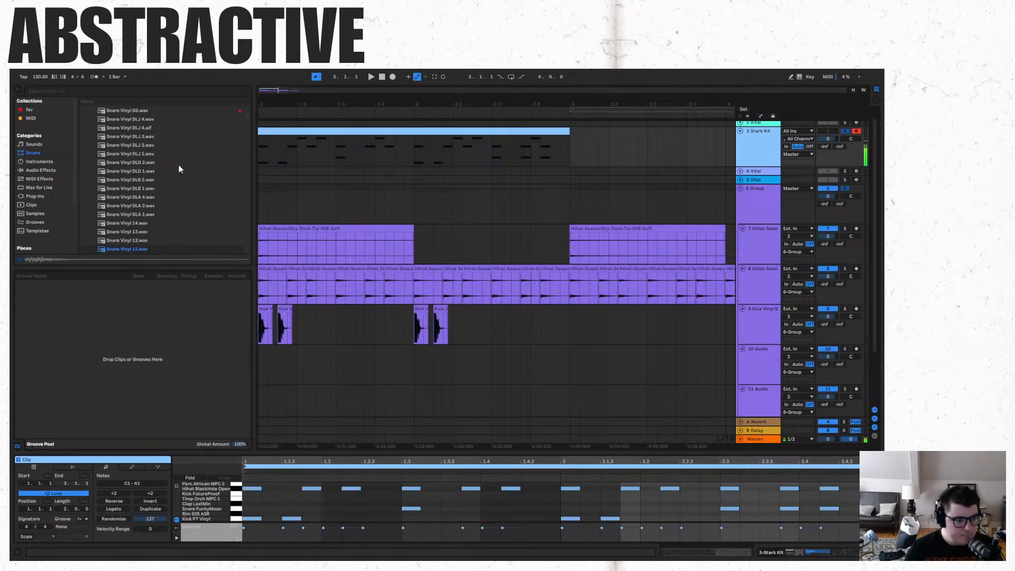
key(Down)
key(Down)
key(Down)
key(Down)
key(Down)
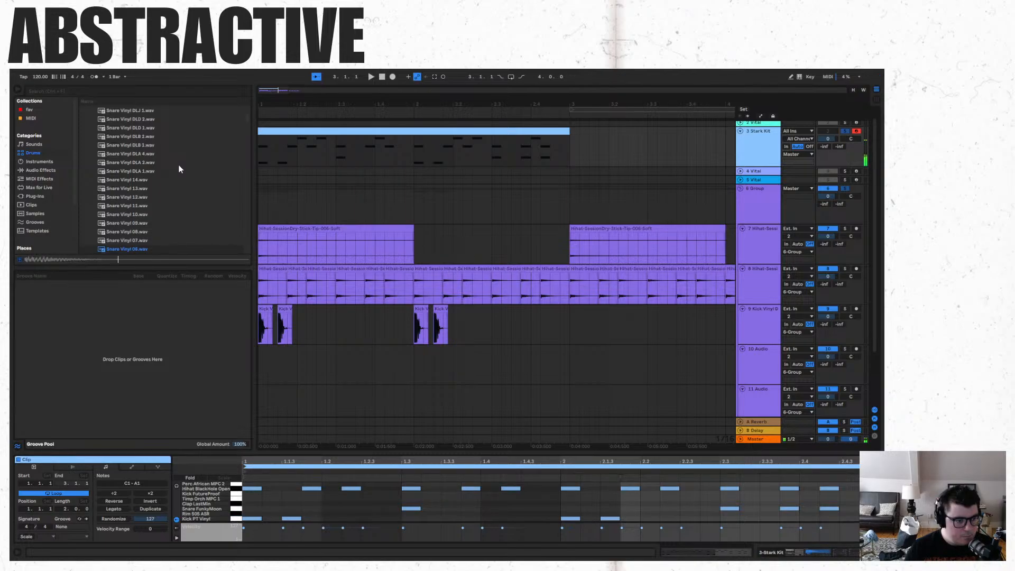
key(Up)
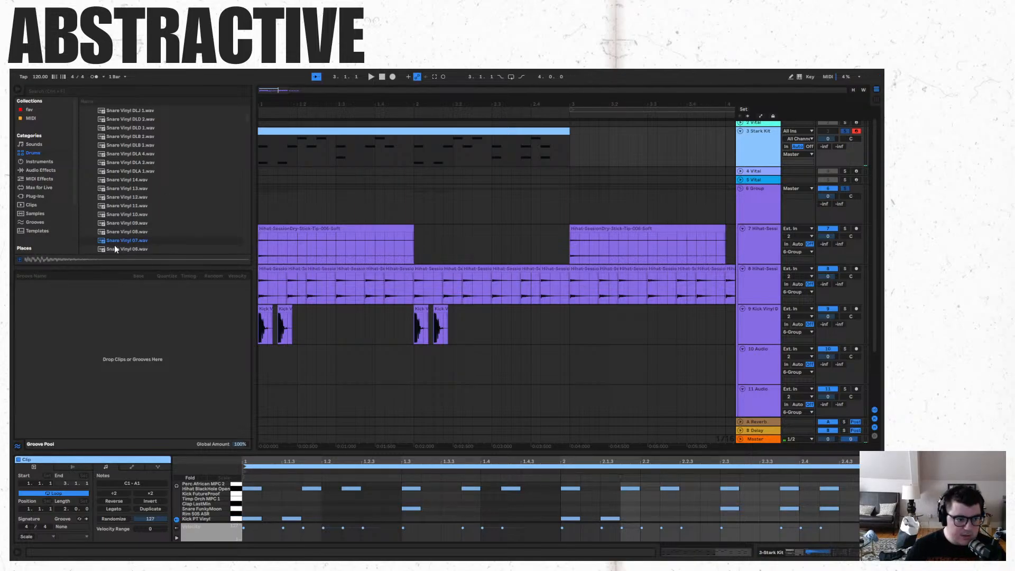
Place the Snare Vinyl 07 sample on the fourth audio track in the group at 1.3.1, with a copy at 2.3.1.
mouse_move(114, 243)
mouse_down()
mouse_move(384, 338)
mouse_move(311, 375)
mouse_move(301, 365)
mouse_move(341, 374)
mouse_up()
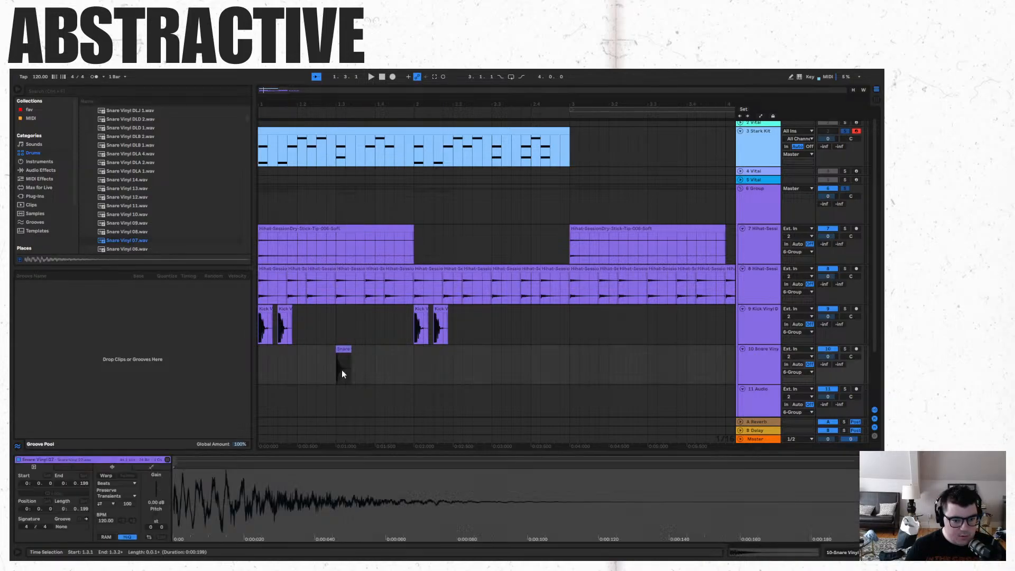
click(495, 371)
key(ctrl+v)
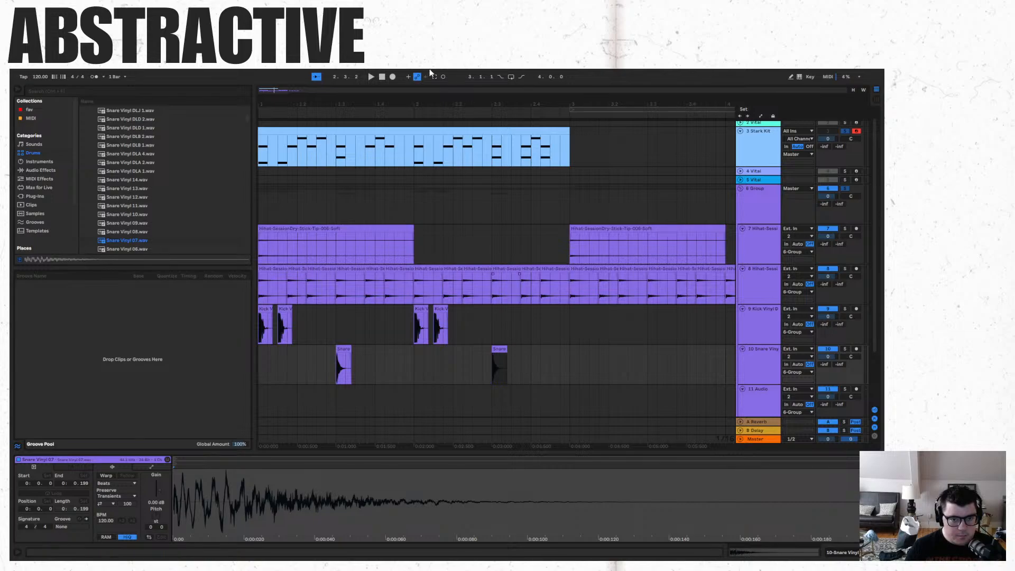
Play the beat from the start, clear the solo on the Stark Kit and group tracks, and mute the Stark Kit.
click(384, 80)
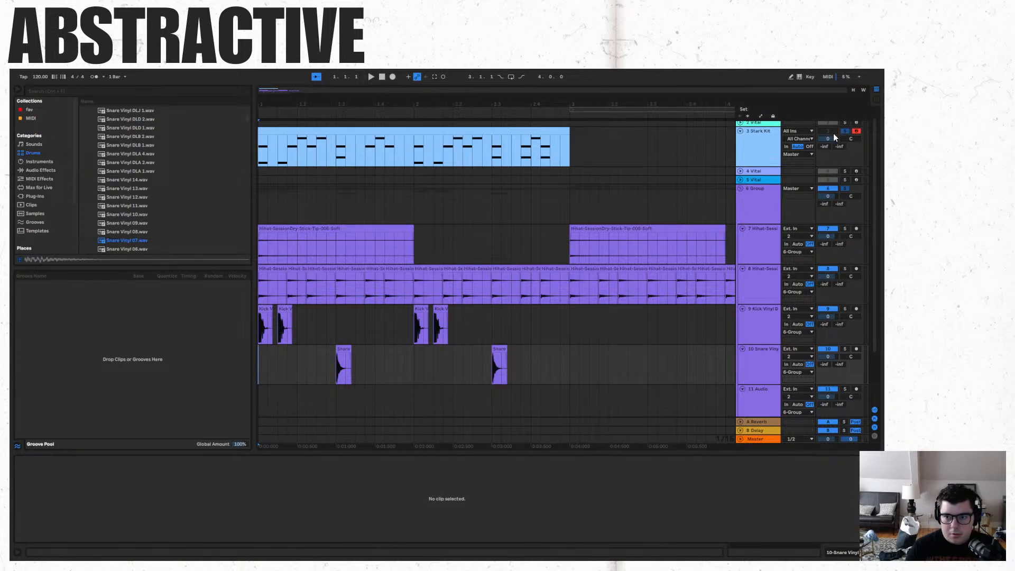
key(space)
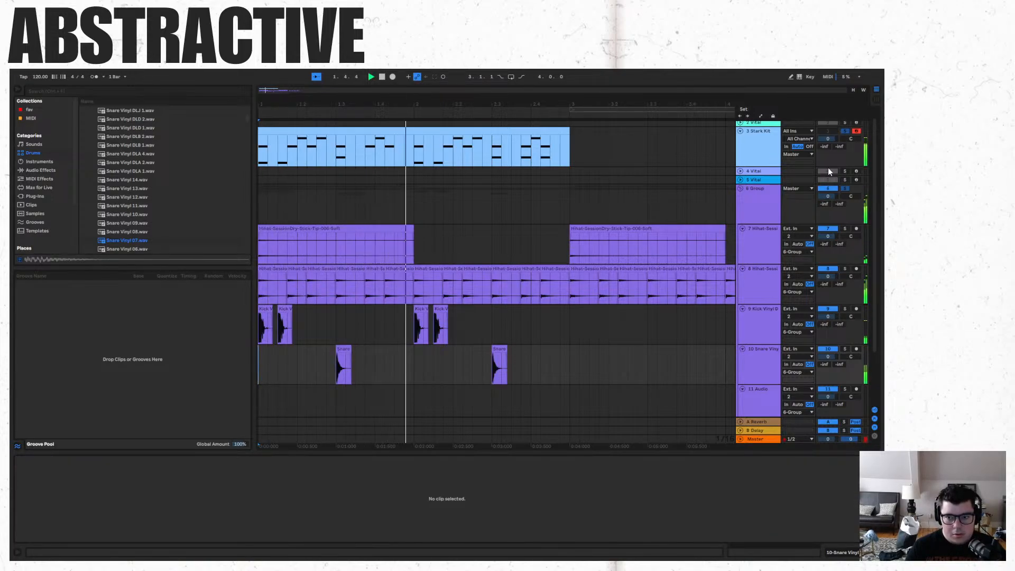
click(844, 132)
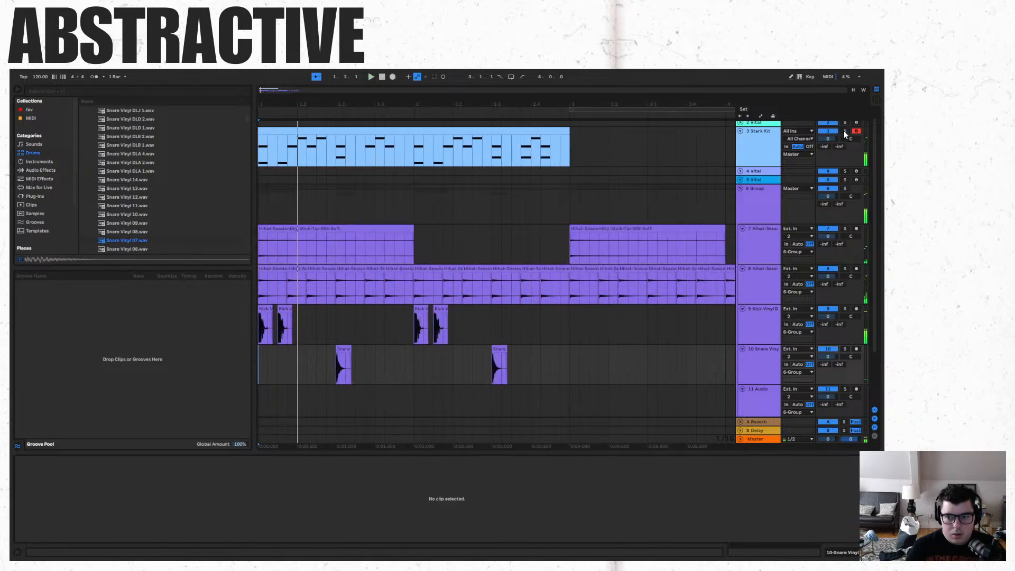
click(825, 131)
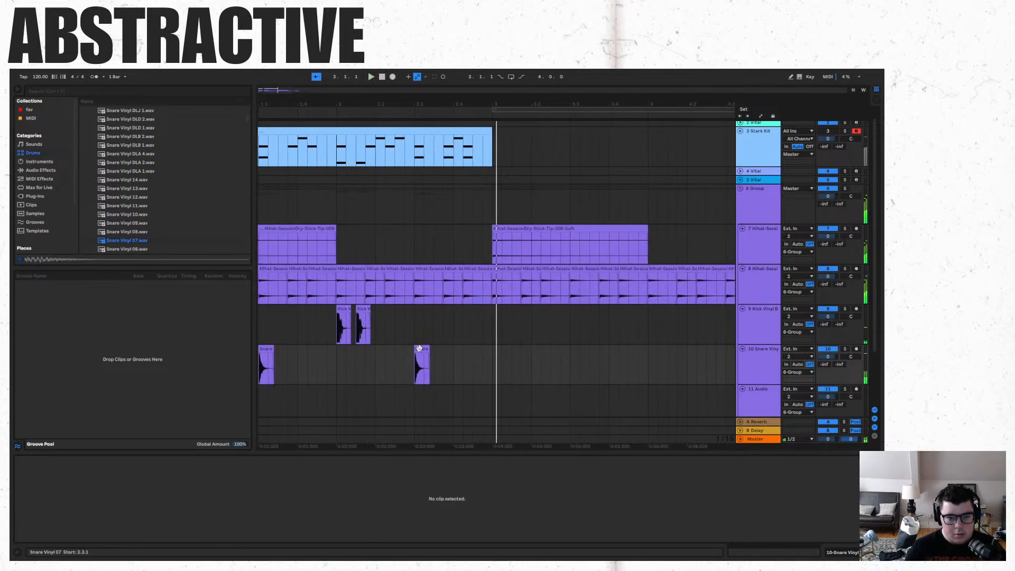
Copy all kick and snare clips of the first two bars and paste them on the same tracks at 3.1.1.
click(496, 349)
drag(496, 349, 259, 312)
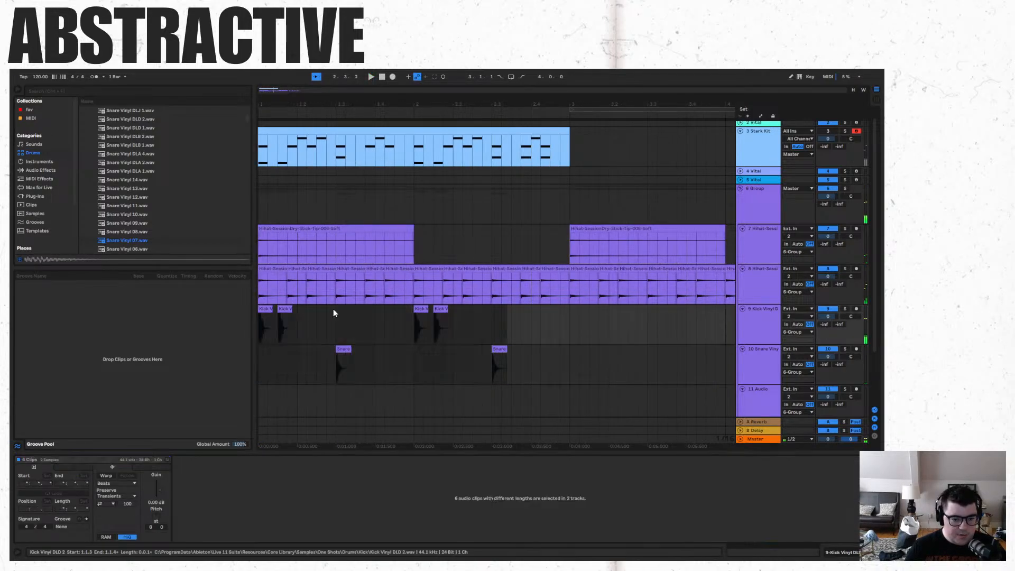
click(529, 312)
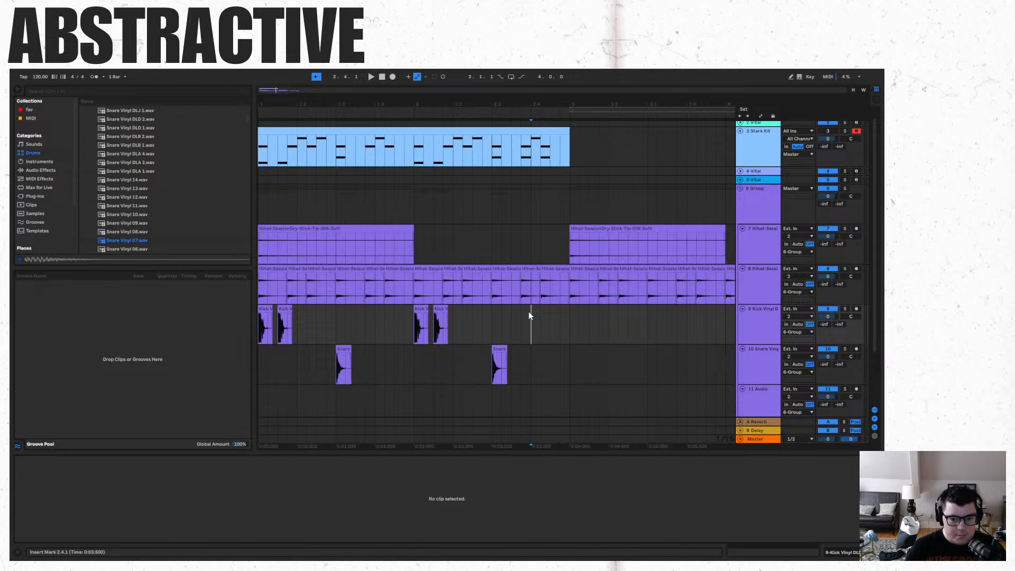
click(569, 318)
key(ctrl+v)
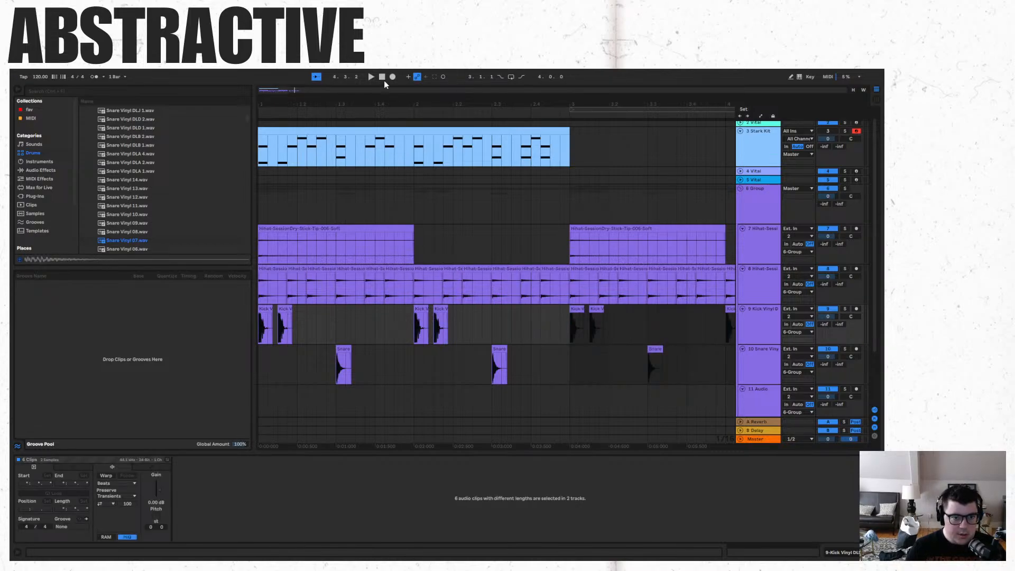
Start saving the Live Set under a new name in the "other projects" folder.
key(ctrl+shift+s)
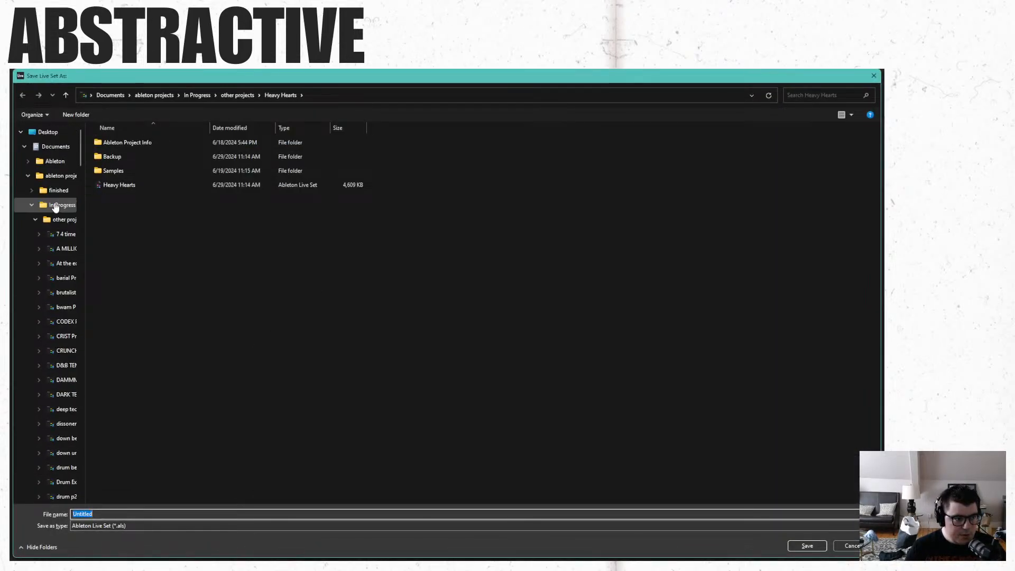
click(81, 220)
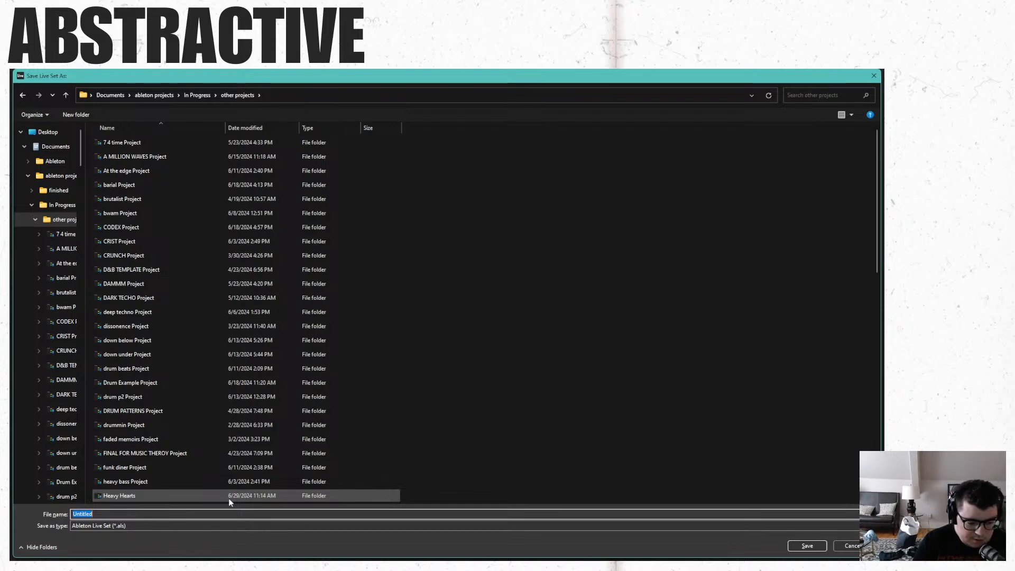
text(test)
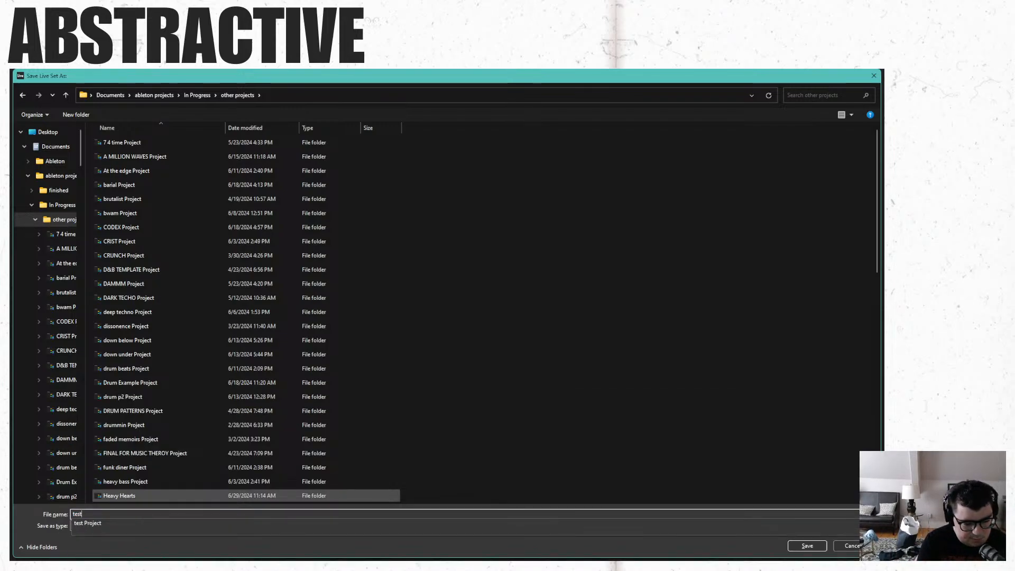
text( pr)
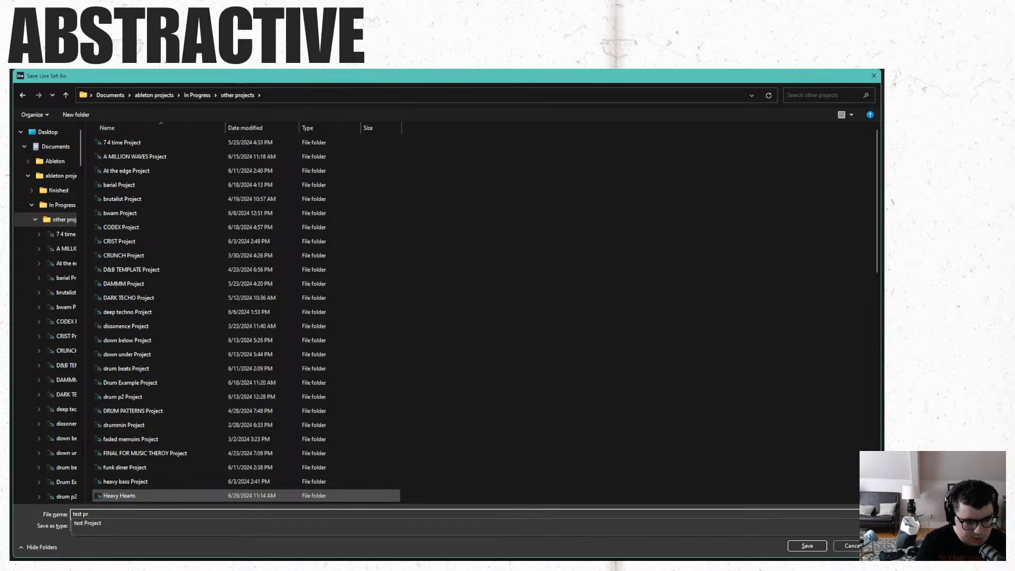
key(BackSpace)
key(BackSpace)
key(BackSpace)
key(BackSpace)
key(BackSpace)
key(BackSpace)
key(BackSpace)
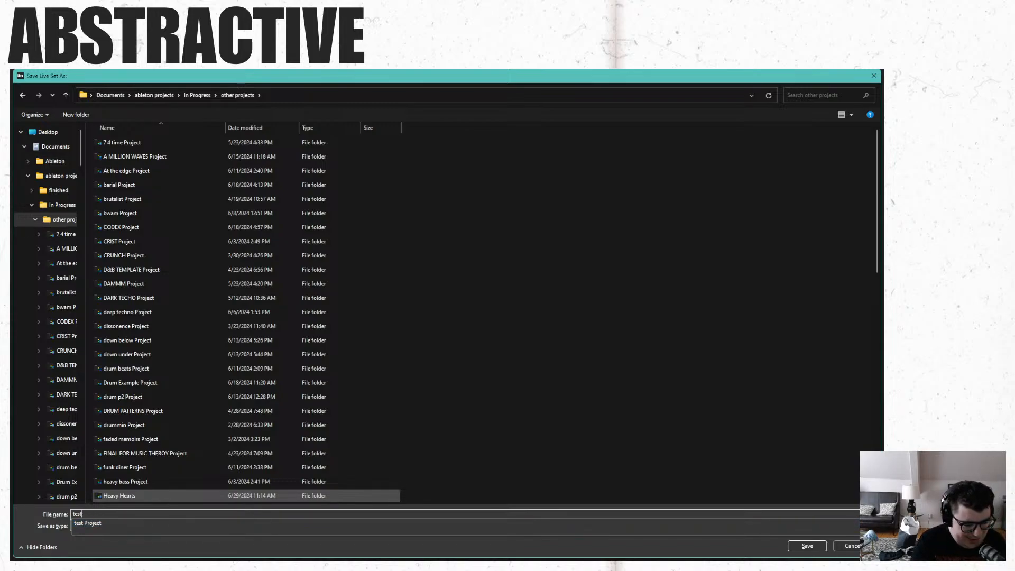
Name the Live Set "new idea" and save it.
text(new)
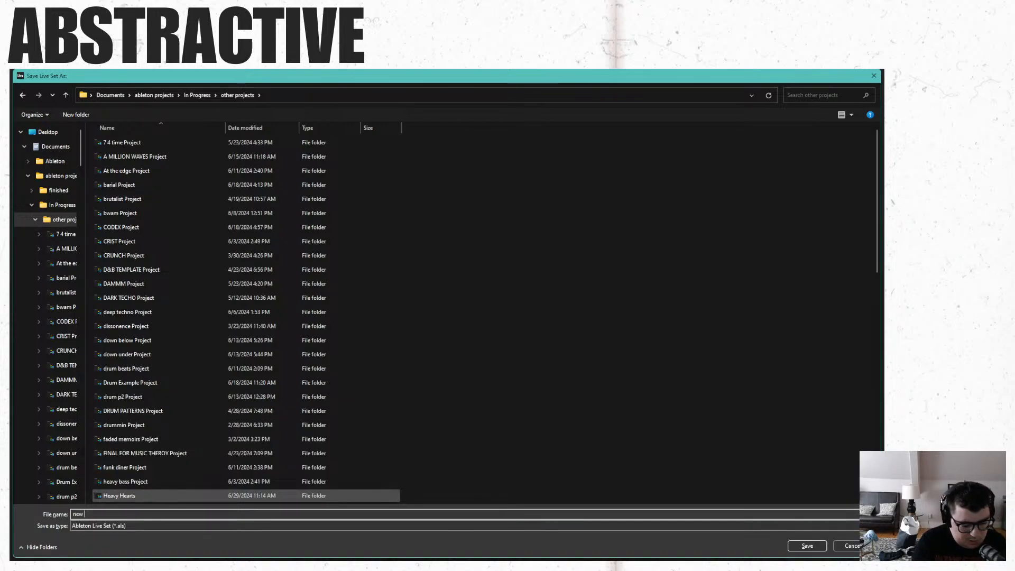
text( idea)
key(Return)
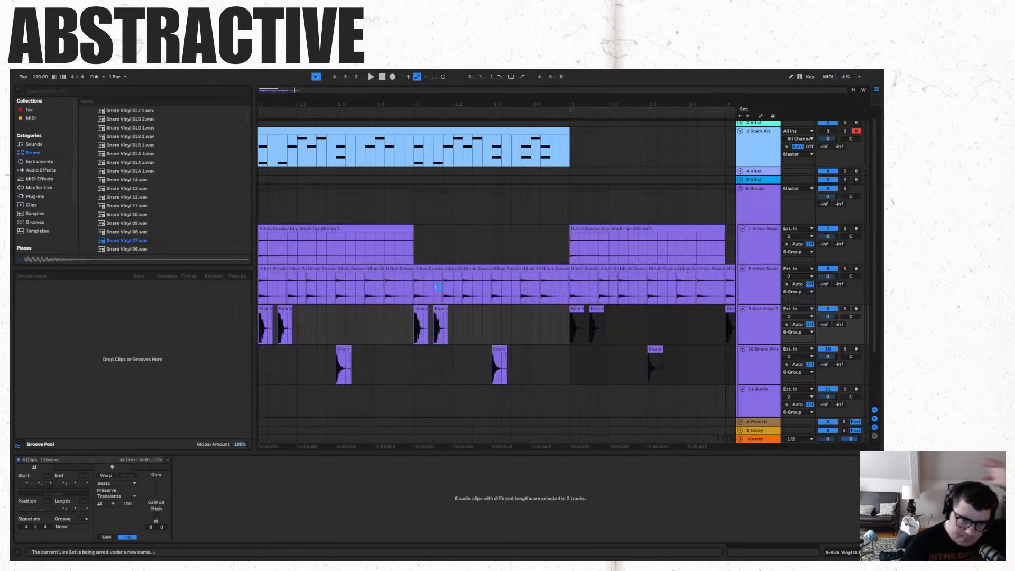
Launch the first scene in Session View and unmute the Stark Kit track while it plays.
key(Tab)
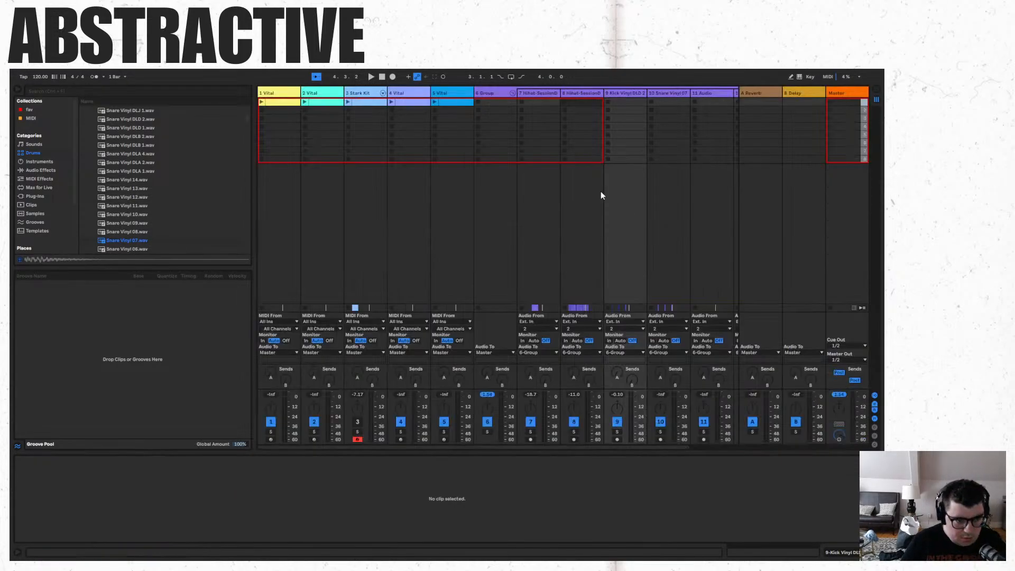
click(829, 102)
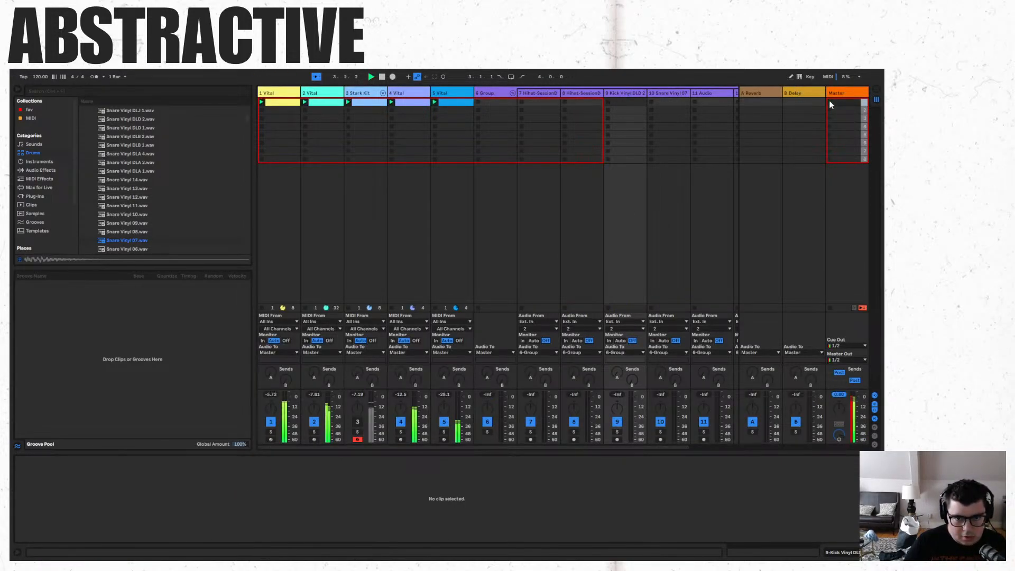
click(358, 423)
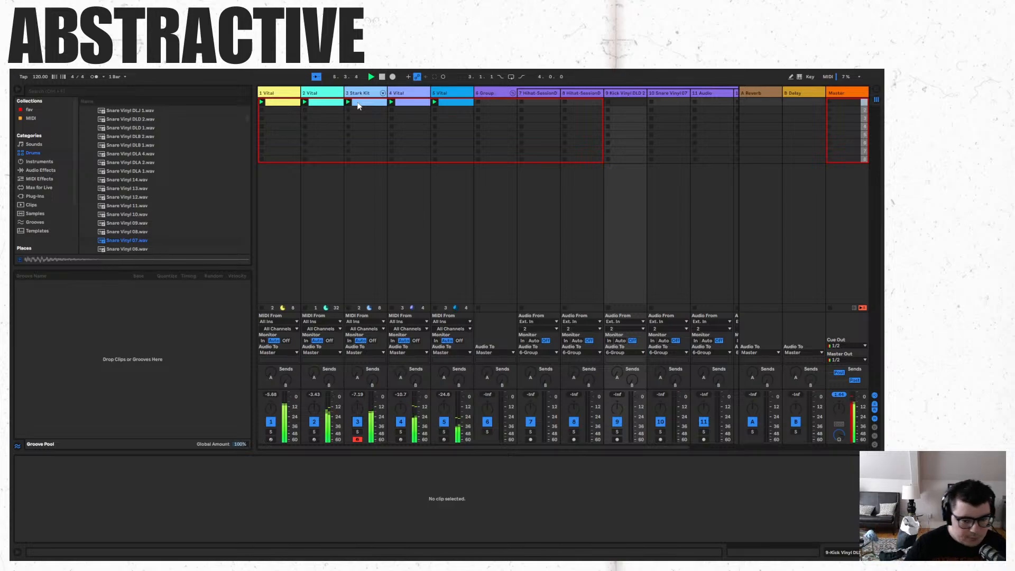
Save and close the Live Set, and switch to the OBS window.
key(super+s)
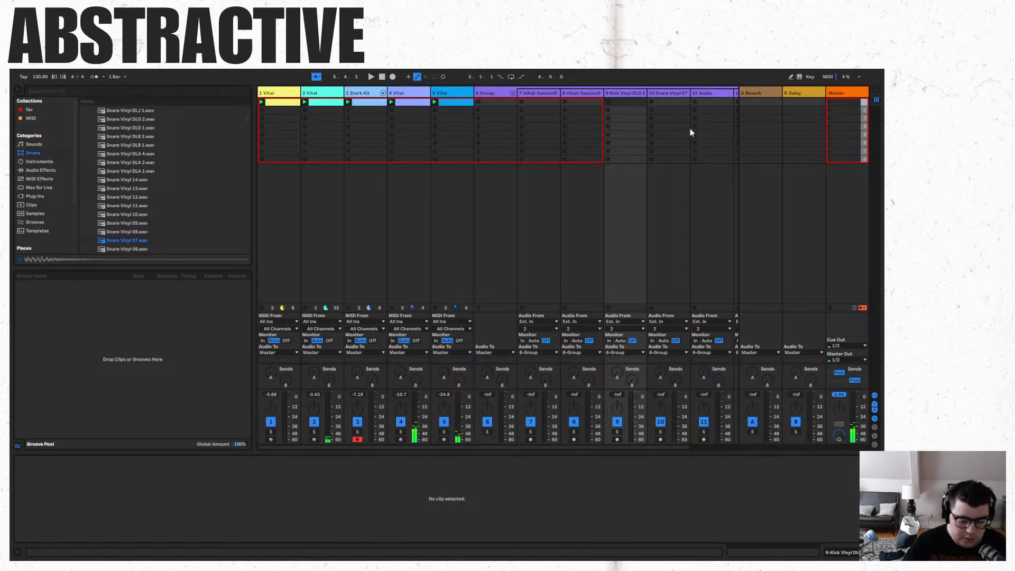
key(F11)
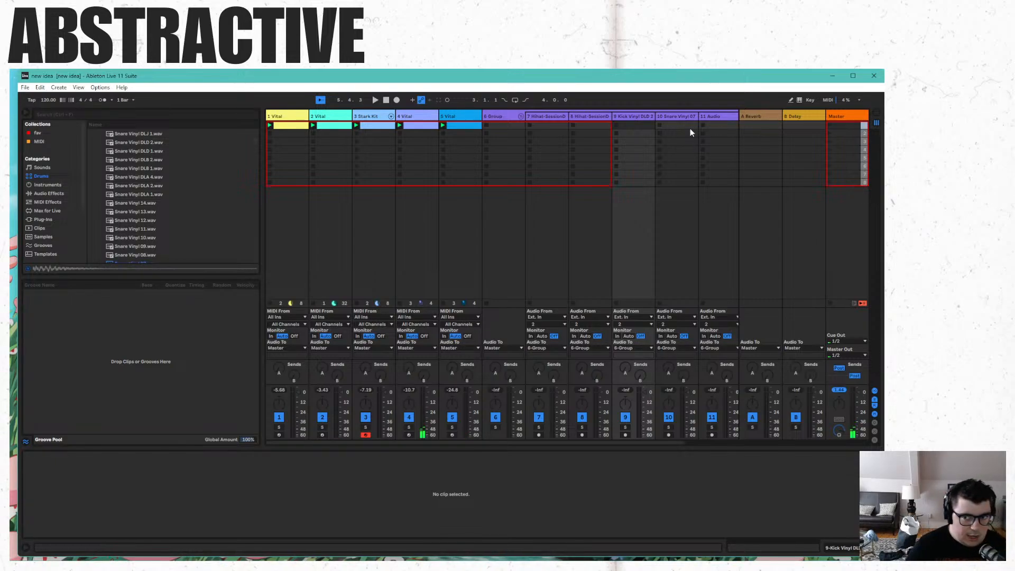
click(874, 77)
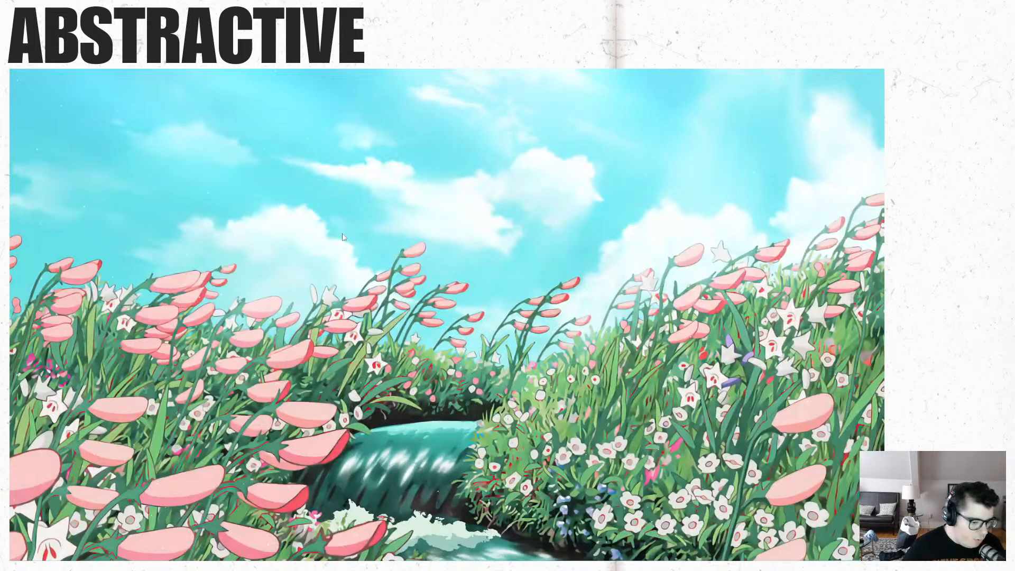
click(83, 550)
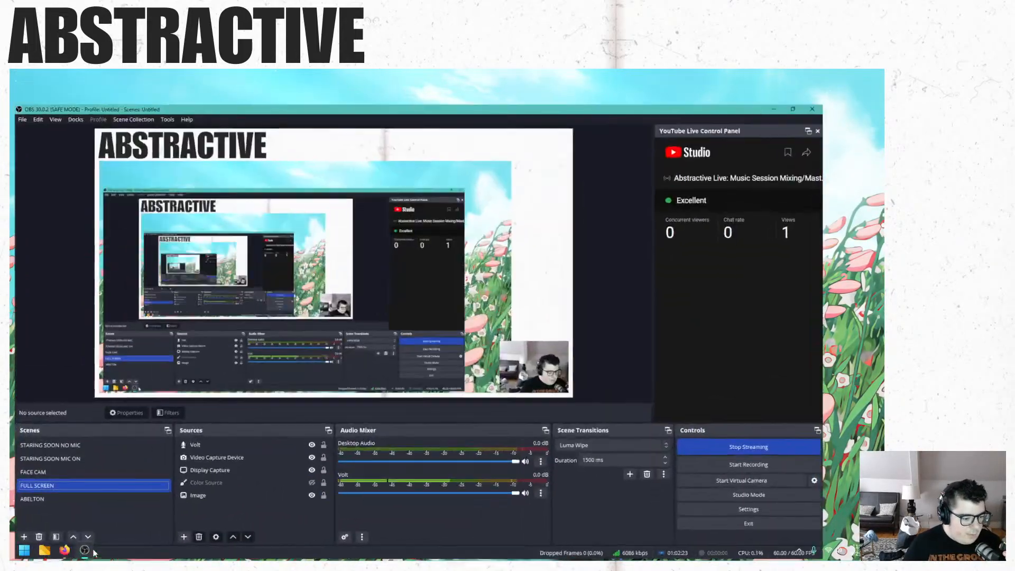